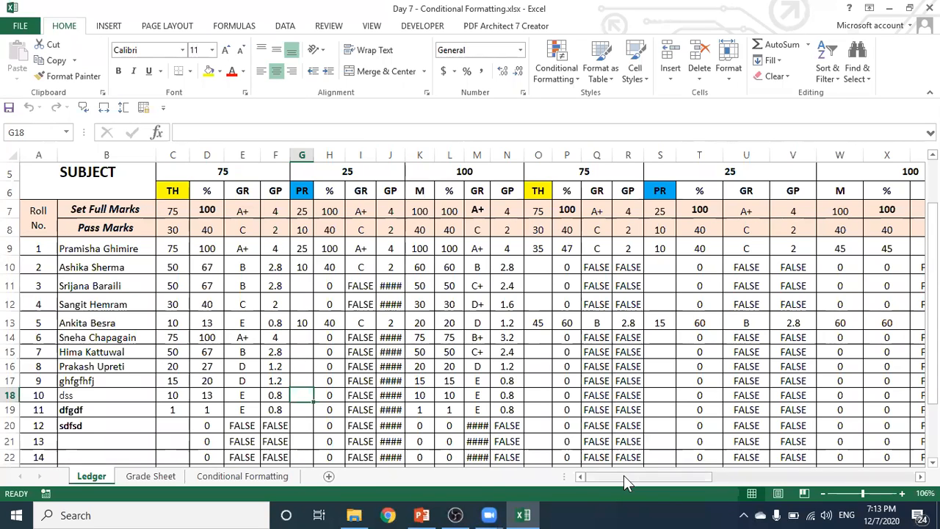
- Look over the Grade Sheet and inspect the percentage and grade formulas in cells D10 and E10 of the Ledger sheet
{"action": "left_click_drag", "start_coordinate": [667, 479], "coordinate": [573, 483]}
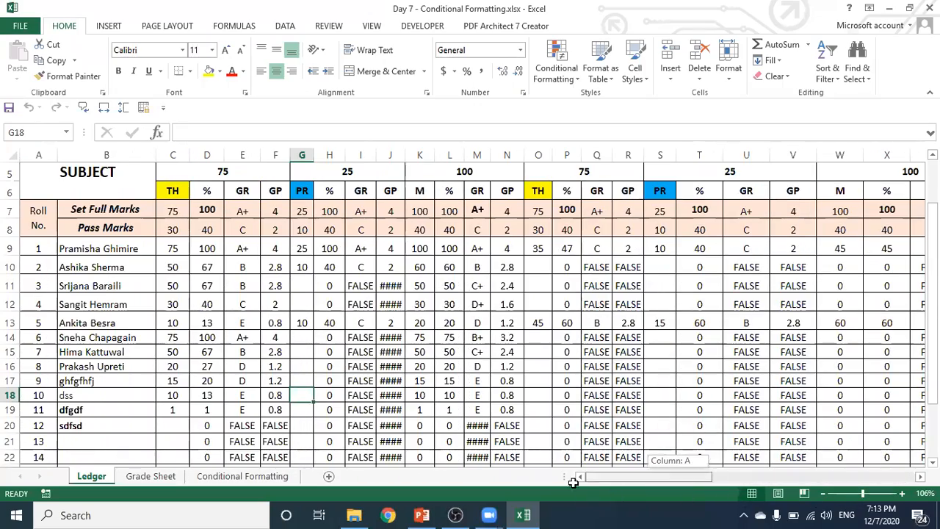
{"action": "left_click", "coordinate": [156, 476]}
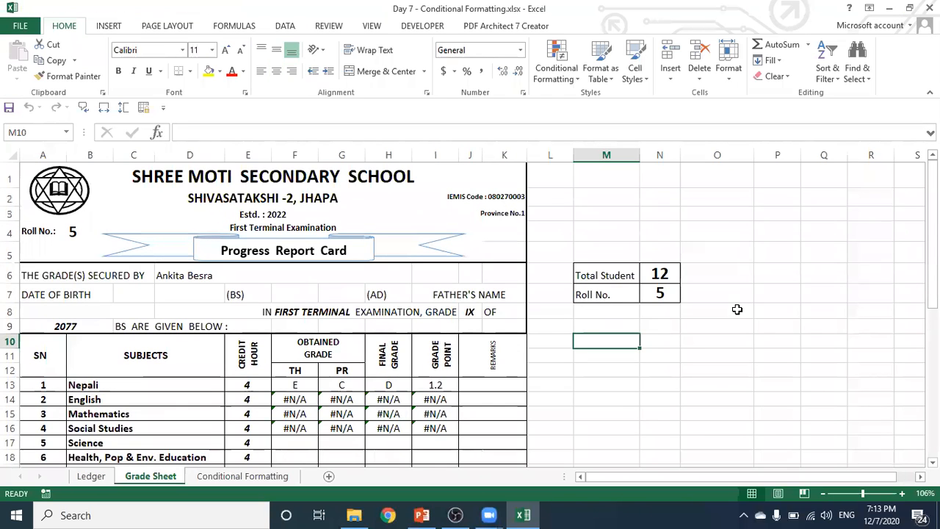
{"action": "left_click", "coordinate": [743, 309]}
{"action": "left_click", "coordinate": [933, 234]}
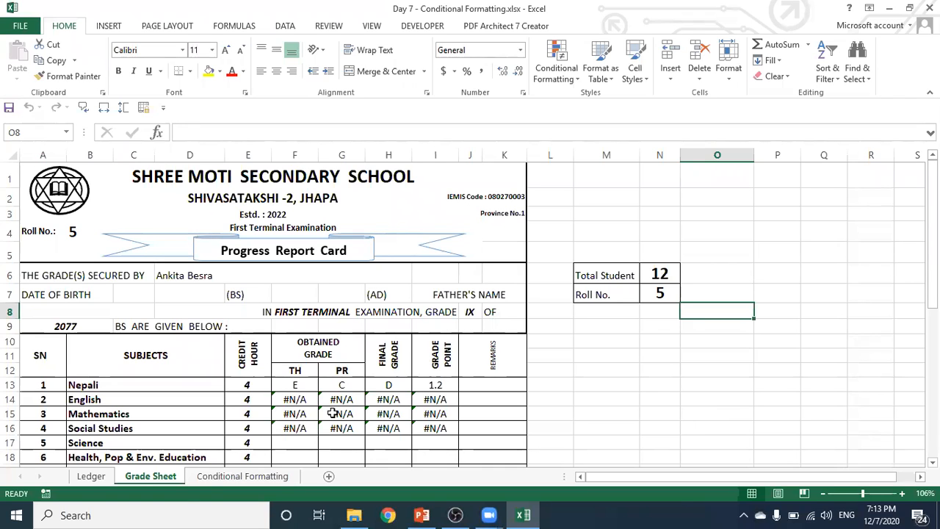
{"action": "left_click", "coordinate": [93, 477]}
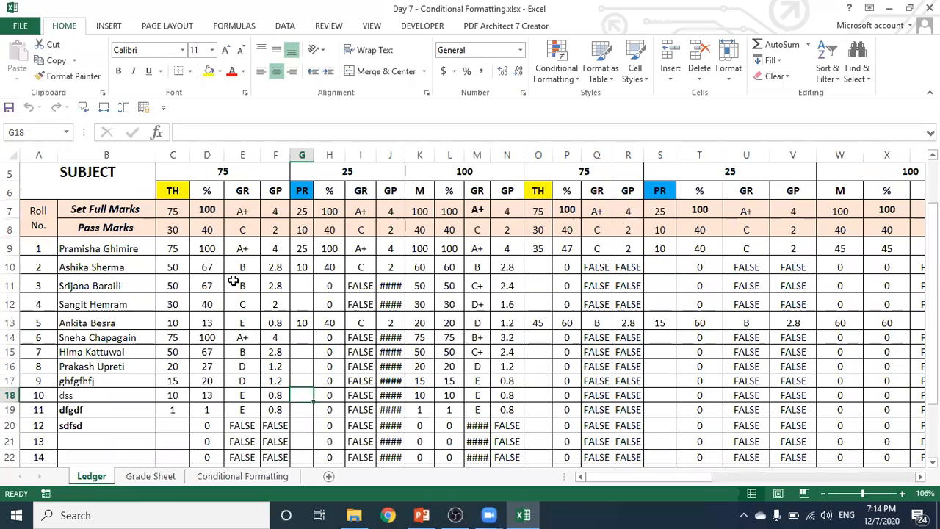
{"action": "left_click", "coordinate": [207, 267]}
{"action": "left_click", "coordinate": [243, 268]}
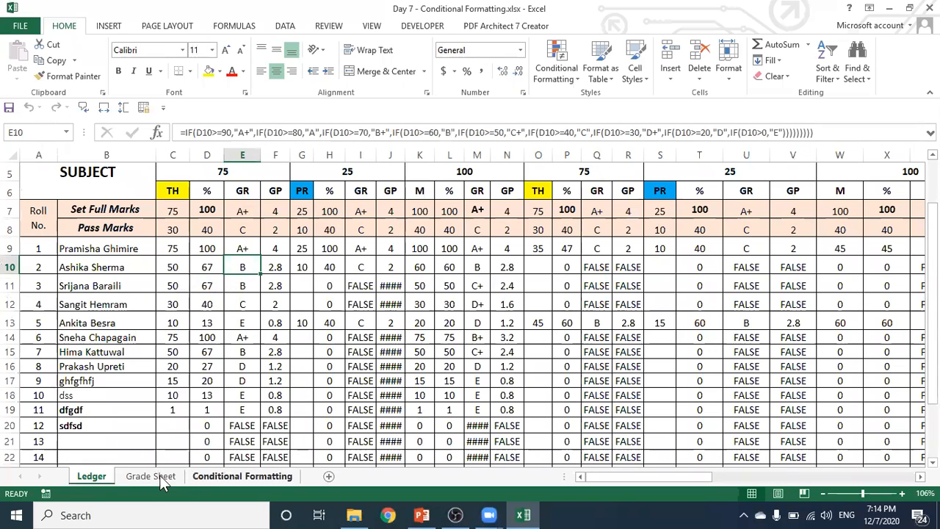
- On the Grade Sheet, inspect the roll number input in cell N7 and the report card's roll number formula in B4
{"action": "left_click", "coordinate": [153, 477]}
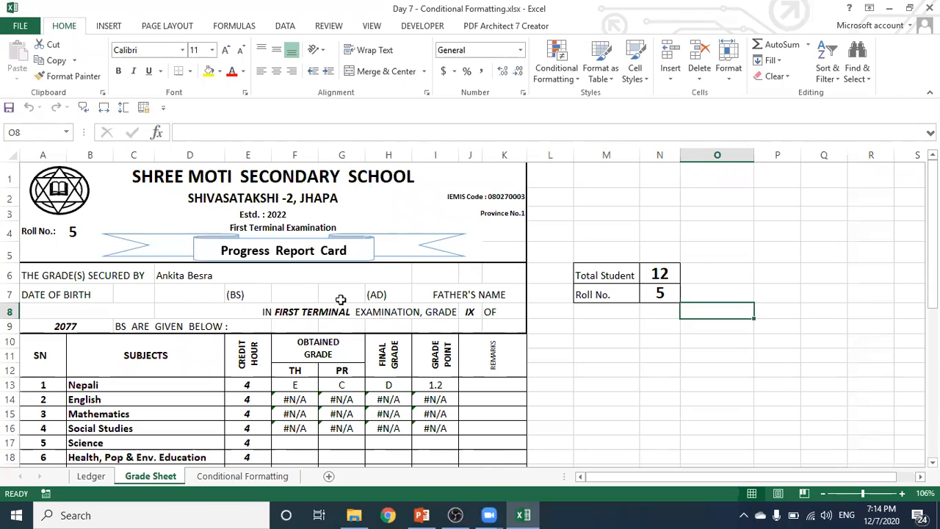
{"action": "left_click", "coordinate": [649, 296]}
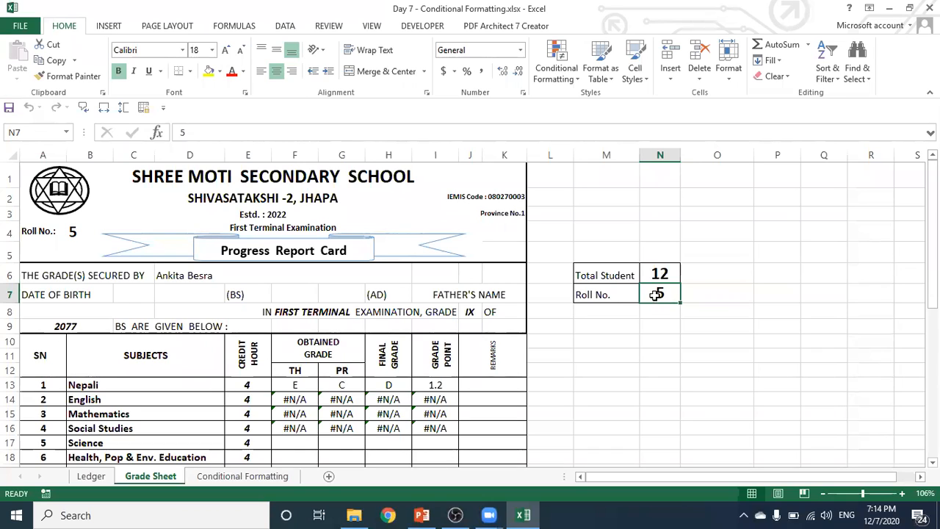
{"action": "left_click", "coordinate": [72, 233]}
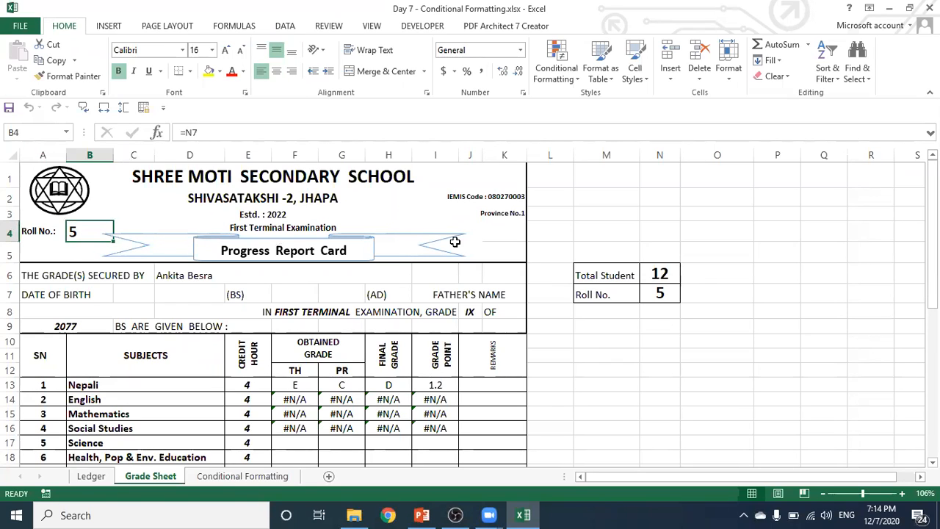
- Clear the roll number in cell N7 and enter 1 in its place
{"action": "left_click", "coordinate": [652, 296]}
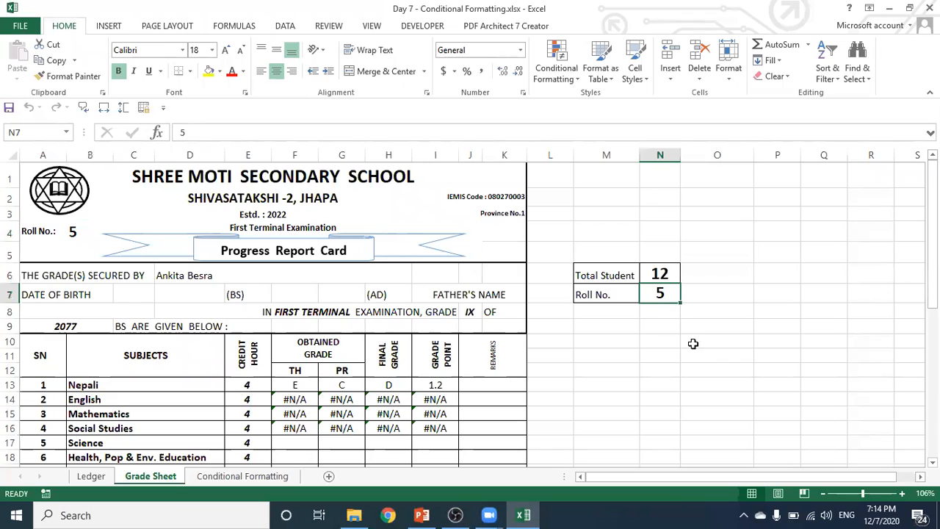
{"action": "key", "text": "BackSpace"}
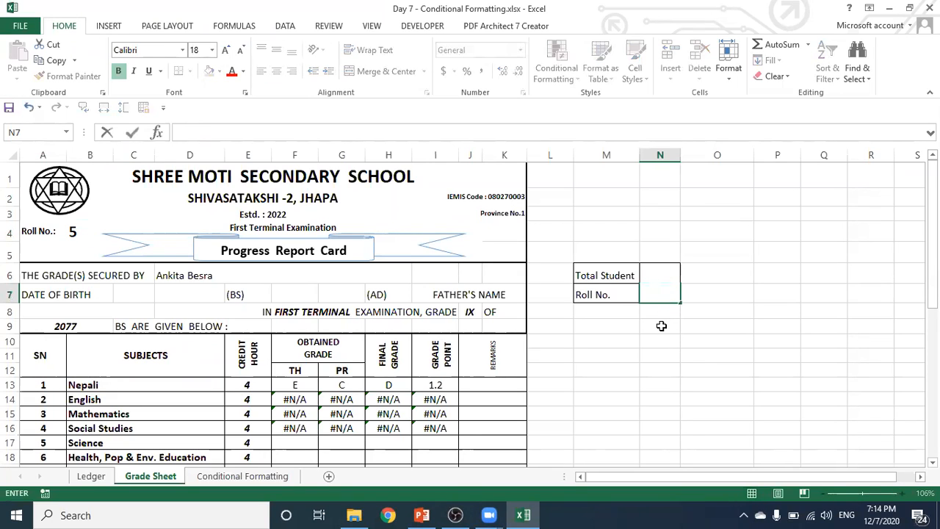
{"action": "key", "text": "Return"}
{"action": "key", "text": "Return"}
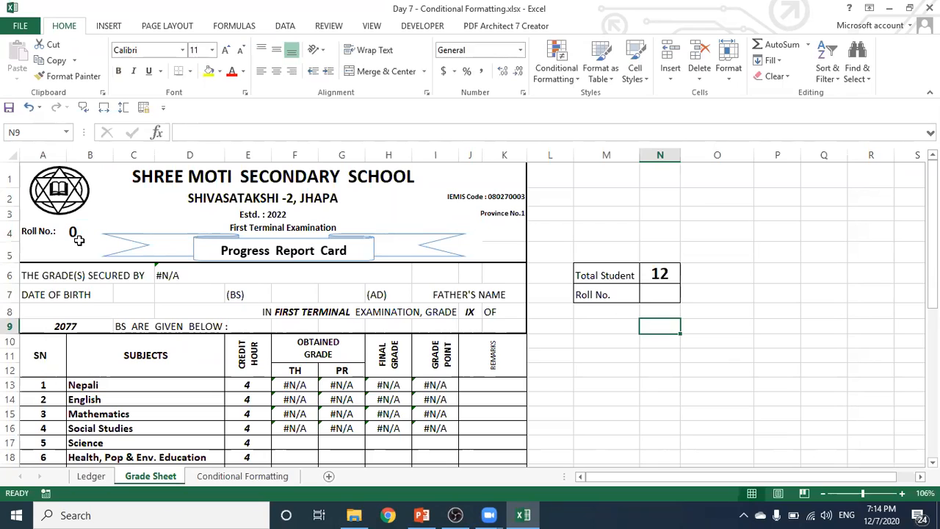
{"action": "left_click", "coordinate": [654, 295]}
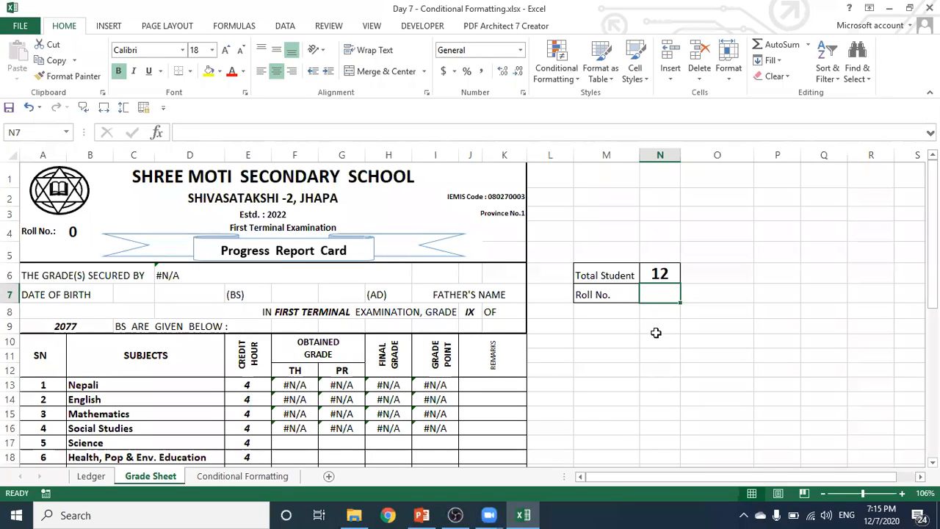
{"action": "type", "text": "1"}
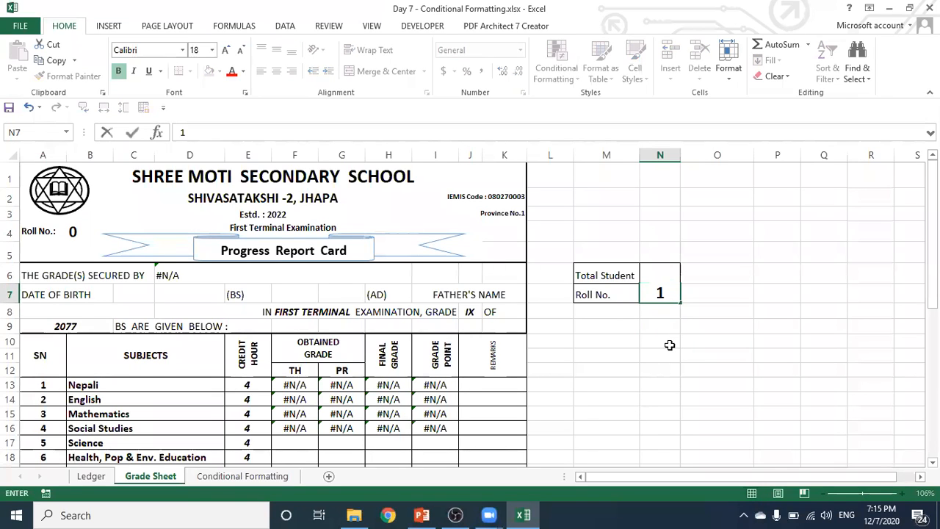
{"action": "left_click", "coordinate": [670, 345]}
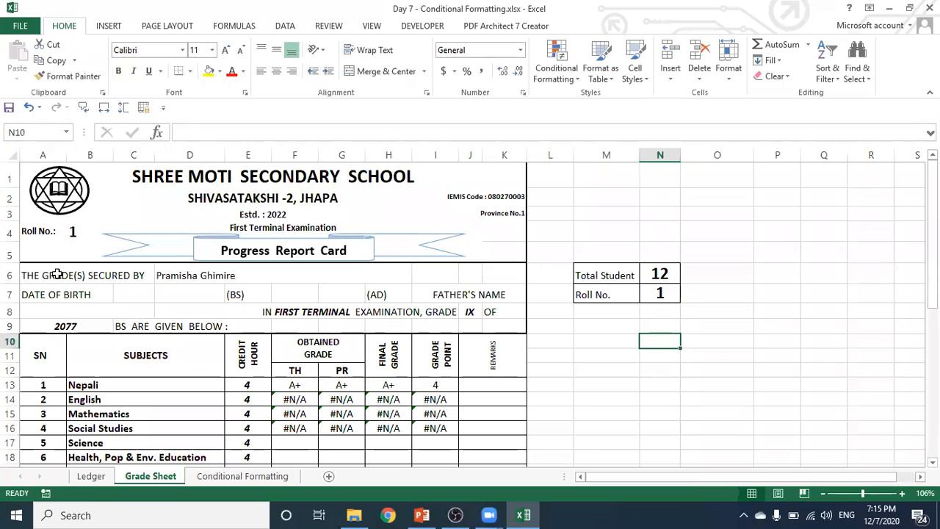
- Clear the report card's roll number in cell B4 and re-enter it as the formula =N7
{"action": "left_click", "coordinate": [74, 232]}
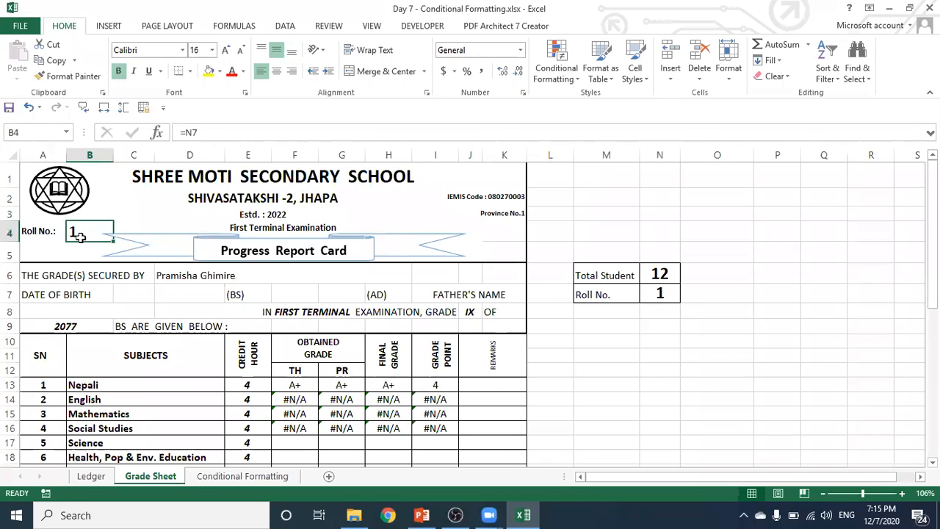
{"action": "key", "text": "BackSpace"}
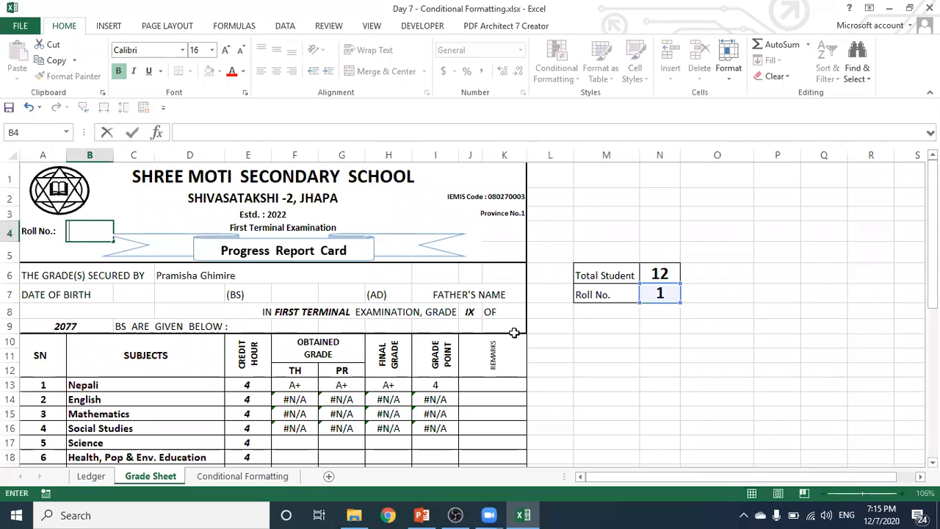
{"action": "key", "text": "Return"}
{"action": "left_click", "coordinate": [79, 232]}
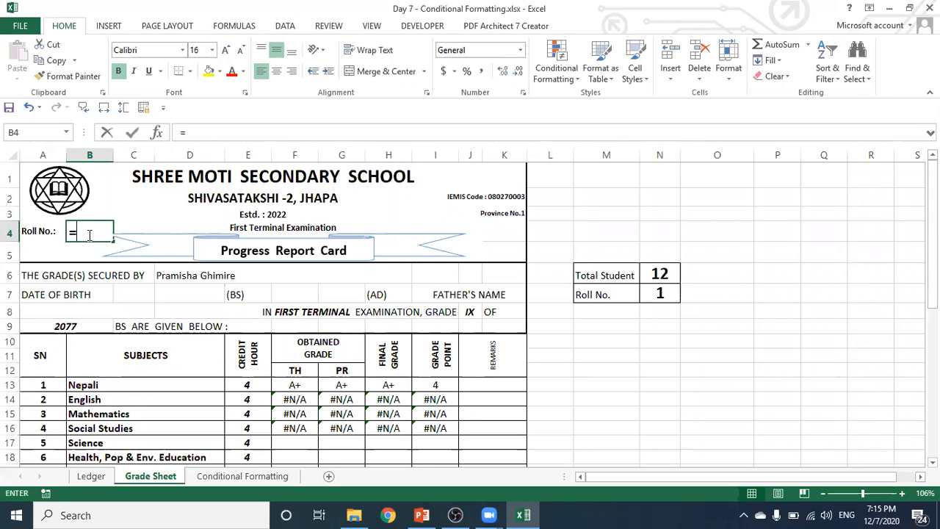
{"action": "type", "text": "="}
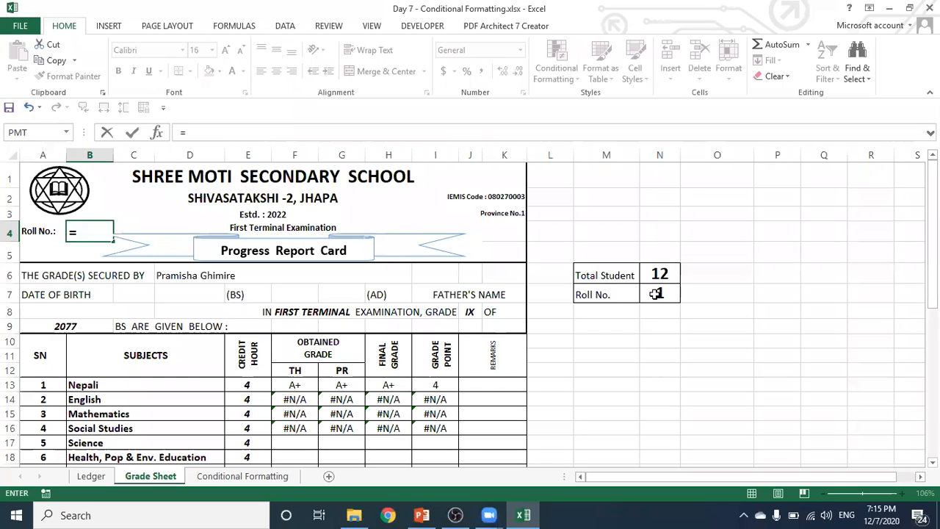
{"action": "left_click", "coordinate": [656, 294]}
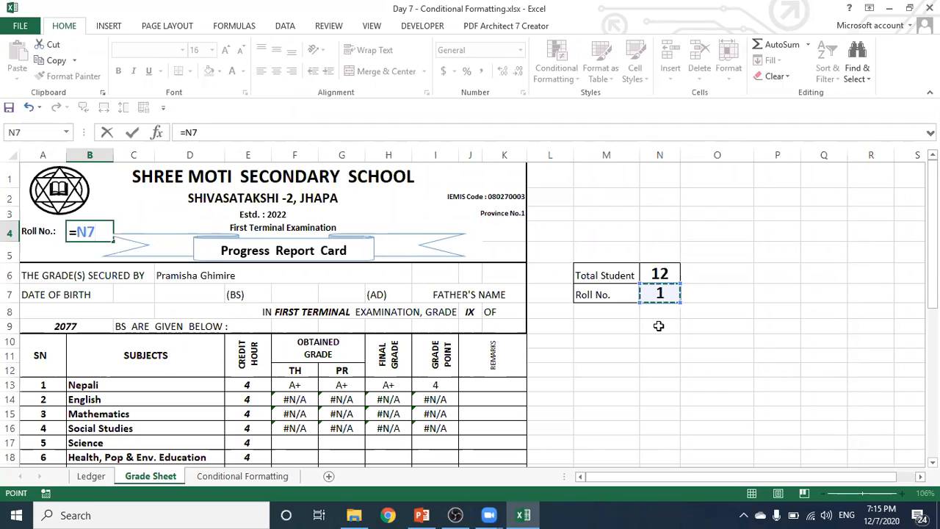
{"action": "key", "text": "Return"}
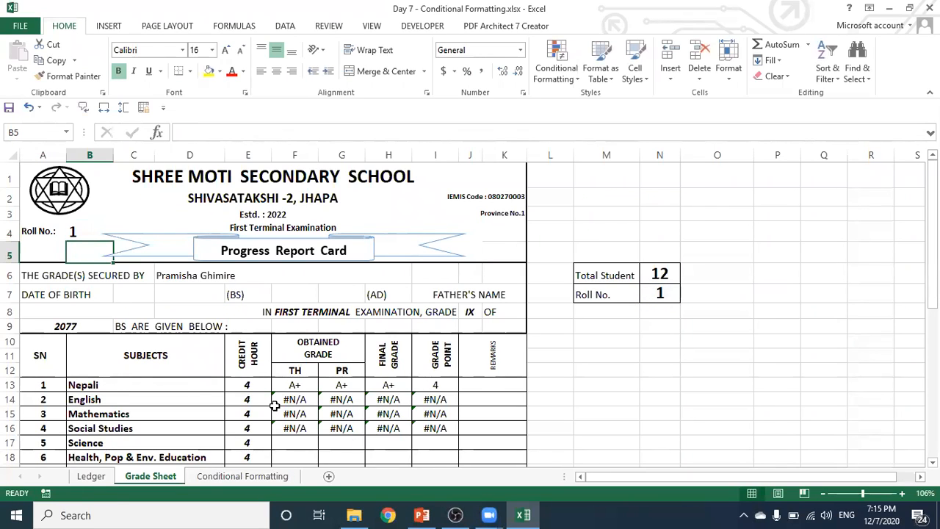
- Enter roll number 2 in cell N7, followed by roll number 3, to switch the report card between students
{"action": "left_click", "coordinate": [659, 294]}
{"action": "type", "text": "2"}
{"action": "key", "text": "Return"}
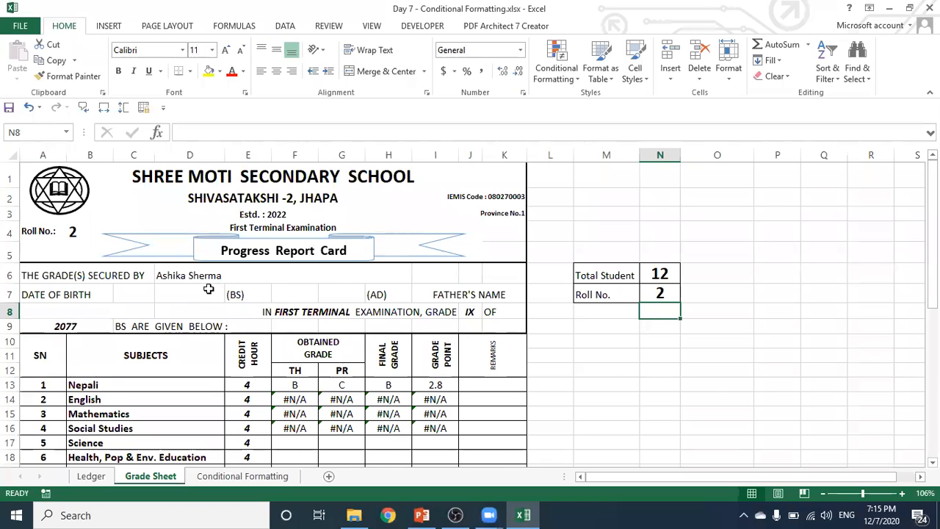
{"action": "left_click", "coordinate": [665, 292]}
{"action": "type", "text": "3"}
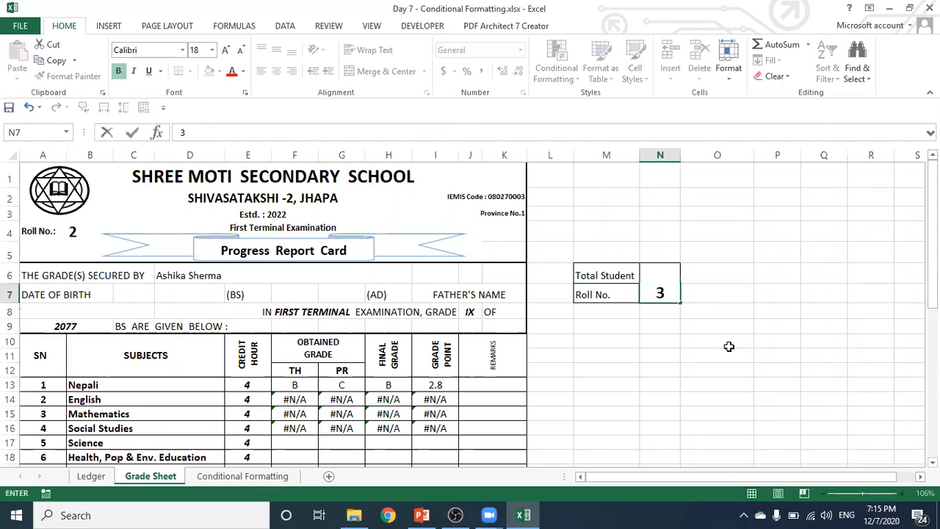
{"action": "key", "text": "Return"}
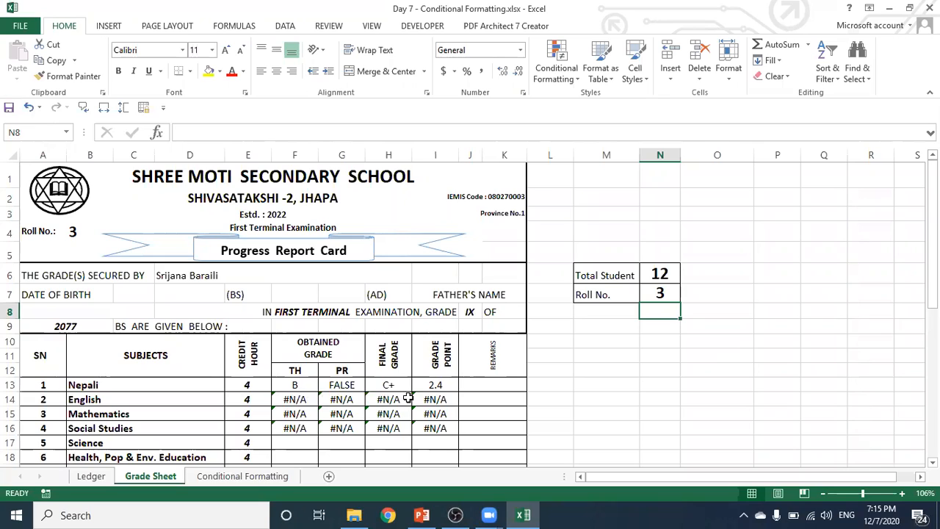
- Compare the VLOOKUP formulas in the Nepali and English TH grade cells, F13 and F14, and check the roll number cell N7
{"action": "left_click", "coordinate": [304, 388]}
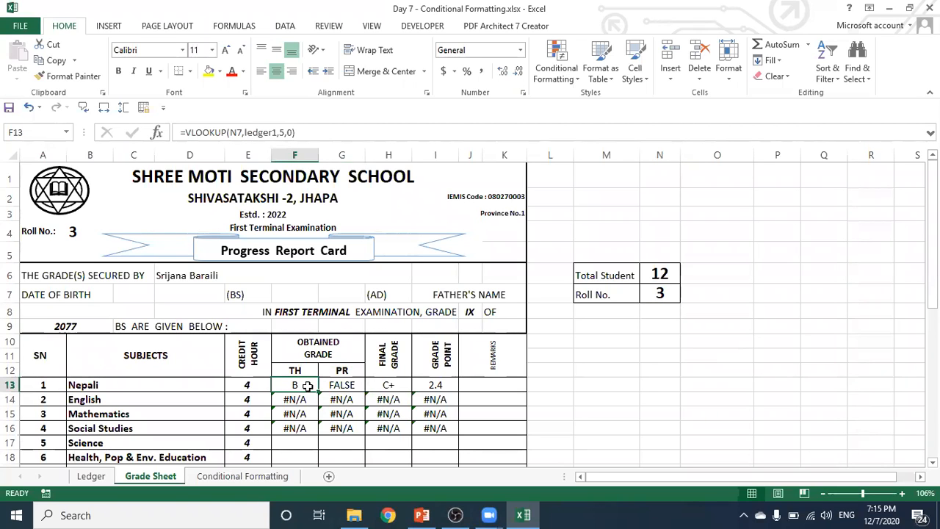
{"action": "scroll", "coordinate": [369, 390], "scroll_direction": "down", "scroll_amount": 2}
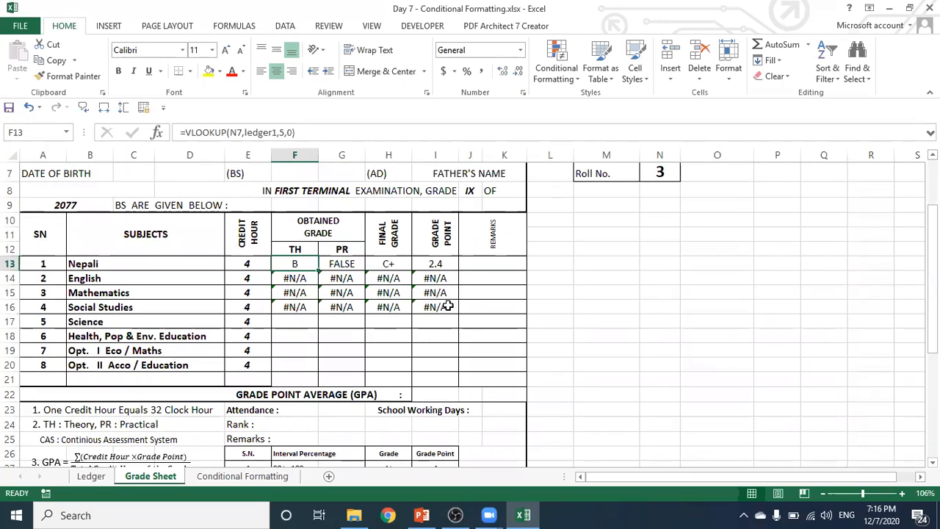
{"action": "left_click", "coordinate": [303, 280]}
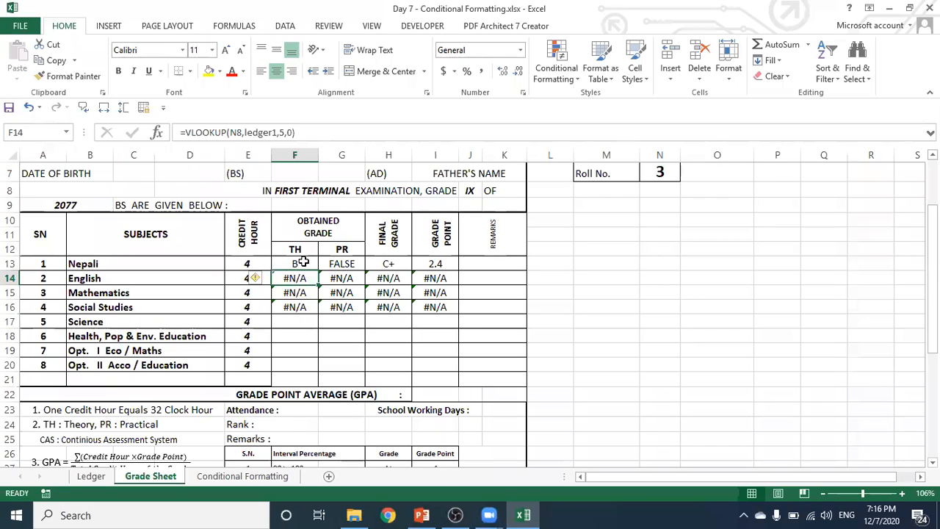
{"action": "left_click", "coordinate": [298, 263]}
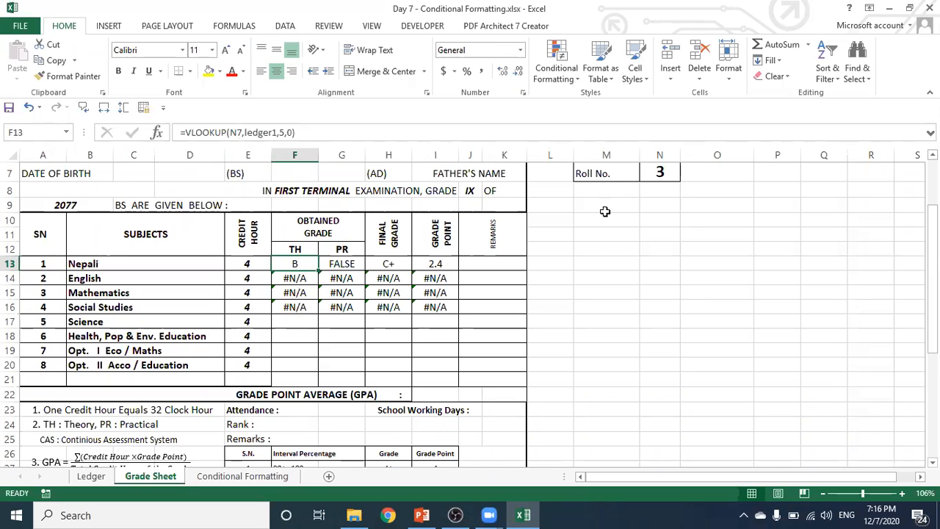
{"action": "scroll", "coordinate": [698, 327], "scroll_direction": "up", "scroll_amount": 2}
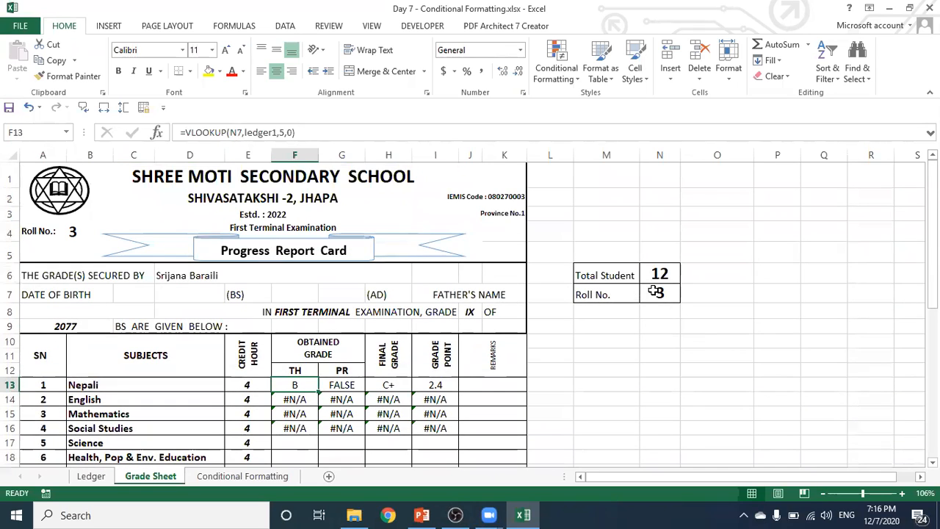
{"action": "left_click", "coordinate": [646, 294]}
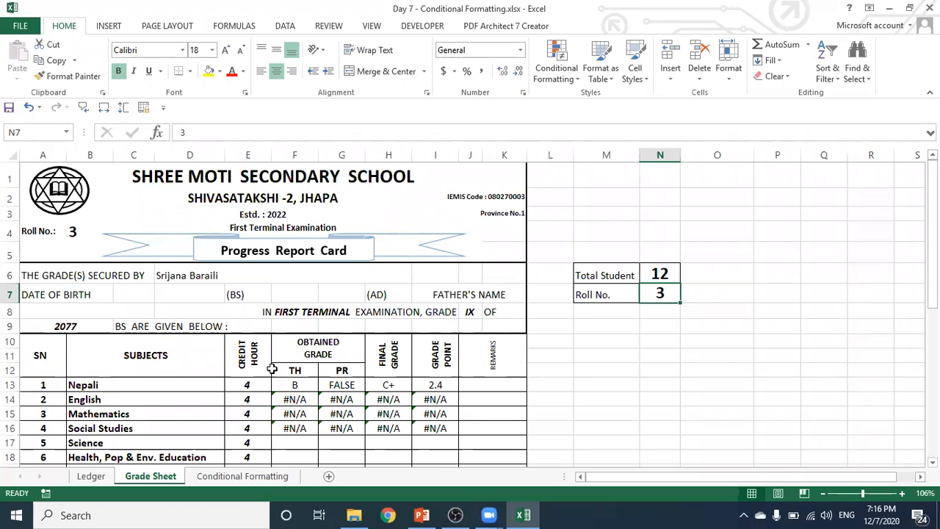
- Make the lookup value in the English TH grade cell F14 absolute, so the formula reads =VLOOKUP($N$7,ledger1,5,0)
{"action": "left_click", "coordinate": [301, 400]}
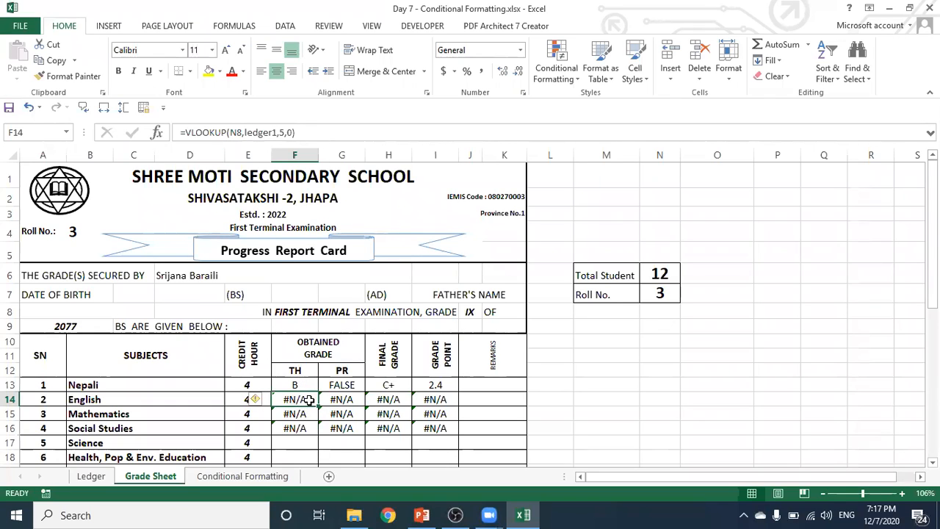
{"action": "left_click", "coordinate": [242, 133]}
{"action": "key", "text": "BackSpace"}
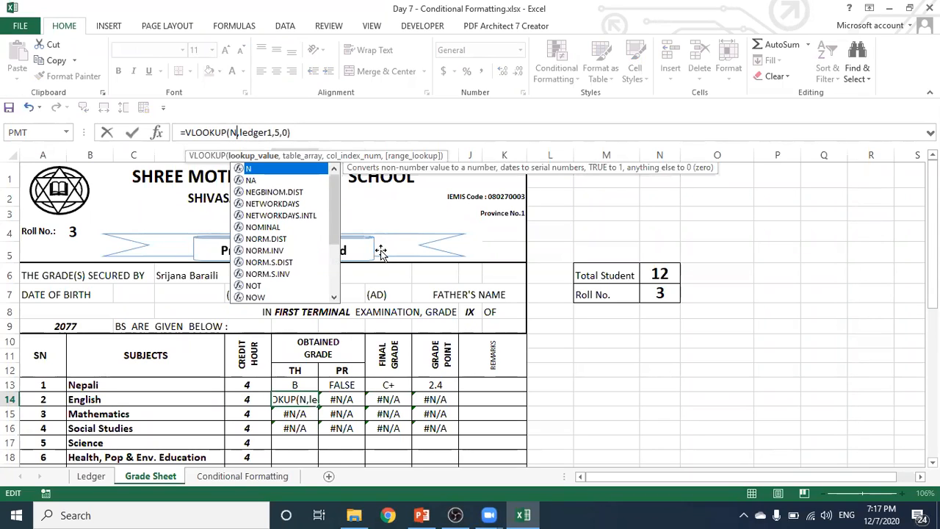
{"action": "type", "text": "7"}
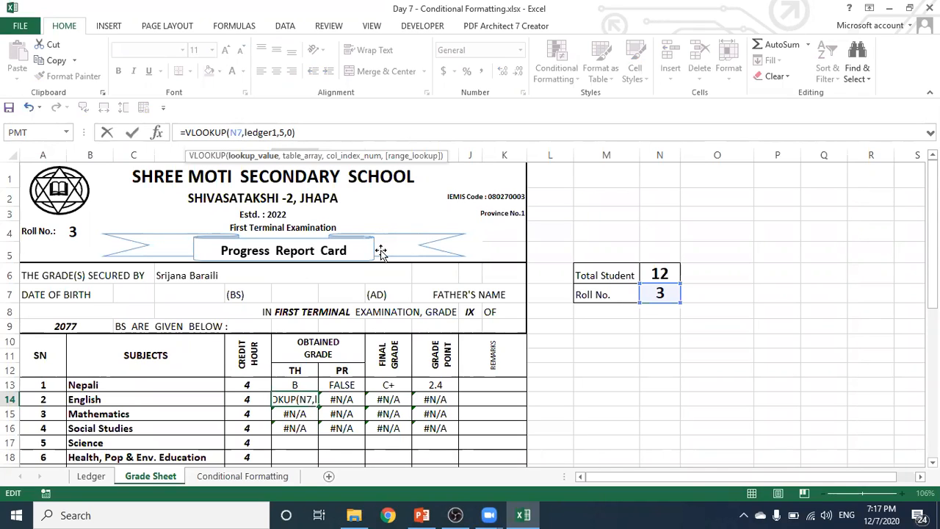
{"action": "key", "text": "F4"}
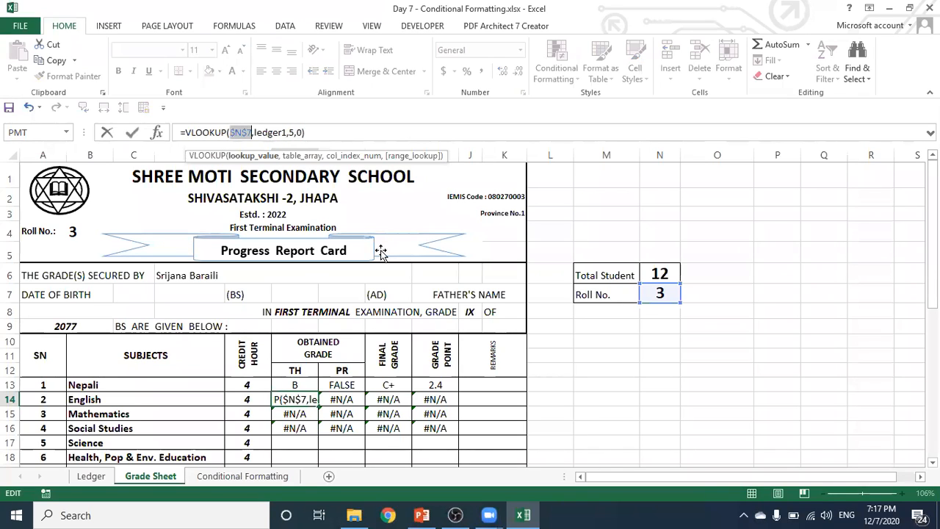
{"action": "key", "text": "Return"}
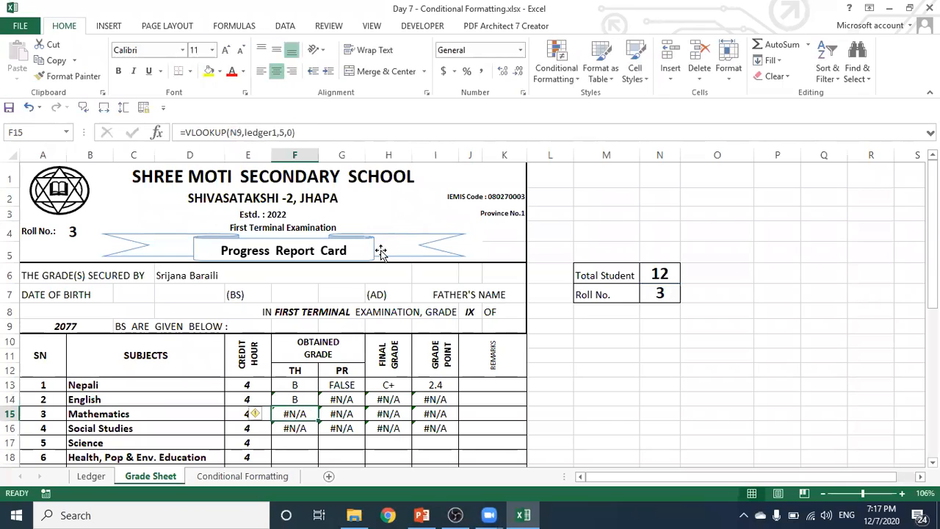
{"action": "left_click", "coordinate": [299, 398]}
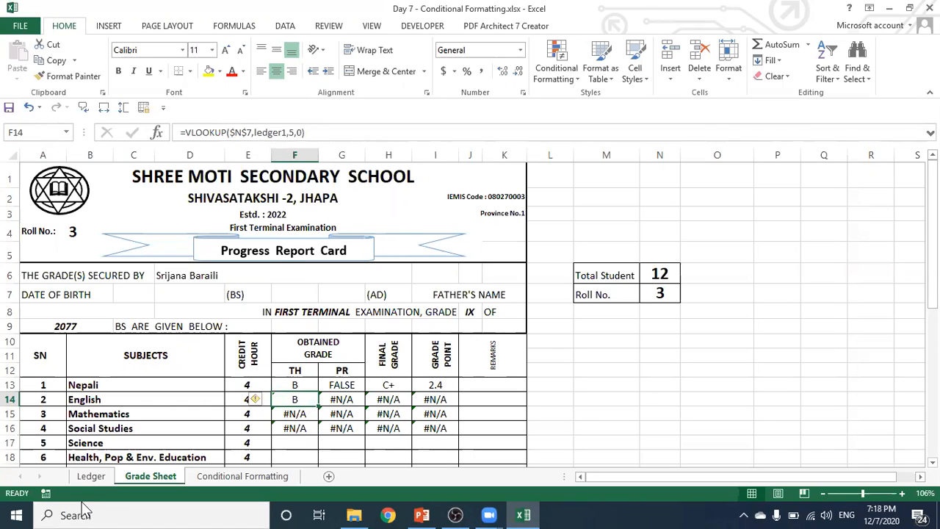
- Check the English column numbers in row 3 of the Ledger and set the column index in Grade Sheet cell F14 to 15
{"action": "left_click", "coordinate": [91, 476]}
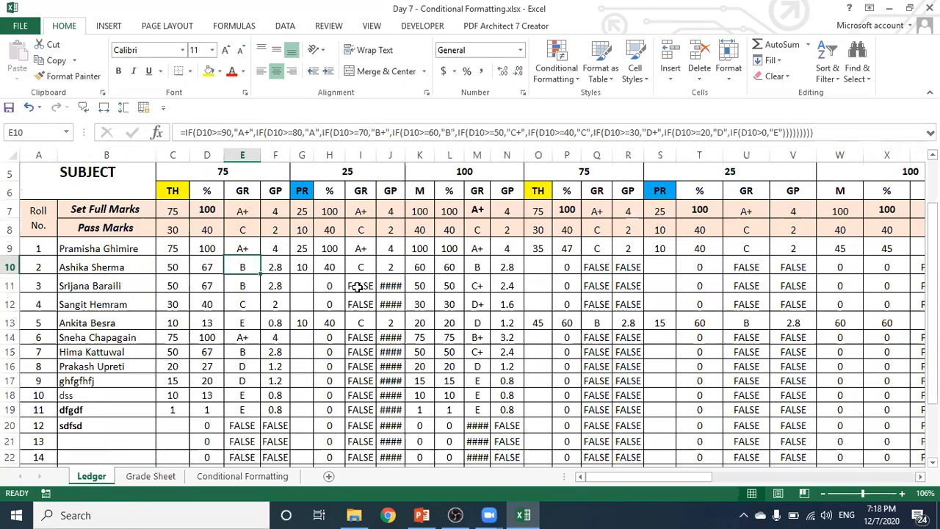
{"action": "scroll", "coordinate": [616, 224], "scroll_direction": "up", "scroll_amount": 1}
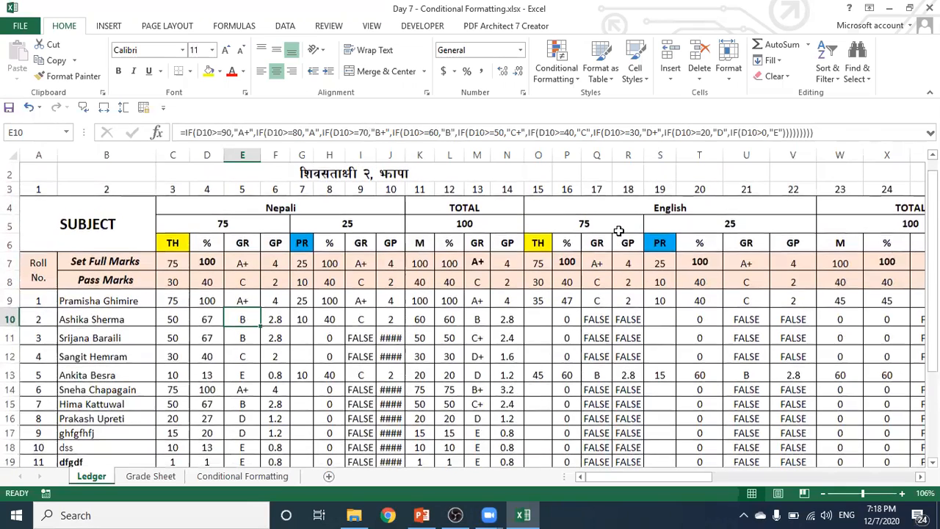
{"action": "scroll", "coordinate": [542, 165], "scroll_direction": "up", "scroll_amount": 1}
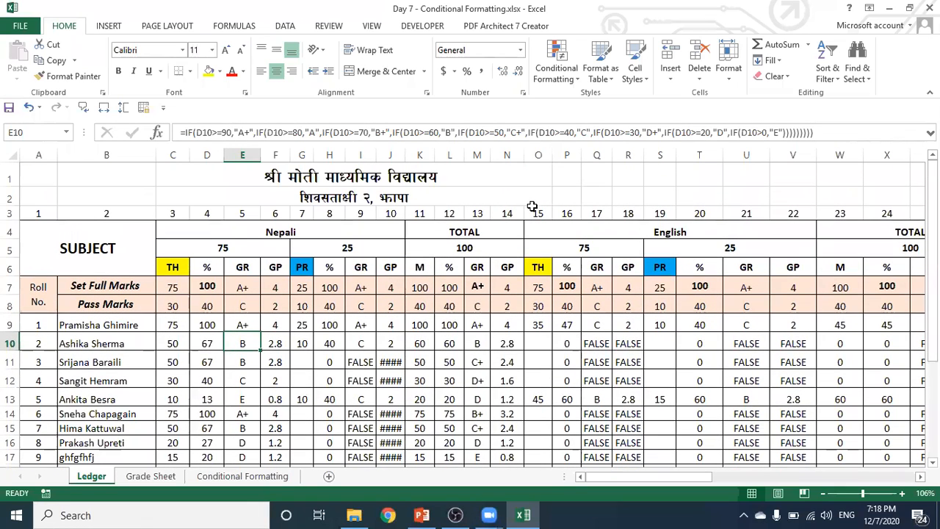
{"action": "left_click", "coordinate": [537, 213]}
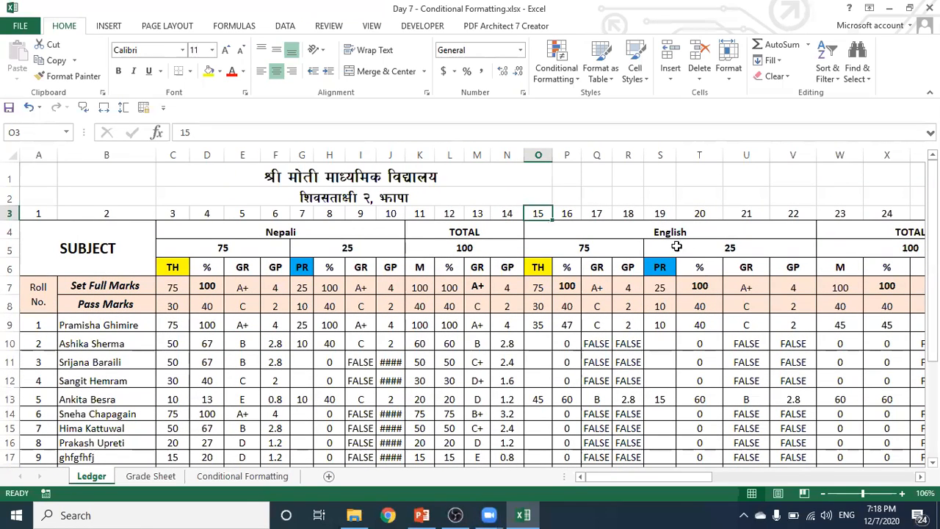
{"action": "left_click", "coordinate": [659, 213]}
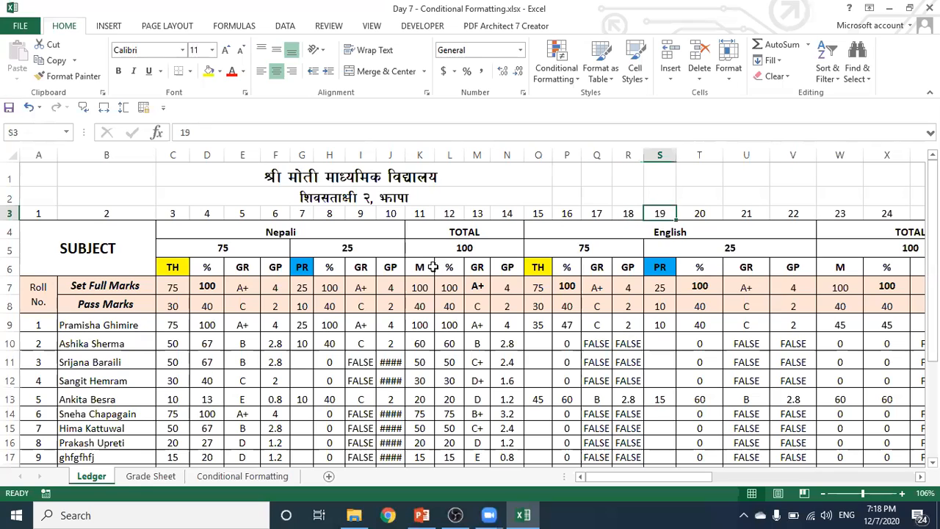
{"action": "left_click", "coordinate": [147, 476]}
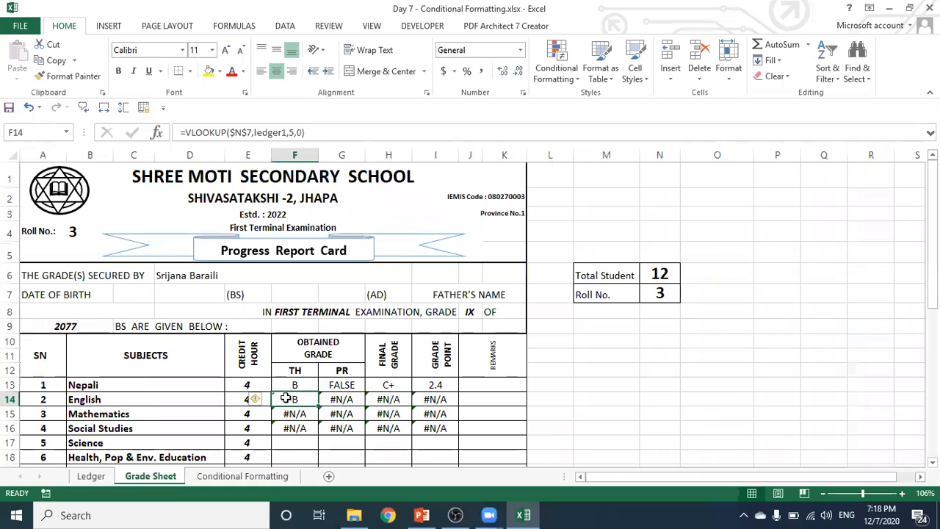
{"action": "left_click", "coordinate": [293, 133]}
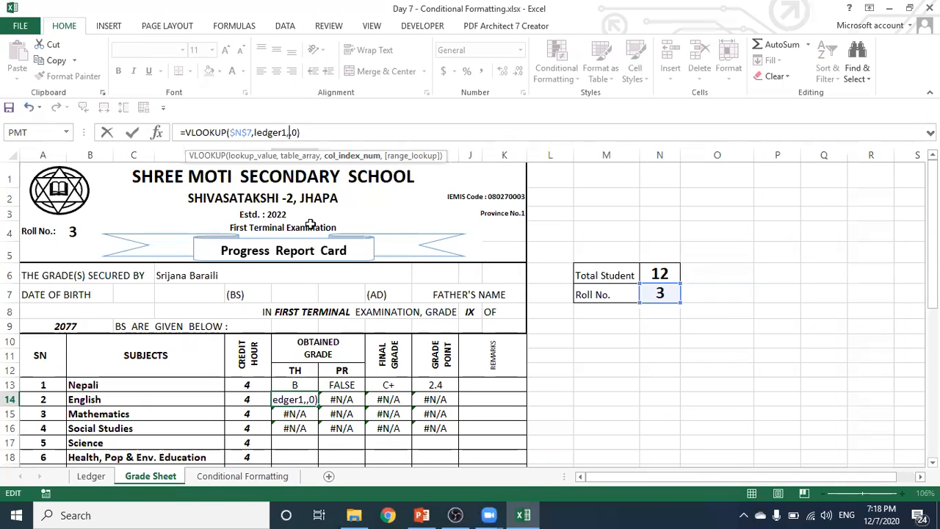
{"action": "type", "text": "12"}
{"action": "key", "text": "Return"}
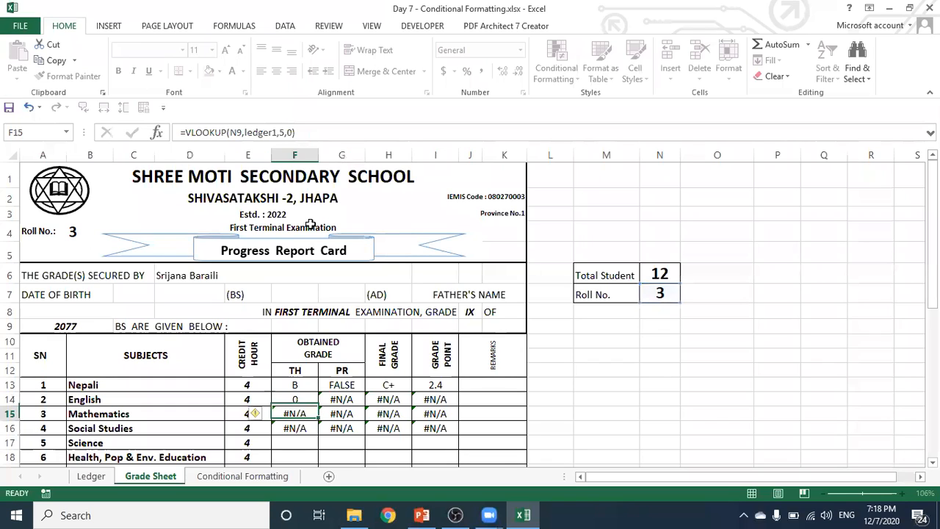
{"action": "left_click", "coordinate": [301, 400]}
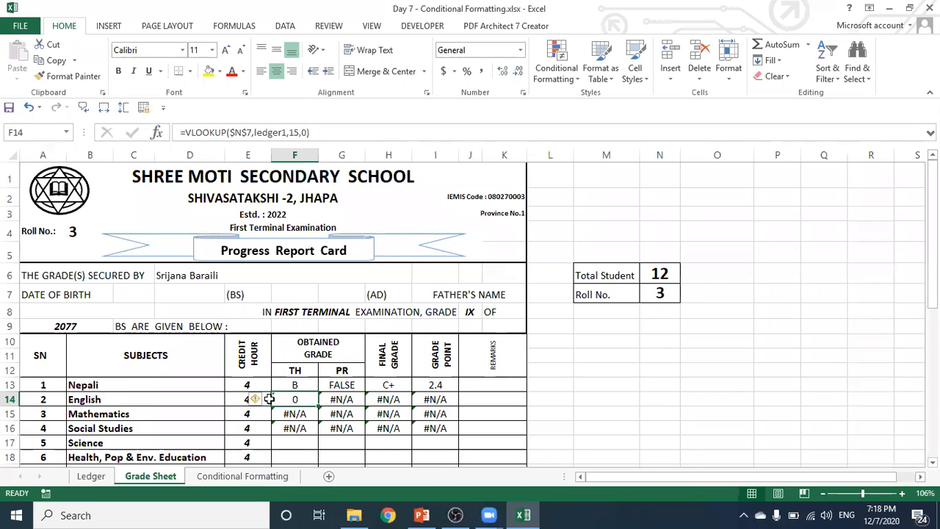
- In the Ledger, enter English marks for roll number 2: TH 50 in cell O10 and PR 15 in cell S10
{"action": "left_click", "coordinate": [91, 476]}
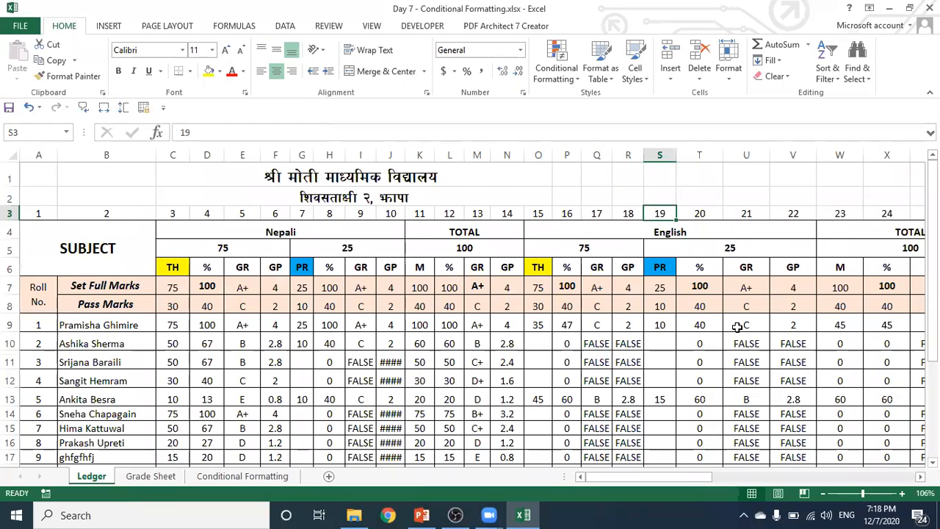
{"action": "left_click", "coordinate": [538, 345]}
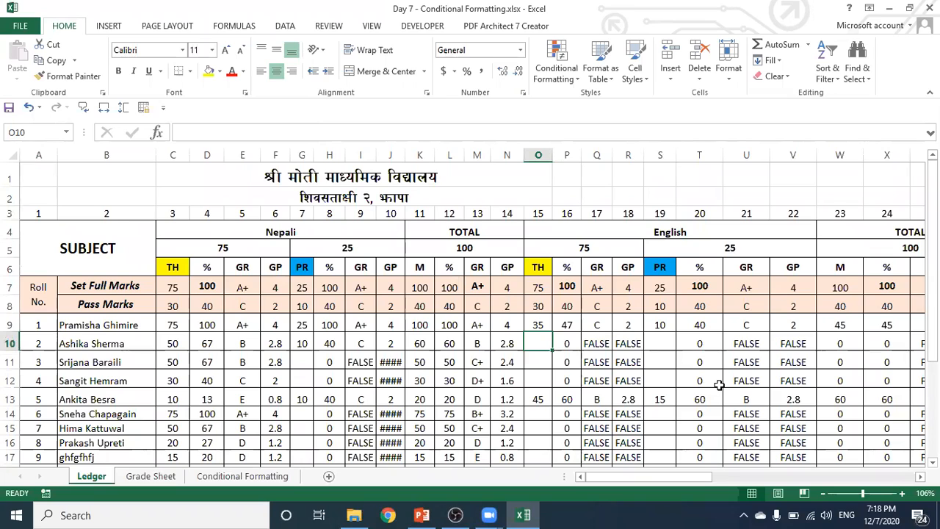
{"action": "type", "text": "50"}
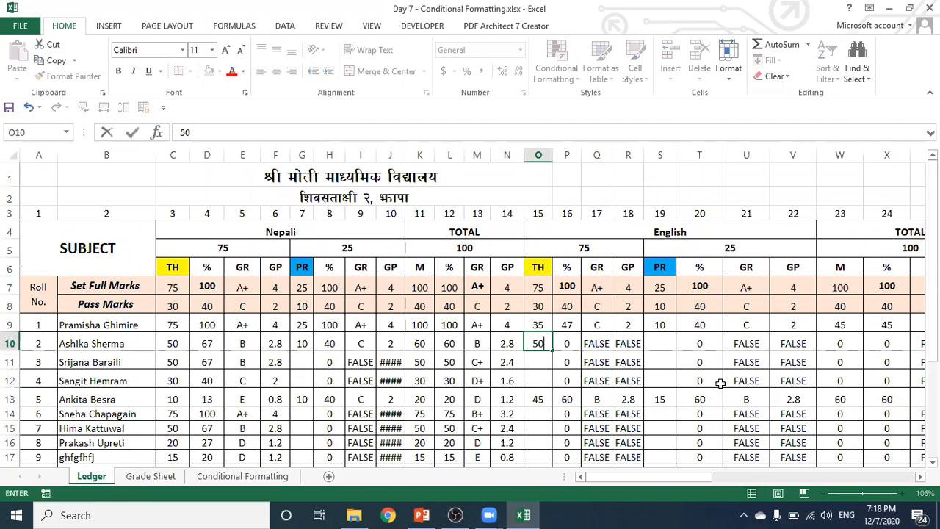
{"action": "left_click", "coordinate": [661, 344]}
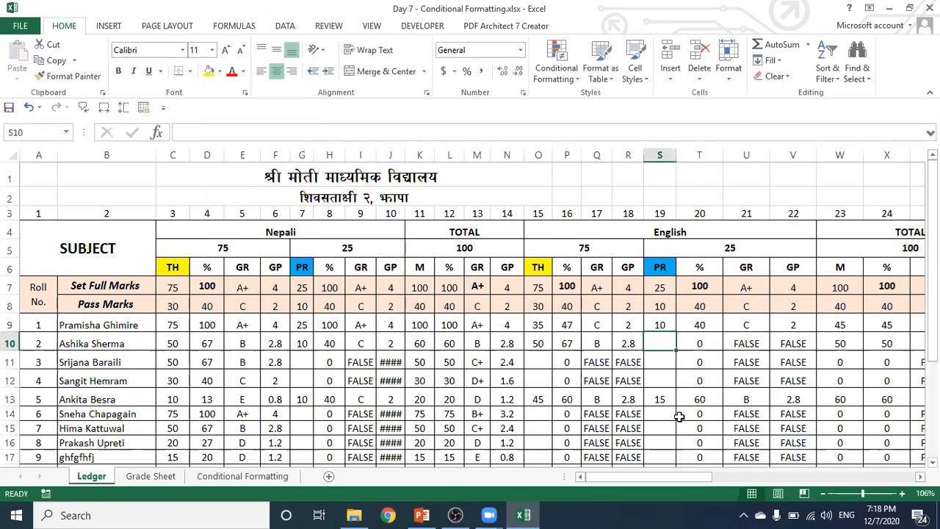
{"action": "type", "text": "15"}
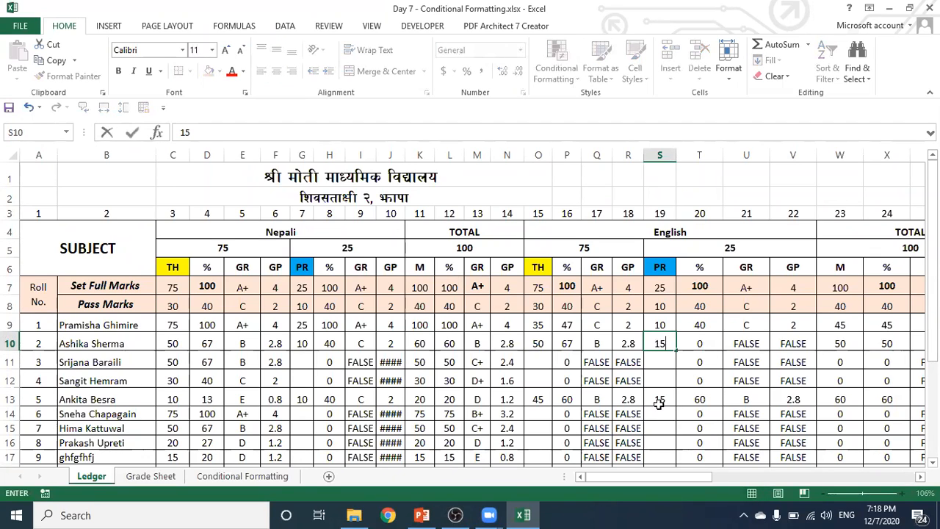
{"action": "left_click", "coordinate": [664, 378]}
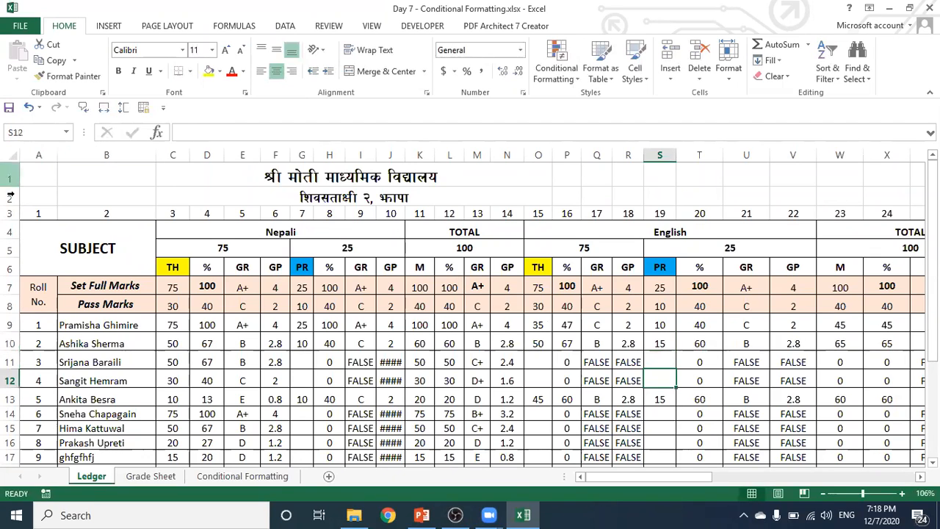
- Switch the Grade Sheet's report card to roll number 2 in cell N7
{"action": "left_click", "coordinate": [173, 474]}
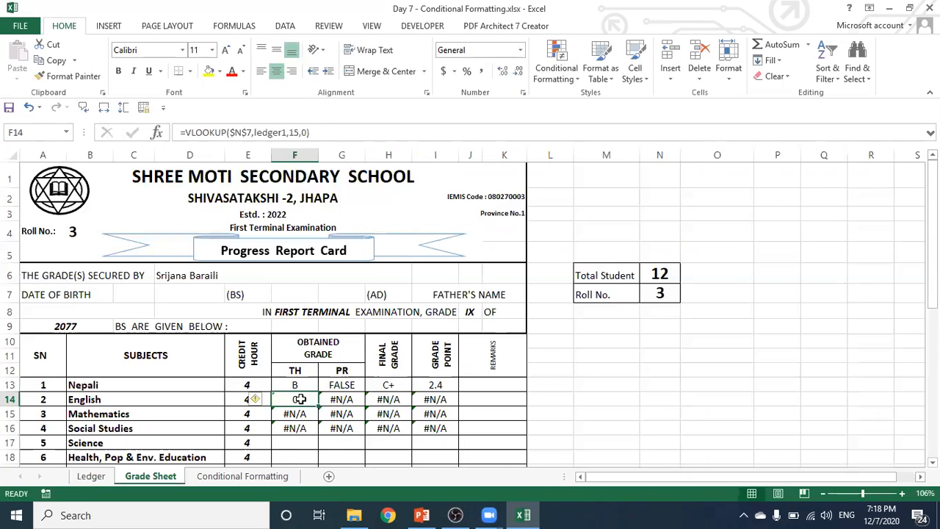
{"action": "left_click", "coordinate": [674, 295]}
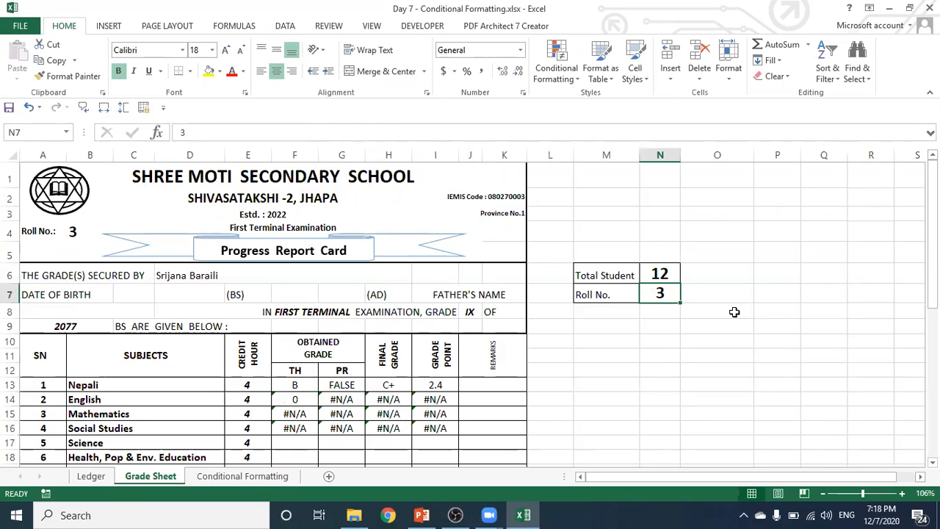
{"action": "type", "text": "2"}
{"action": "key", "text": "Return"}
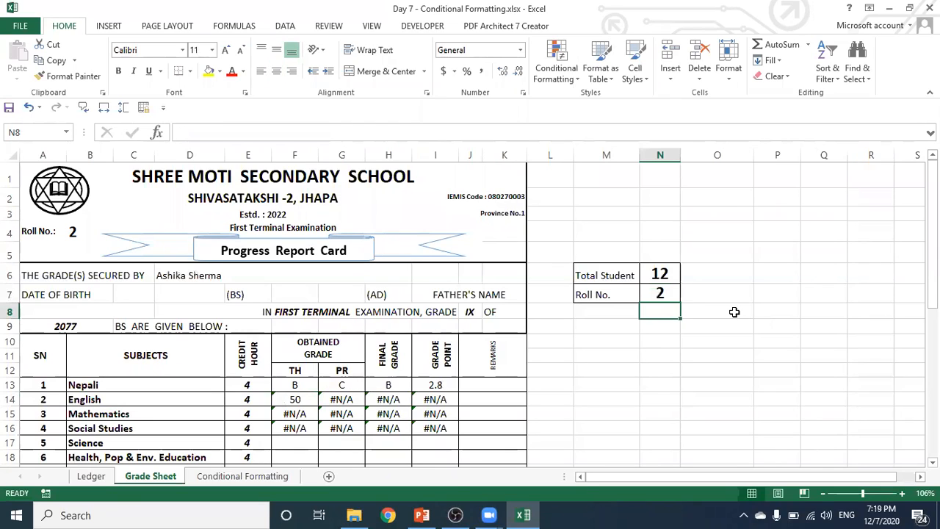
- Copy the English TH formula from F14 into G14:I16 and into the Mathematics and Social Studies TH cells F15:F16
{"action": "left_click", "coordinate": [306, 401]}
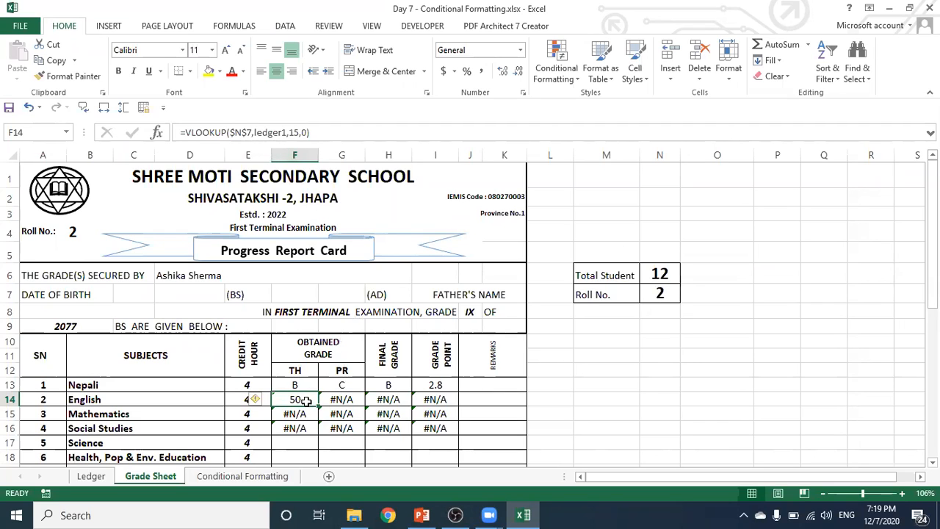
{"action": "left_click", "coordinate": [330, 399]}
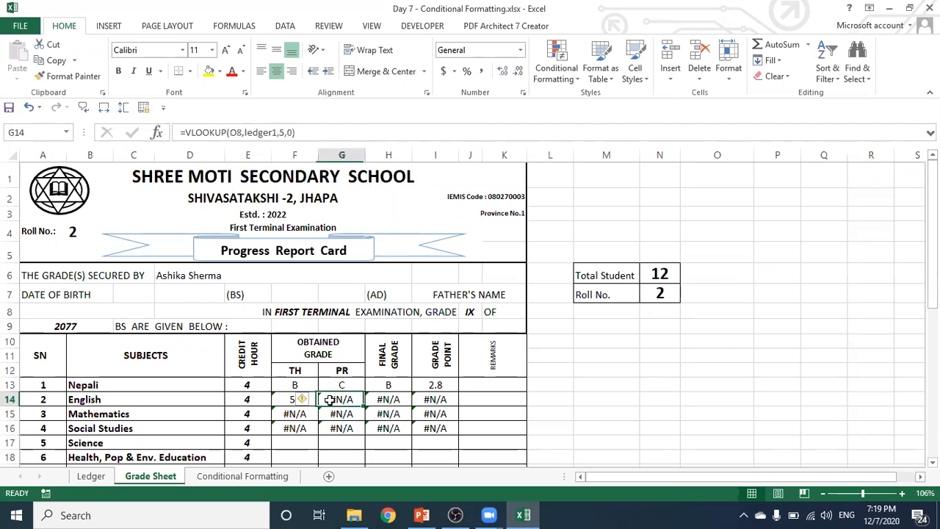
{"action": "left_click", "coordinate": [283, 399]}
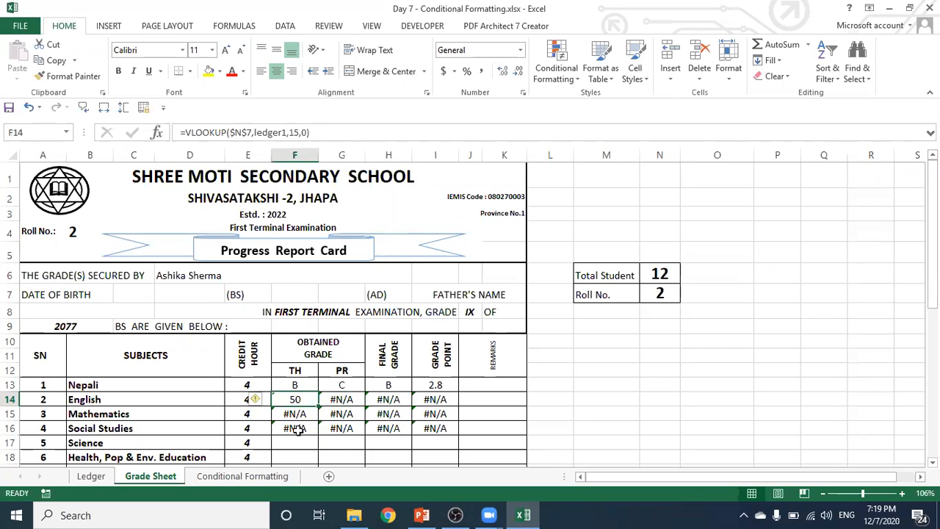
{"action": "key", "text": "ctrl+c"}
{"action": "left_click_drag", "start_coordinate": [334, 399], "coordinate": [428, 429]}
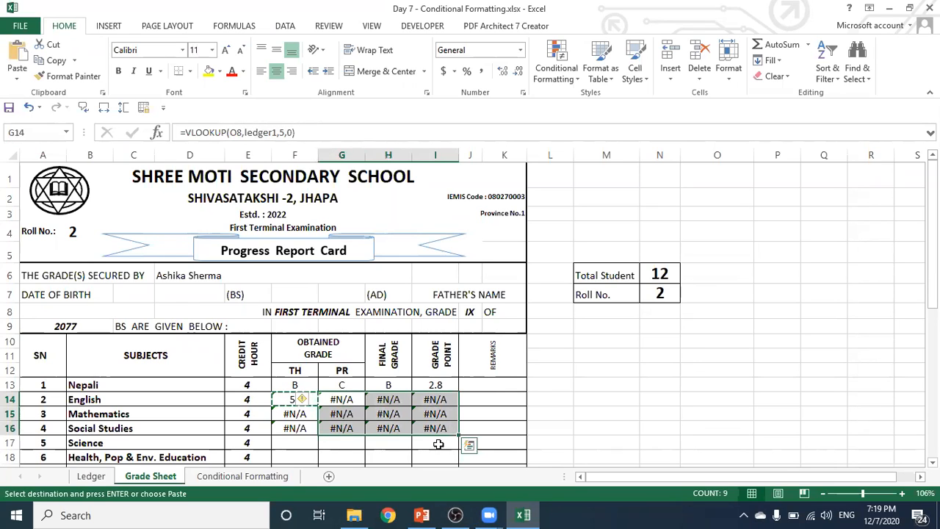
{"action": "key", "text": "ctrl+v"}
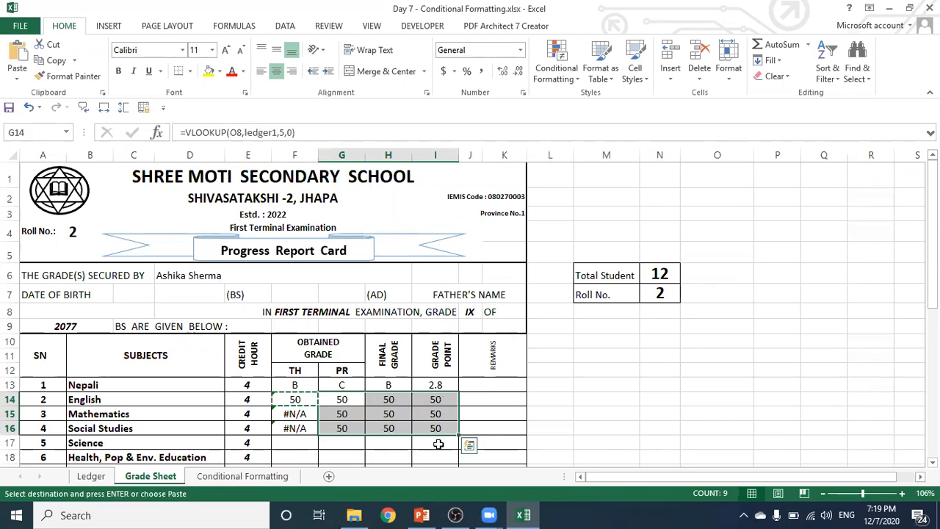
{"action": "left_click_drag", "start_coordinate": [292, 414], "coordinate": [293, 427]}
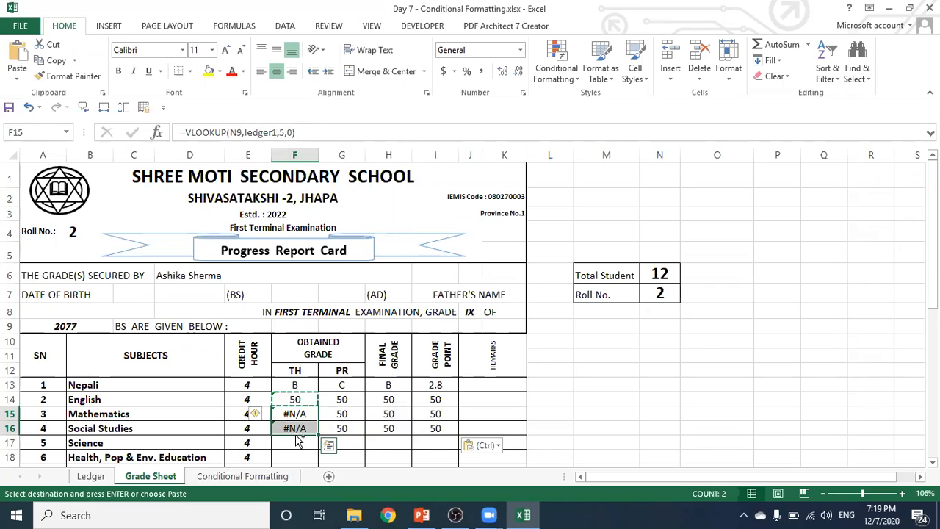
{"action": "key", "text": "ctrl+v"}
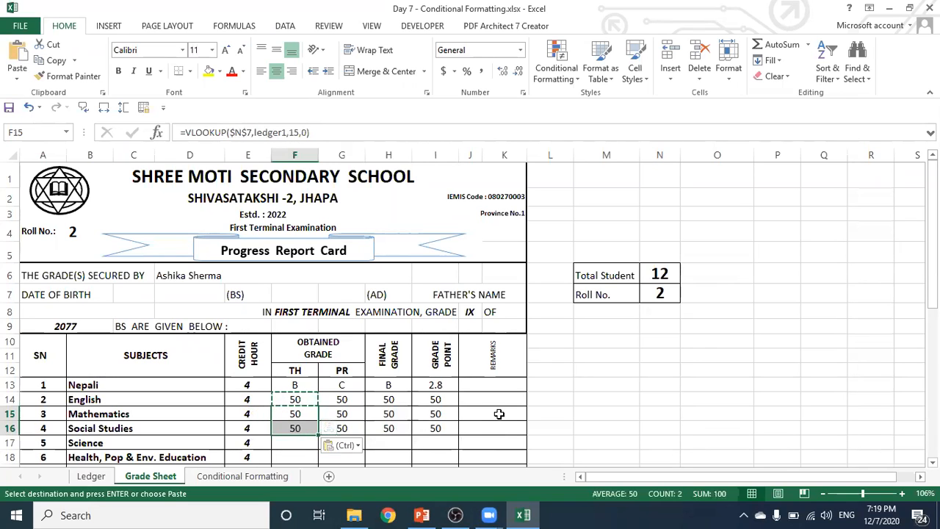
{"action": "left_click", "coordinate": [497, 414]}
{"action": "left_click", "coordinate": [301, 415]}
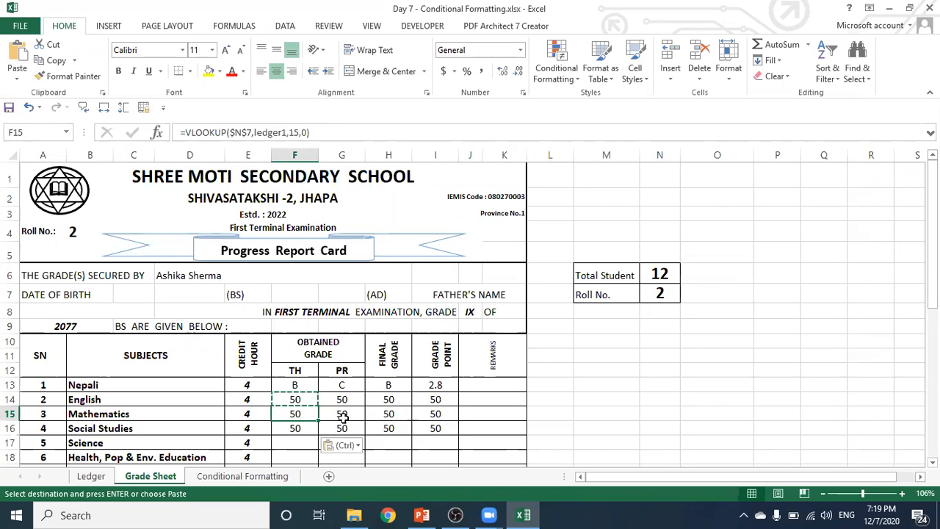
- Set the column index in the English PR cell G14 to 19, so the formula reads =VLOOKUP($N$7,ledger1,19,0)
{"action": "left_click", "coordinate": [330, 399]}
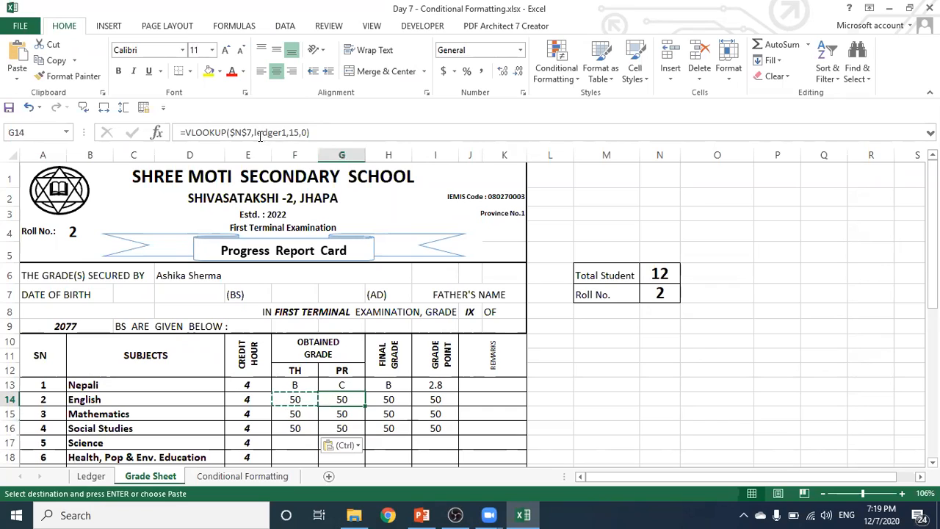
{"action": "left_click", "coordinate": [299, 133]}
{"action": "key", "text": "BackSpace"}
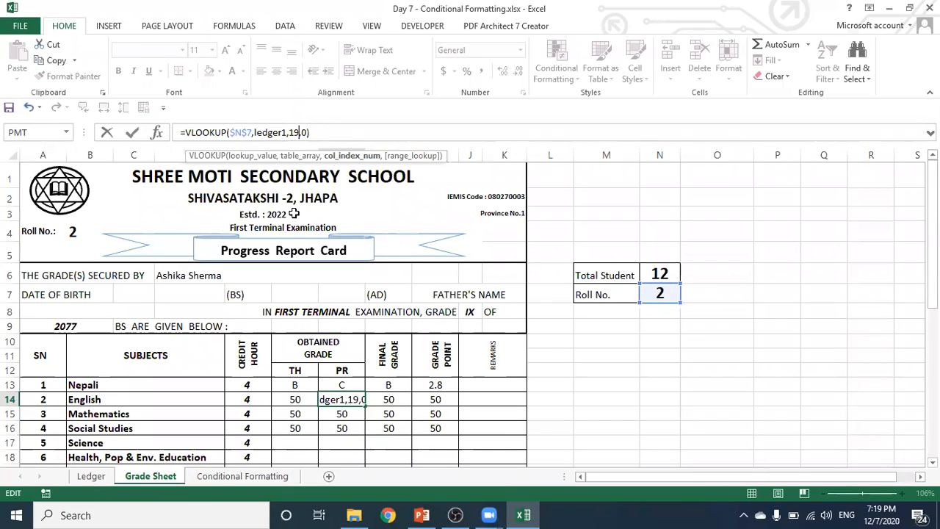
{"action": "key", "text": "Return"}
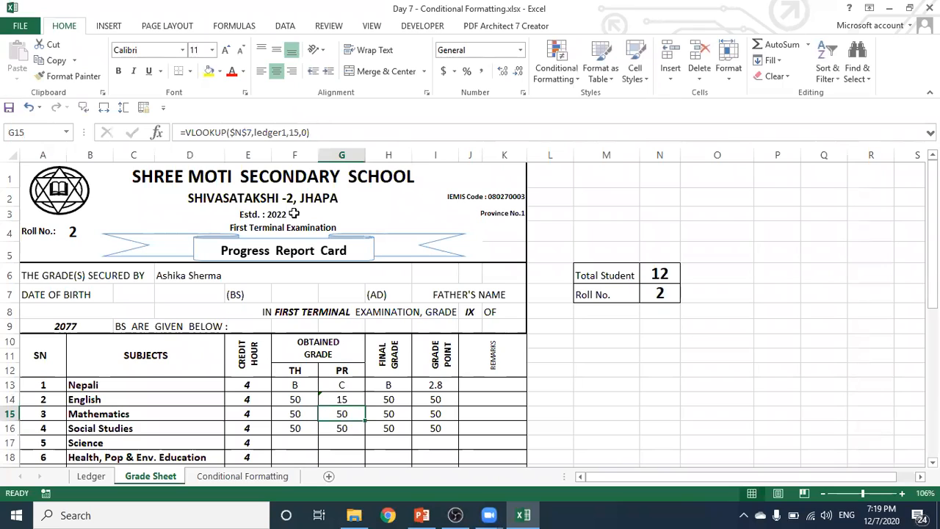
- Check the English total's grade column number in the Ledger and set the column index in the English final grade cell H14 to 25
{"action": "left_click", "coordinate": [377, 399]}
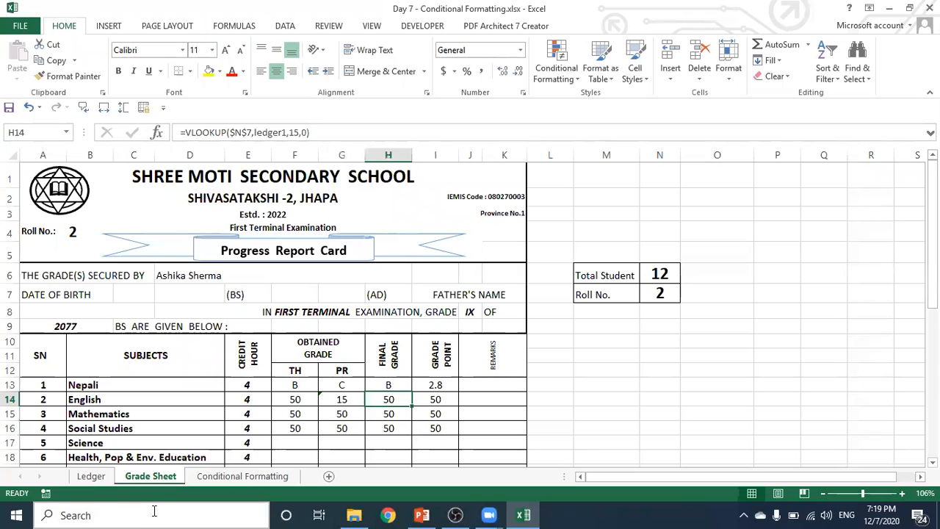
{"action": "left_click", "coordinate": [90, 476]}
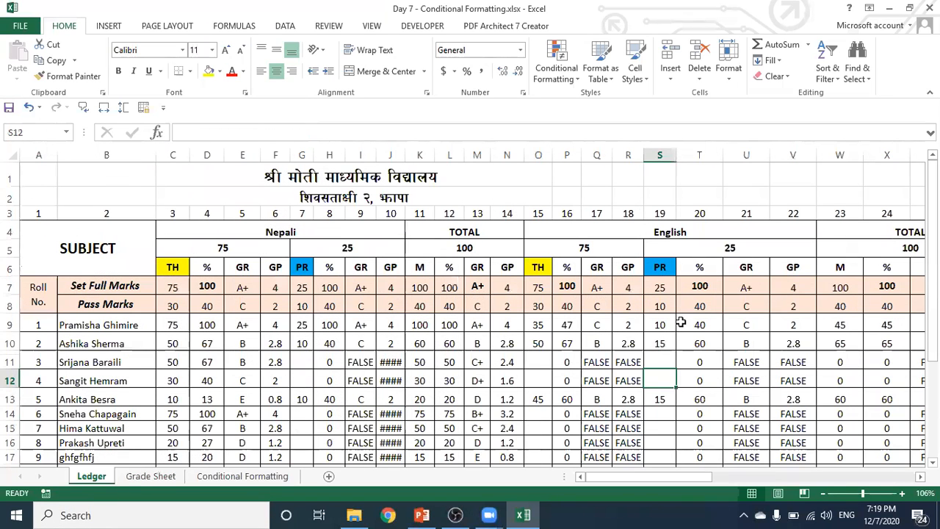
{"action": "left_click_drag", "start_coordinate": [638, 476], "coordinate": [667, 478]}
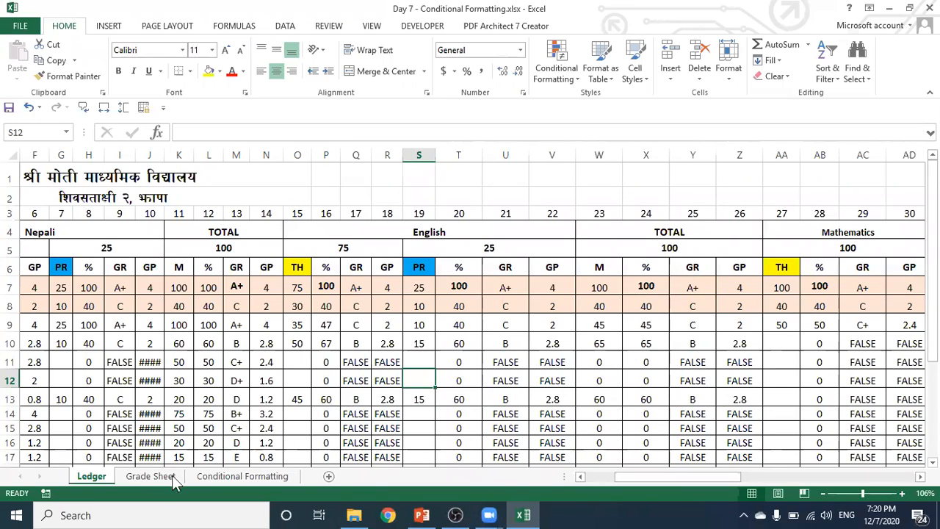
{"action": "left_click", "coordinate": [151, 476]}
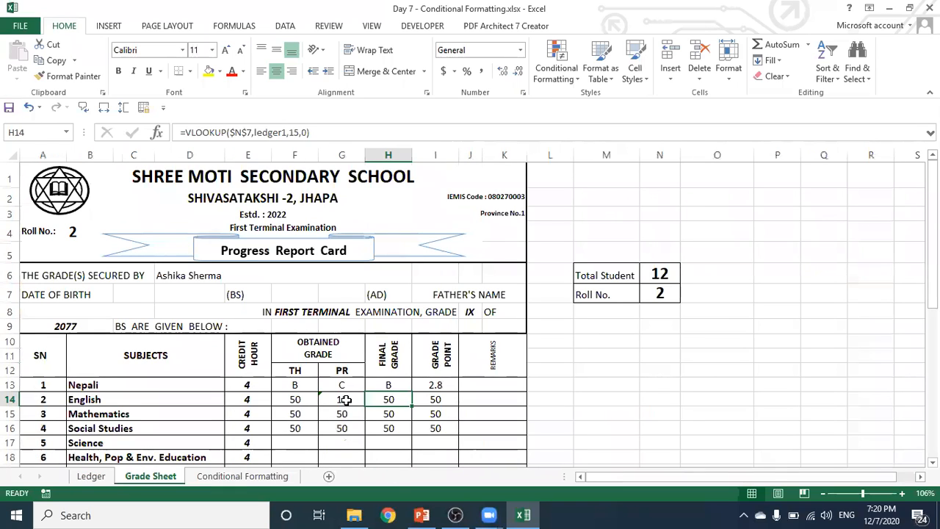
{"action": "double_click", "coordinate": [296, 133]}
{"action": "type", "text": "5"}
{"action": "type", "text": "1"}
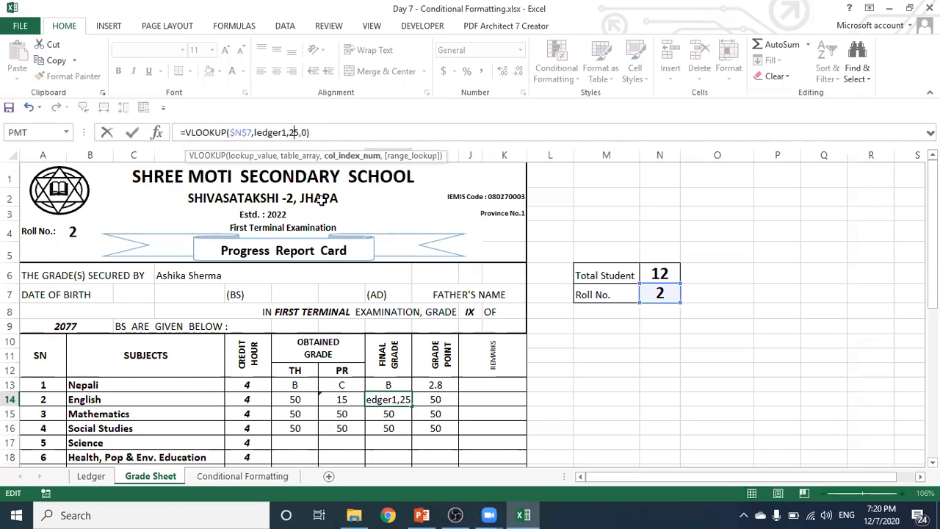
{"action": "key", "text": "Return"}
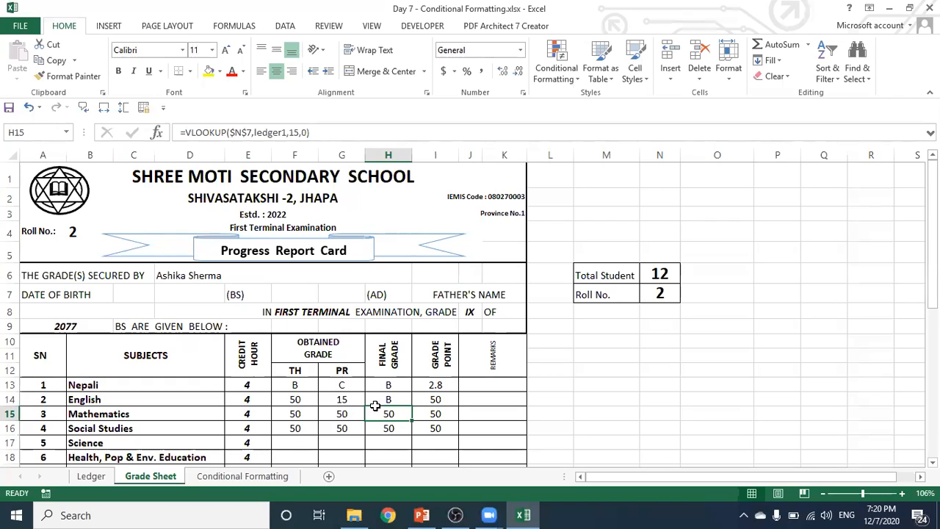
- Check the English TH grade column number in the Ledger and set the column index in the English TH cell F14 to 17
{"action": "left_click", "coordinate": [306, 403]}
{"action": "left_click", "coordinate": [338, 402]}
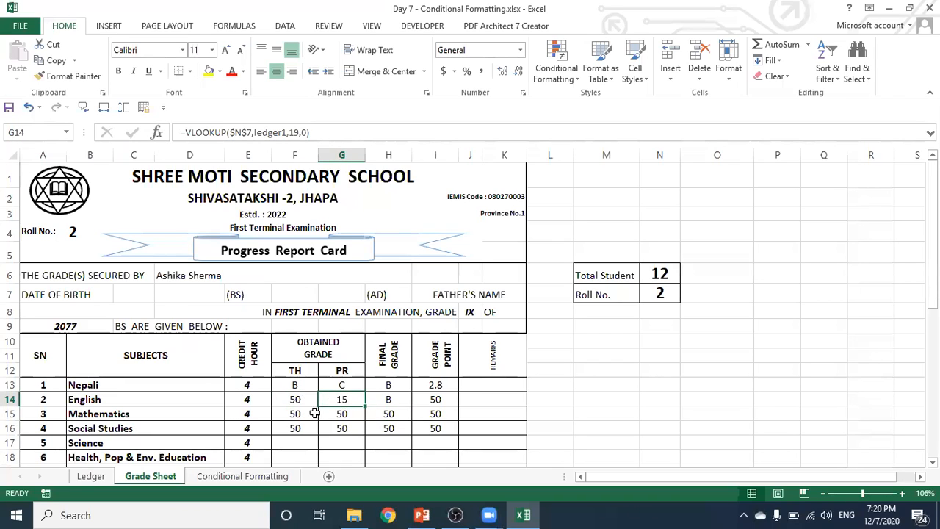
{"action": "left_click", "coordinate": [315, 404]}
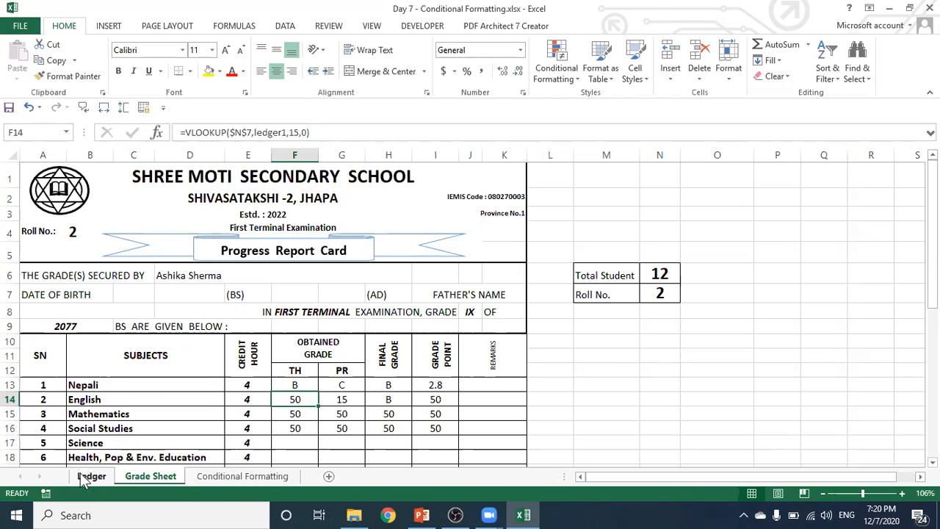
{"action": "key", "text": "ctrl+Page_Up"}
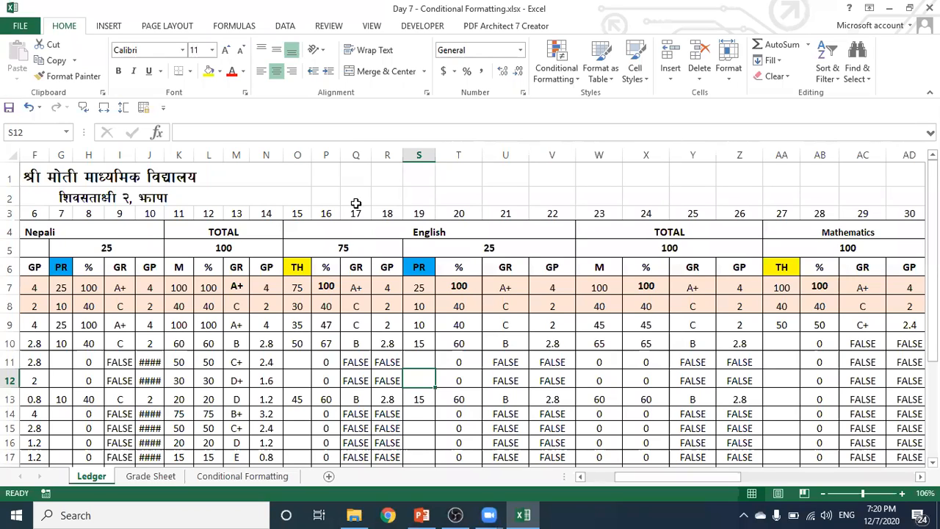
{"action": "left_click", "coordinate": [357, 154]}
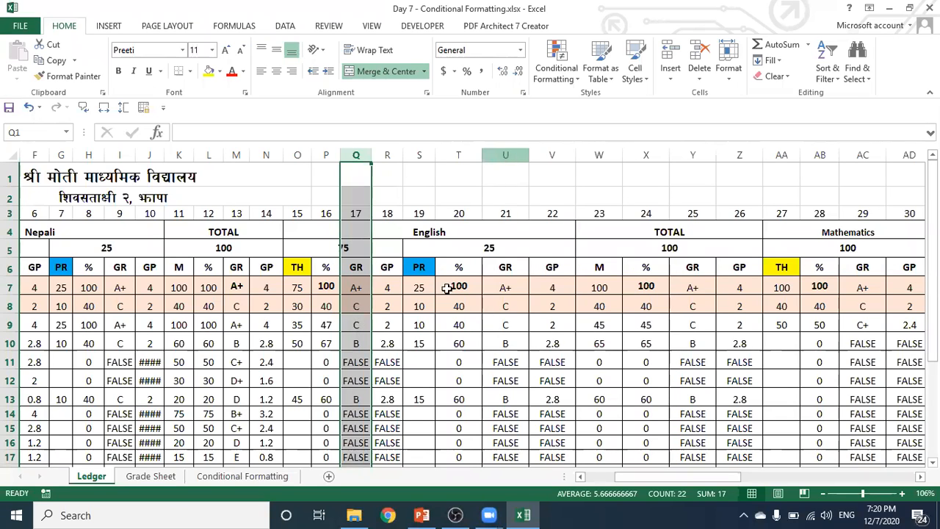
{"action": "left_click", "coordinate": [149, 476]}
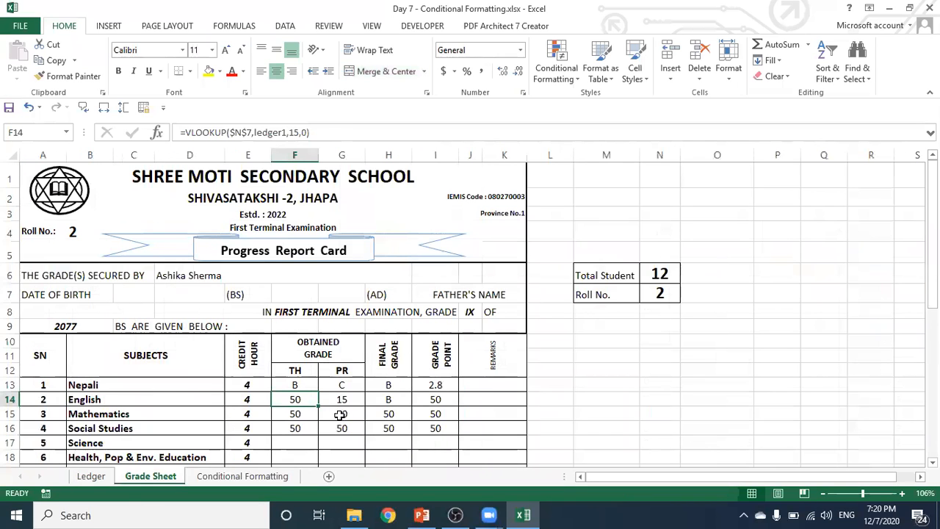
{"action": "left_click", "coordinate": [299, 133]}
{"action": "key", "text": "BackSpace"}
{"action": "type", "text": "7"}
{"action": "key", "text": "Return"}
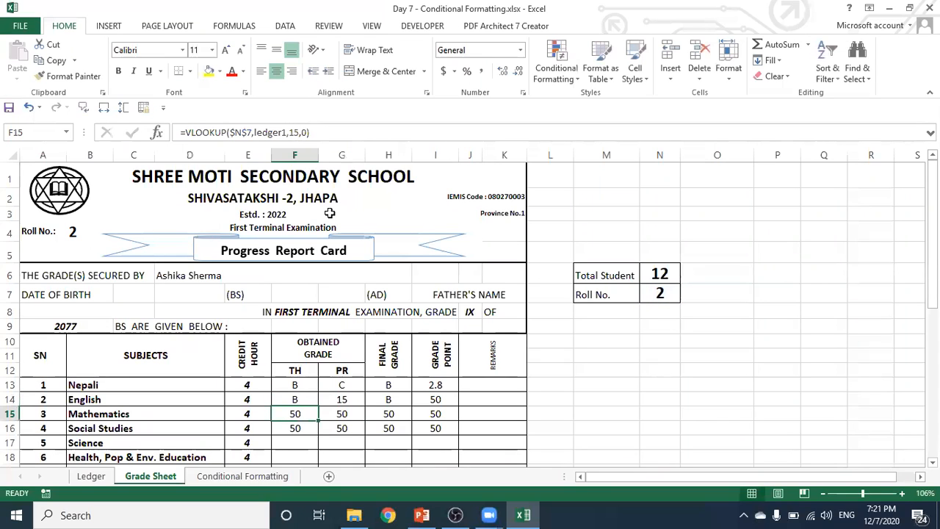
- Change the column index in the English PR cell G14 to the Ledger's English PR grade column
{"action": "left_click", "coordinate": [348, 401]}
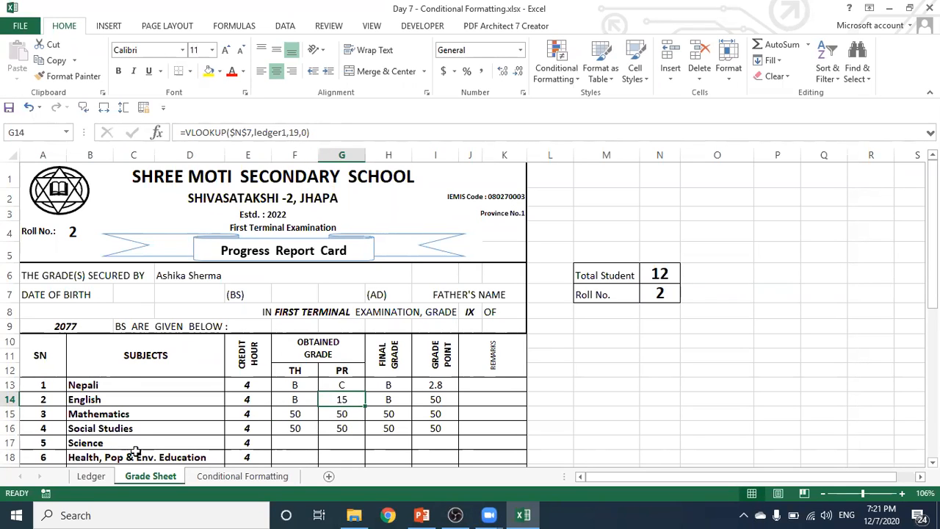
{"action": "left_click", "coordinate": [96, 474]}
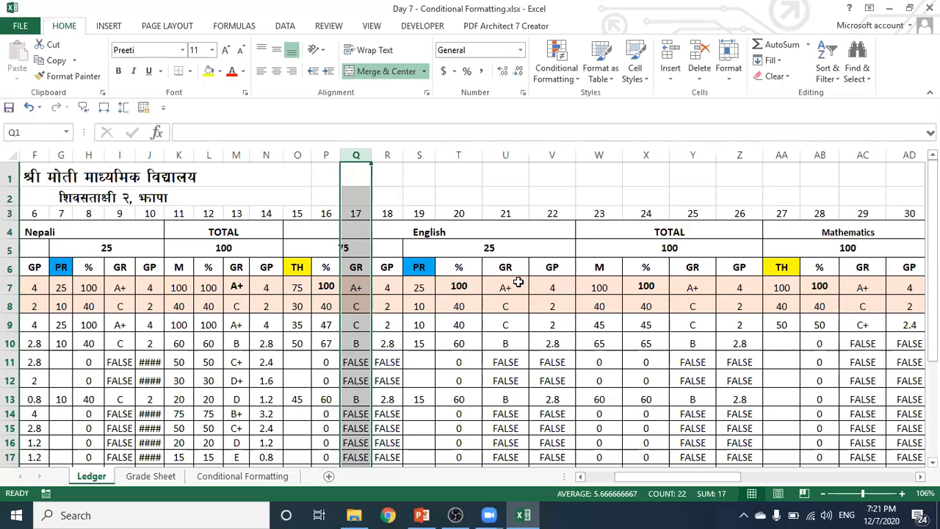
{"action": "left_click", "coordinate": [151, 475]}
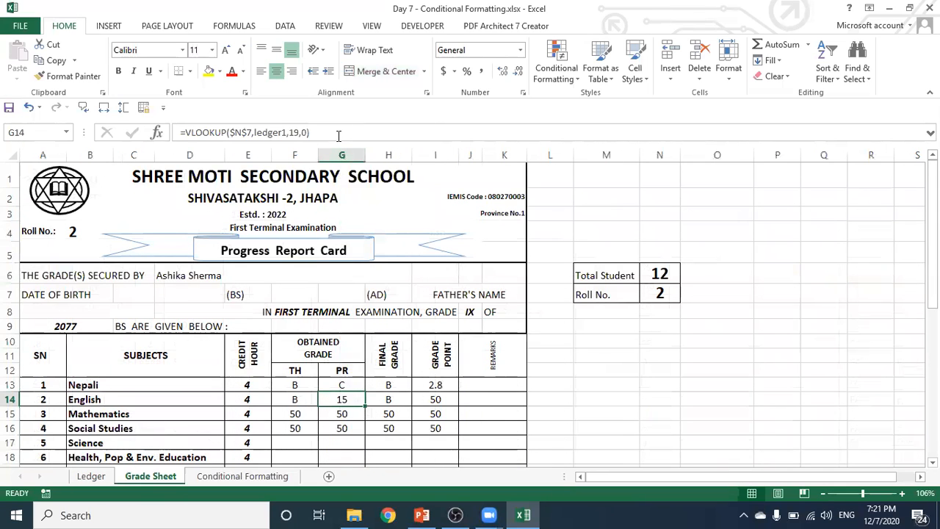
{"action": "left_click", "coordinate": [299, 132]}
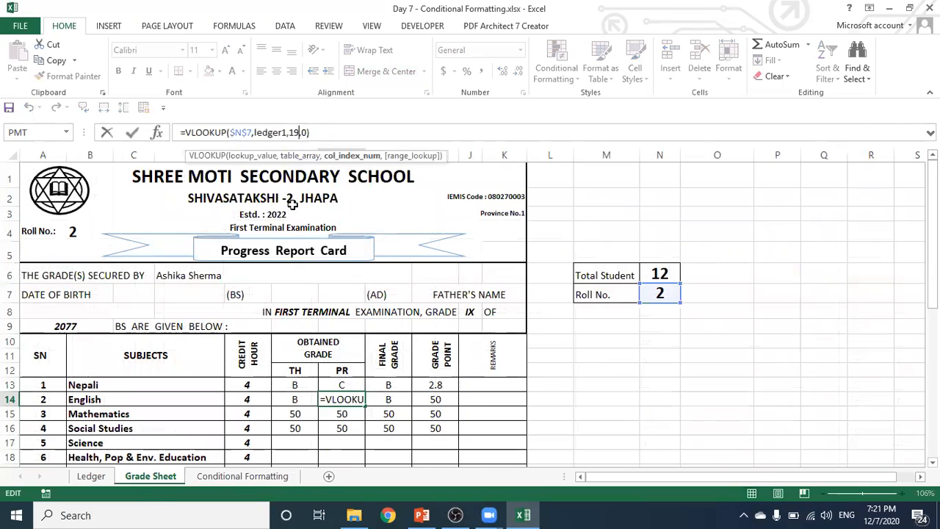
{"action": "key", "text": "BackSpace"}
{"action": "key", "text": "BackSpace"}
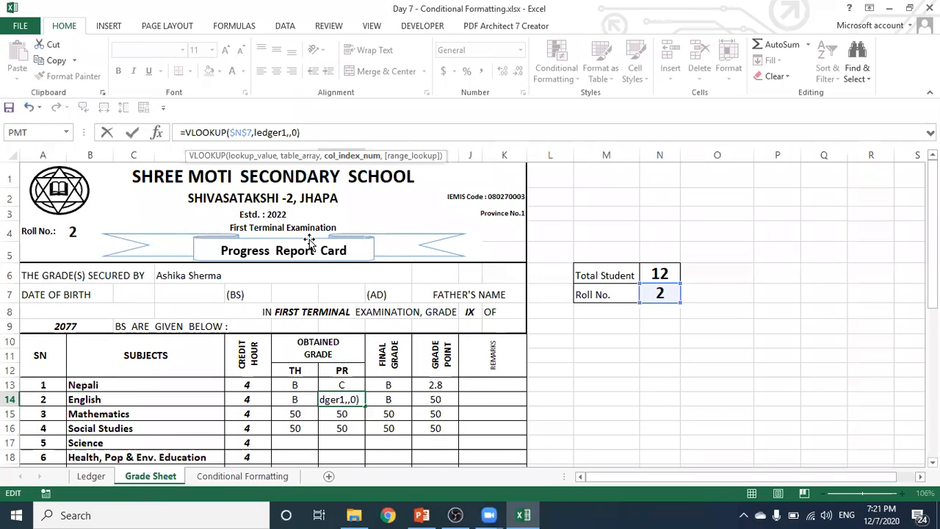
{"action": "type", "text": "15"}
{"action": "key", "text": "Return"}
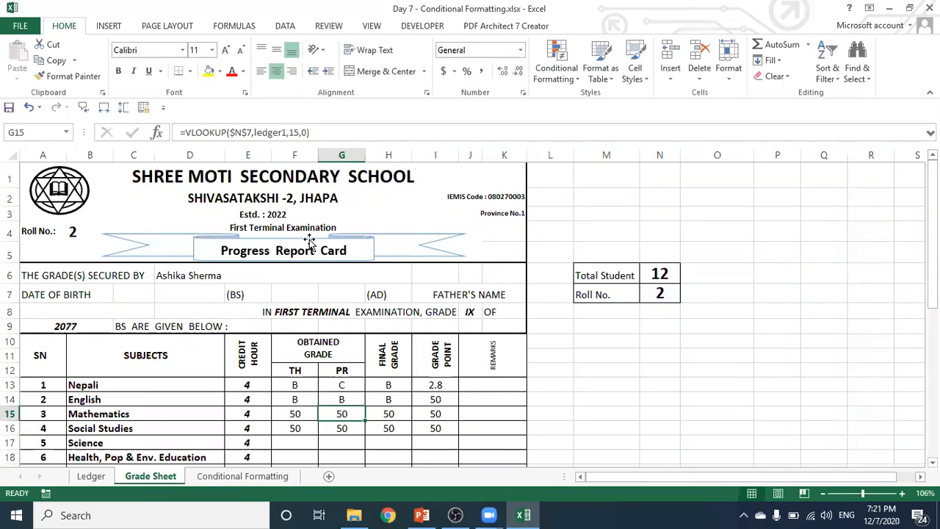
- Set the column index in the English grade point cell I14 to 16
{"action": "left_click", "coordinate": [397, 400]}
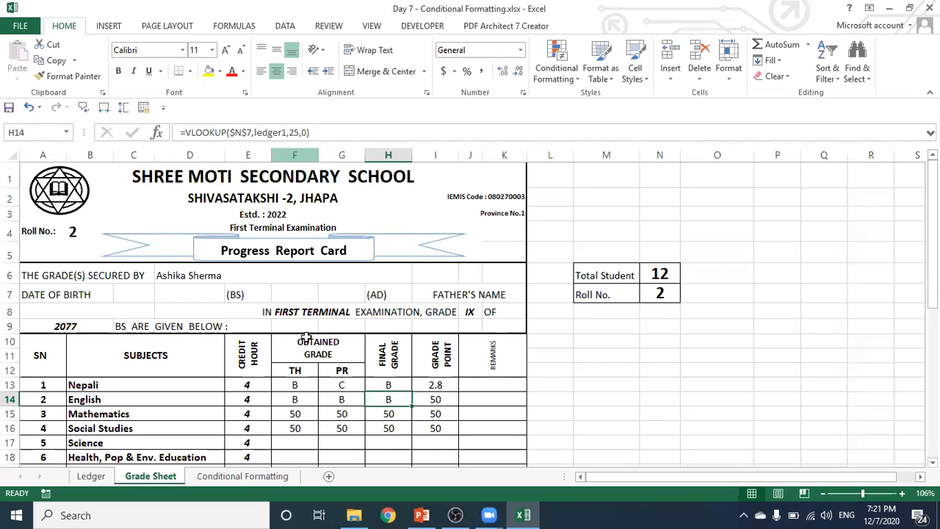
{"action": "left_click", "coordinate": [447, 400]}
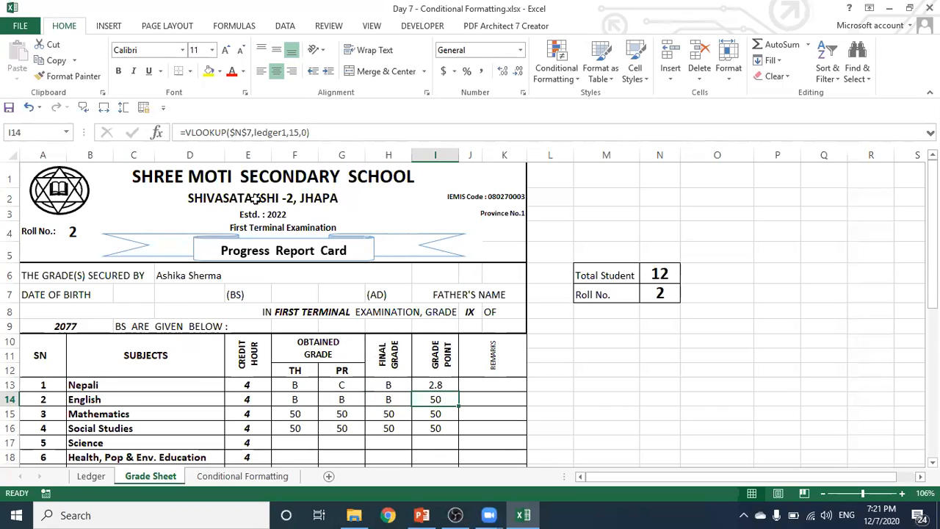
{"action": "left_click", "coordinate": [303, 133]}
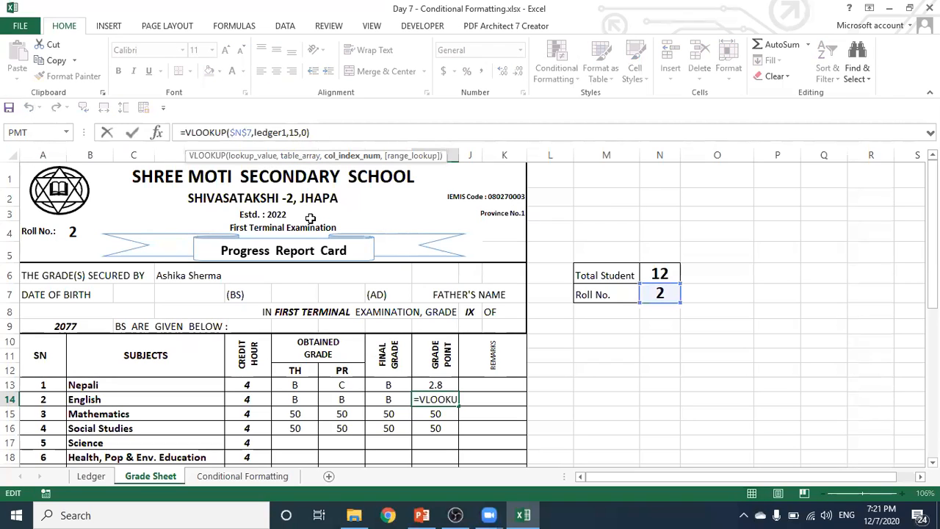
{"action": "key", "text": "BackSpace"}
{"action": "key", "text": "BackSpace"}
{"action": "type", "text": "16"}
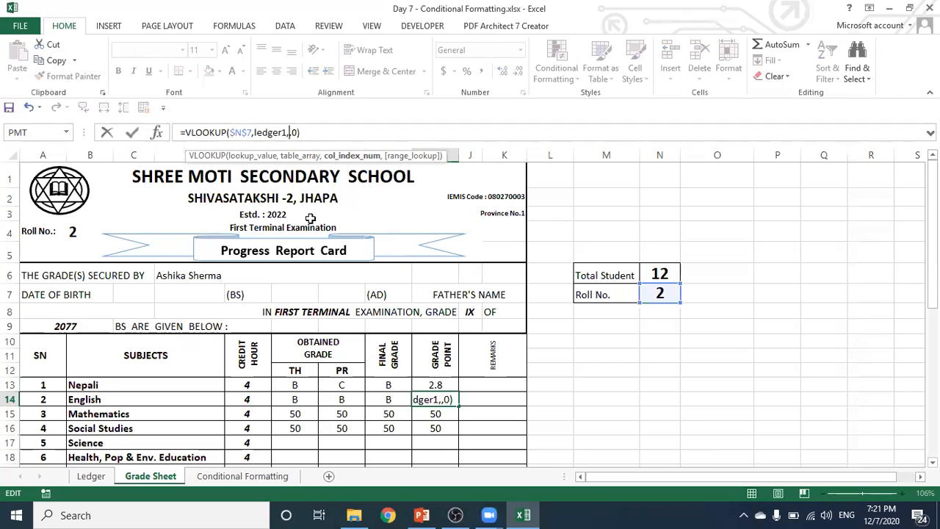
{"action": "key", "text": "Return"}
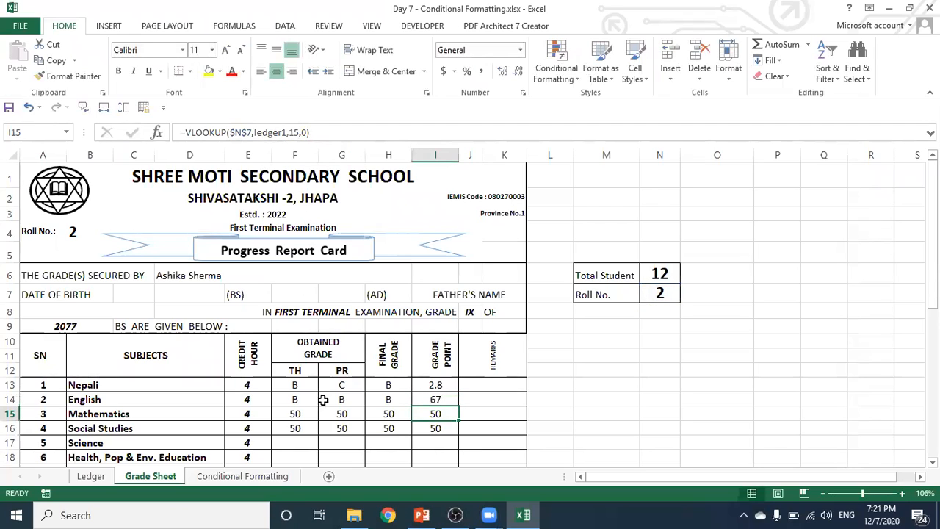
- Check the English total's grade point column number in the Ledger and set the column index in cell I14 to 26
{"action": "left_click", "coordinate": [439, 401]}
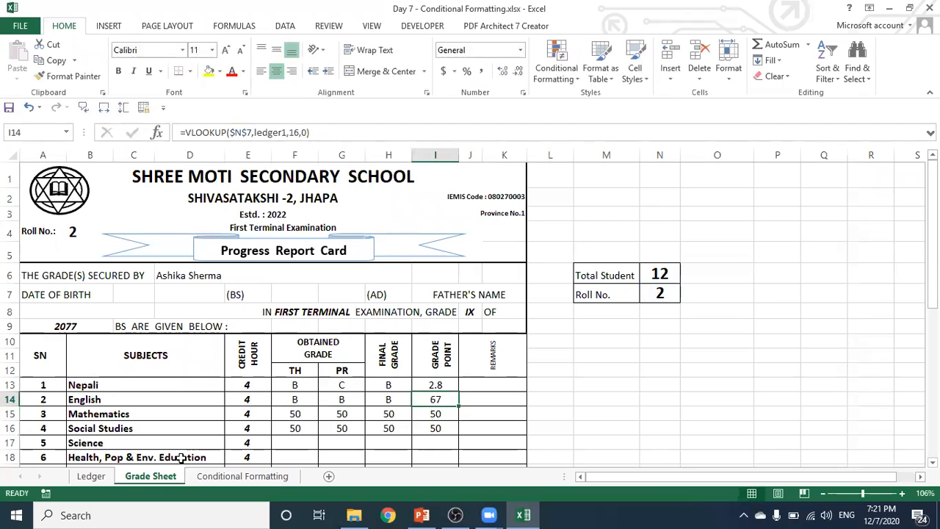
{"action": "key", "text": "ctrl+Page_Up"}
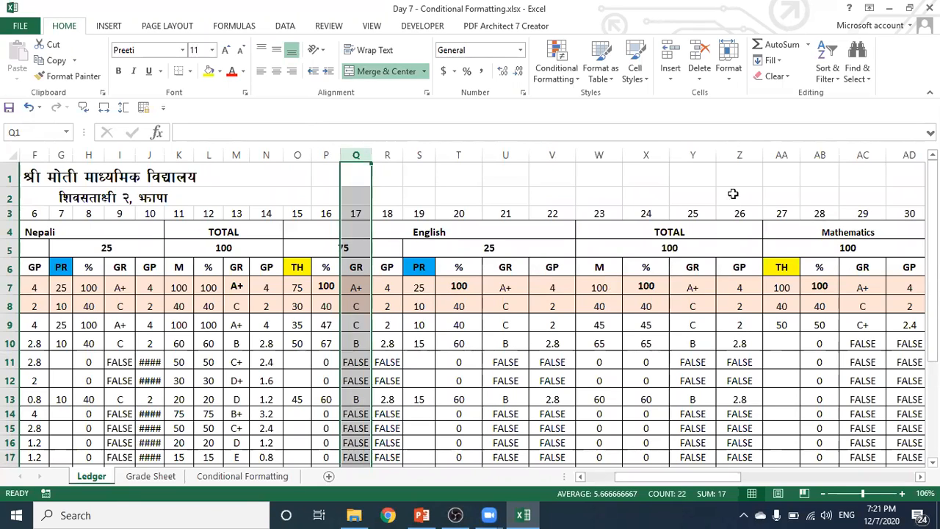
{"action": "left_click", "coordinate": [740, 155]}
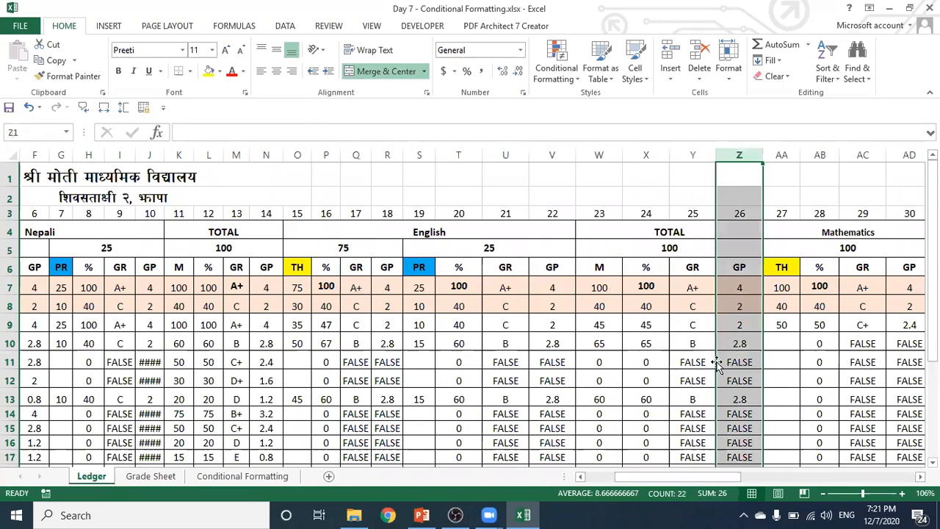
{"action": "left_click", "coordinate": [158, 478]}
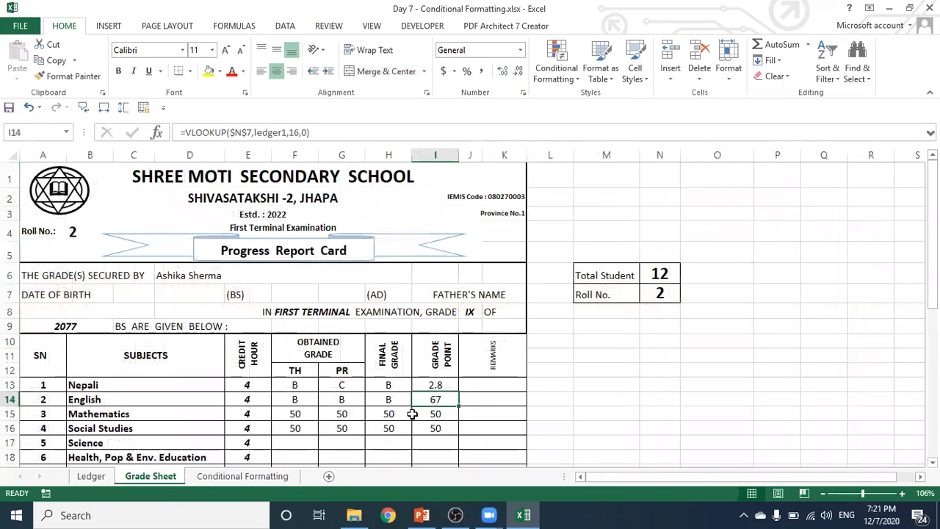
{"action": "left_click", "coordinate": [429, 385]}
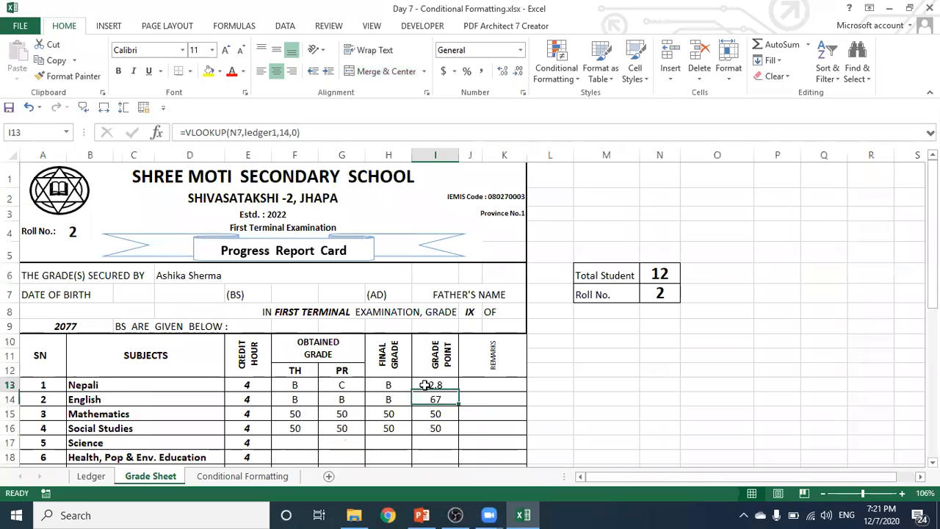
{"action": "left_click", "coordinate": [424, 399]}
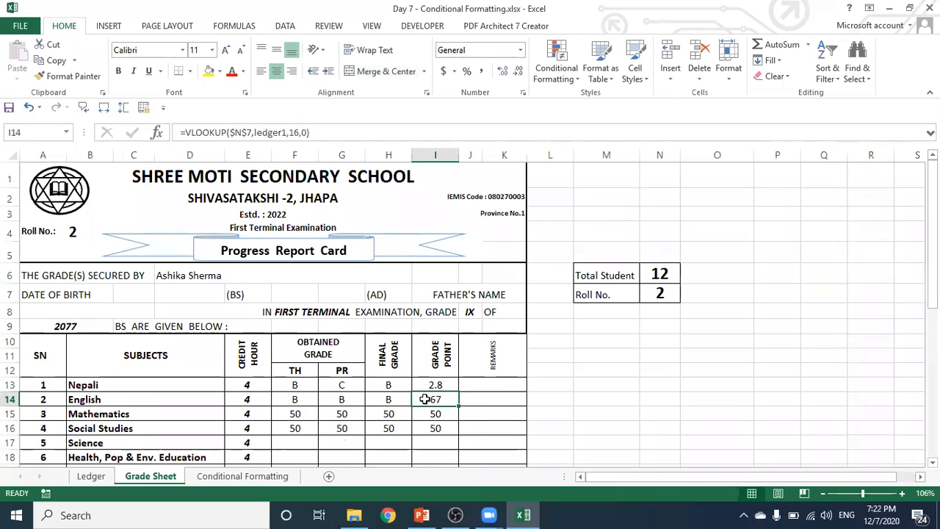
{"action": "left_click", "coordinate": [293, 133]}
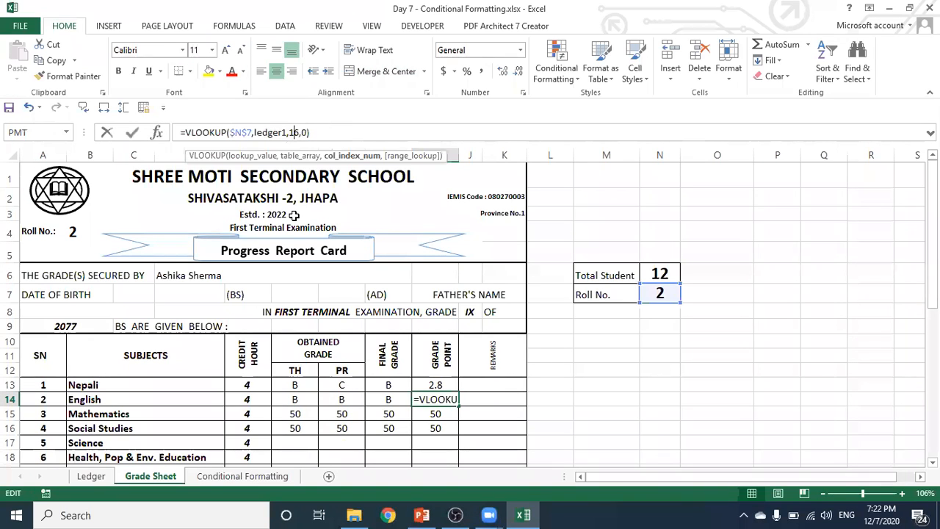
{"action": "key", "text": "BackSpace"}
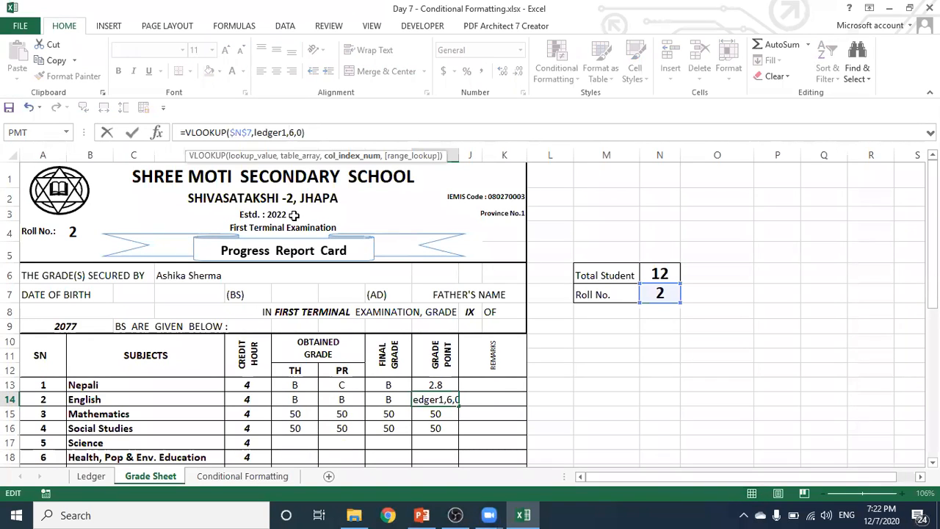
{"action": "type", "text": "2"}
{"action": "key", "text": "Return"}
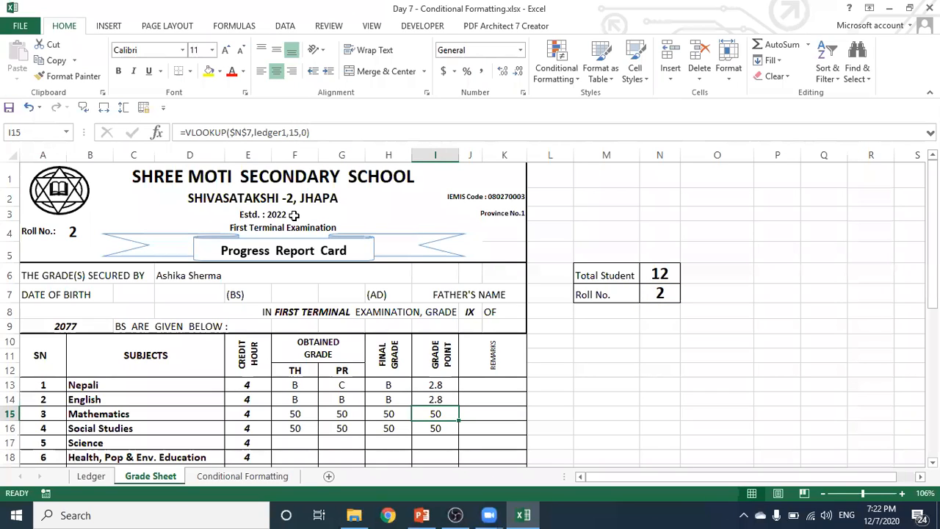
{"action": "left_click", "coordinate": [445, 399]}
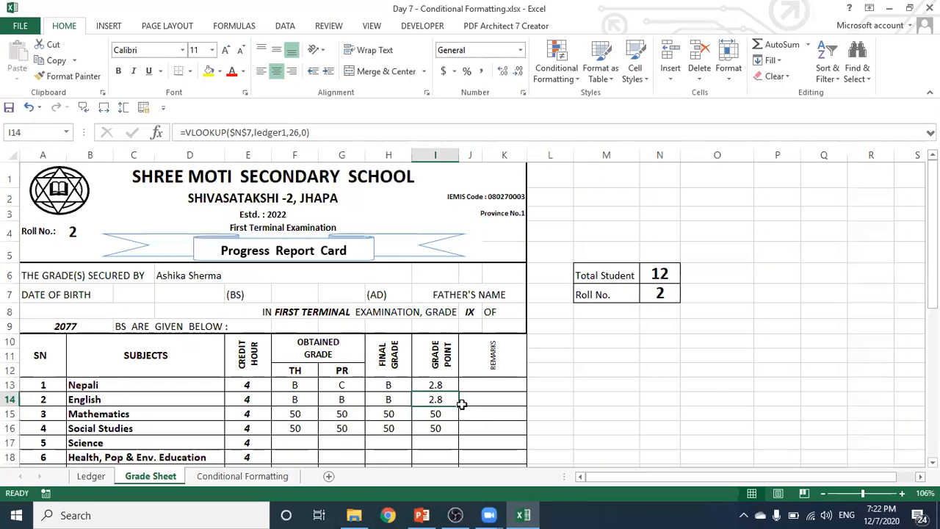
- Clear the formula from the Mathematics PR cell G15
{"action": "left_click", "coordinate": [347, 415]}
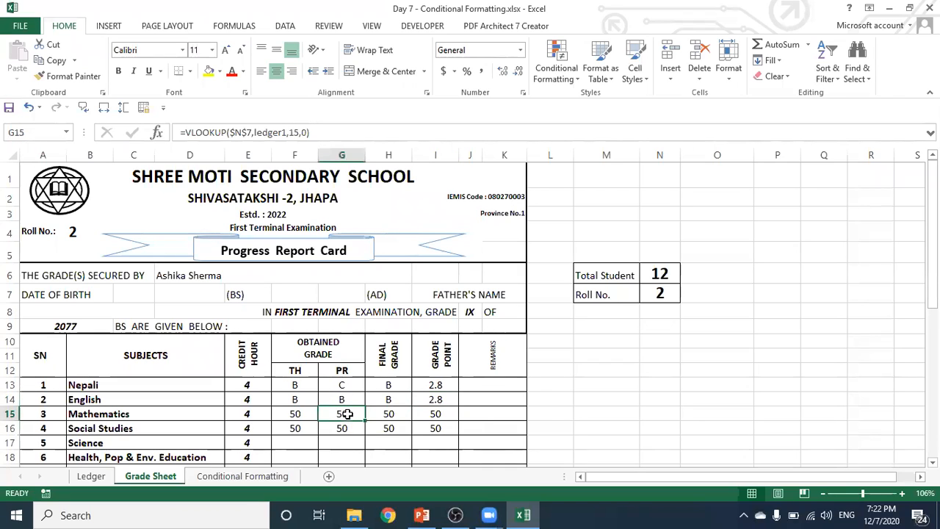
{"action": "double_click", "coordinate": [346, 415]}
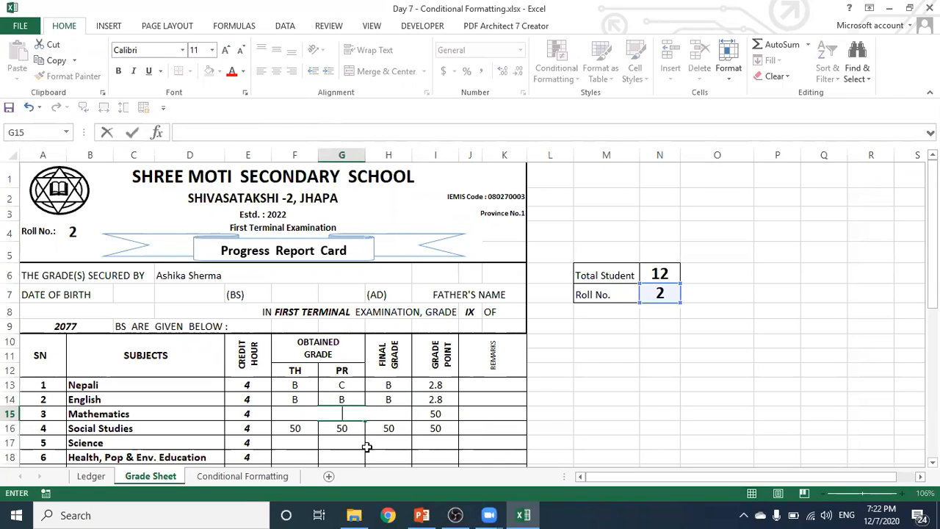
{"action": "left_click", "coordinate": [481, 427]}
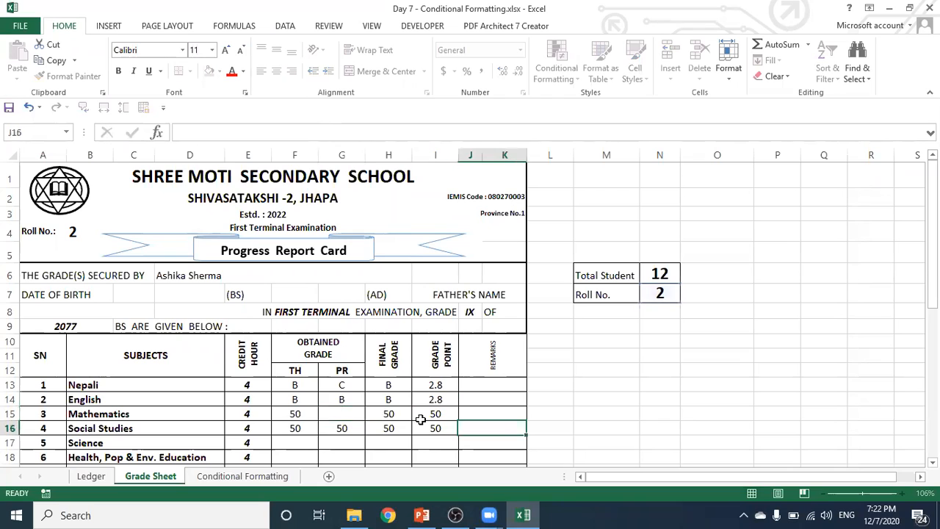
- Check the Mathematics grade column number in the Ledger and set the column index in the Mathematics TH cell F15 to 29
{"action": "left_click", "coordinate": [300, 416]}
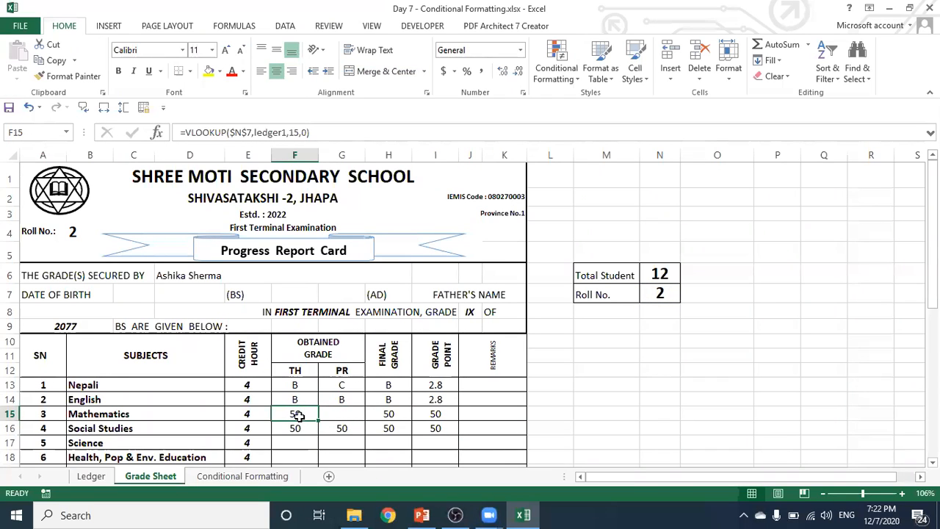
{"action": "left_click", "coordinate": [97, 477]}
{"action": "left_click_drag", "start_coordinate": [634, 475], "coordinate": [750, 481]}
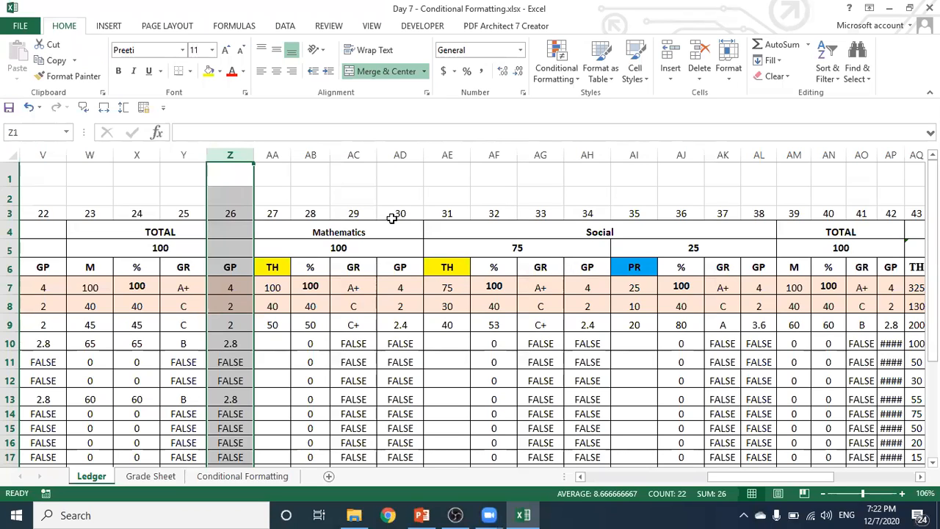
{"action": "left_click", "coordinate": [146, 476]}
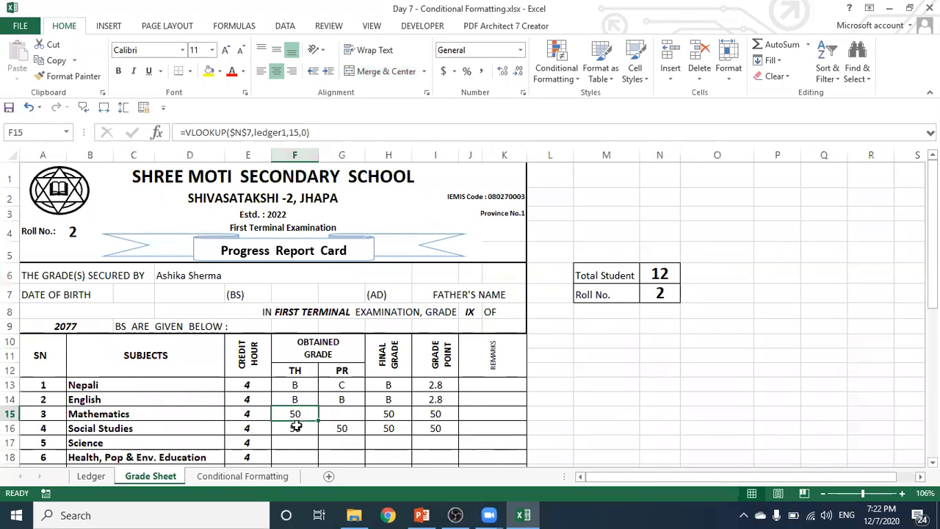
{"action": "left_click", "coordinate": [301, 133]}
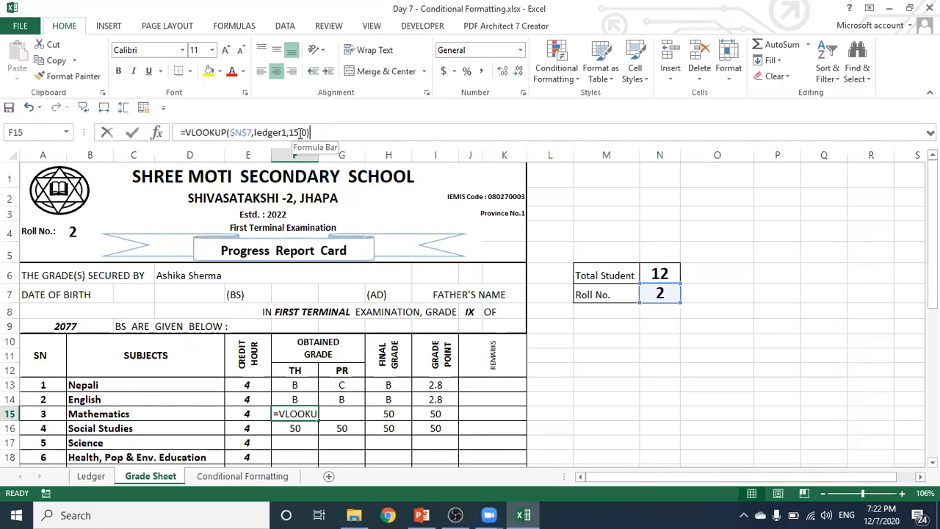
{"action": "key", "text": "BackSpace"}
{"action": "key", "text": "BackSpace"}
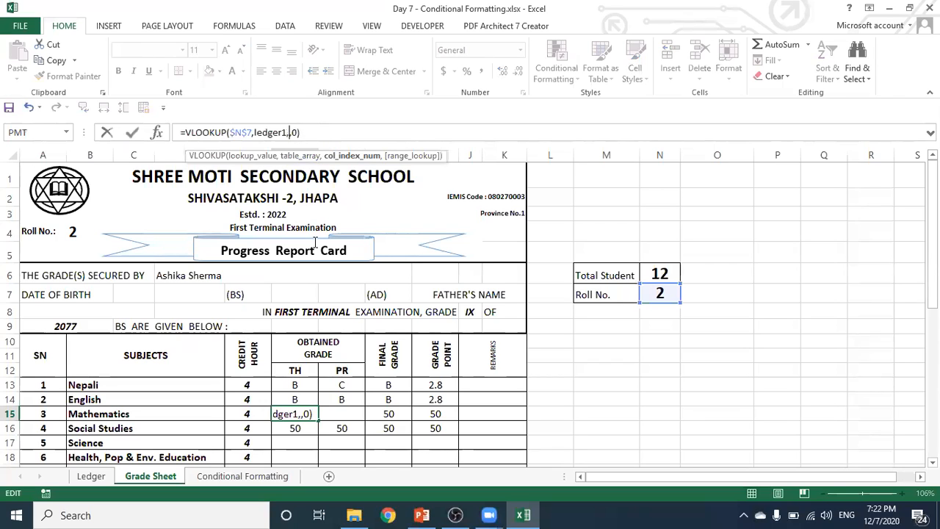
{"action": "type", "text": "29"}
{"action": "key", "text": "Return"}
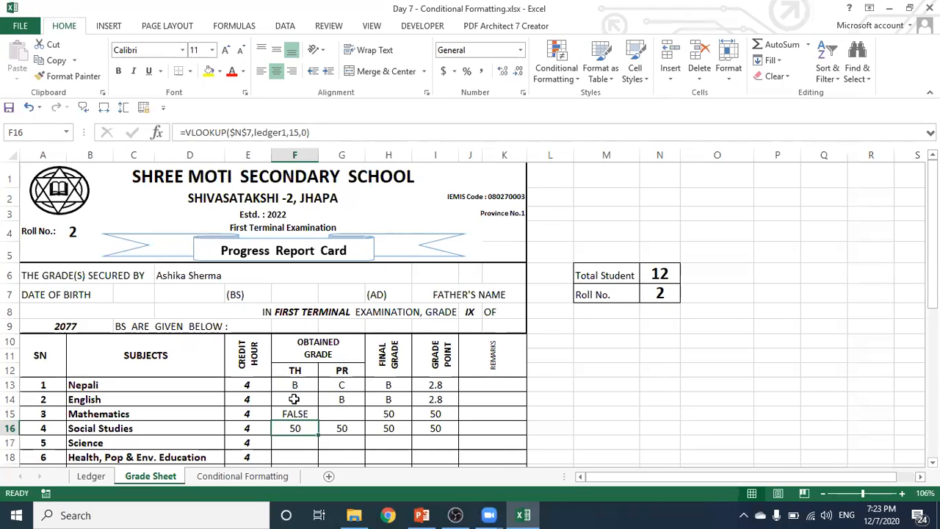
- Set the column index in the Mathematics final grade cell H15 to 29
{"action": "left_click", "coordinate": [381, 415]}
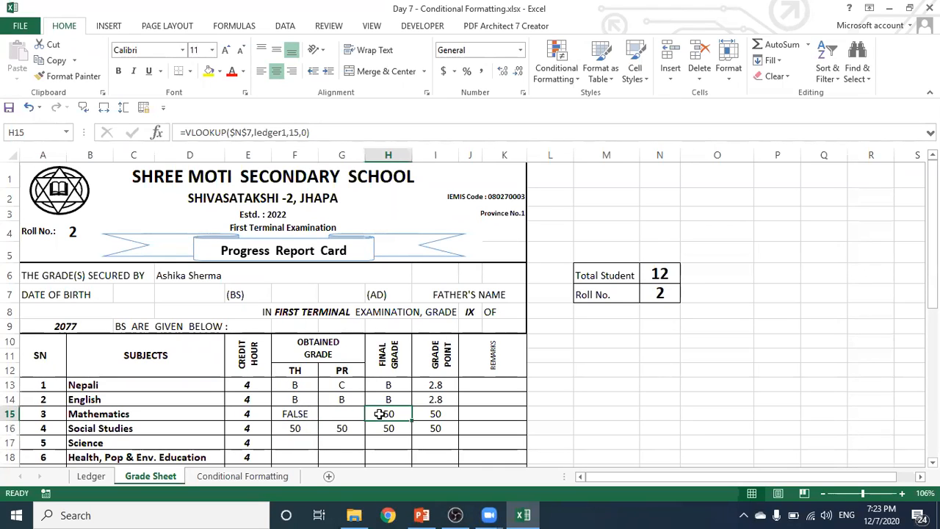
{"action": "left_click", "coordinate": [299, 131]}
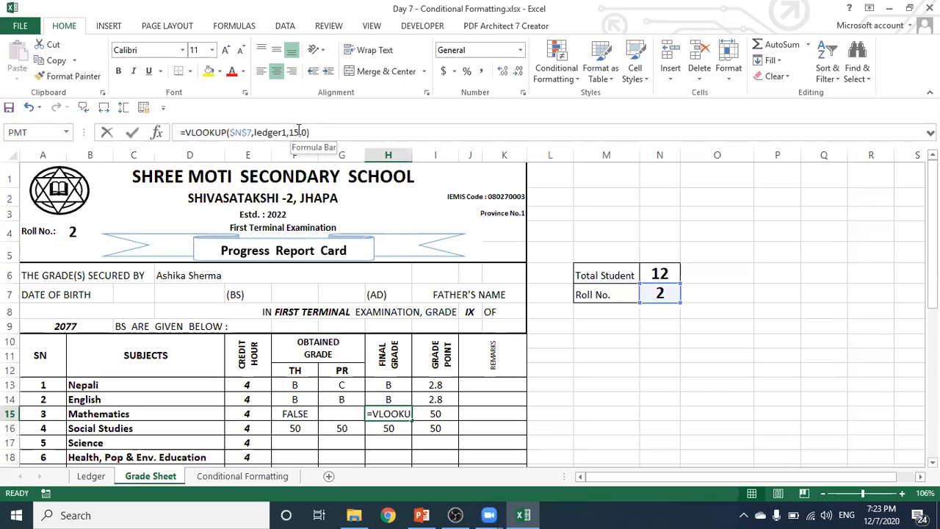
{"action": "key", "text": "BackSpace"}
{"action": "key", "text": "BackSpace"}
{"action": "type", "text": "29"}
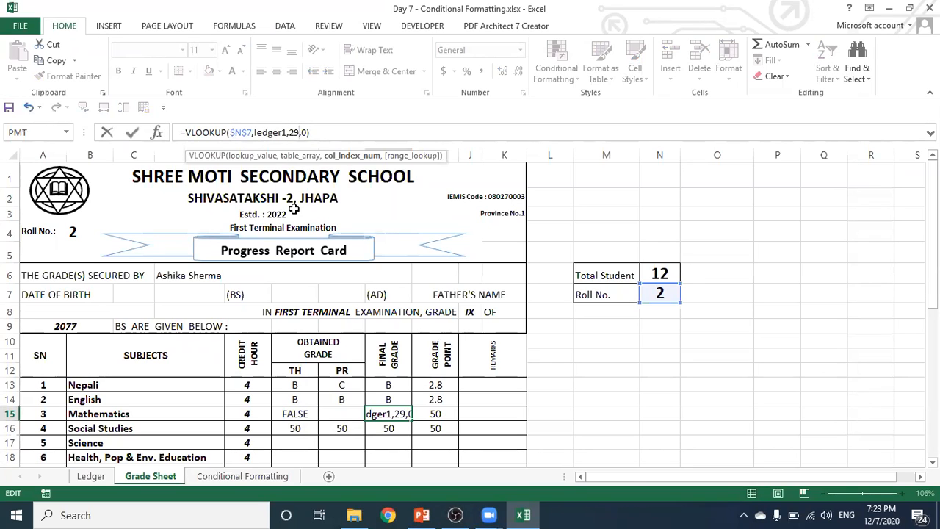
{"action": "key", "text": "Return"}
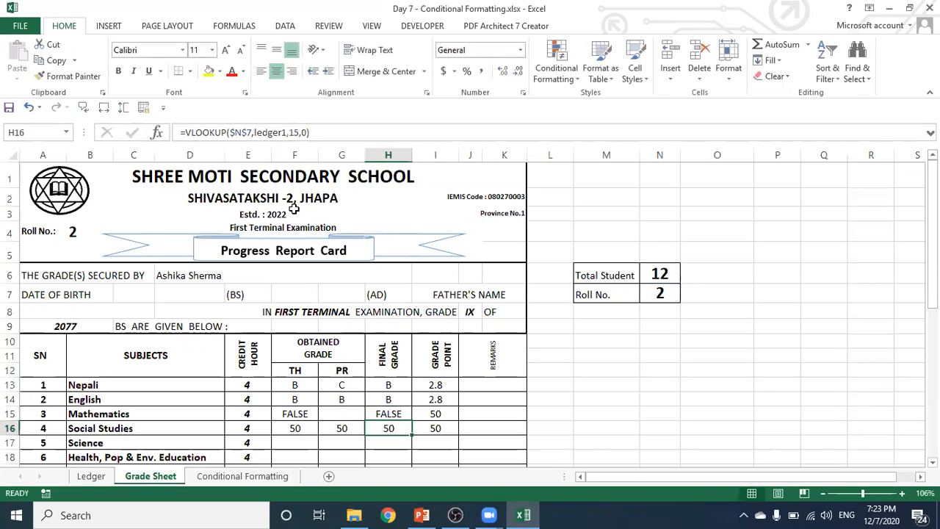
- Change the column index in the Mathematics grade point cell I15 to the Ledger's Mathematics GP column, 30
{"action": "left_click", "coordinate": [430, 414]}
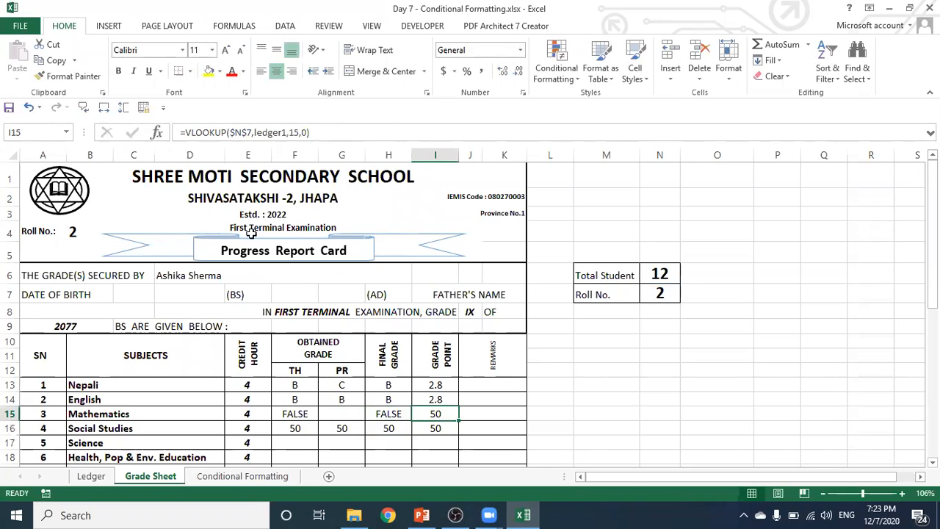
{"action": "left_click", "coordinate": [291, 131]}
{"action": "key", "text": "BackSpace"}
{"action": "key", "text": "BackSpace"}
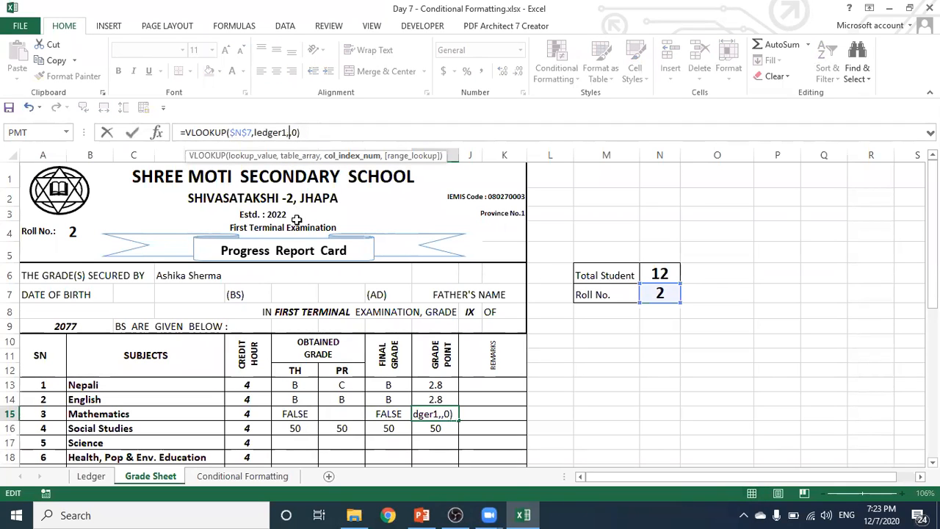
{"action": "type", "text": "14"}
{"action": "key", "text": "Return"}
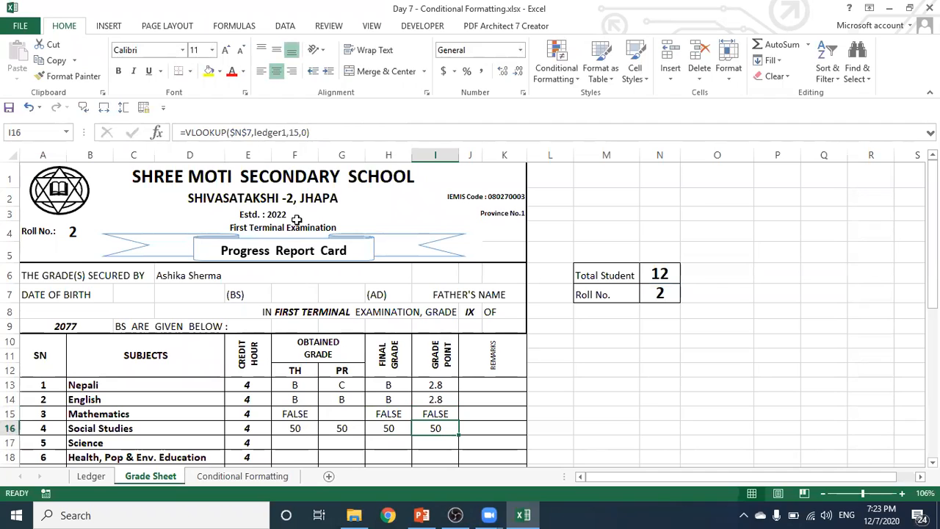
- Enter the Mathematics theory marks 60, 55 and 54 in Ledger cells AA10 to AA12 and return to the Grade Sheet
{"action": "left_click", "coordinate": [88, 476]}
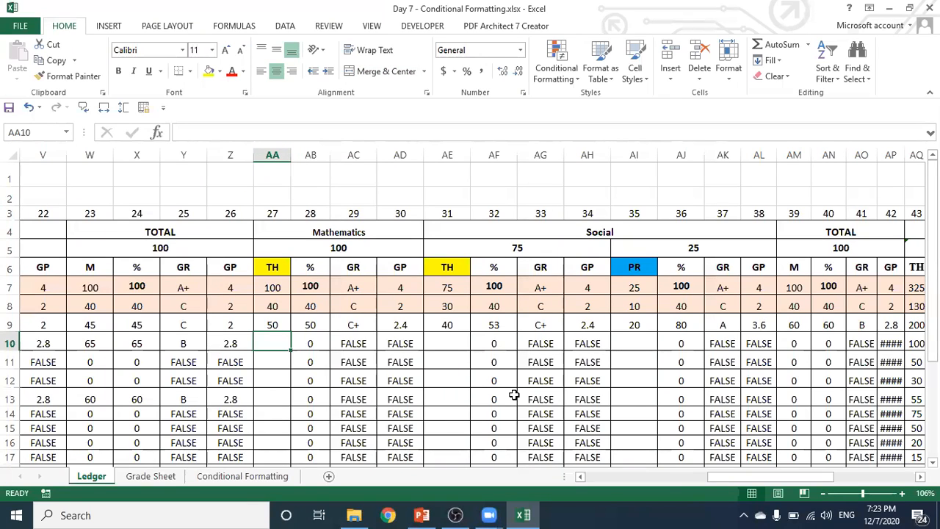
{"action": "type", "text": "60"}
{"action": "key", "text": "Return"}
{"action": "type", "text": "55"}
{"action": "key", "text": "Return"}
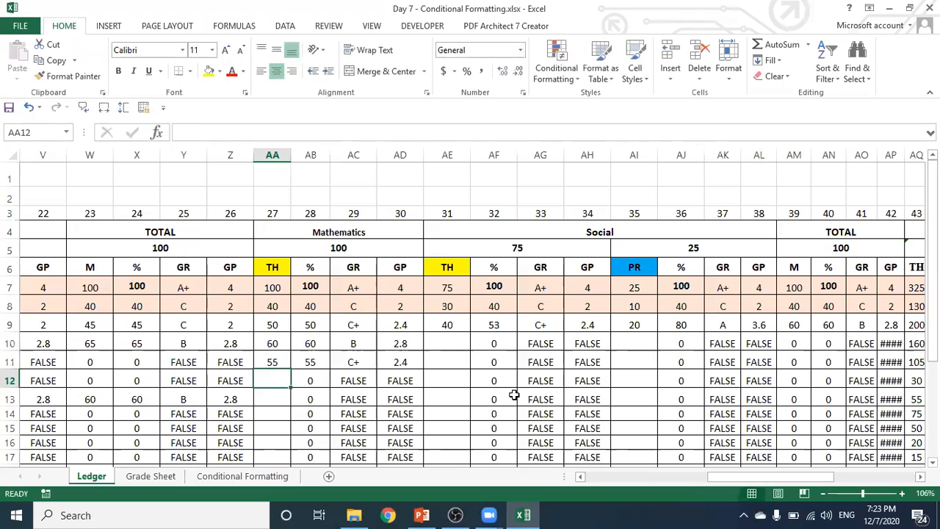
{"action": "type", "text": "54"}
{"action": "key", "text": "Return"}
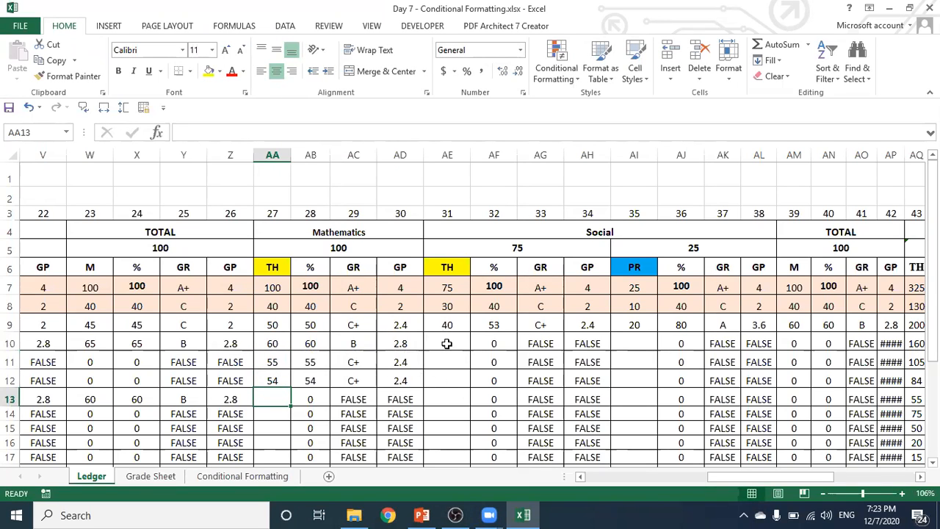
{"action": "left_click", "coordinate": [141, 477]}
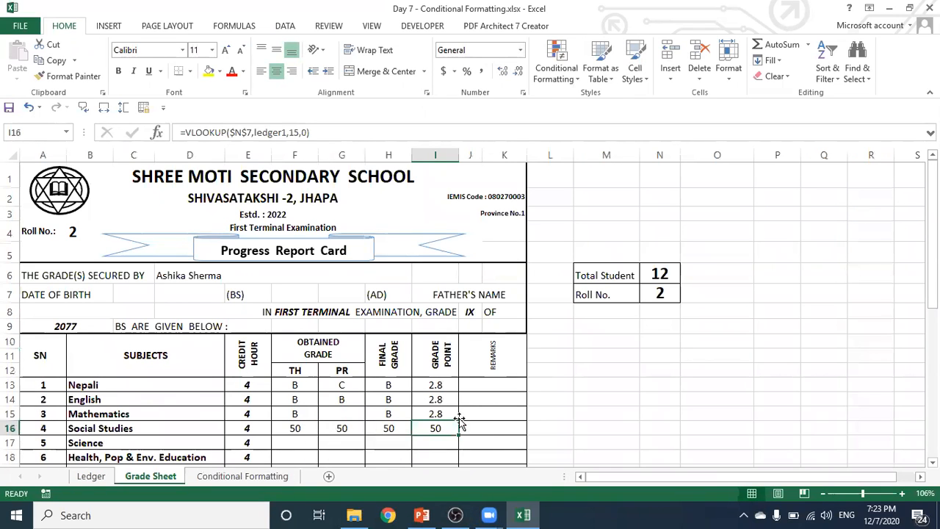
- Check the Social theory grade column in the Ledger and set the column index in the Social Studies TH cell F16 to 33
{"action": "left_click", "coordinate": [305, 430]}
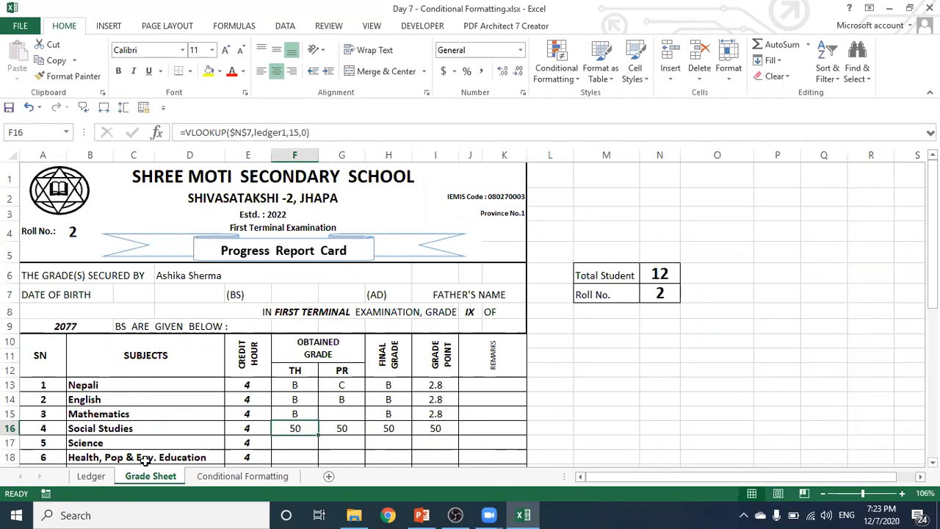
{"action": "left_click", "coordinate": [98, 478]}
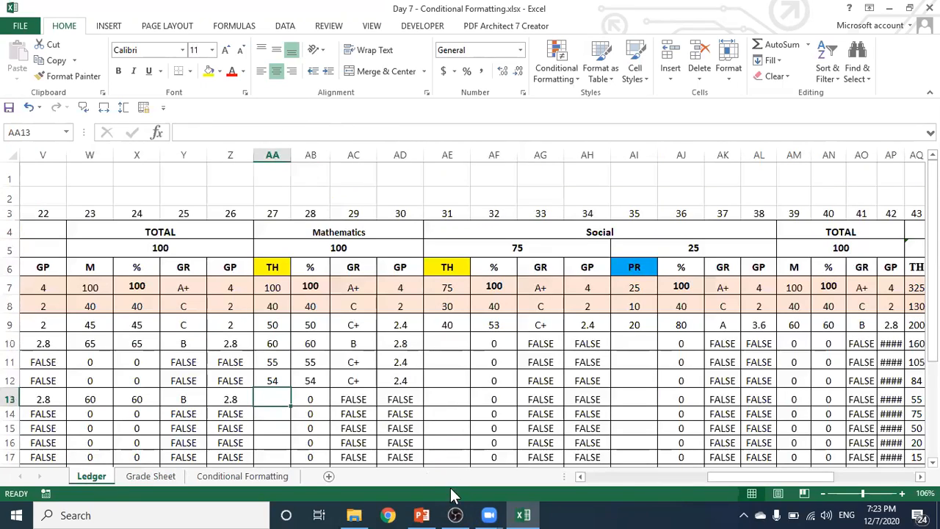
{"action": "left_click_drag", "start_coordinate": [727, 478], "coordinate": [760, 482]}
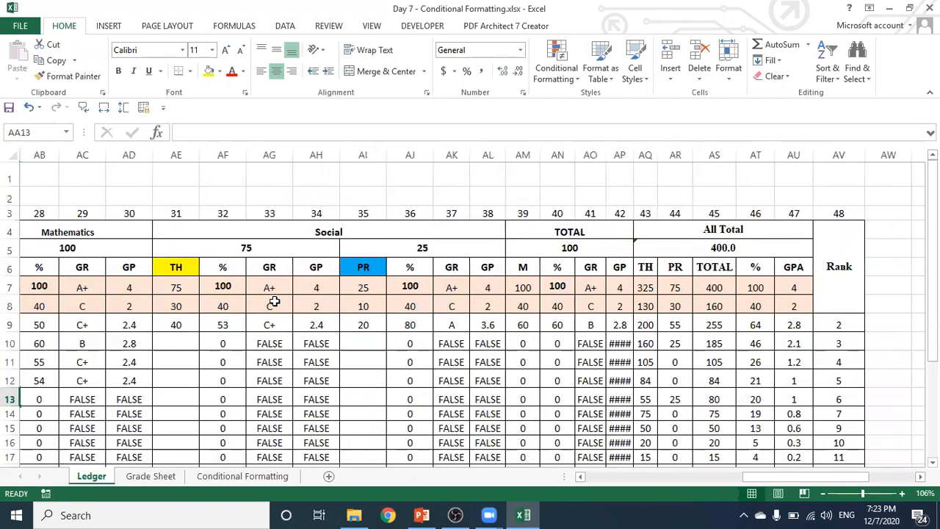
{"action": "left_click", "coordinate": [270, 154]}
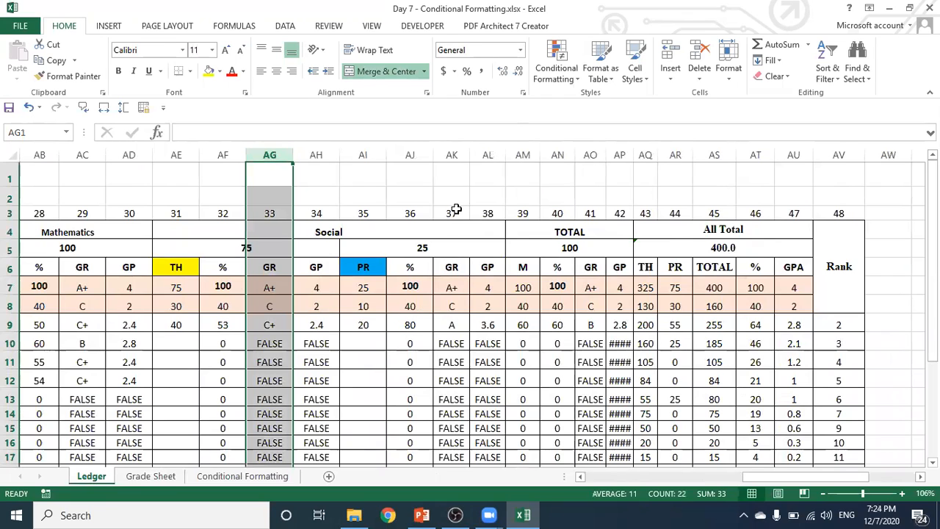
{"action": "left_click", "coordinate": [148, 477]}
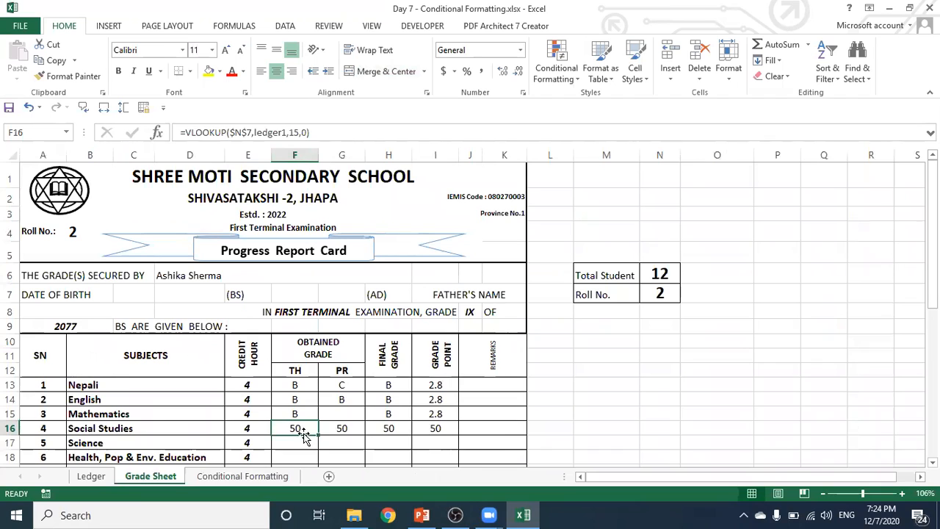
{"action": "left_click", "coordinate": [299, 132]}
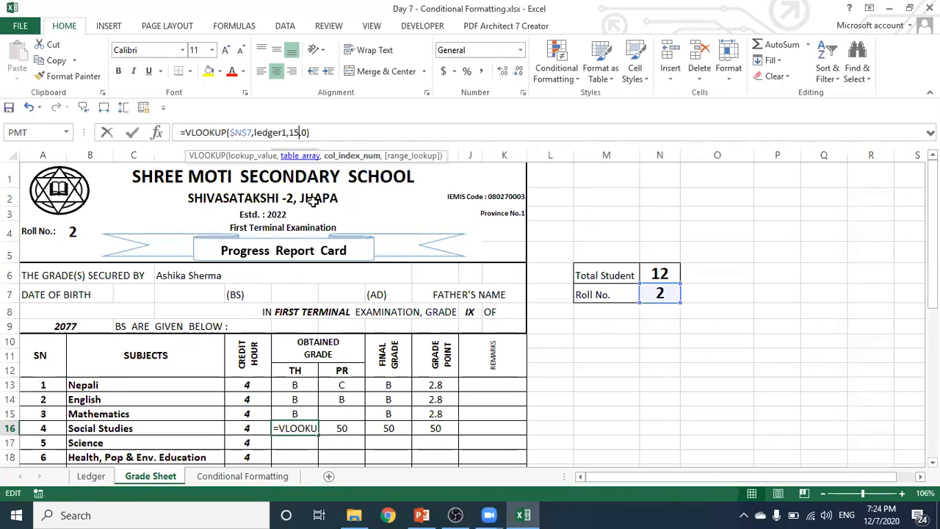
{"action": "key", "text": "BackSpace"}
{"action": "key", "text": "BackSpace"}
{"action": "type", "text": "16"}
{"action": "key", "text": "Return"}
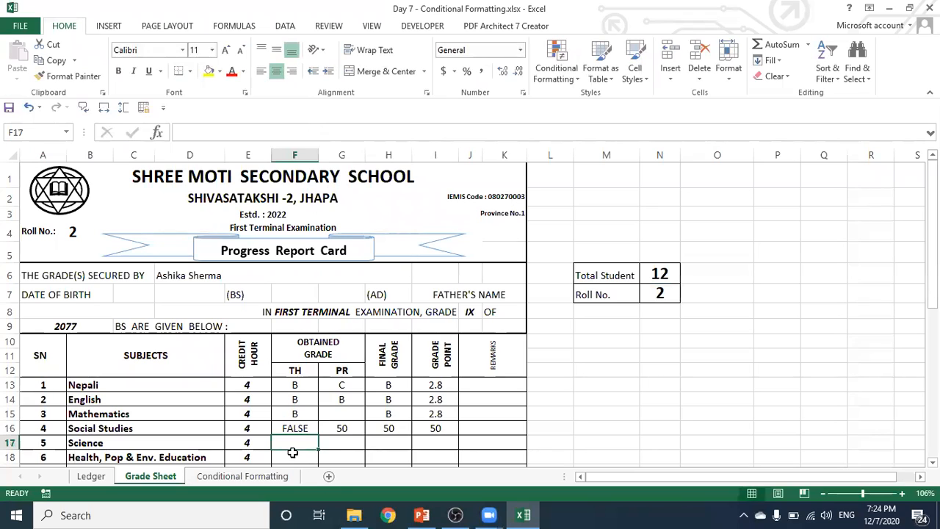
- Set the column index in the Social Studies PR cell G16 to 37
{"action": "left_click", "coordinate": [347, 428]}
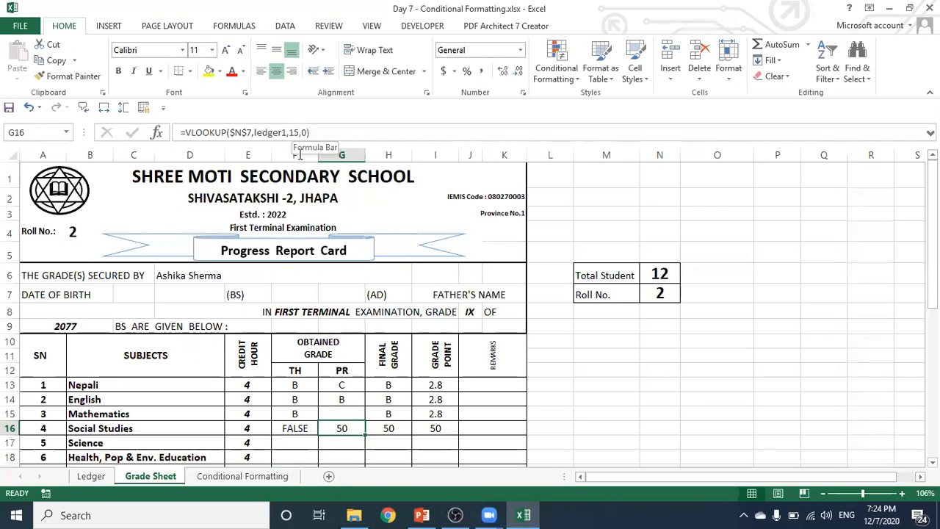
{"action": "left_click", "coordinate": [300, 132]}
{"action": "key", "text": "BackSpace"}
{"action": "key", "text": "BackSpace"}
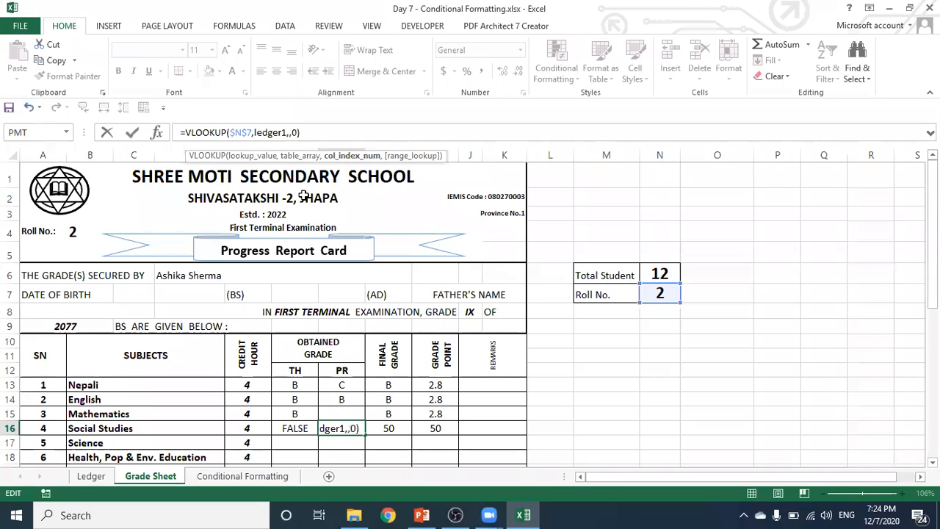
{"action": "type", "text": "37"}
{"action": "key", "text": "Return"}
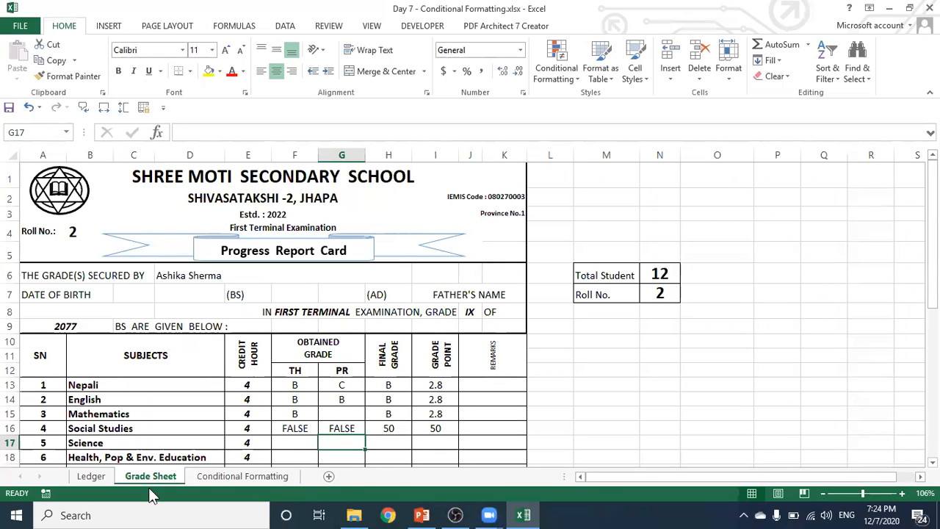
- Check the Social total's grade column in the Ledger and set the column index in the final grade cell H16 to 41
{"action": "left_click", "coordinate": [92, 476]}
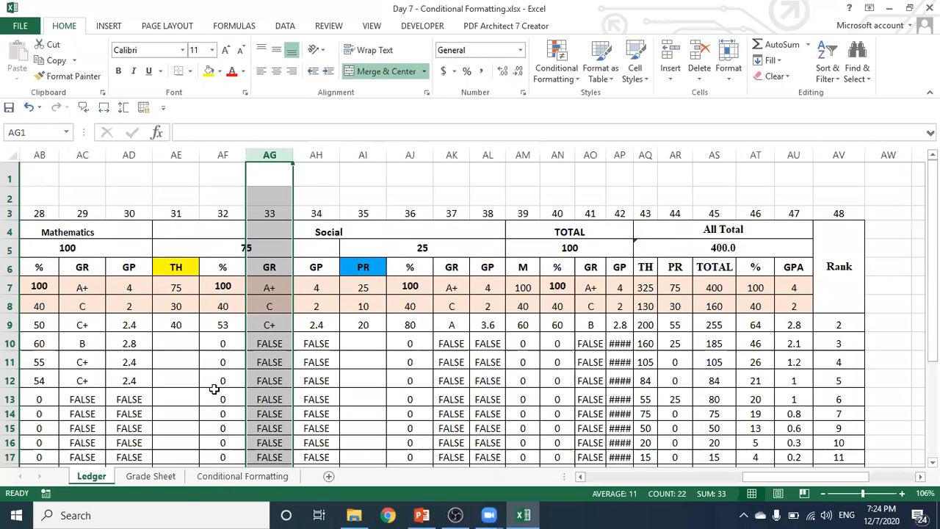
{"action": "left_click", "coordinate": [151, 476]}
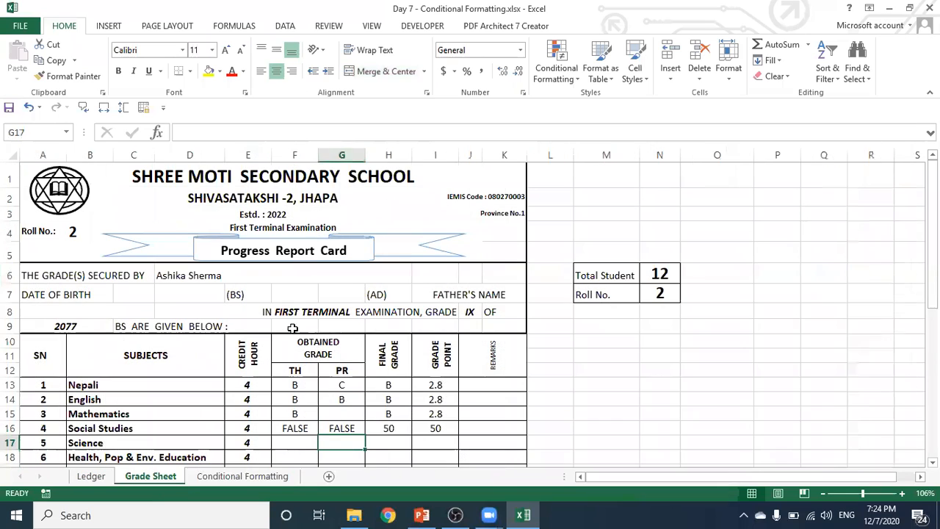
{"action": "left_click", "coordinate": [387, 426]}
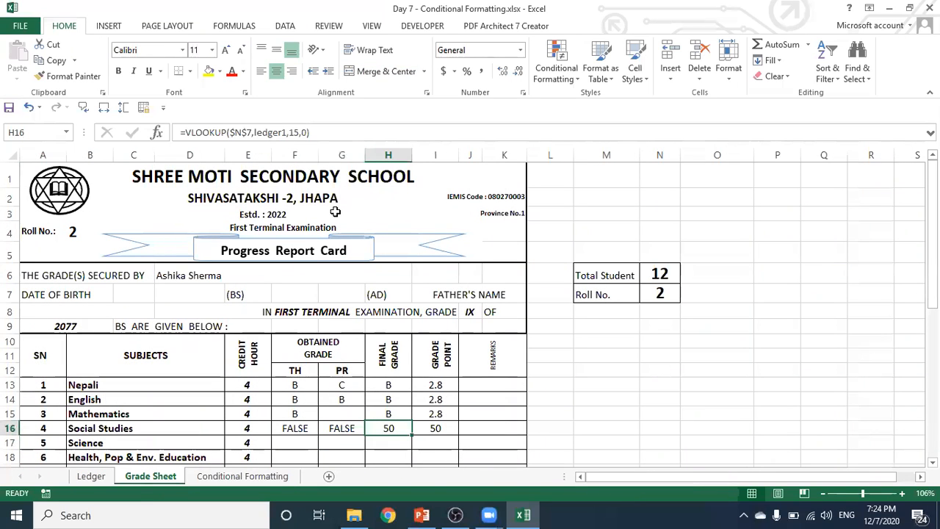
{"action": "left_click", "coordinate": [300, 133]}
{"action": "key", "text": "BackSpace"}
{"action": "key", "text": "BackSpace"}
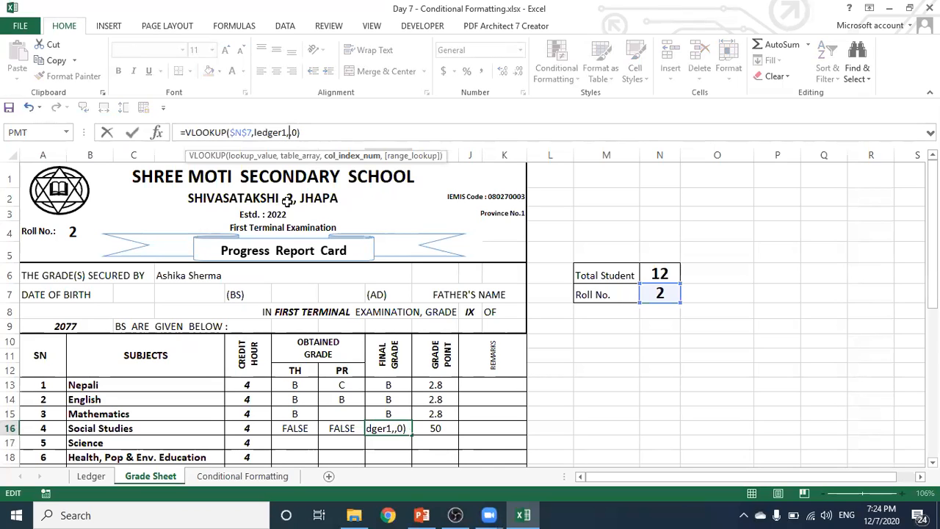
{"action": "type", "text": "41"}
{"action": "key", "text": "Return"}
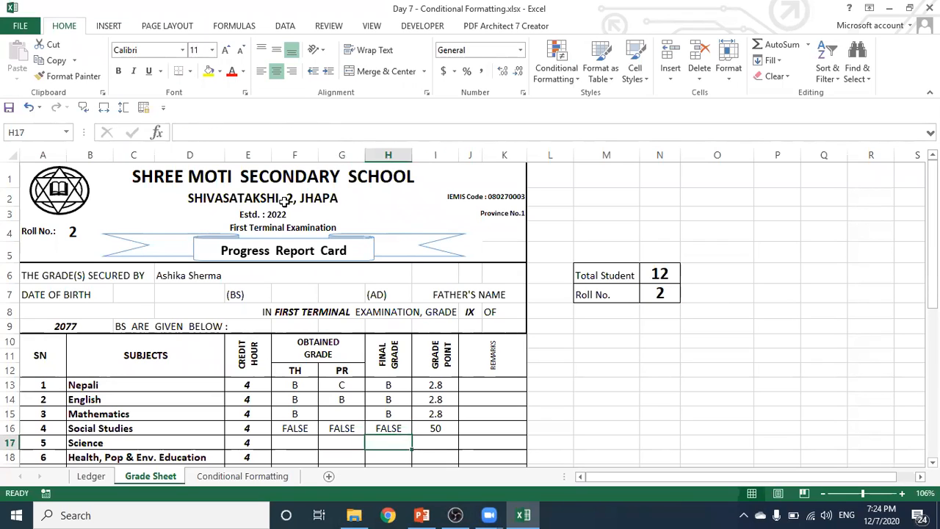
- Set the VLOOKUP column index in the Social Studies grade point cell I16 to 42
{"action": "left_click", "coordinate": [431, 429]}
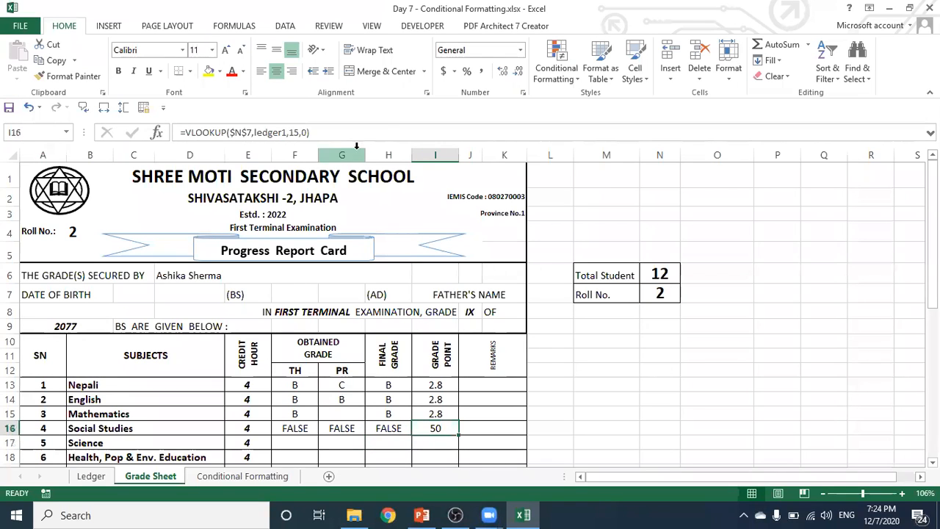
{"action": "left_click", "coordinate": [299, 133]}
{"action": "left_click", "coordinate": [299, 133]}
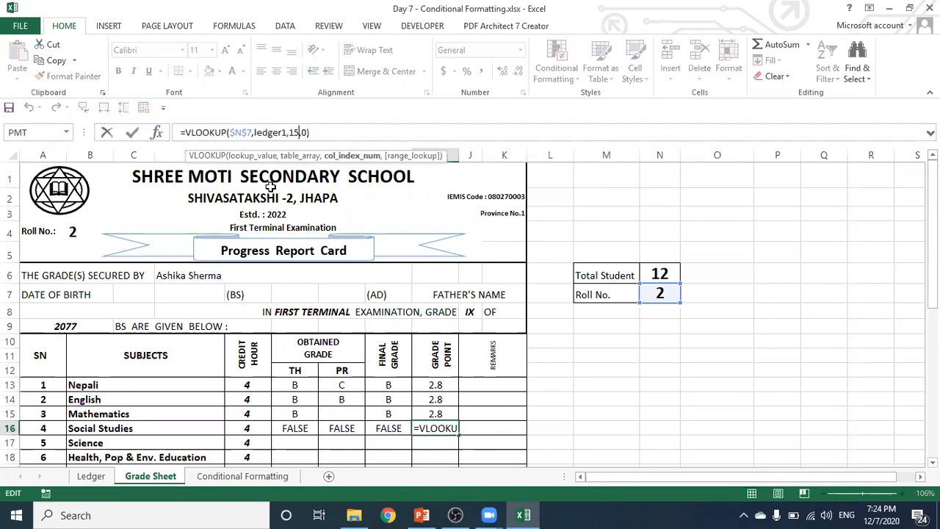
{"action": "key", "text": "BackSpace"}
{"action": "key", "text": "BackSpace"}
{"action": "type", "text": "42"}
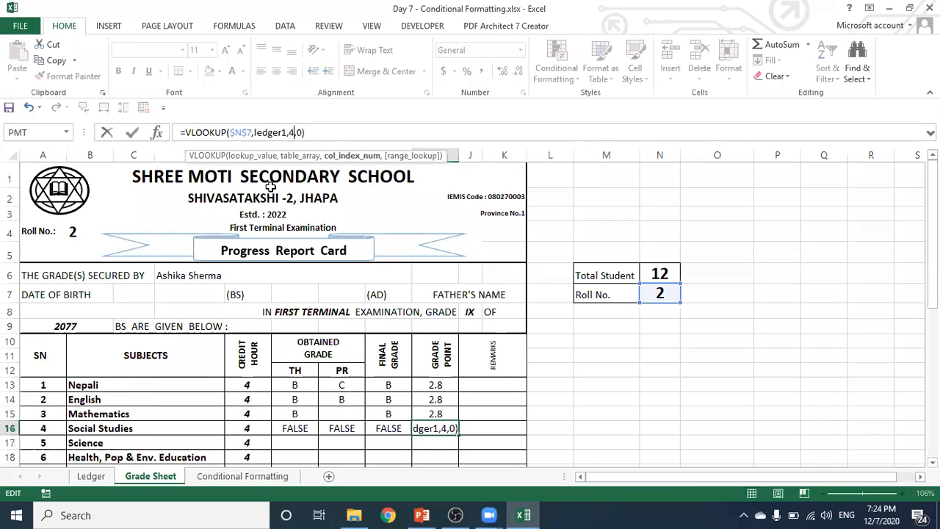
{"action": "key", "text": "Return"}
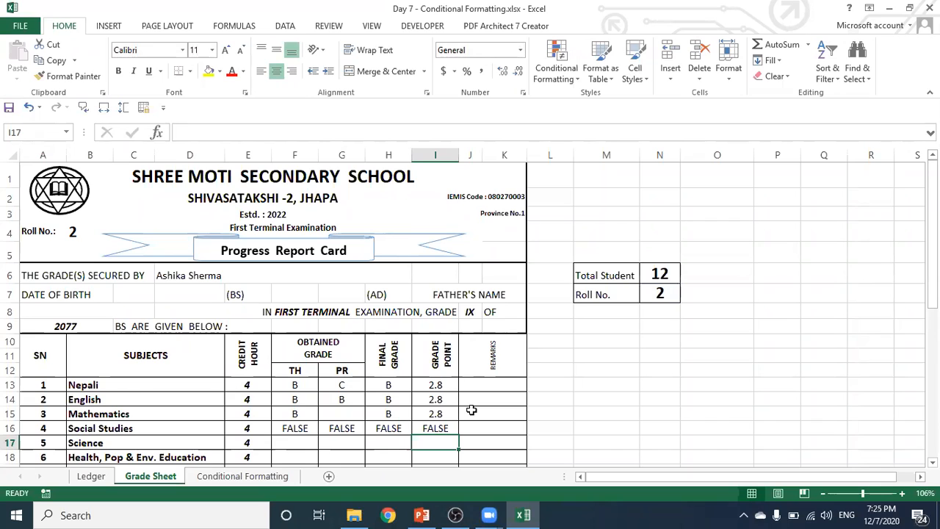
{"action": "scroll", "coordinate": [471, 410], "scroll_direction": "down", "scroll_amount": 1}
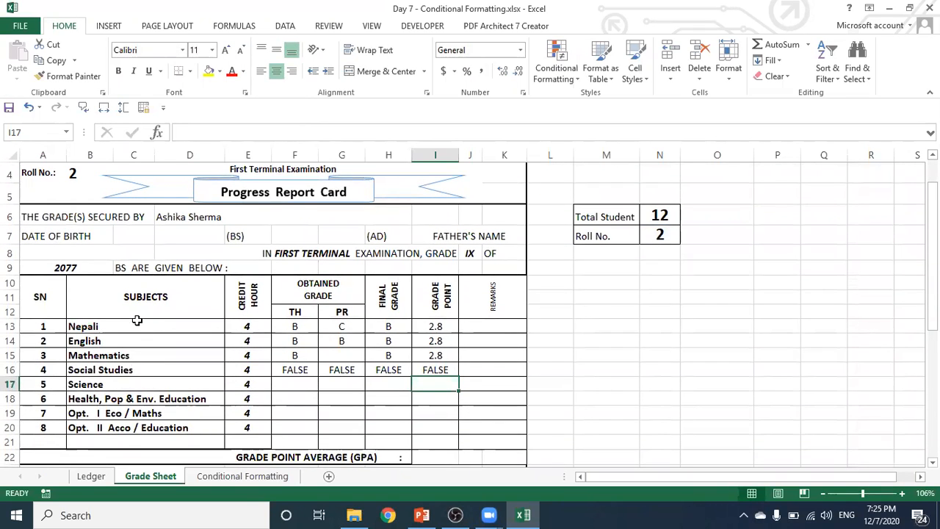
{"action": "scroll", "coordinate": [176, 316], "scroll_direction": "up", "scroll_amount": 1}
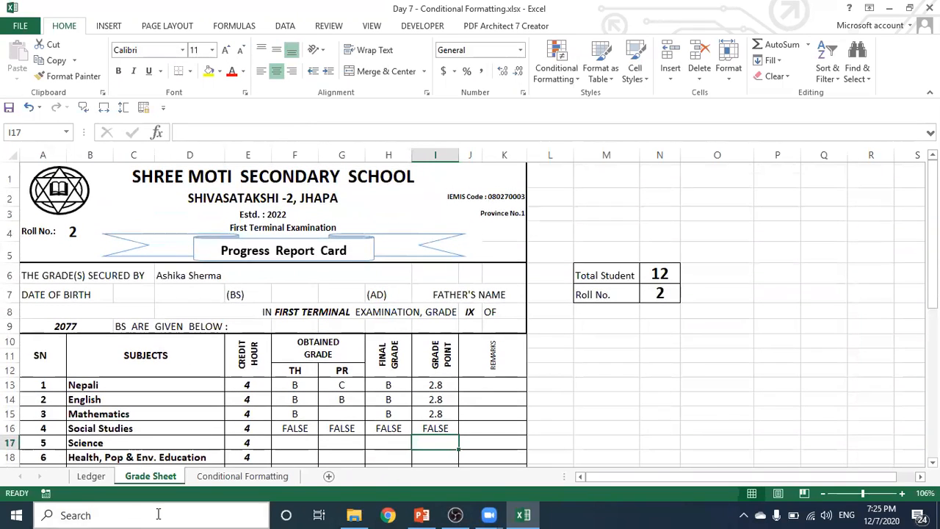
- Enter the Social theory marks 45, 50 and 14 in Ledger cells AE10 to AE12
{"action": "left_click", "coordinate": [91, 476]}
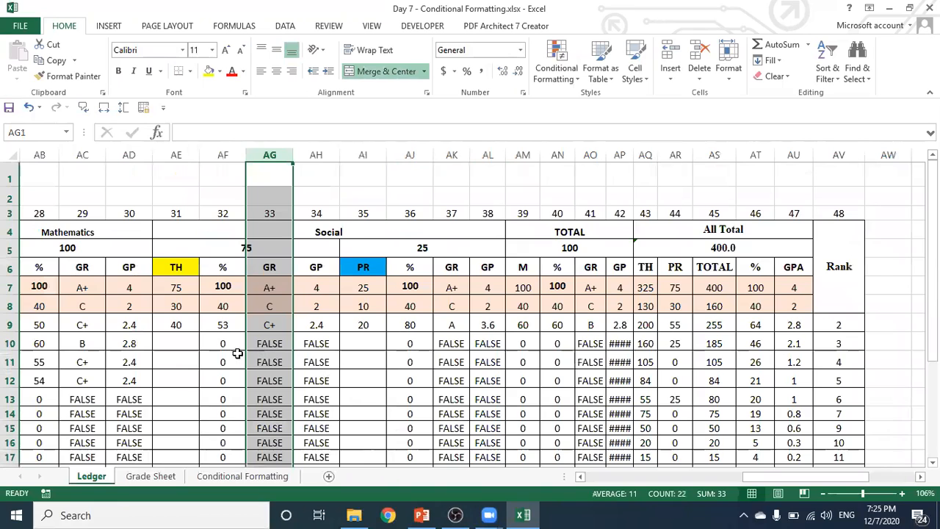
{"action": "left_click", "coordinate": [190, 348]}
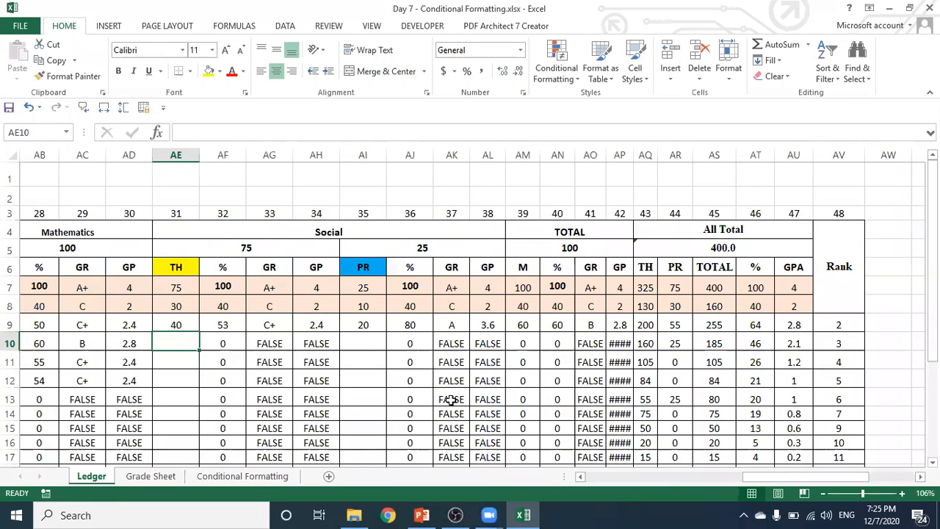
{"action": "type", "text": "45"}
{"action": "key", "text": "Return"}
{"action": "type", "text": "50"}
{"action": "key", "text": "Return"}
{"action": "type", "text": "14"}
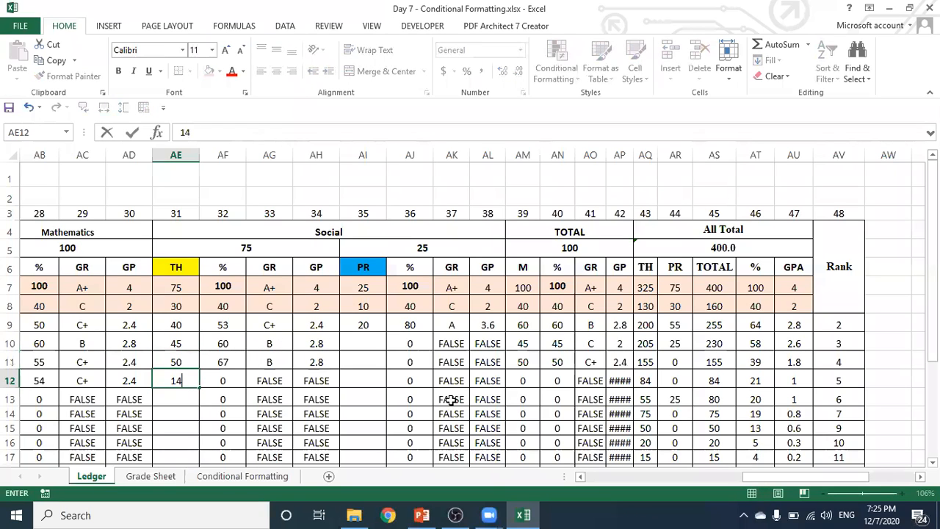
{"action": "key", "text": "Return"}
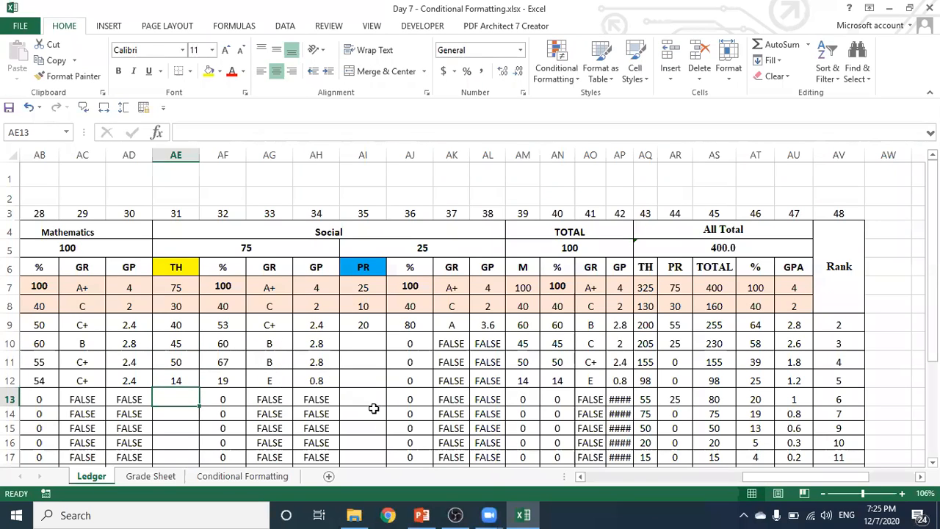
- Enter the Social practical marks 20, 19 and 14 in Ledger cells AI10 to AI12 and return to the Grade Sheet
{"action": "left_click", "coordinate": [368, 351]}
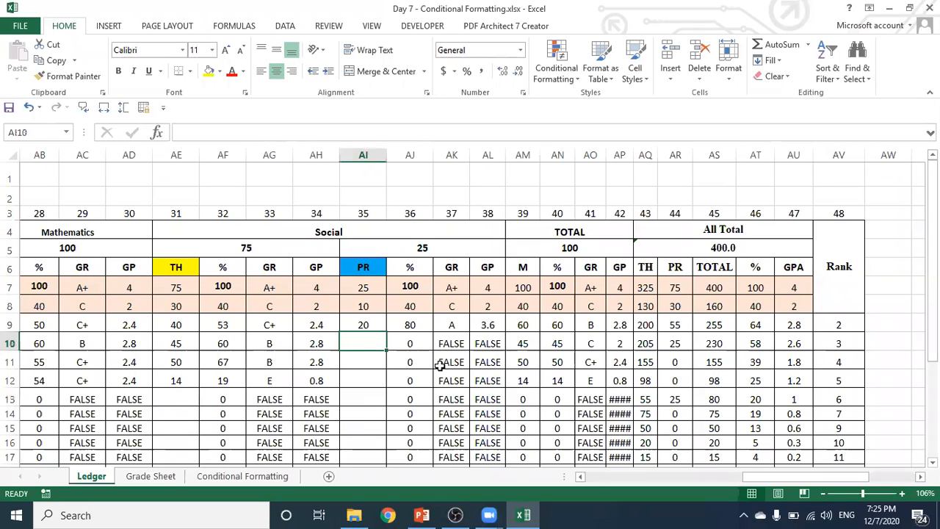
{"action": "type", "text": "20"}
{"action": "key", "text": "Return"}
{"action": "type", "text": "19"}
{"action": "key", "text": "Return"}
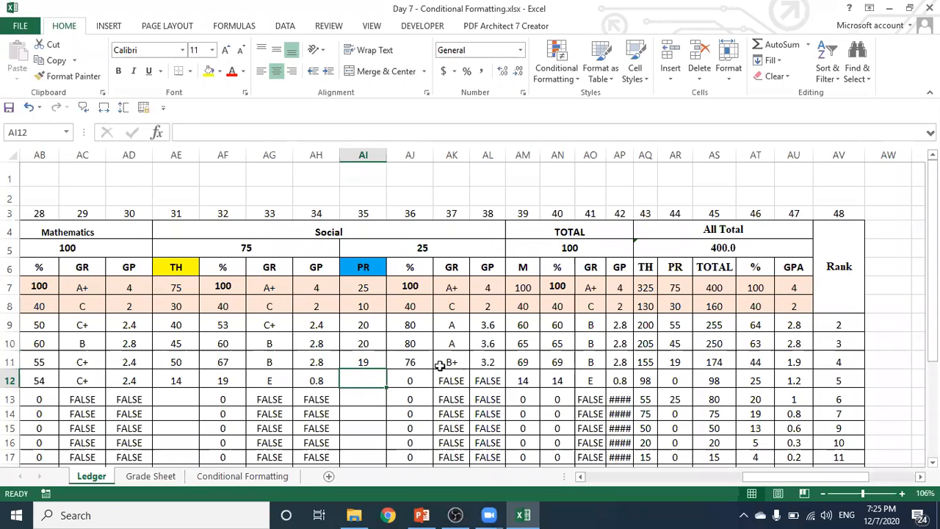
{"action": "type", "text": "14"}
{"action": "key", "text": "Return"}
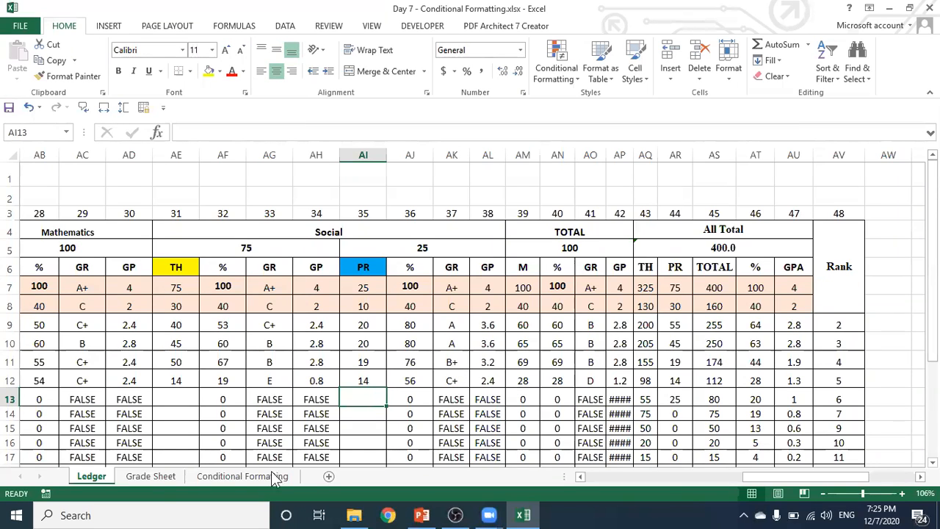
{"action": "left_click", "coordinate": [142, 476]}
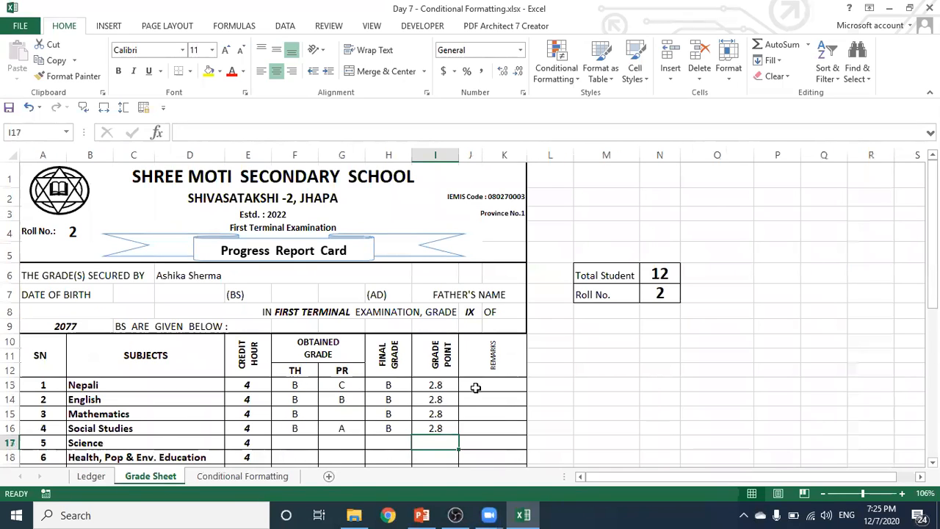
- Copy the English TH lookup formula from F14 into the Grade Point Average cell I22
{"action": "scroll", "coordinate": [476, 387], "scroll_direction": "down", "scroll_amount": 2}
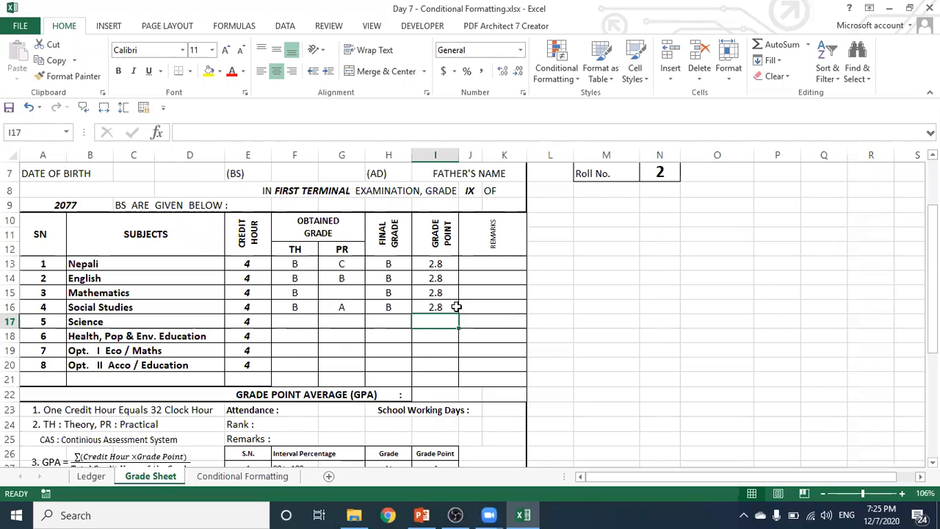
{"action": "left_click", "coordinate": [433, 396]}
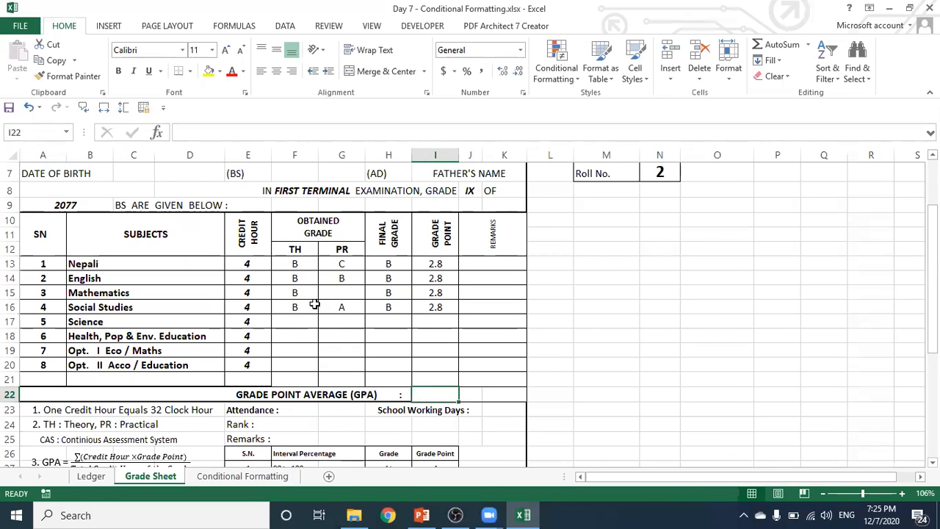
{"action": "left_click", "coordinate": [301, 266]}
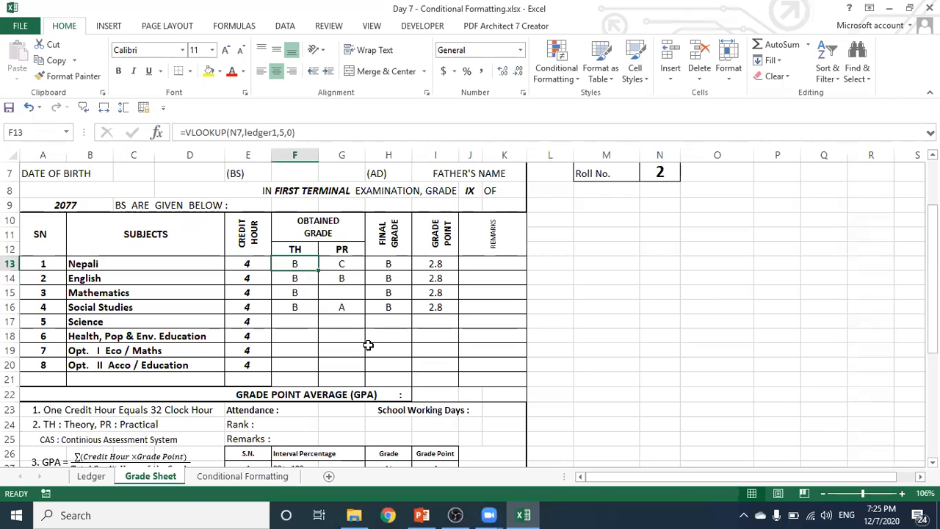
{"action": "left_click", "coordinate": [301, 278]}
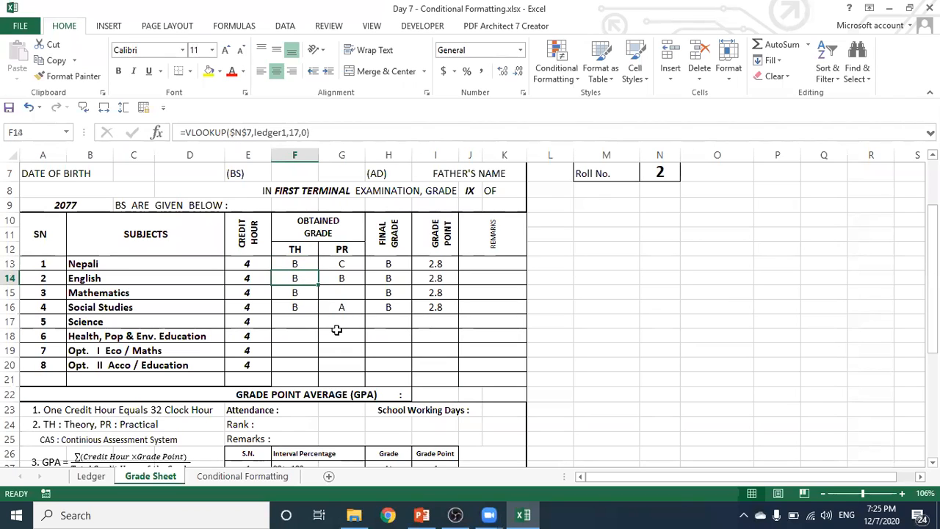
{"action": "key", "text": "ctrl+c"}
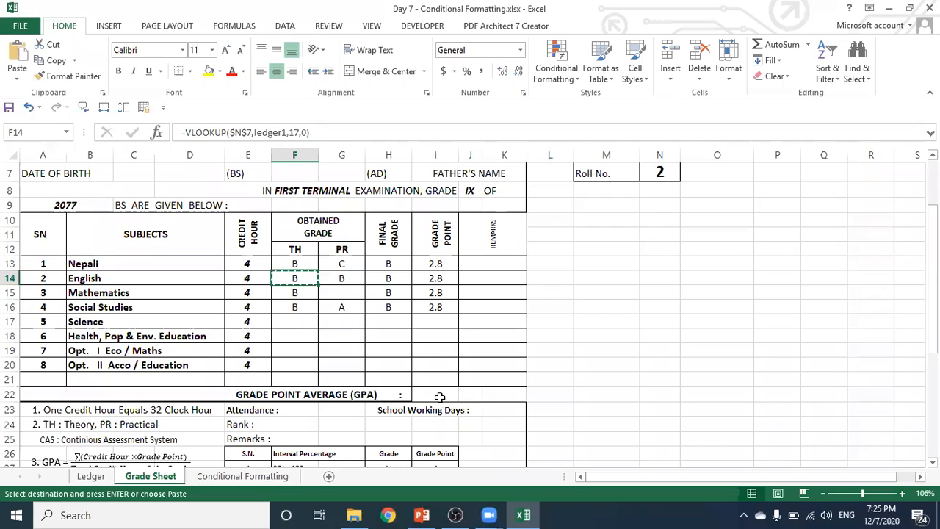
{"action": "left_click", "coordinate": [441, 397]}
{"action": "key", "text": "ctrl+v"}
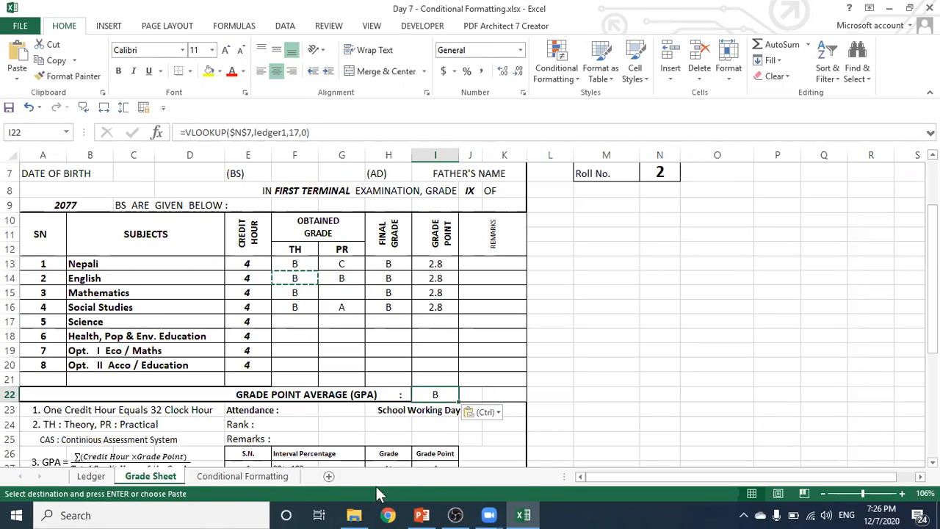
- Check the GPA column's number in the Ledger and set the column index in the Grade Point Average cell I22 to 47
{"action": "left_click", "coordinate": [92, 477]}
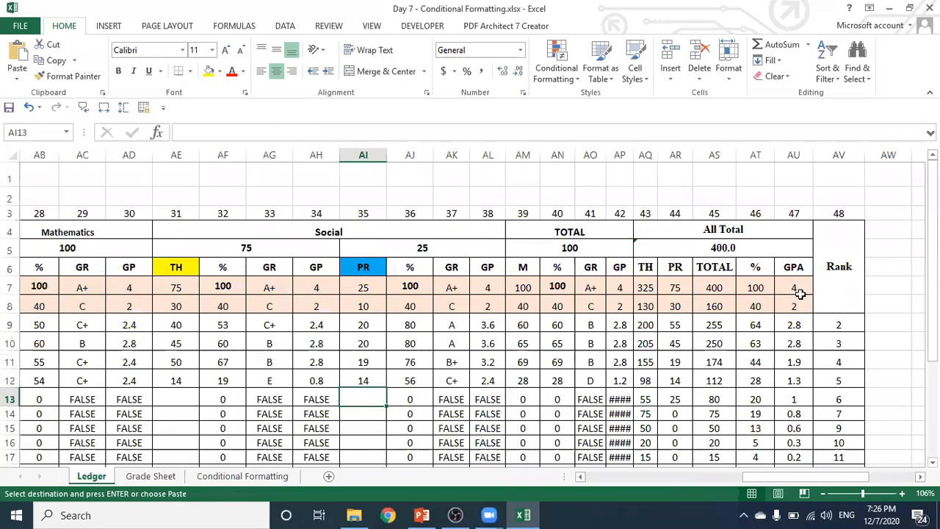
{"action": "left_click", "coordinate": [791, 151]}
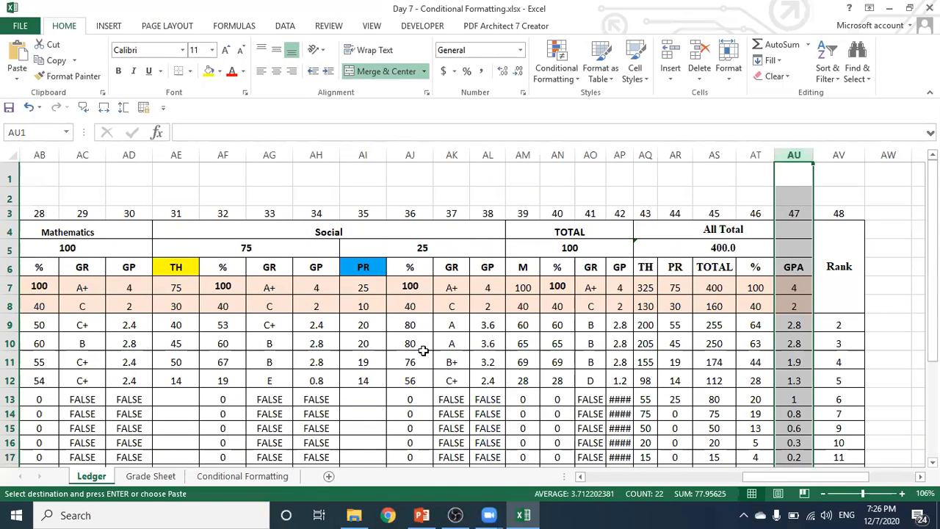
{"action": "left_click", "coordinate": [151, 476]}
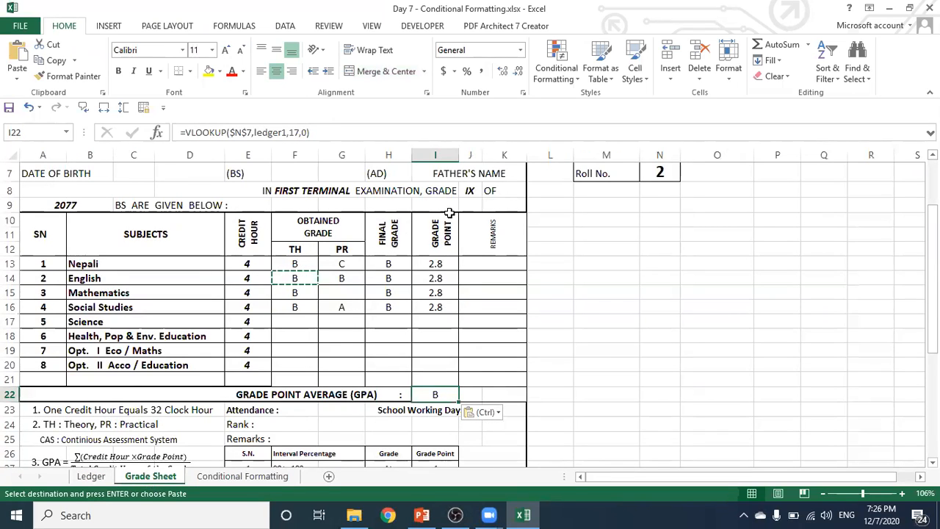
{"action": "left_click", "coordinate": [292, 133]}
{"action": "key", "text": "BackSpace"}
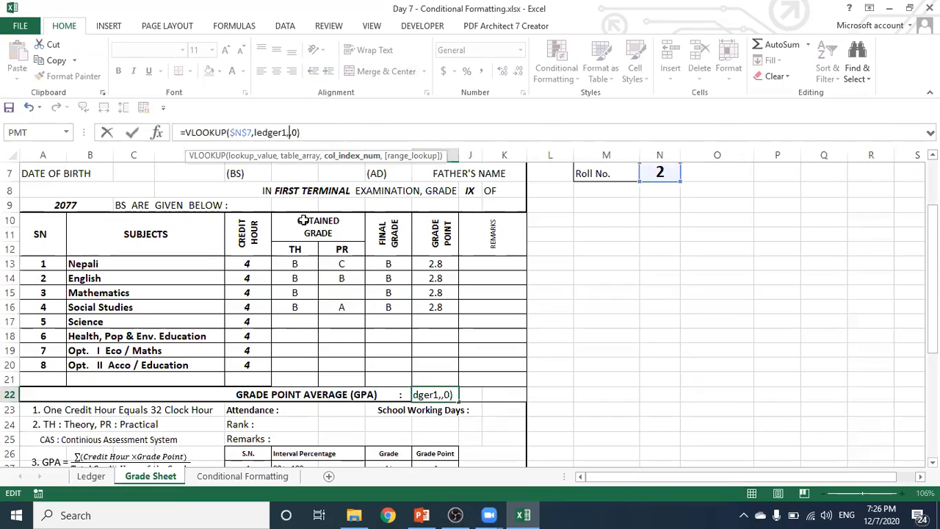
{"action": "type", "text": "47"}
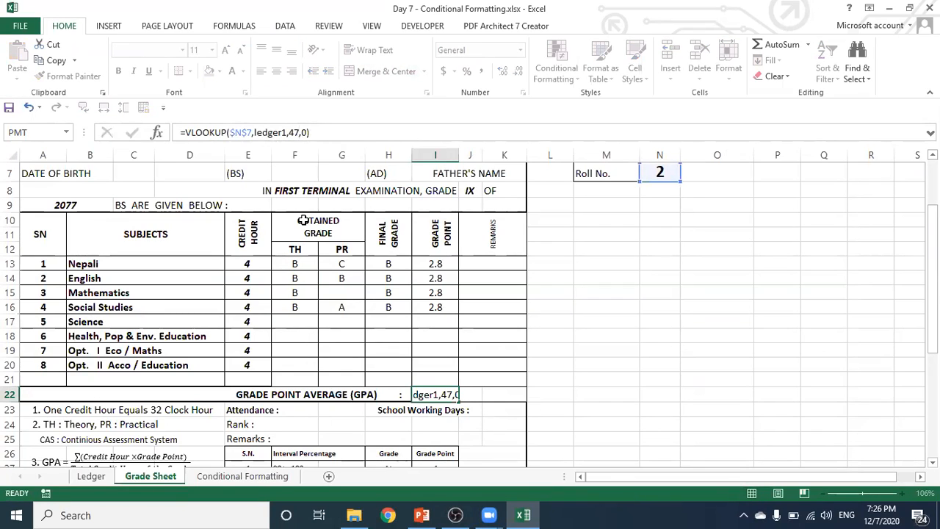
{"action": "key", "text": "Return"}
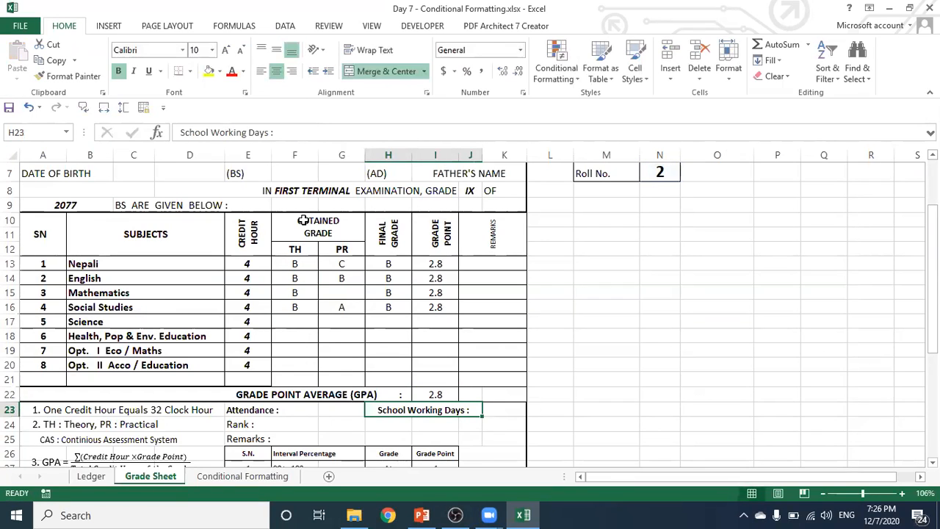
{"action": "left_click", "coordinate": [448, 396]}
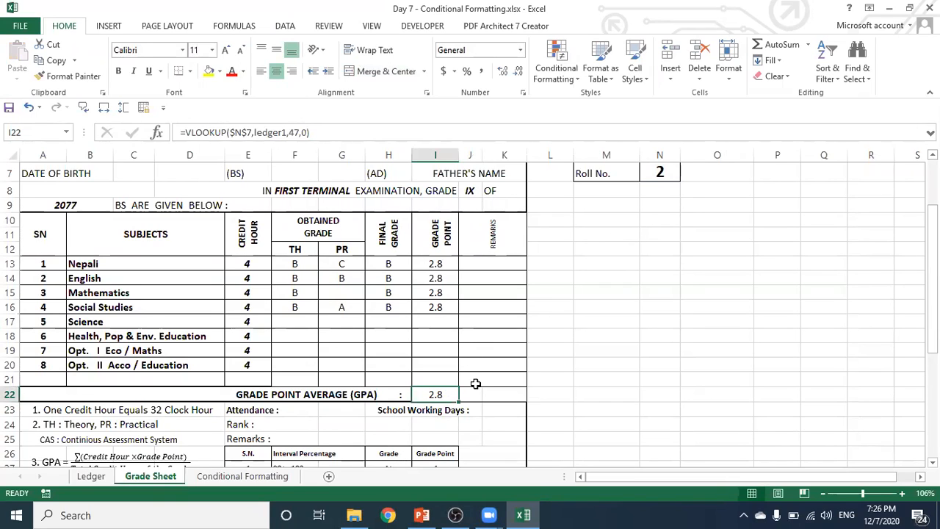
- Test the grade sheet lookups by setting the roll number in N7 to 1, followed by 3
{"action": "scroll", "coordinate": [661, 249], "scroll_direction": "up", "scroll_amount": 1}
{"action": "left_click", "coordinate": [660, 235]}
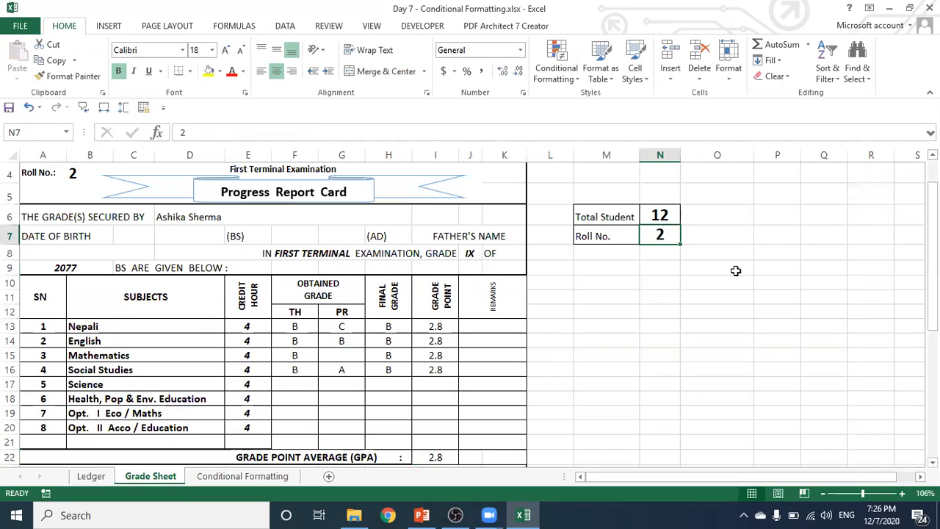
{"action": "key", "text": "Return"}
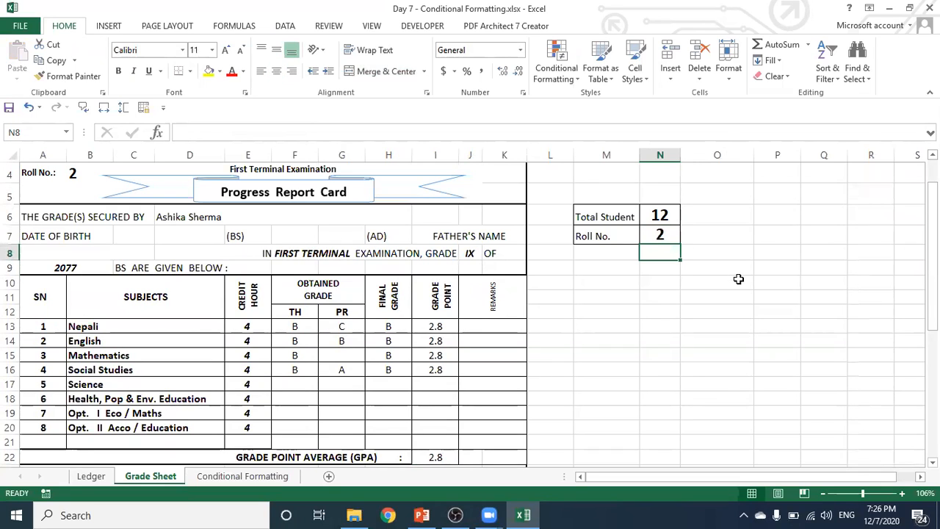
{"action": "left_click", "coordinate": [662, 237]}
{"action": "type", "text": "1"}
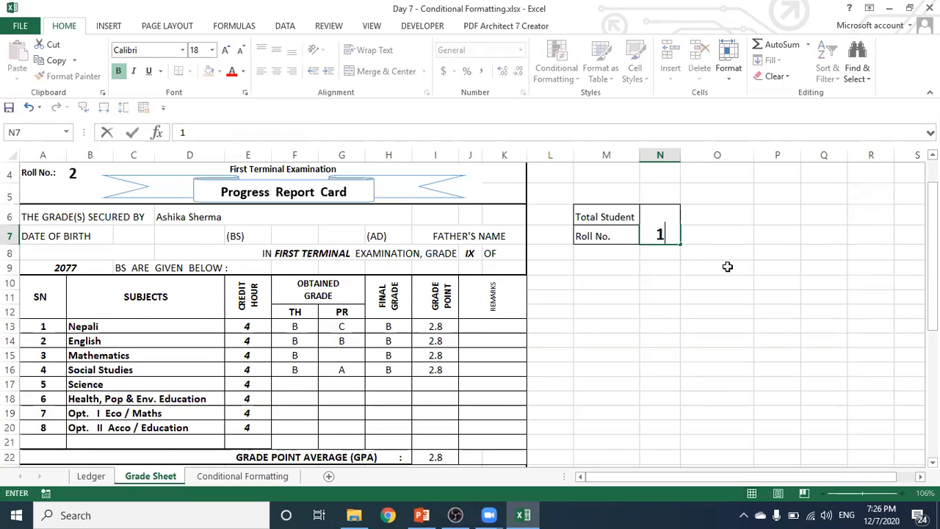
{"action": "key", "text": "Return"}
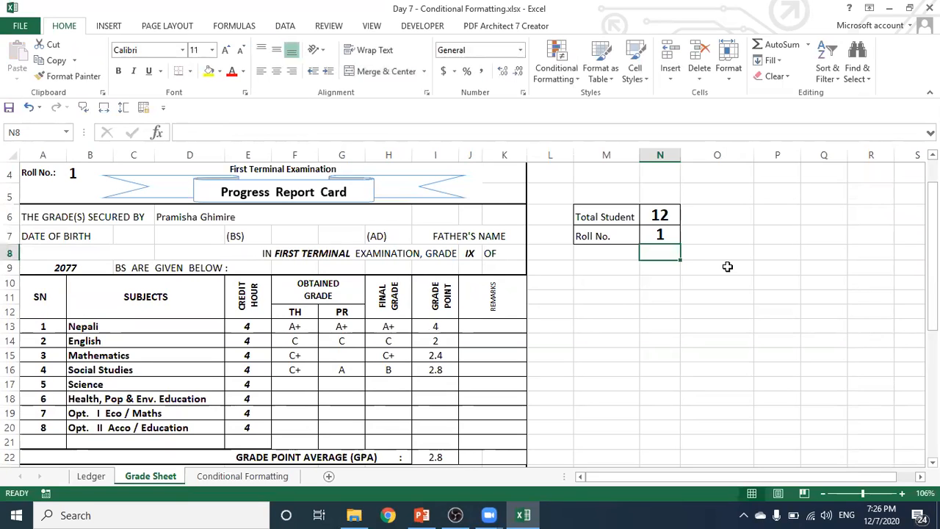
{"action": "left_click", "coordinate": [664, 236]}
{"action": "type", "text": "3"}
{"action": "key", "text": "Return"}
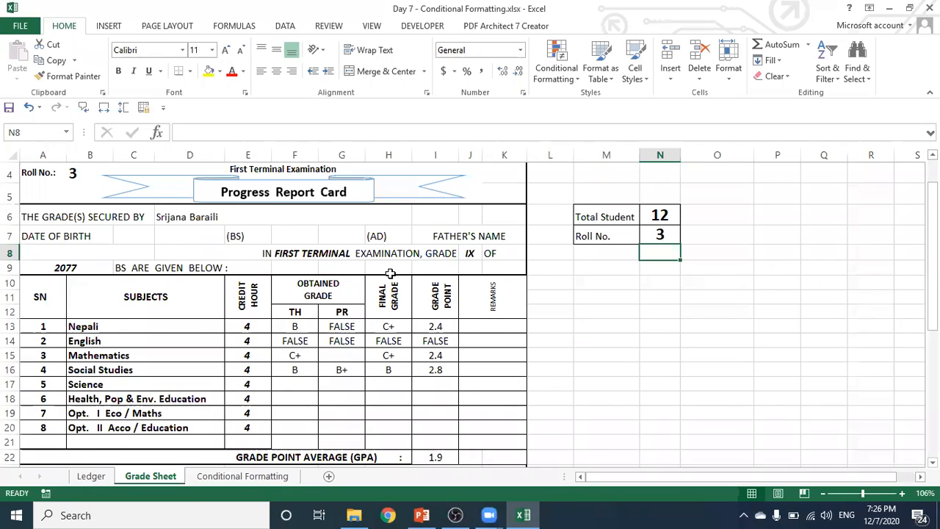
{"action": "scroll", "coordinate": [391, 274], "scroll_direction": "down", "scroll_amount": 1}
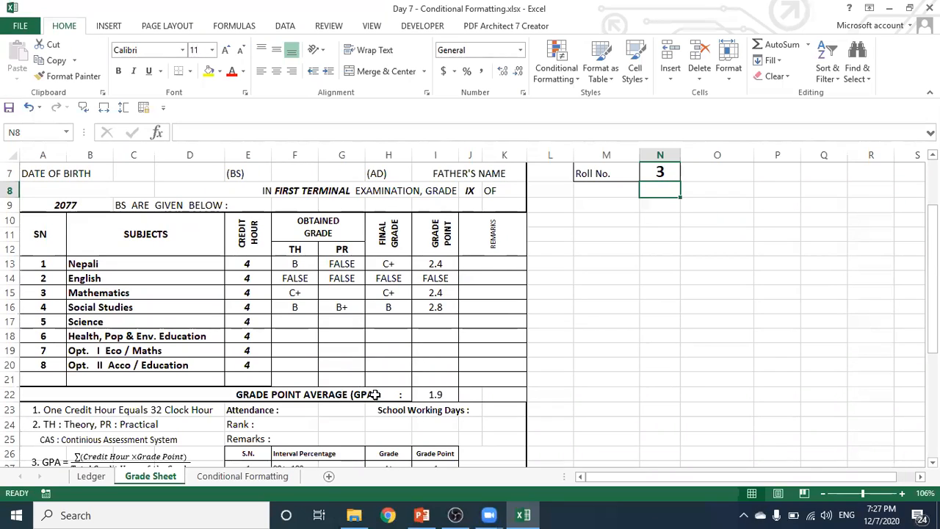
{"action": "left_click", "coordinate": [330, 416]}
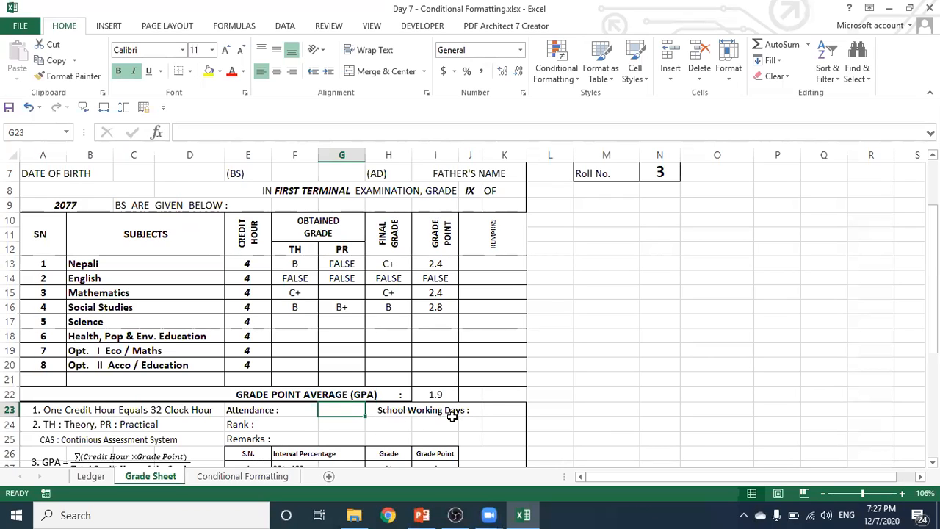
{"action": "left_click", "coordinate": [490, 416]}
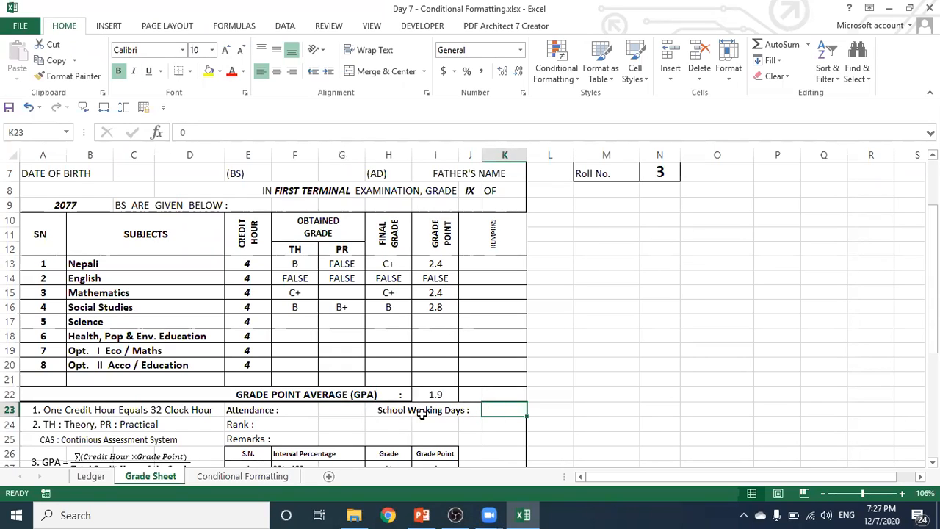
- Copy the Social Studies TH lookup formula from F16 into the Rank cell G24
{"action": "left_click", "coordinate": [329, 428]}
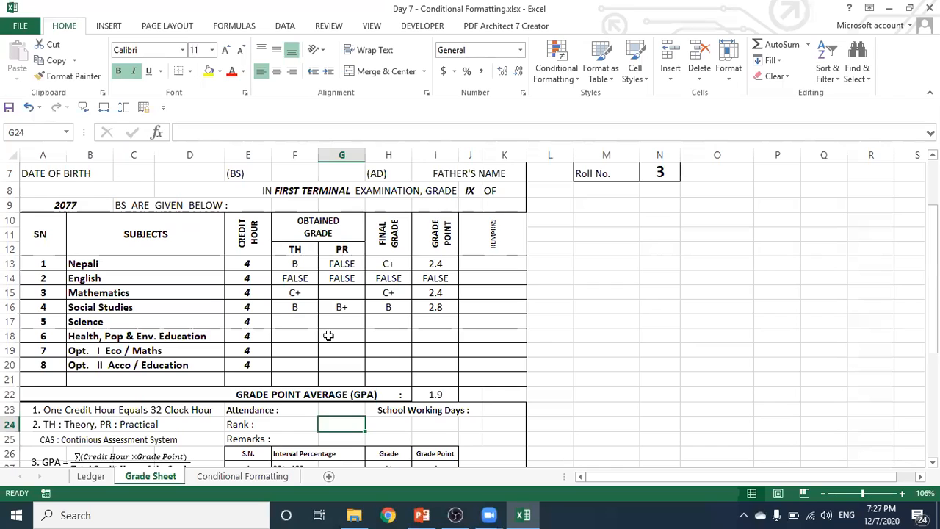
{"action": "left_click", "coordinate": [294, 307]}
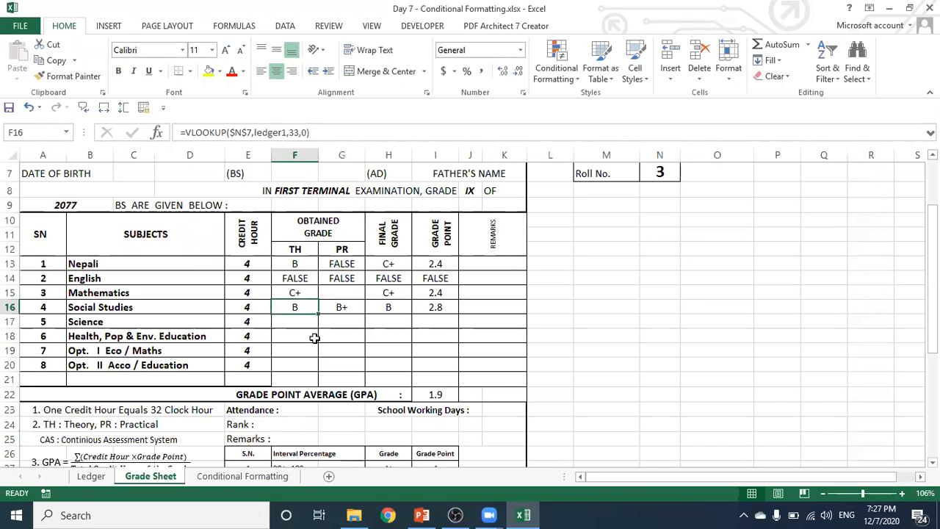
{"action": "key", "text": "ctrl+c"}
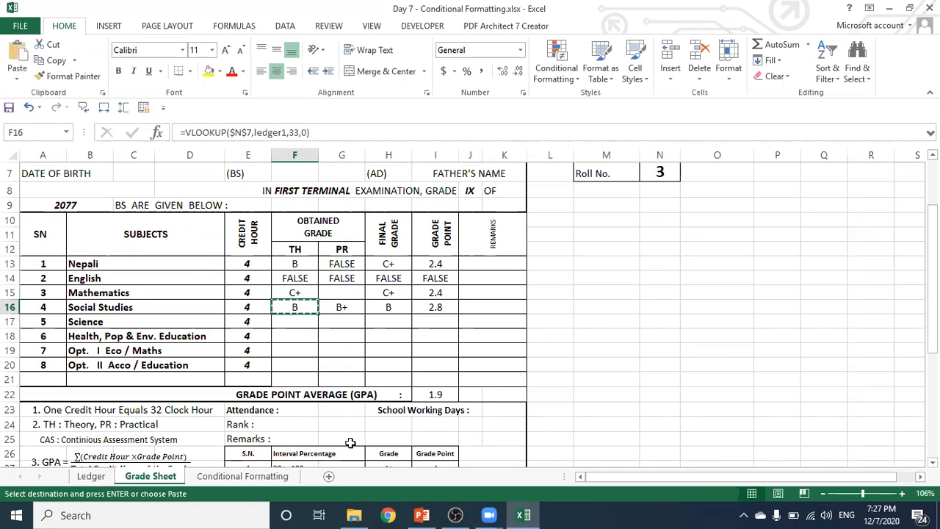
{"action": "left_click", "coordinate": [331, 424]}
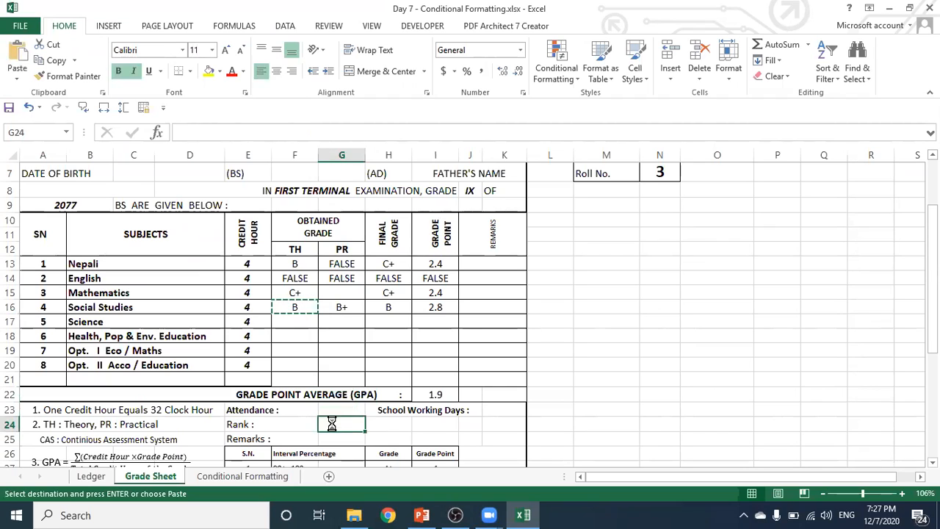
{"action": "key", "text": "ctrl+v"}
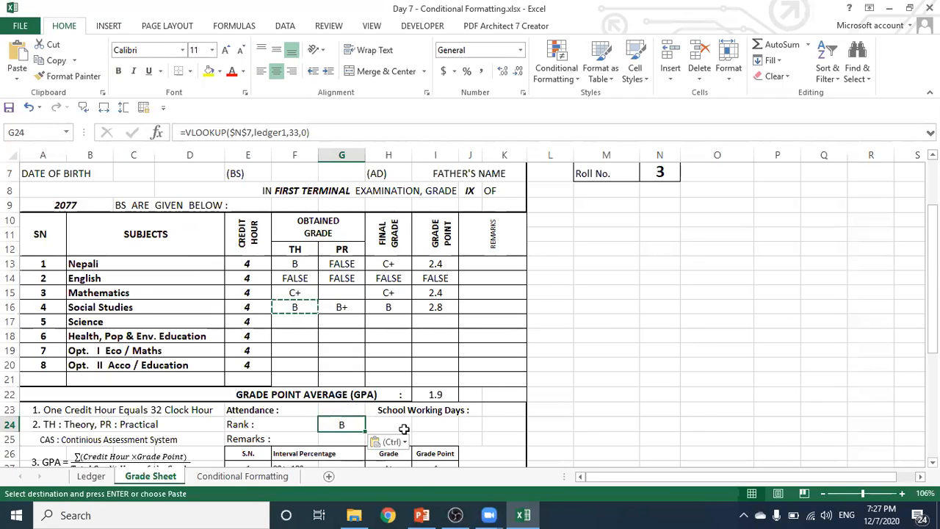
- Check the GPA formula's column index in I22 and set the column index in the Rank cell G24 to 48
{"action": "left_click", "coordinate": [445, 395]}
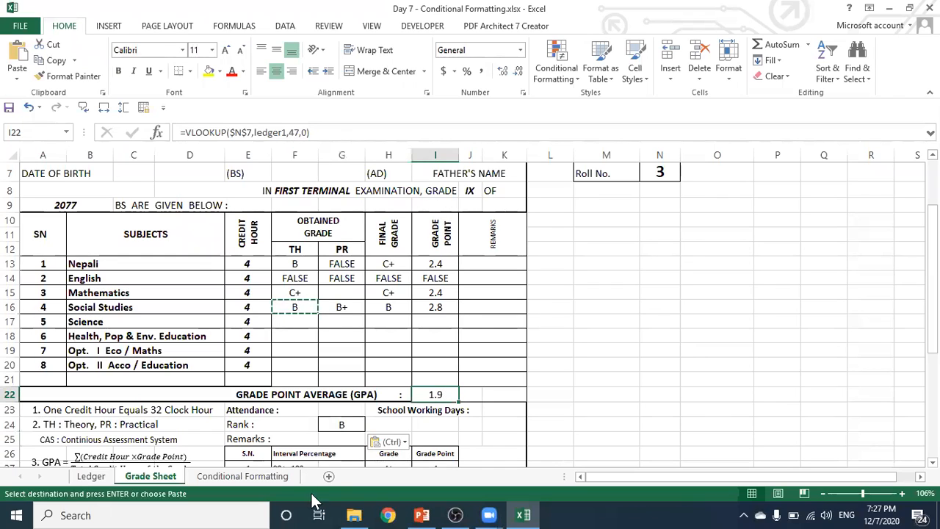
{"action": "left_click", "coordinate": [347, 424]}
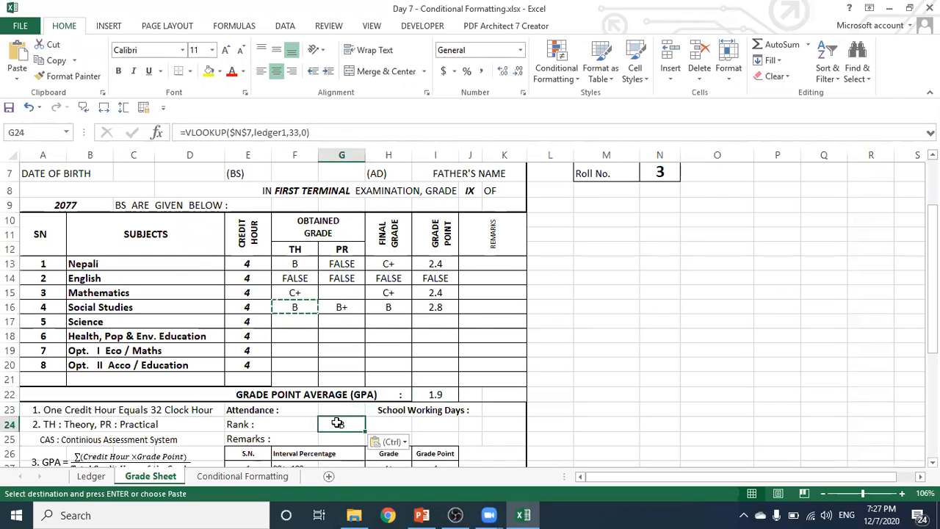
{"action": "left_click", "coordinate": [298, 132]}
{"action": "key", "text": "BackSpace"}
{"action": "key", "text": "BackSpace"}
{"action": "type", "text": "48"}
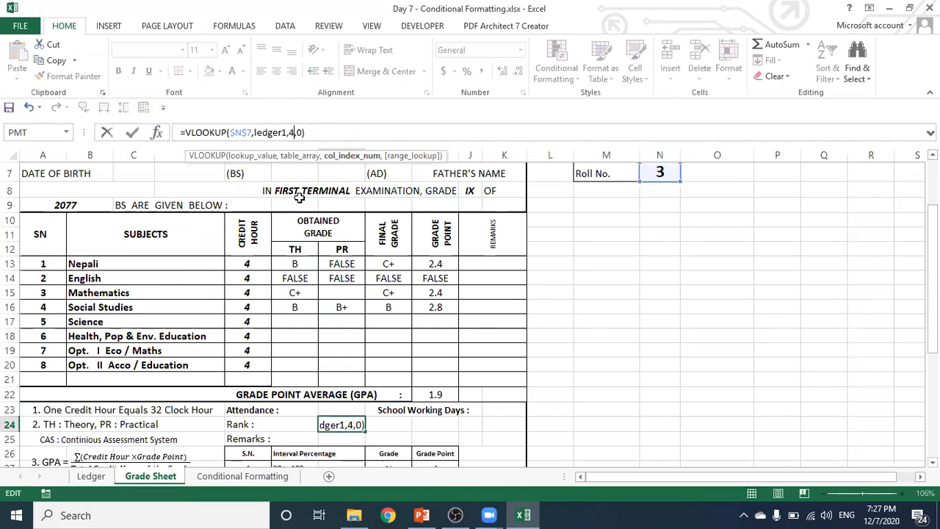
{"action": "key", "text": "Return"}
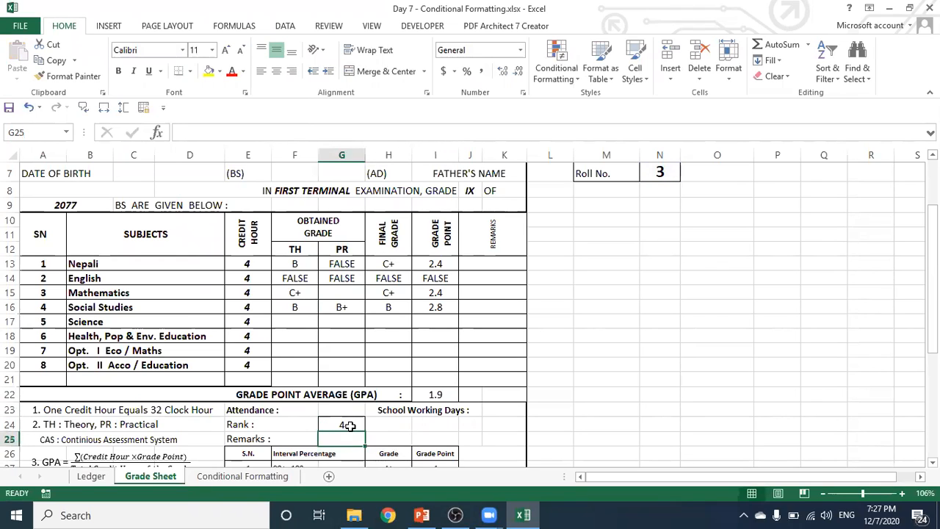
{"action": "key", "text": "Up"}
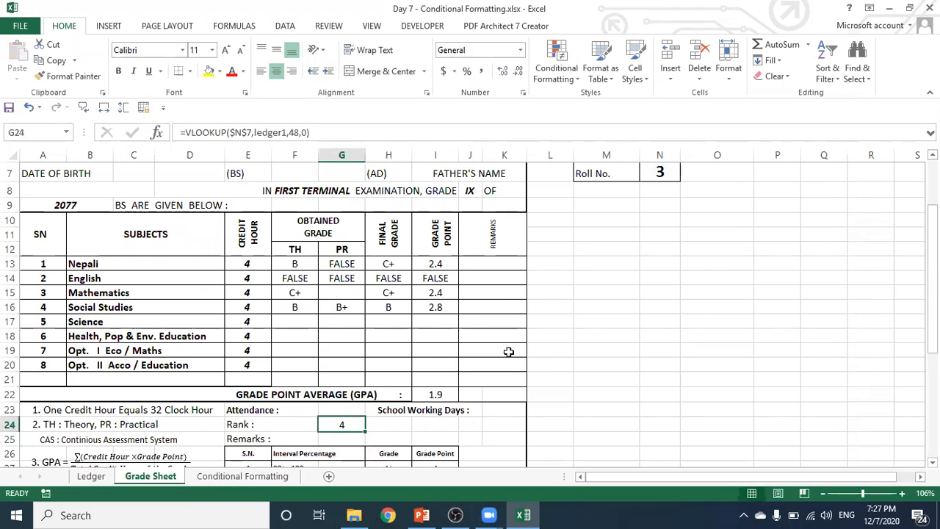
- Test the rank lookup by setting the roll number in N7 to 1, followed by 2
{"action": "left_click", "coordinate": [649, 173]}
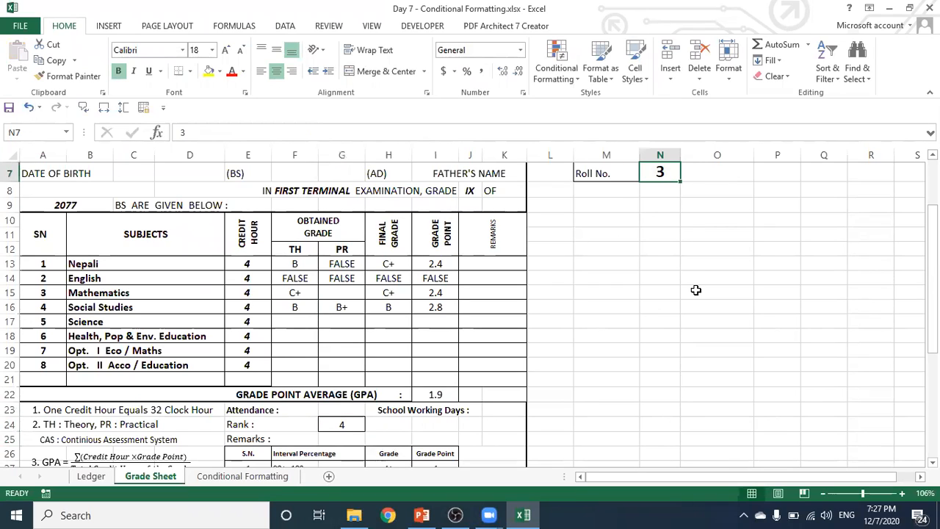
{"action": "type", "text": "1"}
{"action": "key", "text": "Return"}
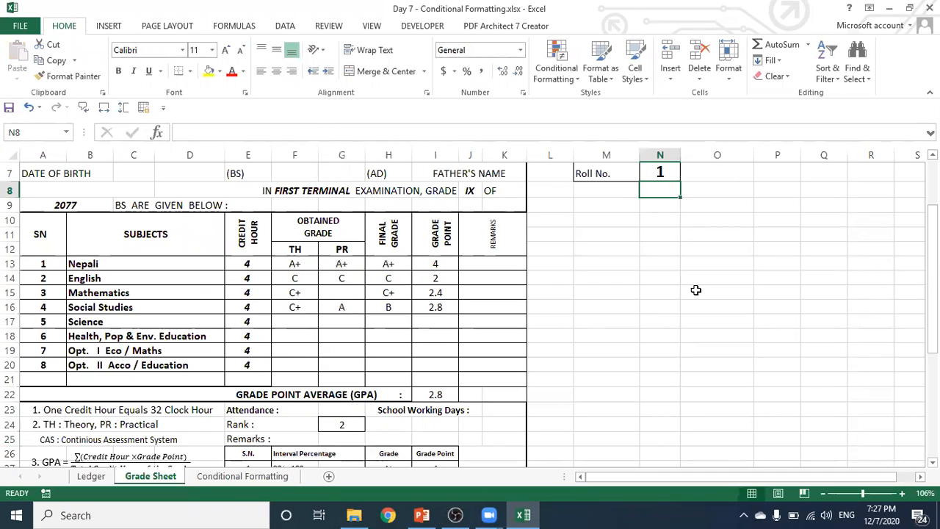
{"action": "key", "text": "Up"}
{"action": "type", "text": "2"}
{"action": "key", "text": "Return"}
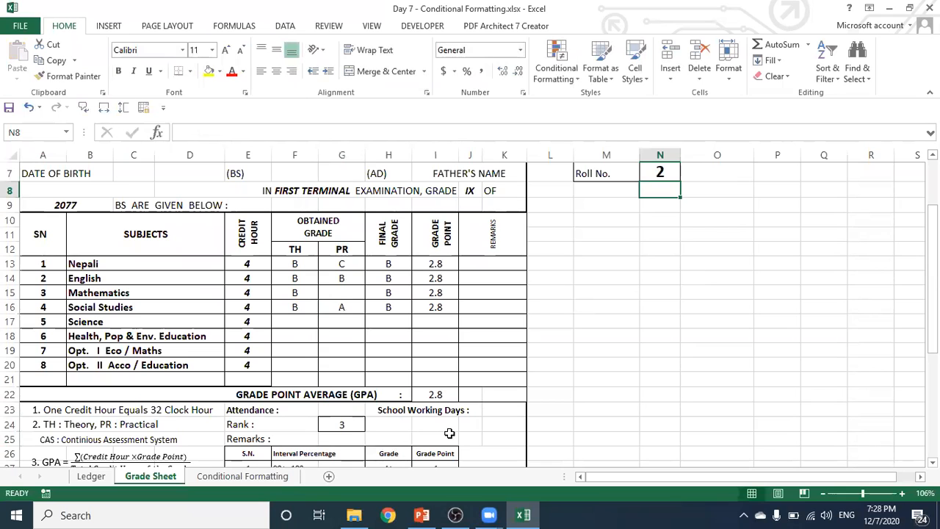
{"action": "scroll", "coordinate": [382, 334], "scroll_direction": "down", "scroll_amount": 2}
{"action": "scroll", "coordinate": [382, 334], "scroll_direction": "up", "scroll_amount": 3}
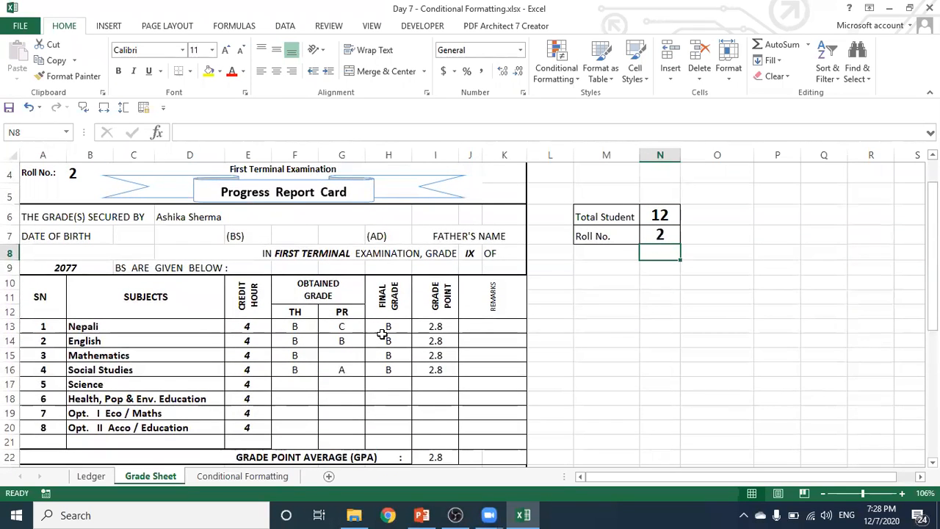
{"action": "left_click", "coordinate": [492, 344]}
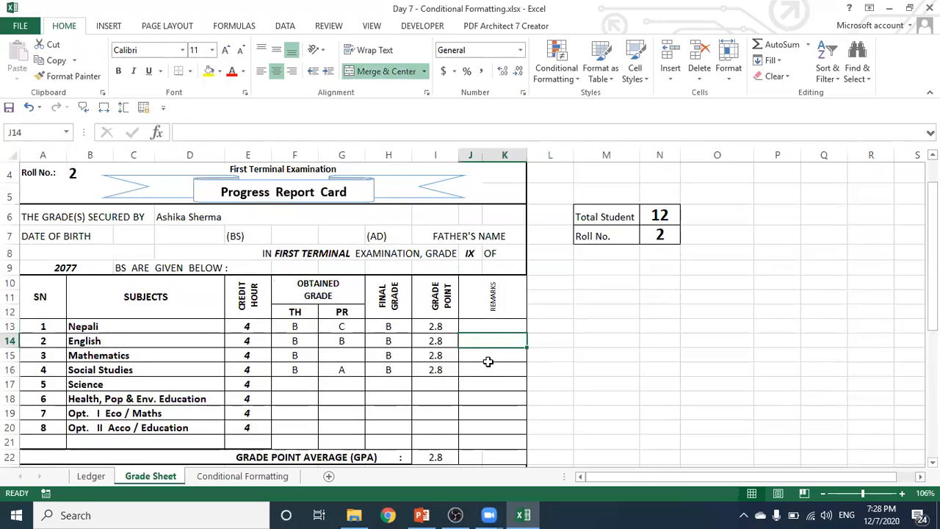
{"action": "left_click", "coordinate": [489, 359]}
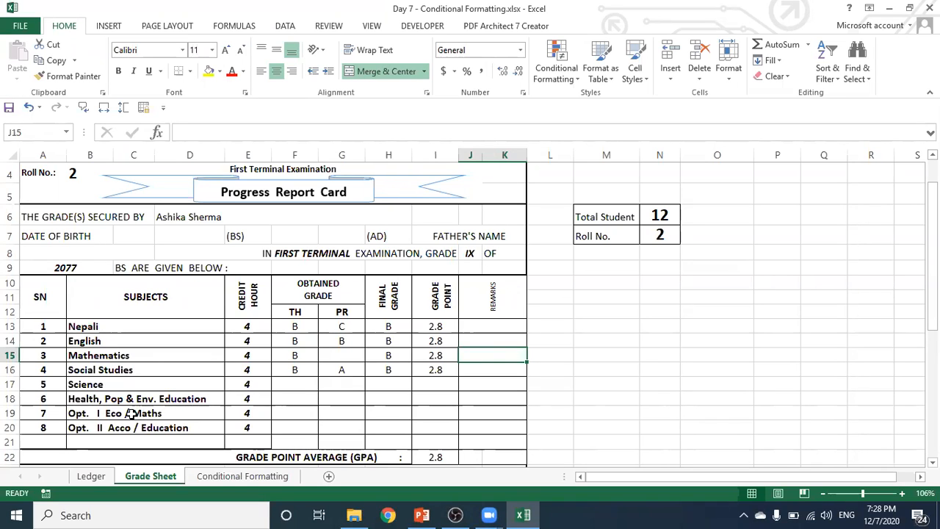
{"action": "left_click", "coordinate": [167, 414]}
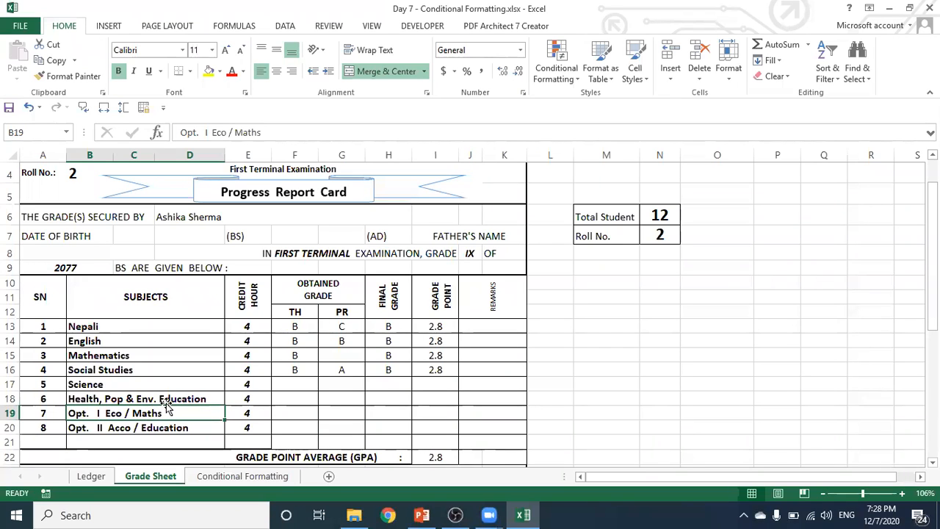
{"action": "left_click", "coordinate": [161, 400]}
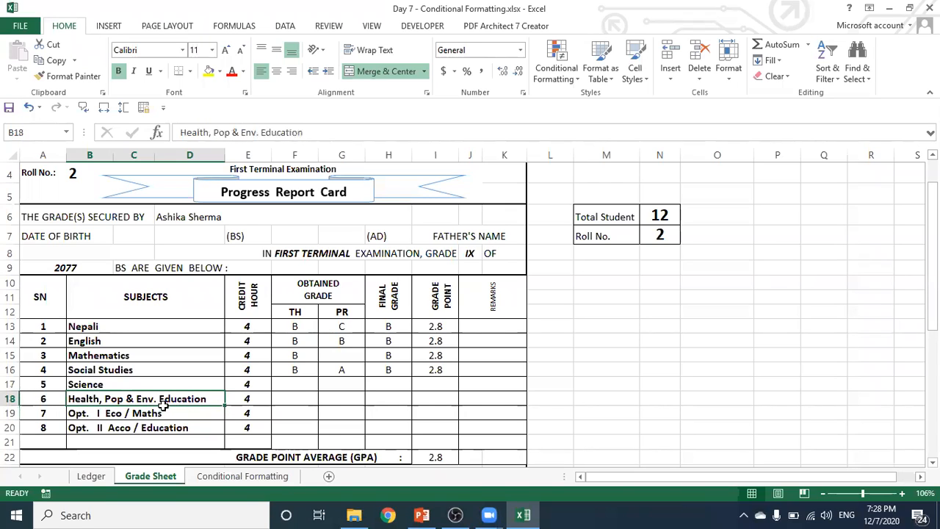
{"action": "left_click", "coordinate": [166, 416]}
{"action": "left_click", "coordinate": [164, 400]}
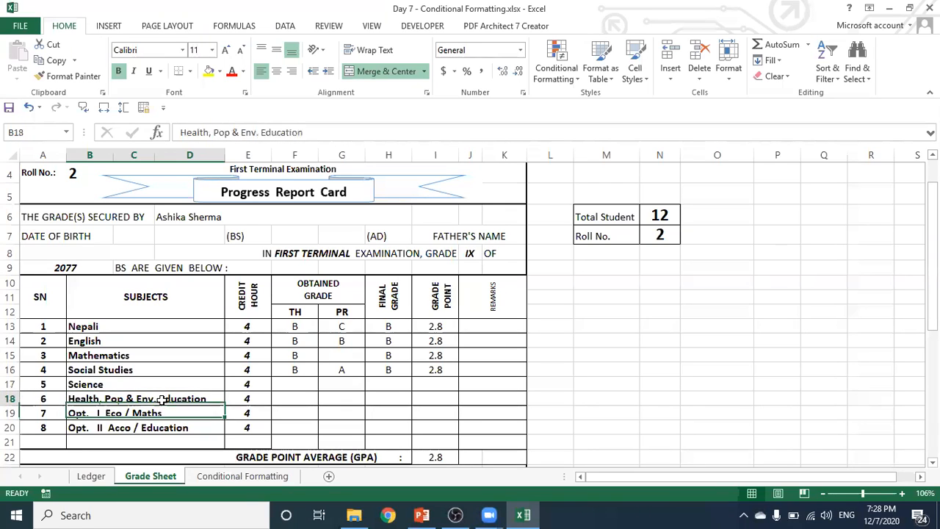
{"action": "left_click", "coordinate": [166, 414]}
{"action": "left_click", "coordinate": [164, 399]}
{"action": "left_click", "coordinate": [168, 414]}
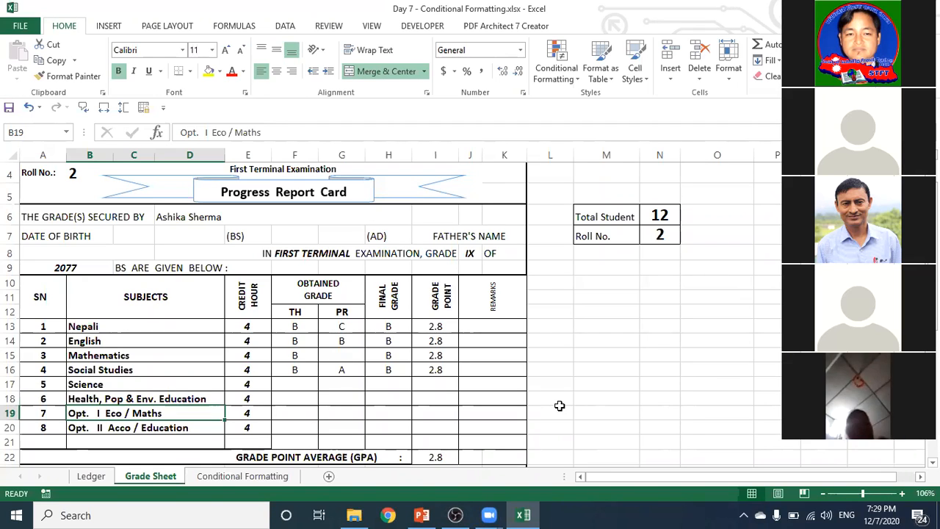
- Examine the Nepali grade point lookup formula in I13 and the Ledger sheet it draws from
{"action": "left_click", "coordinate": [435, 326]}
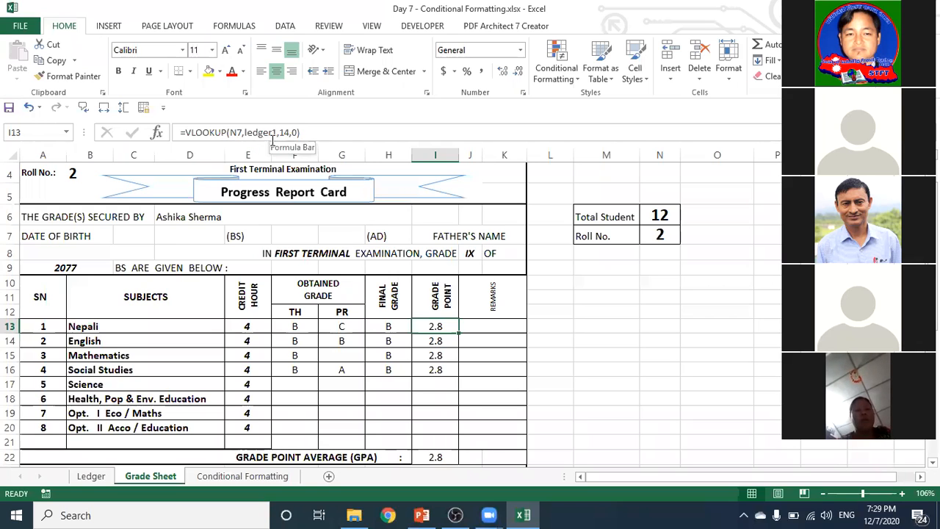
{"action": "left_click", "coordinate": [89, 477]}
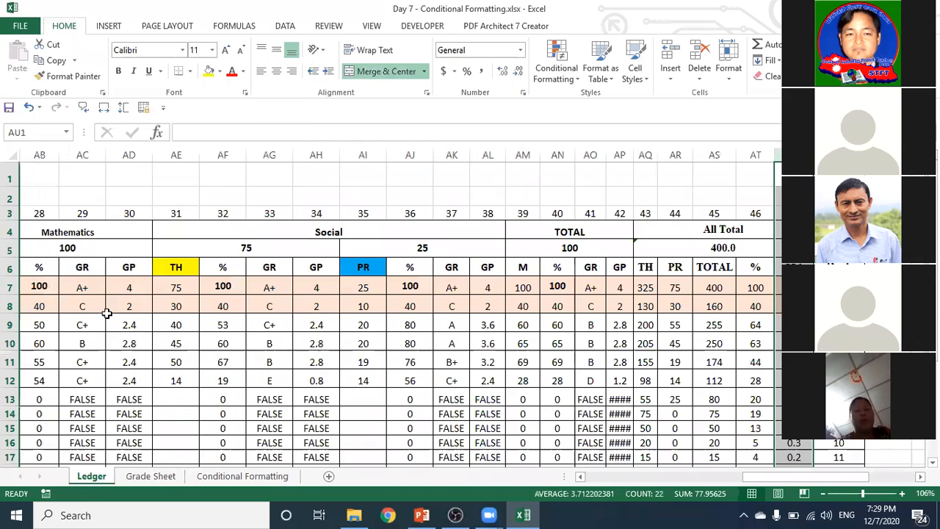
{"action": "left_click", "coordinate": [149, 478]}
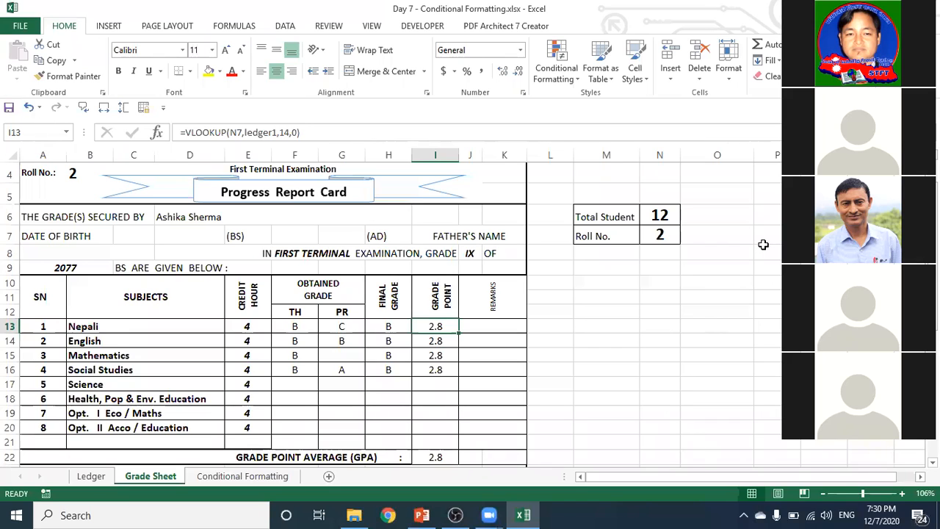
- Enter the sample numbers 4, 7, 8 and 5 in the empty cells P11 to P14
{"action": "left_click", "coordinate": [819, 327]}
{"action": "left_click_drag", "start_coordinate": [635, 475], "coordinate": [680, 475]}
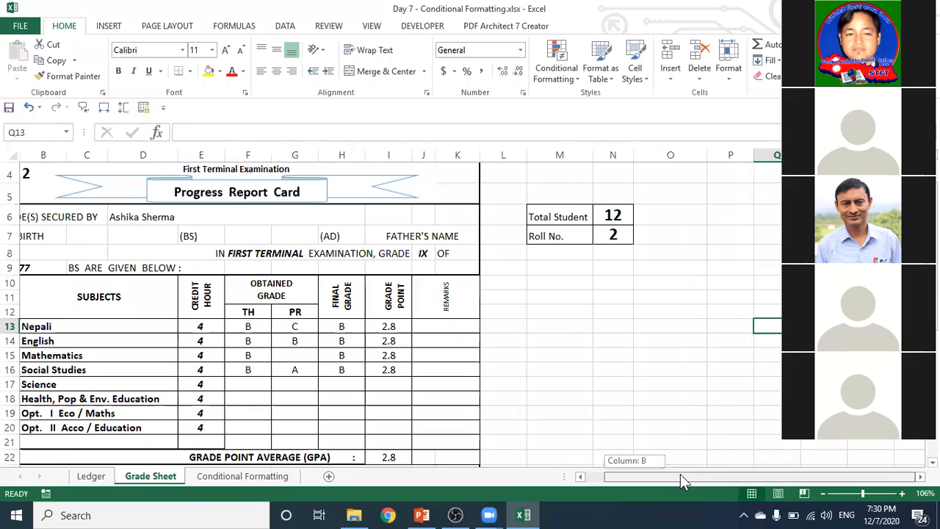
{"action": "left_click", "coordinate": [730, 296]}
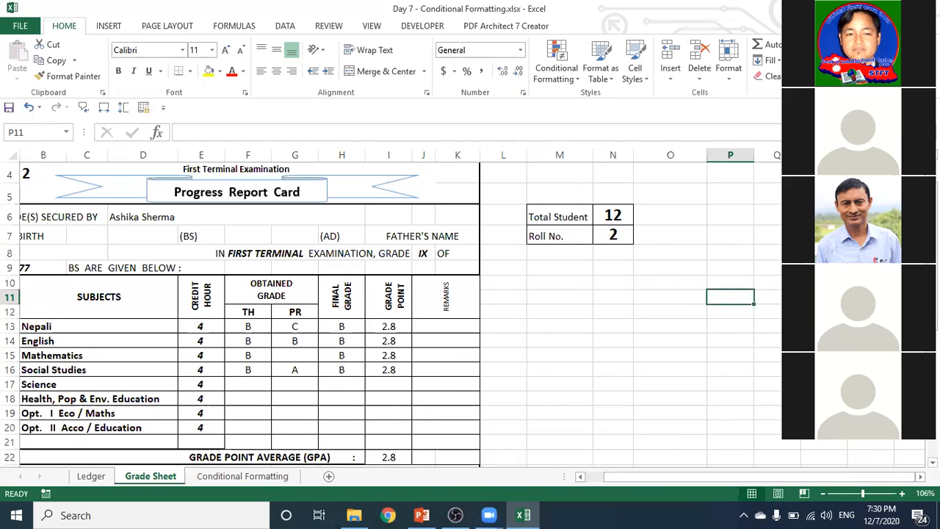
{"action": "type", "text": "4"}
{"action": "key", "text": "Return"}
{"action": "type", "text": "7"}
{"action": "key", "text": "Return"}
{"action": "type", "text": "8"}
{"action": "key", "text": "Return"}
{"action": "type", "text": "5"}
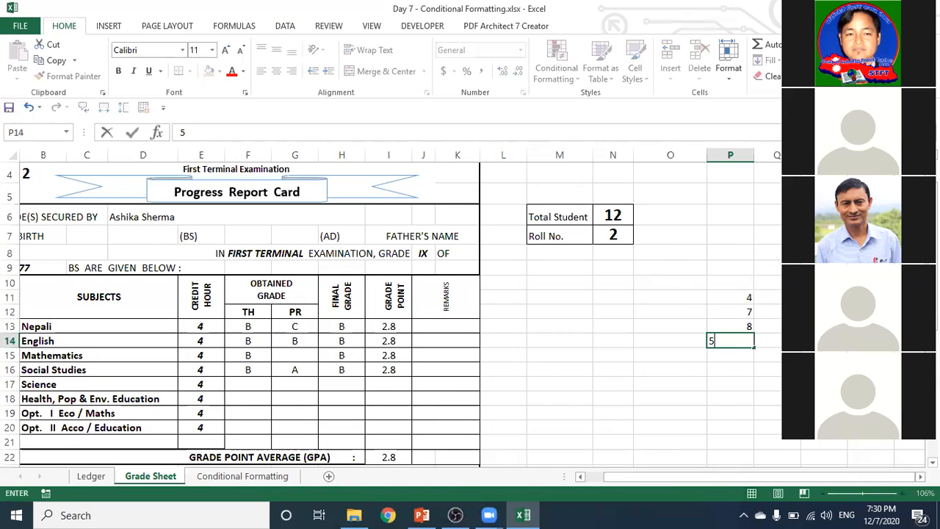
{"action": "key", "text": "Return"}
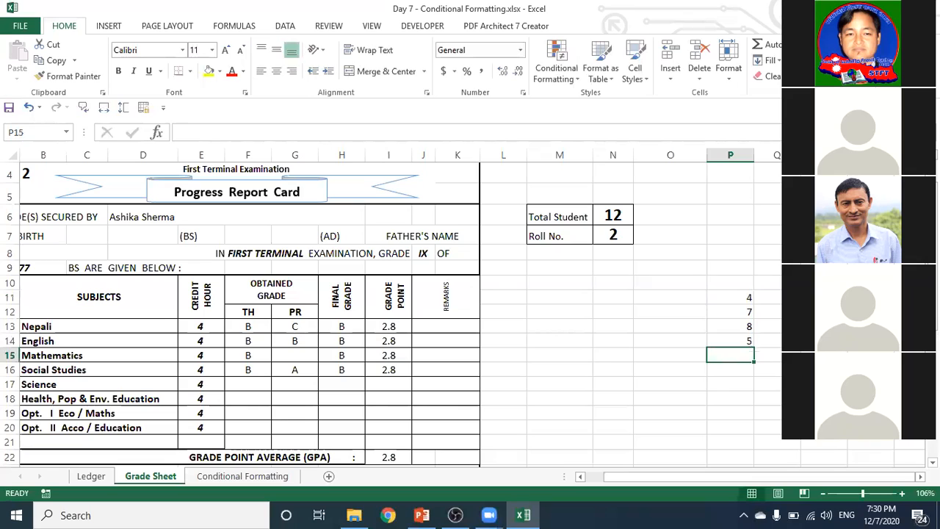
- Step through the sample numbers in P11 to P14 to examine each cell in turn
{"action": "left_click", "coordinate": [767, 413]}
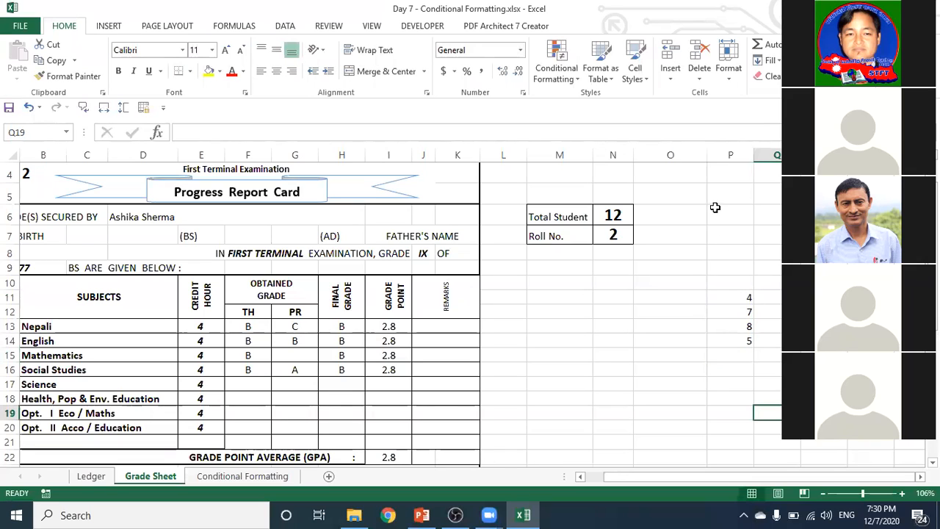
{"action": "left_click", "coordinate": [737, 298]}
{"action": "key", "text": "Down"}
{"action": "key", "text": "Up"}
{"action": "key", "text": "Down"}
{"action": "left_click", "coordinate": [732, 325]}
{"action": "left_click", "coordinate": [732, 341]}
{"action": "left_click", "coordinate": [727, 297]}
{"action": "left_click", "coordinate": [731, 313]}
{"action": "left_click", "coordinate": [730, 326]}
{"action": "left_click", "coordinate": [730, 341]}
{"action": "left_click", "coordinate": [730, 310]}
{"action": "left_click", "coordinate": [730, 298]}
{"action": "left_click", "coordinate": [732, 314]}
{"action": "left_click", "coordinate": [731, 327]}
{"action": "left_click", "coordinate": [732, 341]}
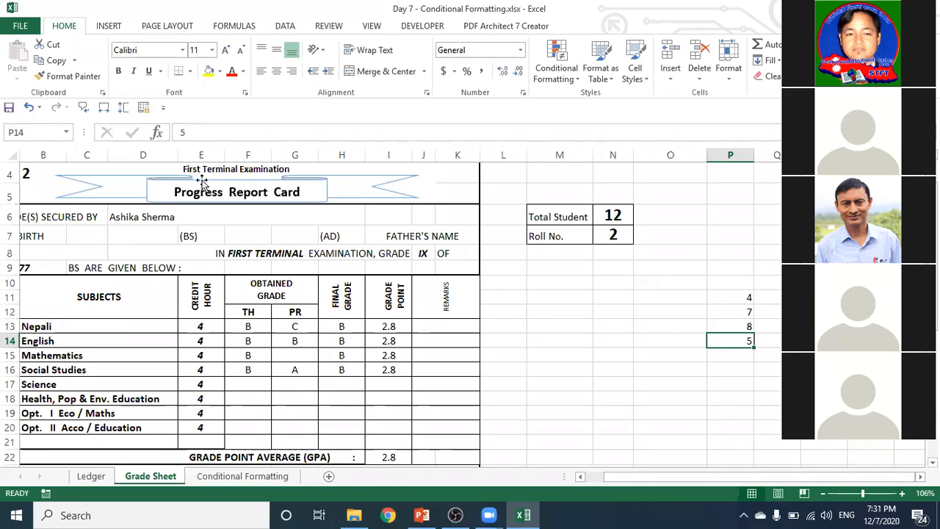
- Examine the Nepali TH lookup formula in cell F13 of the report card
{"action": "scroll", "coordinate": [298, 334], "scroll_direction": "up", "scroll_amount": 1}
{"action": "scroll", "coordinate": [301, 338], "scroll_direction": "up", "scroll_amount": 1}
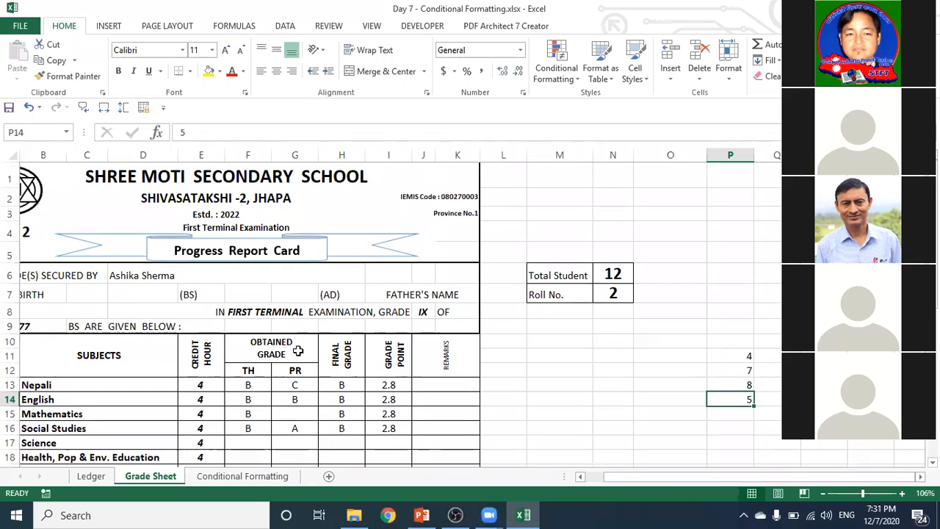
{"action": "left_click", "coordinate": [254, 384]}
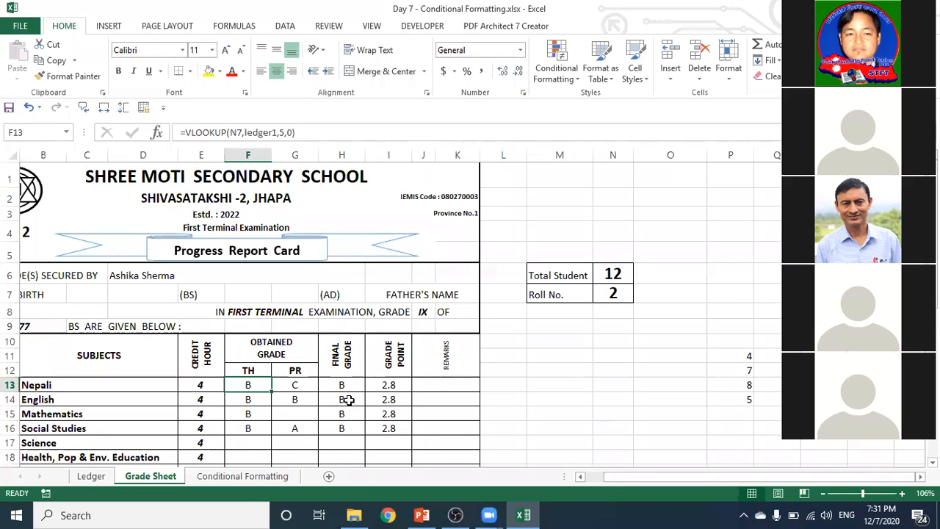
- Clear the sample numbers from P11 to P15 and select the English PR grade cell G14
{"action": "left_click_drag", "start_coordinate": [738, 355], "coordinate": [740, 395]}
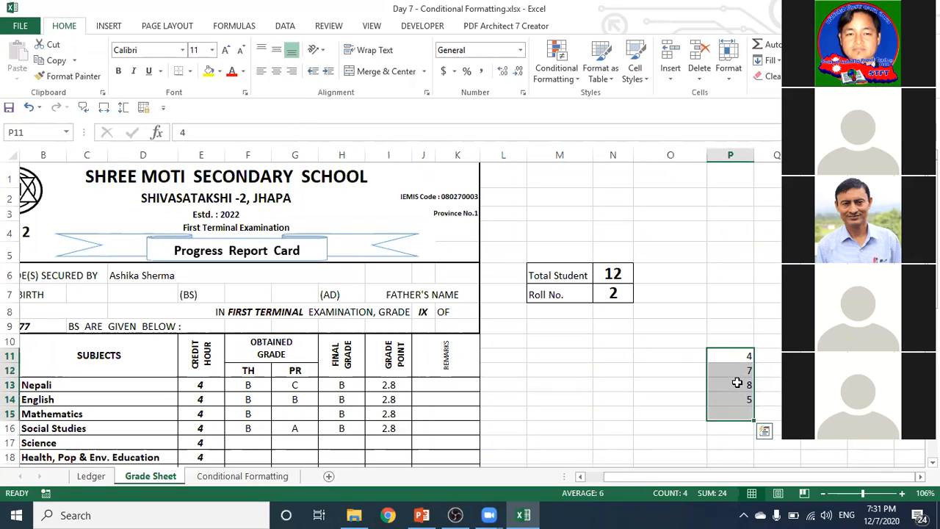
{"action": "right_click", "coordinate": [738, 390]}
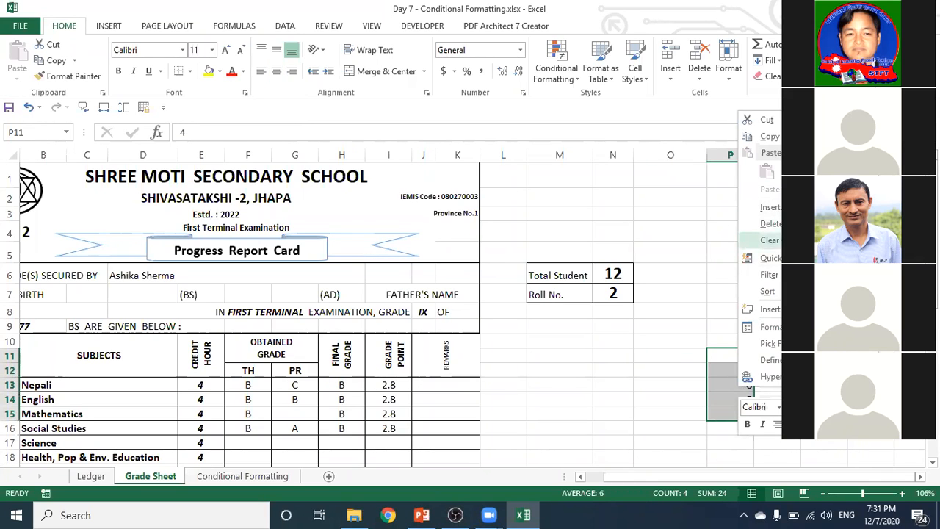
{"action": "left_click", "coordinate": [769, 240]}
{"action": "left_click", "coordinate": [659, 370]}
{"action": "left_click", "coordinate": [666, 402]}
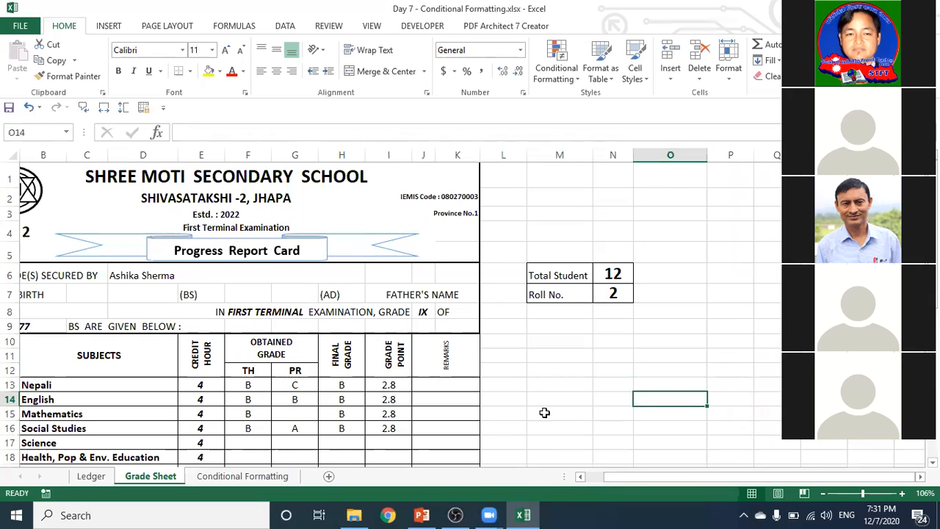
{"action": "left_click", "coordinate": [295, 398]}
{"action": "left_click_drag", "start_coordinate": [634, 475], "coordinate": [609, 477]}
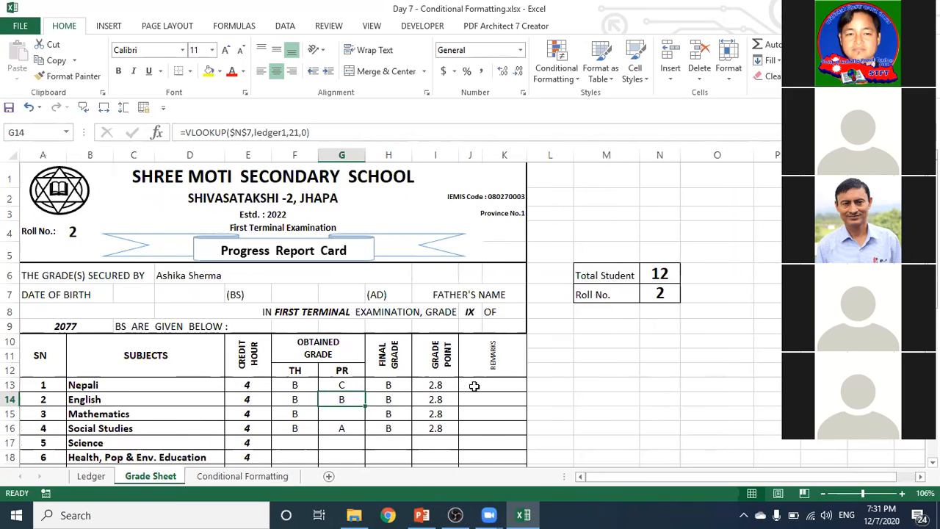
- Examine the TH grade lookup formulas for Mathematics, English and Nepali in cells F15, F14 and F13
{"action": "left_click", "coordinate": [291, 411]}
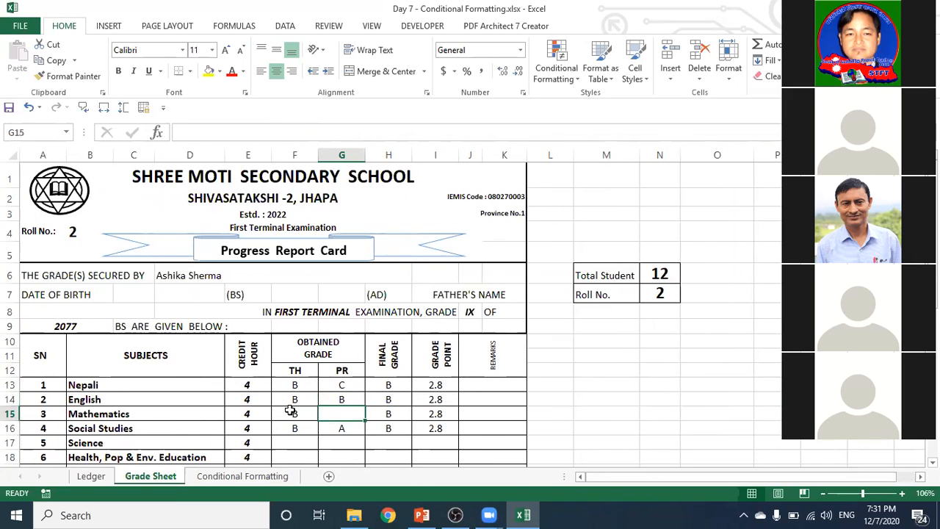
{"action": "left_click", "coordinate": [288, 397]}
{"action": "left_click", "coordinate": [291, 385]}
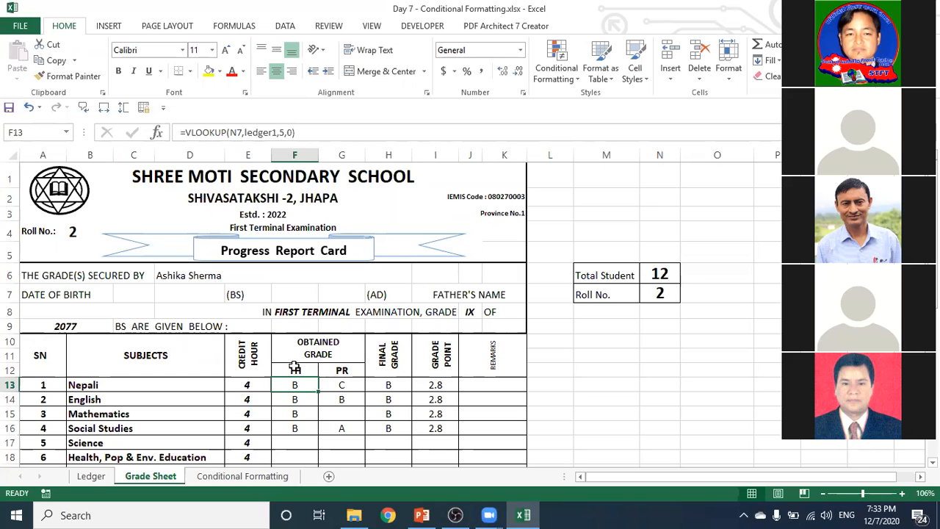
- On the Conditional Formatting sheet, widen the Top/Bottom Numbers, Numbers and Text columns so their headers and values fit
{"action": "left_click", "coordinate": [230, 475]}
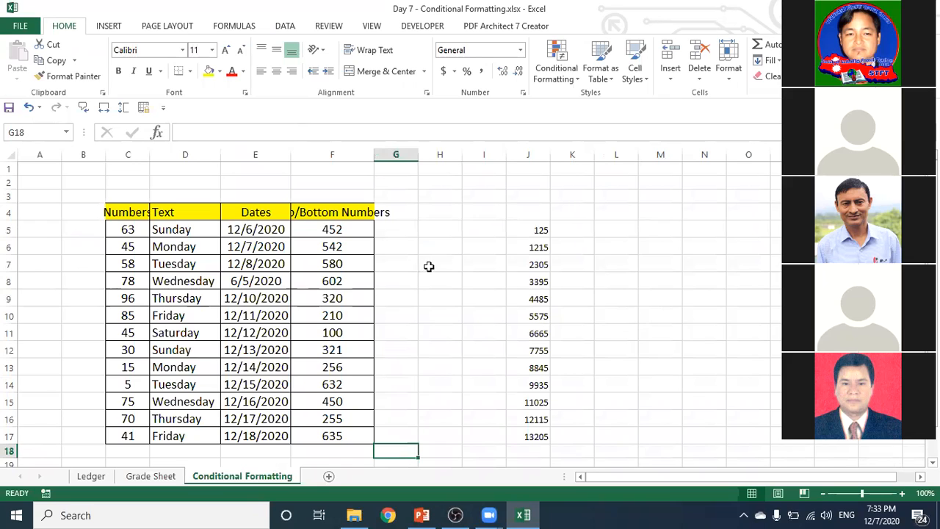
{"action": "left_click_drag", "start_coordinate": [374, 153], "coordinate": [424, 159]}
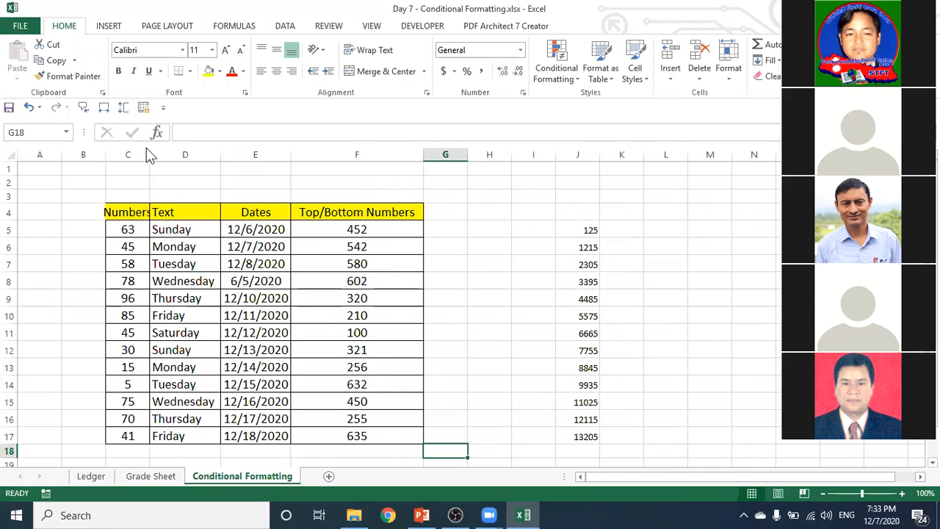
{"action": "left_click_drag", "start_coordinate": [150, 154], "coordinate": [164, 154]}
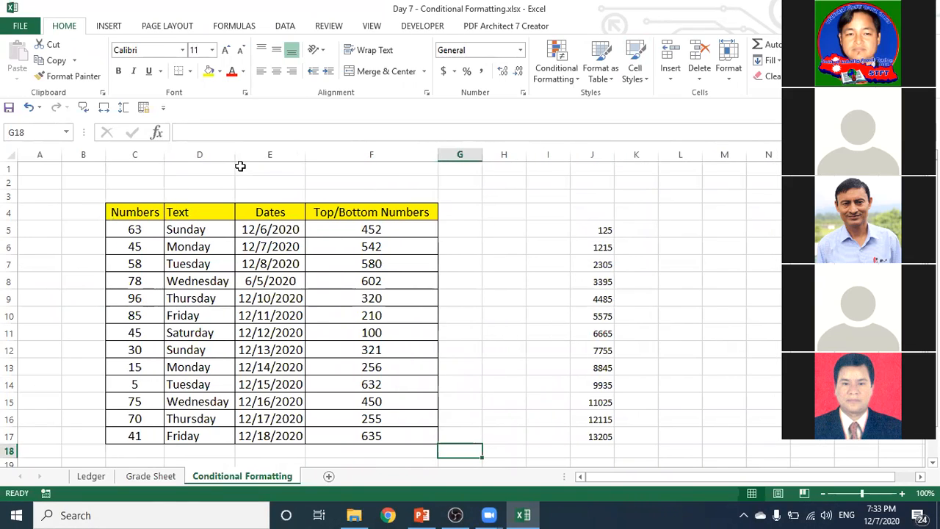
{"action": "left_click_drag", "start_coordinate": [235, 155], "coordinate": [252, 154]}
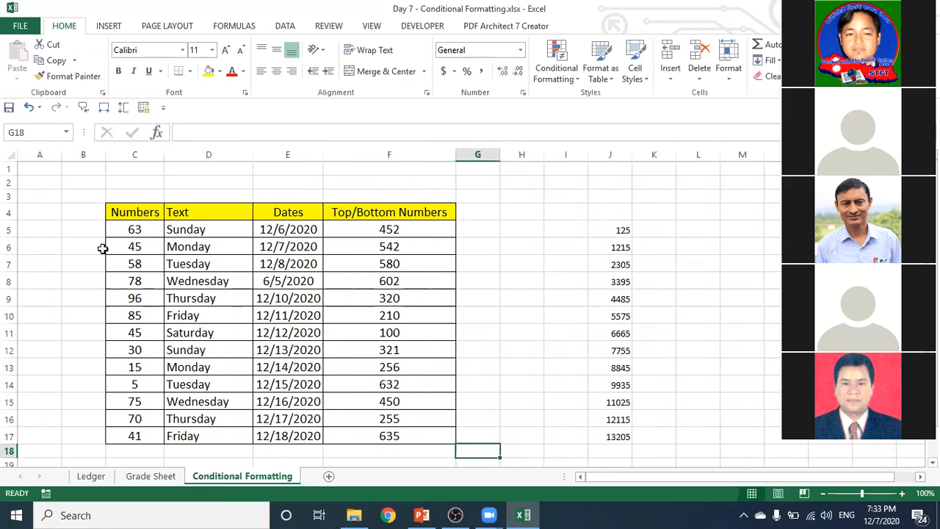
- Examine the first entries of the Numbers, Text and Dates columns in row 5 of the sample table
{"action": "left_click", "coordinate": [138, 232]}
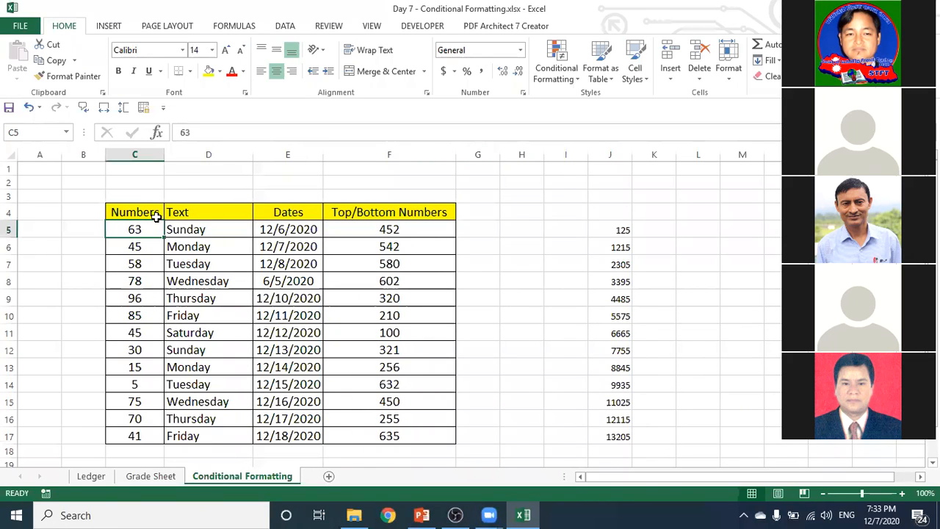
{"action": "left_click", "coordinate": [220, 233]}
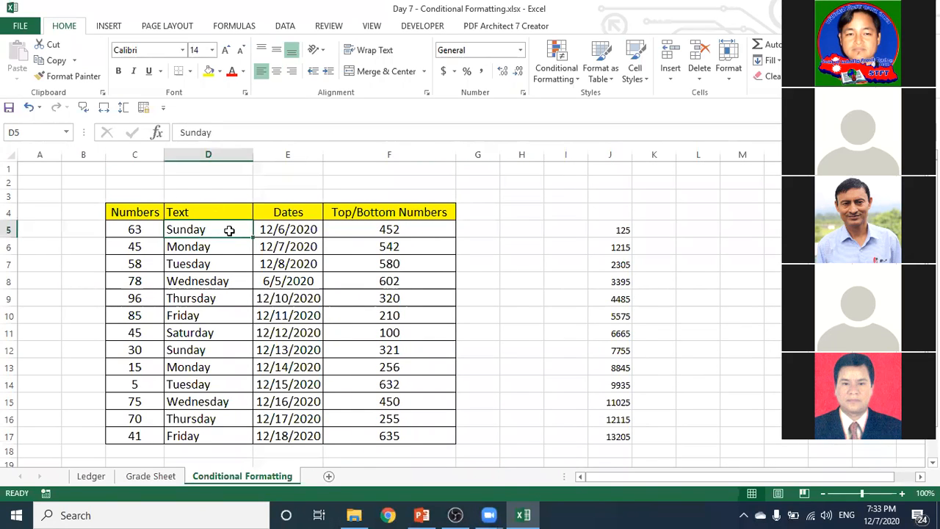
{"action": "left_click", "coordinate": [287, 229]}
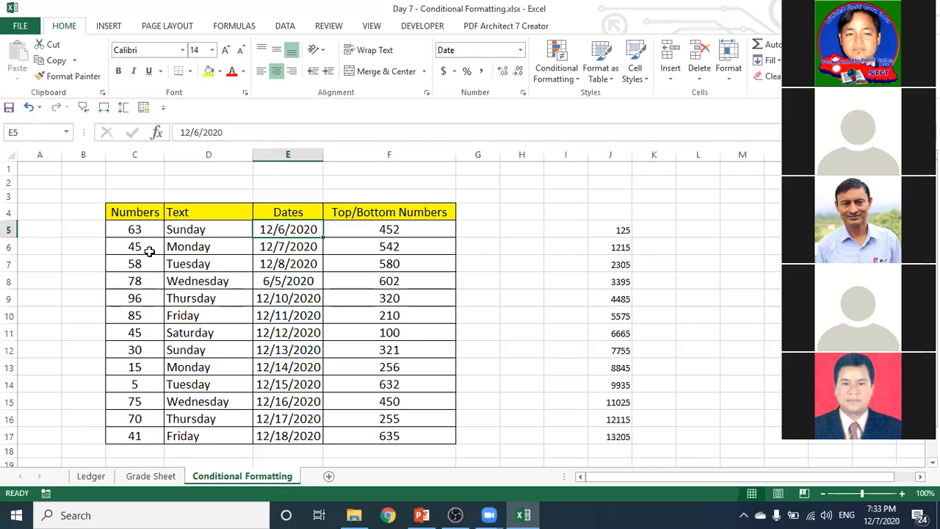
{"action": "left_click", "coordinate": [155, 230]}
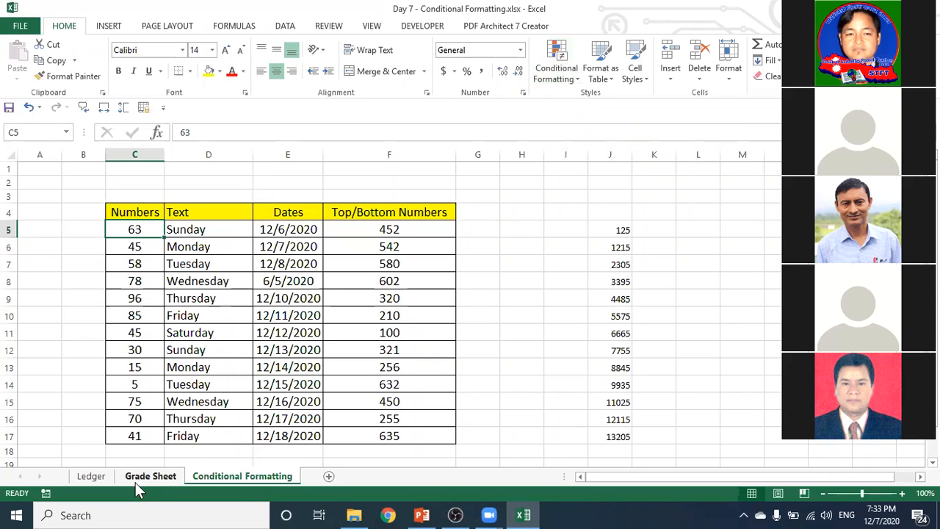
- Examine the Ledger sheet from its first columns, then return to an empty cell of the Conditional Formatting sheet
{"action": "left_click", "coordinate": [94, 476]}
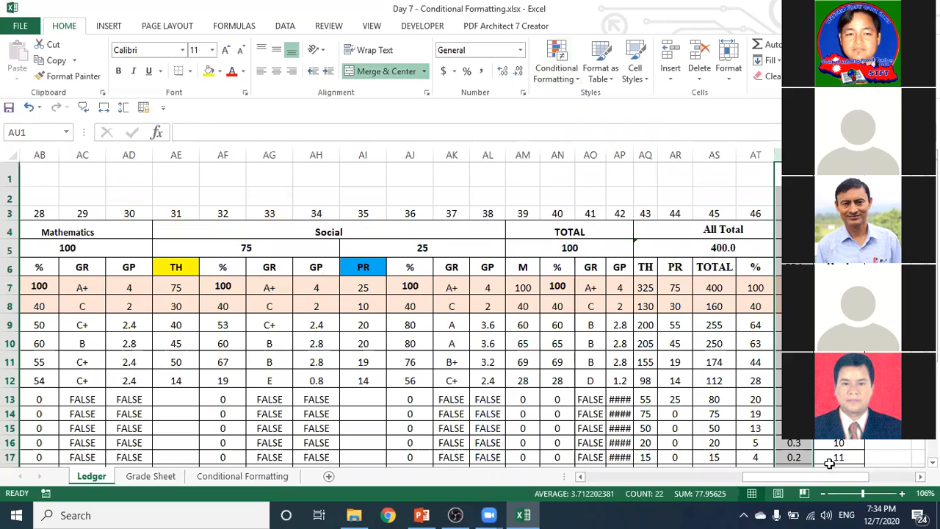
{"action": "left_click_drag", "start_coordinate": [828, 477], "coordinate": [613, 479]}
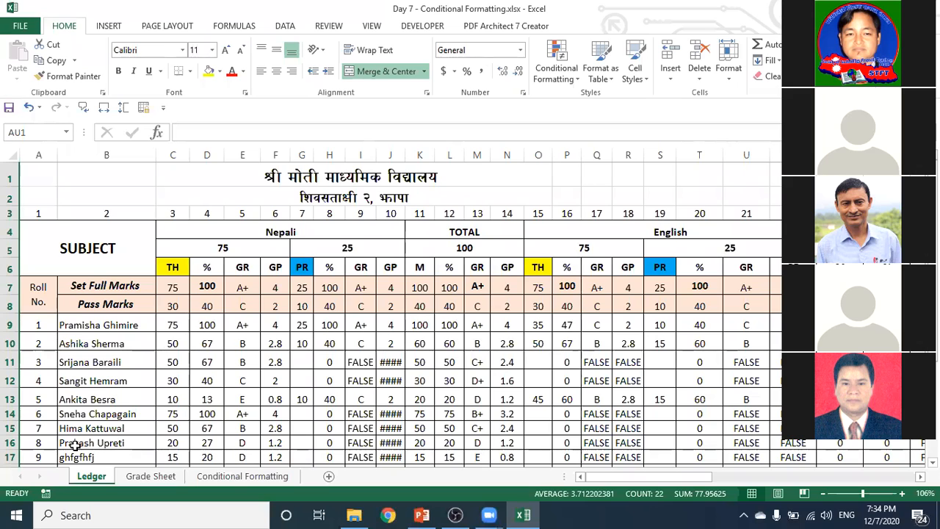
{"action": "left_click", "coordinate": [234, 478]}
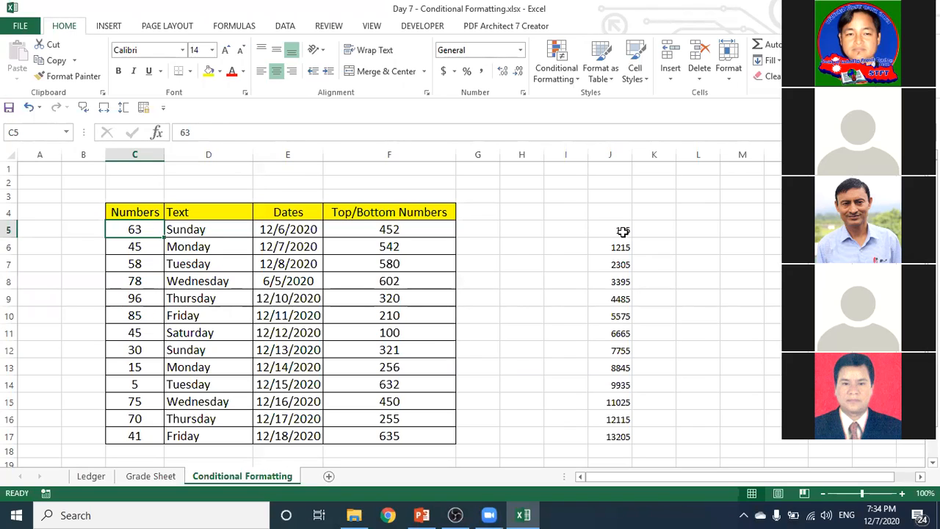
{"action": "left_click", "coordinate": [741, 196]}
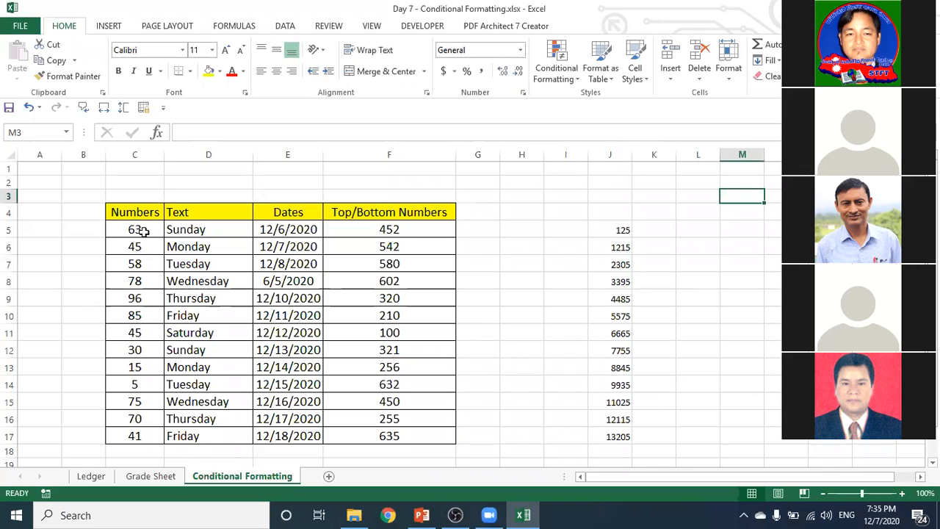
- Highlight the values in C5:C17 that are greater than 80 using Light Red Fill with Dark Red Text
{"action": "left_click_drag", "start_coordinate": [144, 231], "coordinate": [145, 433]}
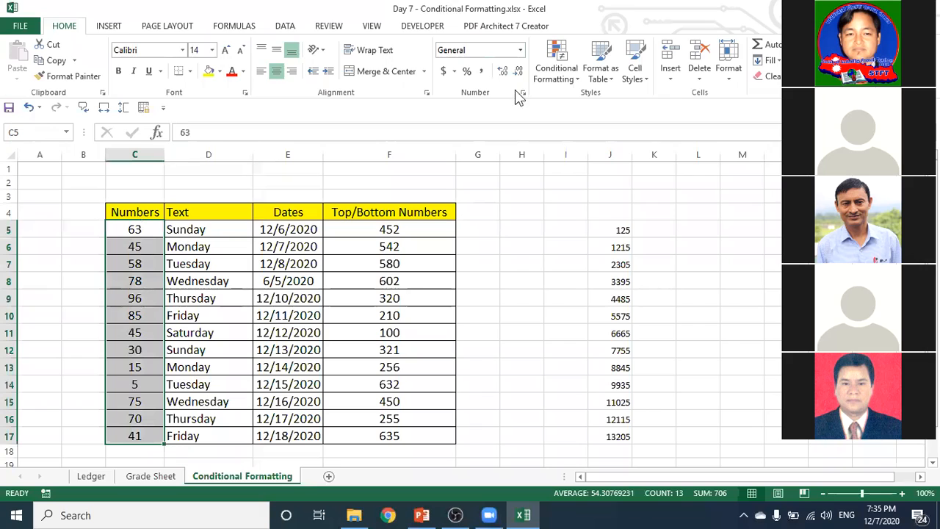
{"action": "left_click", "coordinate": [554, 72]}
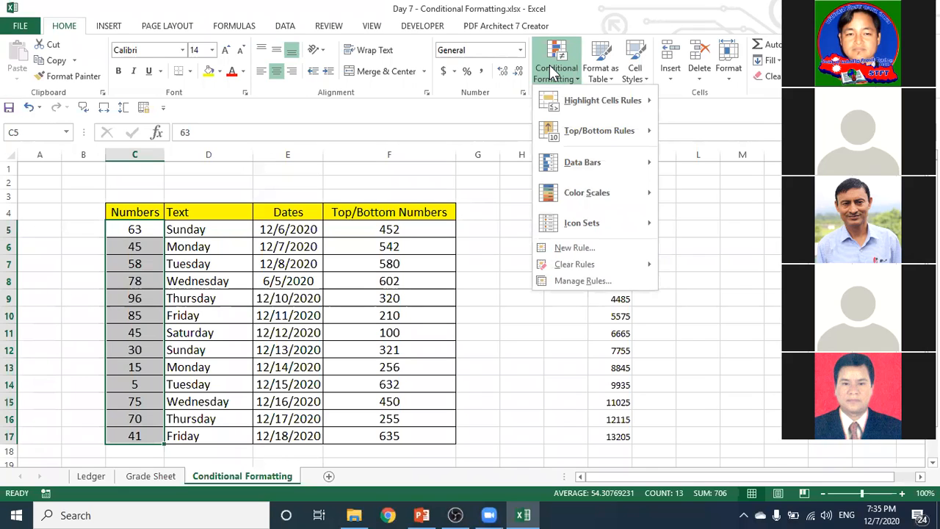
{"action": "mouse_move", "coordinate": [599, 103]}
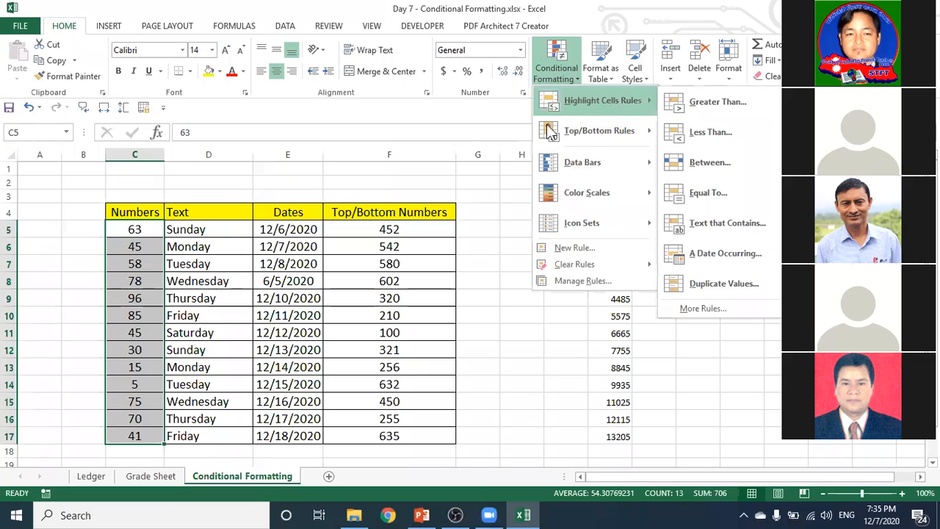
{"action": "mouse_move", "coordinate": [566, 139]}
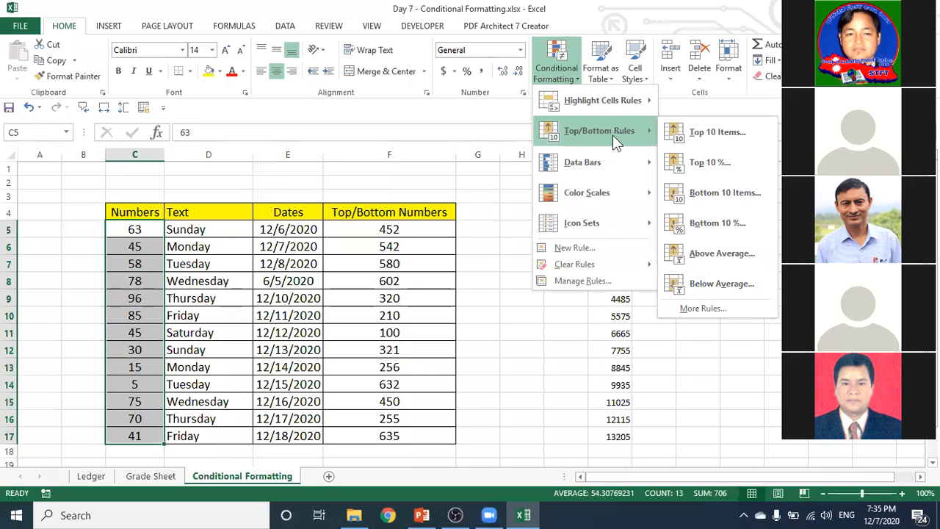
{"action": "mouse_move", "coordinate": [561, 165]}
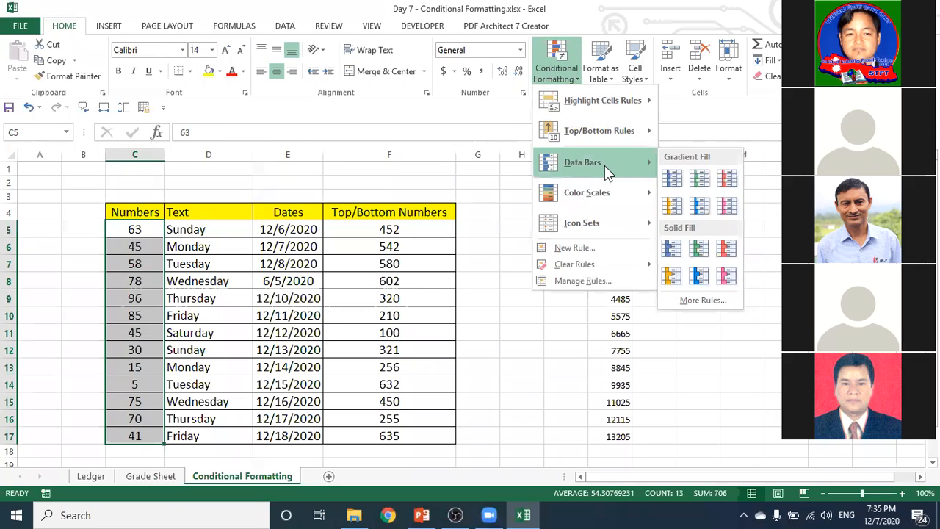
{"action": "mouse_move", "coordinate": [565, 194]}
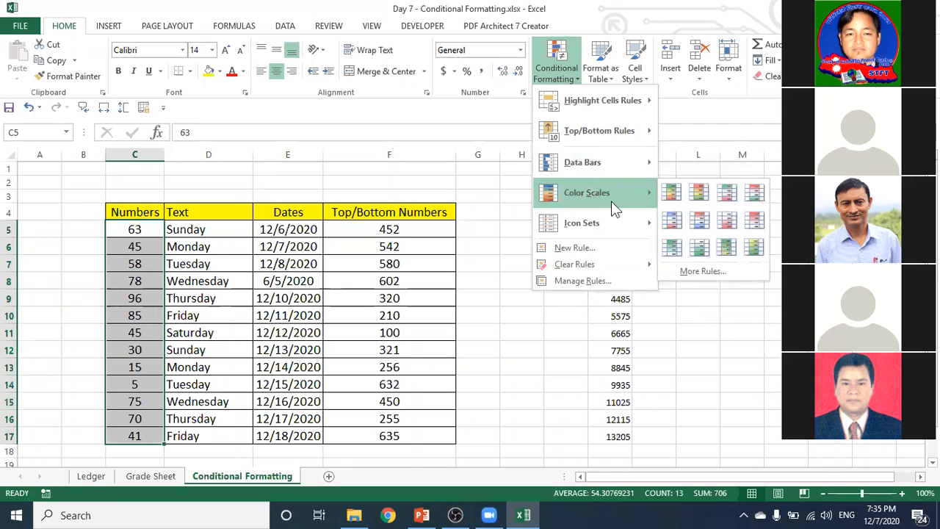
{"action": "mouse_move", "coordinate": [605, 226]}
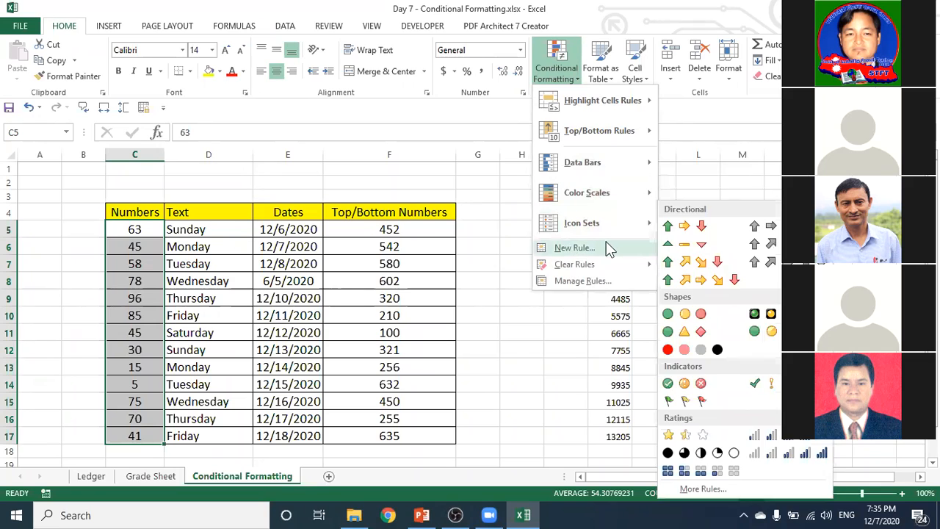
{"action": "mouse_move", "coordinate": [610, 268]}
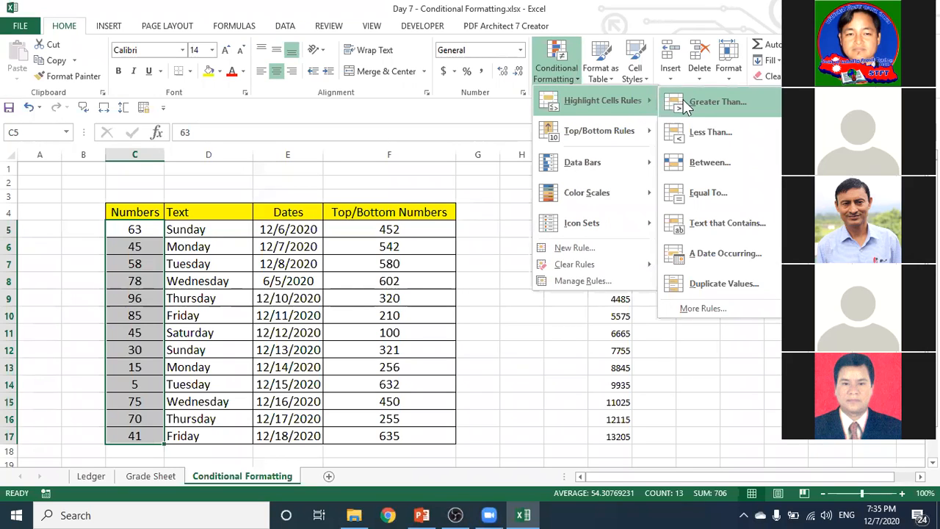
{"action": "left_click", "coordinate": [723, 101]}
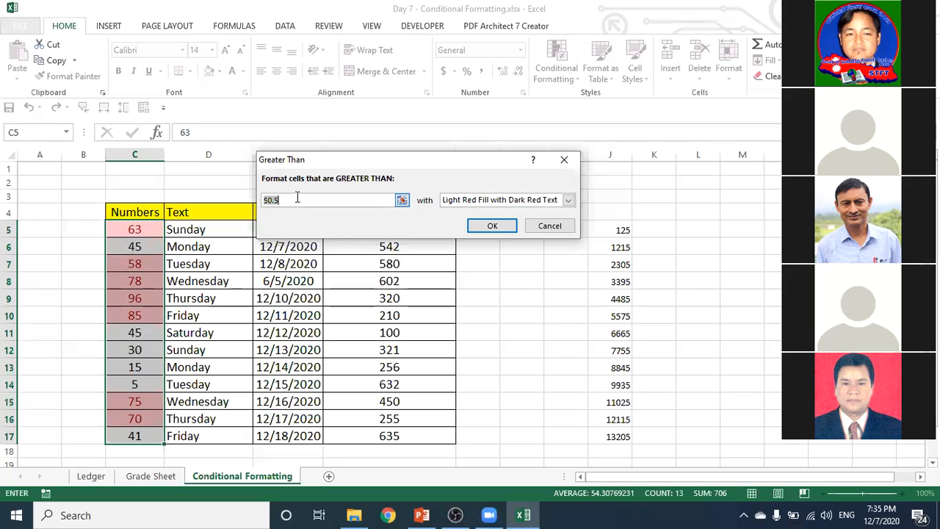
{"action": "key", "text": "BackSpace"}
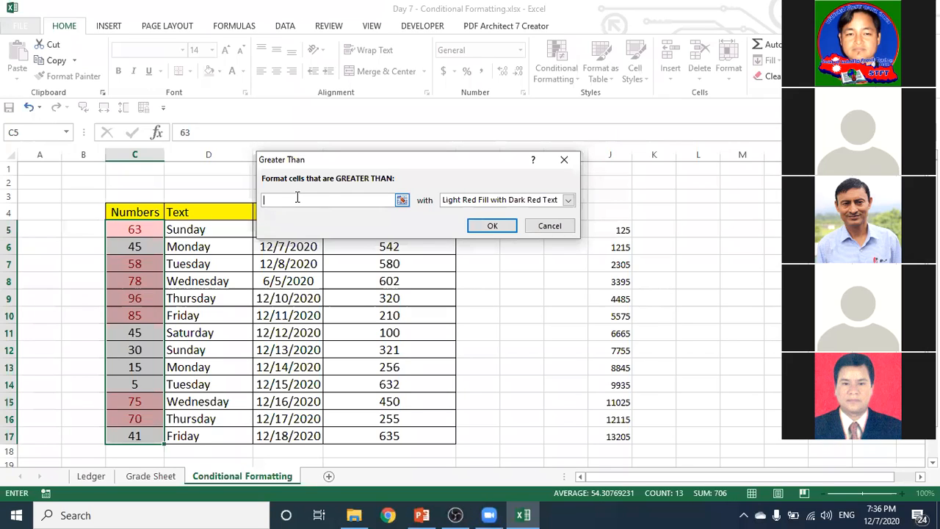
{"action": "type", "text": "80"}
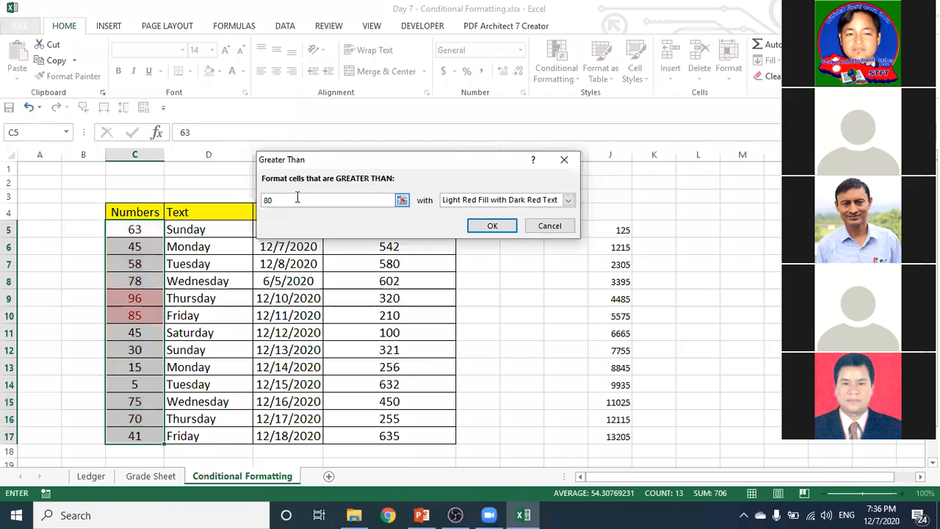
{"action": "left_click", "coordinate": [499, 228]}
{"action": "left_click", "coordinate": [346, 344]}
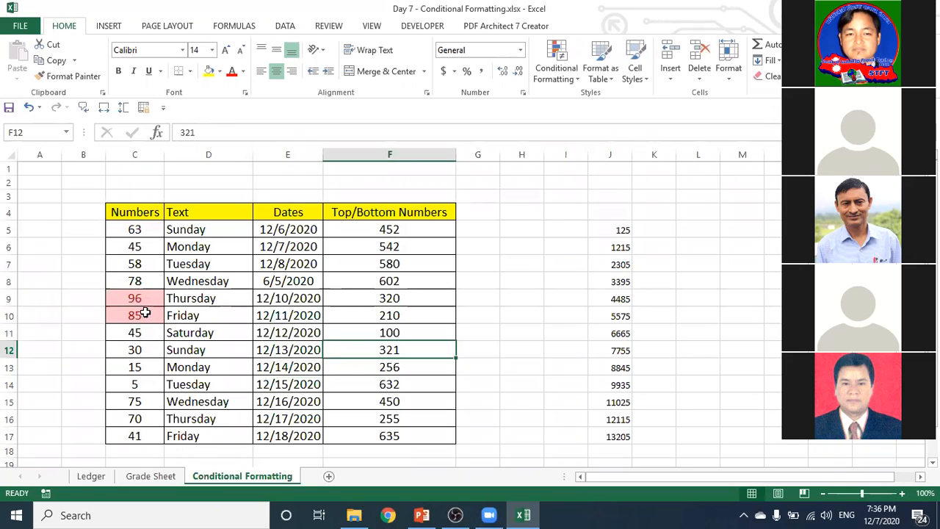
- Look over the Ledger and Grade Sheet sheets and return to the Conditional Formatting sheet
{"action": "left_click", "coordinate": [91, 477]}
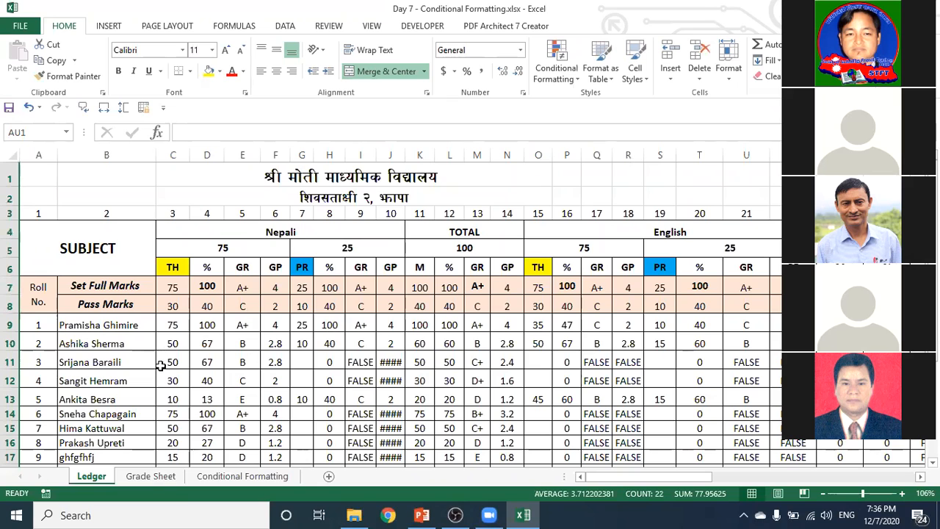
{"action": "left_click", "coordinate": [145, 478]}
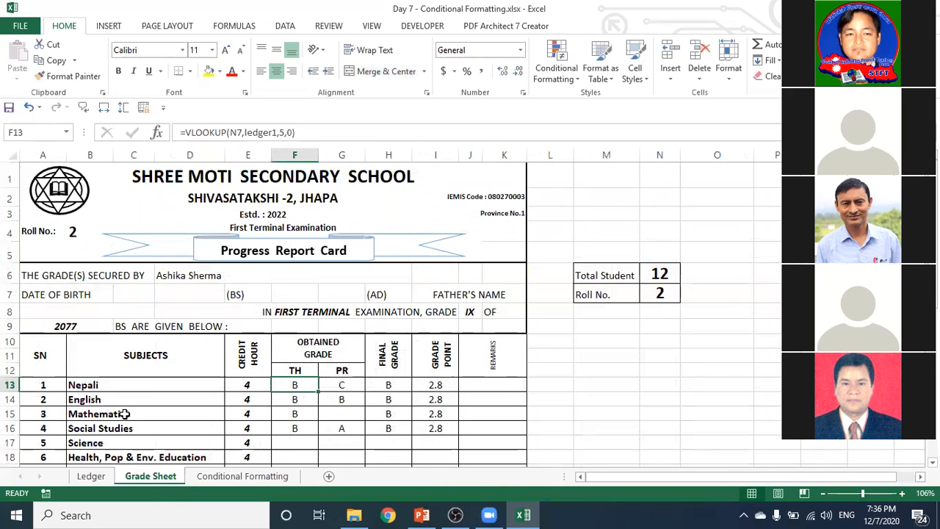
{"action": "left_click", "coordinate": [256, 477]}
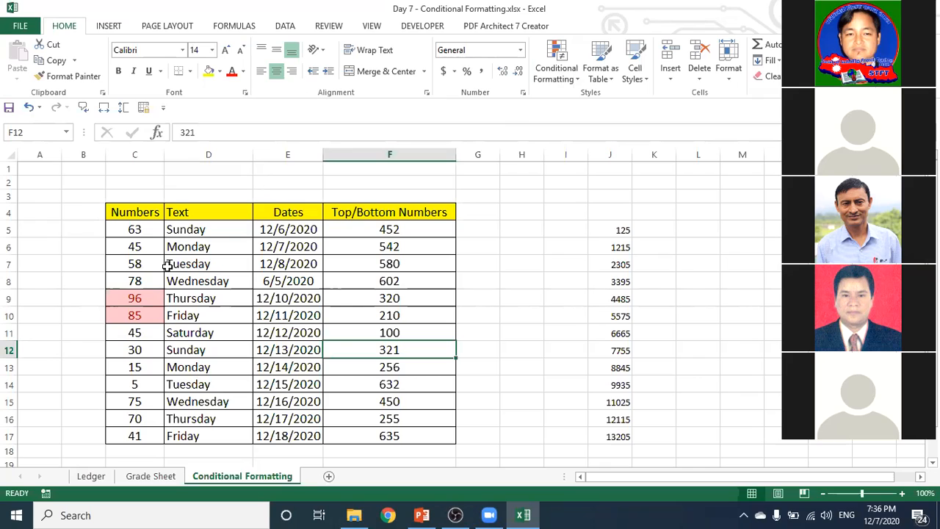
- Clear the conditional formatting rules from the entire sheet
{"action": "left_click", "coordinate": [305, 280]}
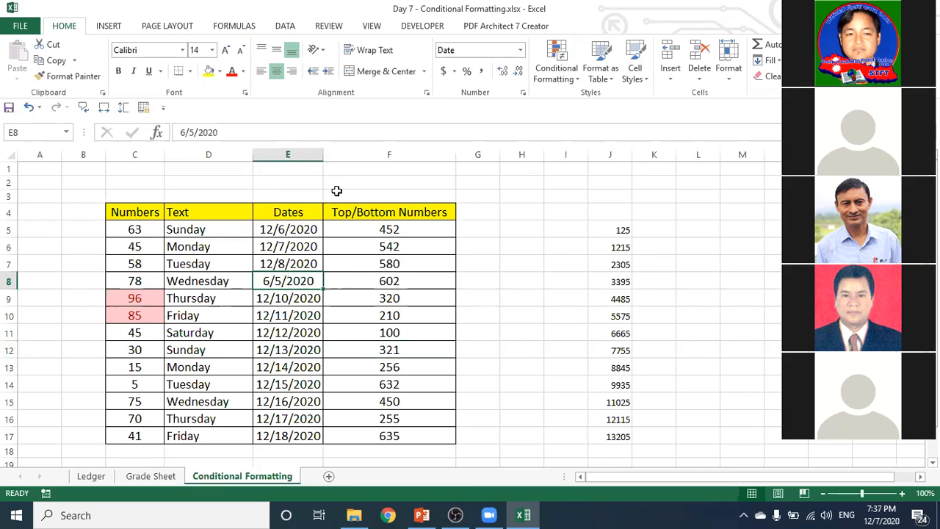
{"action": "left_click", "coordinate": [555, 66]}
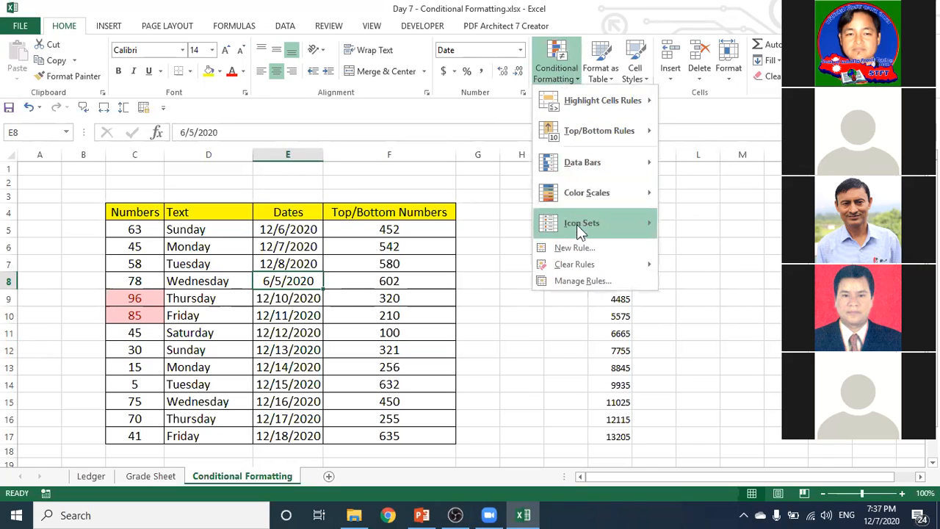
{"action": "mouse_move", "coordinate": [571, 266]}
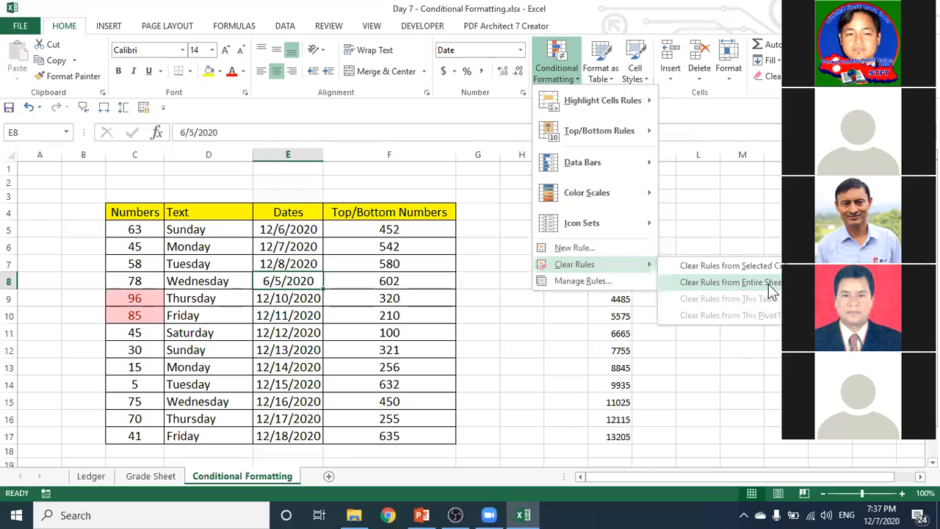
{"action": "left_click", "coordinate": [731, 285]}
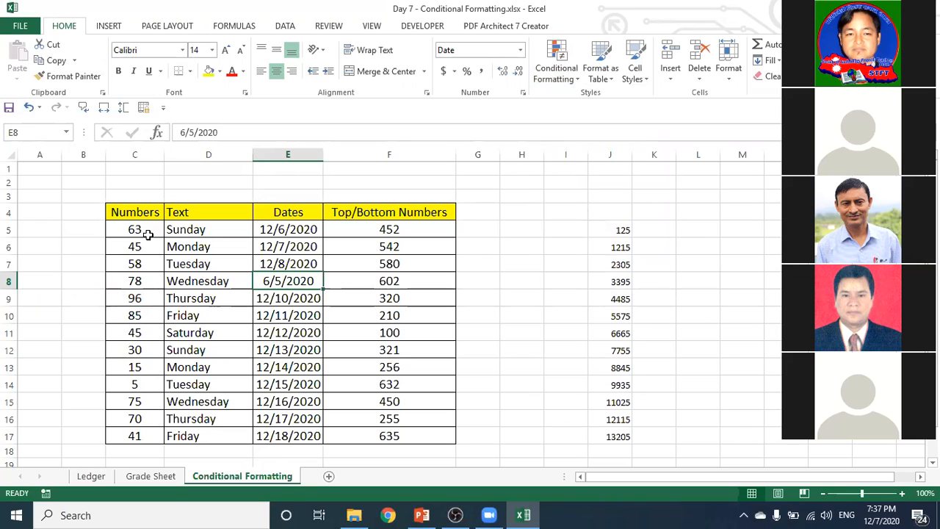
- Highlight the values in C5:C17 that are less than 40 using Light Red Fill with Dark Red Text
{"action": "left_click_drag", "start_coordinate": [147, 230], "coordinate": [155, 433]}
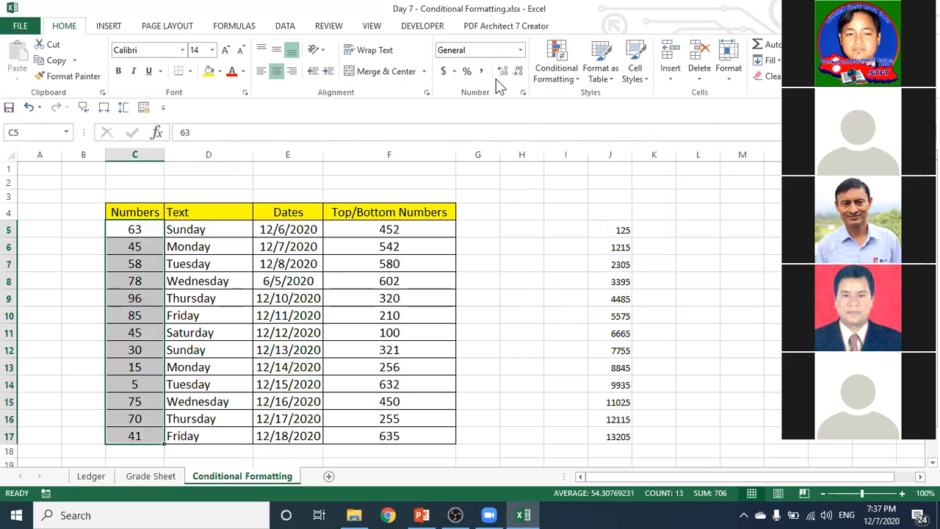
{"action": "left_click", "coordinate": [555, 74]}
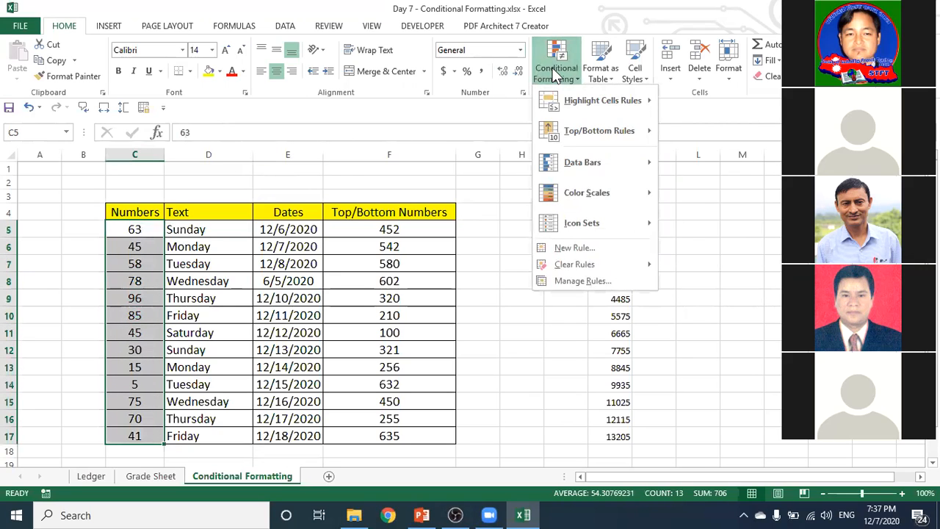
{"action": "mouse_move", "coordinate": [556, 109]}
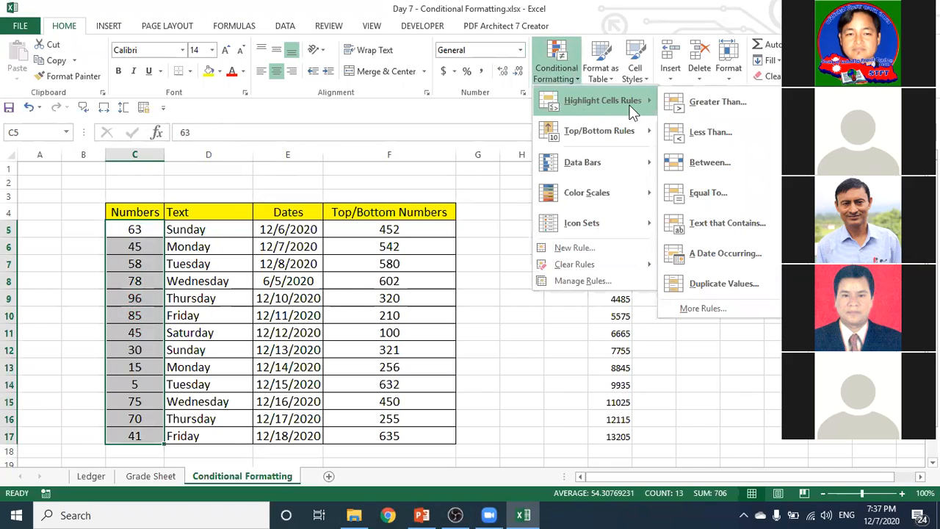
{"action": "left_click", "coordinate": [739, 131]}
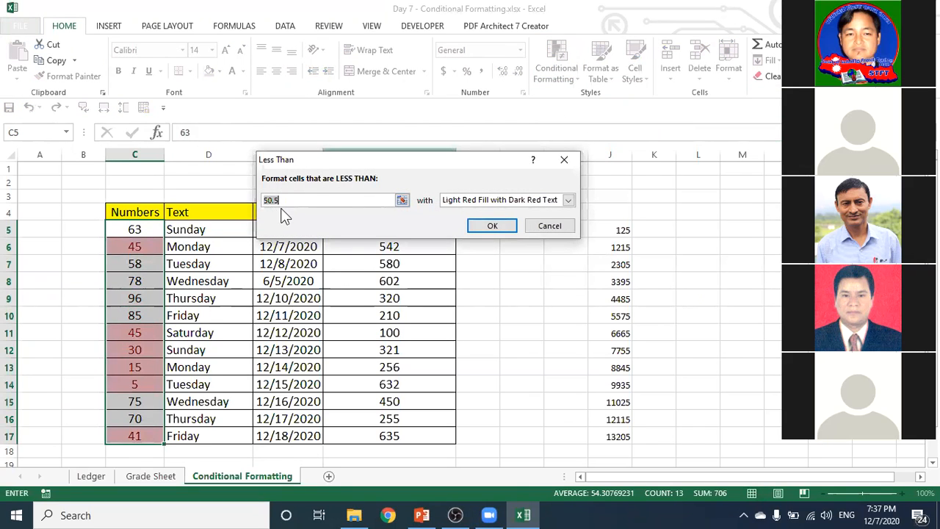
{"action": "type", "text": "40"}
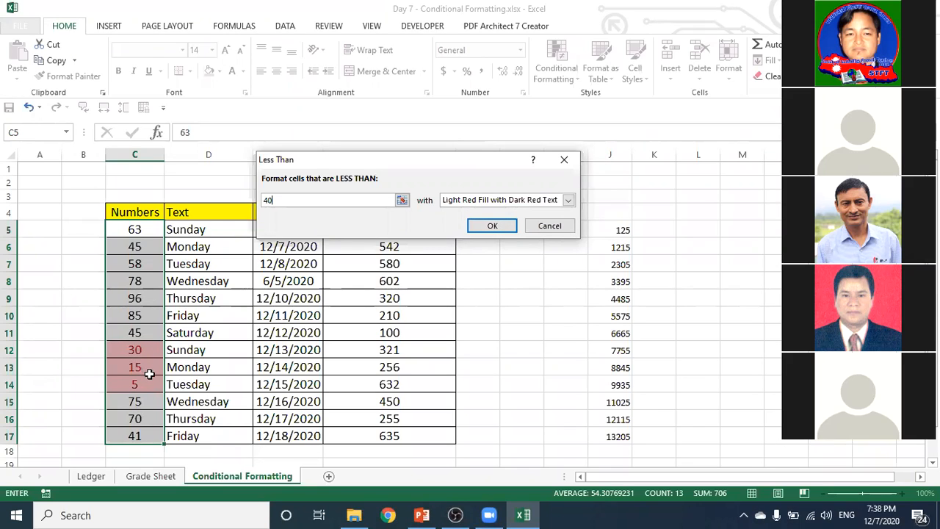
{"action": "left_click", "coordinate": [492, 227]}
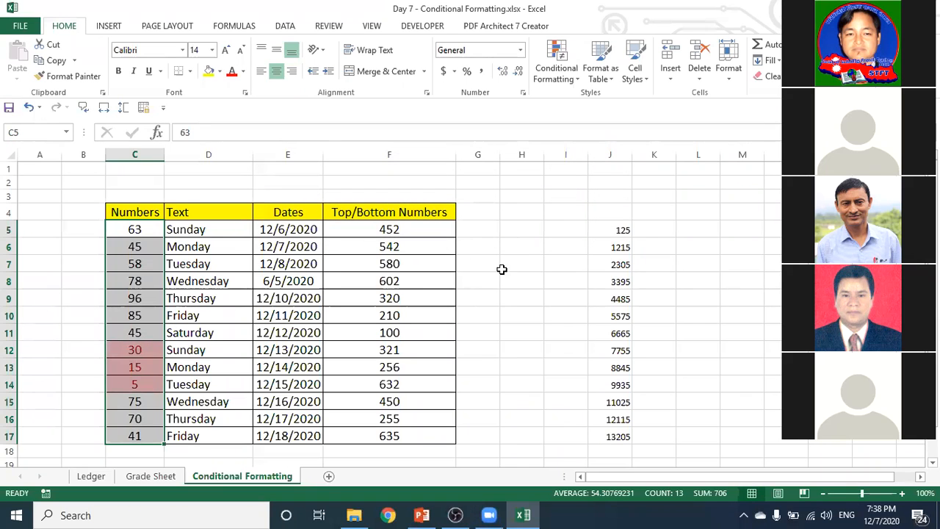
{"action": "left_click", "coordinate": [503, 266]}
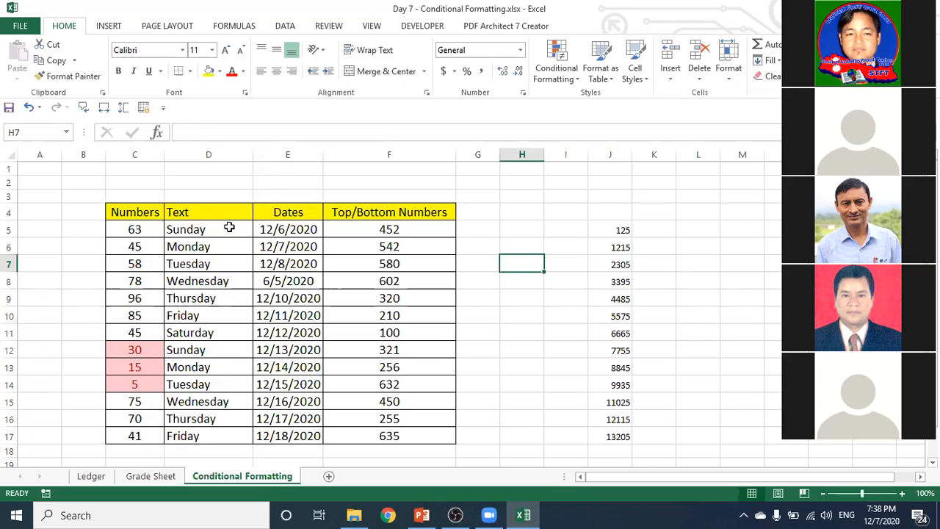
- Set up a Text That Contains rule on D5:D17 for "monday" with Light Red Fill with Dark Red Text
{"action": "left_click_drag", "start_coordinate": [230, 228], "coordinate": [231, 435]}
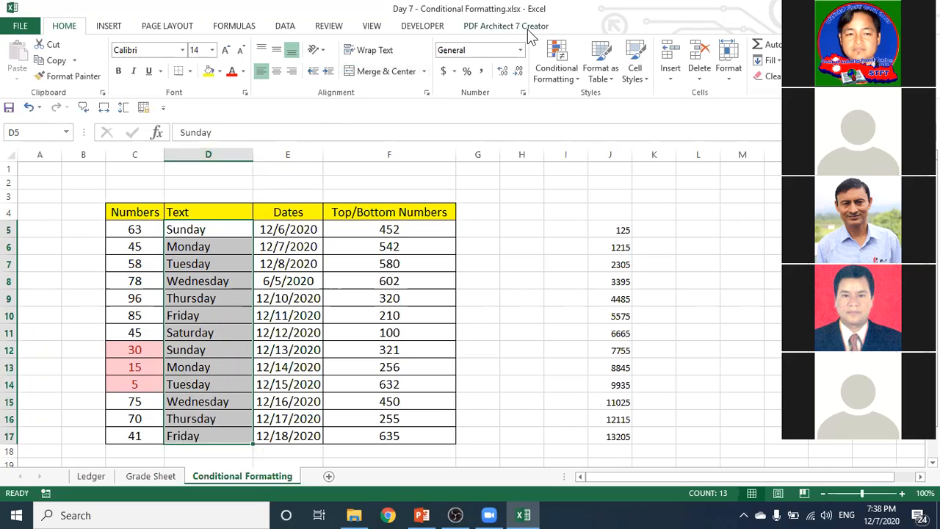
{"action": "left_click", "coordinate": [562, 73]}
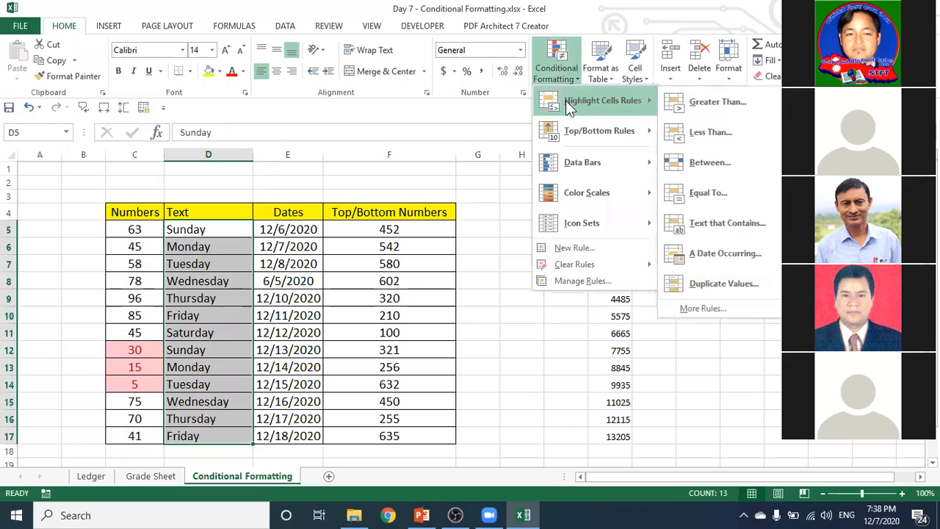
{"action": "left_click", "coordinate": [728, 219]}
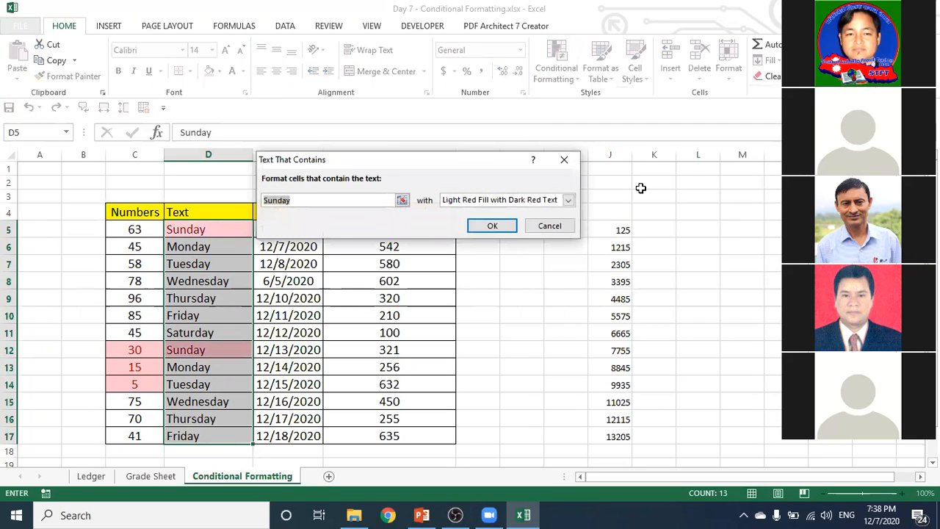
{"action": "left_click", "coordinate": [292, 201]}
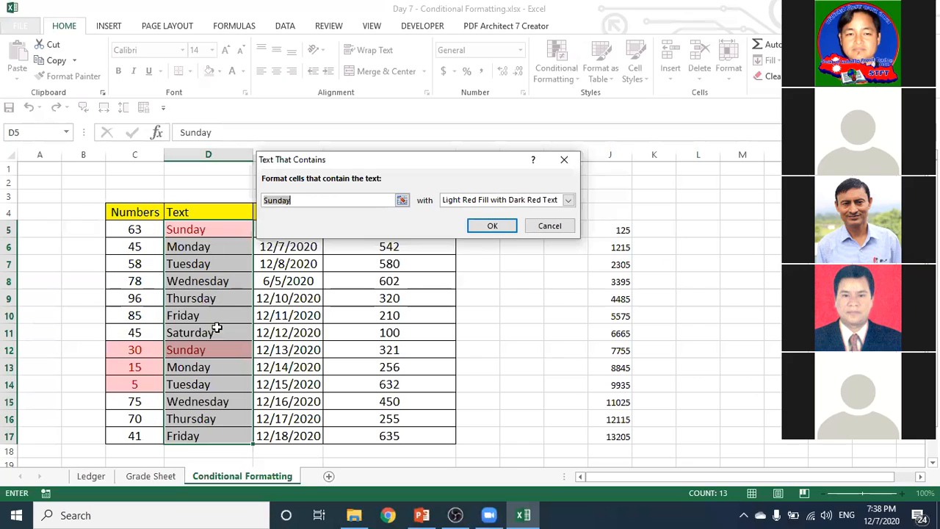
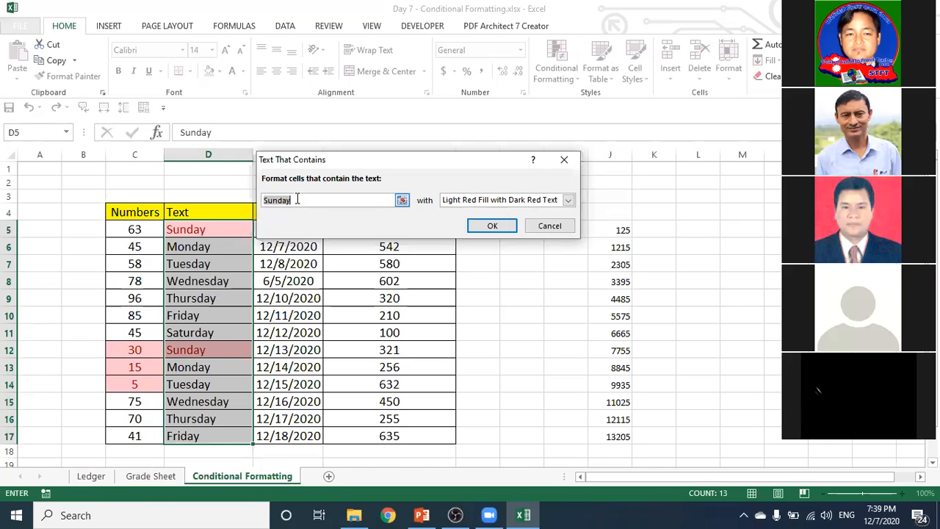
{"action": "type", "text": "monday"}
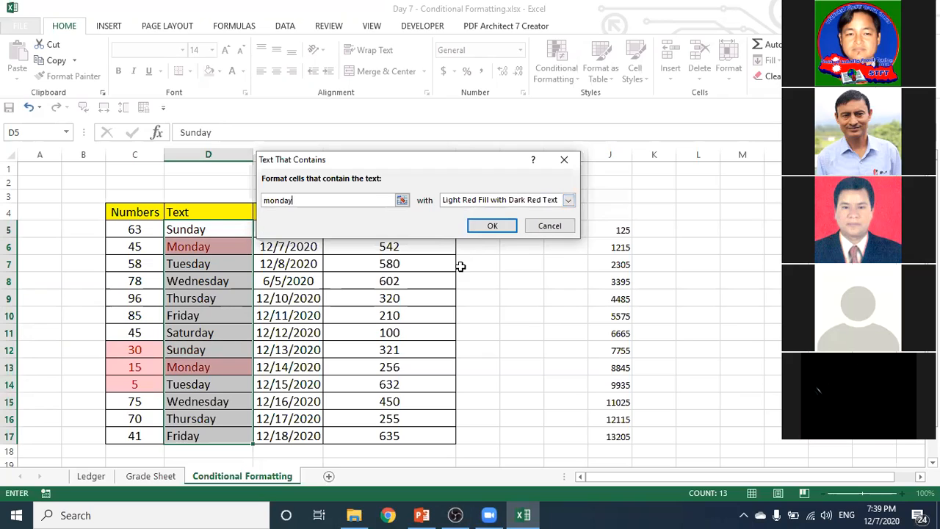
{"action": "left_click", "coordinate": [568, 200]}
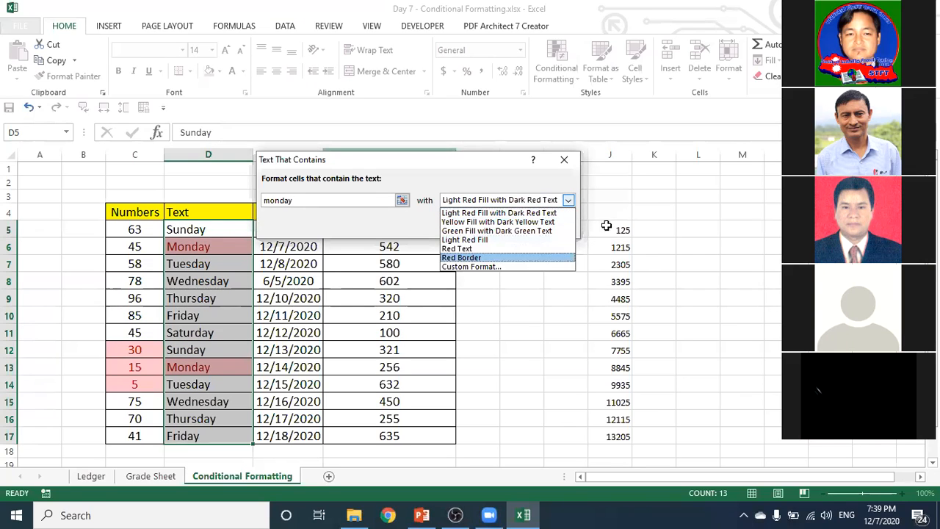
{"action": "left_click", "coordinate": [544, 212]}
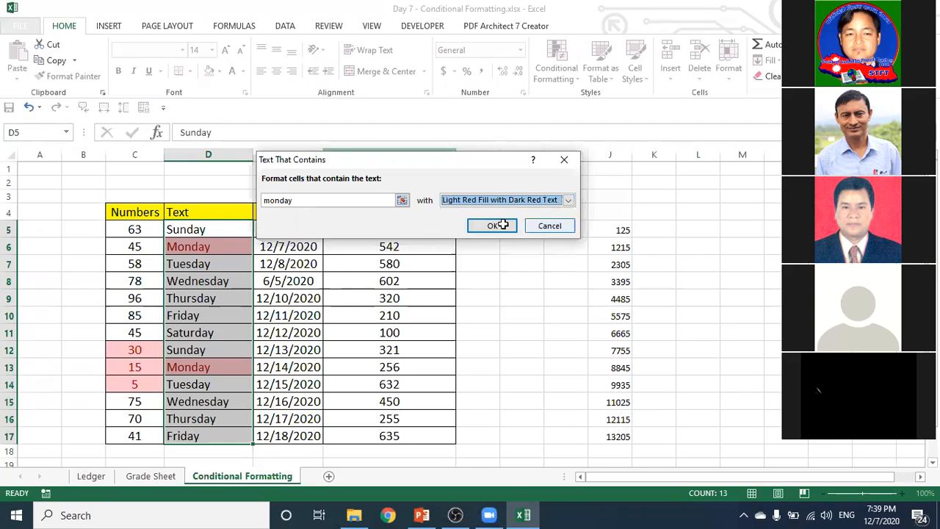
{"action": "left_click", "coordinate": [565, 200]}
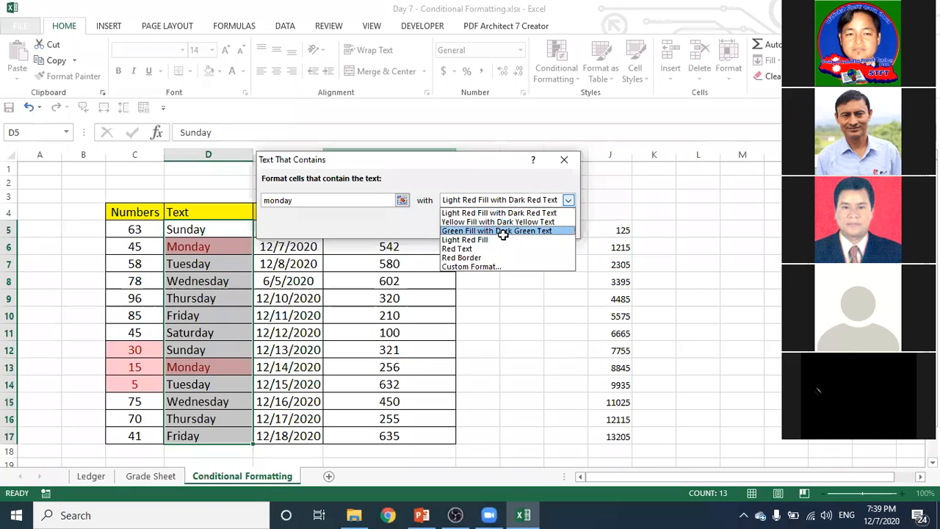
{"action": "left_click", "coordinate": [491, 266]}
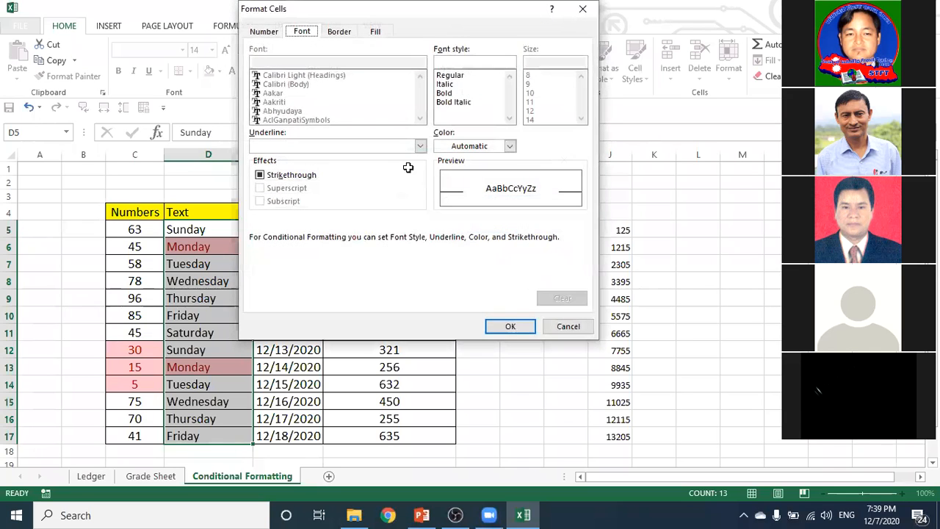
{"action": "left_click", "coordinate": [509, 146]}
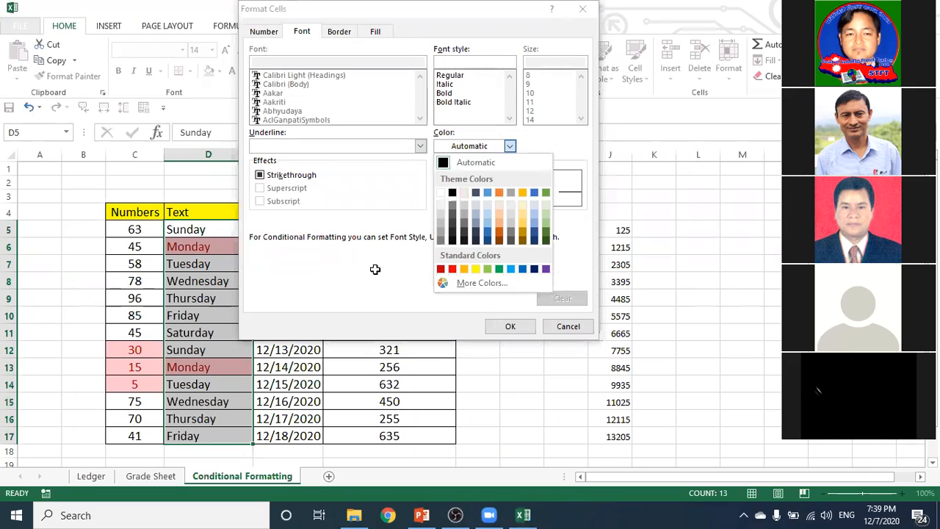
{"action": "left_click", "coordinate": [413, 208]}
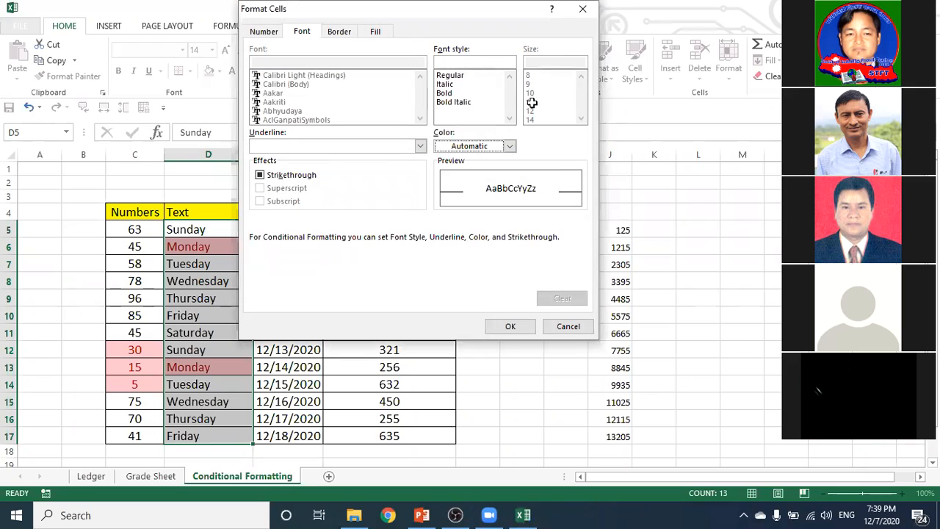
{"action": "left_click", "coordinate": [581, 9]}
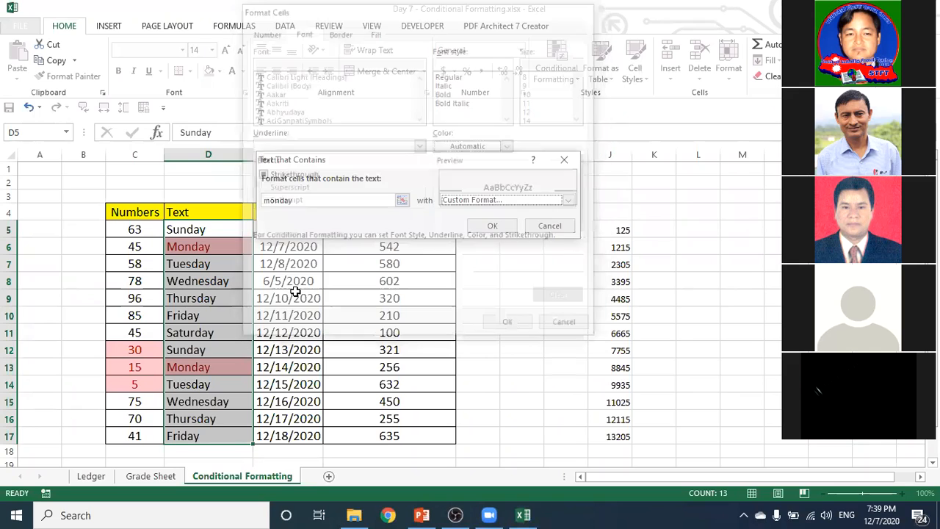
- Apply the "monday" text rule to the Text column and deselect the range
{"action": "left_click", "coordinate": [502, 226]}
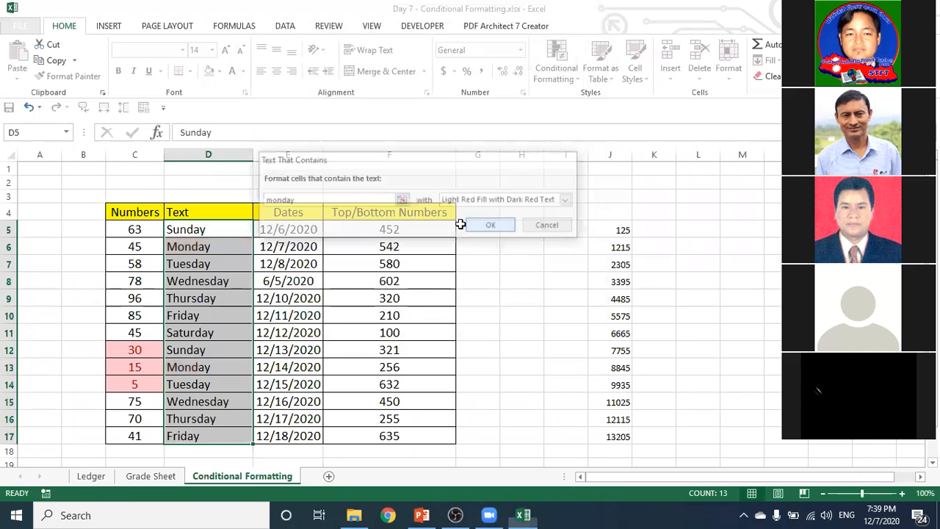
{"action": "left_click", "coordinate": [523, 286]}
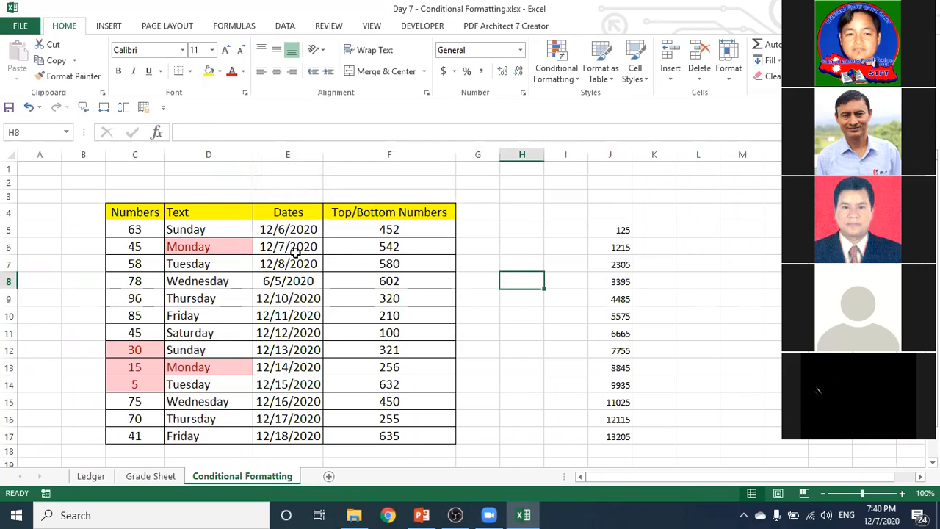
- Try an A Date Occurring rule on E5:E17 for Today with Light Red Fill with Dark Red Text
{"action": "left_click_drag", "start_coordinate": [292, 230], "coordinate": [300, 435]}
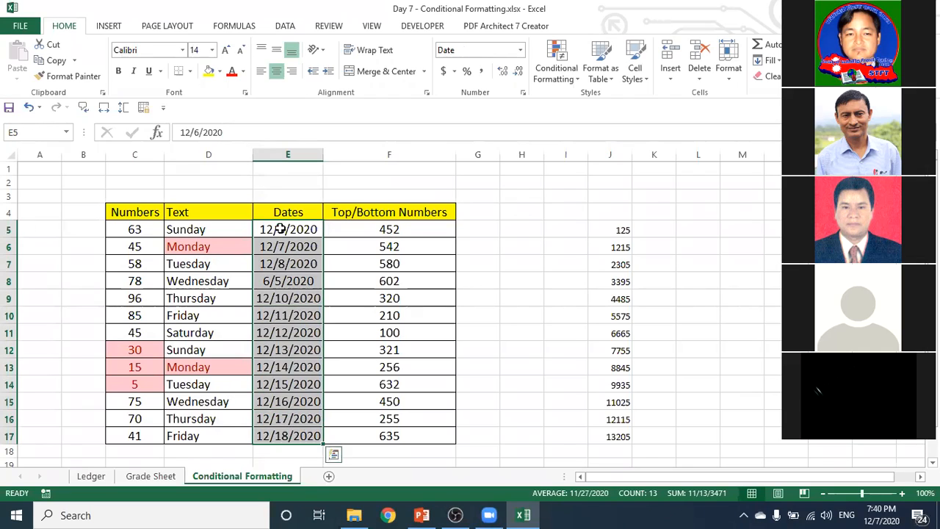
{"action": "left_click", "coordinate": [555, 65]}
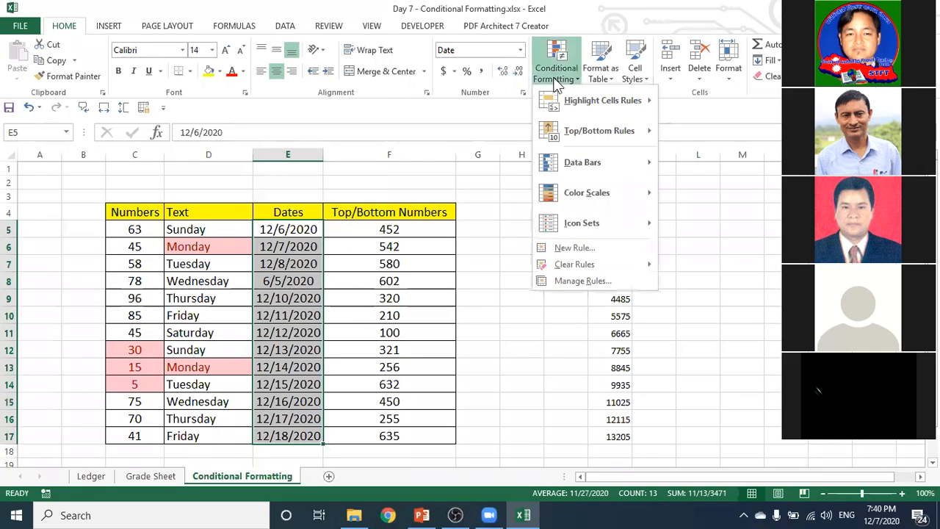
{"action": "mouse_move", "coordinate": [575, 107]}
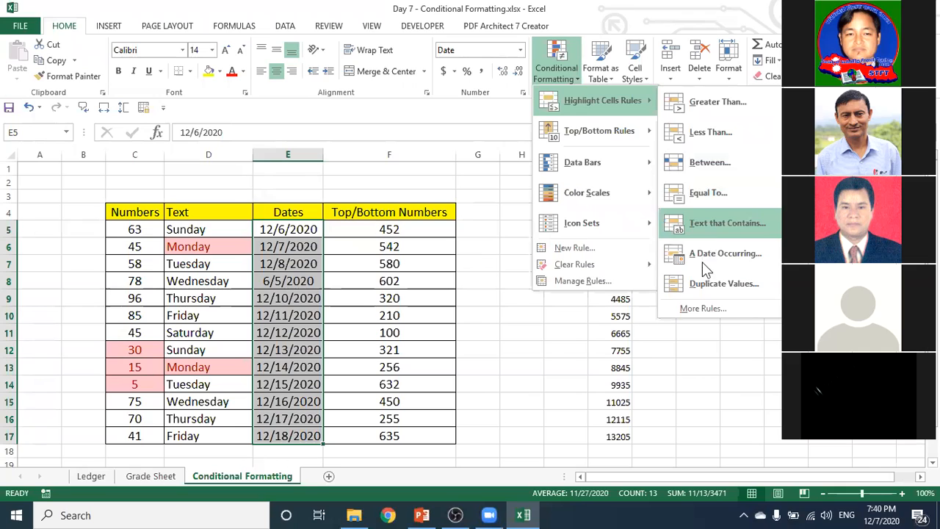
{"action": "key", "text": "Escape"}
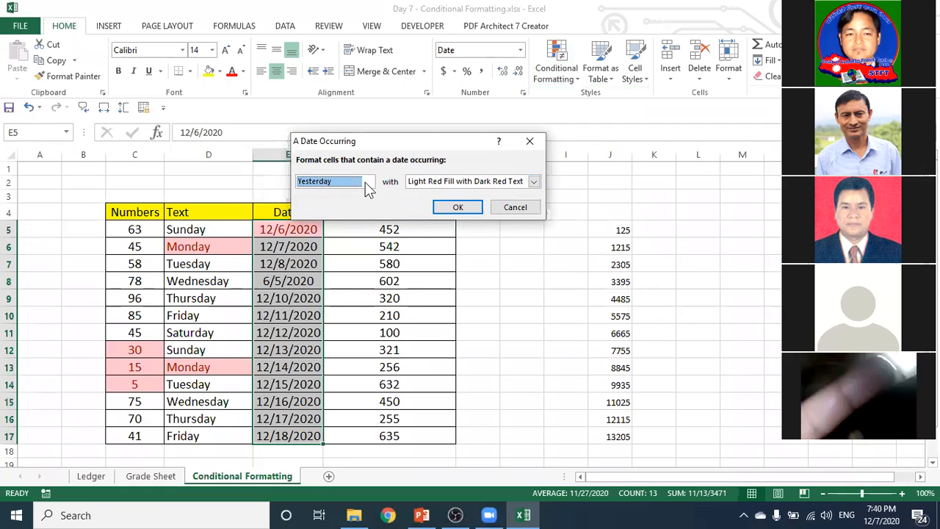
{"action": "left_click", "coordinate": [361, 182]}
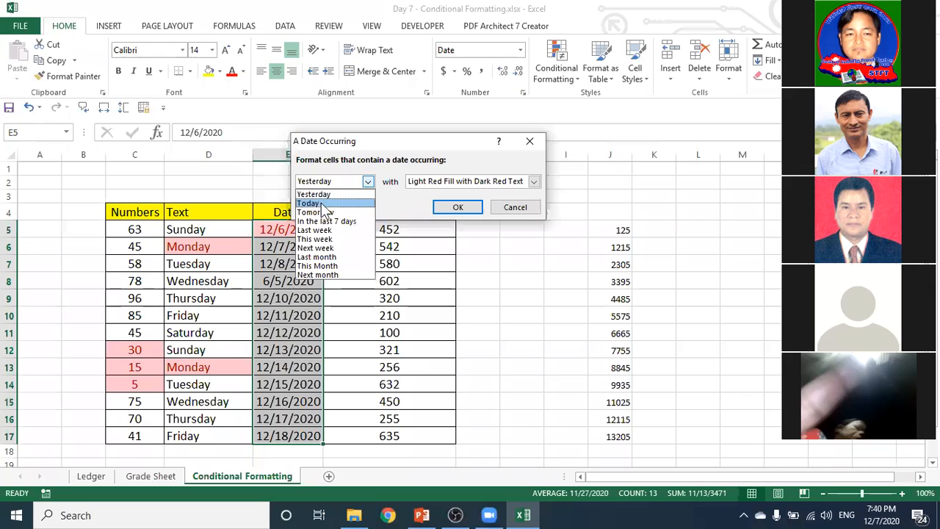
{"action": "left_click", "coordinate": [328, 203]}
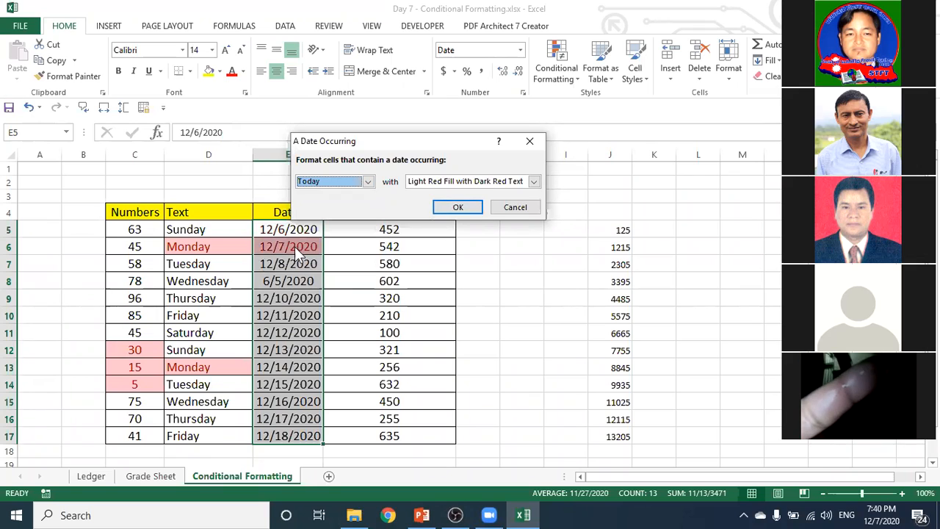
{"action": "left_click", "coordinate": [368, 182]}
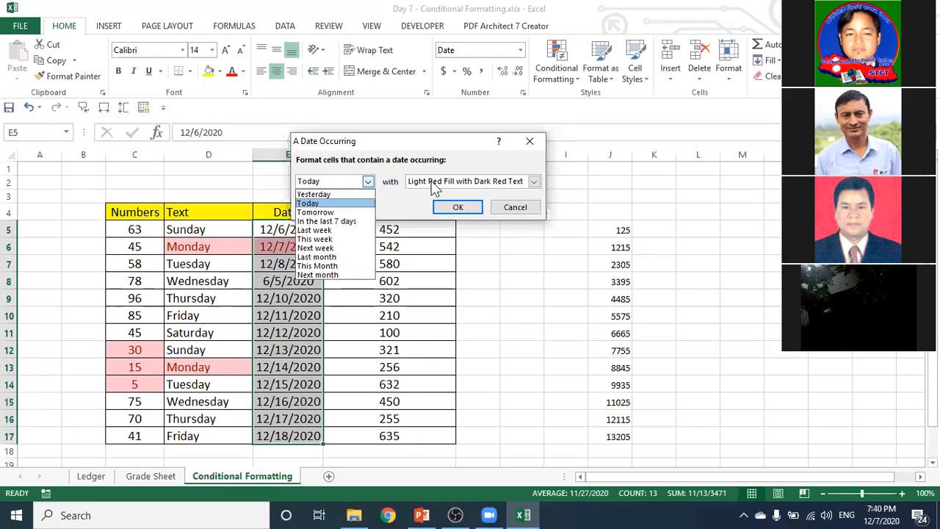
{"action": "left_click", "coordinate": [434, 188]}
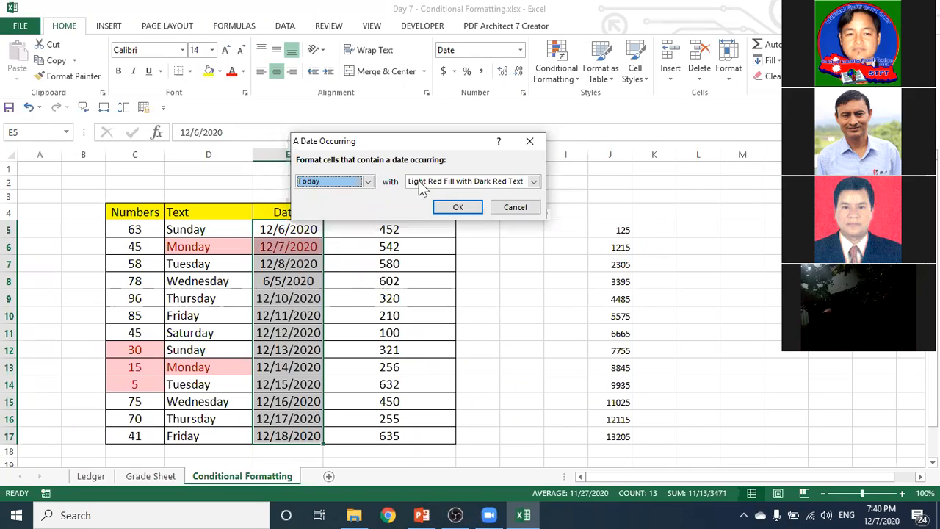
{"action": "left_click", "coordinate": [522, 140]}
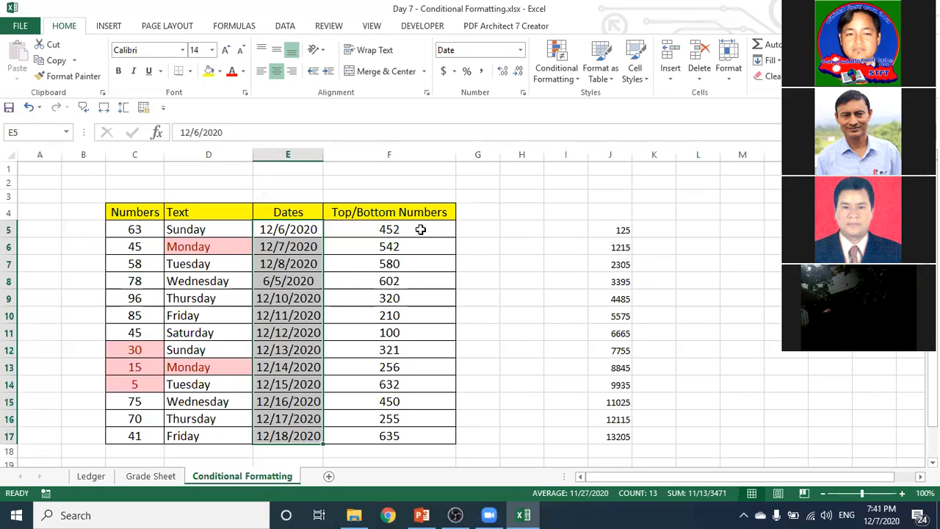
- Highlight the top 3 values in F5:F17 using Light Red Fill with Dark Red Text, and deselect the range
{"action": "left_click_drag", "start_coordinate": [420, 229], "coordinate": [419, 426]}
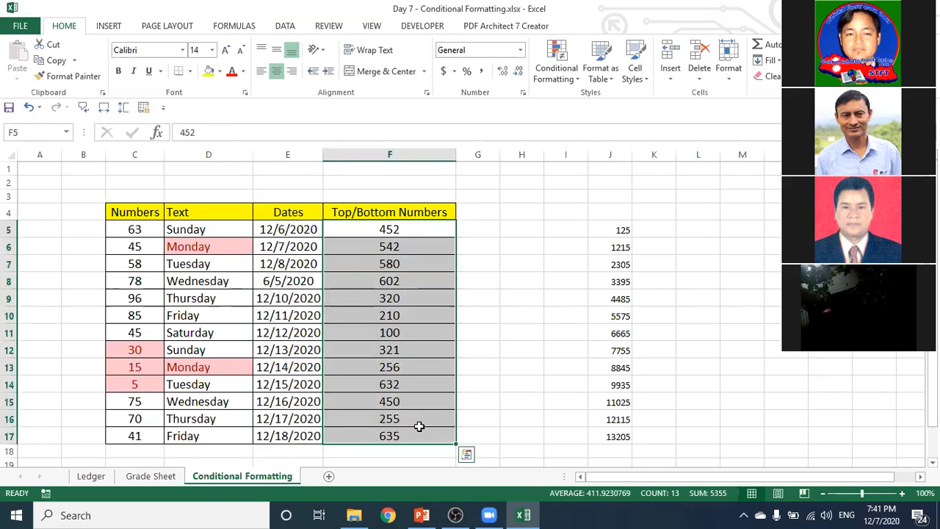
{"action": "left_click", "coordinate": [553, 72]}
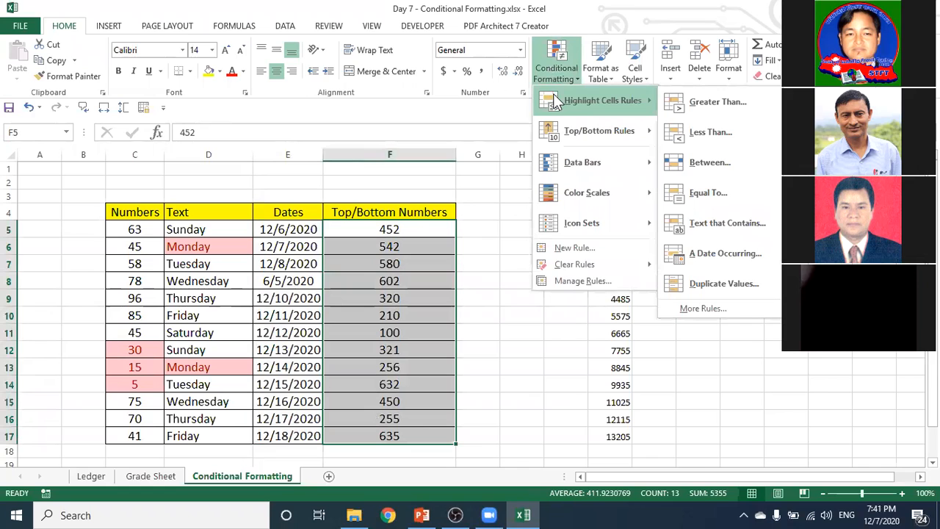
{"action": "mouse_move", "coordinate": [552, 138]}
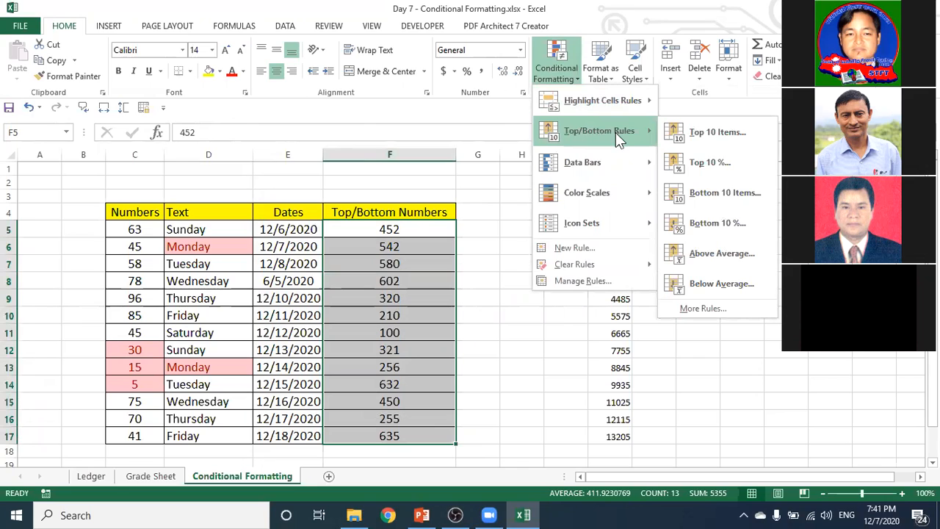
{"action": "left_click", "coordinate": [723, 133]}
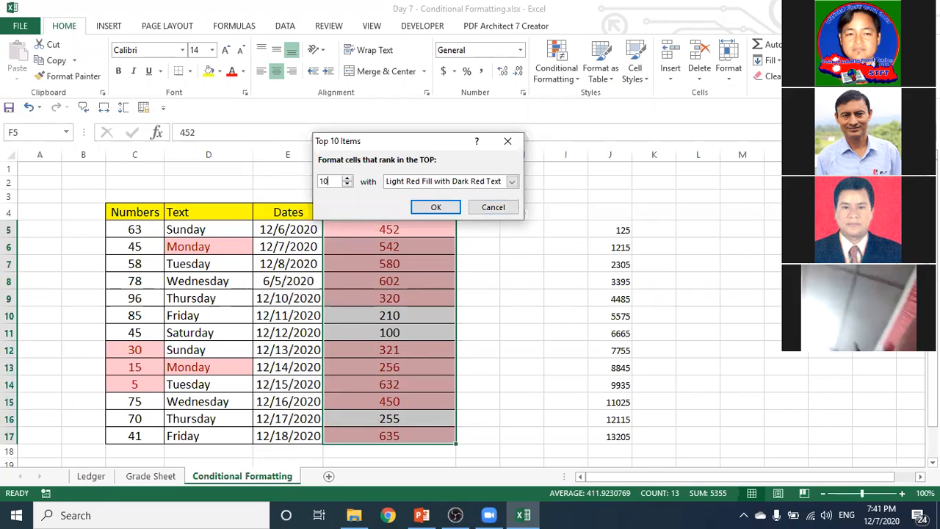
{"action": "key", "text": "BackSpace"}
{"action": "key", "text": "BackSpace"}
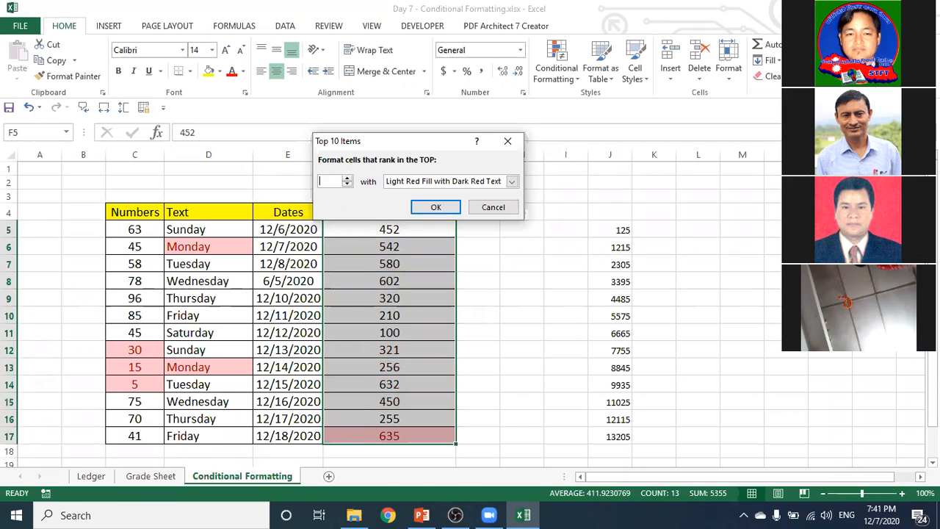
{"action": "type", "text": "3"}
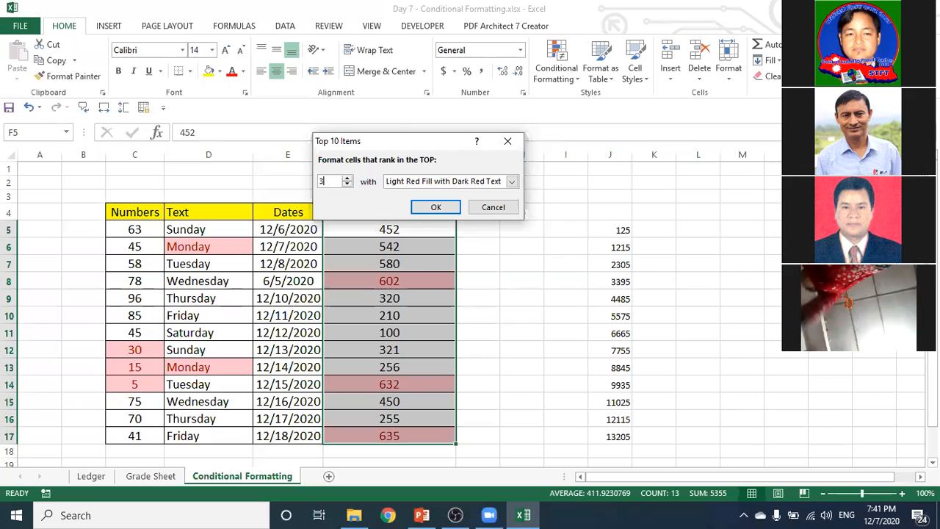
{"action": "key", "text": "Return"}
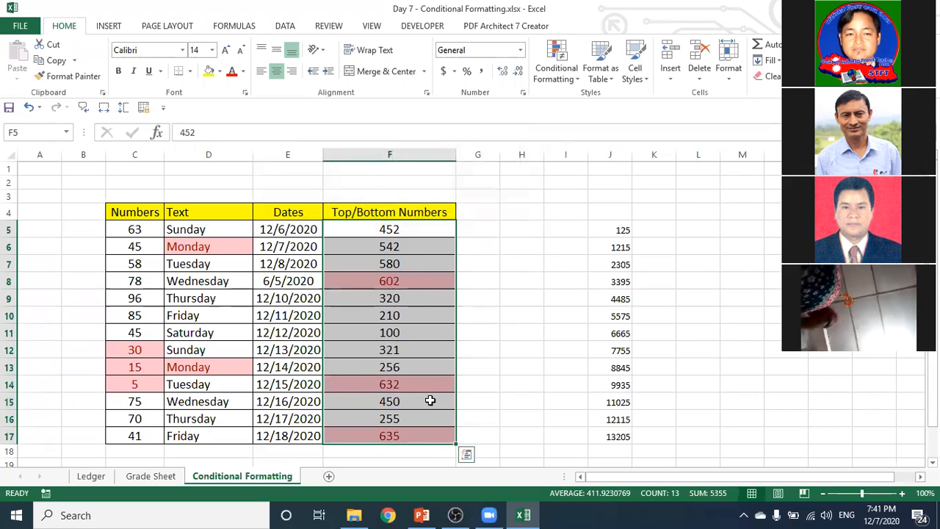
{"action": "left_click", "coordinate": [481, 388]}
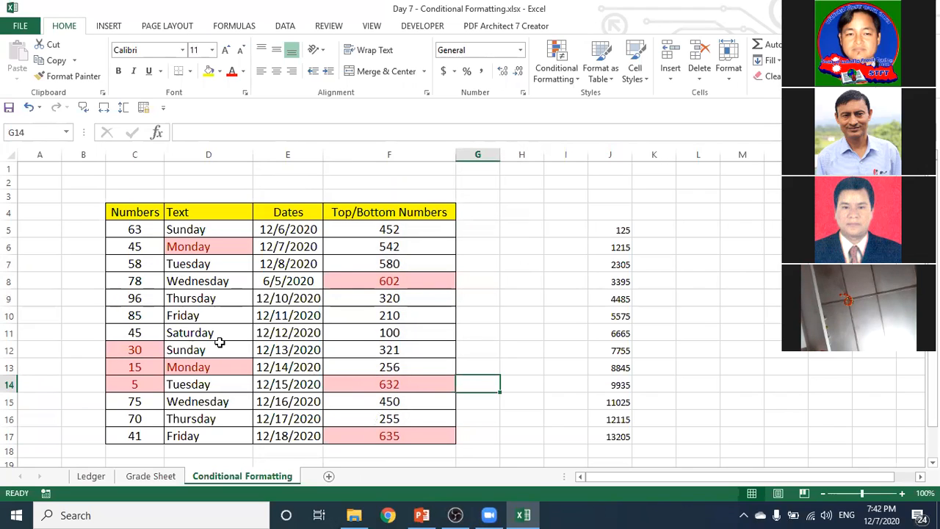
- Clear the conditional formatting rules from the entire sheet
{"action": "left_click", "coordinate": [430, 314]}
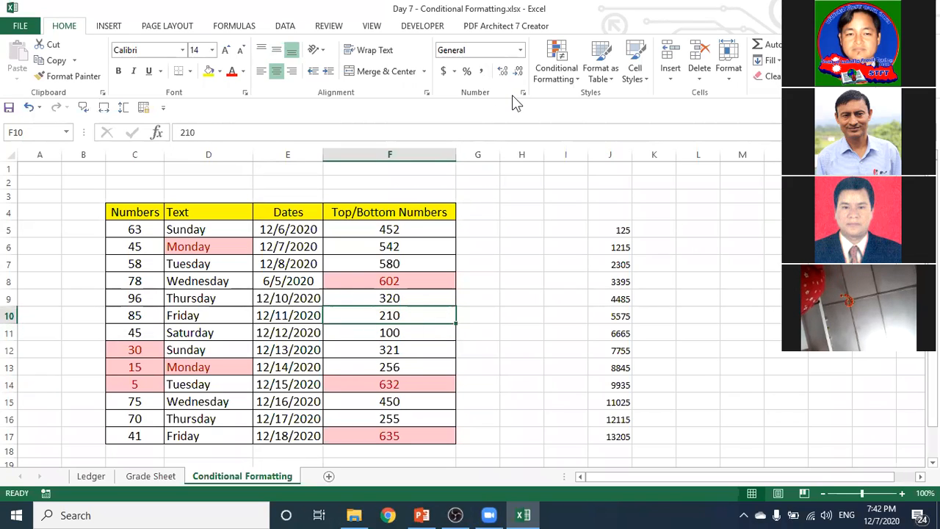
{"action": "left_click", "coordinate": [564, 76]}
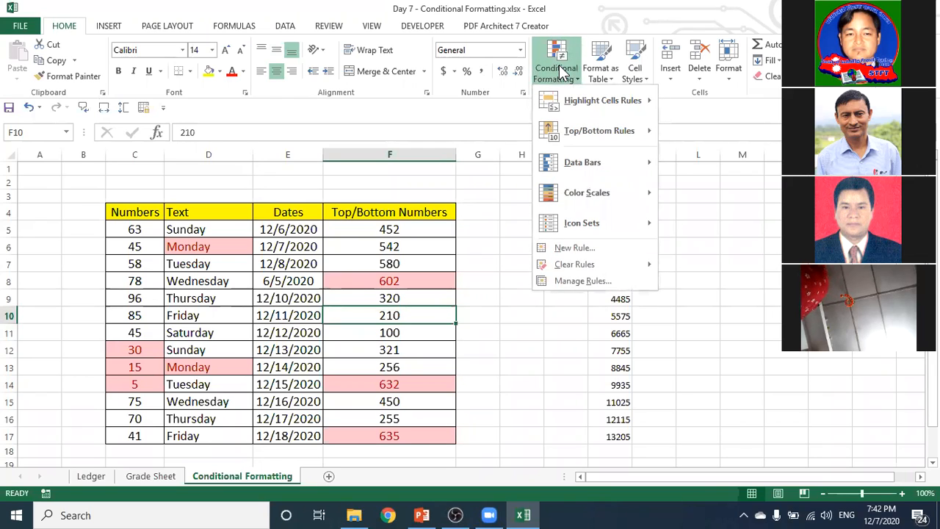
{"action": "mouse_move", "coordinate": [550, 266]}
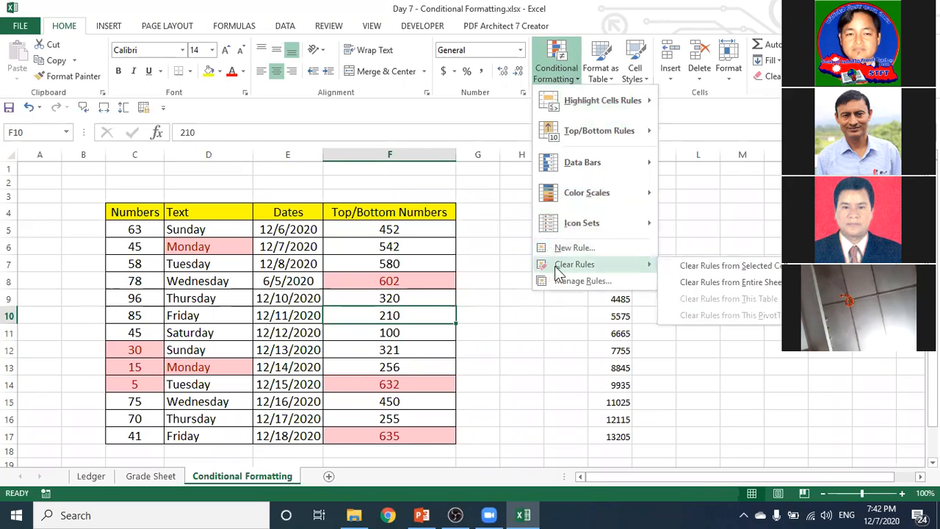
{"action": "left_click", "coordinate": [743, 286]}
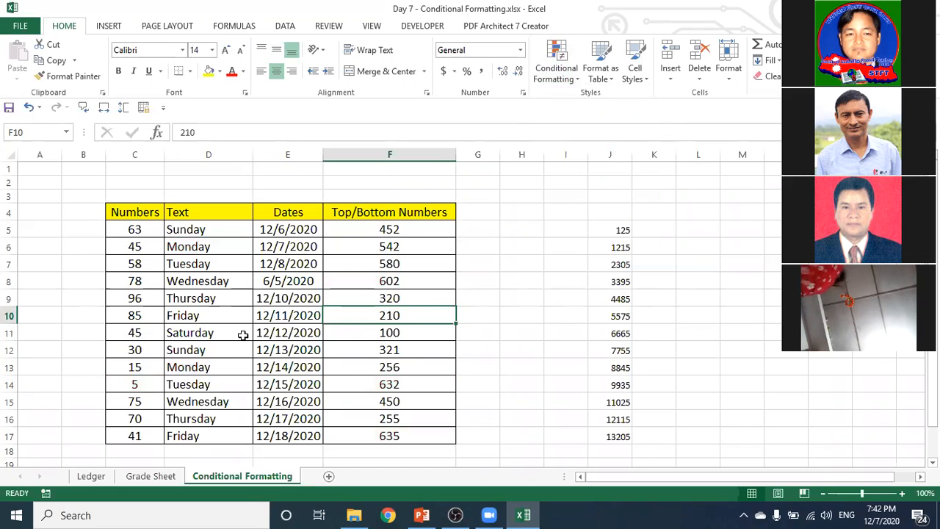
{"action": "left_click", "coordinate": [481, 318]}
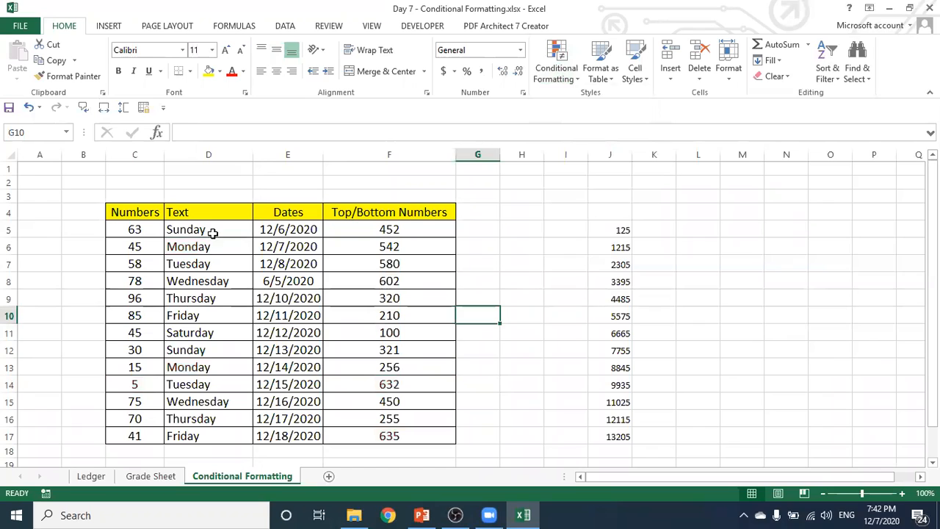
- Highlight the duplicate values in D5:D17 using Light Red Fill with Dark Red Text, and deselect the range
{"action": "left_click_drag", "start_coordinate": [217, 230], "coordinate": [219, 432]}
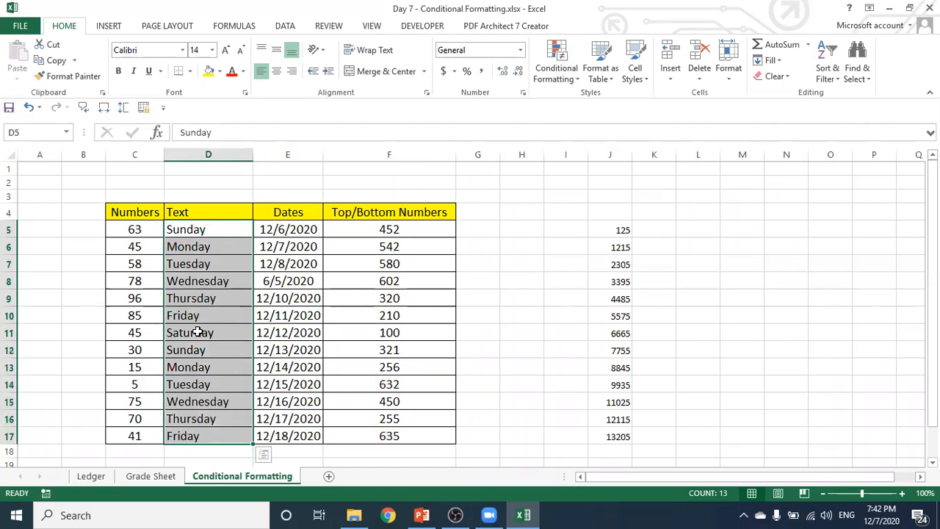
{"action": "left_click", "coordinate": [557, 72]}
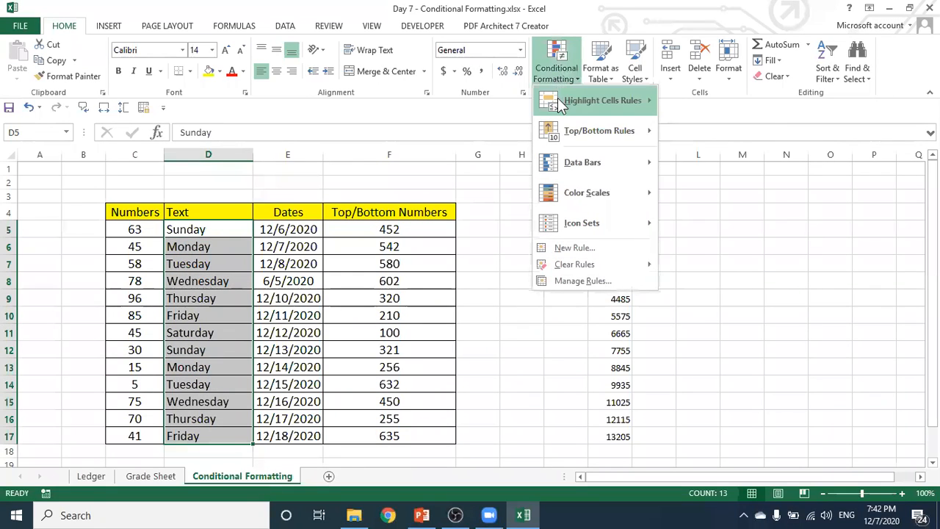
{"action": "mouse_move", "coordinate": [604, 100]}
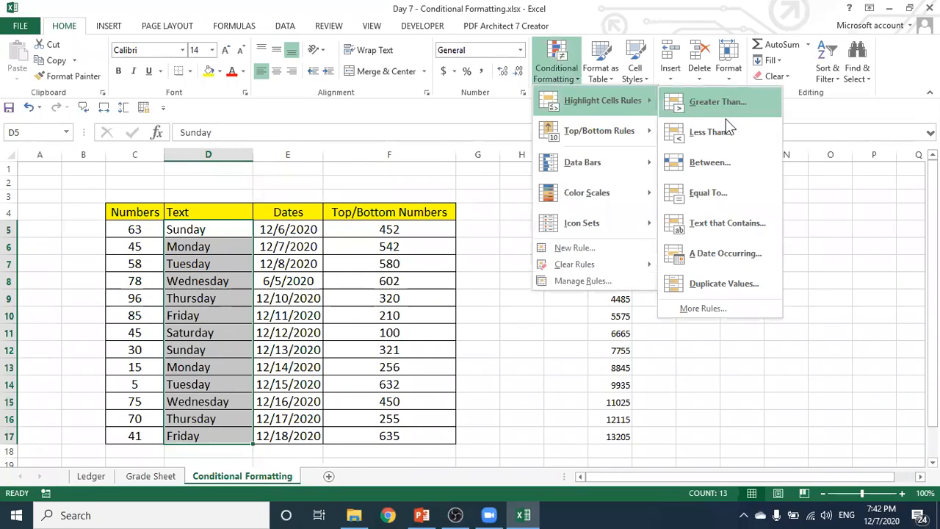
{"action": "left_click", "coordinate": [723, 272]}
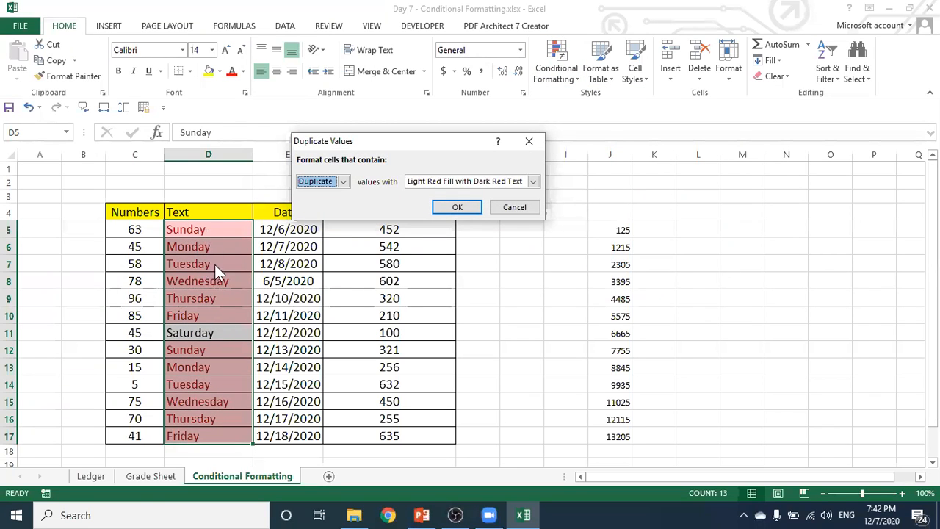
{"action": "left_click", "coordinate": [457, 207]}
{"action": "left_click", "coordinate": [495, 291]}
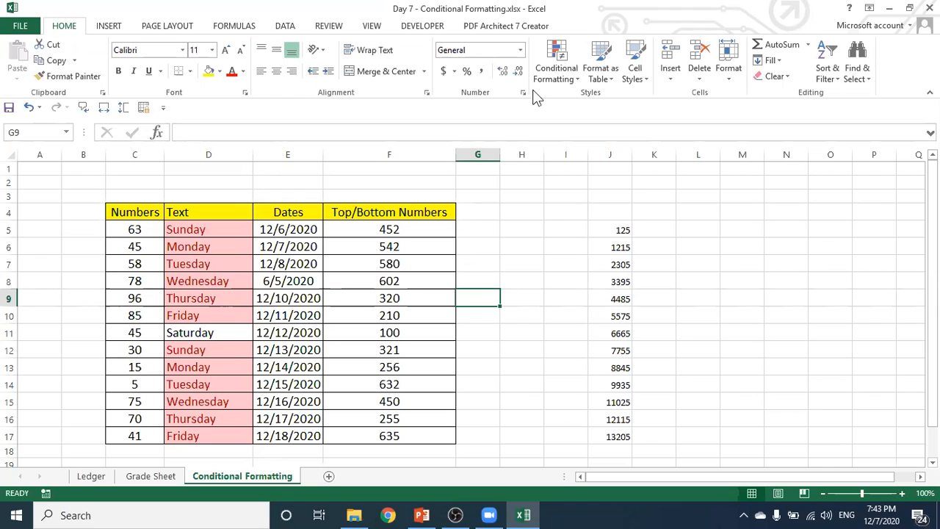
- Remove the duplicate highlighting by clearing the conditional formatting rules from the entire sheet
{"action": "left_click", "coordinate": [557, 62]}
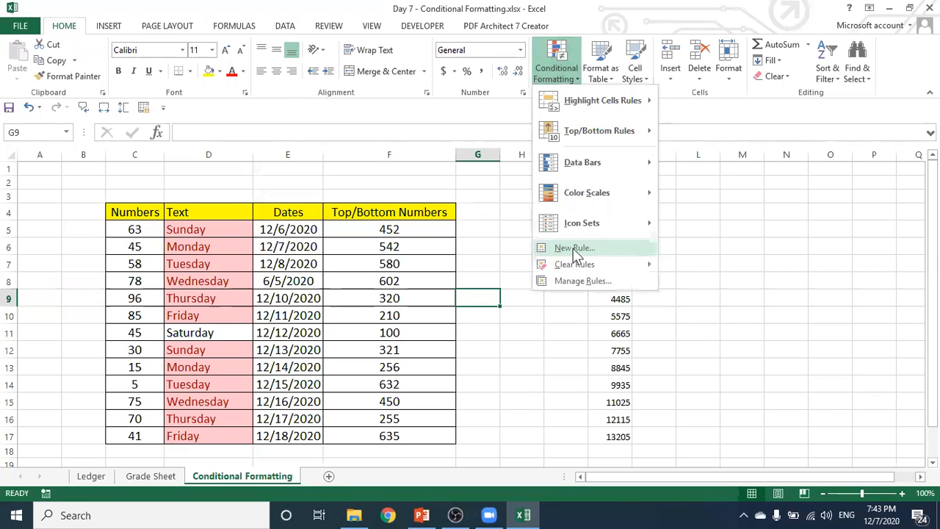
{"action": "mouse_move", "coordinate": [573, 265]}
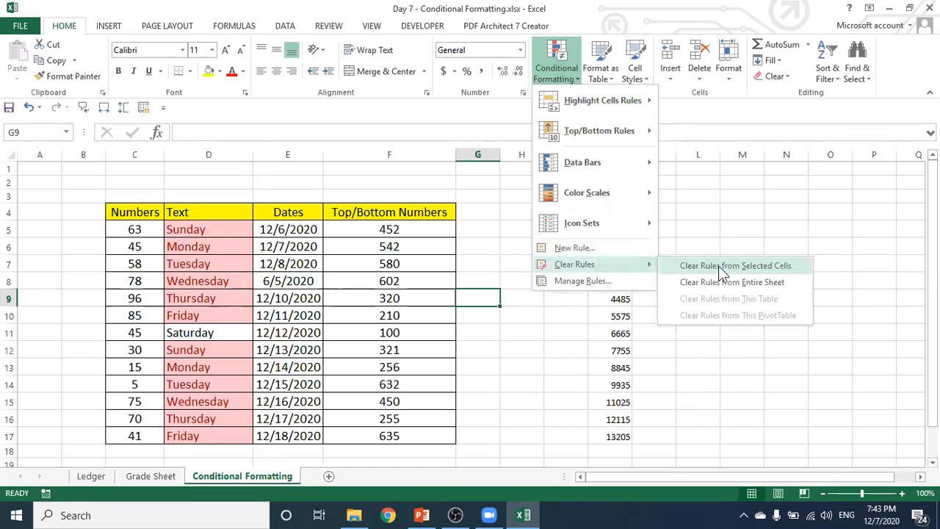
{"action": "left_click", "coordinate": [733, 280]}
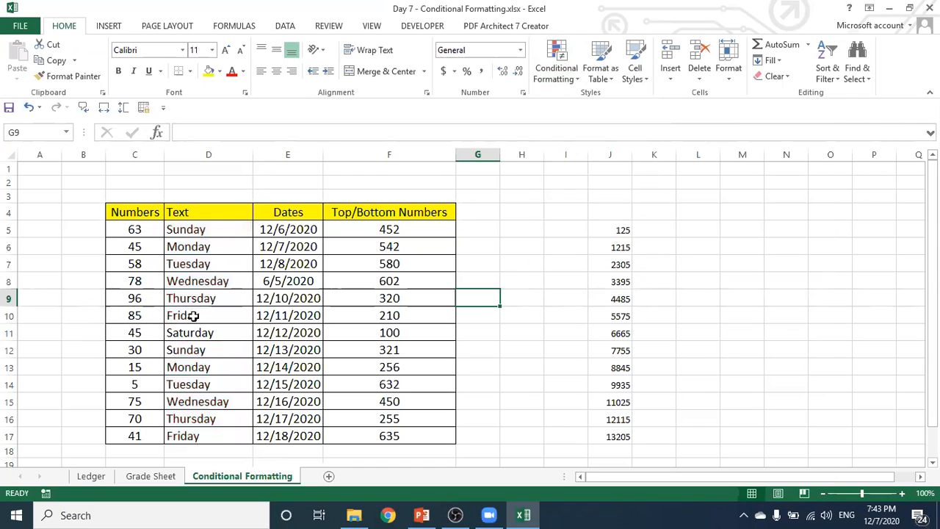
- Set up a Duplicate Values rule on D5:D17 and set it to format Unique values with Light Red Fill with Dark Red Text
{"action": "left_click_drag", "start_coordinate": [213, 229], "coordinate": [214, 436]}
{"action": "left_click", "coordinate": [556, 73]}
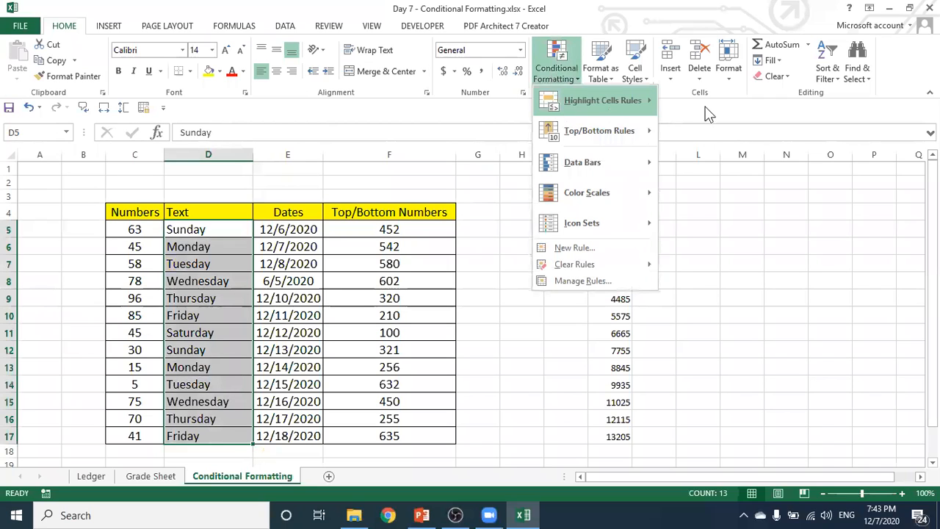
{"action": "mouse_move", "coordinate": [554, 108]}
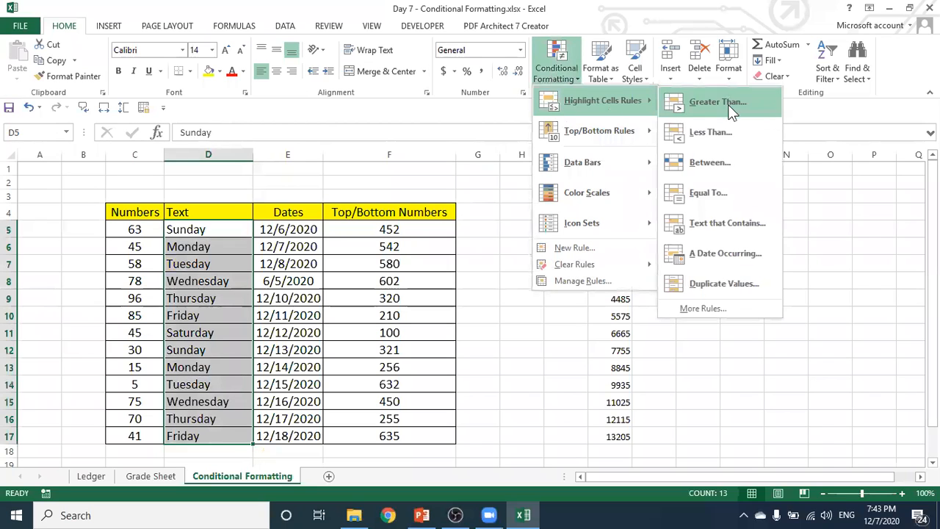
{"action": "left_click", "coordinate": [720, 282]}
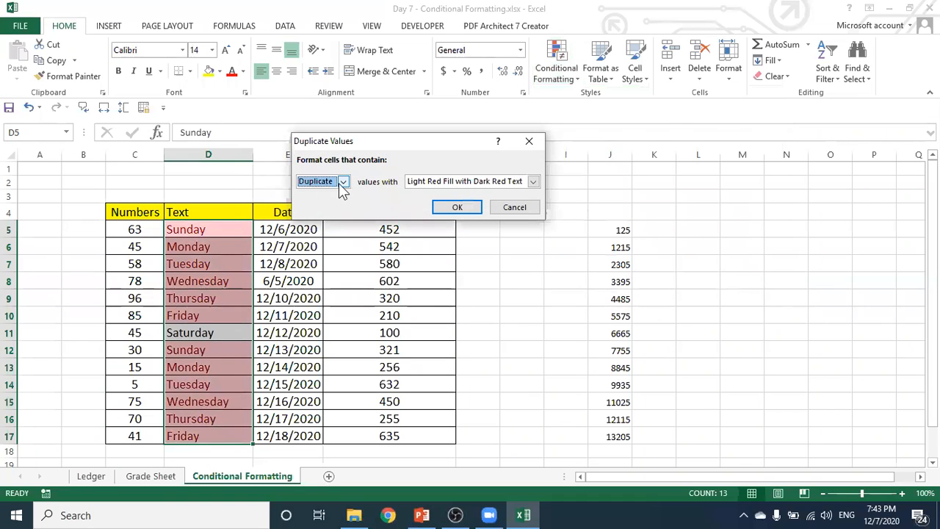
{"action": "left_click", "coordinate": [343, 184]}
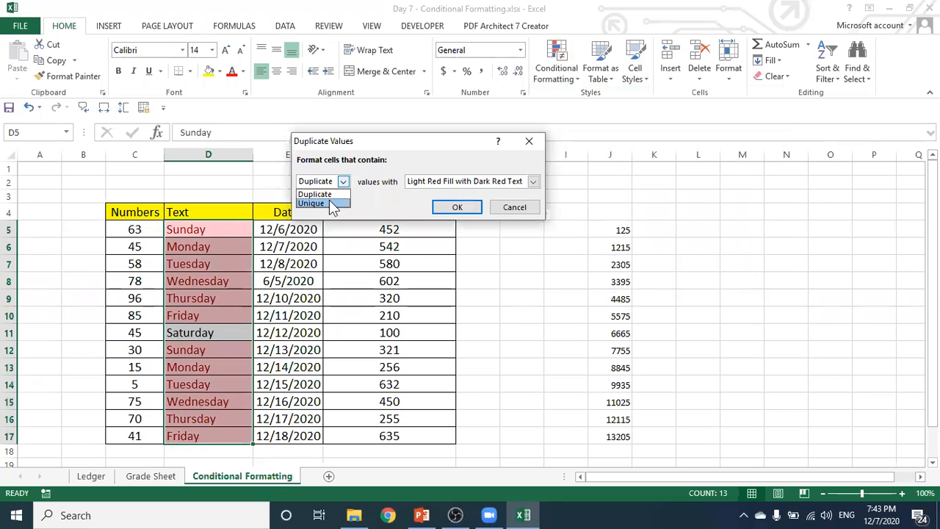
{"action": "left_click", "coordinate": [329, 203]}
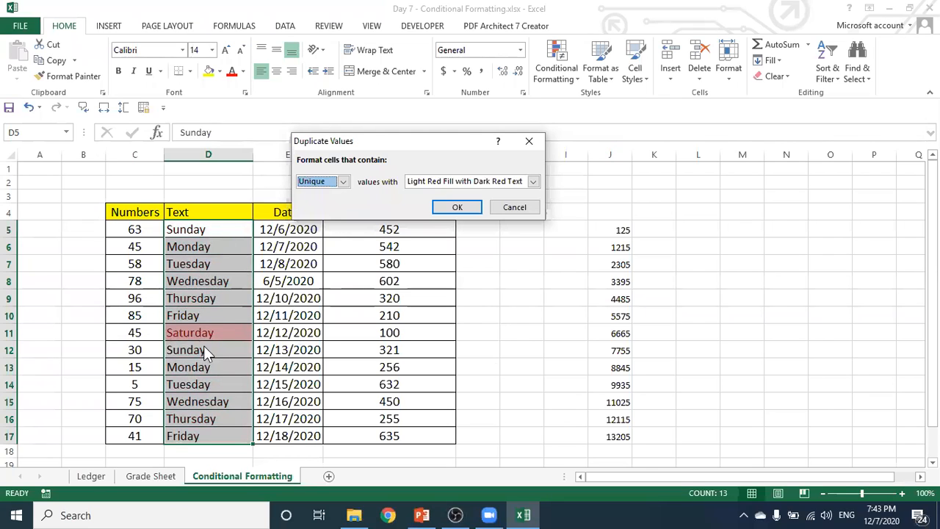
- Switch the rule on the Text column to Duplicate and back to Unique to compare the two previews
{"action": "left_click", "coordinate": [343, 182]}
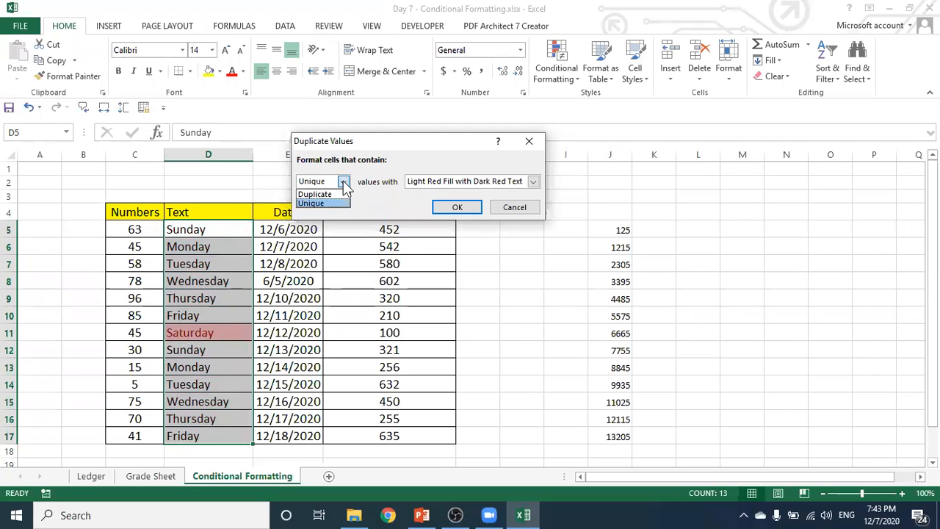
{"action": "left_click", "coordinate": [323, 194]}
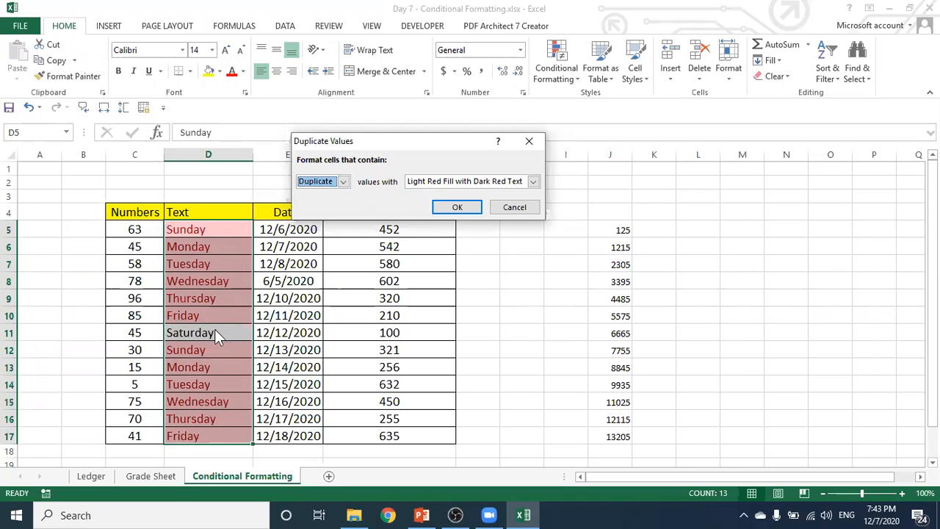
{"action": "left_click", "coordinate": [342, 182]}
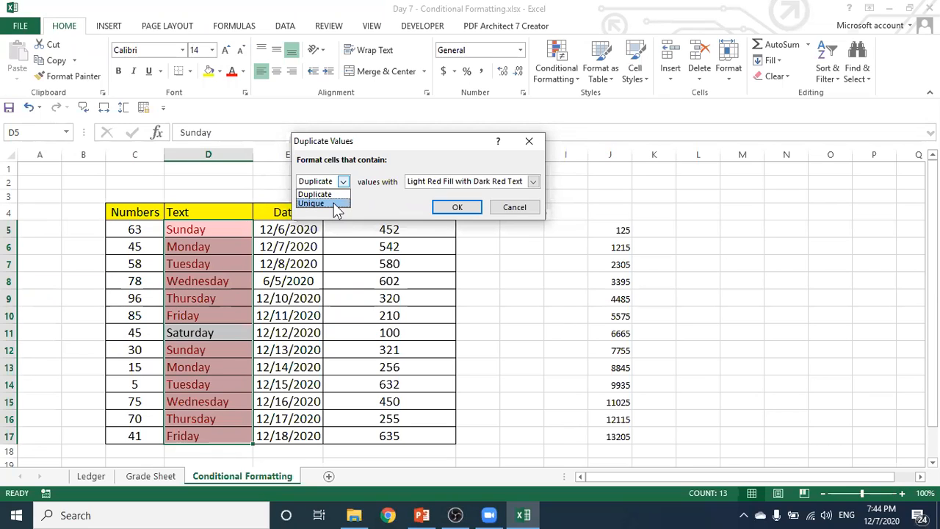
{"action": "left_click", "coordinate": [323, 203]}
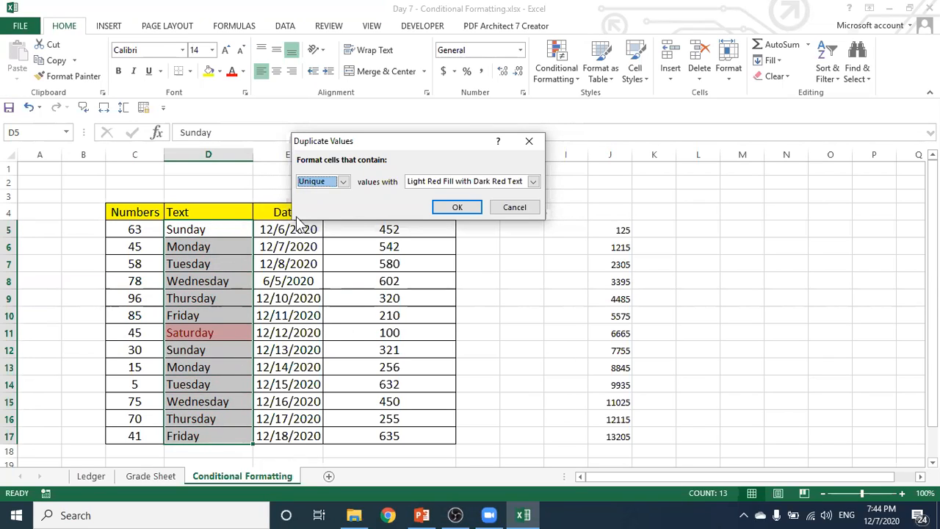
- Set the rule on the Text column to Duplicate values, apply it and deselect the range
{"action": "left_click", "coordinate": [343, 182]}
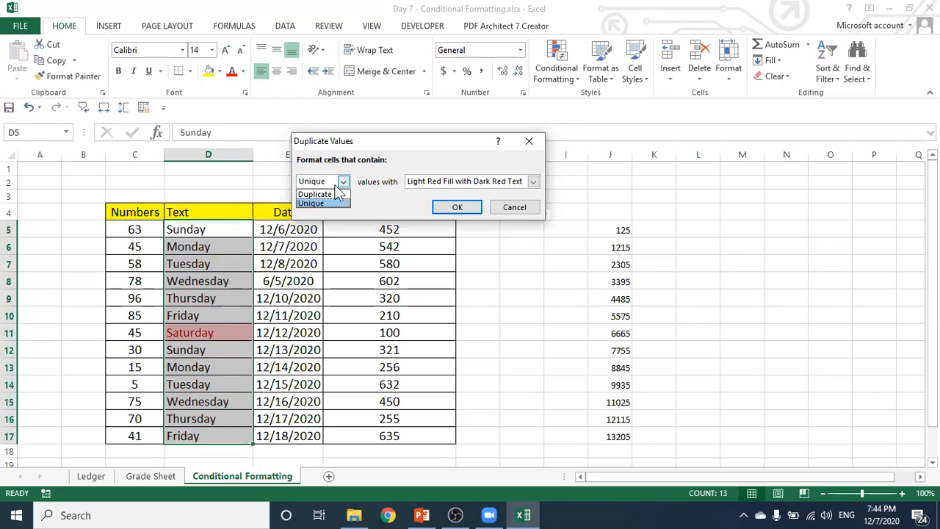
{"action": "left_click", "coordinate": [327, 196]}
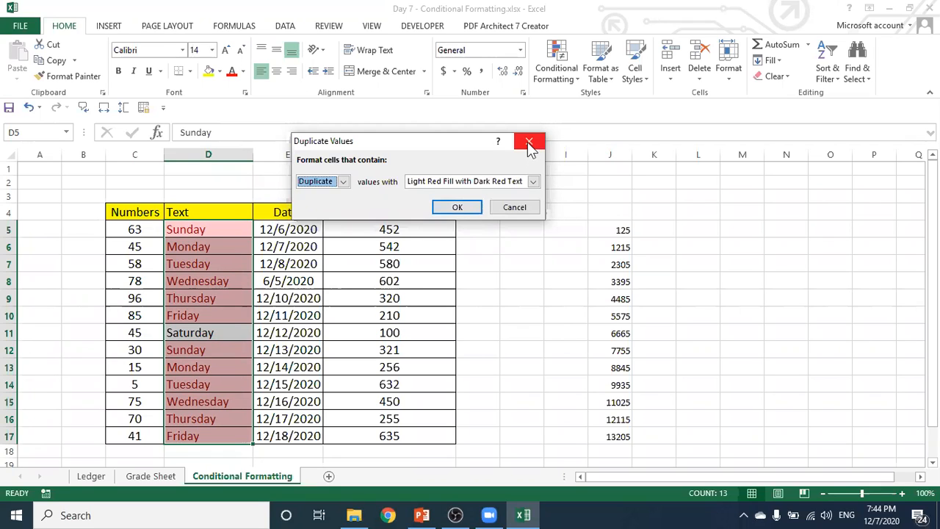
{"action": "left_click", "coordinate": [474, 210]}
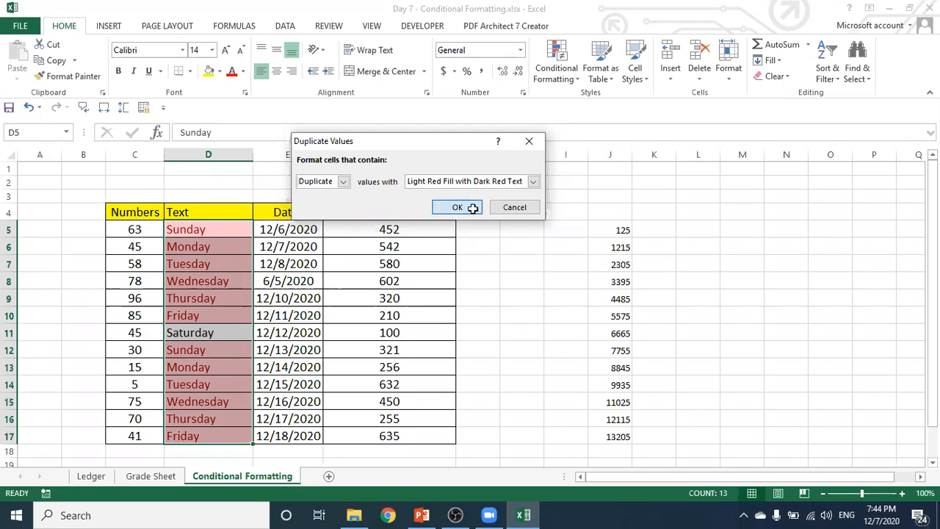
{"action": "left_click", "coordinate": [499, 337]}
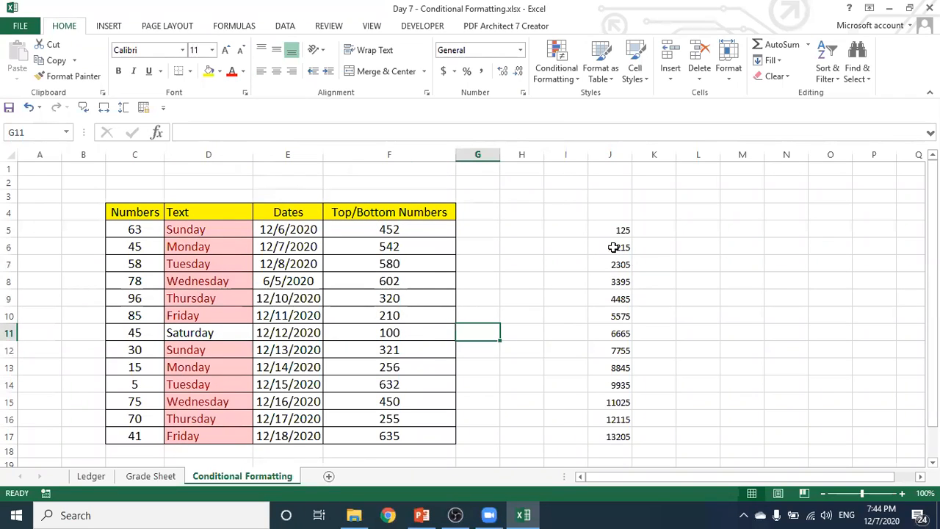
- Apply blue gradient-fill data bars to the values in J5:J17 and deselect the range
{"action": "left_click_drag", "start_coordinate": [599, 230], "coordinate": [616, 437]}
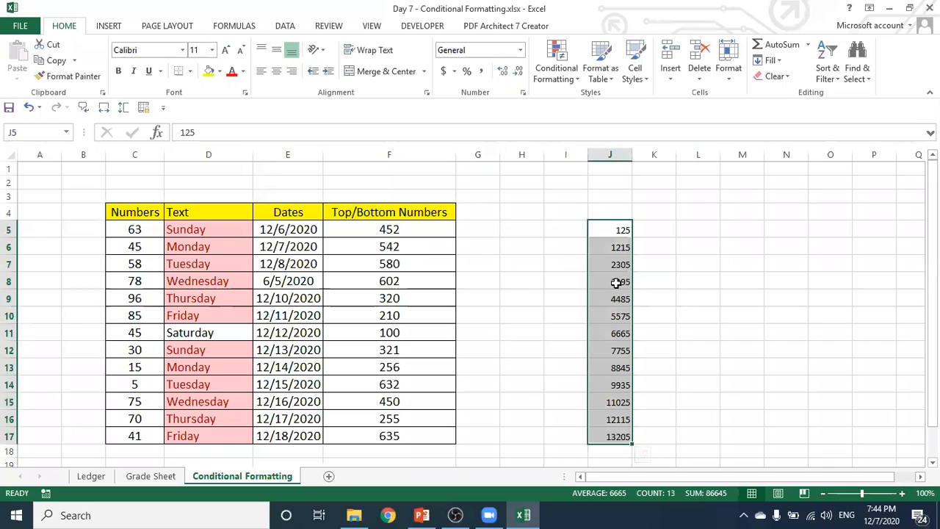
{"action": "left_click", "coordinate": [560, 73]}
{"action": "mouse_move", "coordinate": [557, 188]}
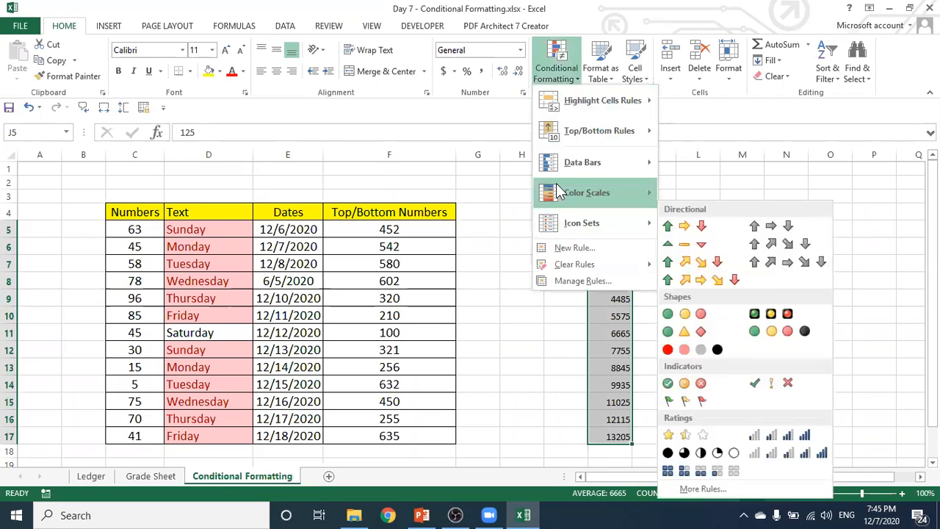
{"action": "mouse_move", "coordinate": [547, 227]}
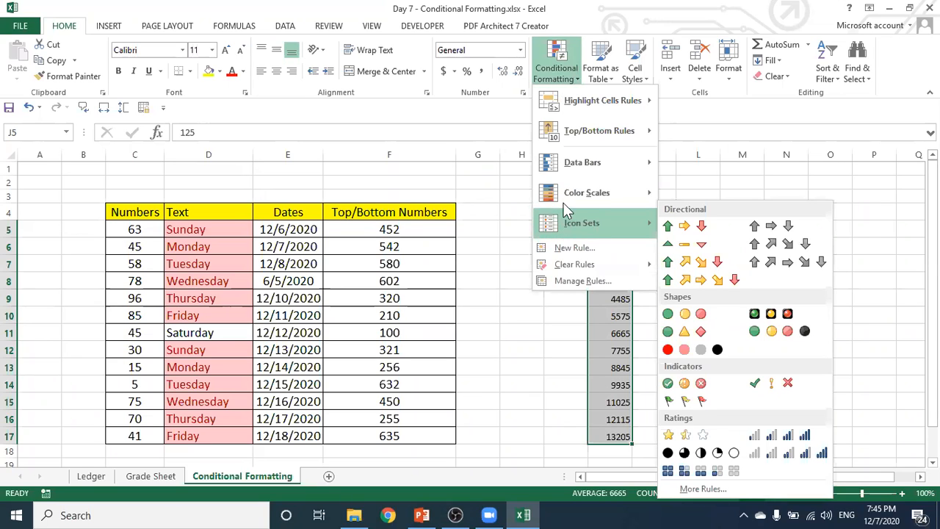
{"action": "mouse_move", "coordinate": [567, 167]}
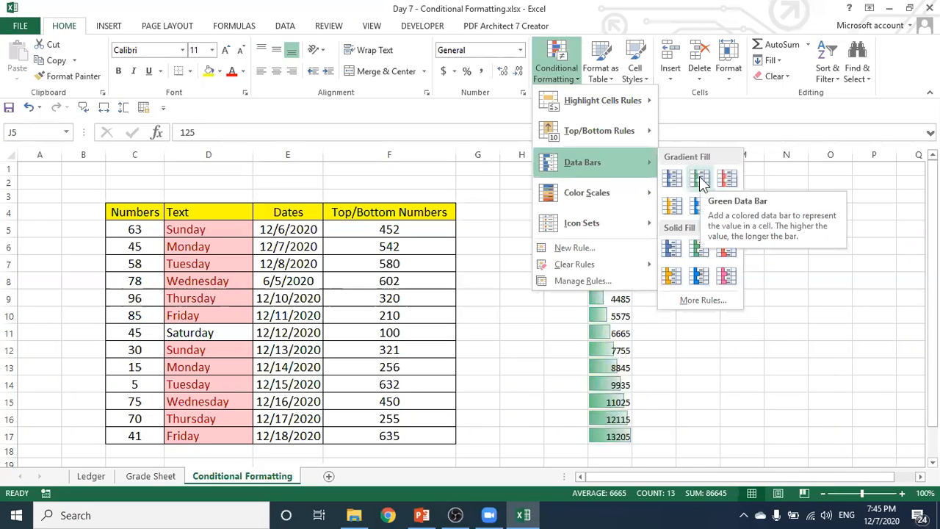
{"action": "left_click", "coordinate": [675, 178]}
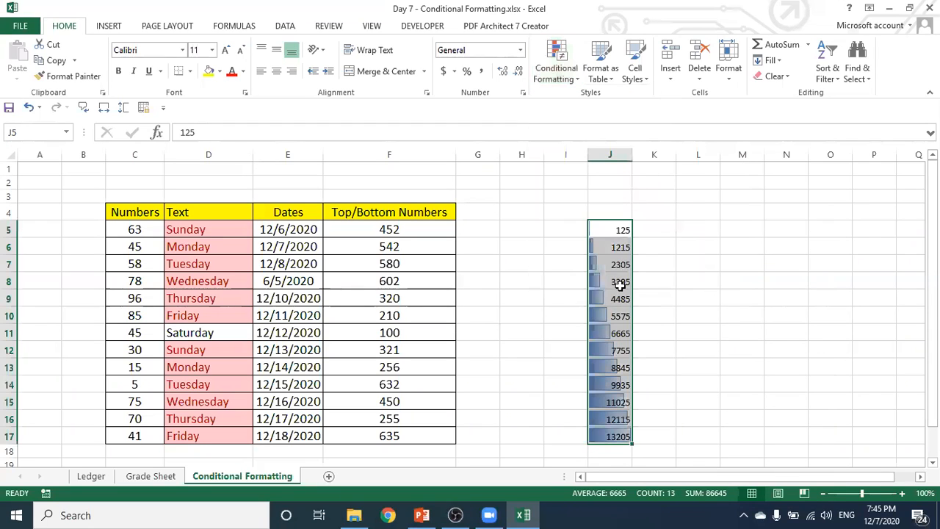
{"action": "left_click", "coordinate": [696, 353]}
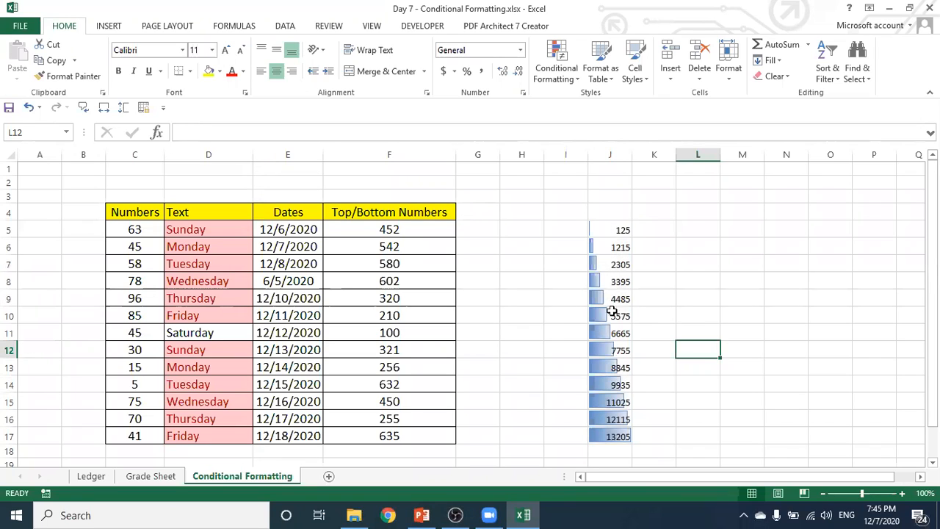
{"action": "left_click", "coordinate": [650, 316]}
{"action": "left_click", "coordinate": [651, 298]}
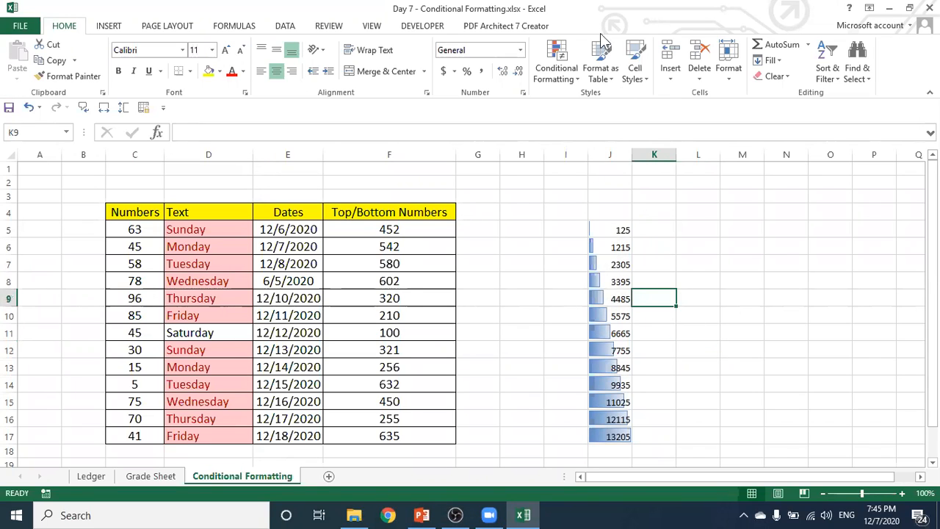
- Clear the conditional formatting rules from the entire sheet
{"action": "left_click", "coordinate": [552, 64]}
{"action": "mouse_move", "coordinate": [564, 270]}
{"action": "left_click", "coordinate": [750, 282]}
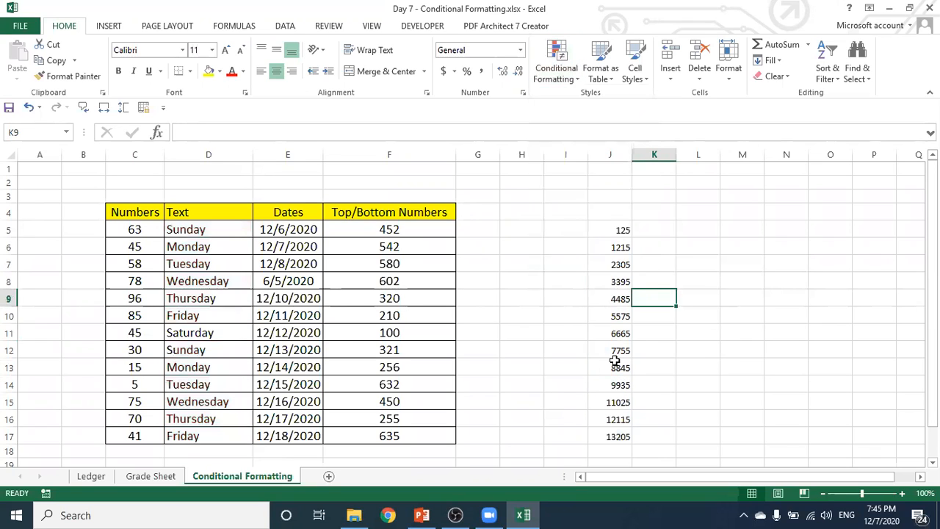
- Apply the four-bar ratings icon set to the values in J5:J17 and deselect the range
{"action": "left_click_drag", "start_coordinate": [604, 230], "coordinate": [609, 435]}
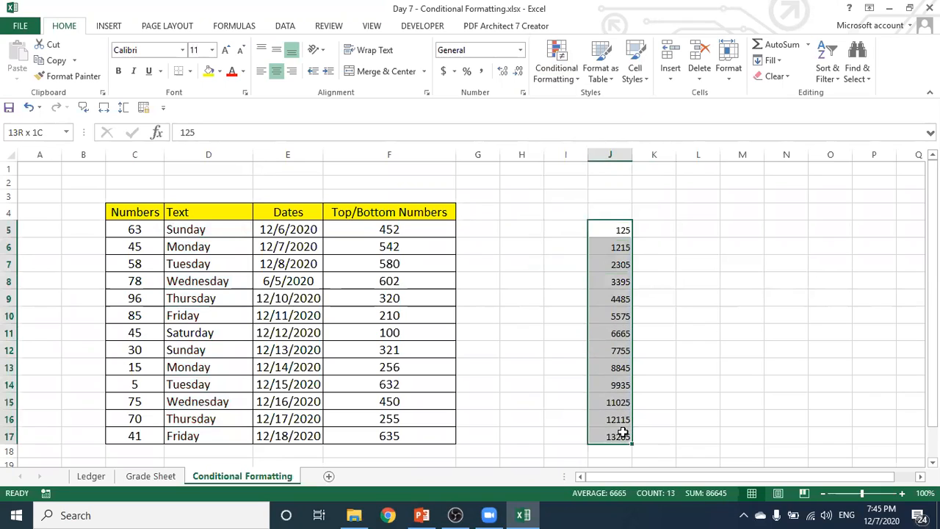
{"action": "left_click", "coordinate": [557, 70]}
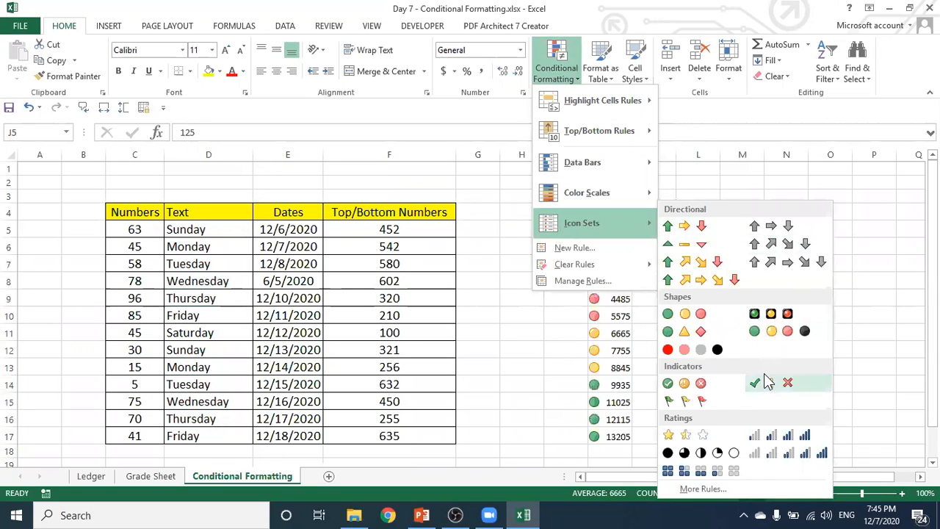
{"action": "left_click", "coordinate": [792, 439]}
{"action": "left_click", "coordinate": [687, 331]}
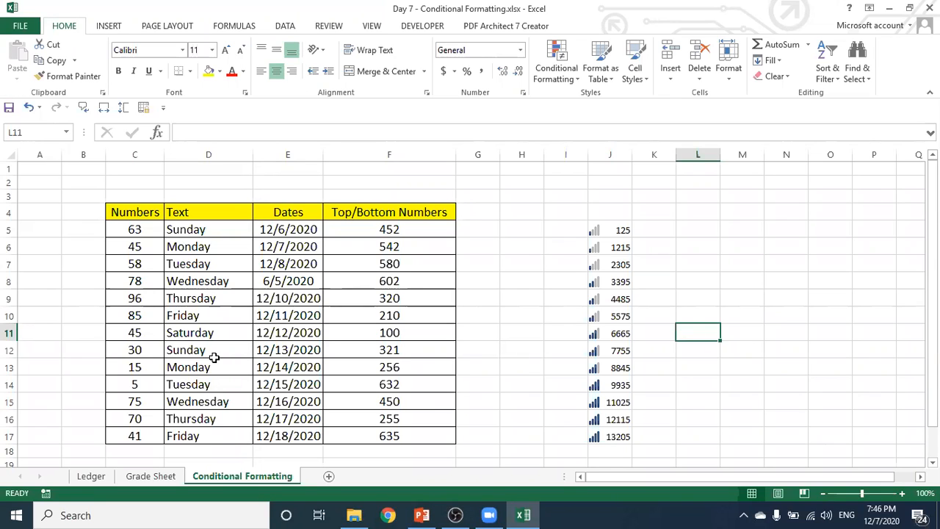
- On the Ledger sheet, select columns C through AV and autofit their widths to the contents
{"action": "left_click", "coordinate": [92, 476]}
{"action": "key", "text": "Escape"}
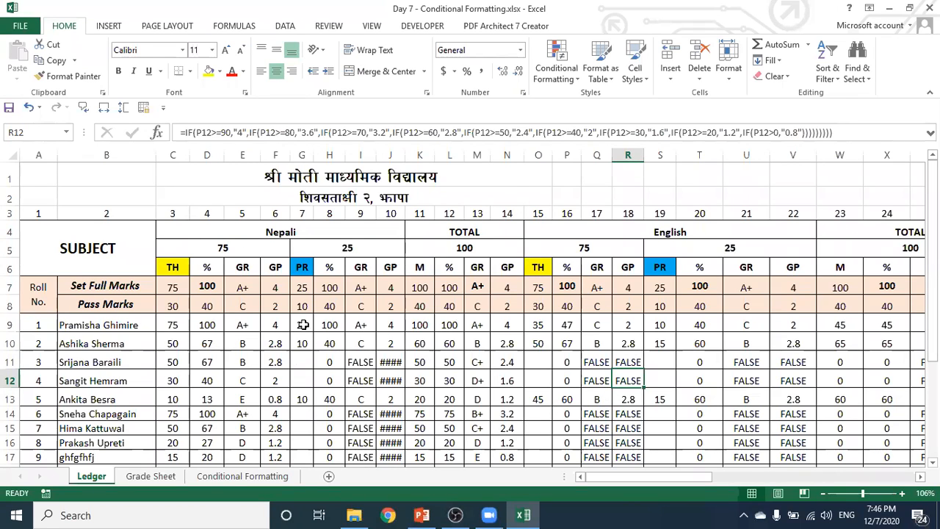
{"action": "left_click", "coordinate": [170, 156]}
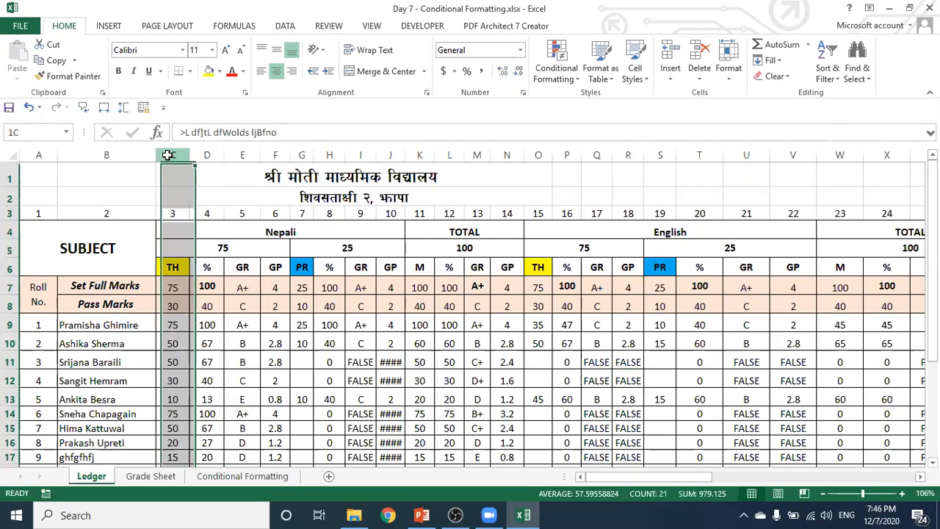
{"action": "left_click_drag", "start_coordinate": [283, 155], "coordinate": [767, 151]}
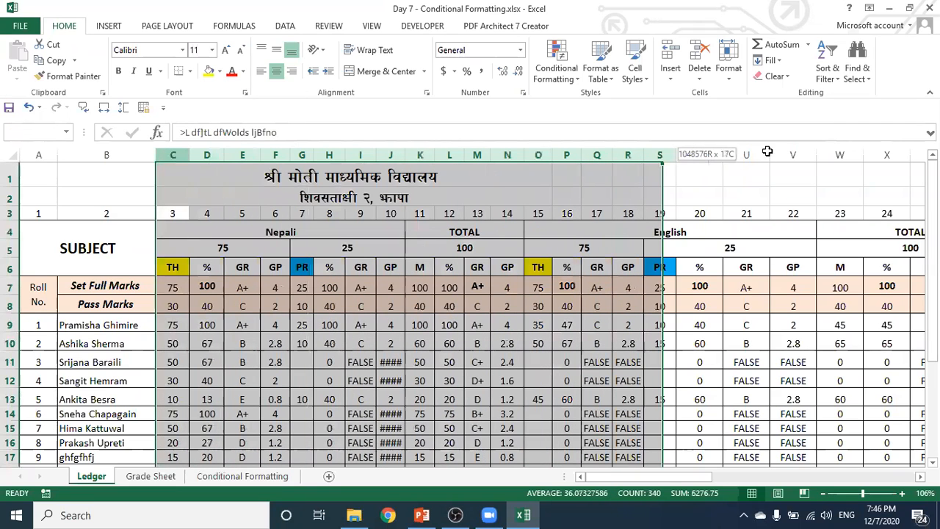
{"action": "left_click_drag", "start_coordinate": [858, 144], "coordinate": [757, 158]}
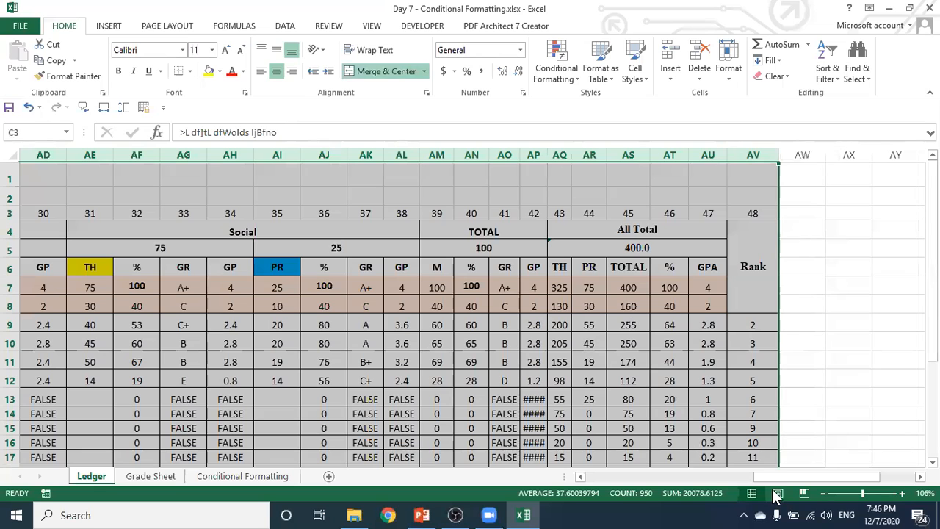
{"action": "left_click_drag", "start_coordinate": [785, 477], "coordinate": [733, 483]}
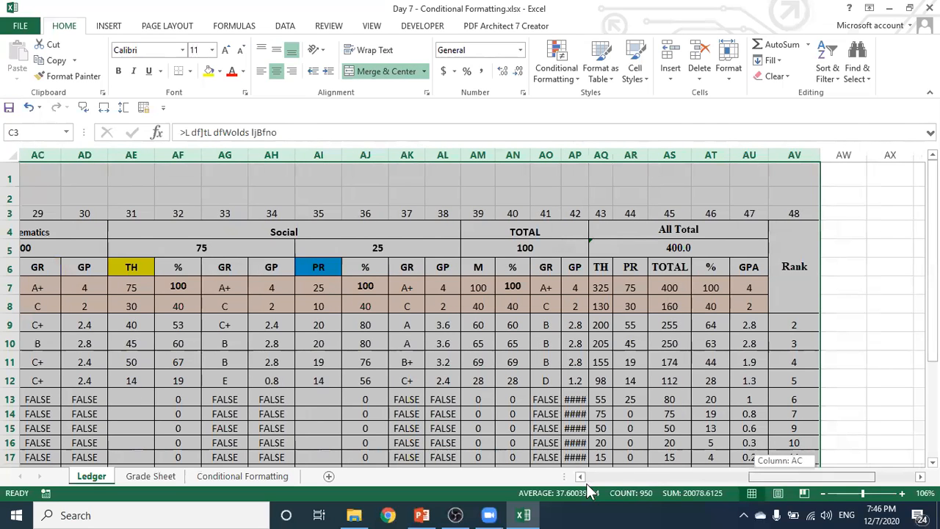
{"action": "left_click_drag", "start_coordinate": [566, 466], "coordinate": [564, 474]}
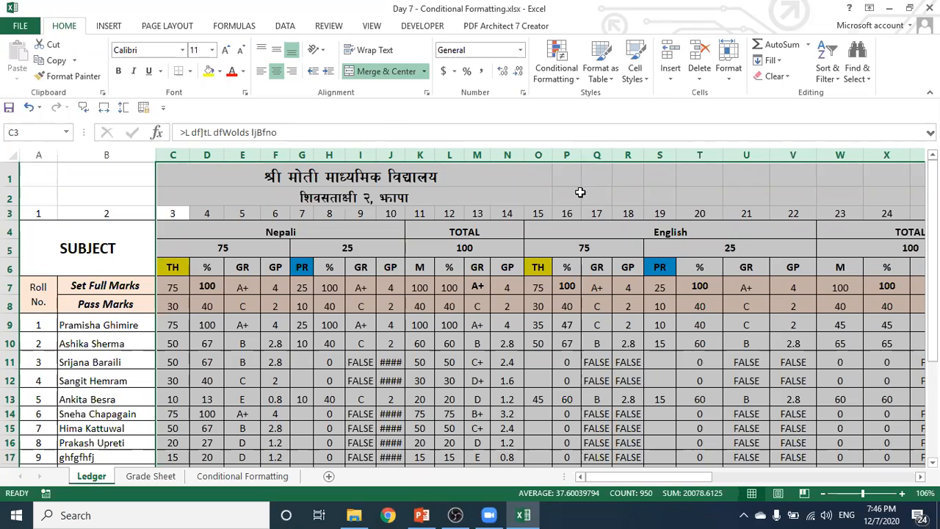
{"action": "double_click", "coordinate": [551, 154]}
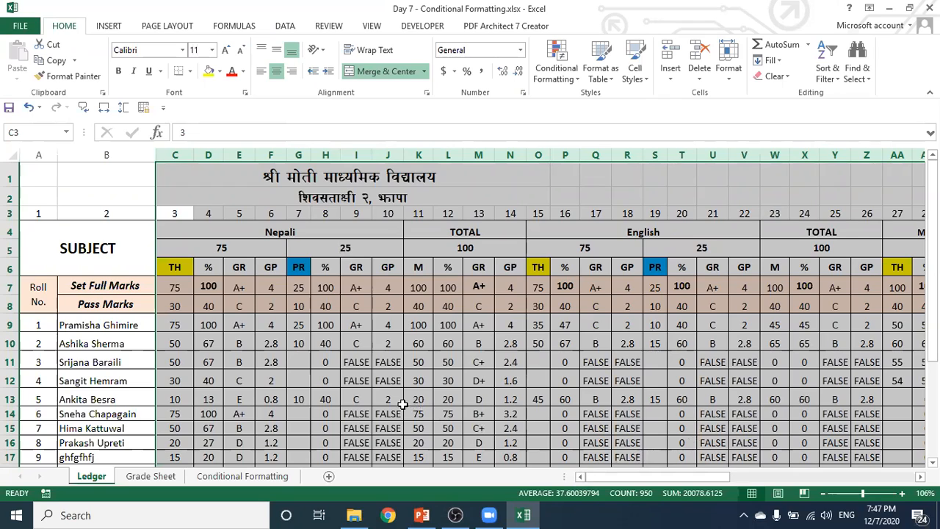
- Examine the Ledger sheet from the full and pass mark rows down to the subject totals and averages
{"action": "left_click", "coordinate": [192, 154]}
{"action": "scroll", "coordinate": [210, 361], "scroll_direction": "down", "scroll_amount": 1}
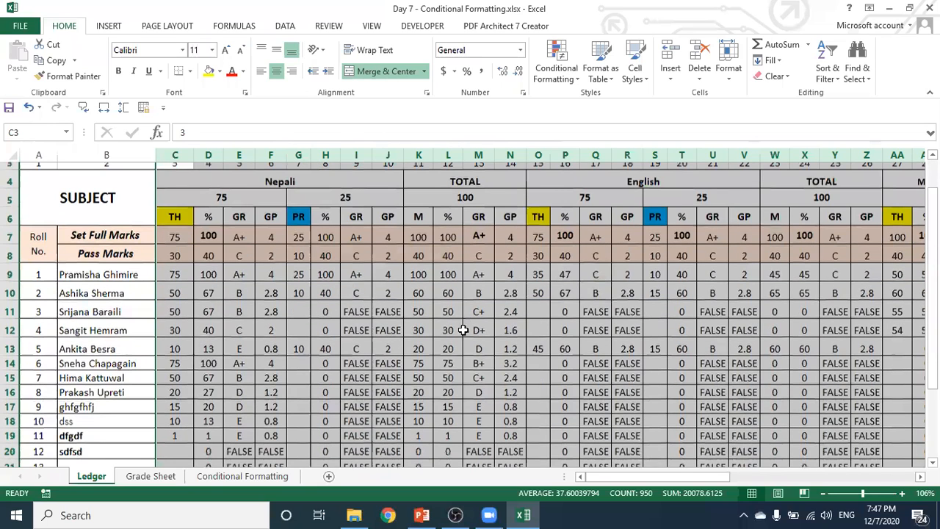
{"action": "scroll", "coordinate": [646, 320], "scroll_direction": "down", "scroll_amount": 2}
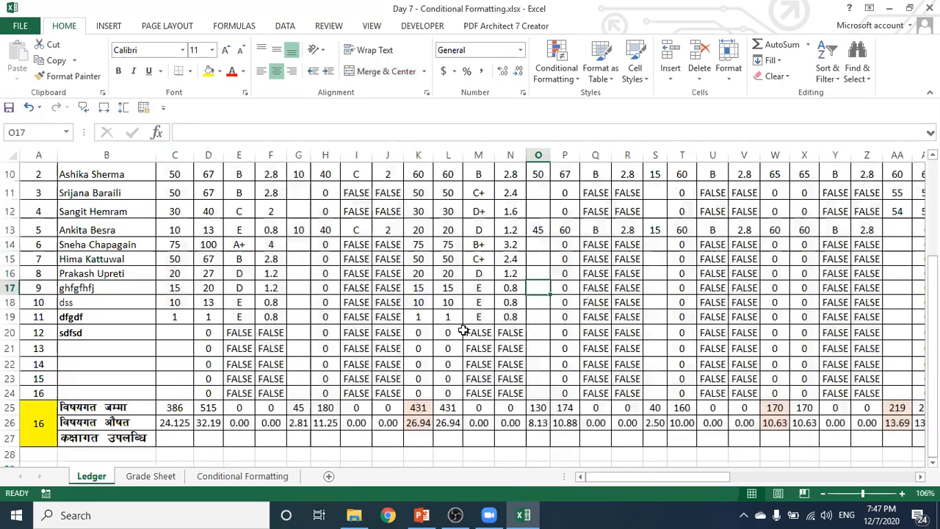
{"action": "scroll", "coordinate": [368, 366], "scroll_direction": "up", "scroll_amount": 3}
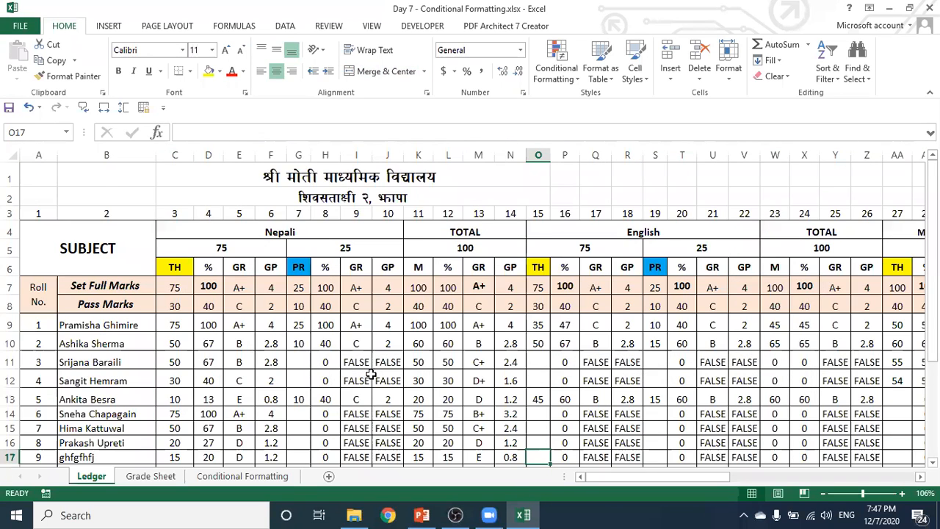
{"action": "scroll", "coordinate": [245, 336], "scroll_direction": "down", "scroll_amount": 1}
{"action": "scroll", "coordinate": [647, 331], "scroll_direction": "down", "scroll_amount": 2}
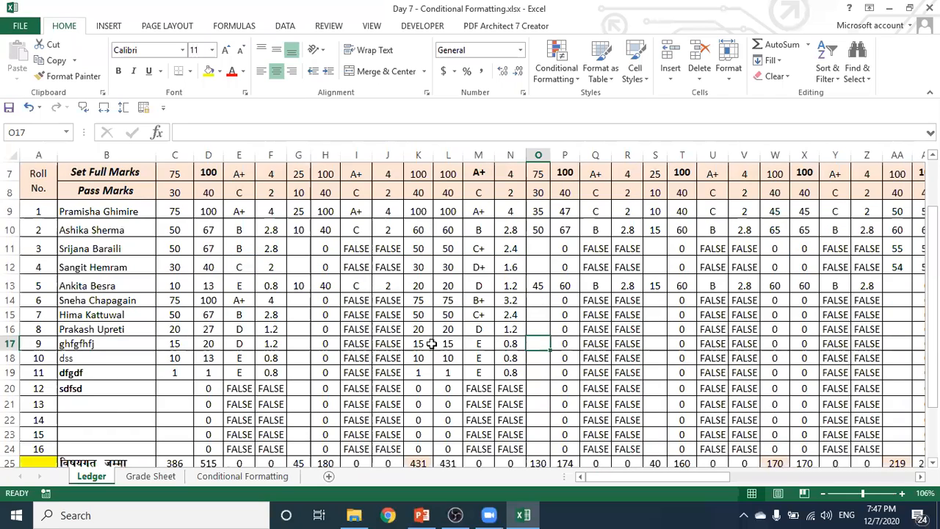
{"action": "scroll", "coordinate": [786, 322], "scroll_direction": "down", "scroll_amount": 1}
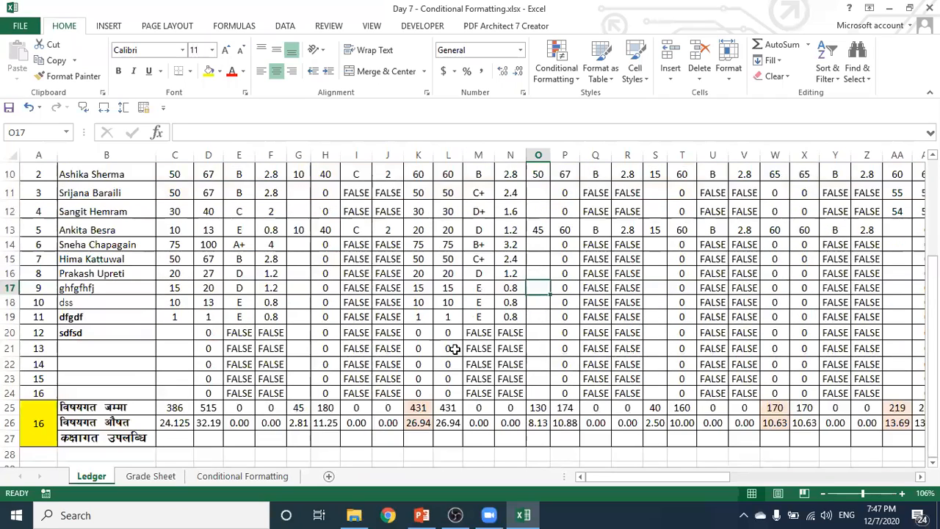
{"action": "scroll", "coordinate": [455, 350], "scroll_direction": "up", "scroll_amount": 3}
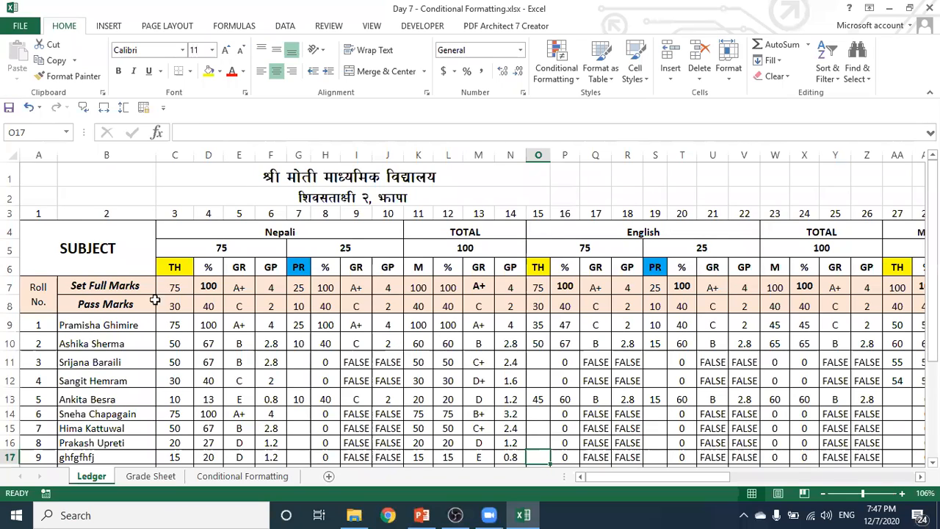
{"action": "scroll", "coordinate": [210, 246], "scroll_direction": "down", "scroll_amount": 2}
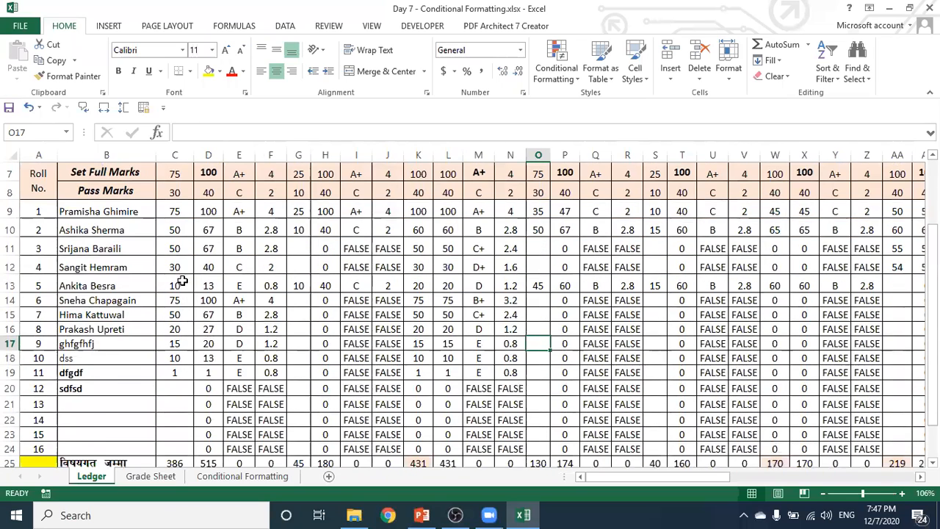
{"action": "scroll", "coordinate": [182, 280], "scroll_direction": "up", "scroll_amount": 1}
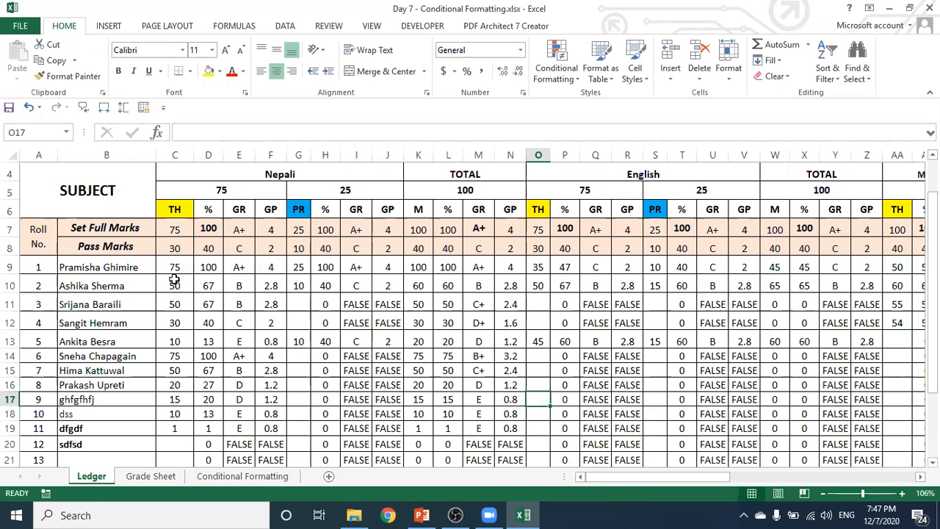
- Highlight the Nepali theory marks in C9:C20 that are less than the pass mark, using Light Red Fill with Dark Red Text
{"action": "left_click_drag", "start_coordinate": [180, 264], "coordinate": [182, 430]}
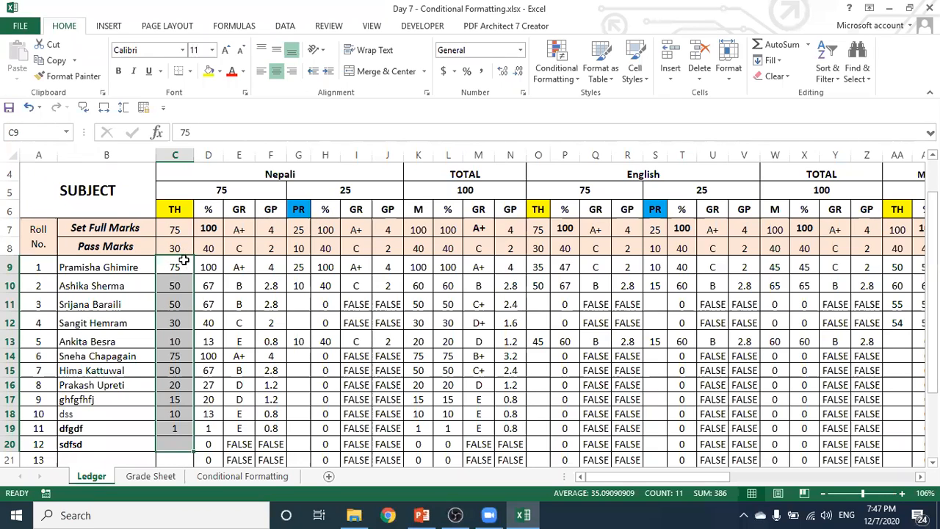
{"action": "left_click", "coordinate": [561, 68]}
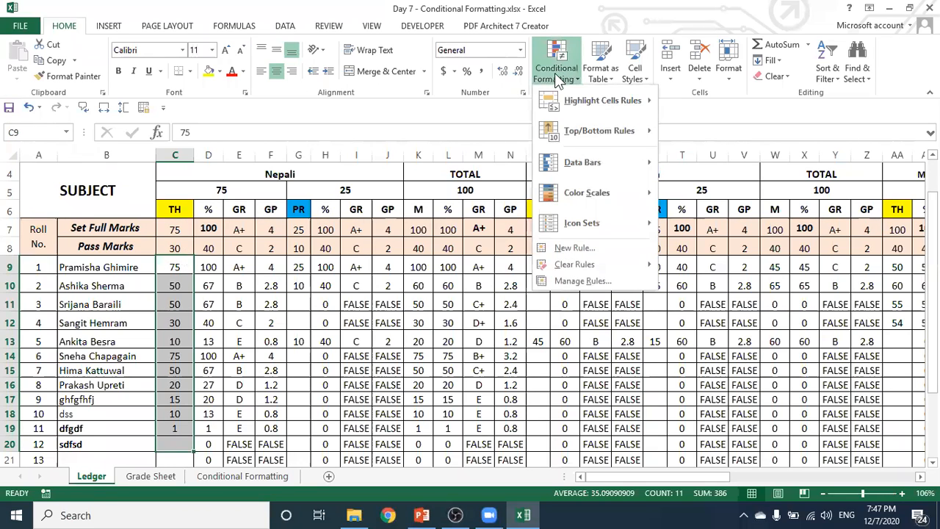
{"action": "mouse_move", "coordinate": [610, 101]}
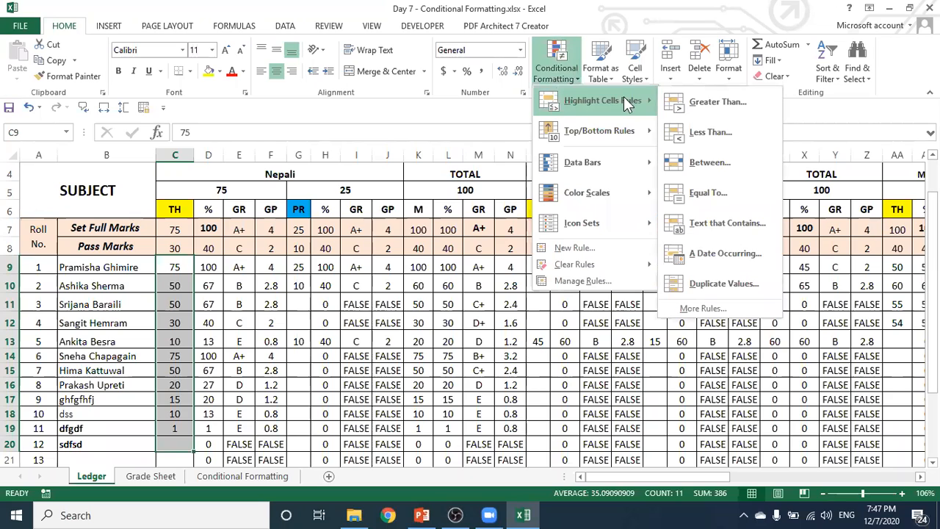
{"action": "left_click", "coordinate": [736, 132]}
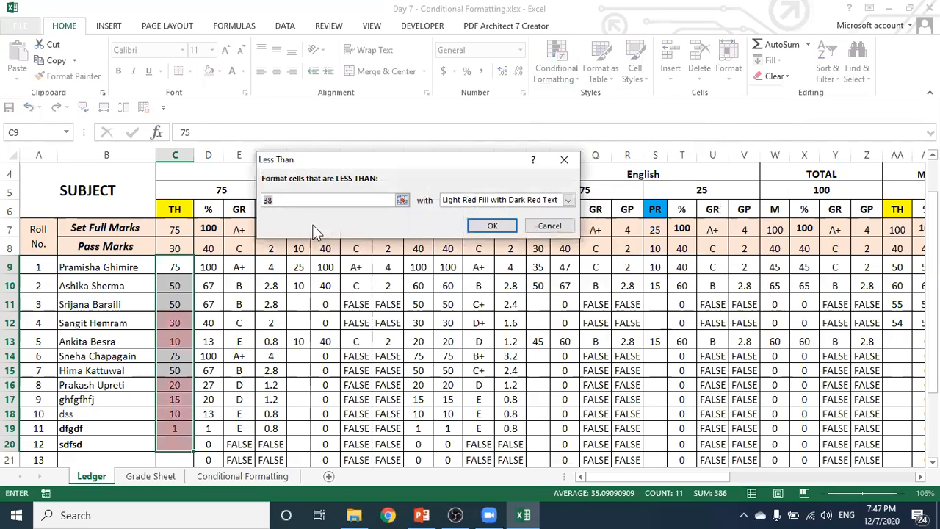
{"action": "key", "text": "BackSpace"}
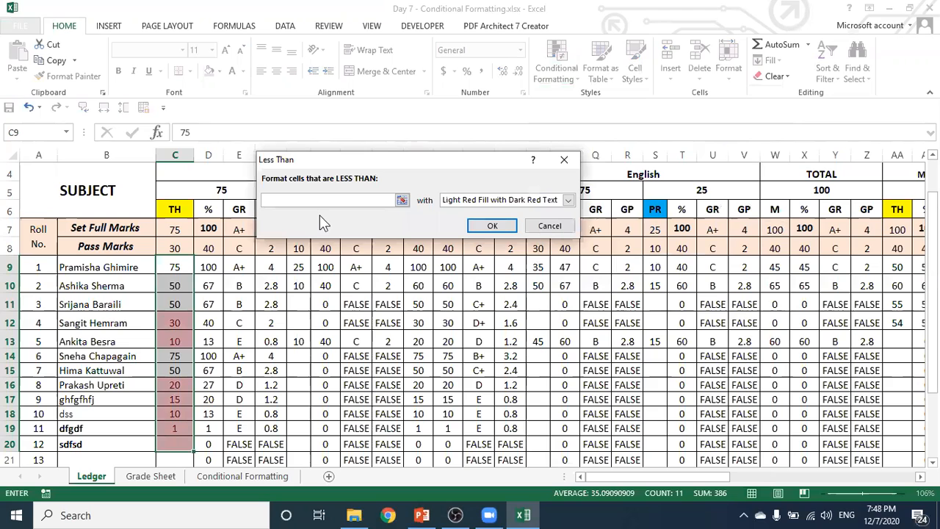
{"action": "key", "text": "Escape"}
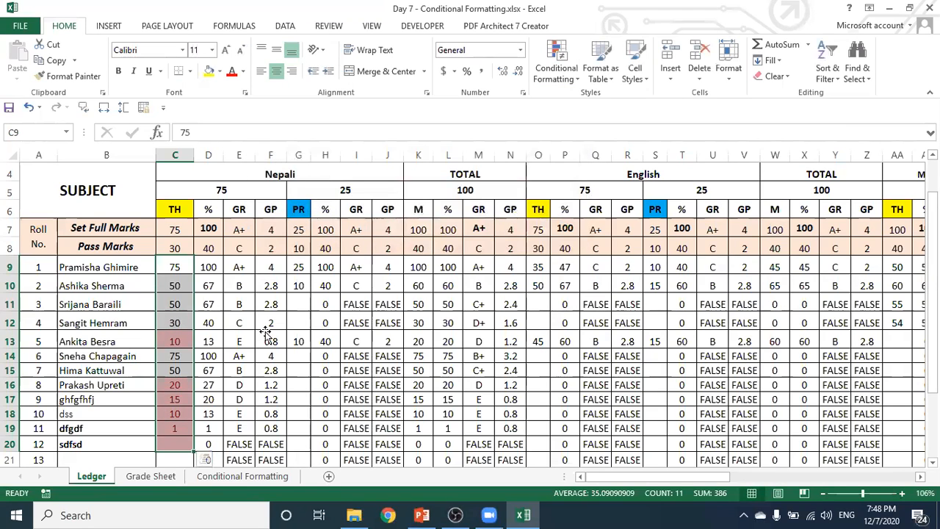
{"action": "left_click", "coordinate": [270, 341]}
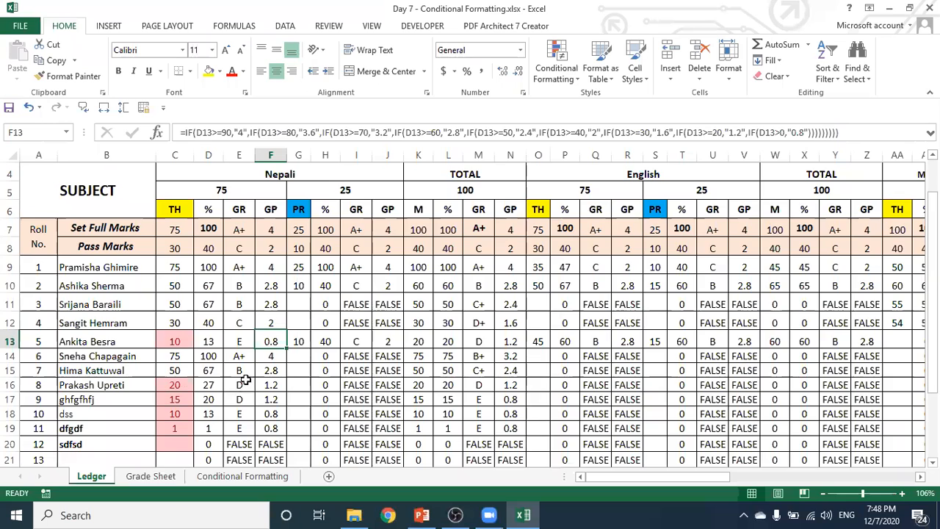
{"action": "scroll", "coordinate": [245, 378], "scroll_direction": "down", "scroll_amount": 1}
{"action": "scroll", "coordinate": [238, 378], "scroll_direction": "up", "scroll_amount": 1}
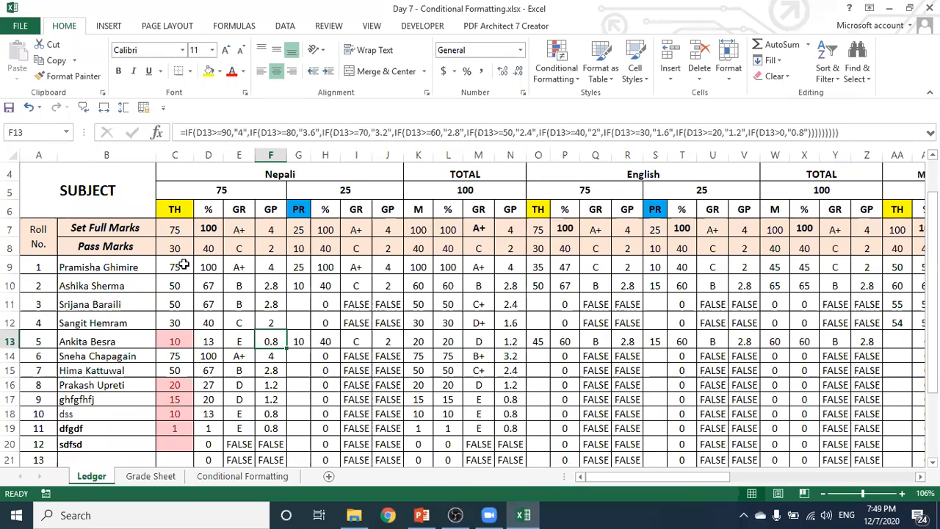
{"action": "left_click_drag", "start_coordinate": [180, 266], "coordinate": [182, 435]}
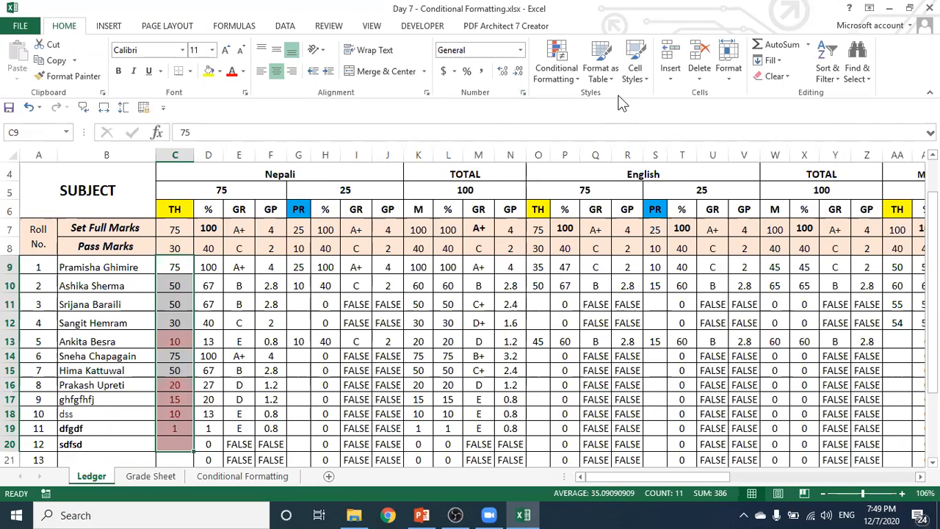
{"action": "left_click", "coordinate": [285, 26]}
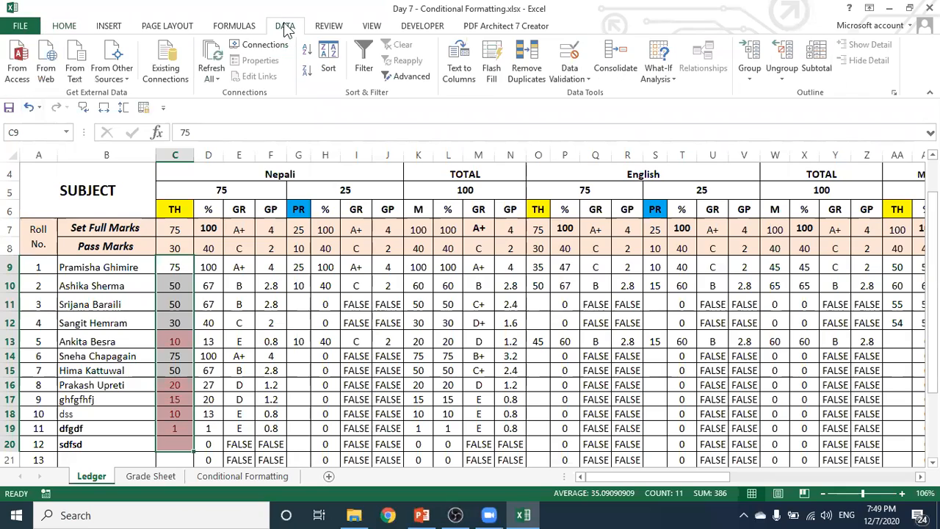
{"action": "left_click", "coordinate": [578, 72]}
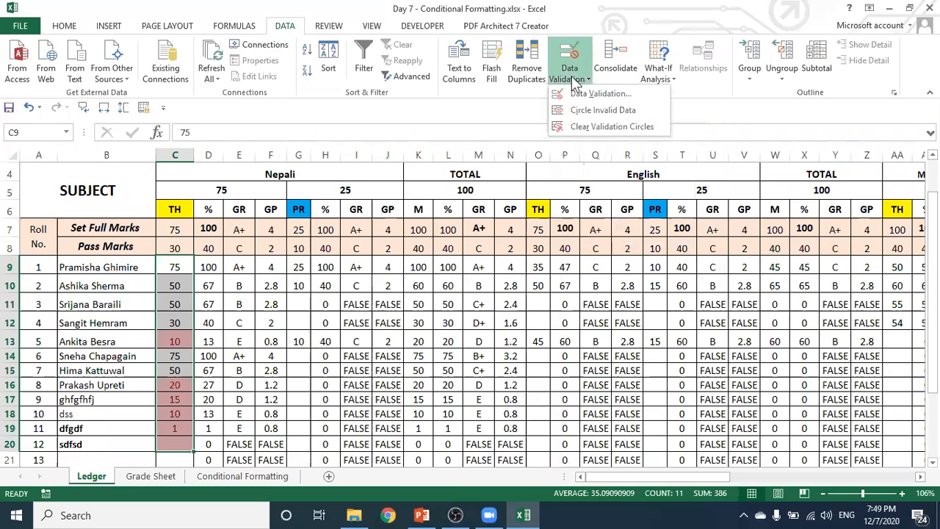
{"action": "left_click", "coordinate": [621, 96]}
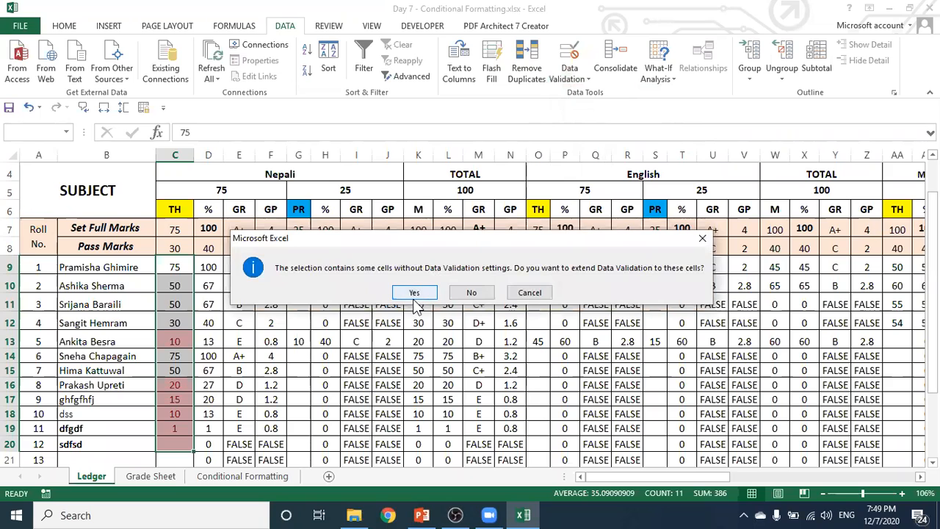
{"action": "left_click", "coordinate": [417, 294]}
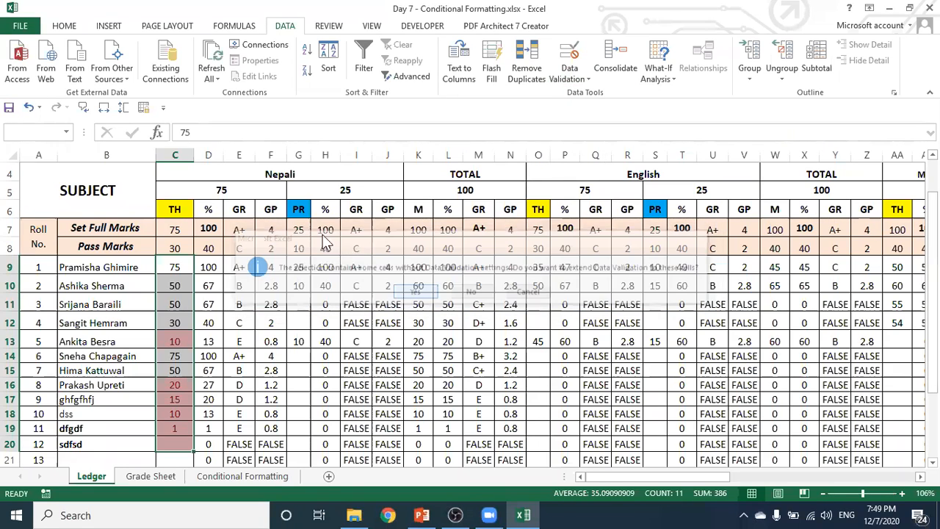
{"action": "left_click", "coordinate": [314, 263]}
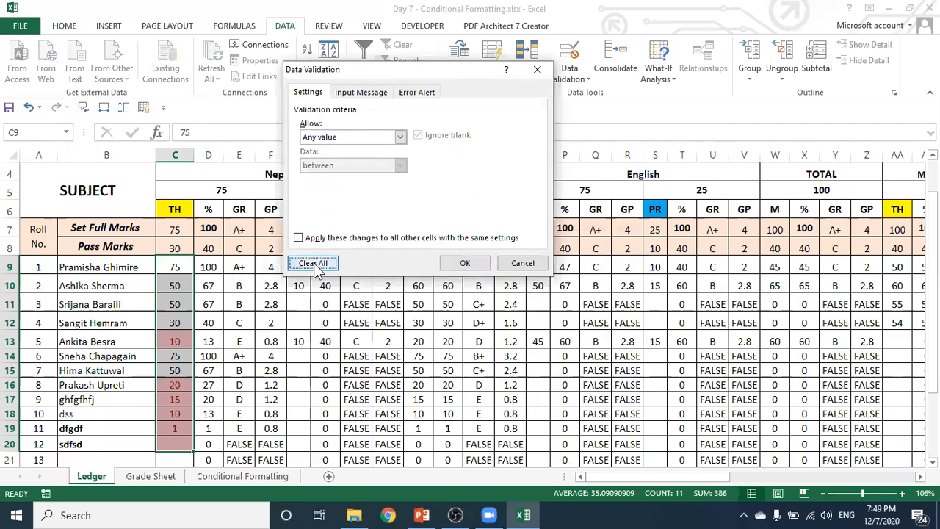
{"action": "left_click", "coordinate": [537, 69]}
{"action": "left_click", "coordinate": [237, 301]}
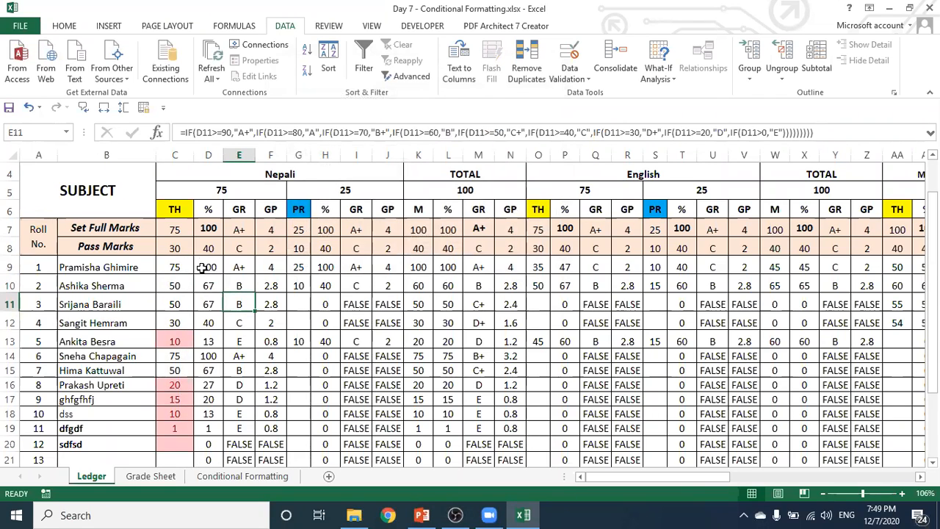
- Clear the conditional formatting rules from the entire Ledger sheet
{"action": "left_click_drag", "start_coordinate": [184, 266], "coordinate": [177, 445]}
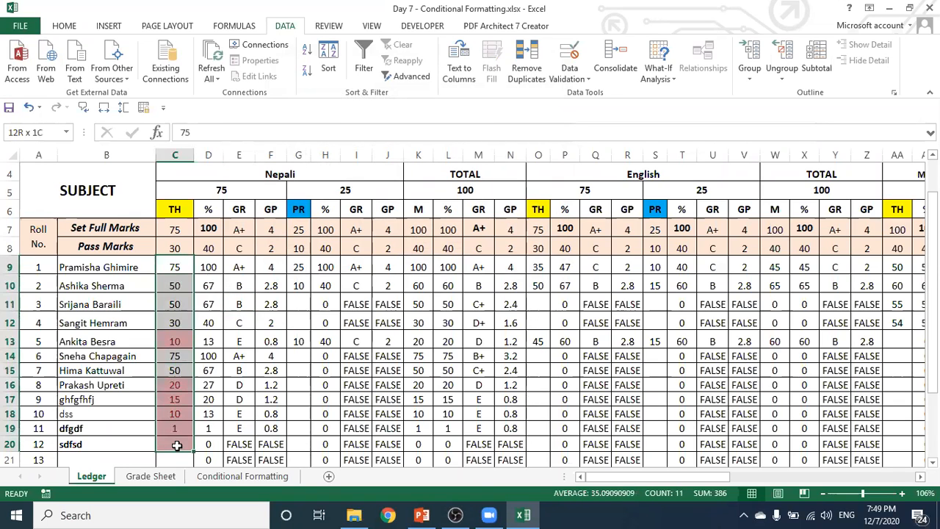
{"action": "left_click", "coordinate": [269, 324]}
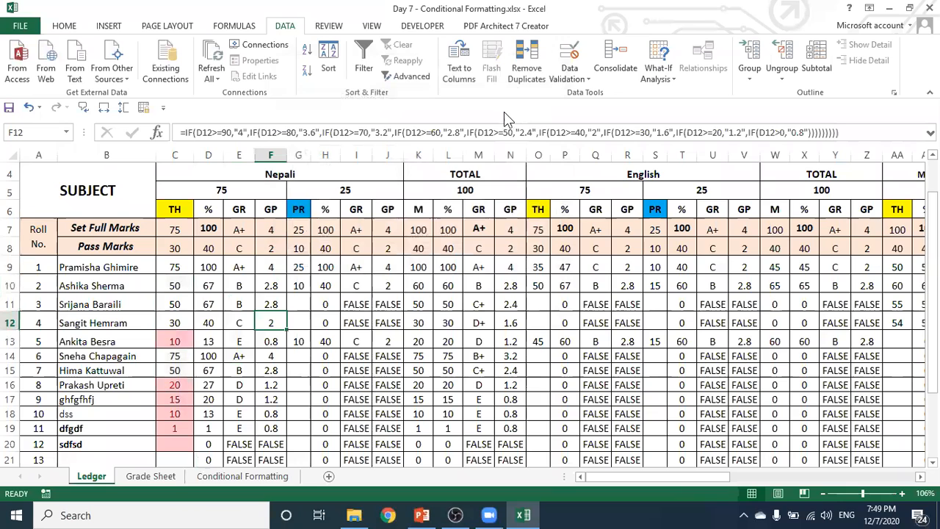
{"action": "left_click", "coordinate": [64, 25]}
{"action": "left_click", "coordinate": [559, 76]}
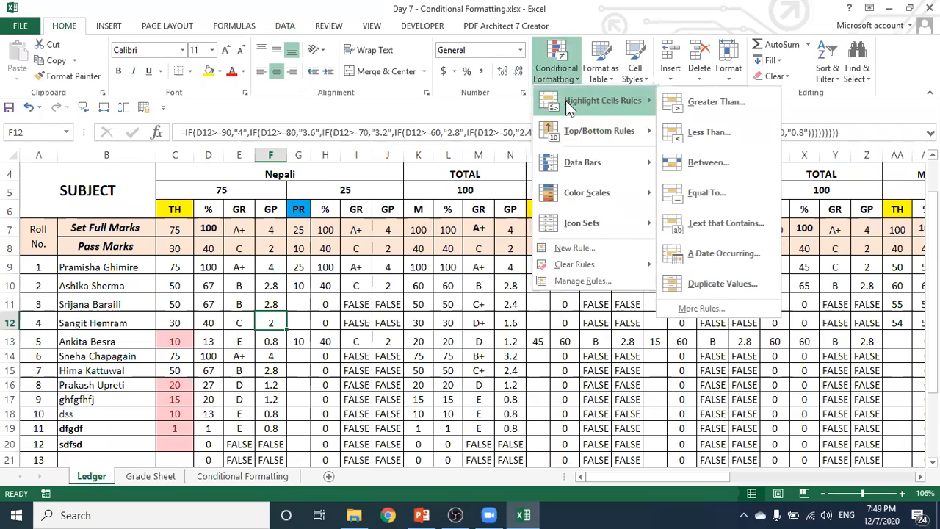
{"action": "mouse_move", "coordinate": [578, 265]}
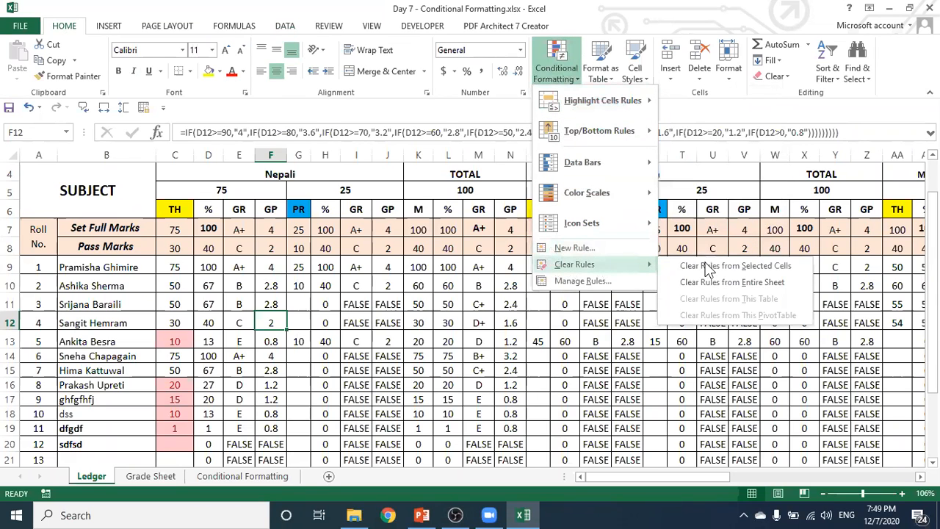
{"action": "left_click", "coordinate": [742, 283]}
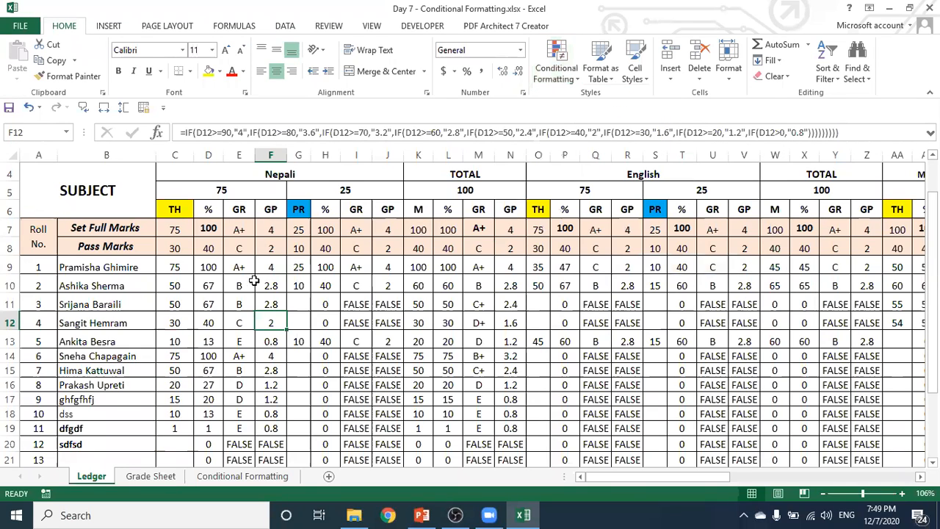
- Clear the existing data validation settings for the Nepali theory marks in C9:C24
{"action": "left_click", "coordinate": [179, 260]}
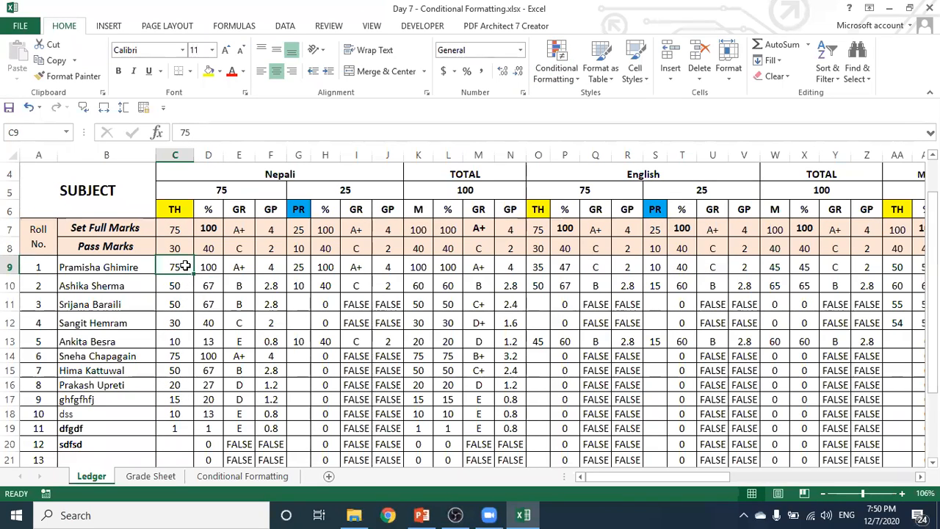
{"action": "left_click_drag", "start_coordinate": [185, 270], "coordinate": [189, 430]}
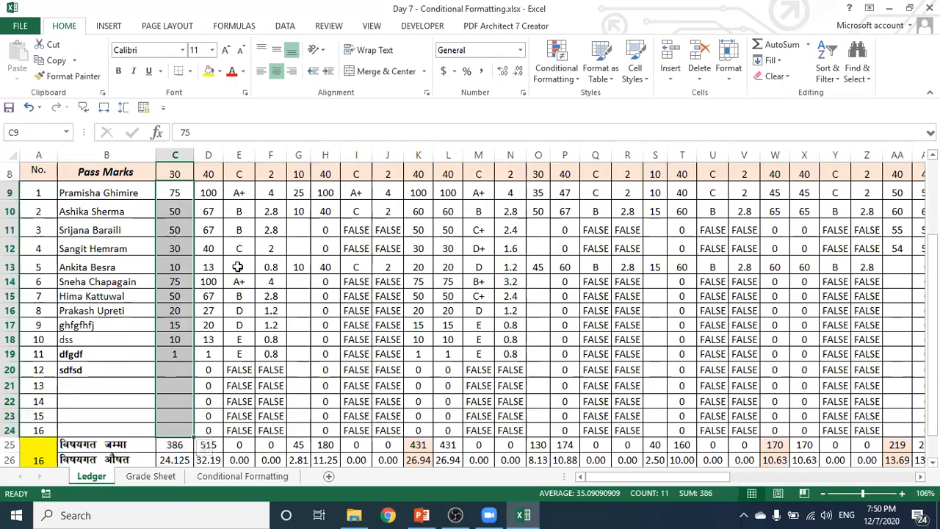
{"action": "left_click", "coordinate": [285, 27]}
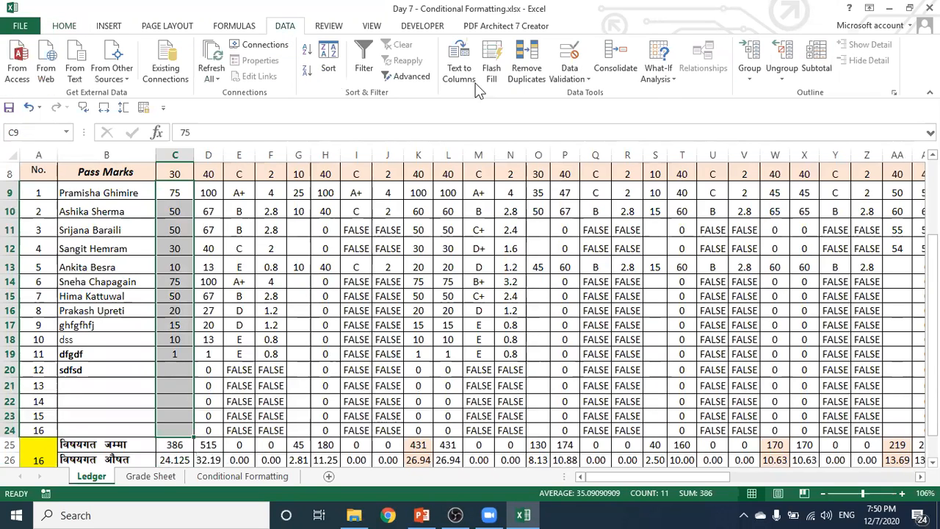
{"action": "left_click", "coordinate": [566, 79]}
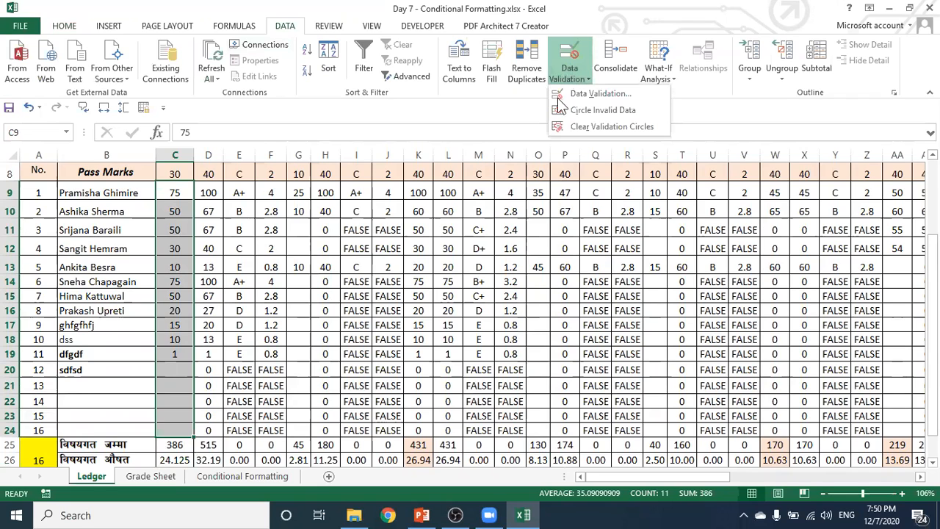
{"action": "left_click", "coordinate": [623, 95]}
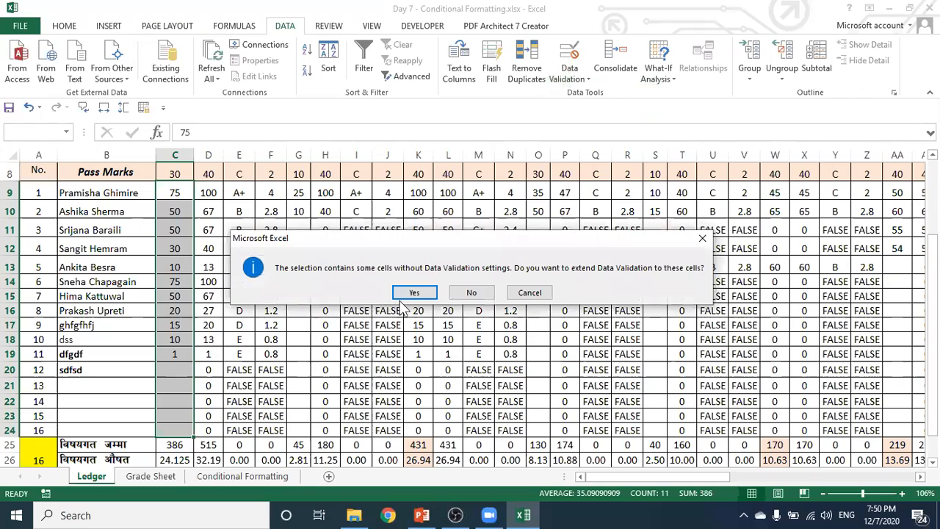
{"action": "left_click", "coordinate": [415, 292]}
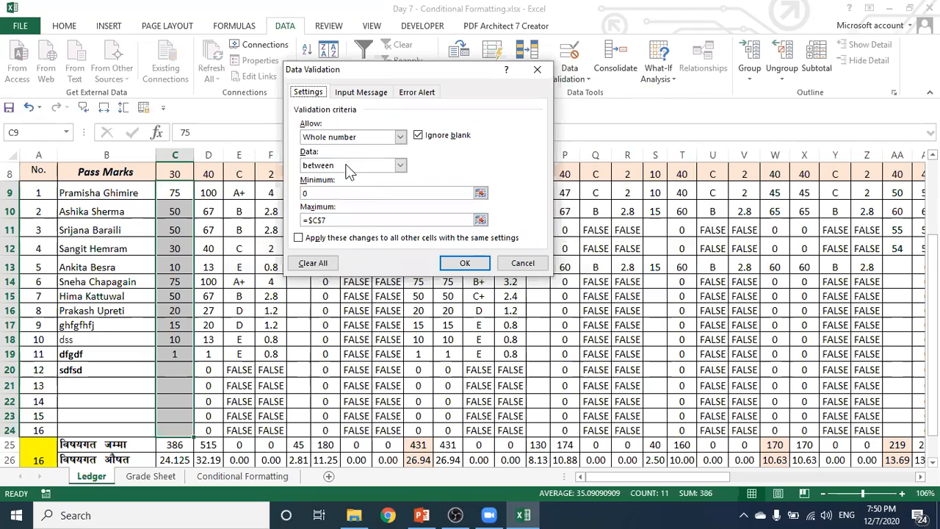
{"action": "left_click", "coordinate": [313, 263]}
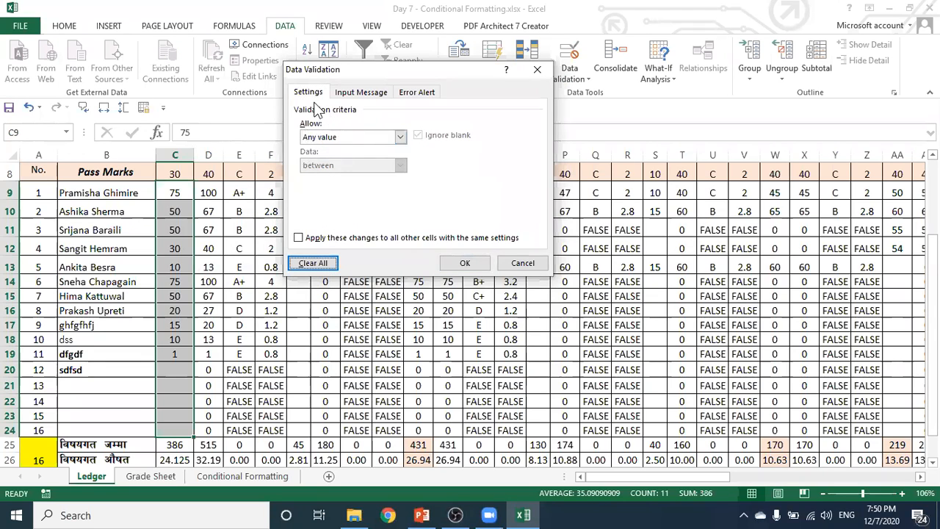
- Apply a List validation with the source =$C$7 to the Nepali theory marks in C9:C24
{"action": "left_click", "coordinate": [401, 137]}
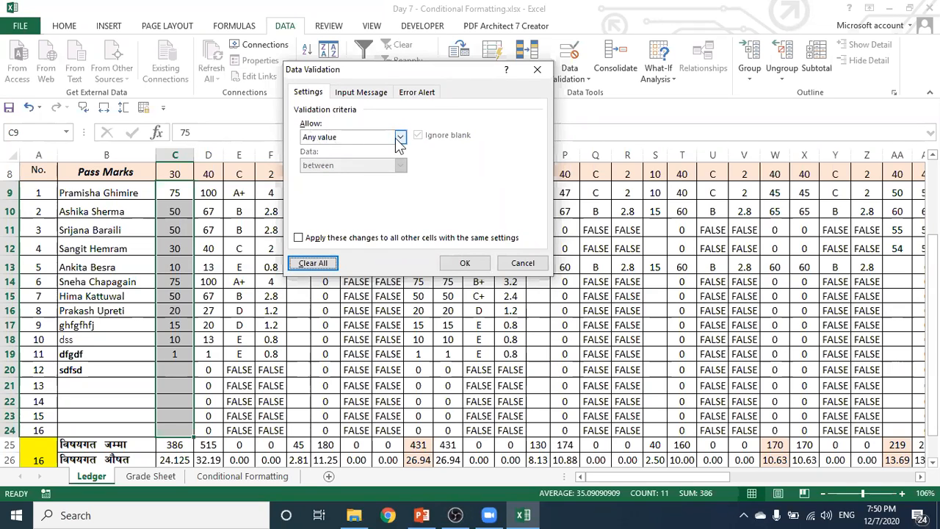
{"action": "left_click", "coordinate": [339, 178]}
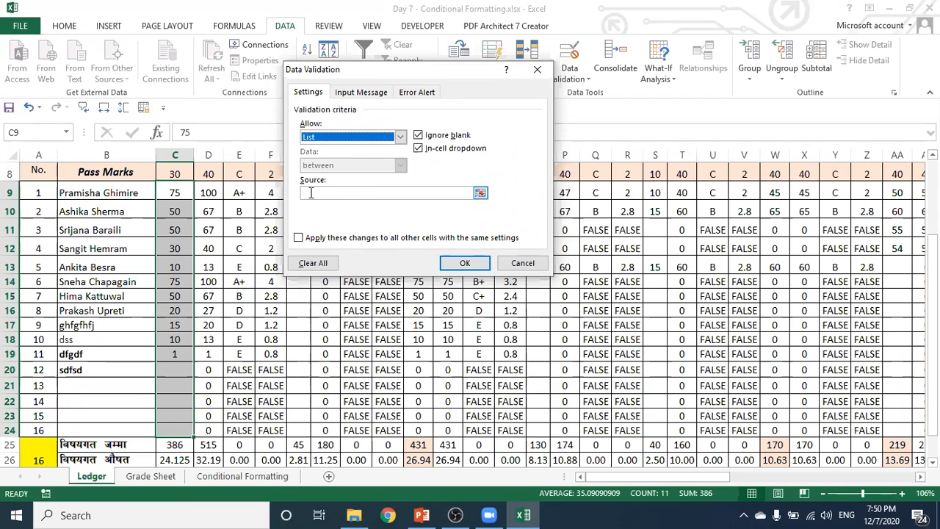
{"action": "left_click", "coordinate": [208, 205]}
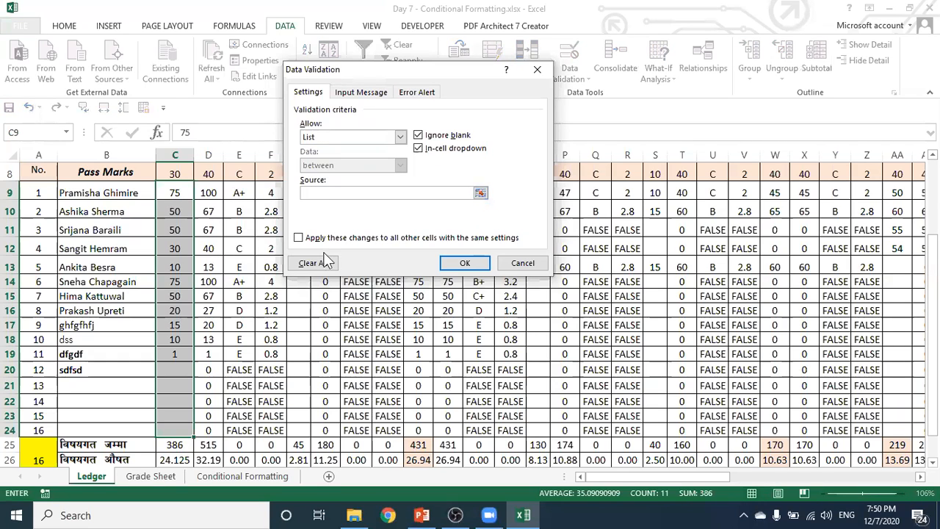
{"action": "mouse_move", "coordinate": [933, 265]}
{"action": "left_mouse_down"}
{"action": "mouse_move", "coordinate": [933, 234]}
{"action": "mouse_move", "coordinate": [931, 250]}
{"action": "left_mouse_up"}
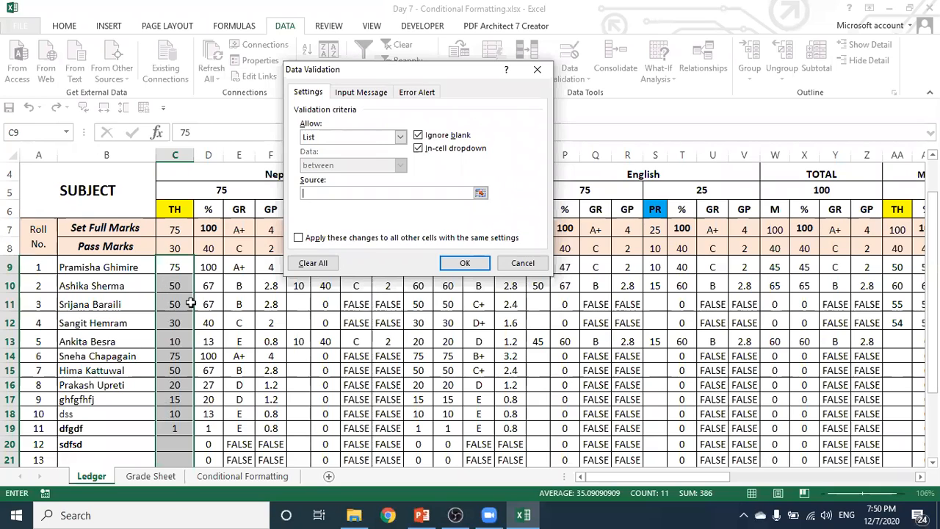
{"action": "left_click", "coordinate": [180, 229]}
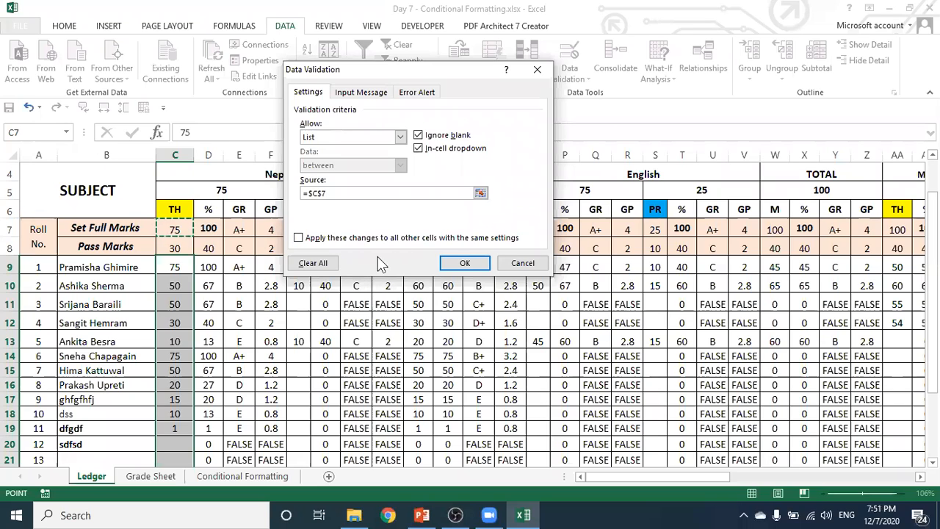
{"action": "left_click", "coordinate": [466, 264]}
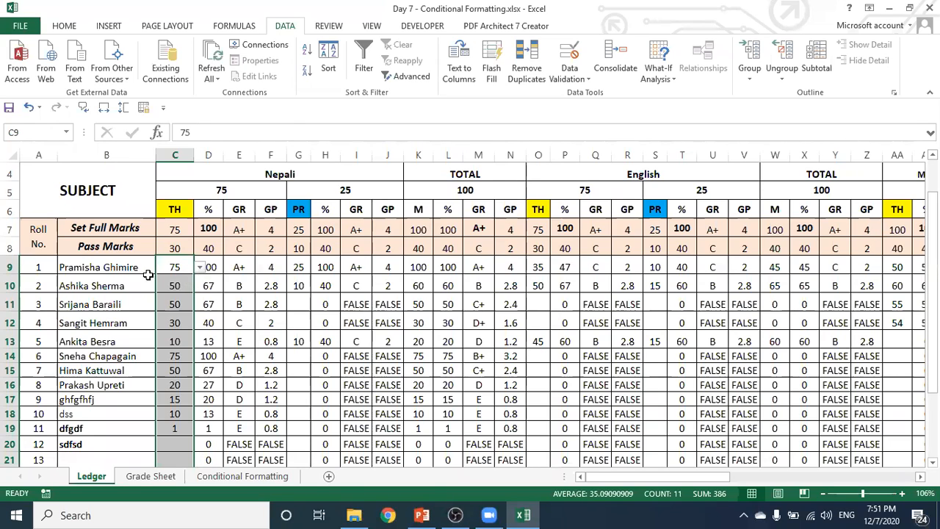
- Remove all data validation from the Nepali and total columns C to N, from the full marks row down
{"action": "left_click", "coordinate": [269, 269]}
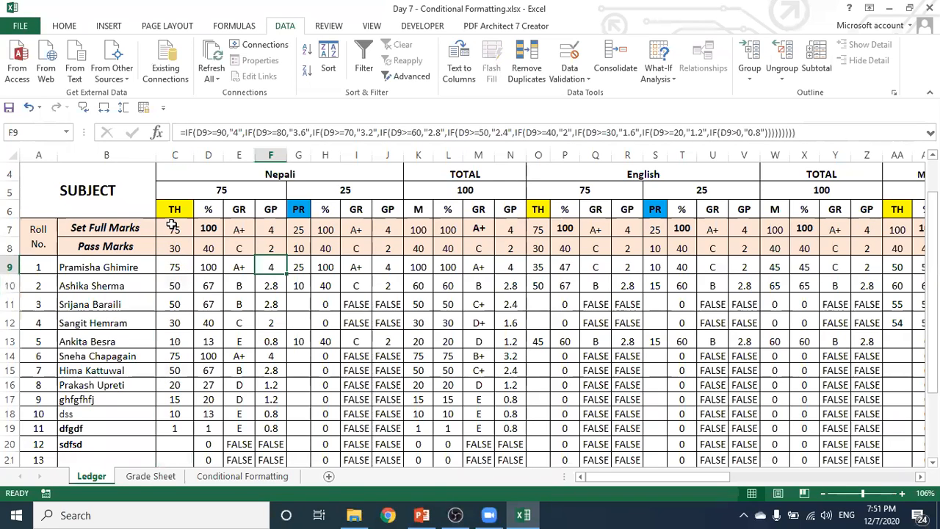
{"action": "left_click_drag", "start_coordinate": [172, 225], "coordinate": [209, 463]}
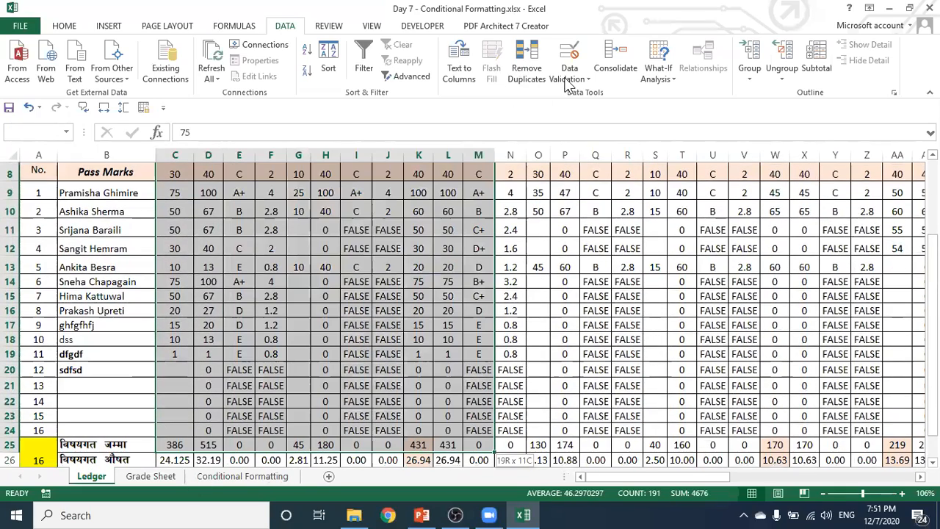
{"action": "left_click", "coordinate": [579, 74]}
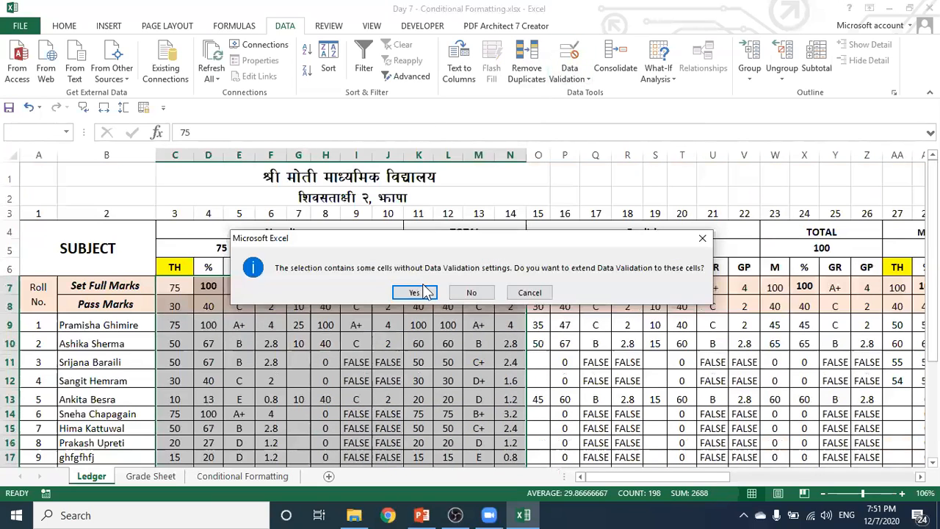
{"action": "left_click", "coordinate": [413, 292]}
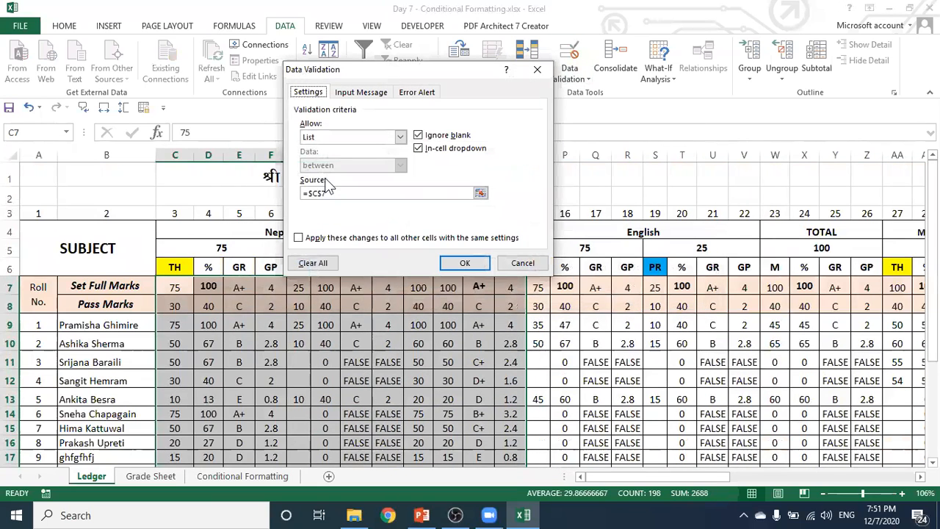
{"action": "left_click", "coordinate": [317, 266]}
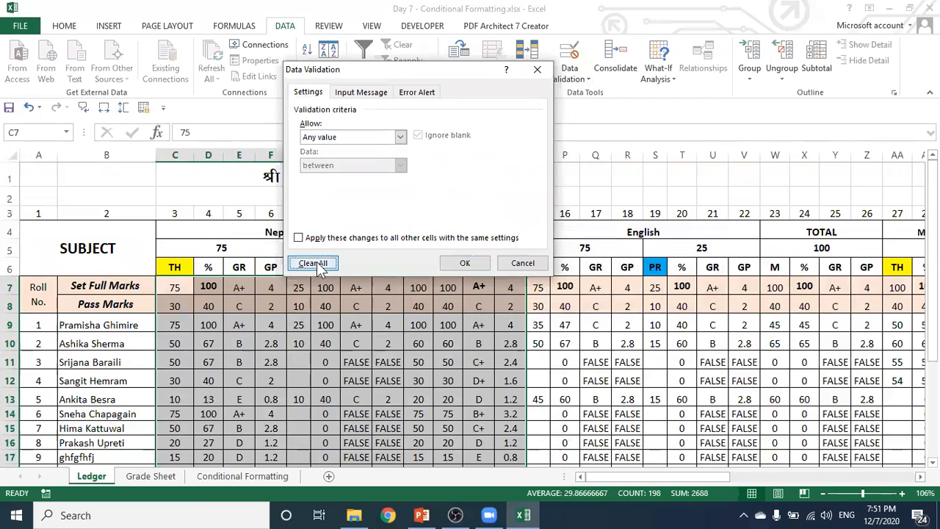
{"action": "left_click", "coordinate": [467, 263]}
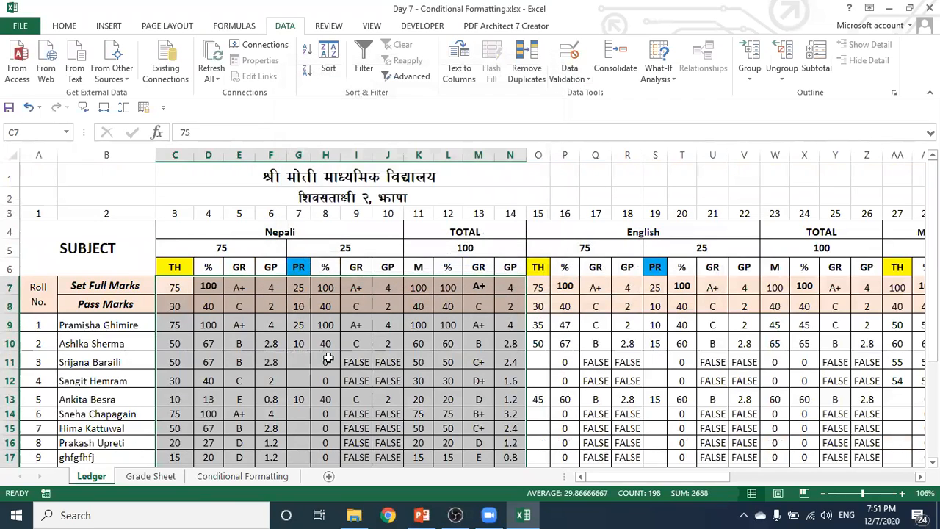
{"action": "left_click", "coordinate": [203, 311]}
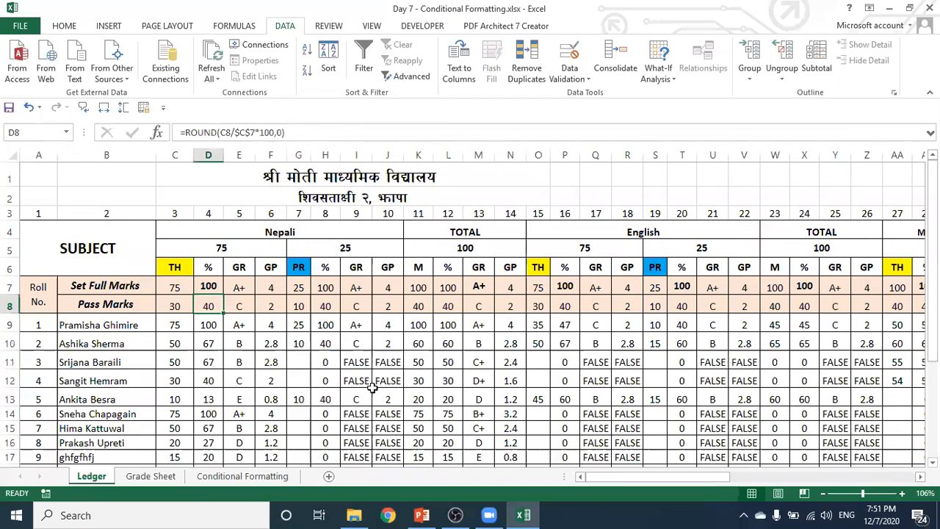
{"action": "left_click", "coordinate": [208, 381]}
{"action": "left_click", "coordinate": [375, 391]}
- Open the data validation settings for the Nepali theory marks in C9:C24
{"action": "left_click_drag", "start_coordinate": [174, 326], "coordinate": [177, 430]}
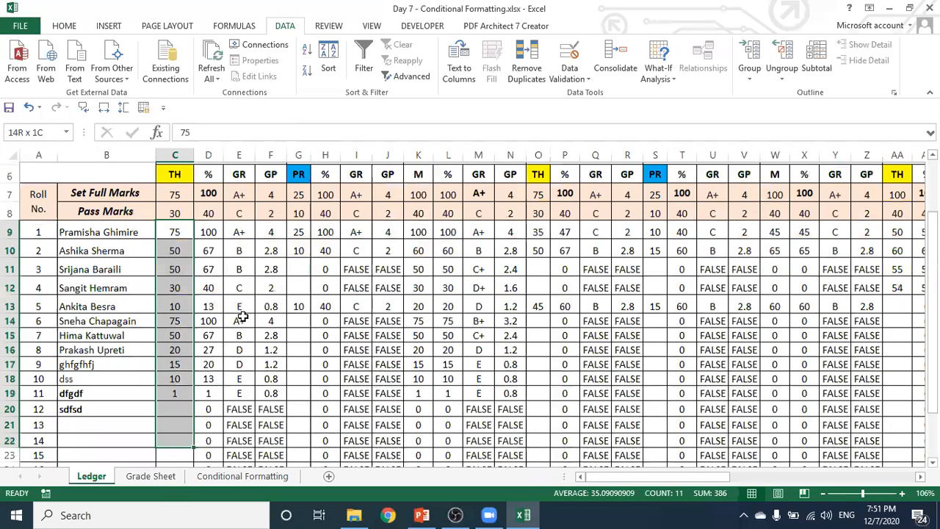
{"action": "key", "text": "shift+Down"}
{"action": "key", "text": "shift+Down"}
{"action": "key", "text": "ctrl+BackSpace"}
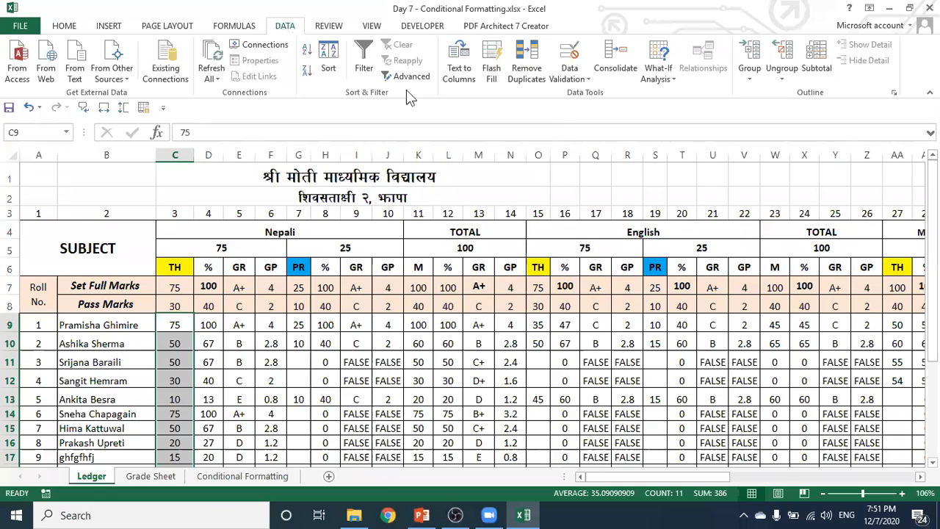
{"action": "left_click", "coordinate": [572, 73]}
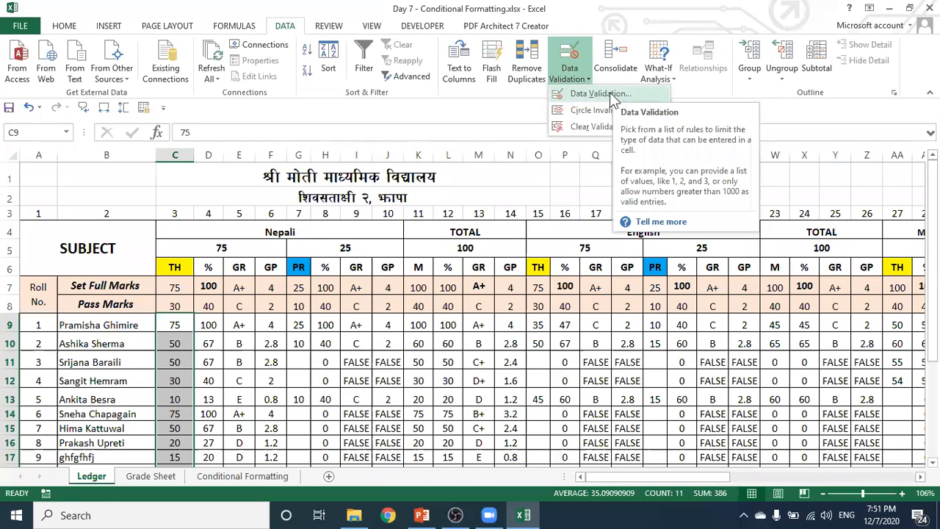
{"action": "left_click", "coordinate": [599, 94]}
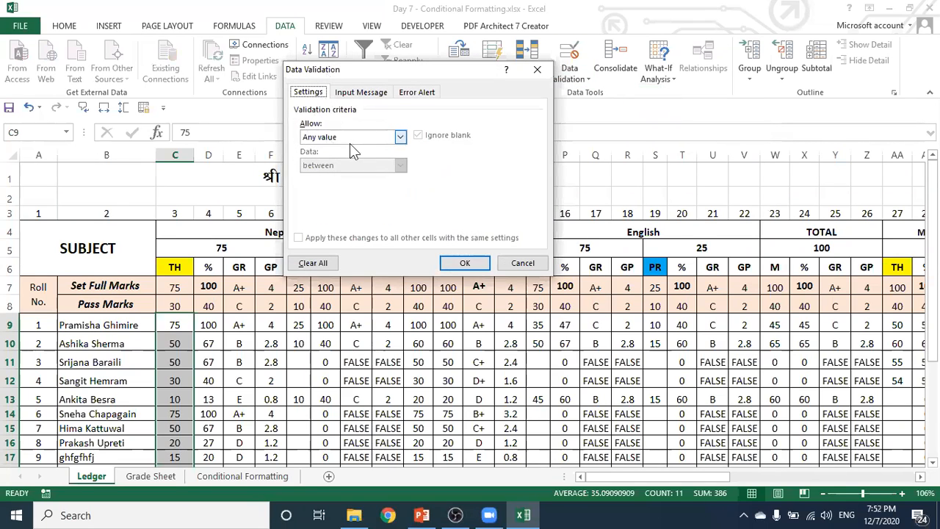
{"action": "left_click", "coordinate": [399, 139]}
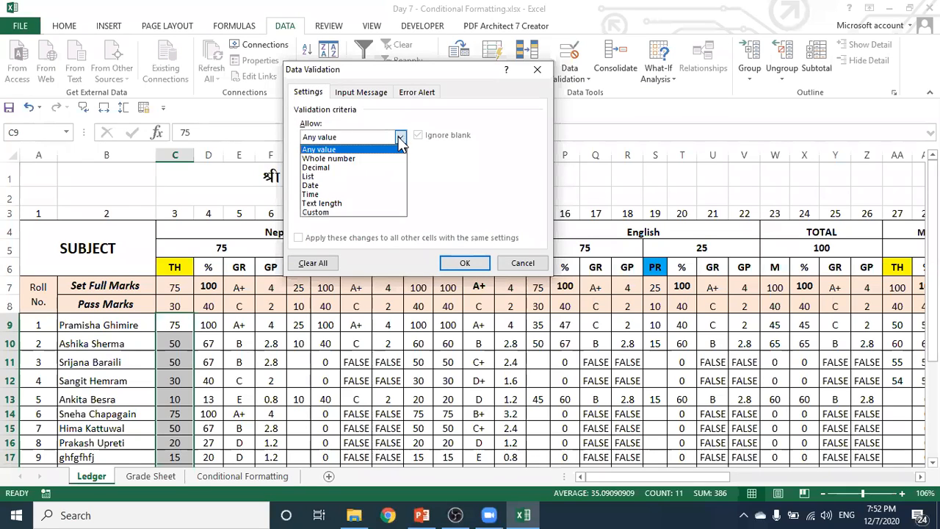
{"action": "left_click", "coordinate": [328, 176]}
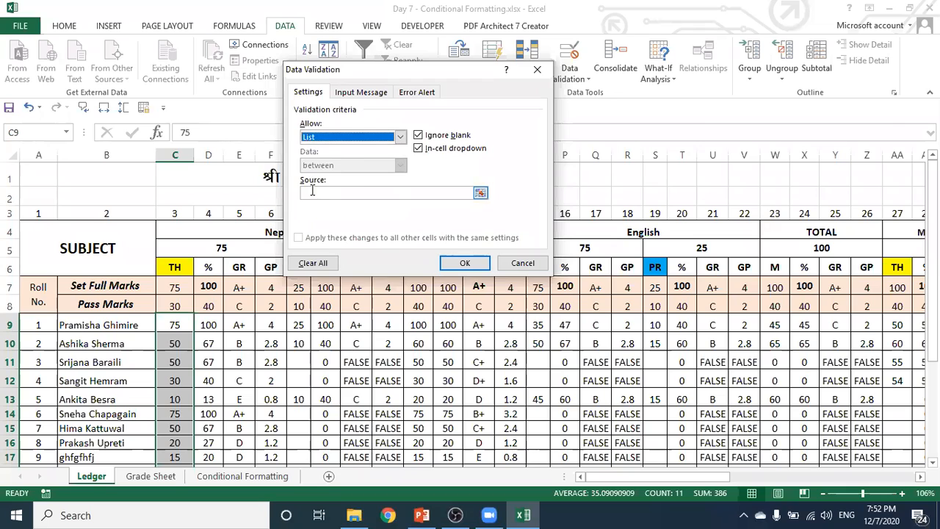
{"action": "left_click", "coordinate": [312, 191]}
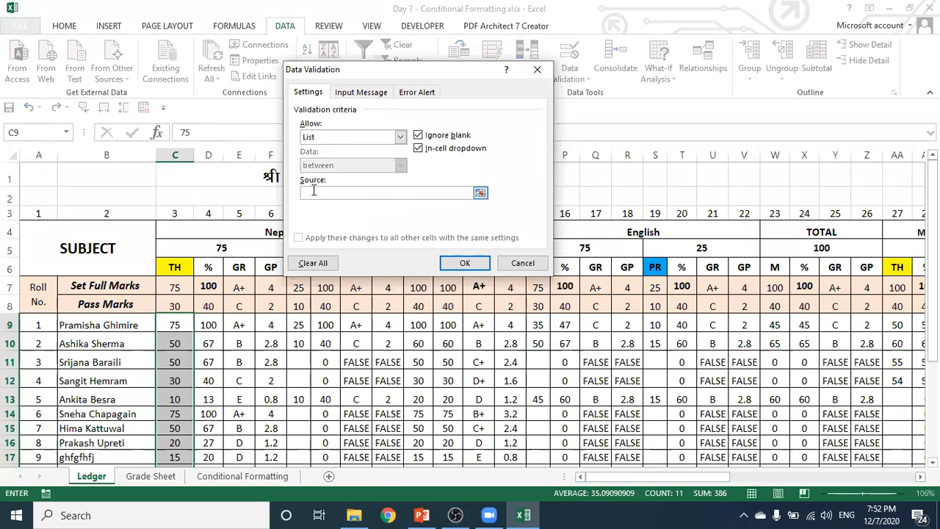
{"action": "left_click", "coordinate": [179, 287]}
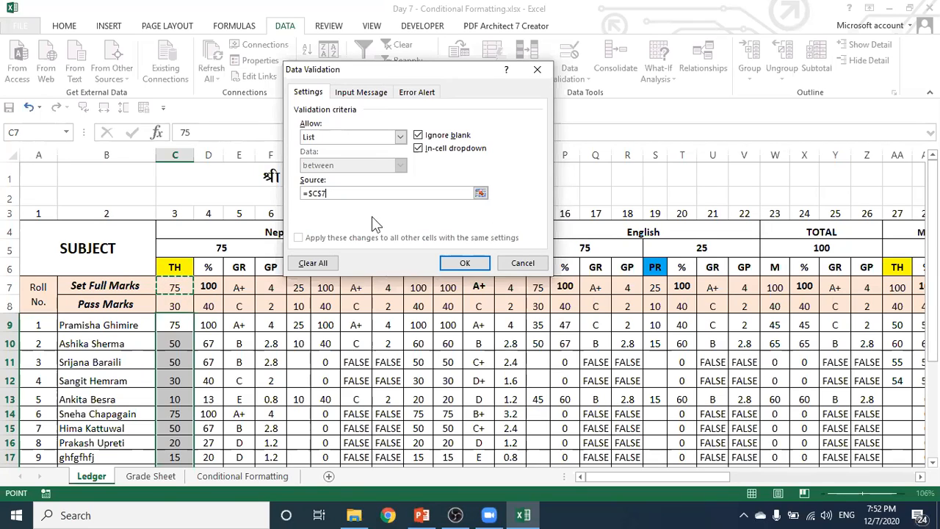
{"action": "key", "text": "BackSpace"}
{"action": "key", "text": "BackSpace"}
{"action": "key", "text": "BackSpace"}
{"action": "key", "text": "BackSpace"}
{"action": "key", "text": "BackSpace"}
- Restrict the selected theory marks to whole numbers between 0 and the full marks cell, =$C$7
{"action": "left_click", "coordinate": [401, 138]}
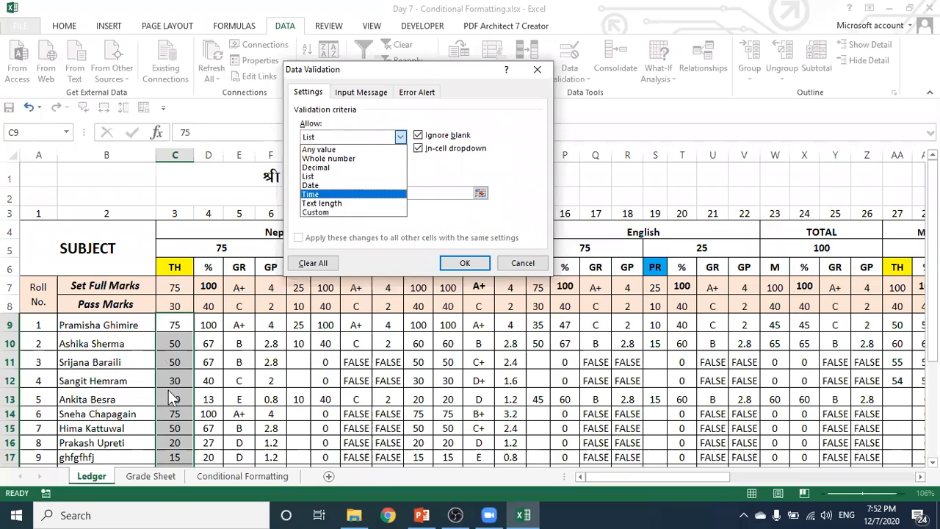
{"action": "left_click", "coordinate": [363, 159]}
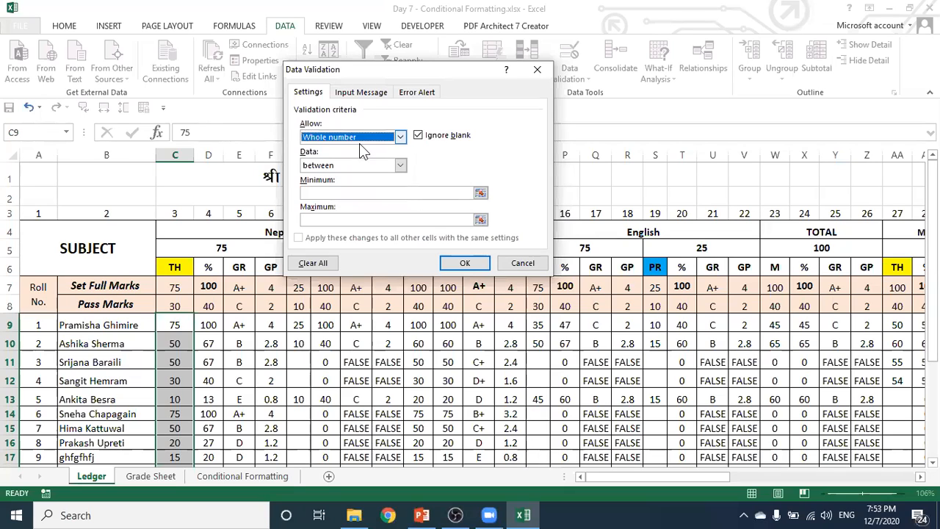
{"action": "left_click", "coordinate": [373, 192]}
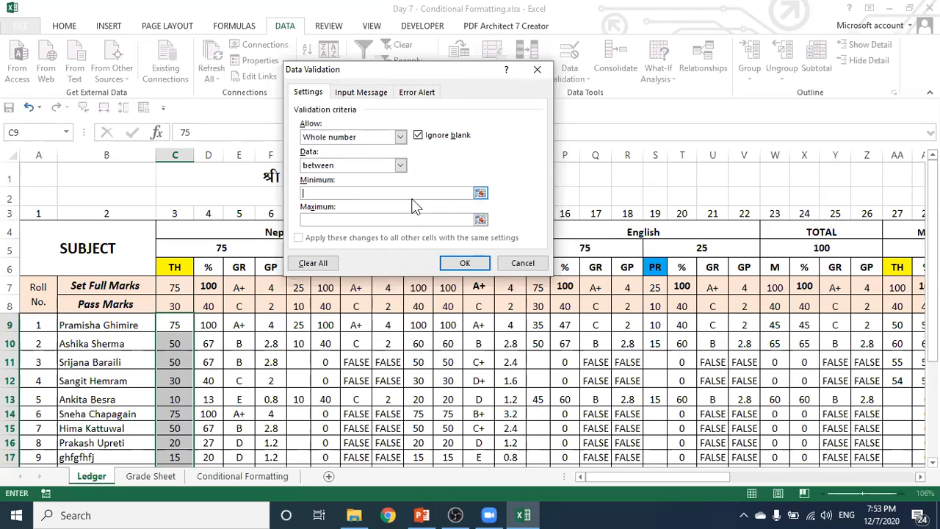
{"action": "left_click", "coordinate": [308, 221]}
{"action": "left_click", "coordinate": [179, 287]}
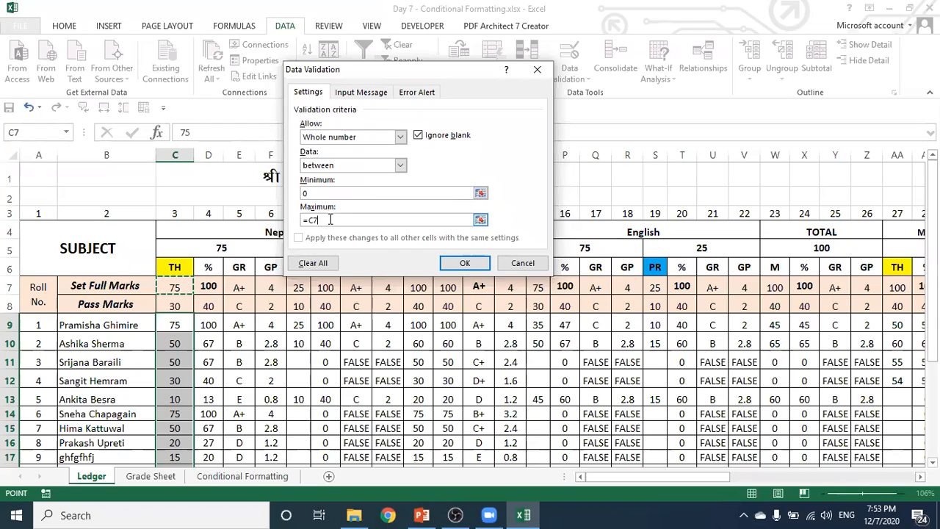
{"action": "key", "text": "F4"}
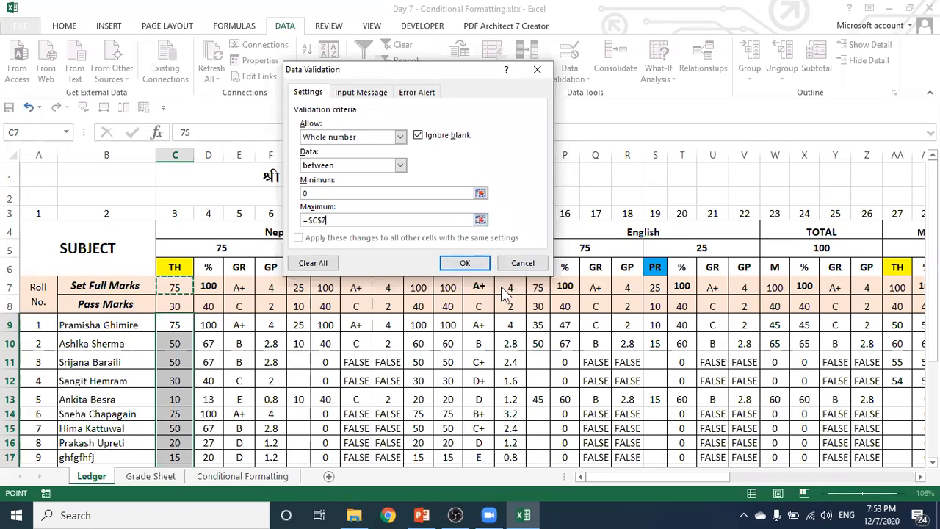
{"action": "left_click", "coordinate": [466, 264]}
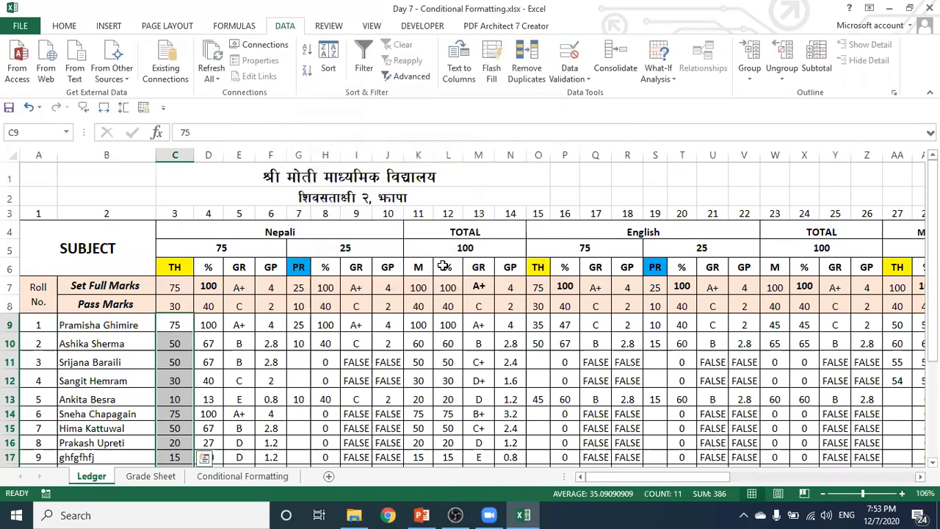
{"action": "left_click", "coordinate": [180, 345]}
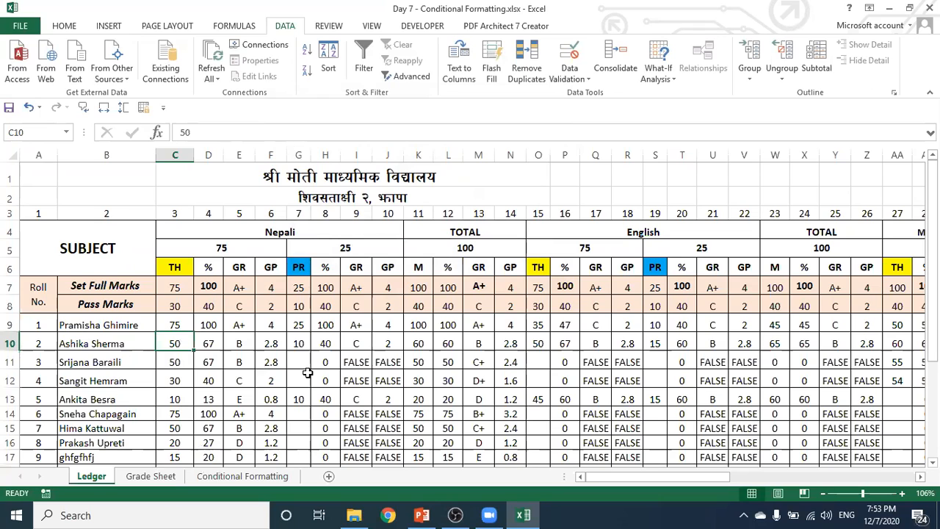
- Try to enter 76 as the Nepali theory mark in C10 to test the full-marks restriction
{"action": "type", "text": "76"}
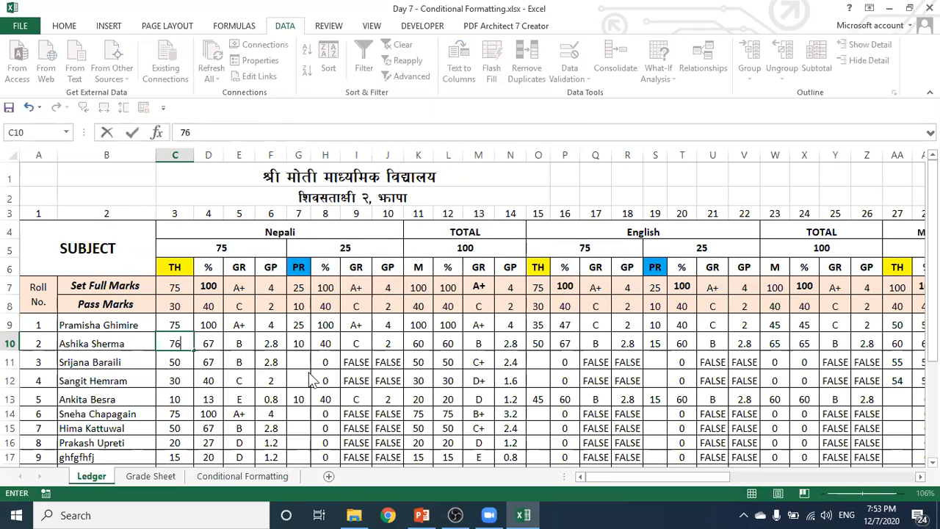
{"action": "key", "text": "ctrl+Return"}
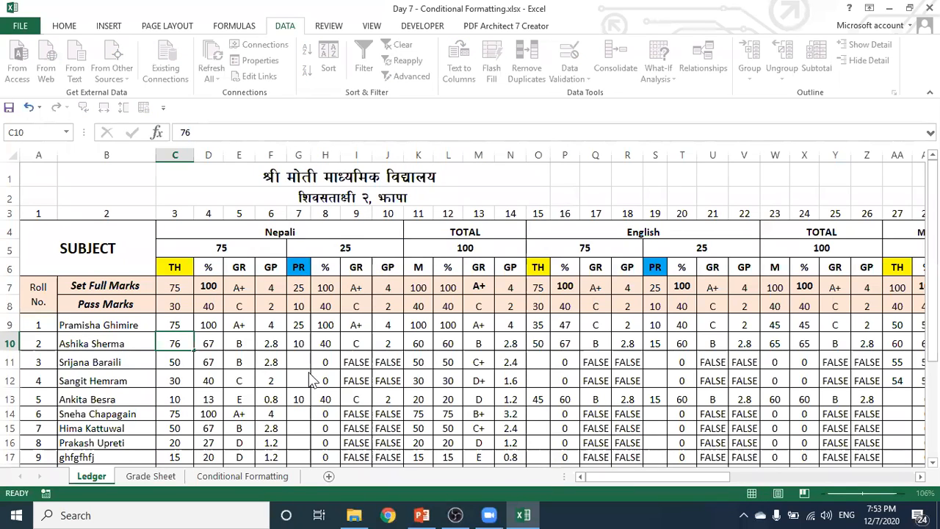
{"action": "key", "text": "Return"}
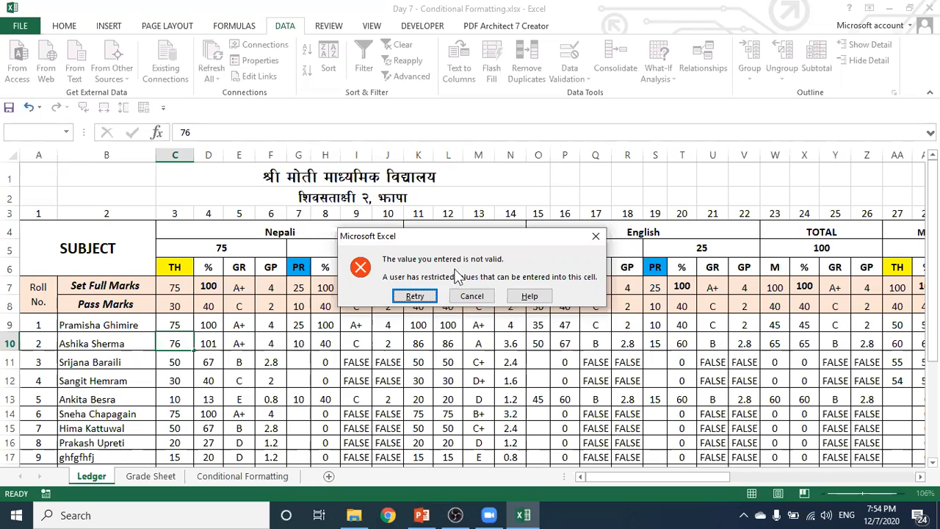
{"action": "left_click", "coordinate": [474, 297]}
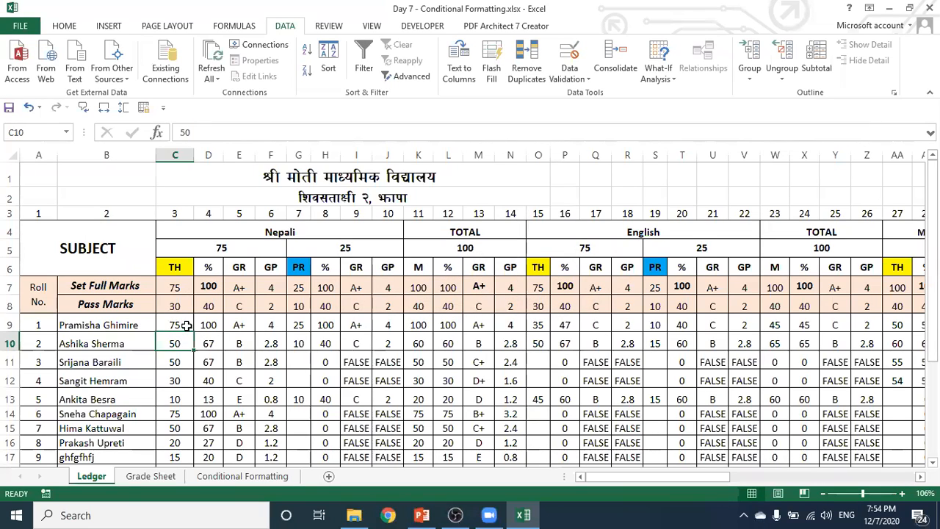
- Clear all data validation from the Nepali theory marks in C9:C24
{"action": "left_click_drag", "start_coordinate": [178, 318], "coordinate": [180, 478]}
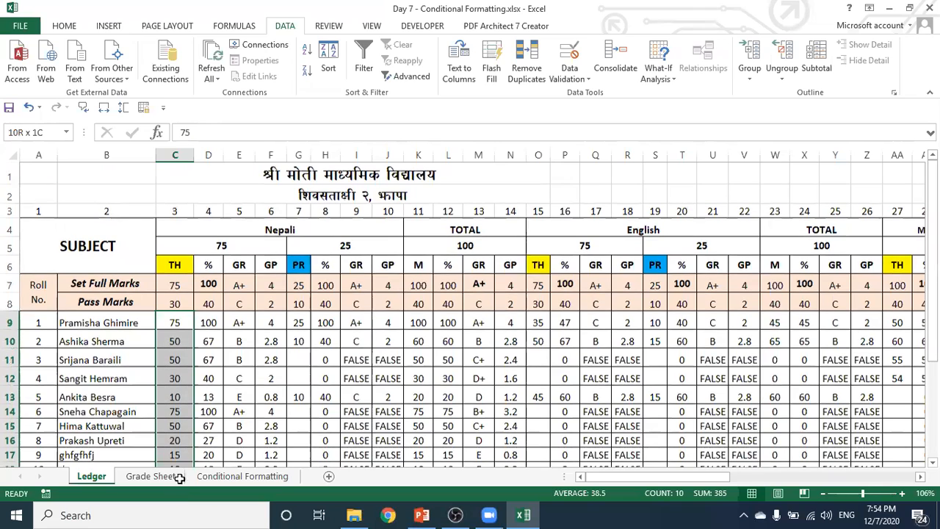
{"action": "key", "text": "shift+Down"}
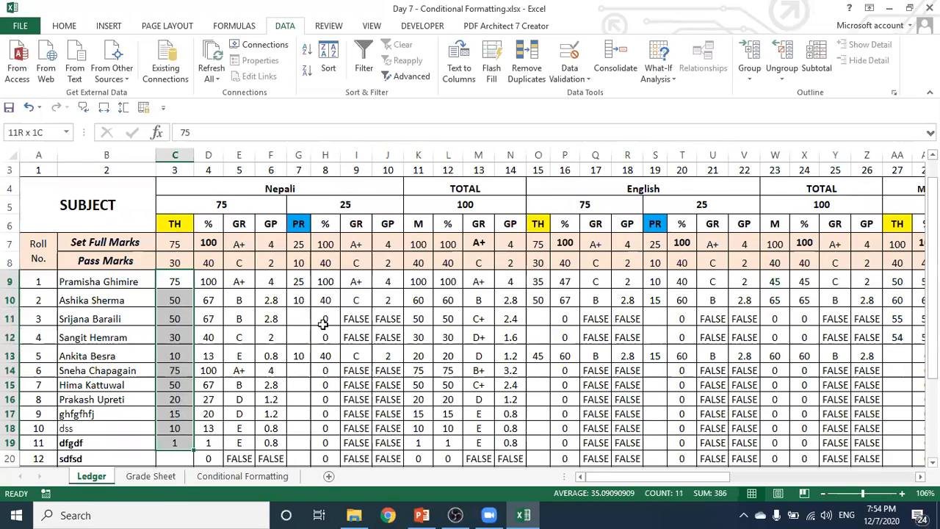
{"action": "key", "text": "shift+Down"}
{"action": "key", "text": "shift+Down"}
{"action": "key", "text": "shift+Down"}
{"action": "key", "text": "shift+Down"}
{"action": "key", "text": "shift+Down"}
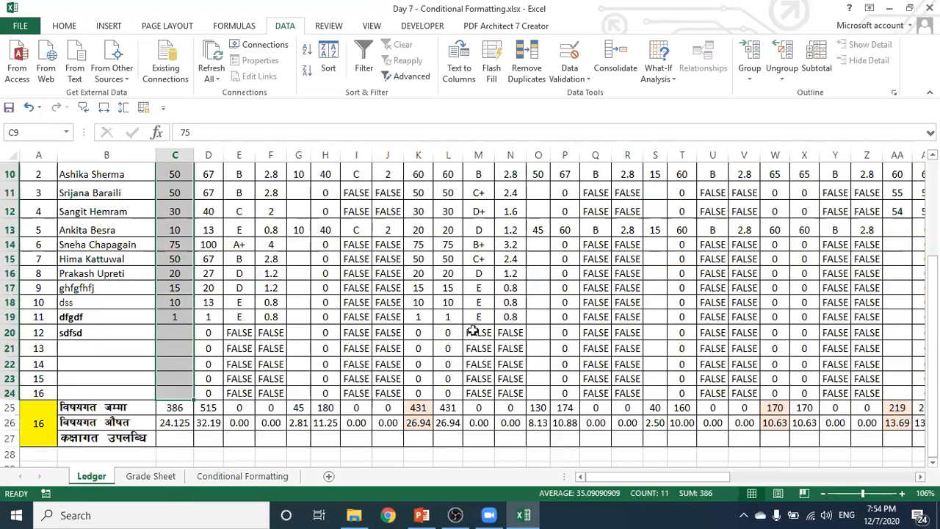
{"action": "scroll", "coordinate": [474, 331], "scroll_direction": "up", "scroll_amount": 1}
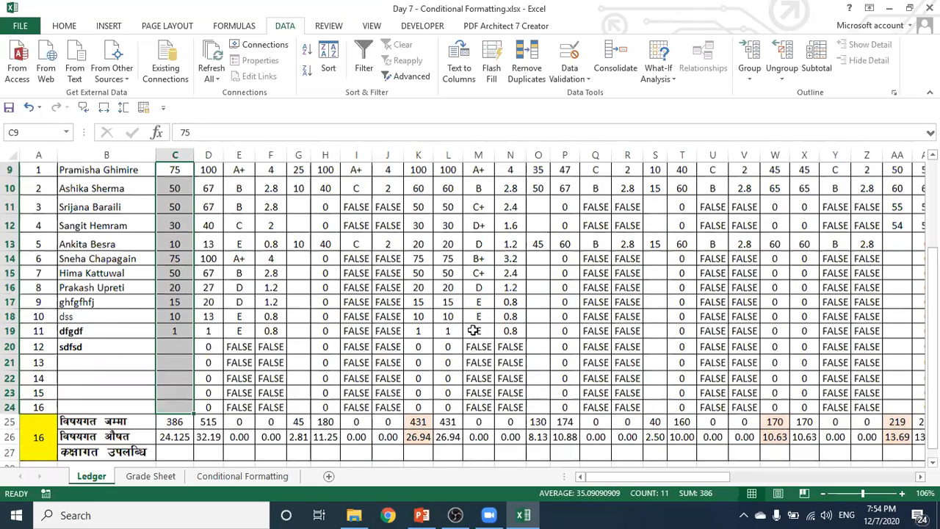
{"action": "scroll", "coordinate": [474, 331], "scroll_direction": "up", "scroll_amount": 2}
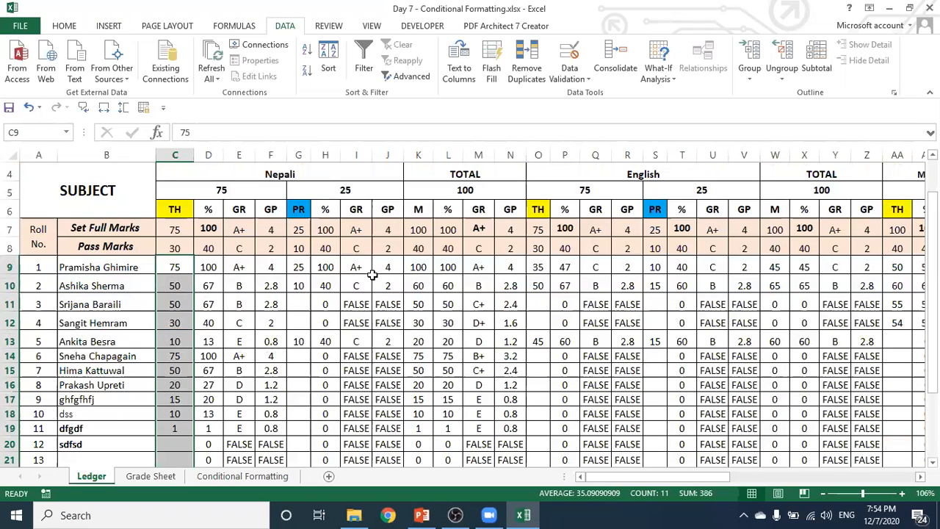
{"action": "left_click", "coordinate": [571, 78]}
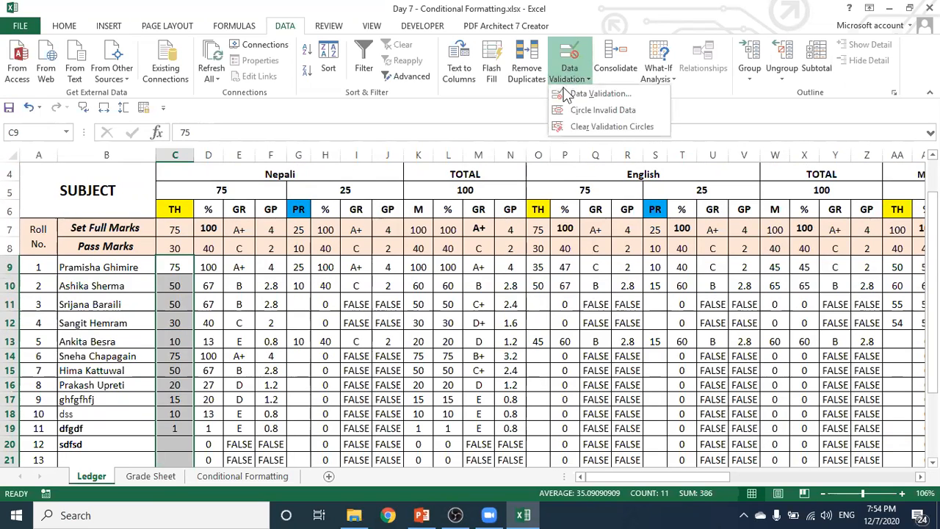
{"action": "left_click", "coordinate": [603, 94]}
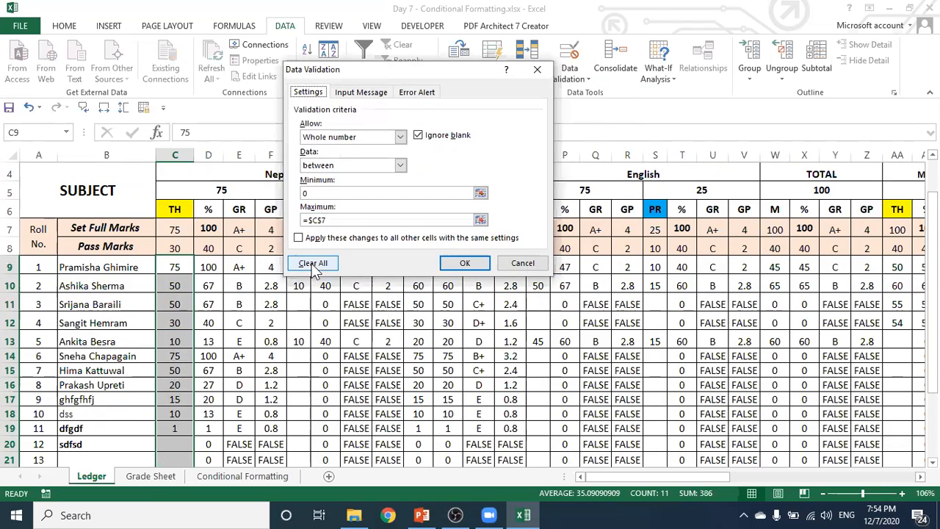
{"action": "left_click", "coordinate": [301, 264]}
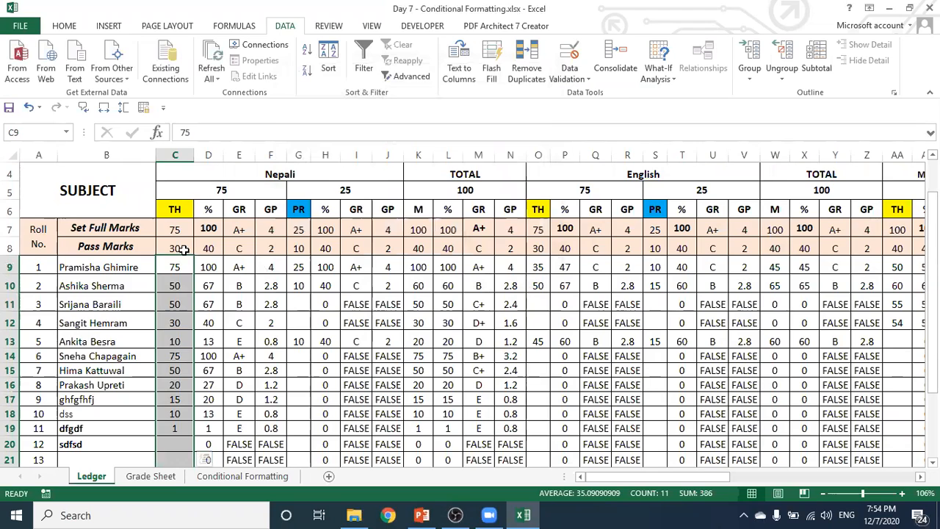
- Restrict the Nepali theory marks in C9:C24 to whole numbers between 0 and the full marks cell, =$C$7
{"action": "left_click", "coordinate": [180, 231]}
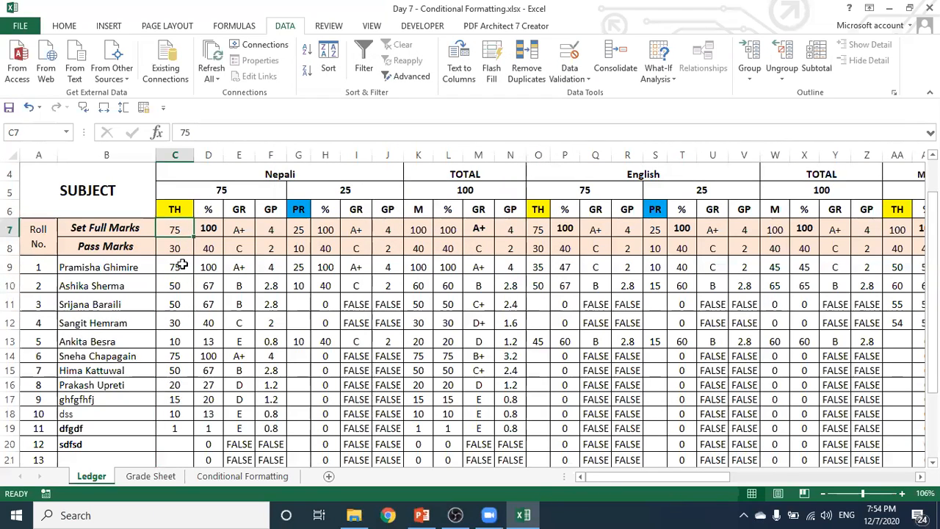
{"action": "left_click_drag", "start_coordinate": [180, 268], "coordinate": [182, 443]}
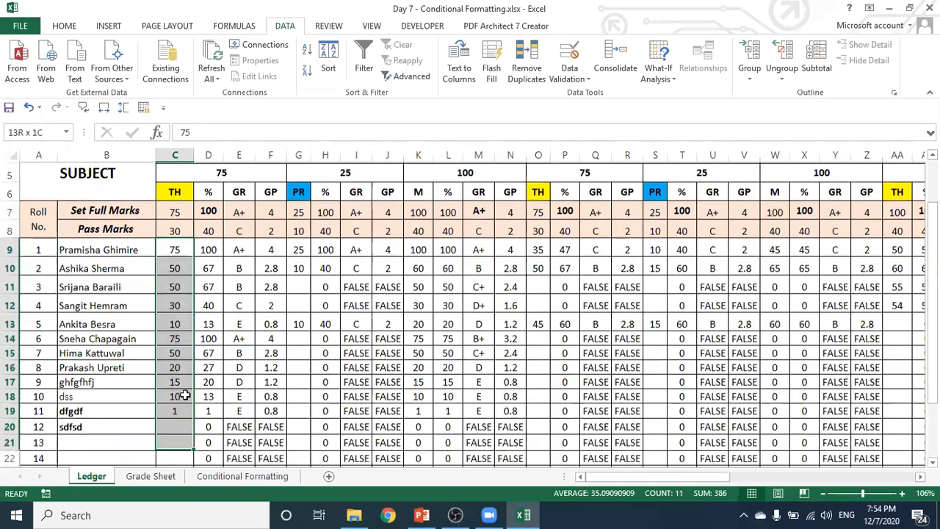
{"action": "key", "text": "ctrl+shift+Down"}
{"action": "key", "text": "ctrl+shift+Down"}
{"action": "key", "text": "shift+Up"}
{"action": "key", "text": "shift+Up"}
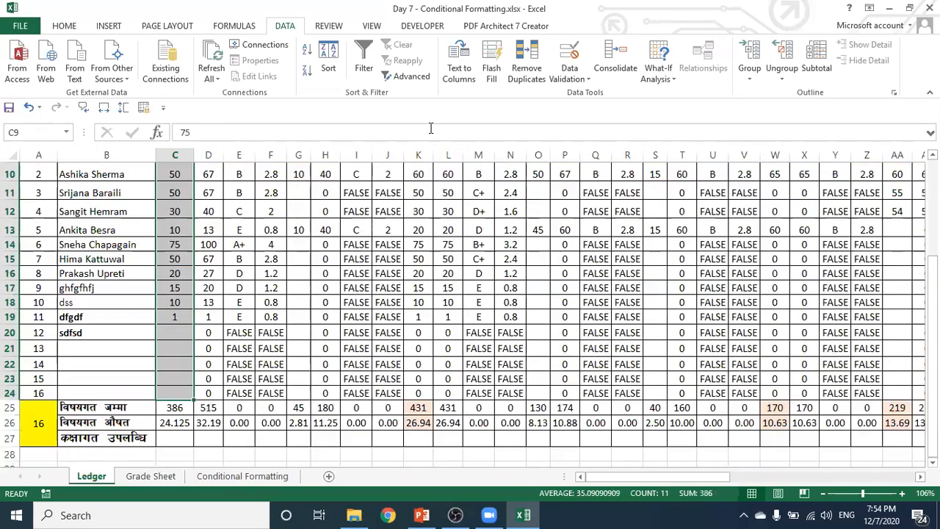
{"action": "left_click", "coordinate": [571, 79]}
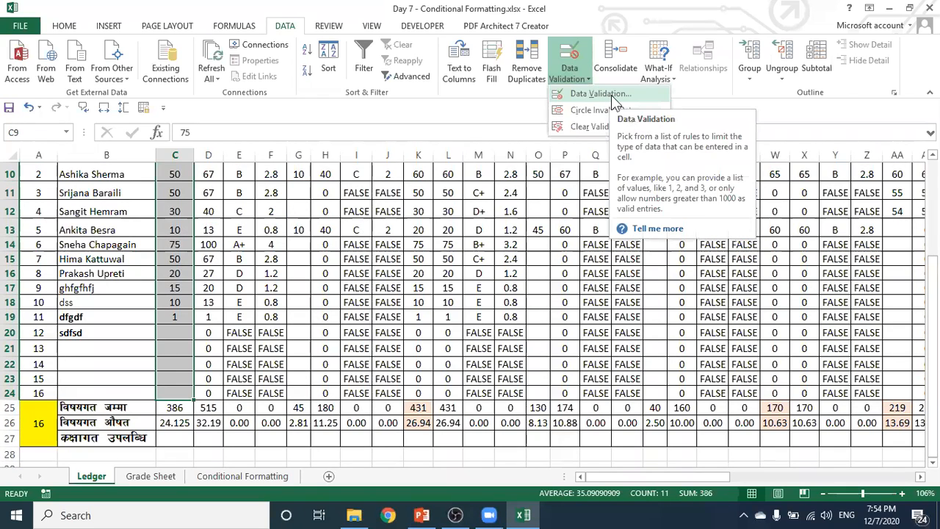
{"action": "key", "text": "Escape"}
{"action": "scroll", "coordinate": [332, 217], "scroll_direction": "up", "scroll_amount": 2}
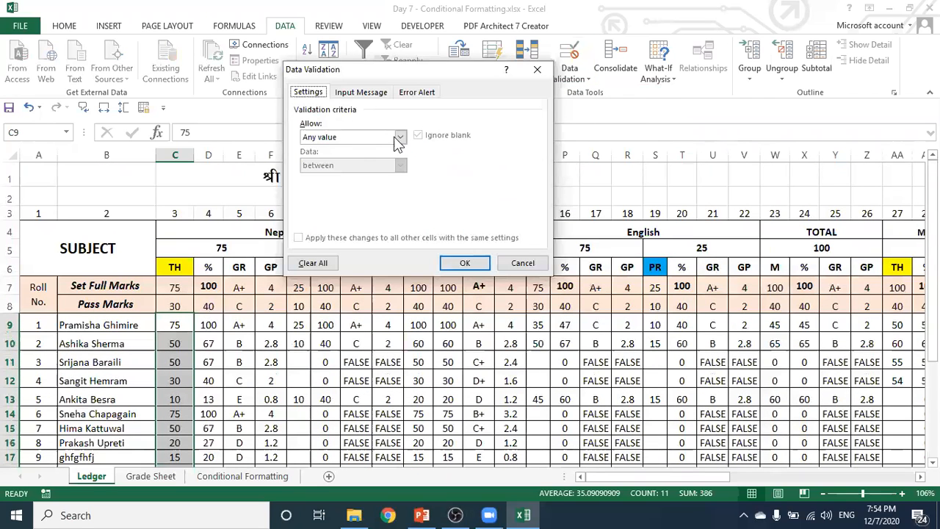
{"action": "left_click", "coordinate": [368, 138]}
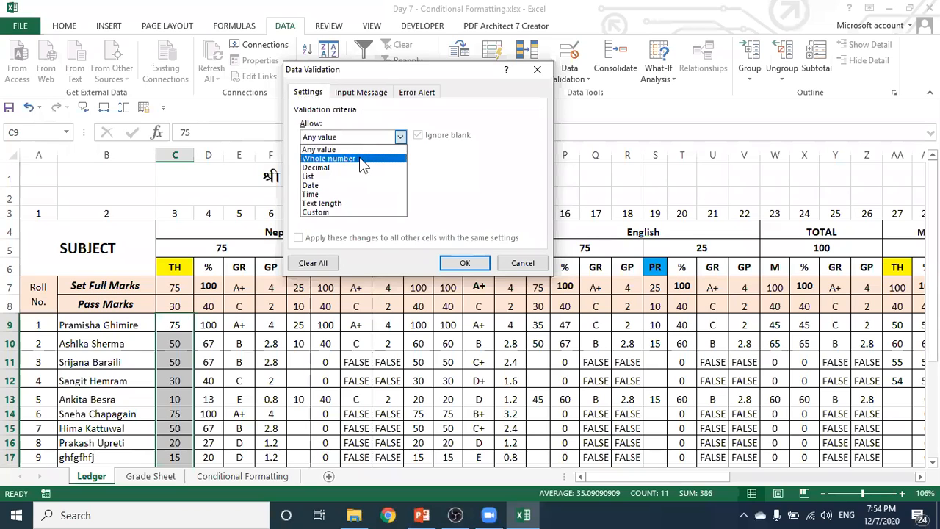
{"action": "left_click", "coordinate": [362, 161]}
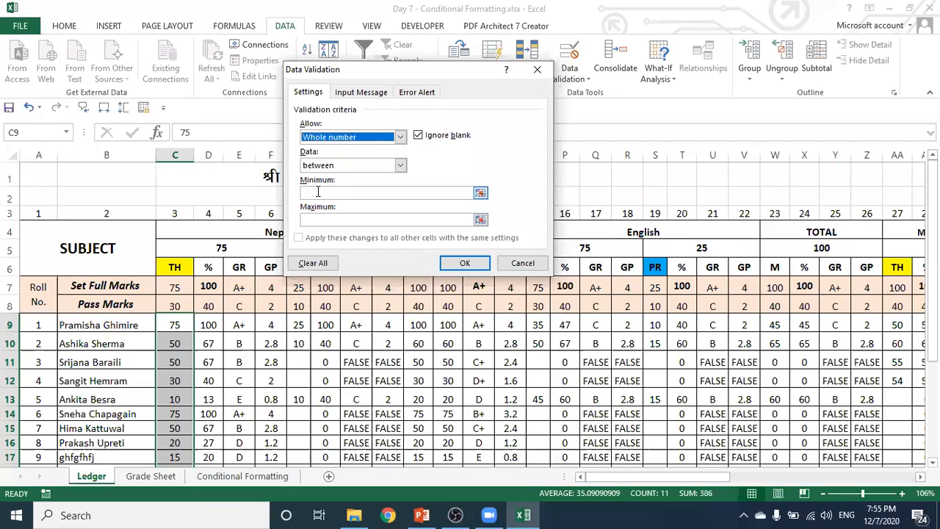
{"action": "left_click", "coordinate": [240, 204]}
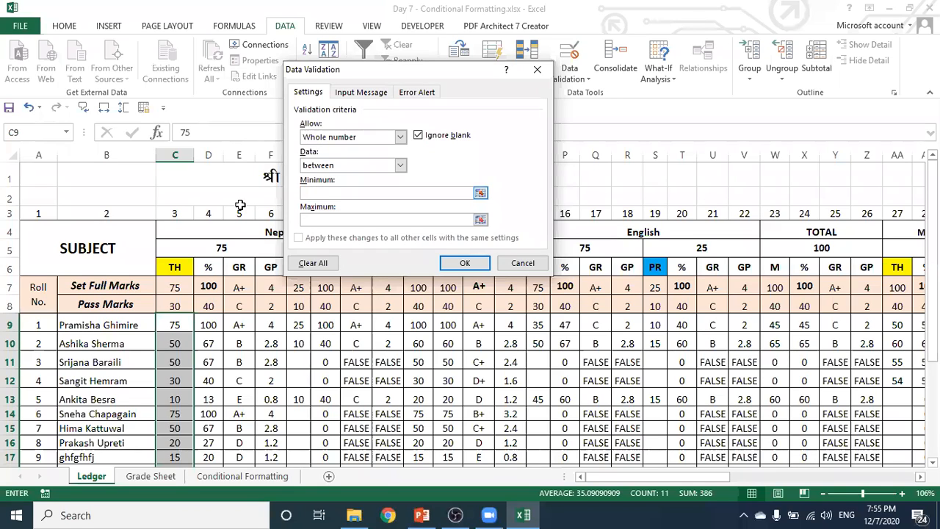
{"action": "type", "text": "0"}
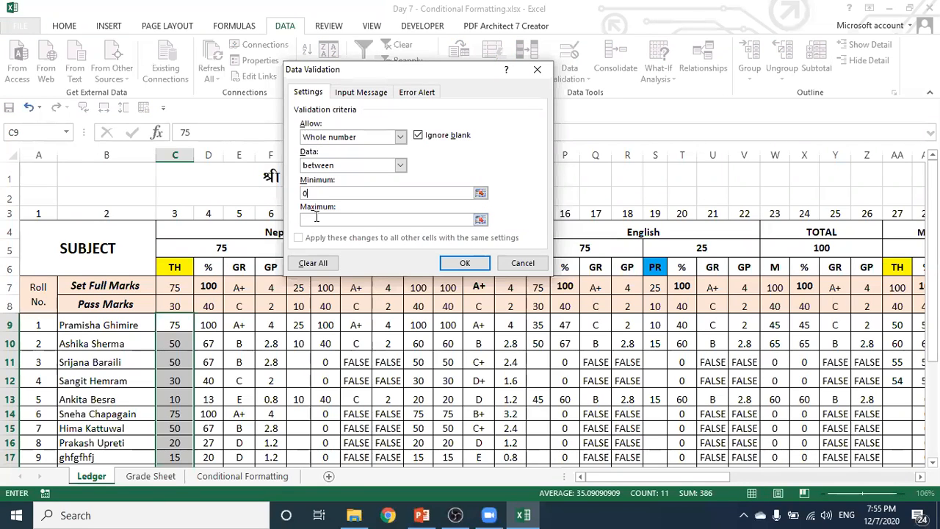
{"action": "left_click", "coordinate": [315, 217]}
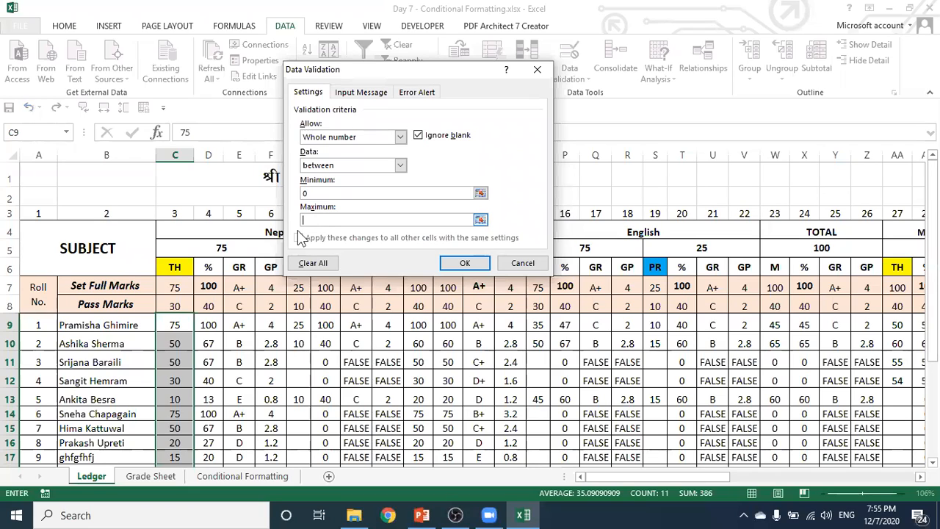
{"action": "left_click", "coordinate": [181, 287]}
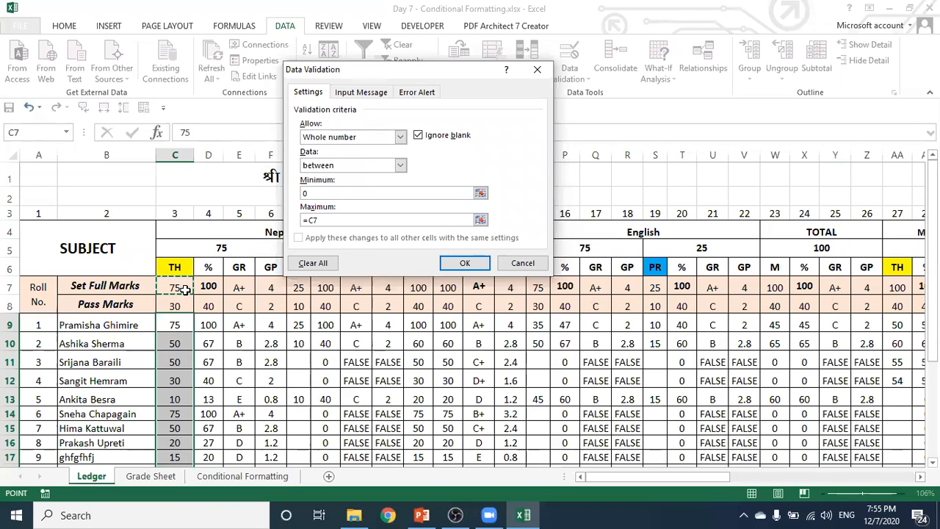
{"action": "key", "text": "F4"}
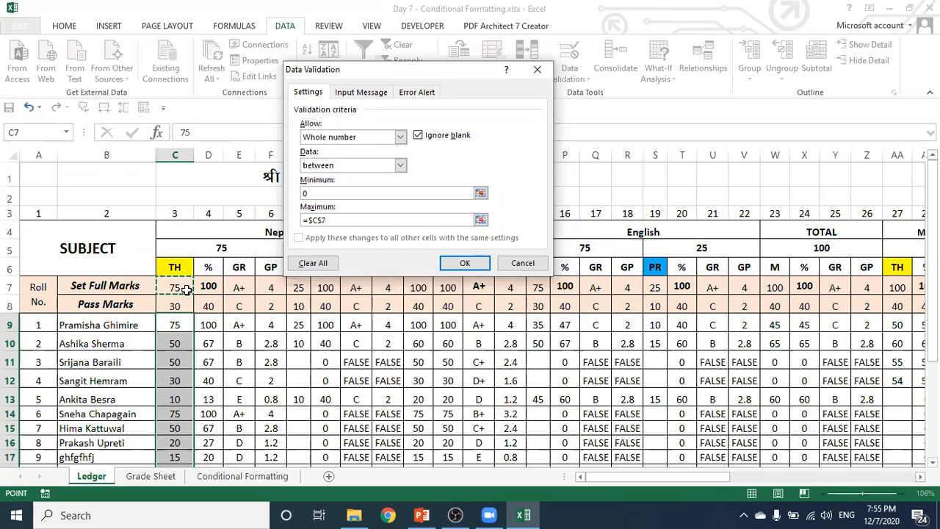
- Set the validation's error alert message to "That is more then FM" and apply the rule to the selected marks
{"action": "left_click", "coordinate": [417, 91]}
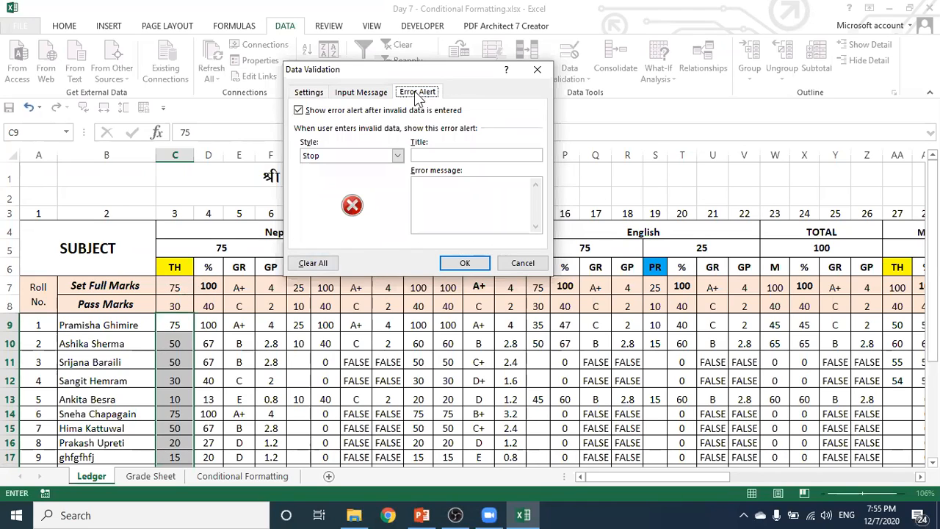
{"action": "left_click", "coordinate": [423, 185]}
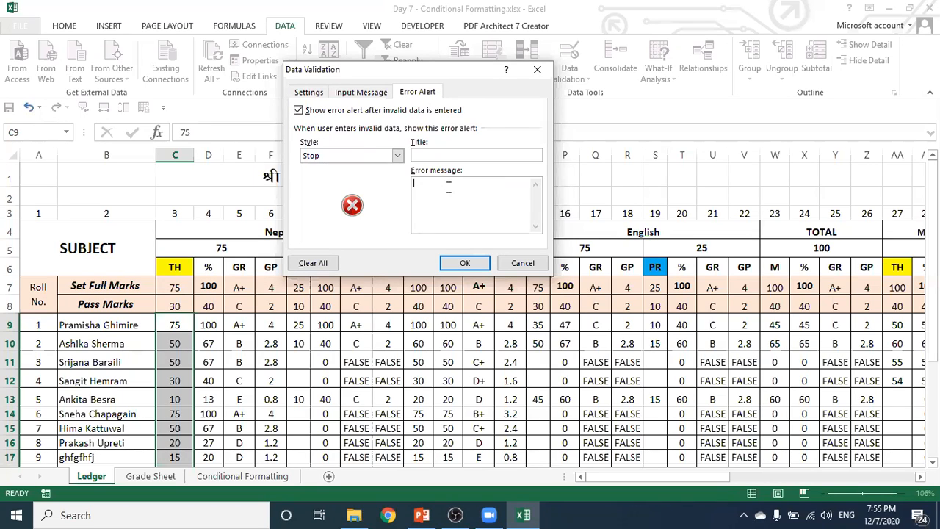
{"action": "type", "text": "TH"}
{"action": "key", "text": "BackSpace"}
{"action": "type", "text": "h"}
{"action": "key", "text": "BackSpace"}
{"action": "type", "text": "hat is m"}
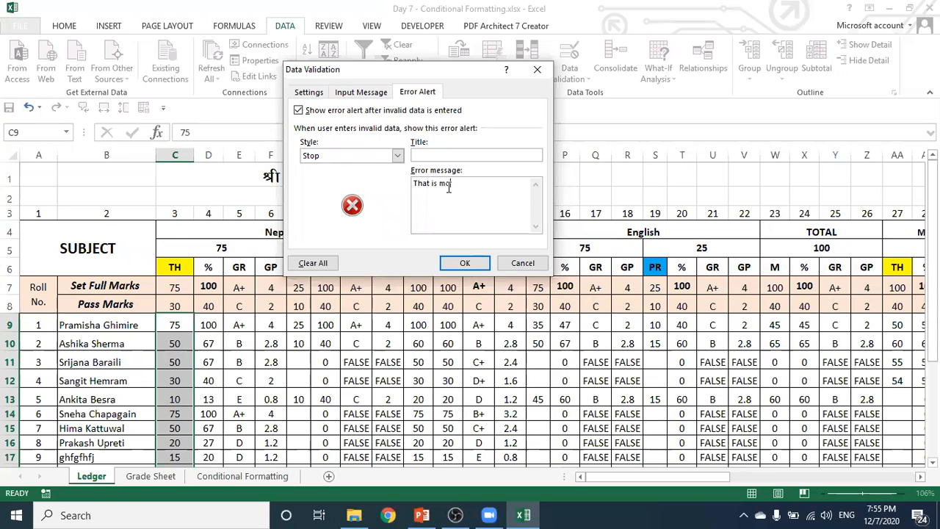
{"action": "type", "text": "ore dthe"}
{"action": "key", "text": "BackSpace"}
{"action": "key", "text": "BackSpace"}
{"action": "key", "text": "BackSpace"}
{"action": "key", "text": "BackSpace"}
{"action": "type", "text": "then FM"}
{"action": "left_click", "coordinate": [467, 263]}
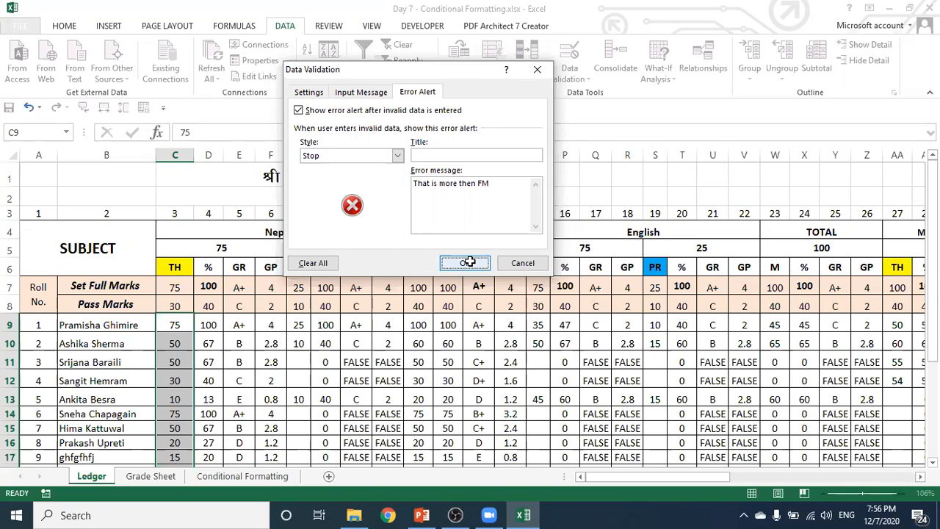
- Try to enter 75.1 as the Nepali theory mark in C9 to test the custom error alert
{"action": "left_click", "coordinate": [183, 327]}
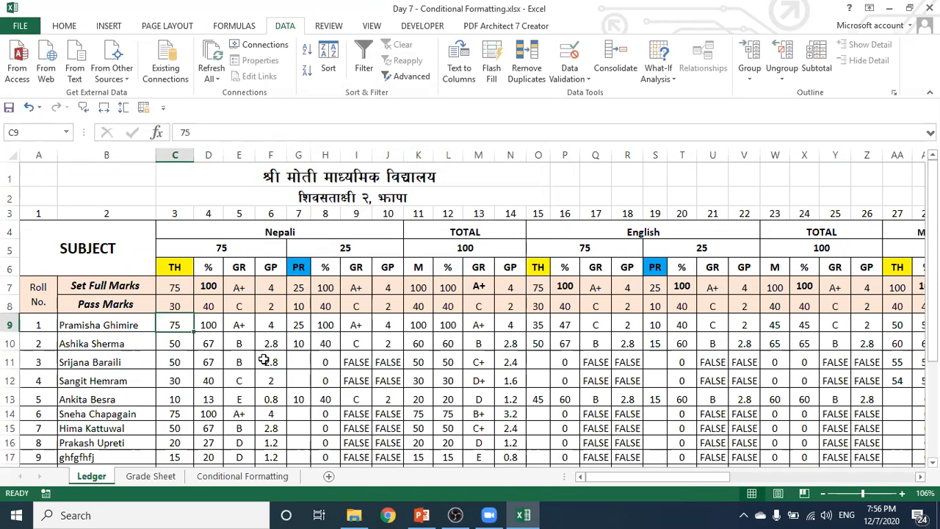
{"action": "type", "text": "75.1"}
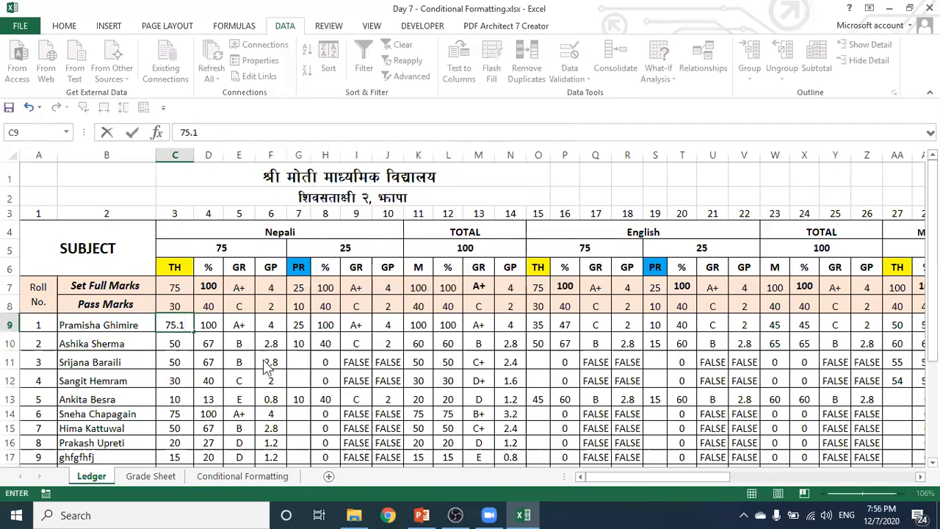
{"action": "key", "text": "Return"}
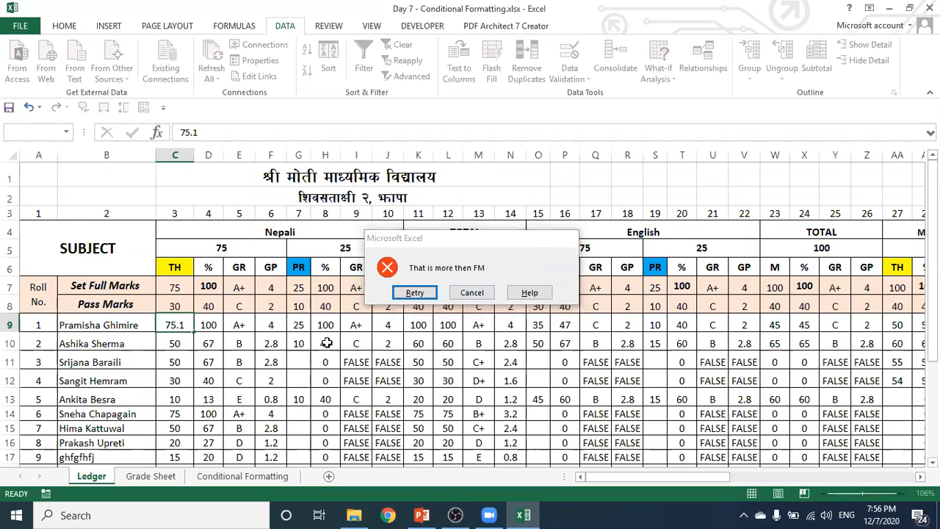
{"action": "left_click", "coordinate": [568, 240]}
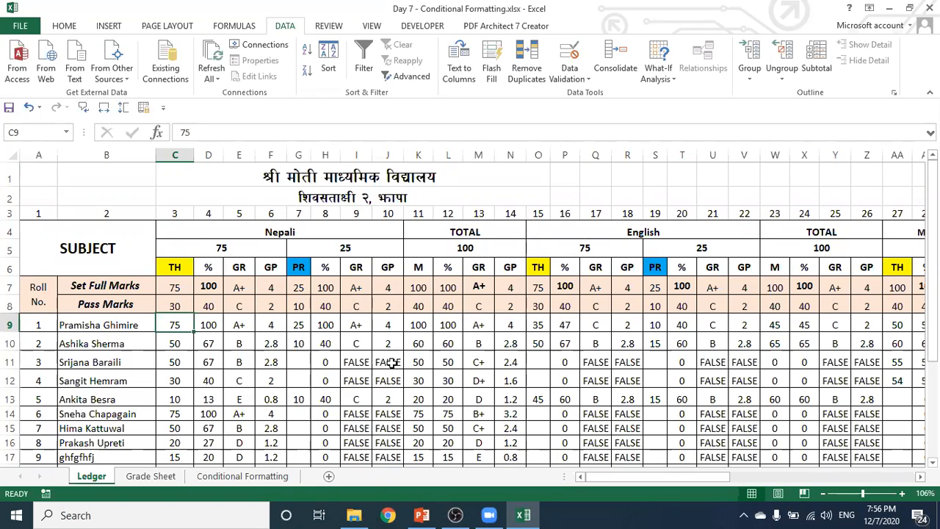
{"action": "scroll", "coordinate": [414, 354], "scroll_direction": "down", "scroll_amount": 3}
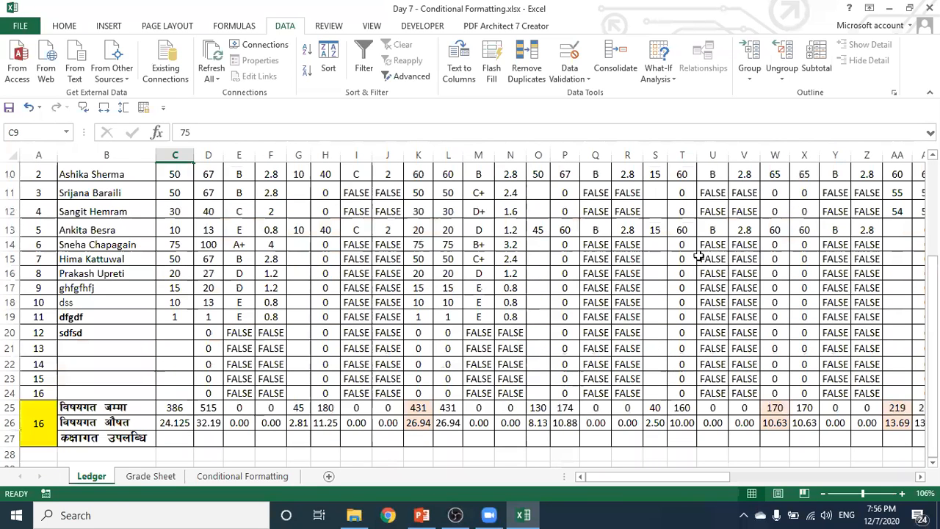
{"action": "scroll", "coordinate": [494, 337], "scroll_direction": "up", "scroll_amount": 2}
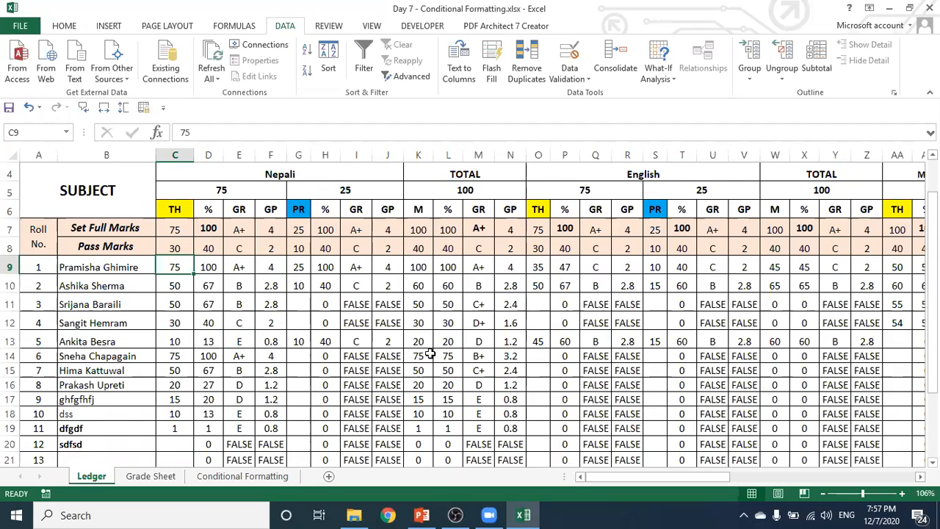
{"action": "scroll", "coordinate": [429, 351], "scroll_direction": "down", "scroll_amount": 2}
{"action": "scroll", "coordinate": [422, 294], "scroll_direction": "down", "scroll_amount": 1}
{"action": "scroll", "coordinate": [431, 251], "scroll_direction": "down", "scroll_amount": 1}
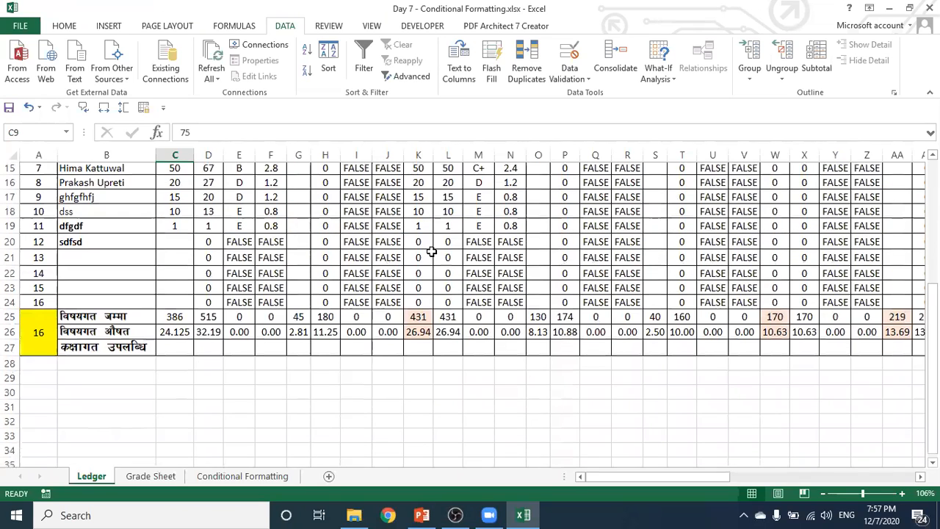
- Add an empty-text result, "", as the final false value of the nested IF grade formula in E7
{"action": "scroll", "coordinate": [432, 251], "scroll_direction": "down", "scroll_amount": 1}
{"action": "scroll", "coordinate": [431, 251], "scroll_direction": "up", "scroll_amount": 3}
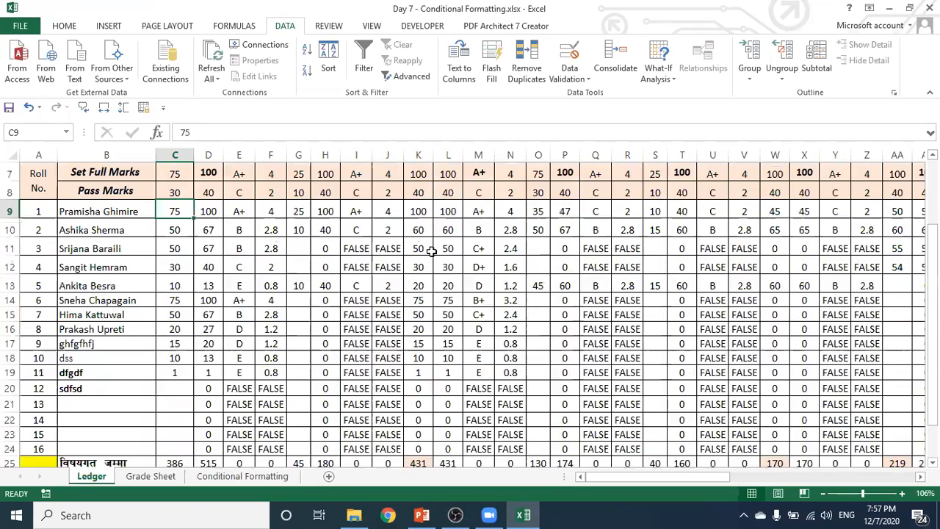
{"action": "scroll", "coordinate": [264, 269], "scroll_direction": "up", "scroll_amount": 1}
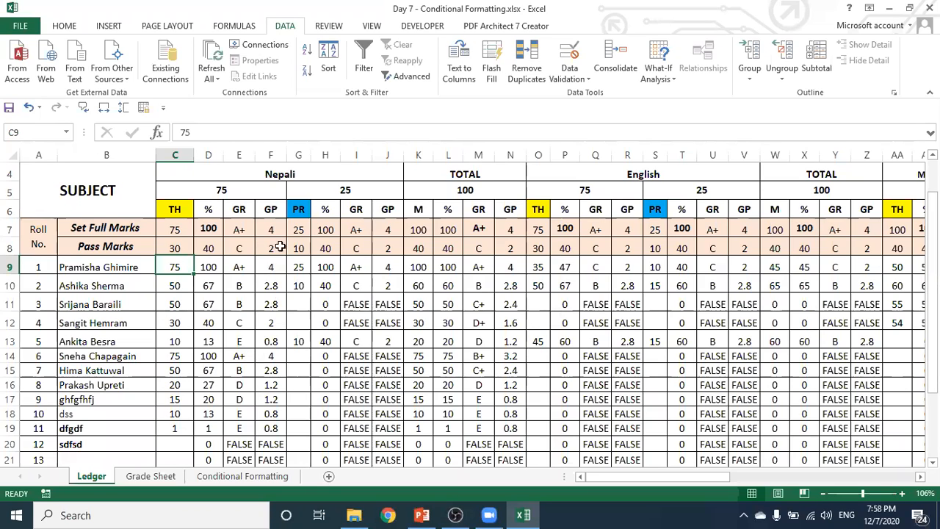
{"action": "left_click", "coordinate": [240, 230]}
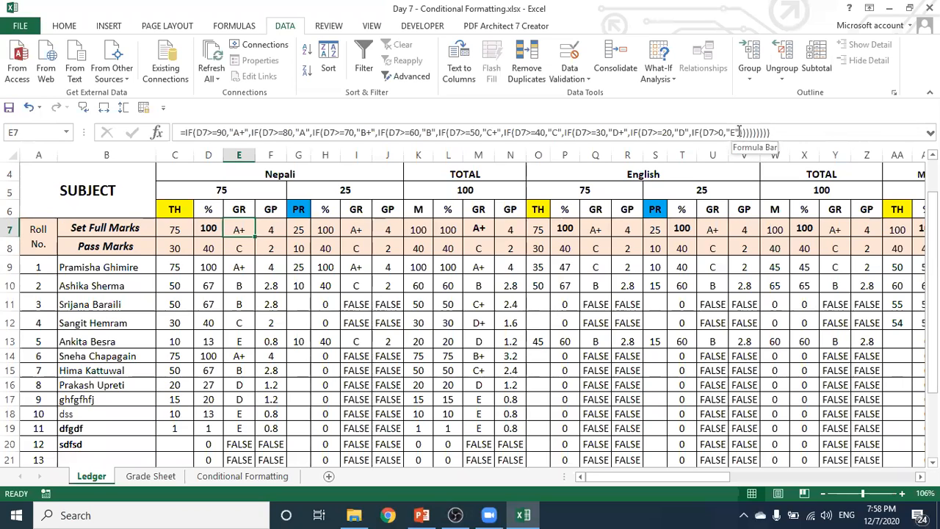
{"action": "key", "text": "F2"}
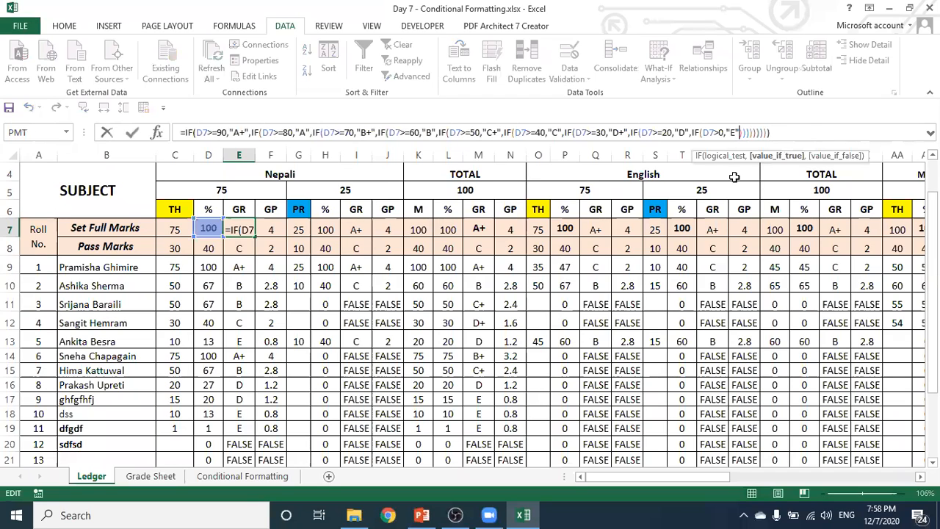
{"action": "type", "text": ","}
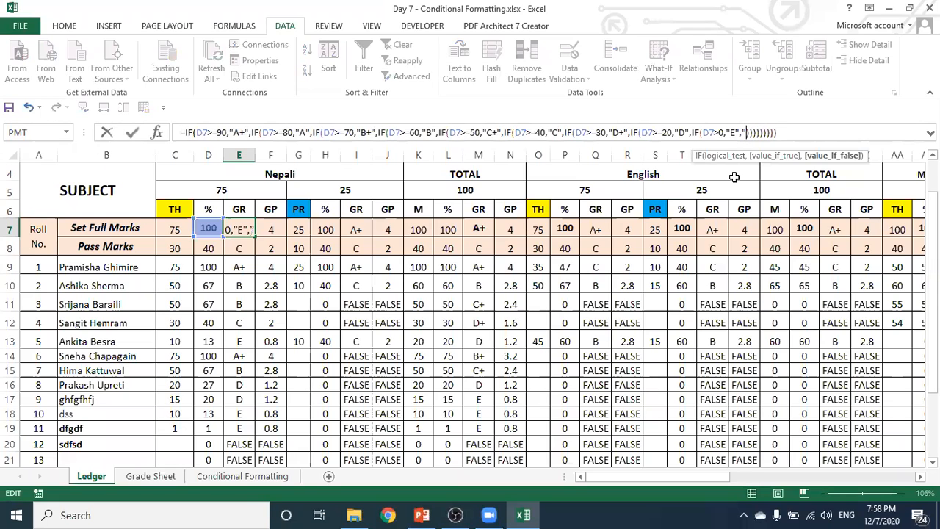
{"action": "type", "text": "\"\""}
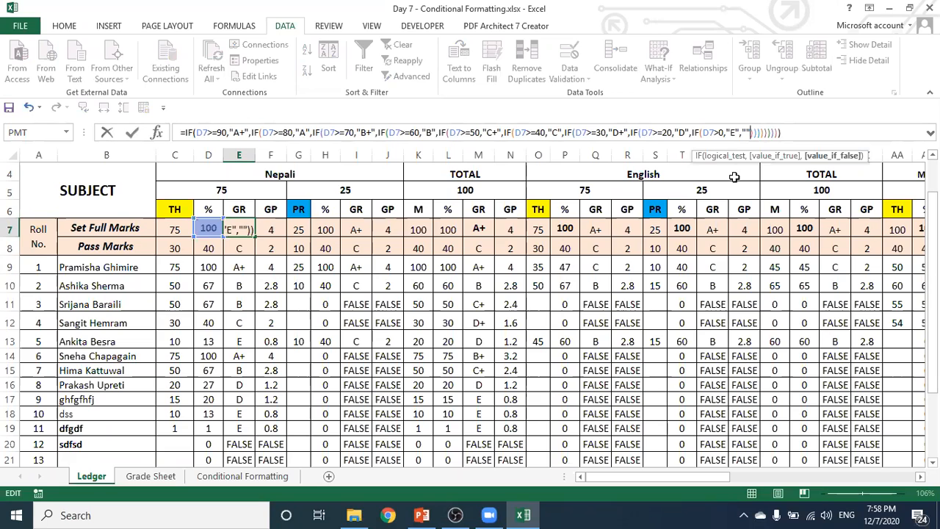
{"action": "key", "text": "Return"}
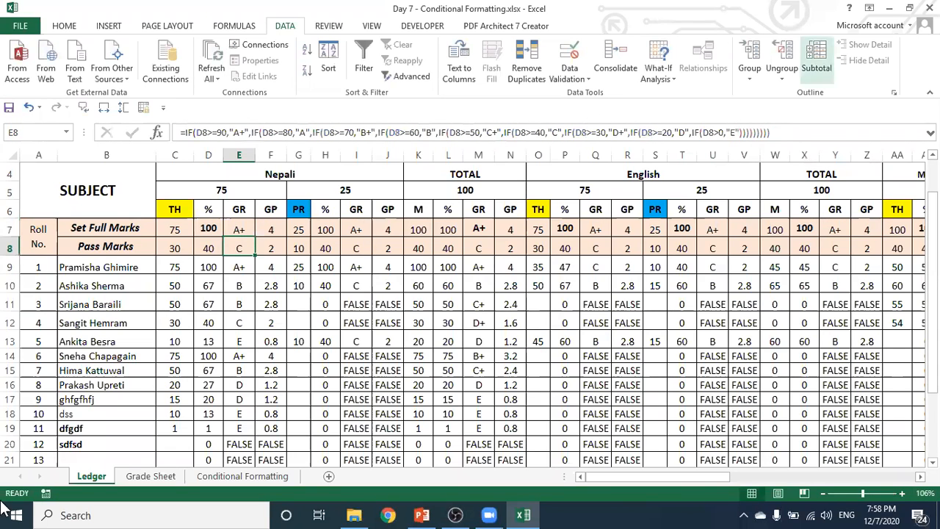
- Fill the E7 grade formula down the Nepali theory GR column through E26
{"action": "left_click", "coordinate": [252, 233]}
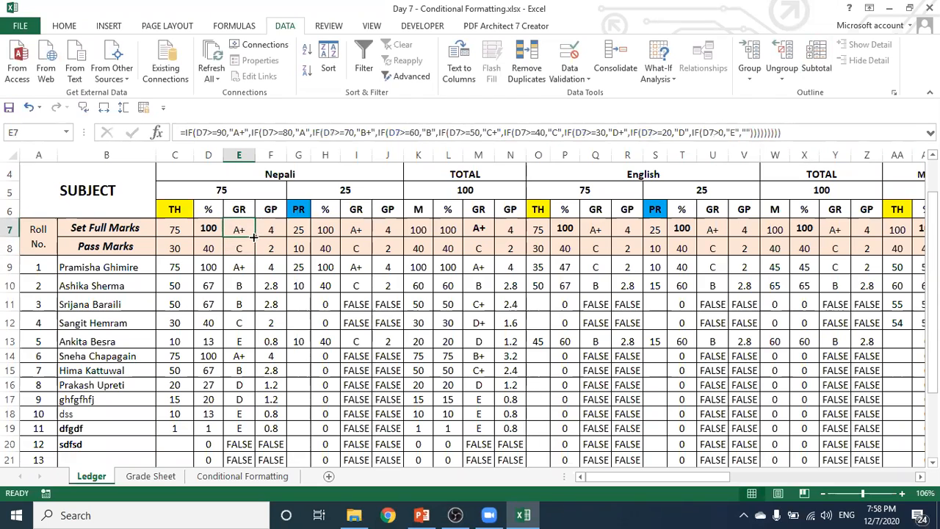
{"action": "double_click", "coordinate": [252, 235]}
{"action": "scroll", "coordinate": [345, 305], "scroll_direction": "down", "scroll_amount": 1}
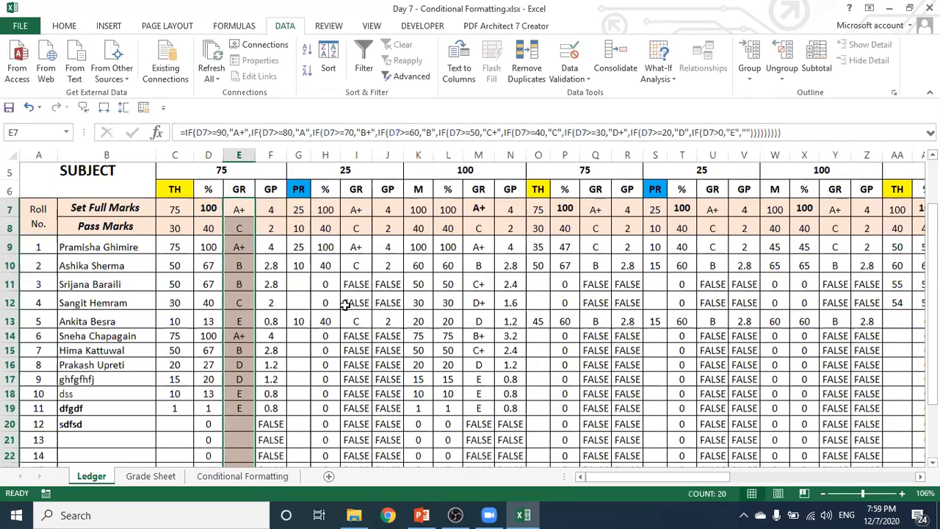
{"action": "scroll", "coordinate": [234, 301], "scroll_direction": "down", "scroll_amount": 3}
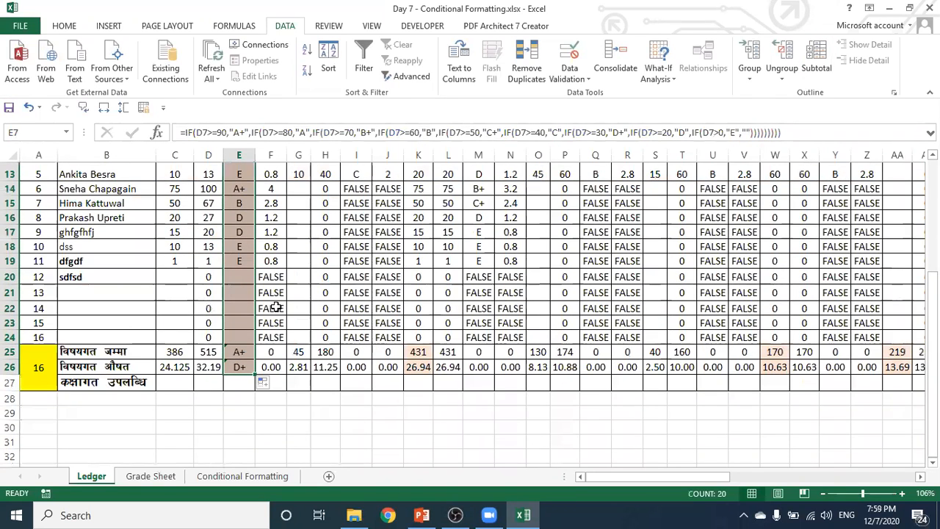
{"action": "scroll", "coordinate": [294, 306], "scroll_direction": "up", "scroll_amount": 1}
{"action": "scroll", "coordinate": [300, 303], "scroll_direction": "up", "scroll_amount": 2}
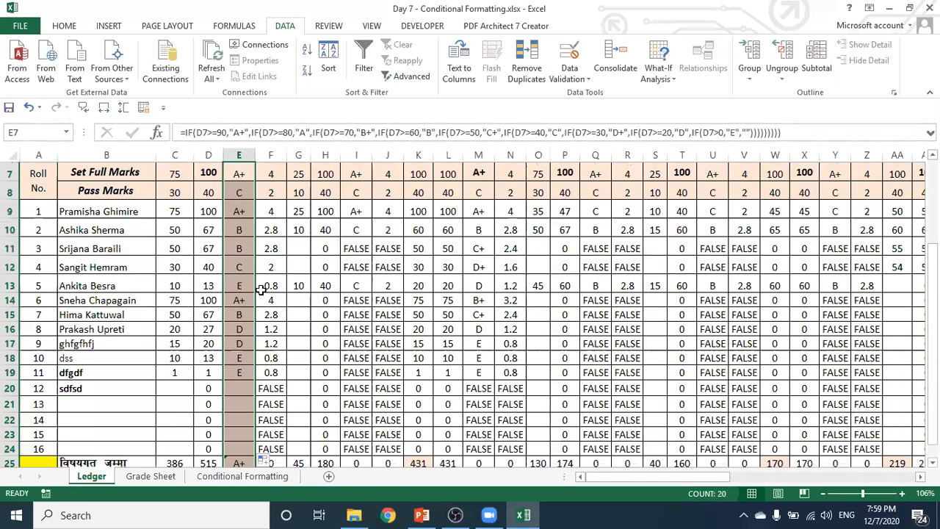
{"action": "left_click", "coordinate": [299, 304]}
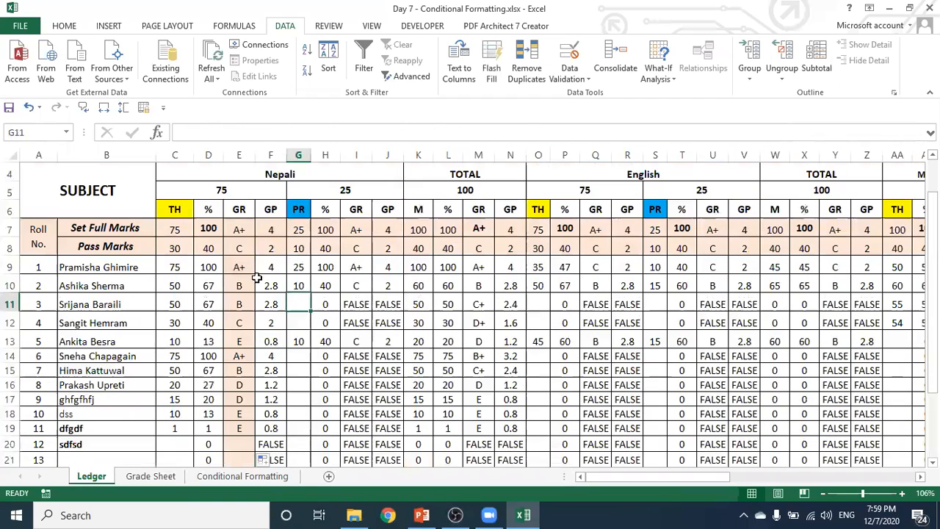
- Add "" as the final false value of the nested IF grade-point formula in F7
{"action": "left_click", "coordinate": [273, 229]}
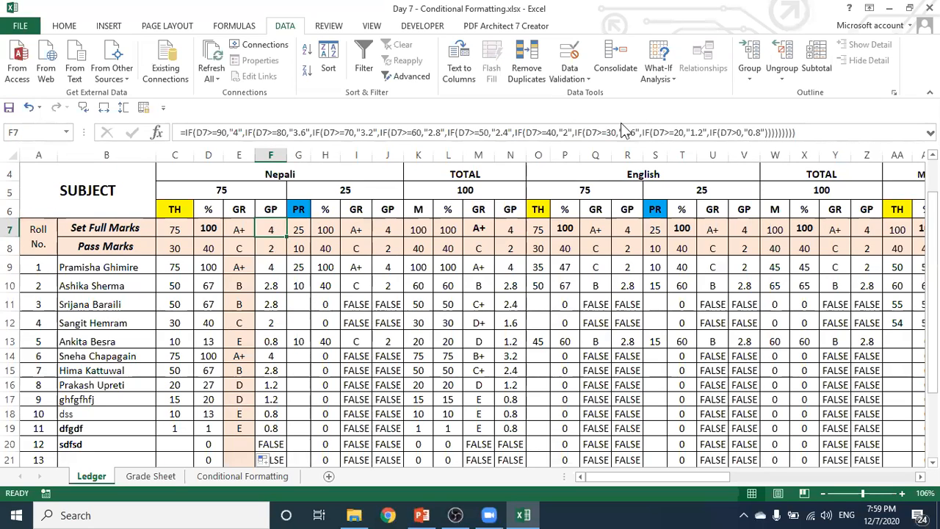
{"action": "left_click", "coordinate": [764, 132]}
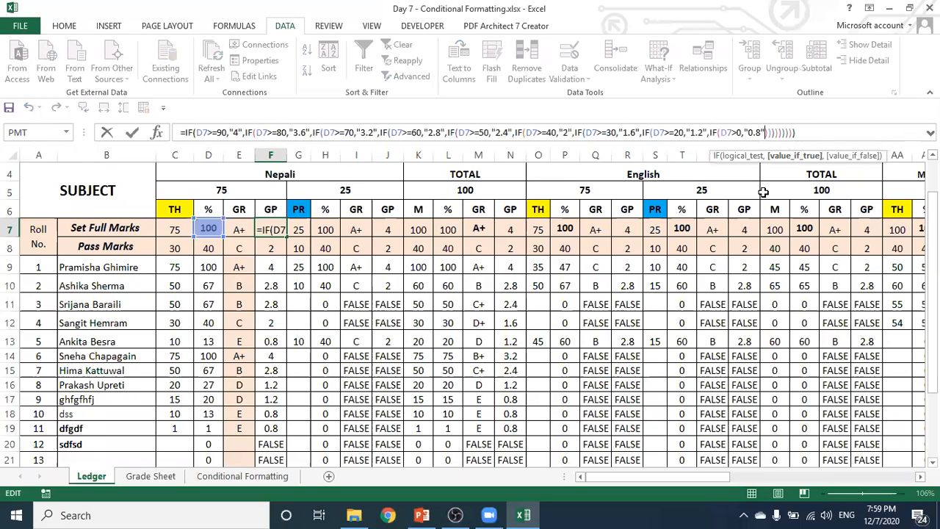
{"action": "type", "text": ",\"\""}
{"action": "key", "text": "Return"}
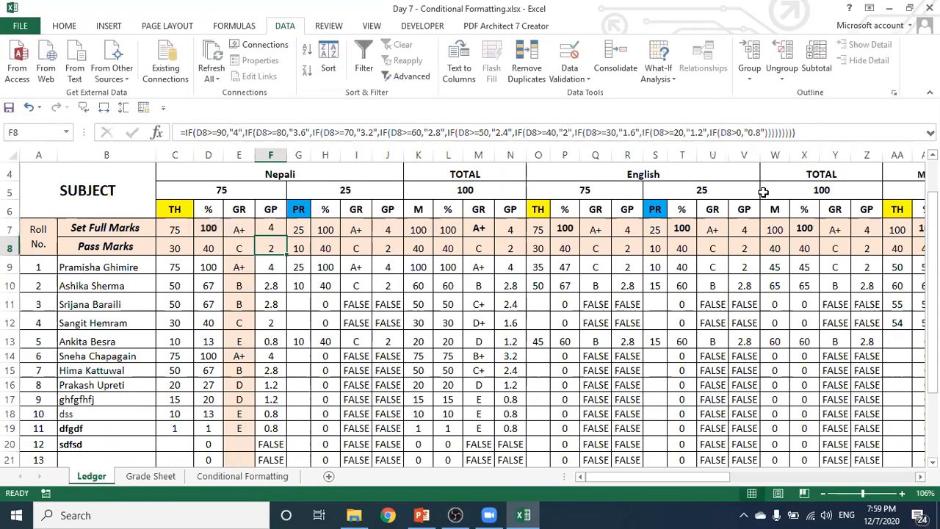
- Fill the F7 grade-point formula down the Nepali theory GP column through F26
{"action": "left_click", "coordinate": [278, 232]}
{"action": "double_click", "coordinate": [285, 238]}
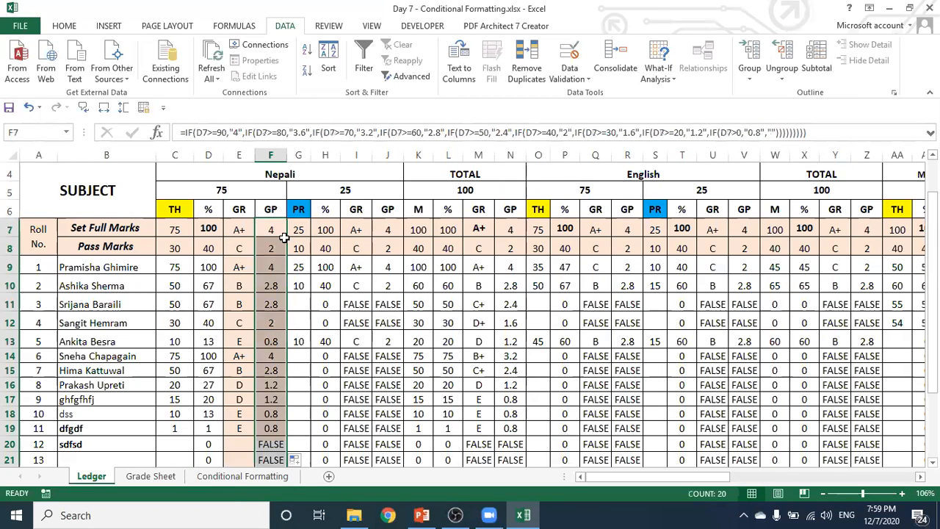
{"action": "scroll", "coordinate": [407, 322], "scroll_direction": "down", "scroll_amount": 1}
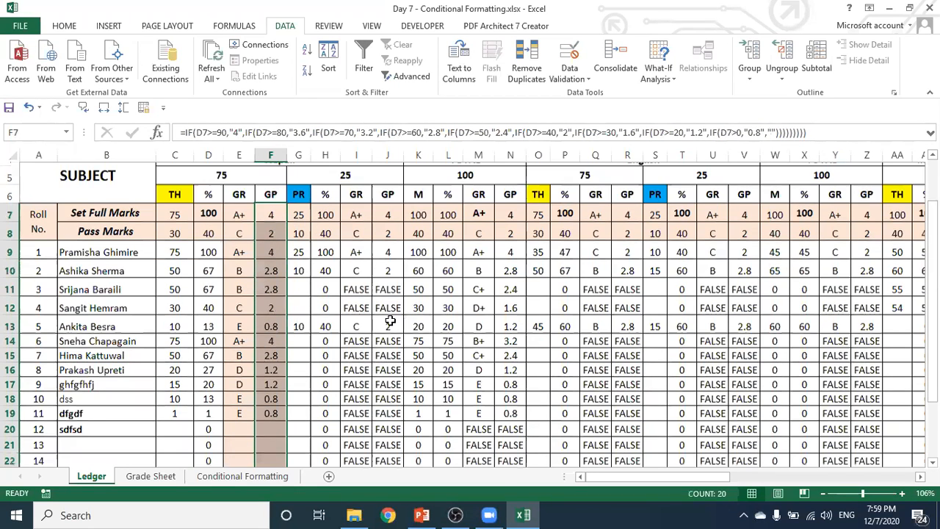
{"action": "scroll", "coordinate": [406, 322], "scroll_direction": "down", "scroll_amount": 1}
{"action": "scroll", "coordinate": [291, 330], "scroll_direction": "down", "scroll_amount": 2}
{"action": "scroll", "coordinate": [342, 352], "scroll_direction": "down", "scroll_amount": 1}
{"action": "left_click", "coordinate": [258, 294]}
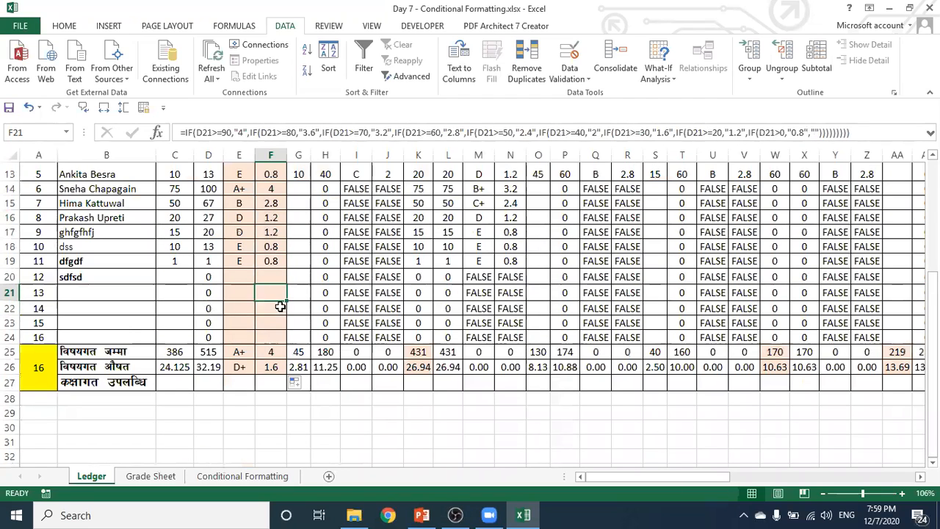
- Remove the fill color from E9:F9 and fill both cells down through row 26
{"action": "scroll", "coordinate": [268, 316], "scroll_direction": "up", "scroll_amount": 3}
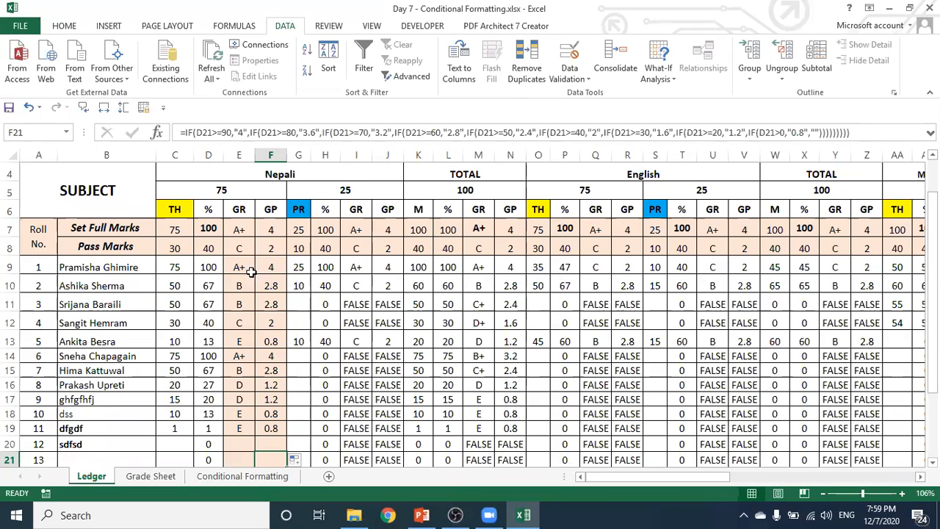
{"action": "left_click_drag", "start_coordinate": [241, 267], "coordinate": [276, 267]}
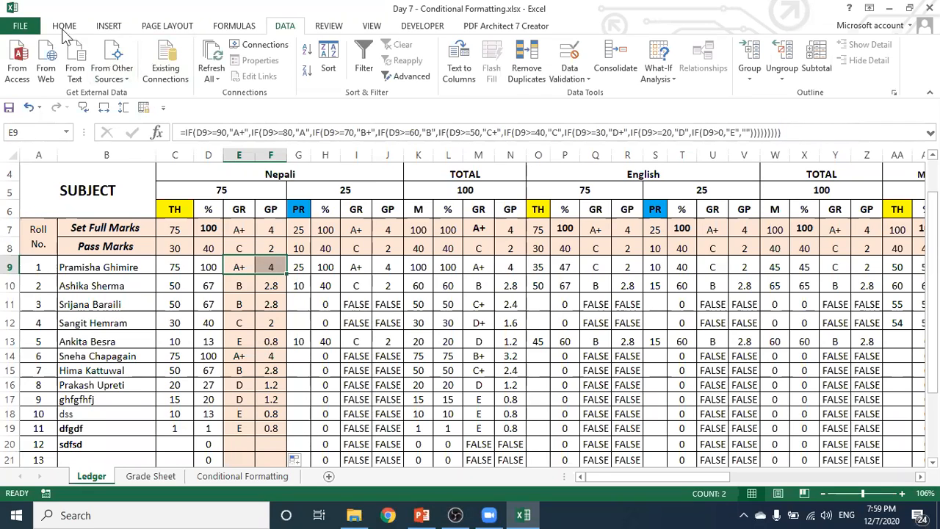
{"action": "left_click", "coordinate": [63, 31]}
{"action": "left_click", "coordinate": [219, 71]}
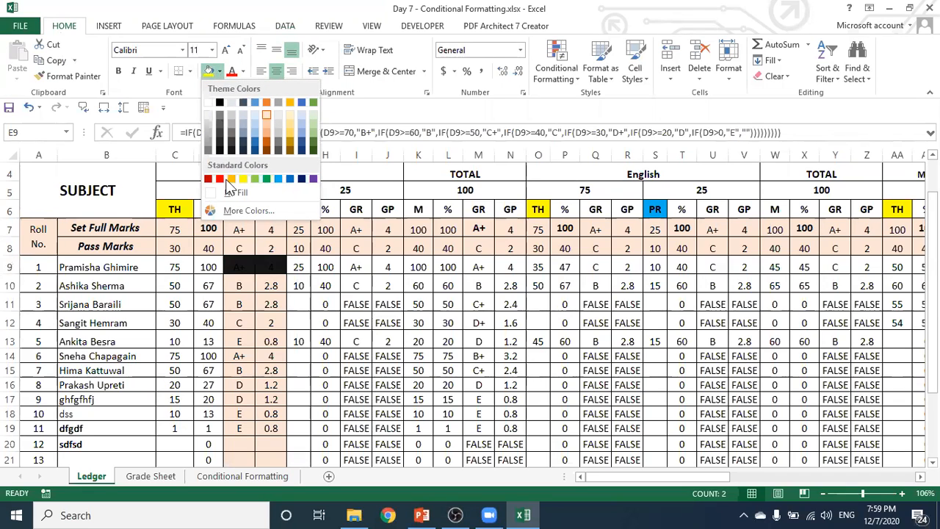
{"action": "left_click", "coordinate": [304, 306]}
{"action": "left_click_drag", "start_coordinate": [287, 275], "coordinate": [288, 460]}
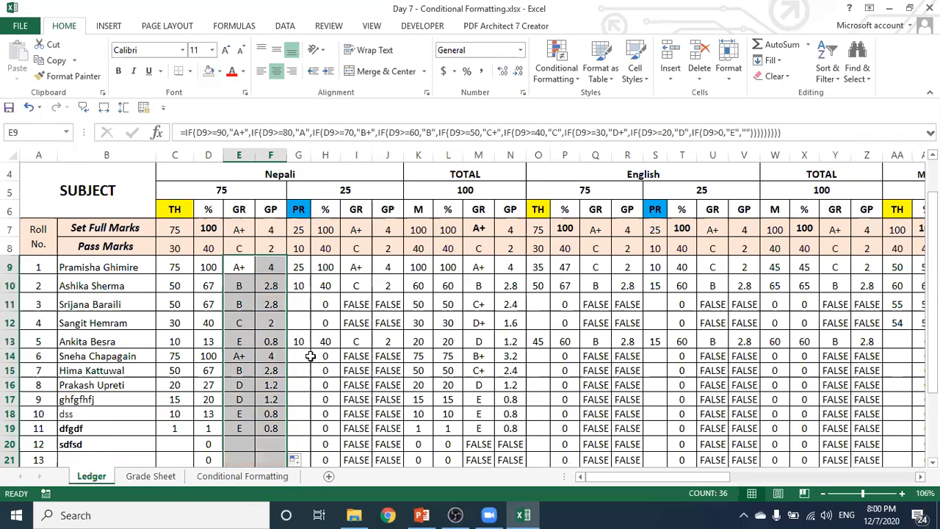
{"action": "left_click", "coordinate": [301, 308]}
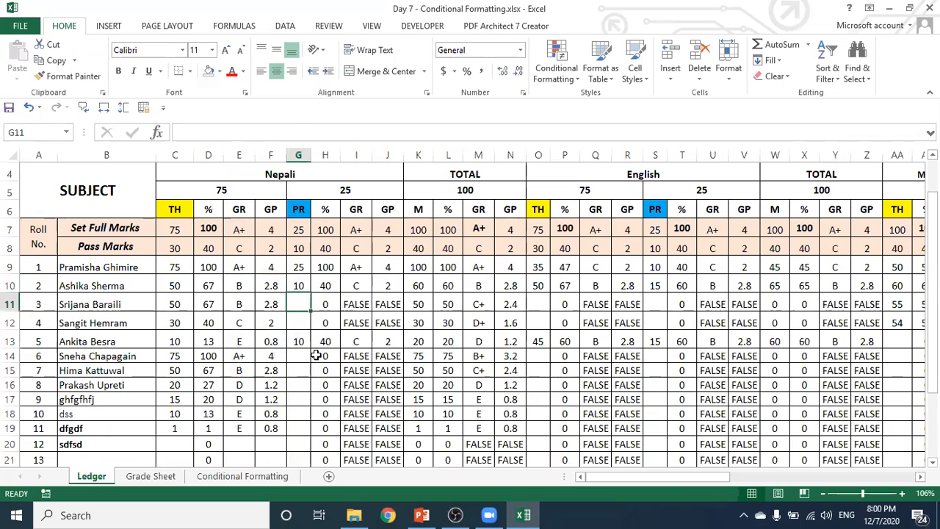
- Add "" as the final false value of the Nepali practical grade formula in I8
{"action": "scroll", "coordinate": [316, 355], "scroll_direction": "down", "scroll_amount": 1}
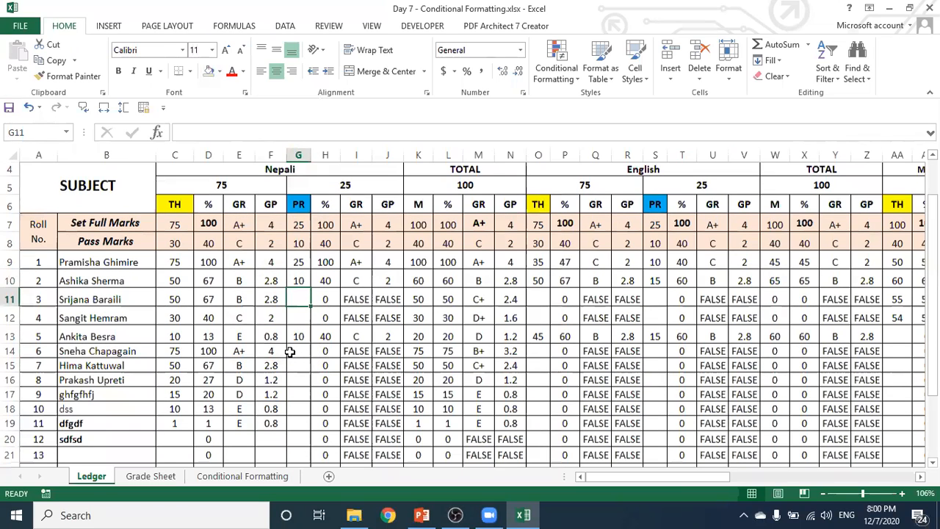
{"action": "scroll", "coordinate": [291, 351], "scroll_direction": "down", "scroll_amount": 2}
{"action": "scroll", "coordinate": [294, 353], "scroll_direction": "up", "scroll_amount": 1}
{"action": "scroll", "coordinate": [316, 339], "scroll_direction": "up", "scroll_amount": 2}
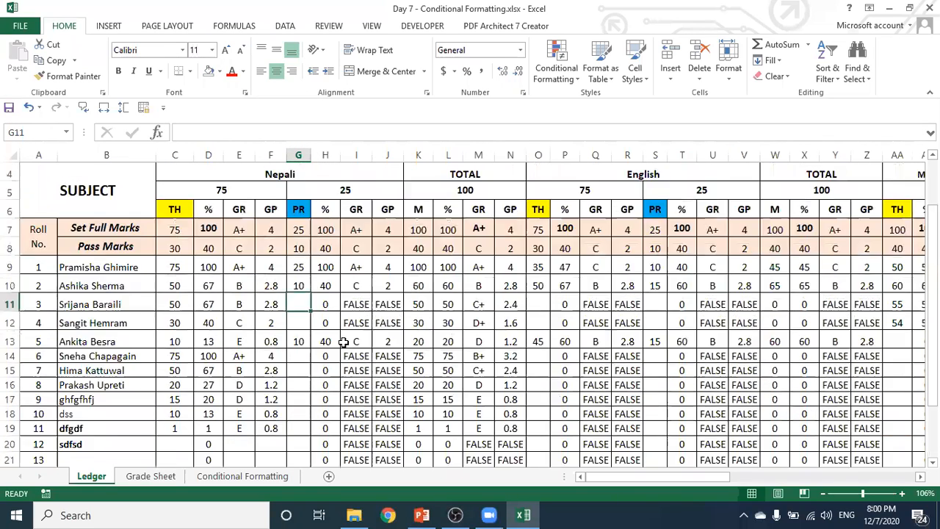
{"action": "scroll", "coordinate": [344, 341], "scroll_direction": "up", "scroll_amount": 1}
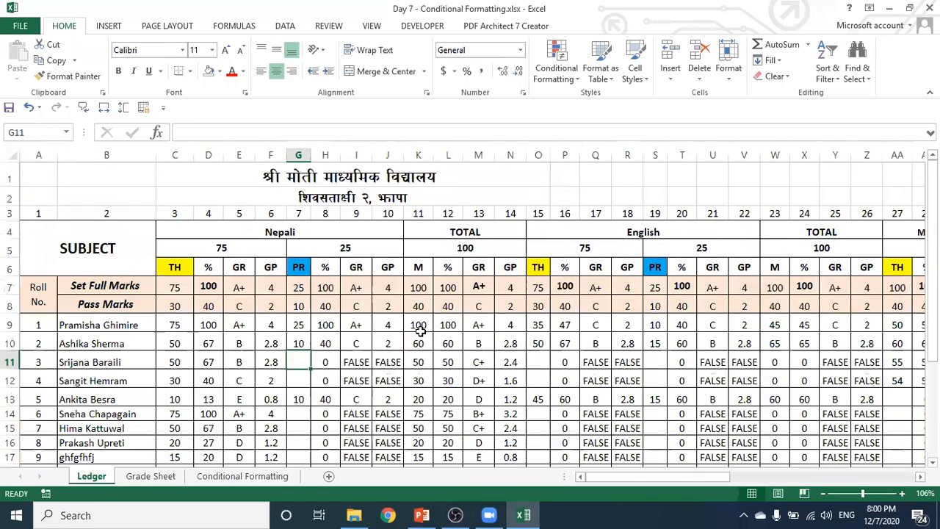
{"action": "left_click", "coordinate": [356, 288]}
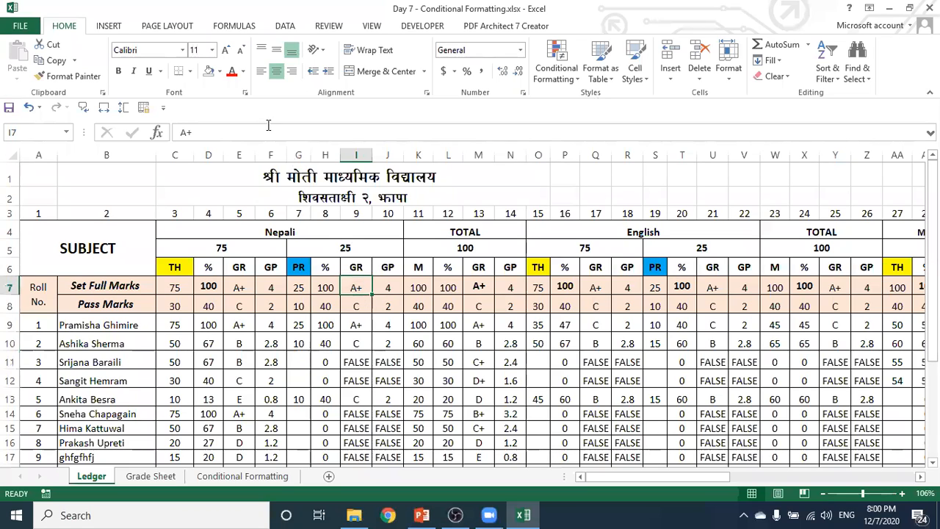
{"action": "left_click", "coordinate": [356, 306]}
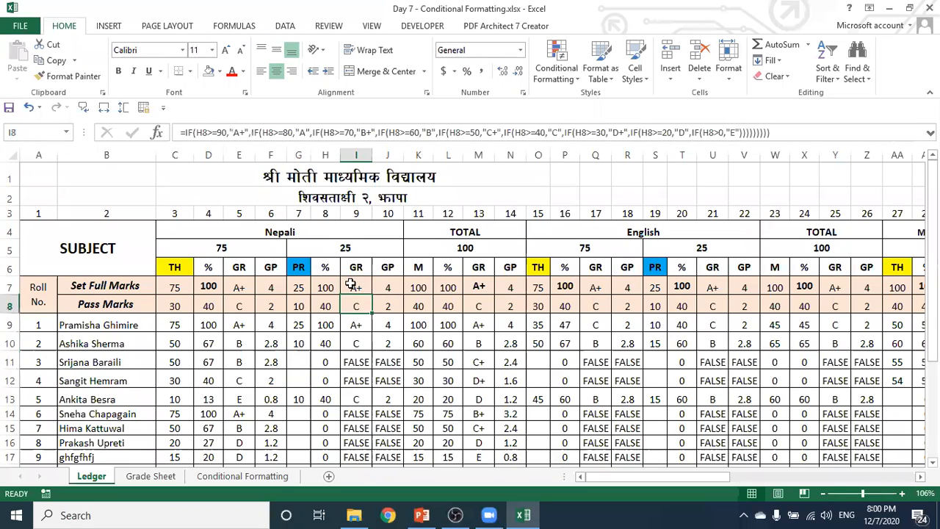
{"action": "left_click", "coordinate": [738, 134]}
{"action": "type", "text": ","}
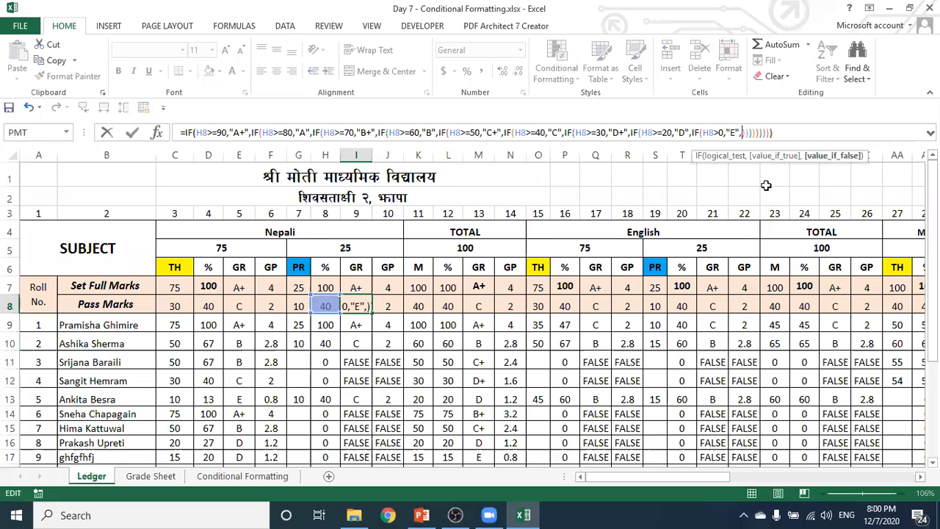
{"action": "type", "text": "\"\""}
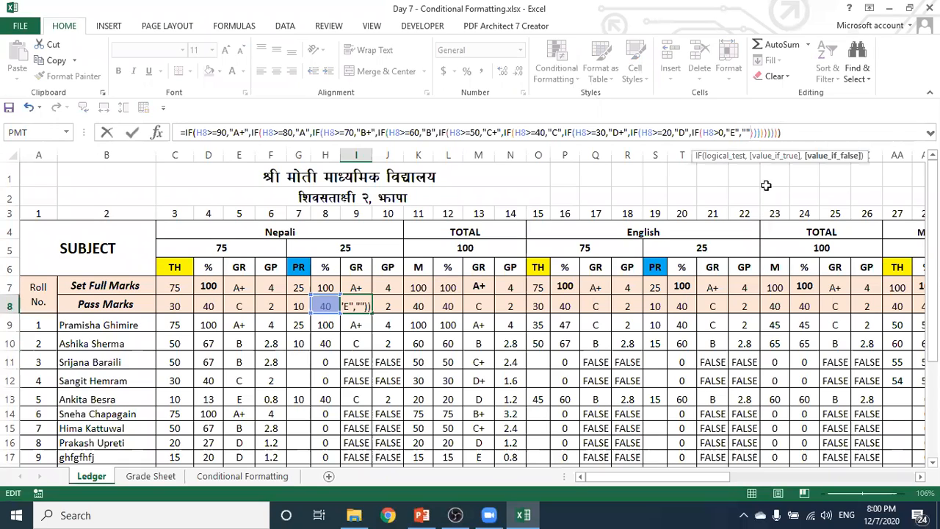
{"action": "key", "text": "Return"}
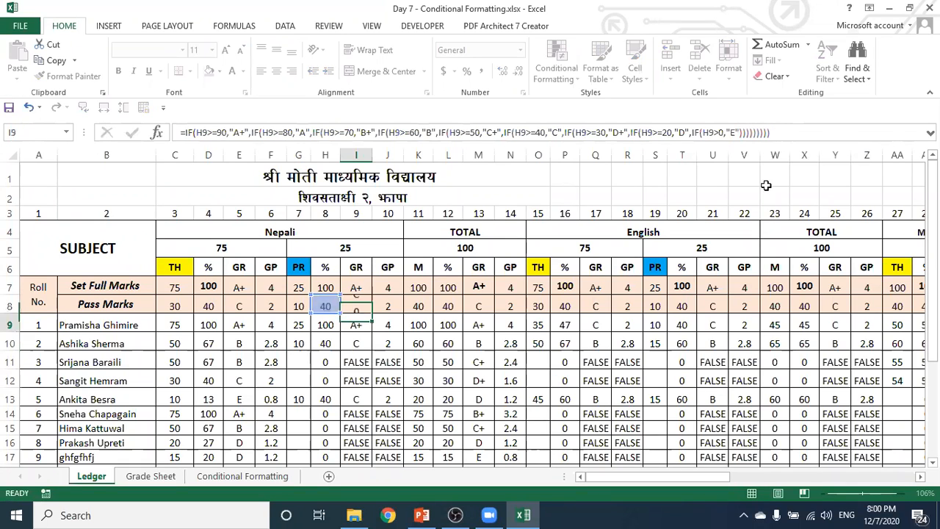
- Add "" as the final false value of the Nepali practical grade-point formula in J8
{"action": "left_click", "coordinate": [389, 301]}
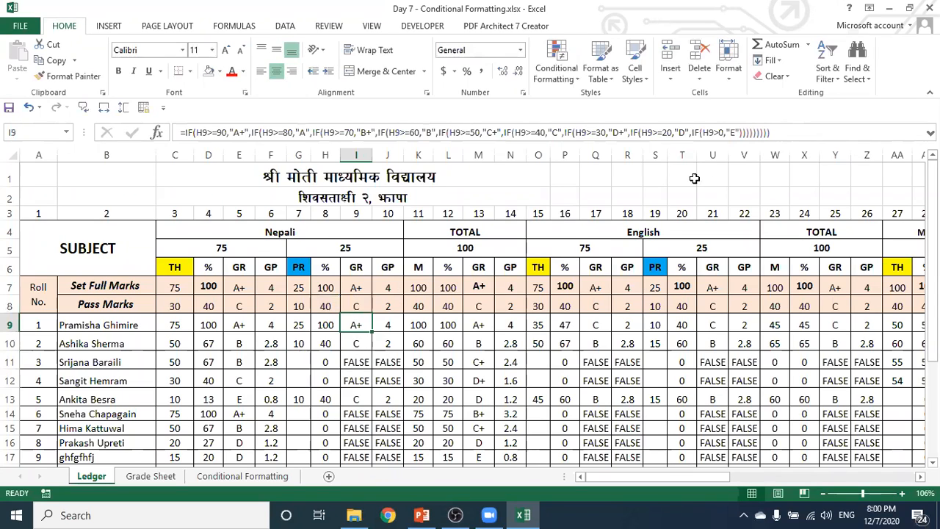
{"action": "left_click", "coordinate": [766, 133]}
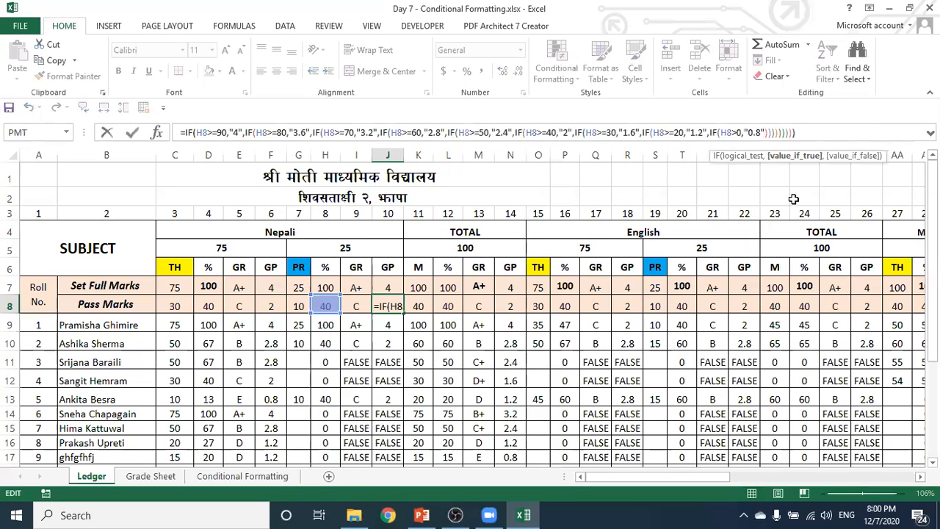
{"action": "type", "text": ","}
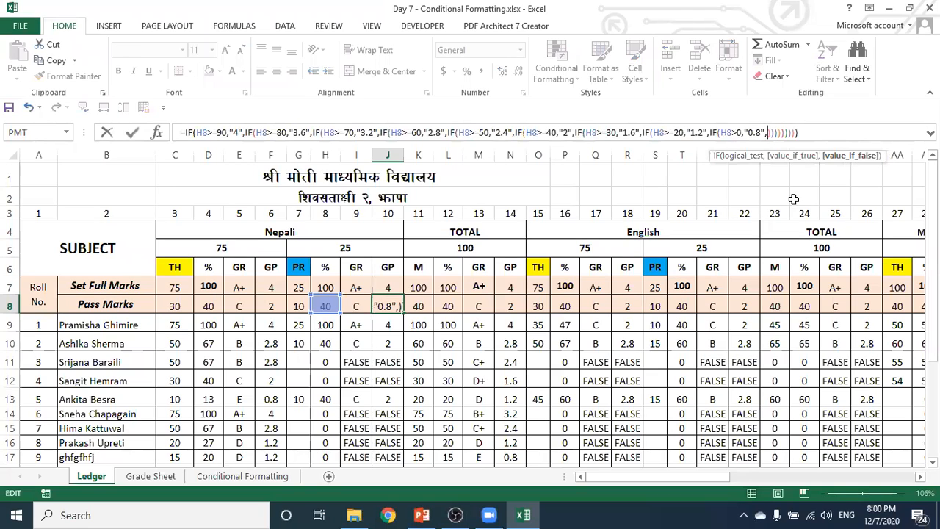
{"action": "type", "text": "\"\""}
{"action": "key", "text": "Return"}
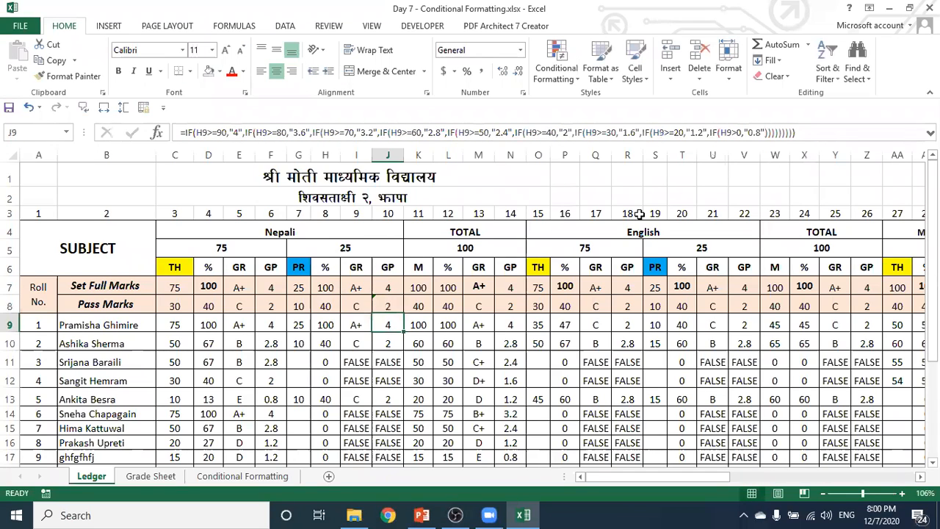
- Fill the Nepali practical grade and grade-point formulas from I8:J8 down through row 26 and remove the copied fill color from row 9 down
{"action": "left_click_drag", "start_coordinate": [355, 305], "coordinate": [397, 311]}
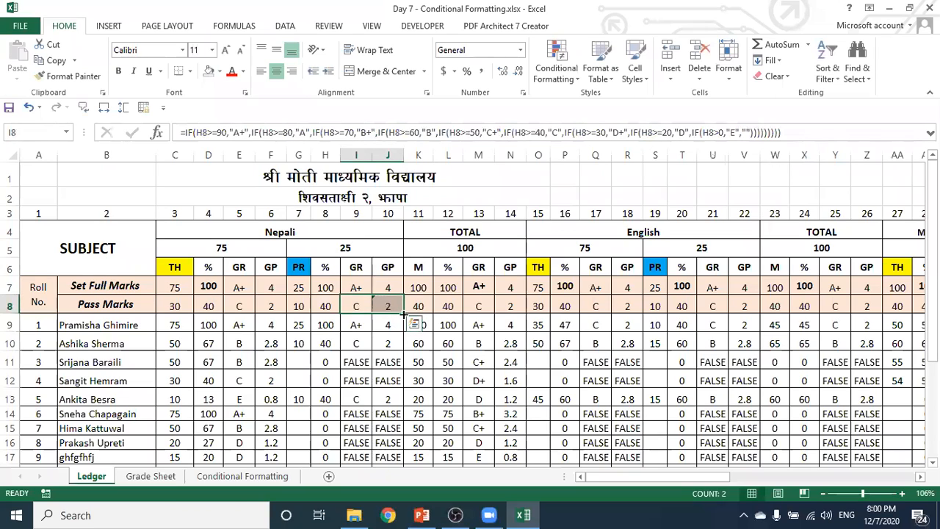
{"action": "double_click", "coordinate": [403, 315]}
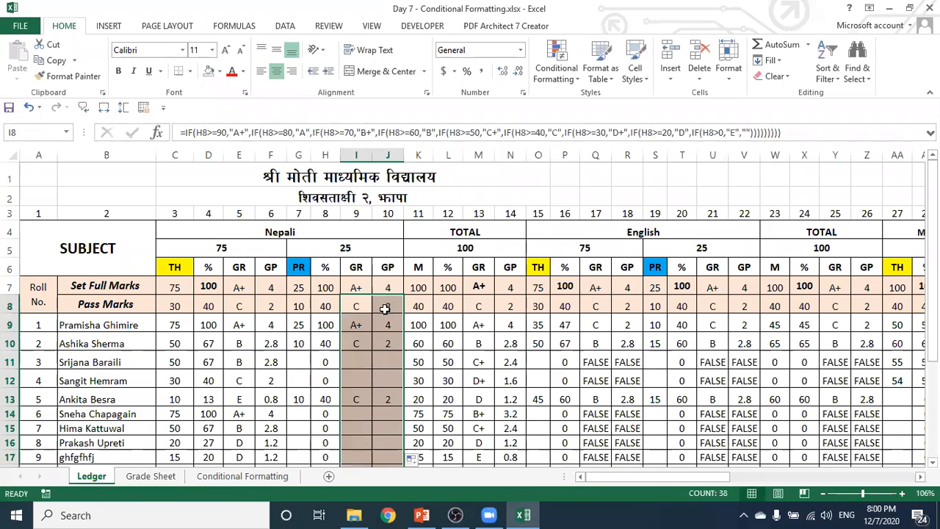
{"action": "left_click_drag", "start_coordinate": [356, 323], "coordinate": [391, 326]}
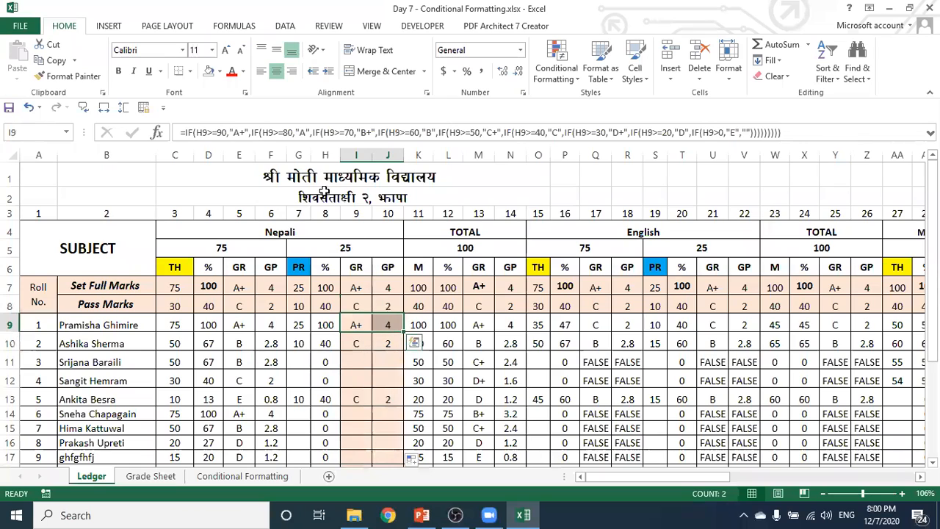
{"action": "left_click", "coordinate": [219, 71]}
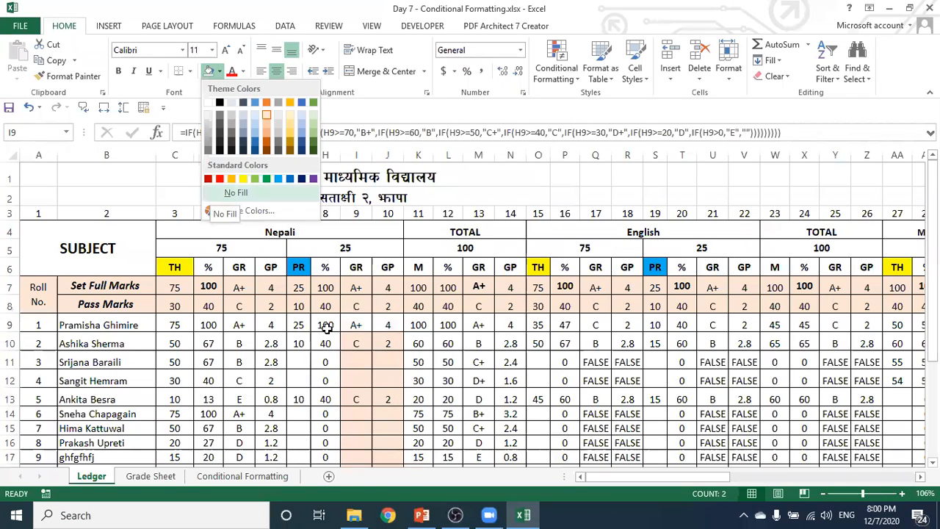
{"action": "left_click", "coordinate": [358, 324]}
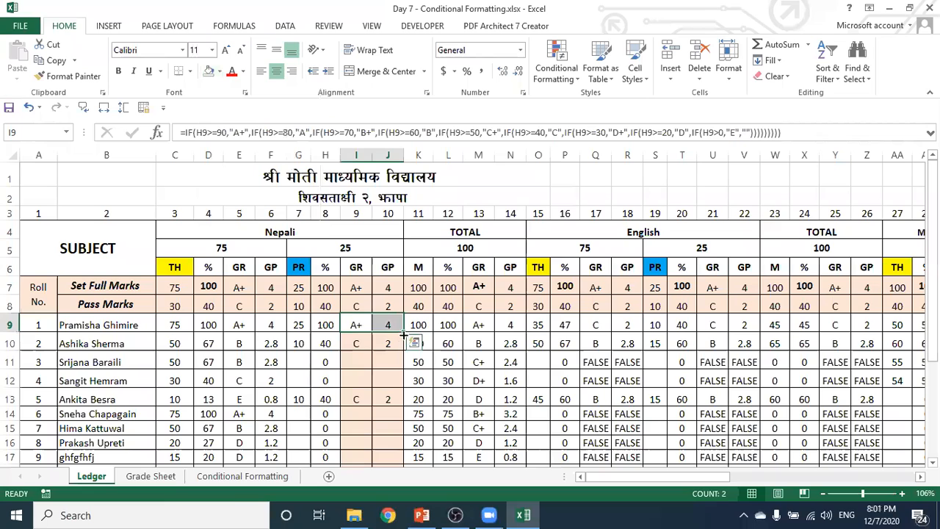
{"action": "double_click", "coordinate": [403, 335]}
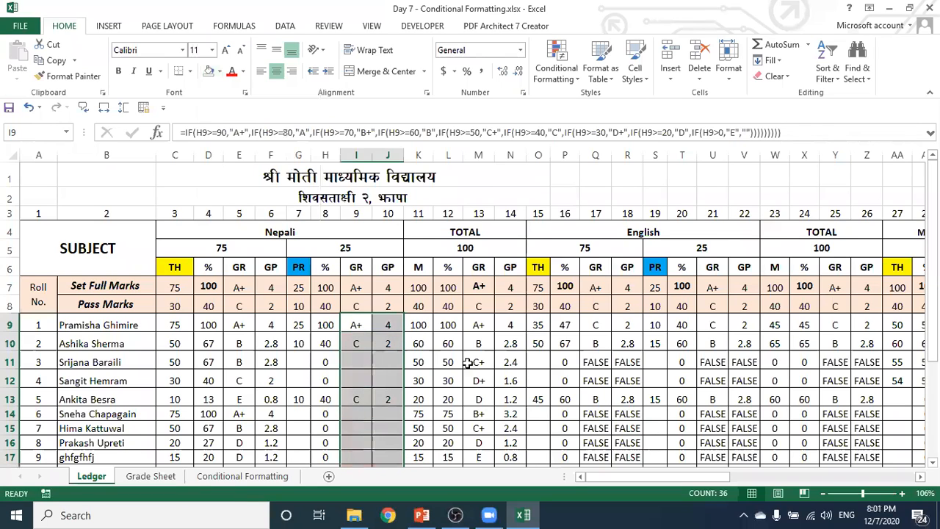
- Review the ledger's student rows and summary rows for remaining FALSE and zero results
{"action": "scroll", "coordinate": [444, 293], "scroll_direction": "down", "scroll_amount": 4}
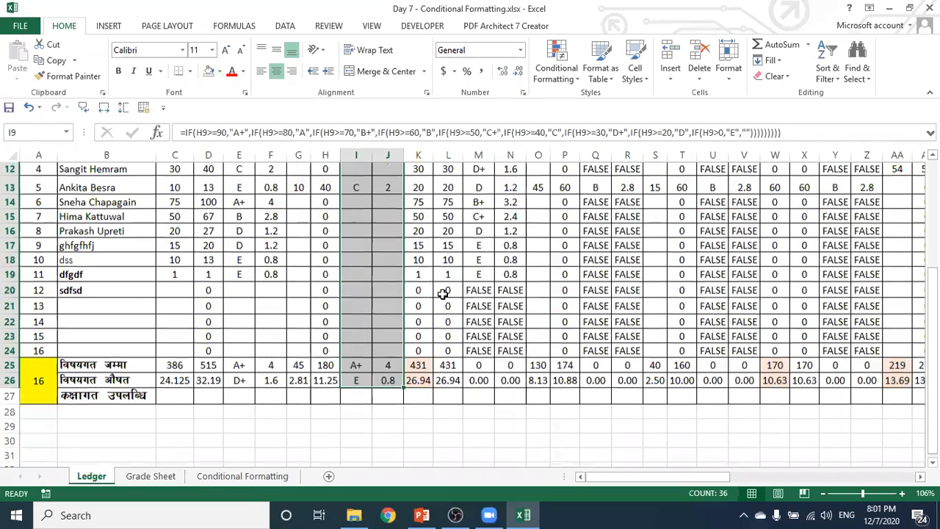
{"action": "left_click", "coordinate": [444, 288]}
{"action": "scroll", "coordinate": [439, 300], "scroll_direction": "up", "scroll_amount": 2}
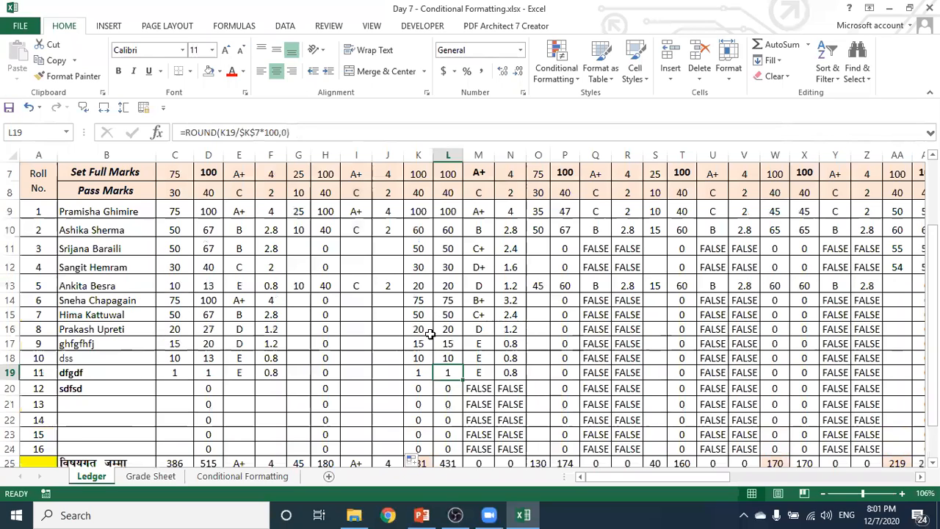
{"action": "scroll", "coordinate": [415, 395], "scroll_direction": "up", "scroll_amount": 2}
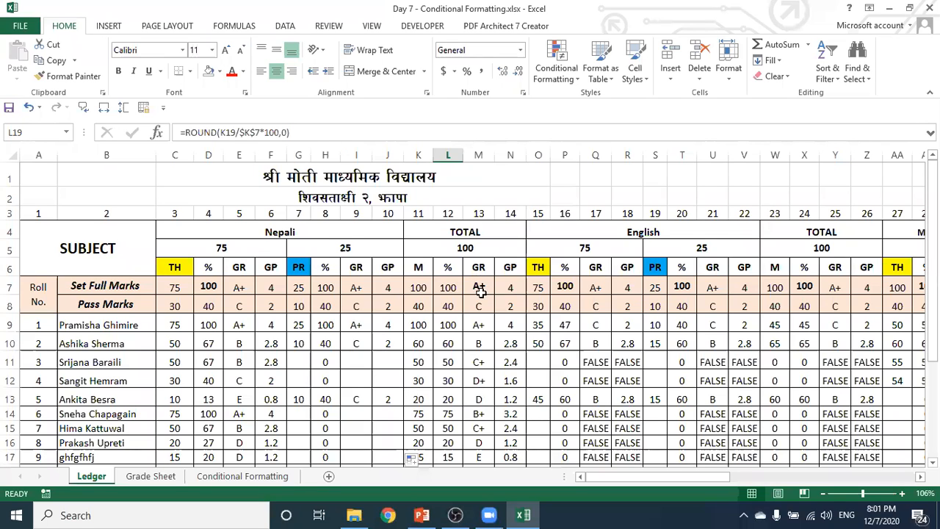
{"action": "scroll", "coordinate": [485, 344], "scroll_direction": "down", "scroll_amount": 2}
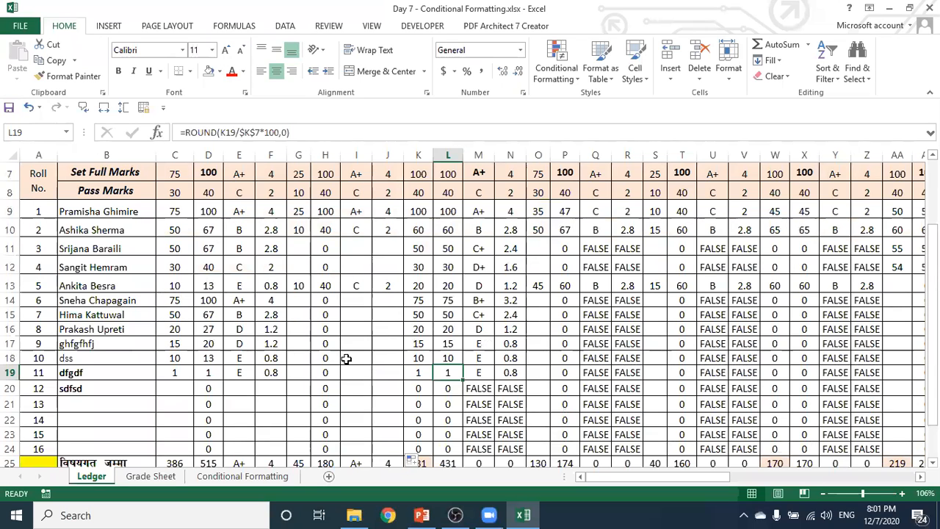
{"action": "scroll", "coordinate": [346, 358], "scroll_direction": "up", "scroll_amount": 2}
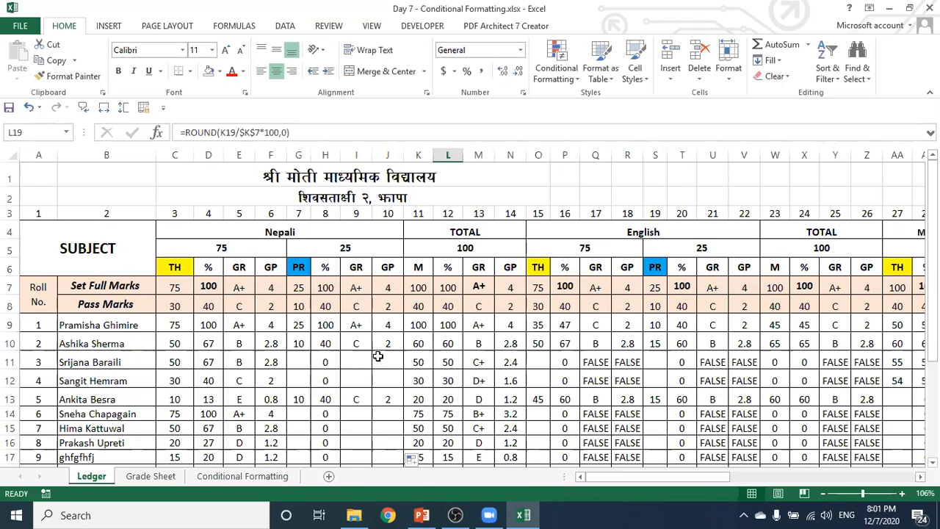
{"action": "scroll", "coordinate": [380, 360], "scroll_direction": "down", "scroll_amount": 1}
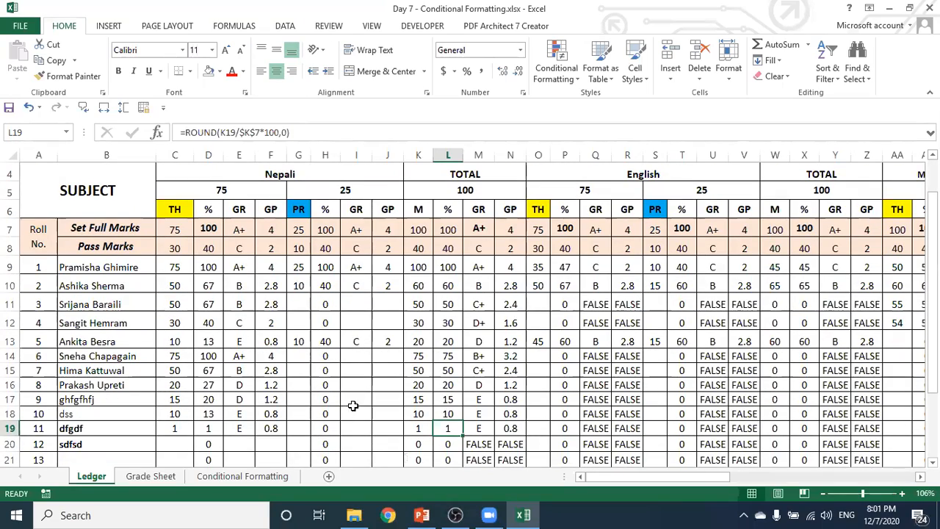
{"action": "scroll", "coordinate": [350, 404], "scroll_direction": "down", "scroll_amount": 2}
{"action": "scroll", "coordinate": [353, 401], "scroll_direction": "down", "scroll_amount": 1}
{"action": "scroll", "coordinate": [346, 389], "scroll_direction": "up", "scroll_amount": 3}
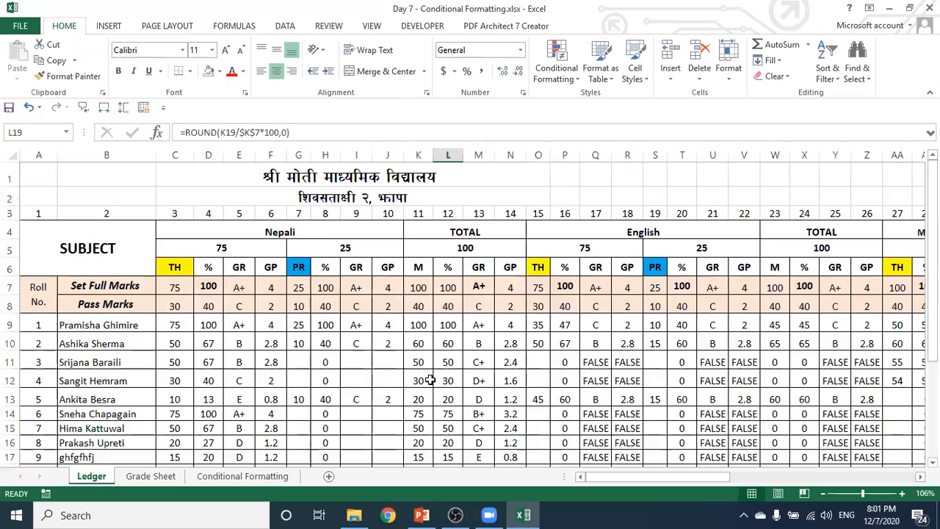
- Clear all data validation settings from the marks range C9:AU26, extending the validation to all selected cells first
{"action": "left_click_drag", "start_coordinate": [177, 324], "coordinate": [826, 424]}
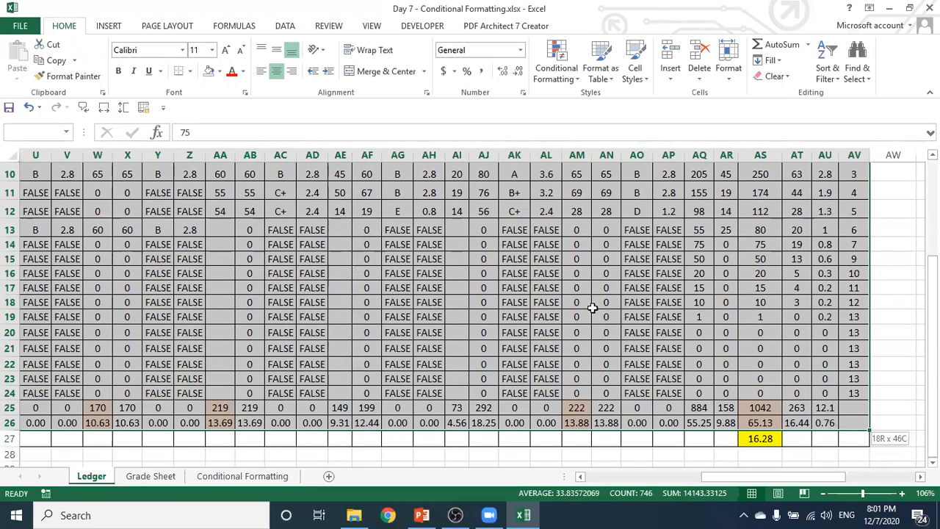
{"action": "scroll", "coordinate": [558, 312], "scroll_direction": "up", "scroll_amount": 1}
{"action": "scroll", "coordinate": [376, 122], "scroll_direction": "up", "scroll_amount": 3}
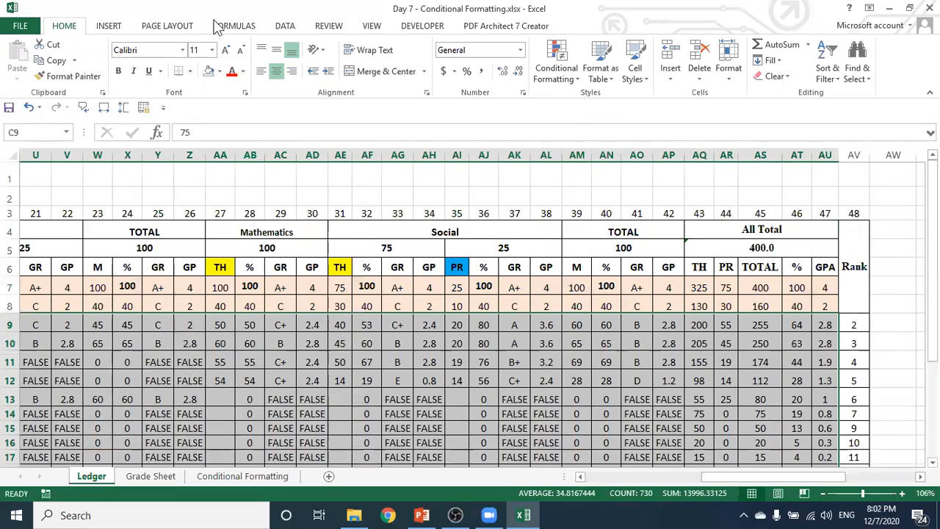
{"action": "left_click", "coordinate": [285, 28]}
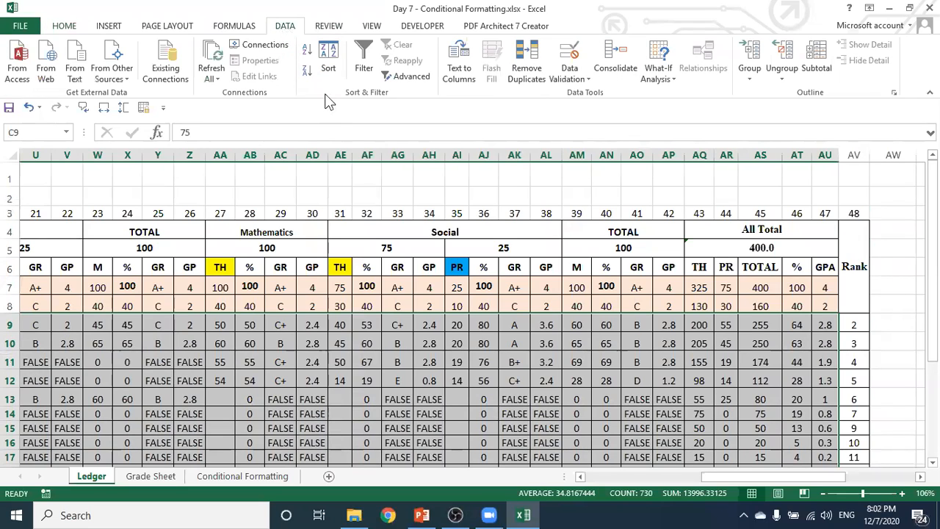
{"action": "left_click", "coordinate": [567, 75]}
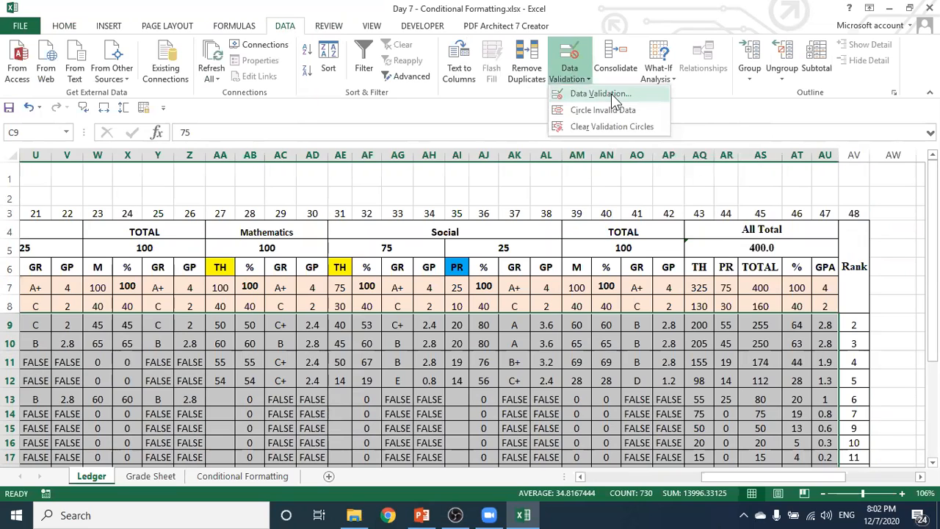
{"action": "left_click", "coordinate": [601, 94]}
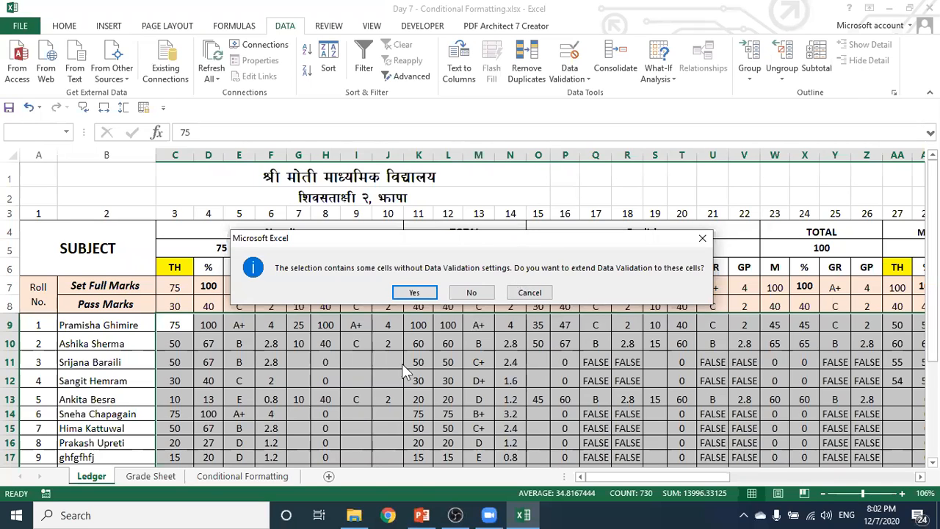
{"action": "left_click", "coordinate": [428, 296]}
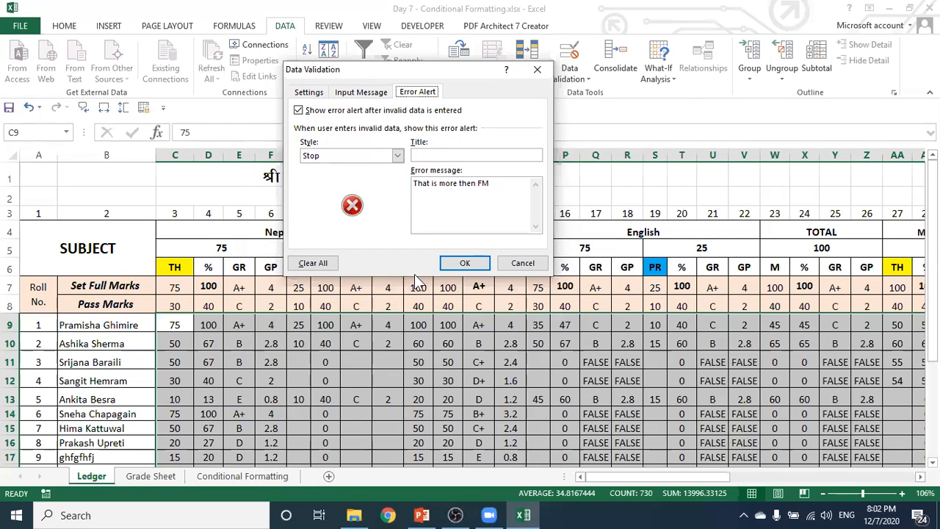
{"action": "left_click", "coordinate": [324, 269]}
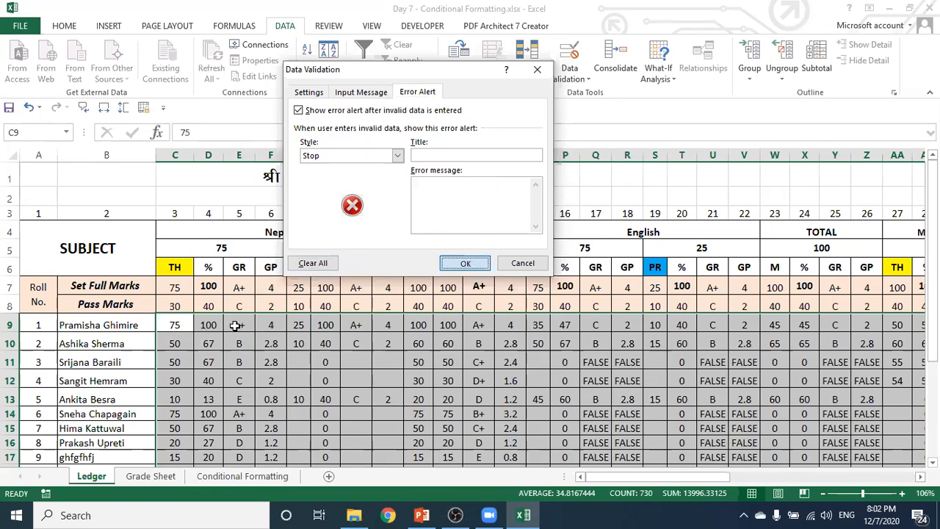
{"action": "key", "text": "Return"}
{"action": "left_click", "coordinate": [382, 360]}
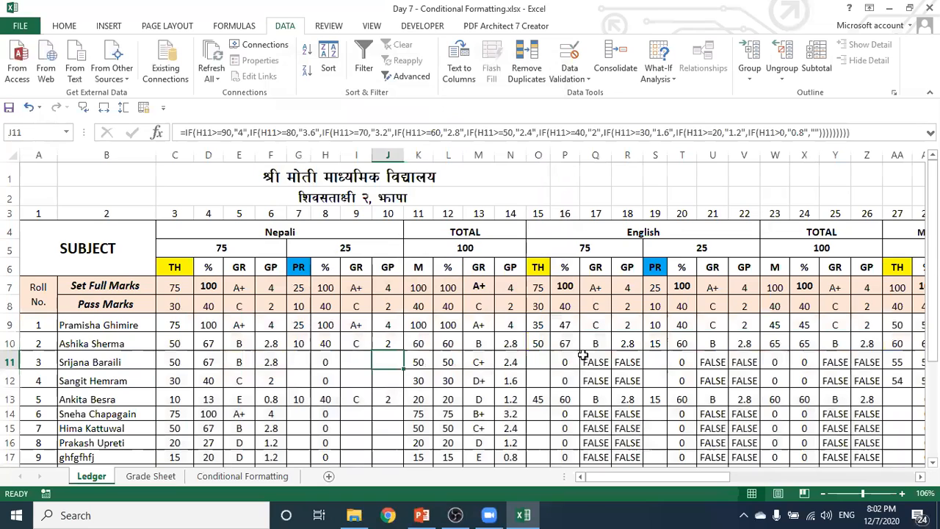
{"action": "left_click", "coordinate": [588, 360]}
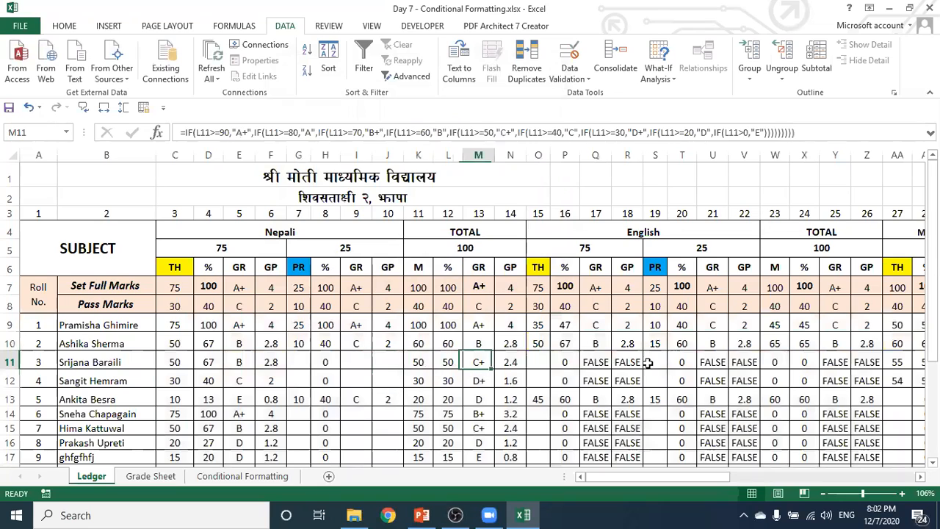
{"action": "left_click", "coordinate": [765, 396]}
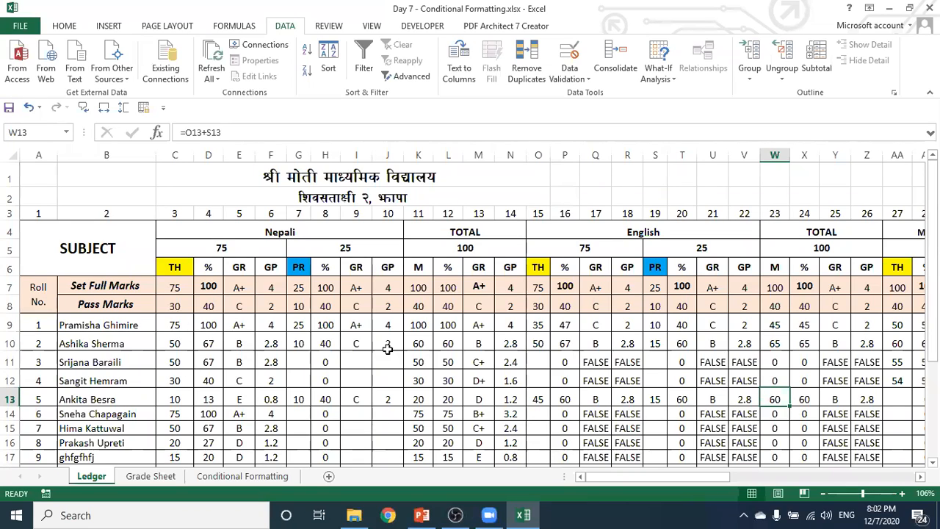
{"action": "left_click", "coordinate": [510, 343]}
{"action": "left_click", "coordinate": [510, 381]}
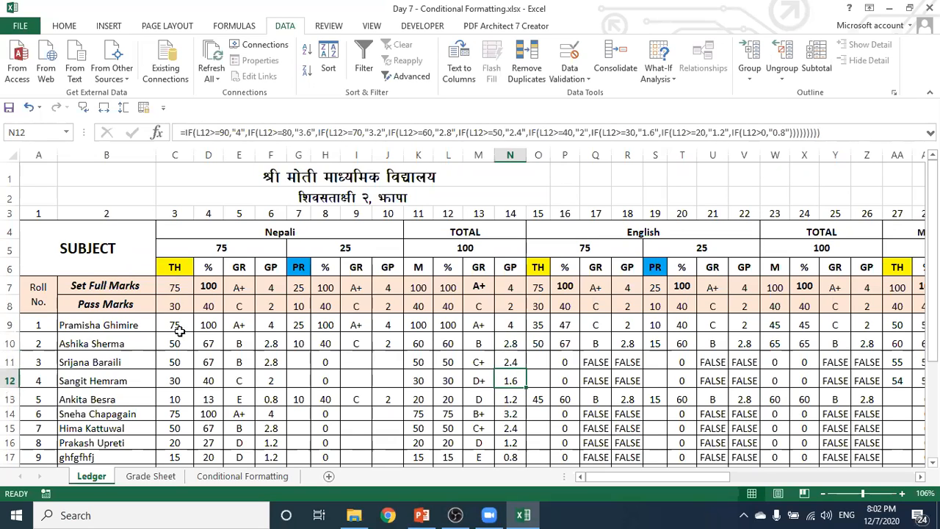
{"action": "left_click_drag", "start_coordinate": [175, 325], "coordinate": [867, 344]}
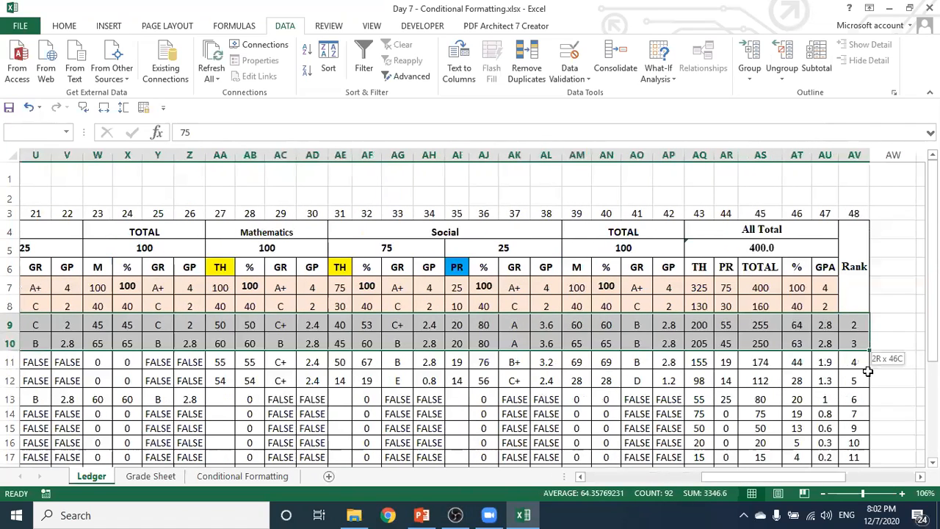
{"action": "left_click_drag", "start_coordinate": [787, 480], "coordinate": [83, 255]}
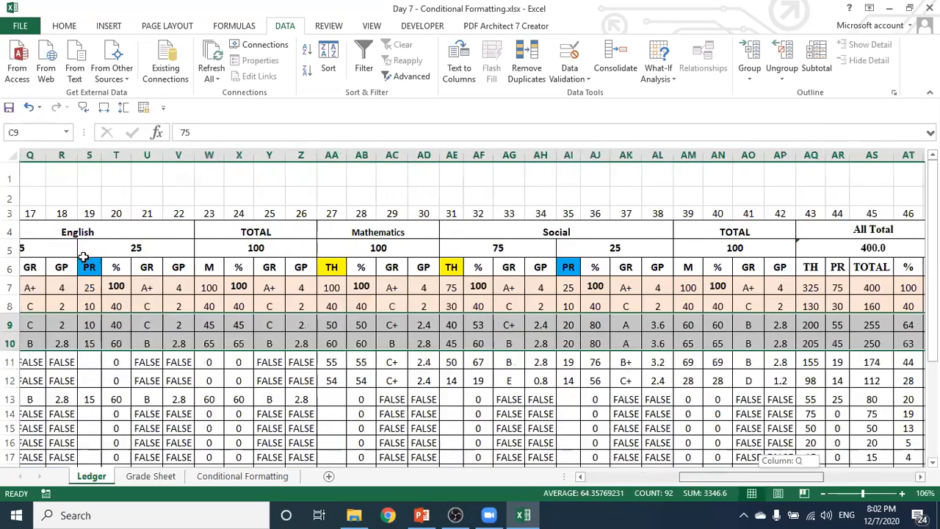
- Create a conditional formatting rule for the whole ledger table, A4:AV27, that formats only cells with a value equal to 0
{"action": "left_click", "coordinate": [46, 227]}
{"action": "left_click_drag", "start_coordinate": [308, 266], "coordinate": [852, 420]}
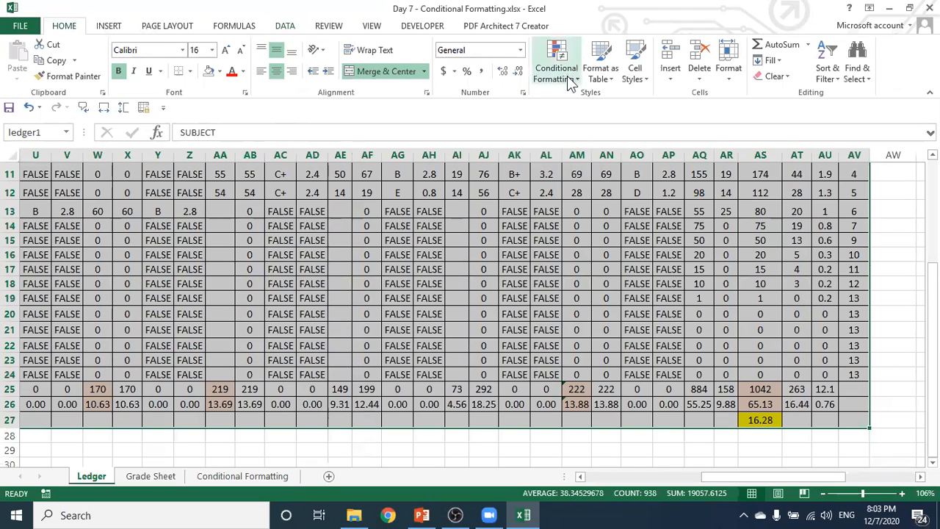
{"action": "left_click", "coordinate": [567, 78]}
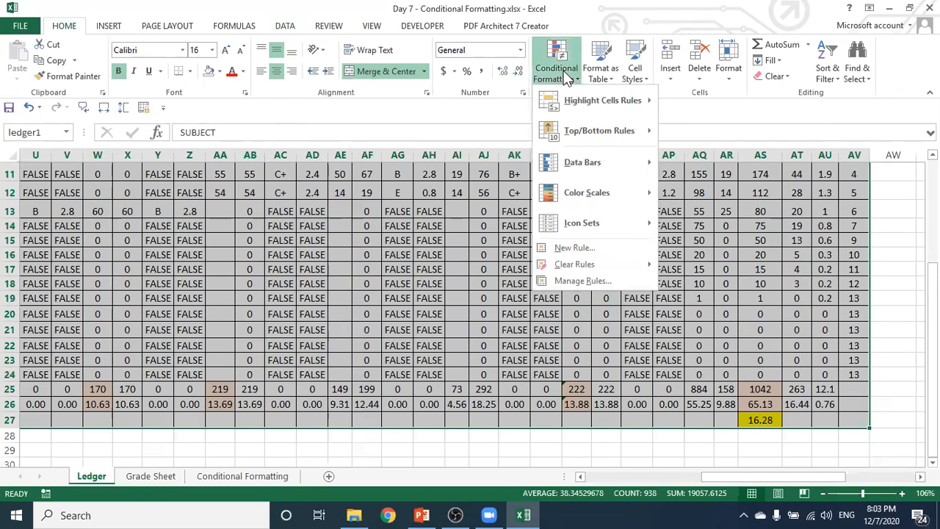
{"action": "left_click", "coordinate": [578, 250]}
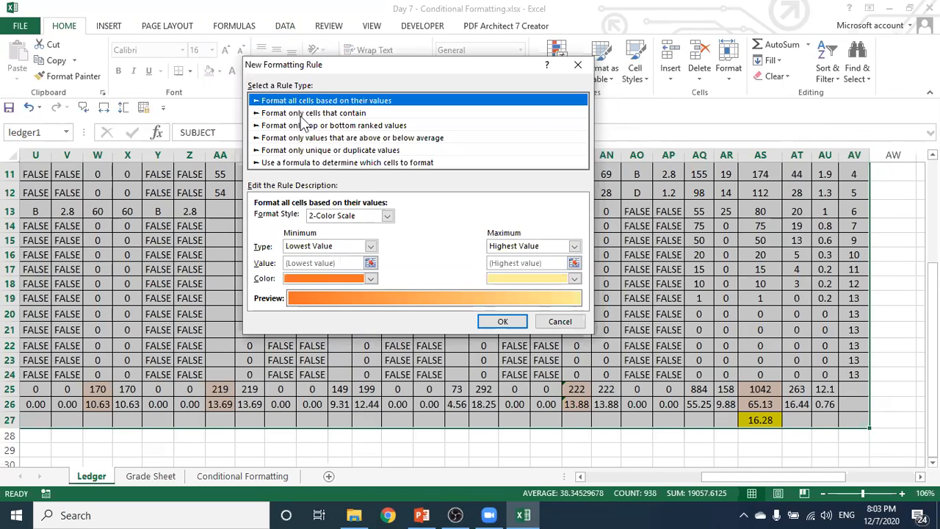
{"action": "left_click", "coordinate": [345, 114]}
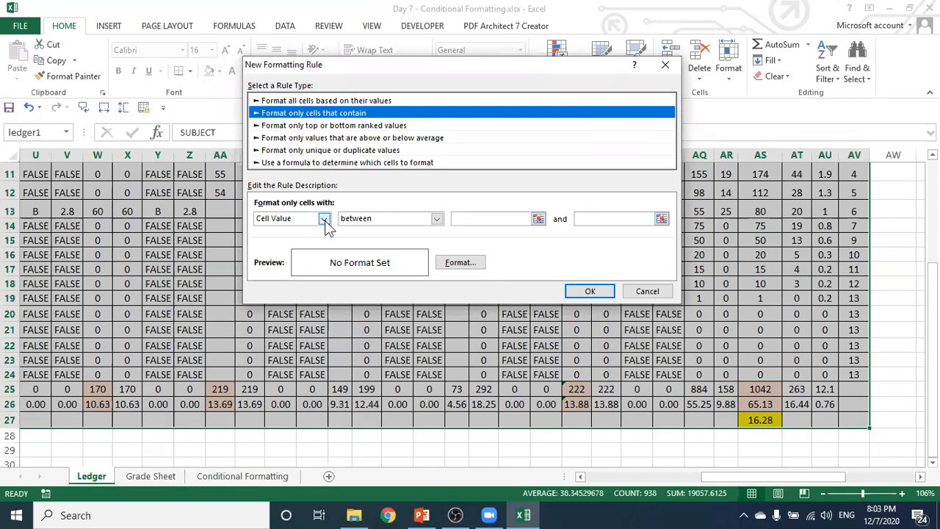
{"action": "left_click", "coordinate": [437, 219]}
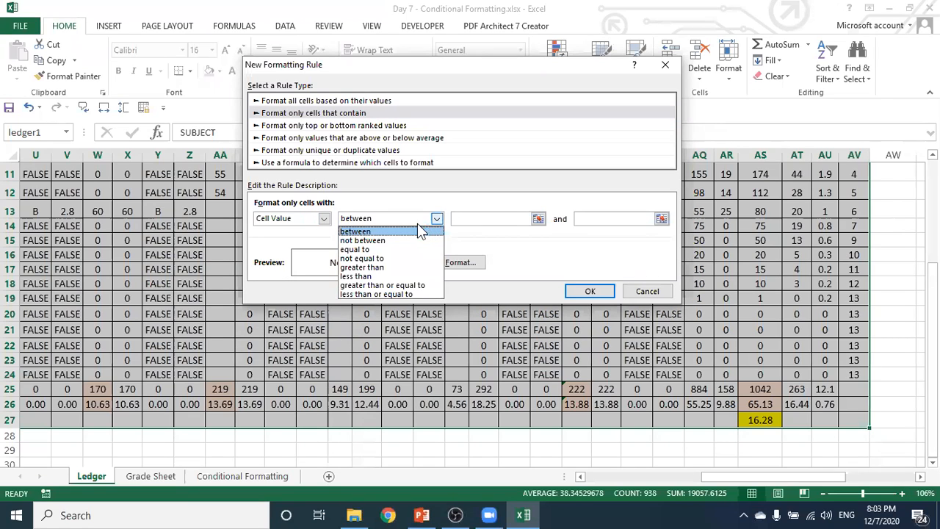
{"action": "left_click", "coordinate": [368, 249]}
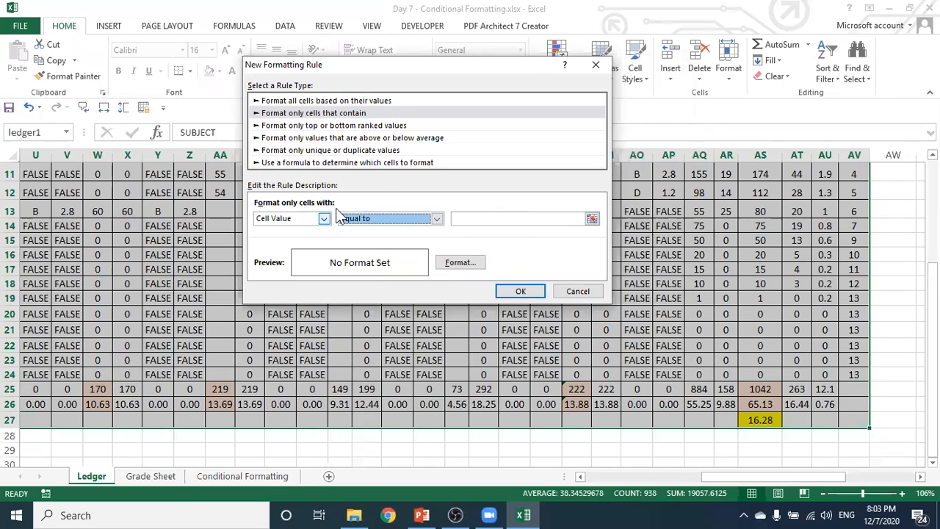
{"action": "left_click", "coordinate": [468, 219]}
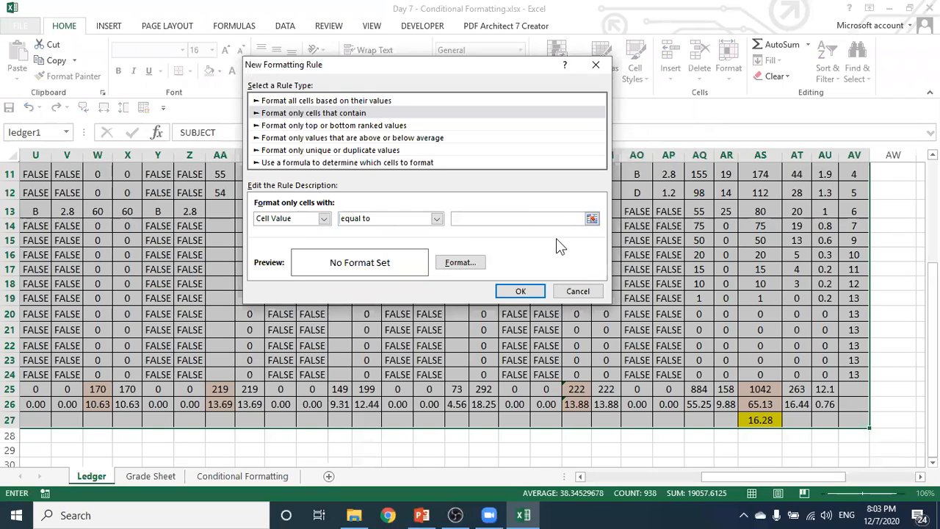
{"action": "type", "text": "0"}
- Set the equal-to-0 rule's font color to white and apply the rule to the ledger table
{"action": "left_click", "coordinate": [460, 263]}
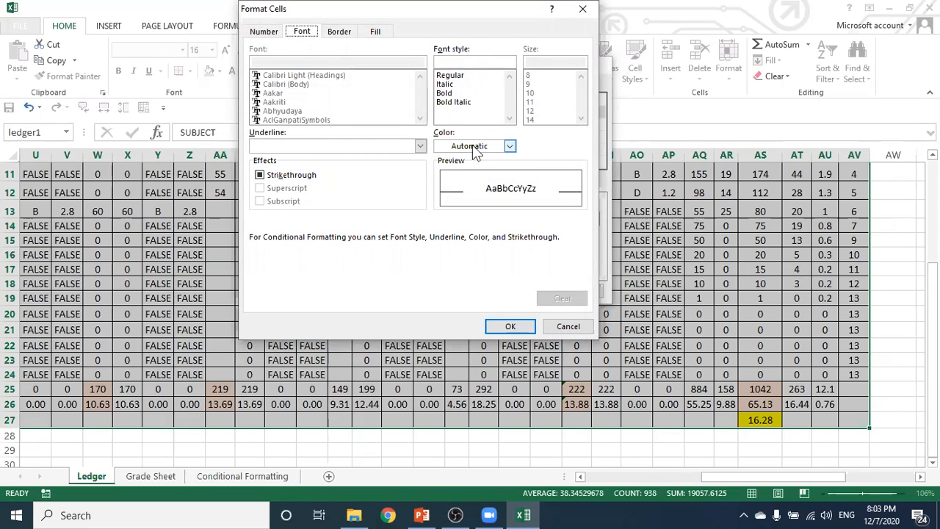
{"action": "left_click", "coordinate": [510, 147]}
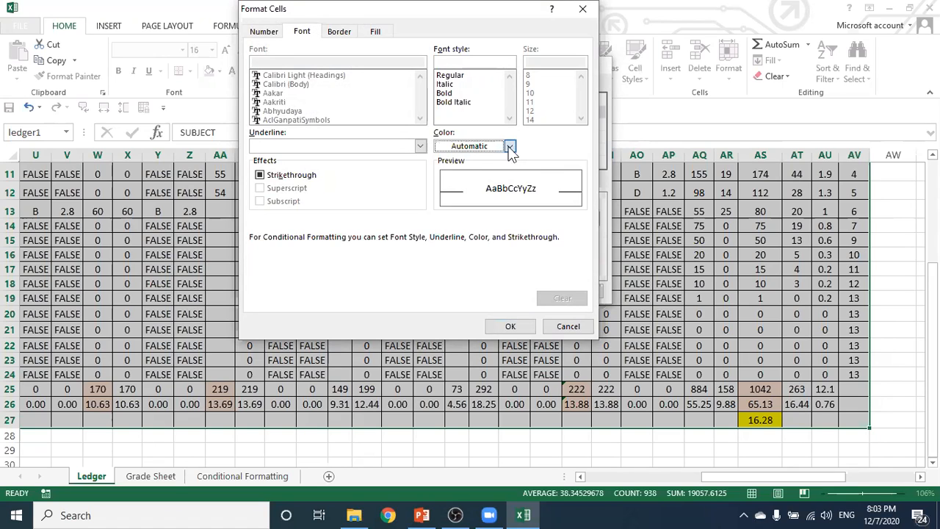
{"action": "left_click", "coordinate": [441, 193]}
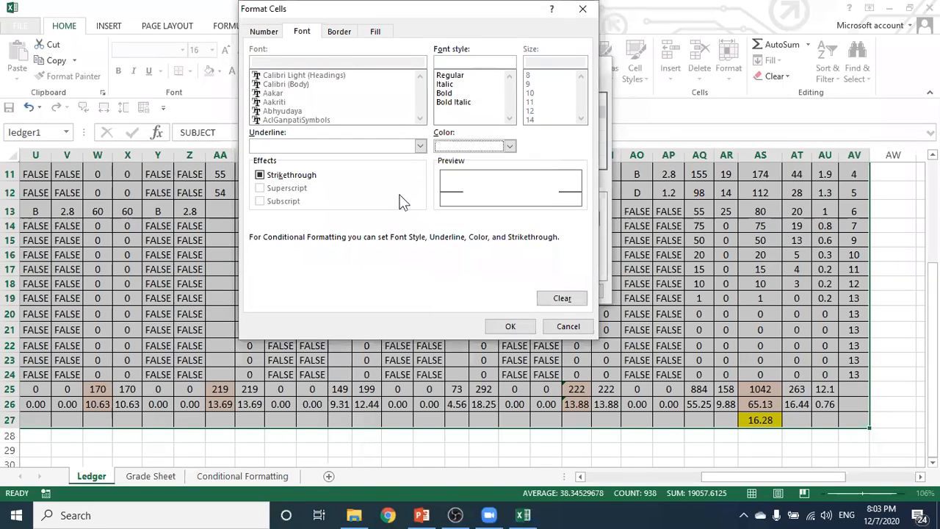
{"action": "left_click", "coordinate": [512, 327]}
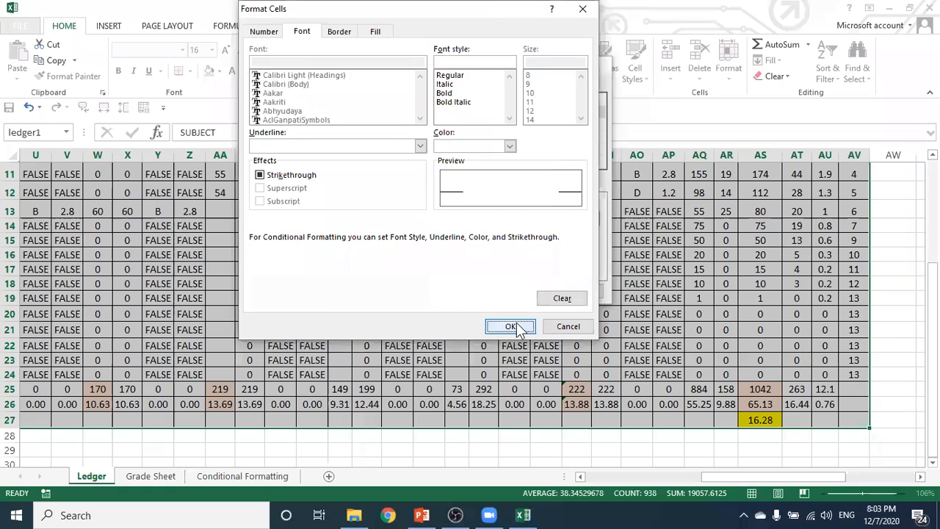
{"action": "left_click", "coordinate": [522, 291]}
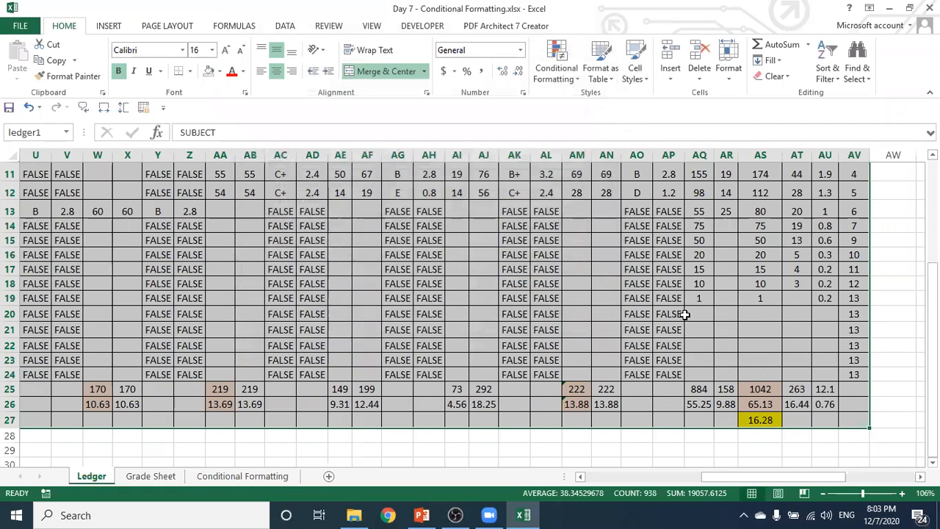
- Check the mark, total and summary columns across the ledger for zeros that still show after the rule
{"action": "scroll", "coordinate": [684, 314], "scroll_direction": "up", "scroll_amount": 2}
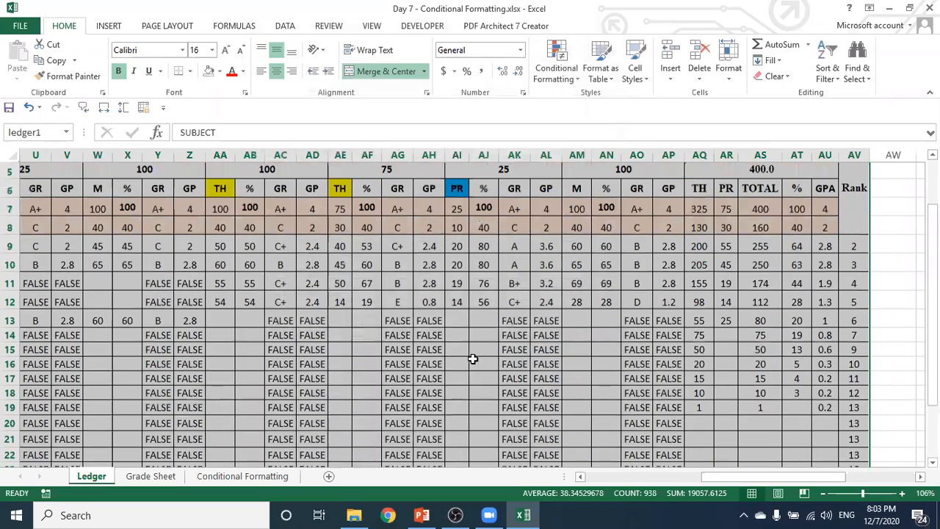
{"action": "left_click", "coordinate": [478, 354]}
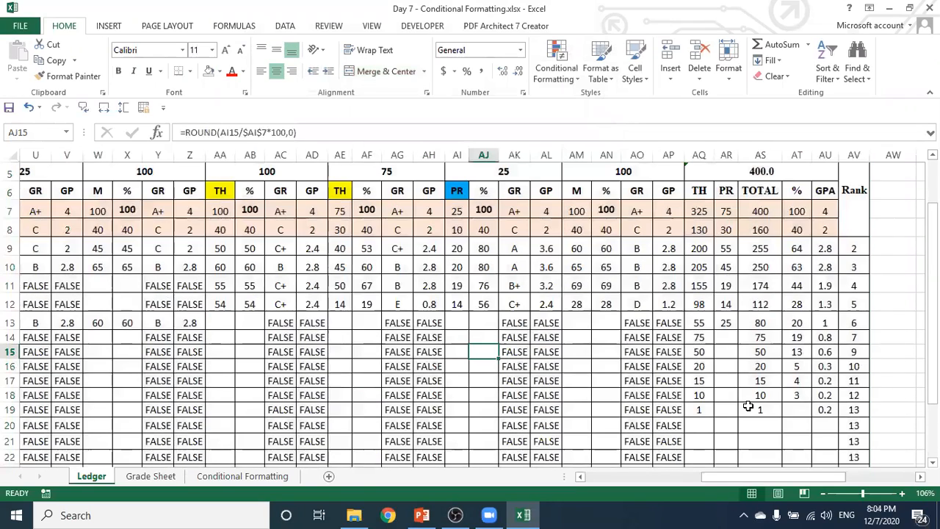
{"action": "scroll", "coordinate": [778, 474], "scroll_direction": "down", "scroll_amount": 2}
{"action": "left_click_drag", "start_coordinate": [778, 474], "coordinate": [298, 289]}
{"action": "scroll", "coordinate": [316, 310], "scroll_direction": "up", "scroll_amount": 1}
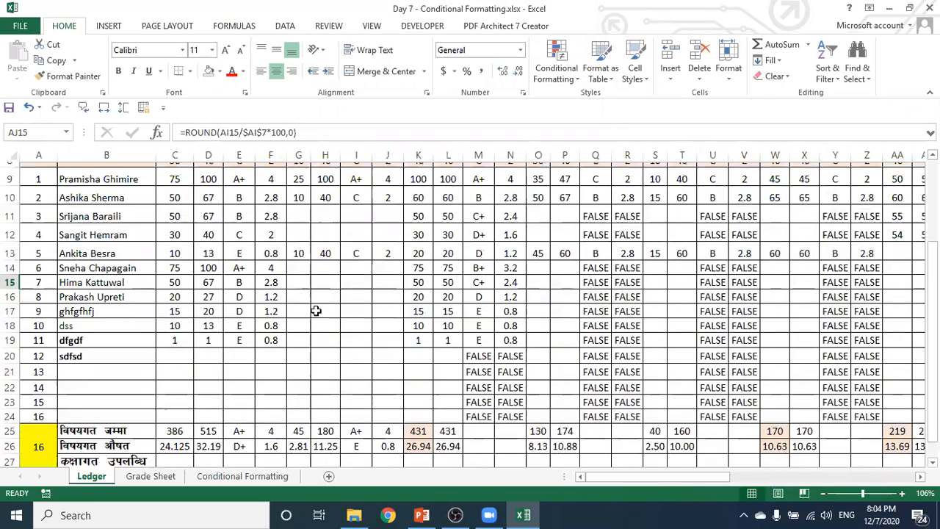
{"action": "scroll", "coordinate": [316, 311], "scroll_direction": "up", "scroll_amount": 1}
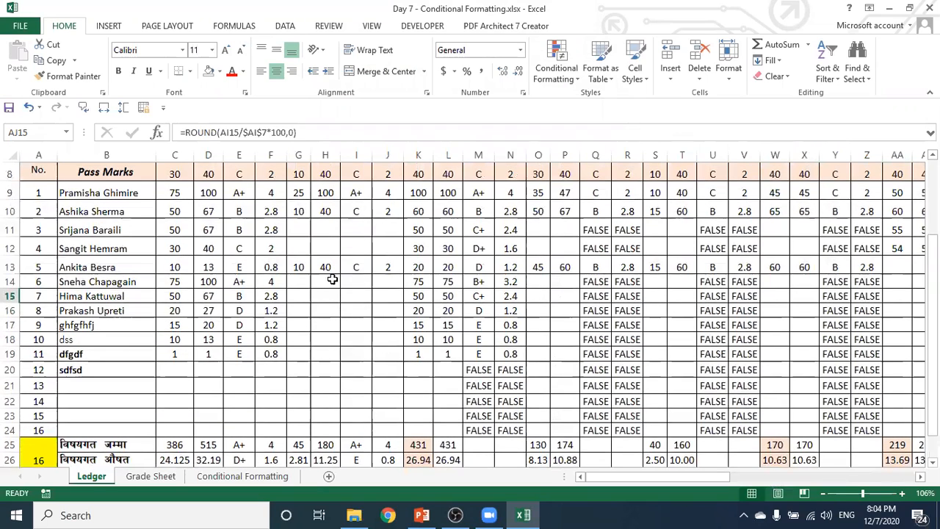
- Inspect the contents and formulas of the blank Nepali practical cells in rows 14 and 15
{"action": "left_click", "coordinate": [327, 282]}
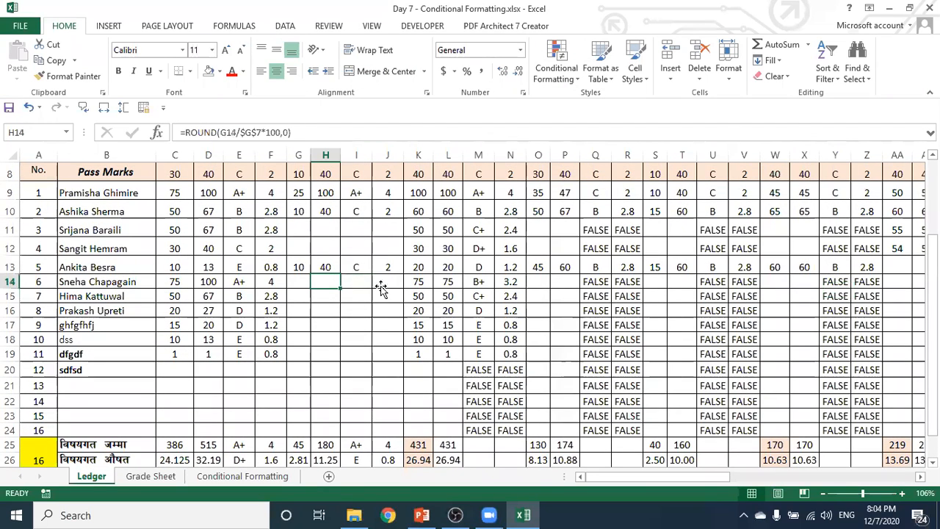
{"action": "left_click", "coordinate": [378, 285]}
{"action": "left_click", "coordinate": [379, 293]}
{"action": "left_click", "coordinate": [328, 298]}
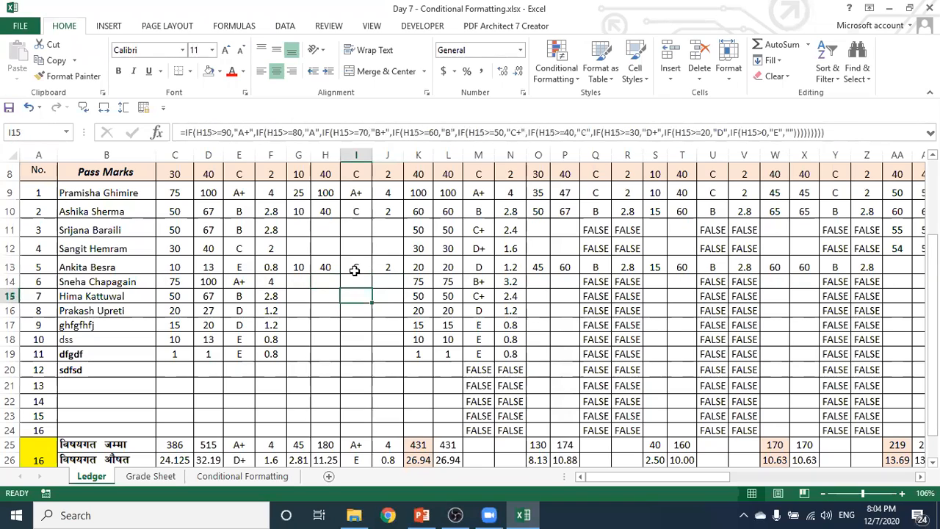
{"action": "left_click", "coordinate": [327, 299]}
{"action": "left_click", "coordinate": [300, 298]}
{"action": "left_click", "coordinate": [328, 300]}
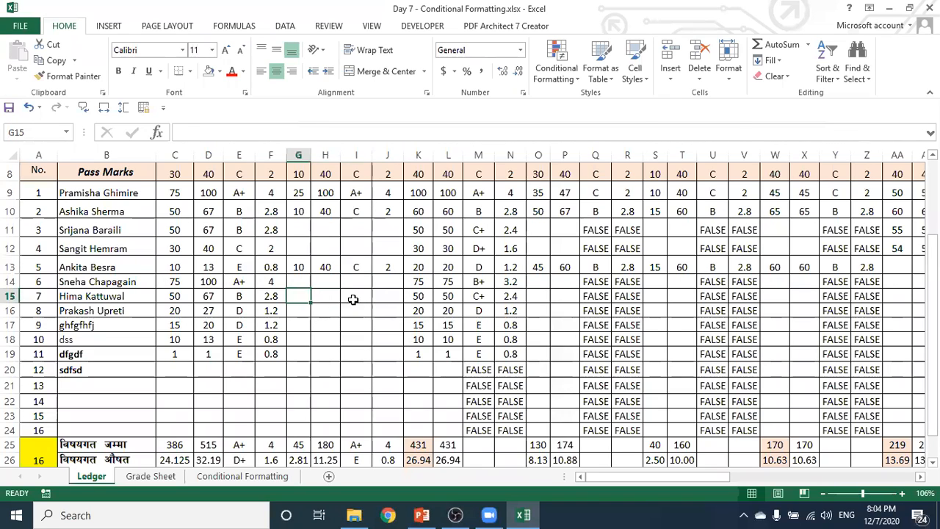
{"action": "left_click", "coordinate": [357, 297]}
{"action": "left_click", "coordinate": [385, 298]}
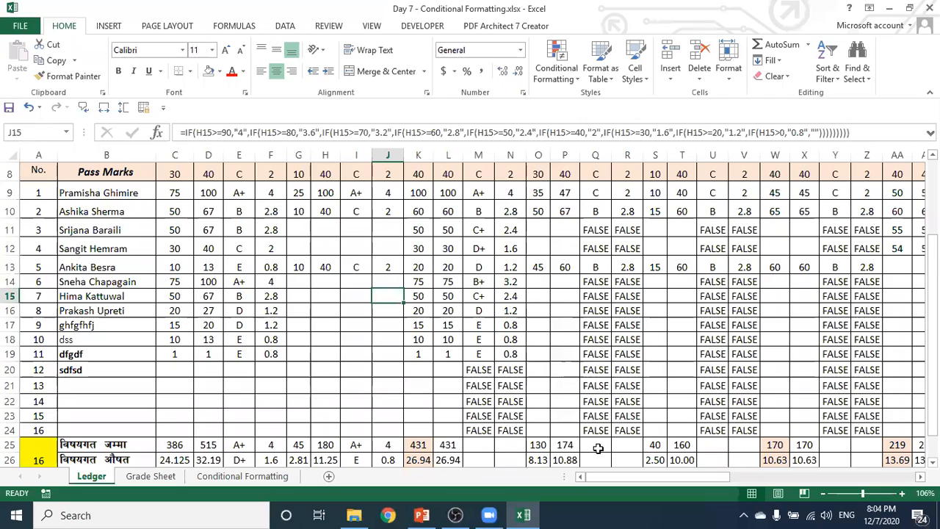
- Review the ledger from its header rows down to the summary rows for blank and FALSE results
{"action": "left_click_drag", "start_coordinate": [681, 475], "coordinate": [336, 317]}
{"action": "scroll", "coordinate": [371, 343], "scroll_direction": "down", "scroll_amount": 2}
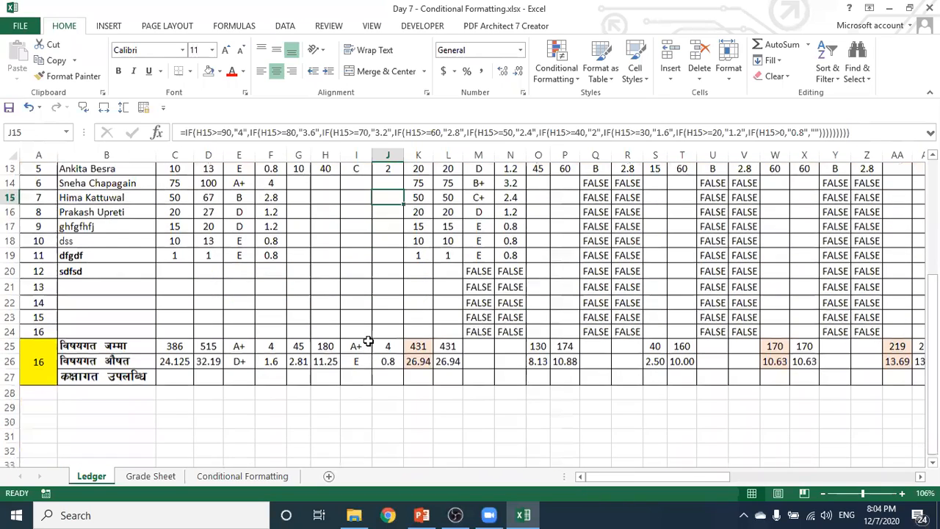
{"action": "scroll", "coordinate": [352, 309], "scroll_direction": "up", "scroll_amount": 3}
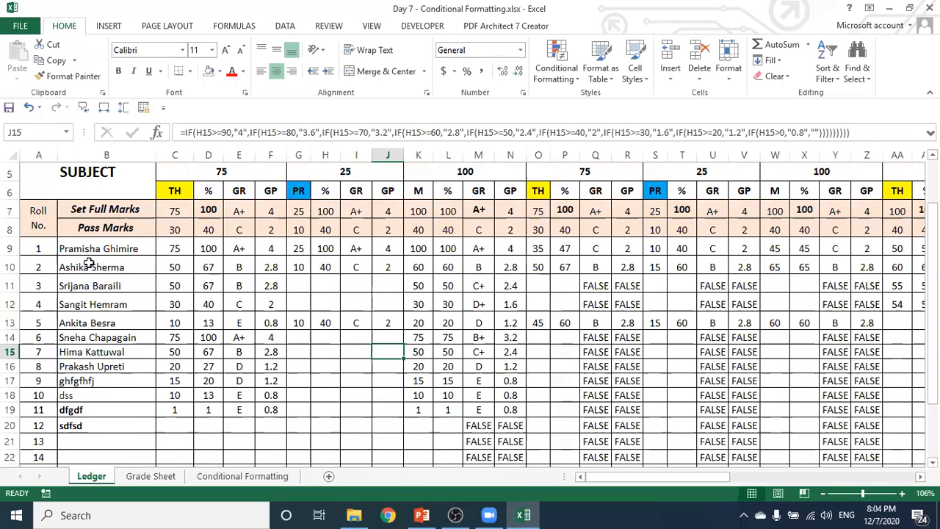
{"action": "scroll", "coordinate": [100, 295], "scroll_direction": "down", "scroll_amount": 2}
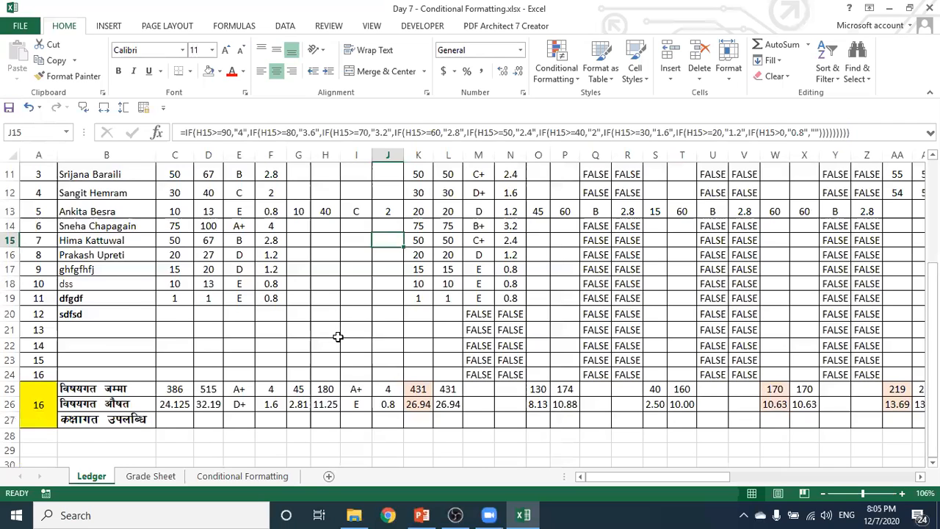
{"action": "scroll", "coordinate": [338, 335], "scroll_direction": "up", "scroll_amount": 1}
{"action": "scroll", "coordinate": [507, 371], "scroll_direction": "up", "scroll_amount": 2}
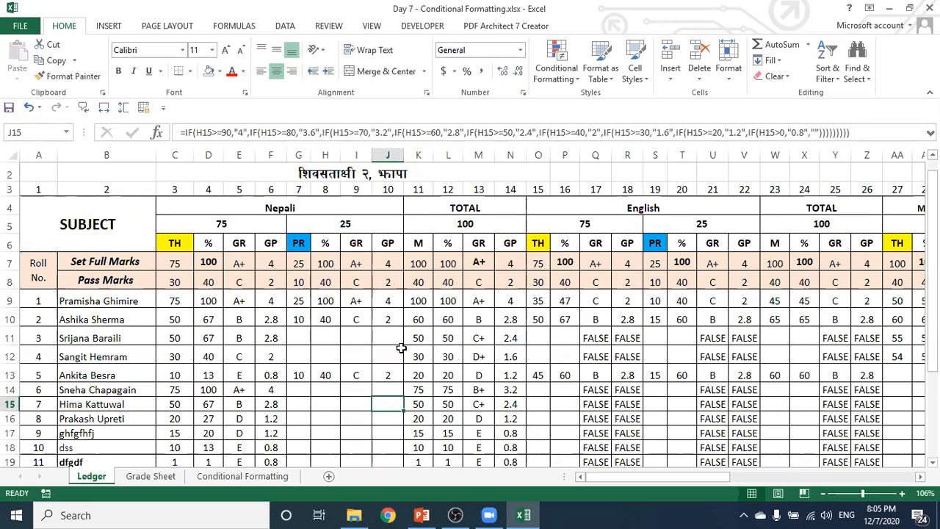
{"action": "scroll", "coordinate": [397, 347], "scroll_direction": "down", "scroll_amount": 4}
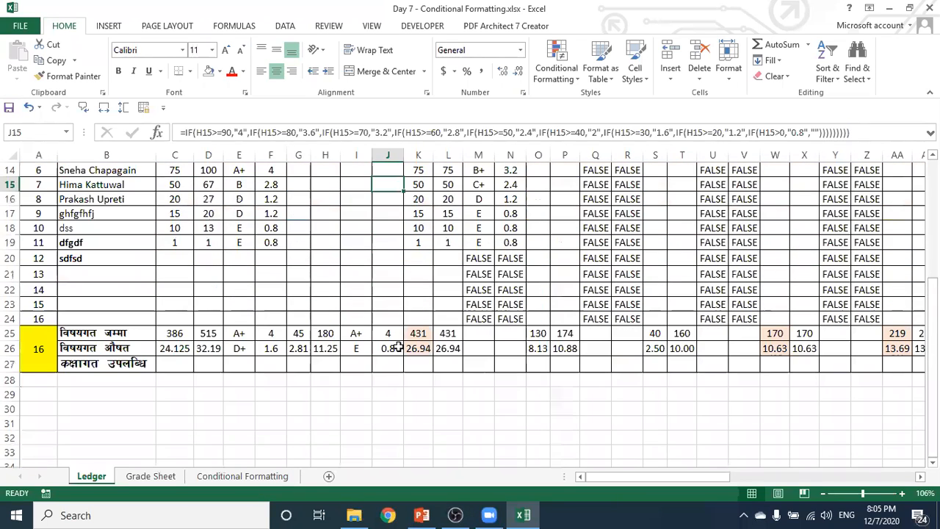
- Examine the formulas behind the blank Nepali cells in rows 20, 11, 12 and 15, and the total grade-point formula in N12
{"action": "left_click", "coordinate": [324, 259]}
{"action": "left_click", "coordinate": [280, 258]}
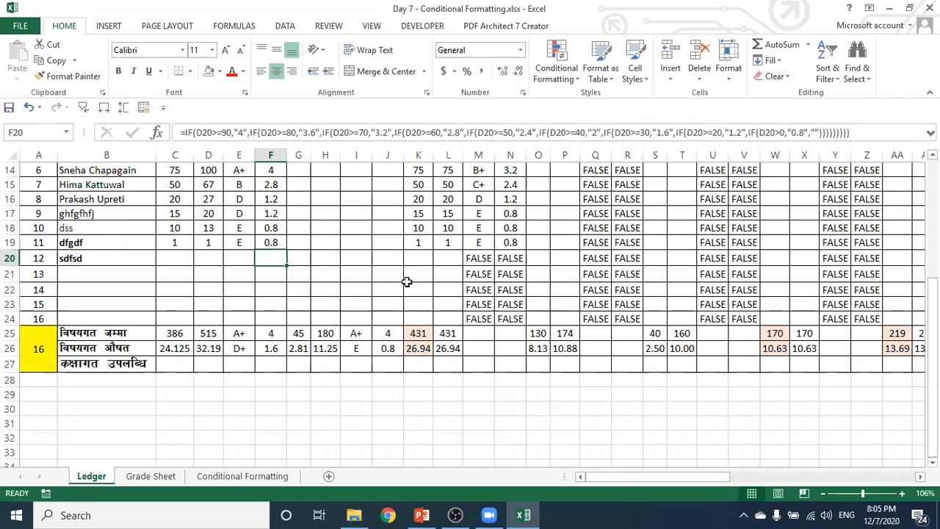
{"action": "scroll", "coordinate": [407, 282], "scroll_direction": "up", "scroll_amount": 1}
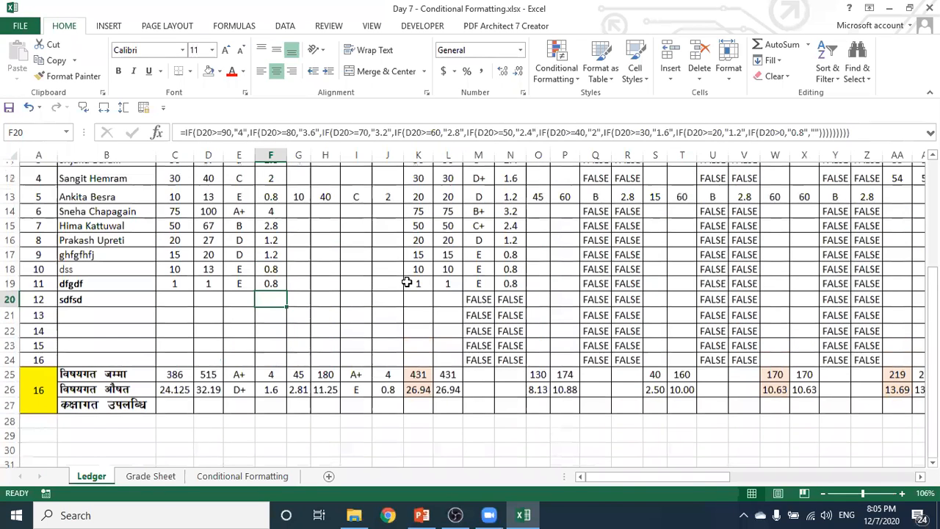
{"action": "scroll", "coordinate": [407, 283], "scroll_direction": "up", "scroll_amount": 3}
{"action": "left_click", "coordinate": [359, 336]}
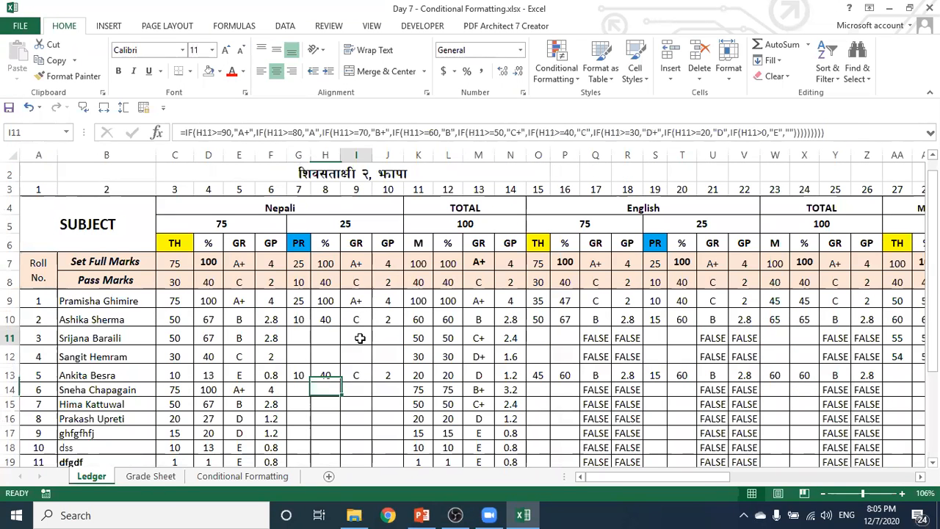
{"action": "left_click", "coordinate": [352, 356]}
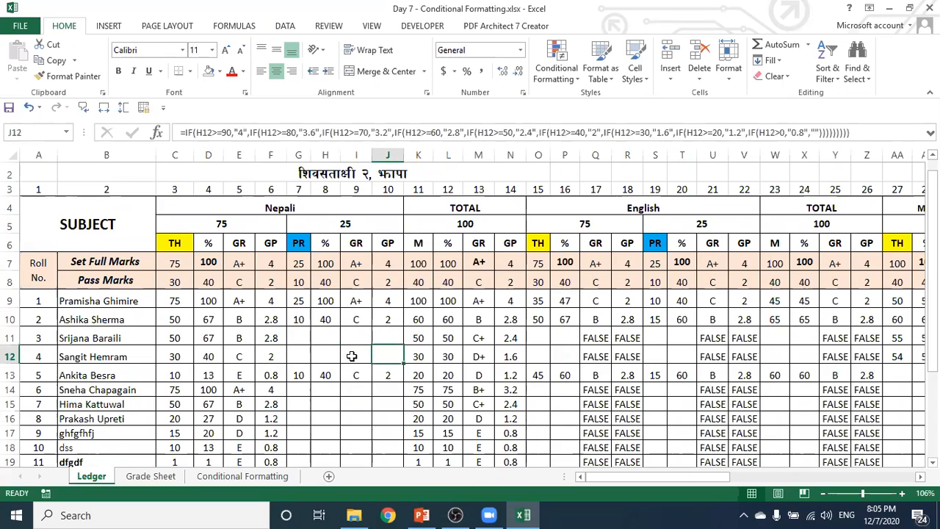
{"action": "left_click", "coordinate": [330, 356]}
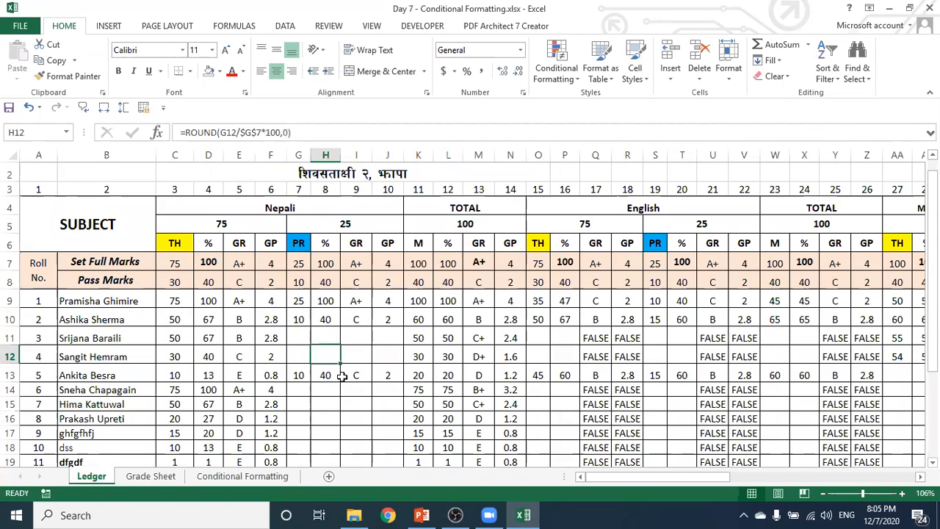
{"action": "key", "text": "Left"}
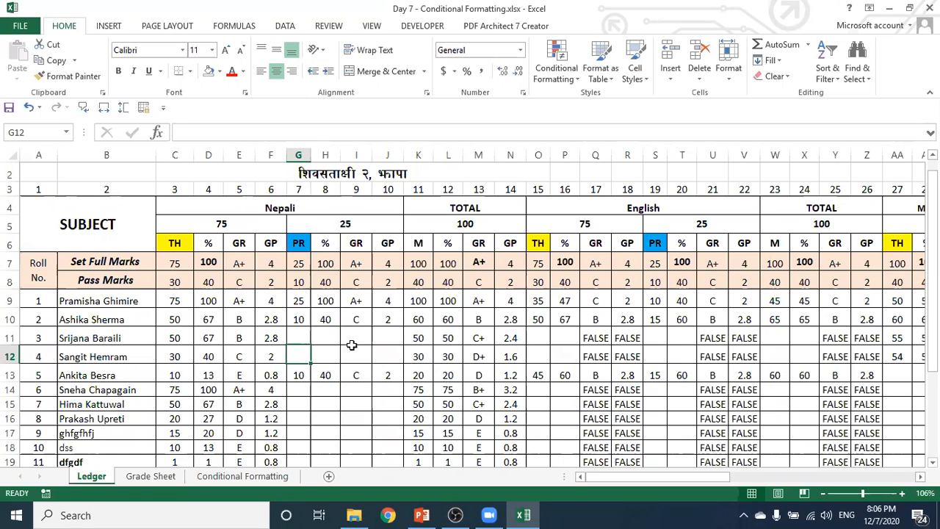
{"action": "left_click", "coordinate": [564, 356]}
{"action": "left_click", "coordinate": [514, 358]}
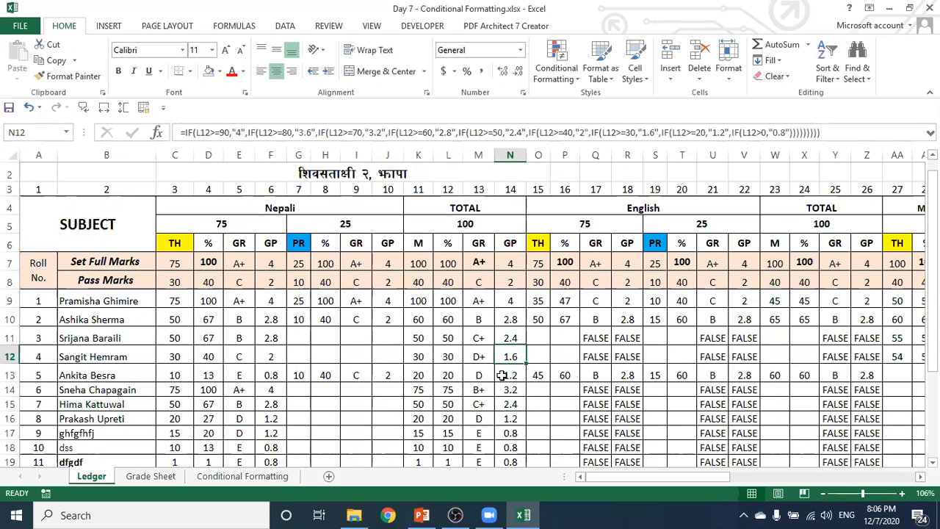
{"action": "left_click", "coordinate": [331, 406]}
{"action": "left_click", "coordinate": [357, 405]}
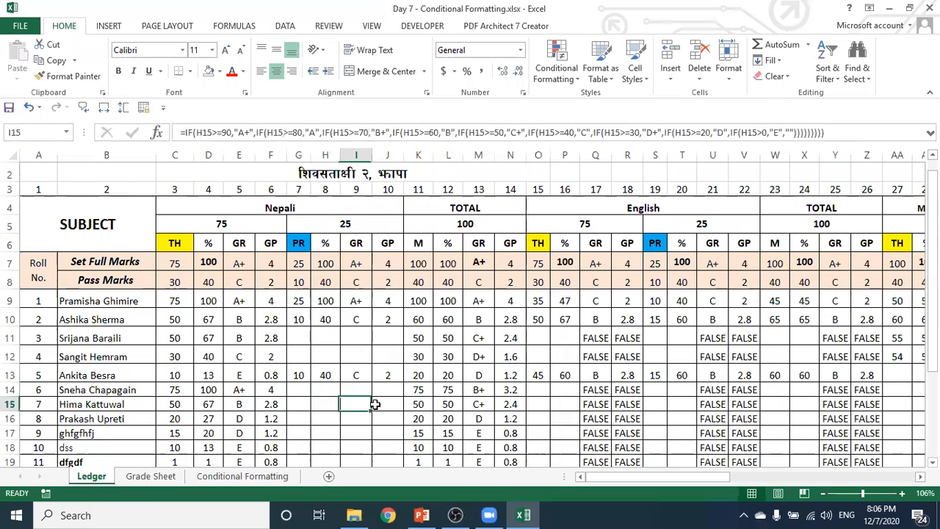
{"action": "left_click", "coordinate": [387, 407]}
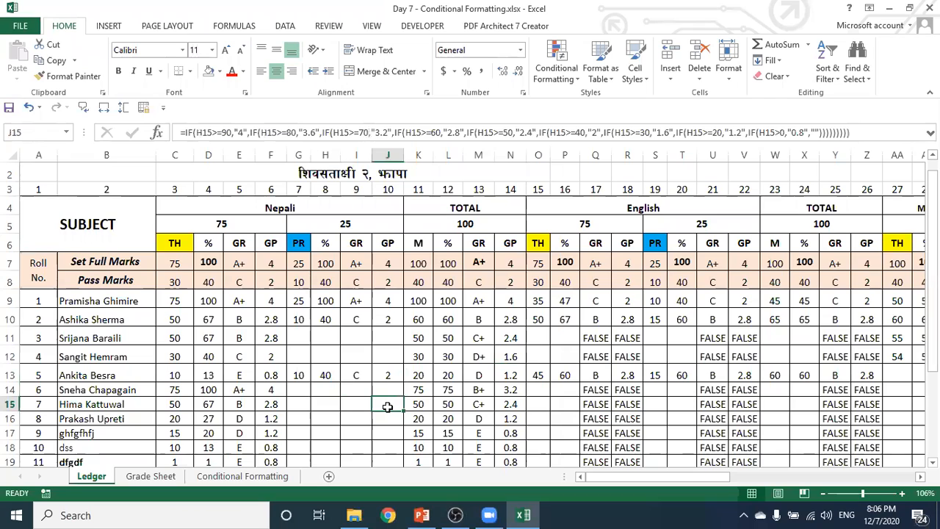
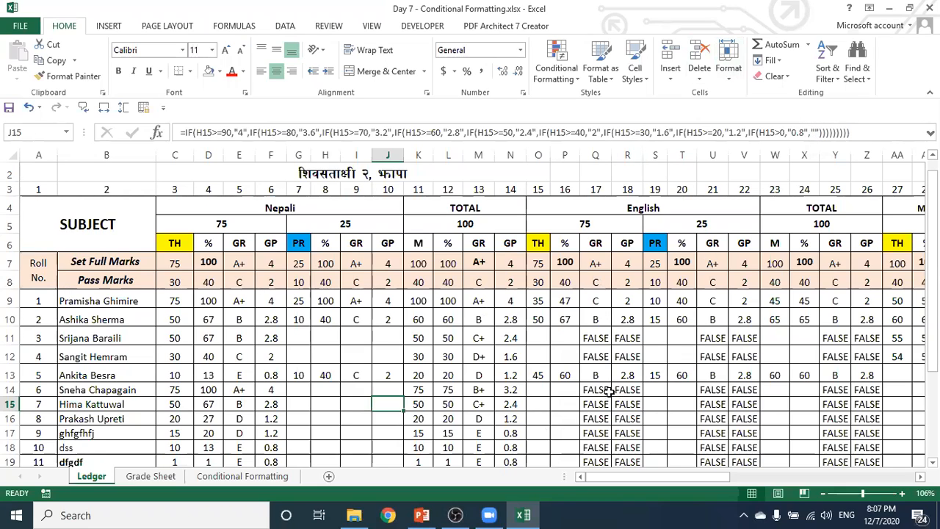
- Compare the English theory formulas in Q11:R12 with the Nepali total formulas in M10:N10 and the practical grade-point formula in J11
{"action": "left_click", "coordinate": [598, 341]}
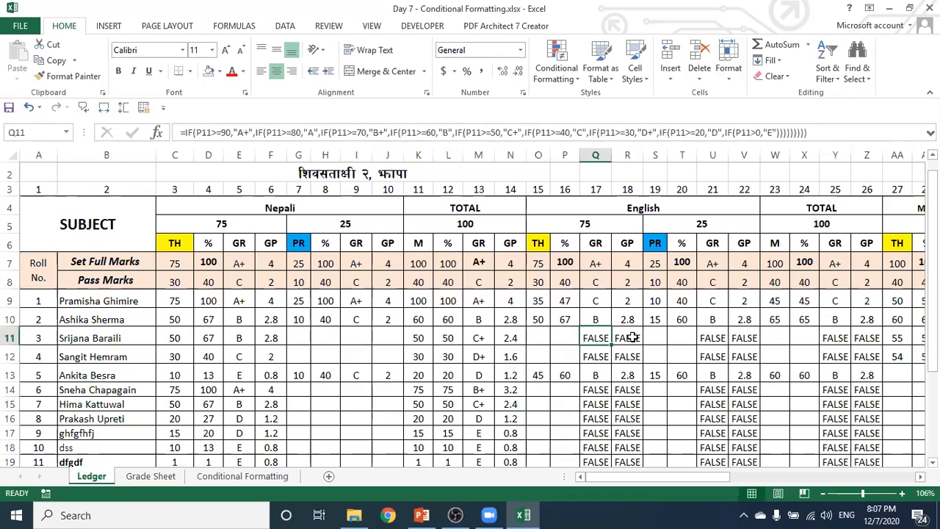
{"action": "left_click", "coordinate": [629, 338]}
{"action": "left_click", "coordinate": [595, 358]}
{"action": "left_click", "coordinate": [622, 356]}
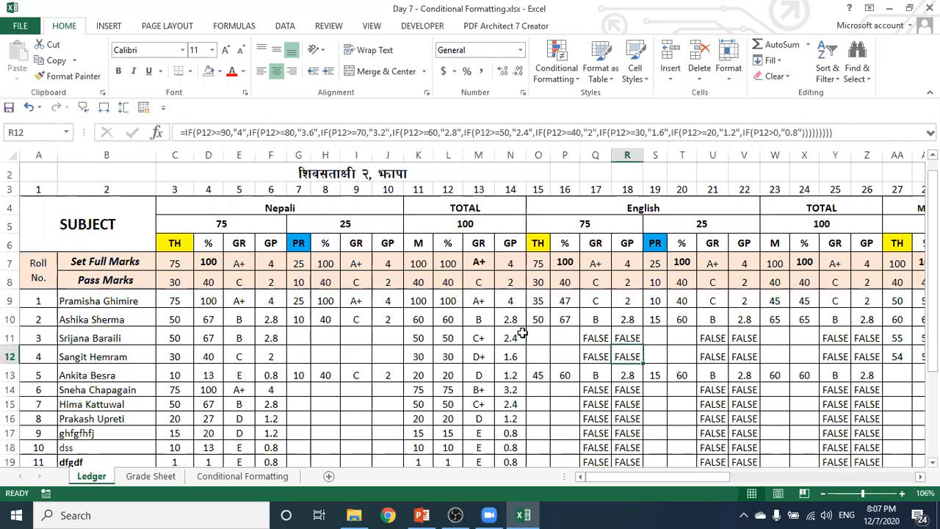
{"action": "left_click", "coordinate": [599, 337]}
{"action": "left_click", "coordinate": [630, 341]}
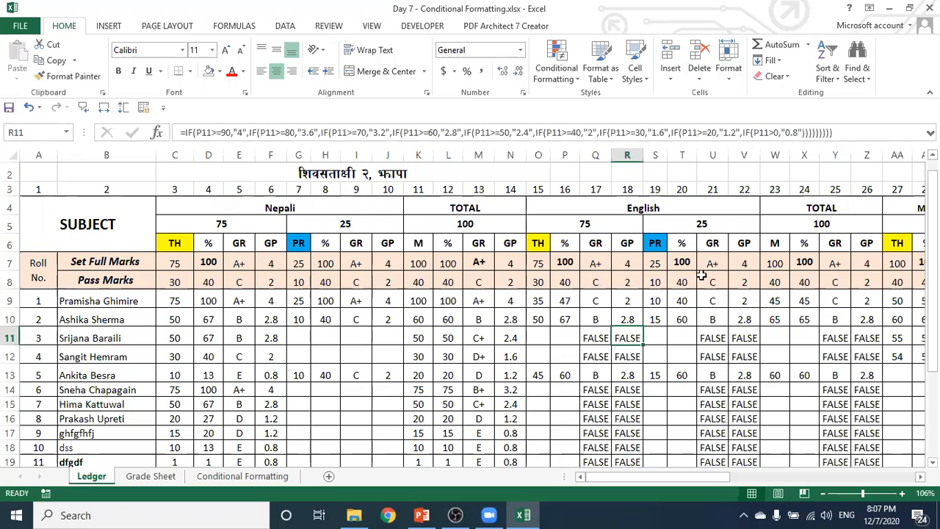
{"action": "left_click", "coordinate": [596, 334]}
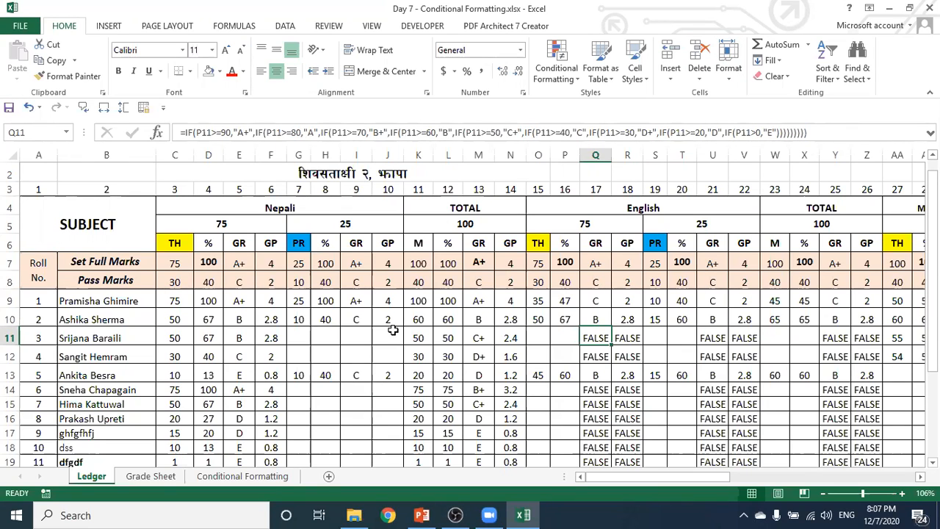
{"action": "left_click", "coordinate": [511, 319]}
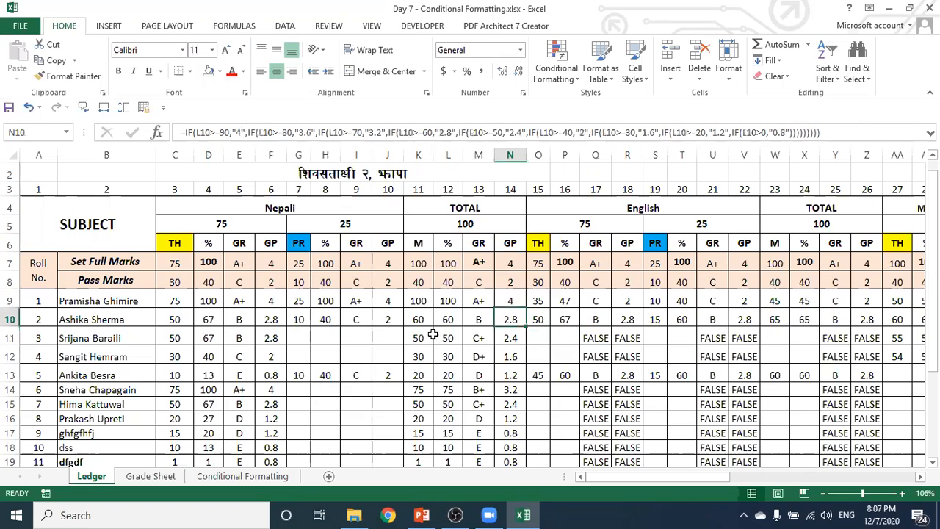
{"action": "left_click", "coordinate": [482, 316]}
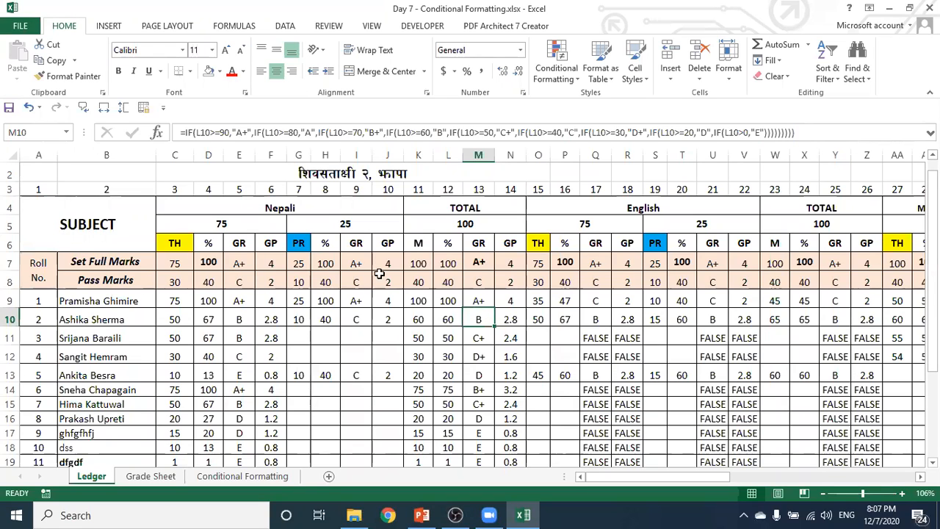
{"action": "left_click", "coordinate": [378, 337]}
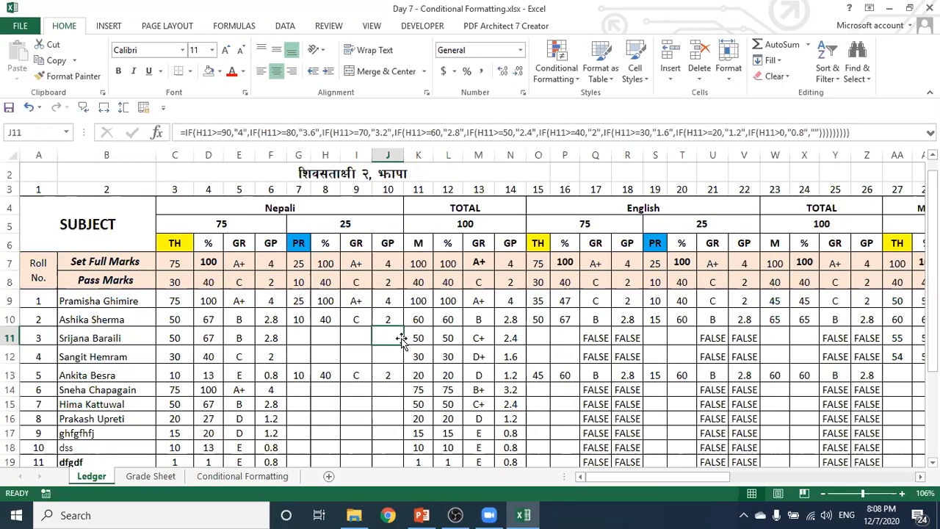
- Narrow column J slightly and inspect the GPA formula in AU11 of the All Total section
{"action": "mouse_move", "coordinate": [403, 157]}
{"action": "left_mouse_down"}
{"action": "mouse_move", "coordinate": [388, 158]}
{"action": "mouse_move", "coordinate": [398, 162]}
{"action": "left_mouse_up"}
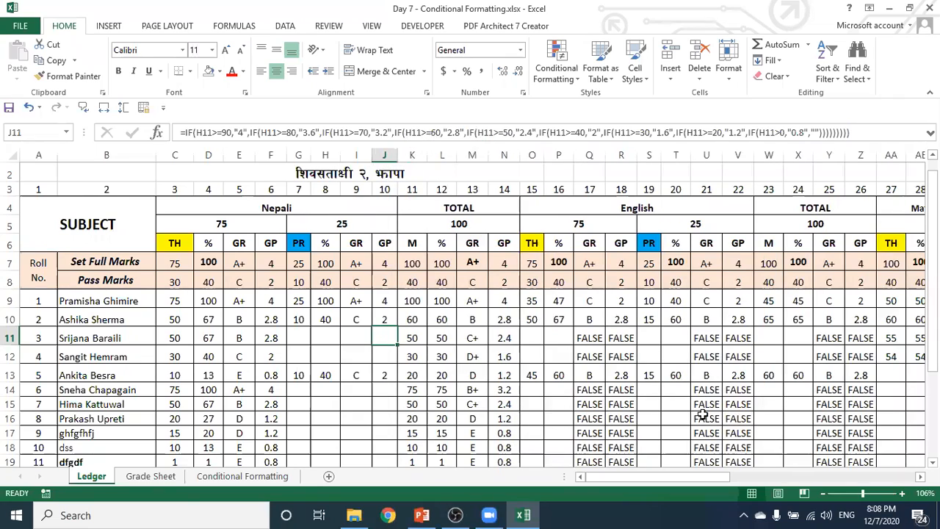
{"action": "left_click_drag", "start_coordinate": [618, 476], "coordinate": [750, 476]}
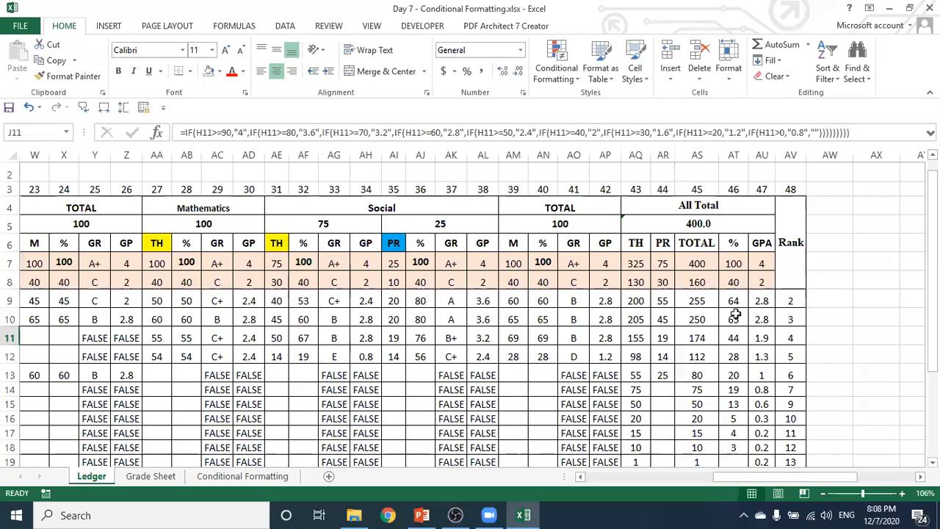
{"action": "left_click", "coordinate": [762, 337]}
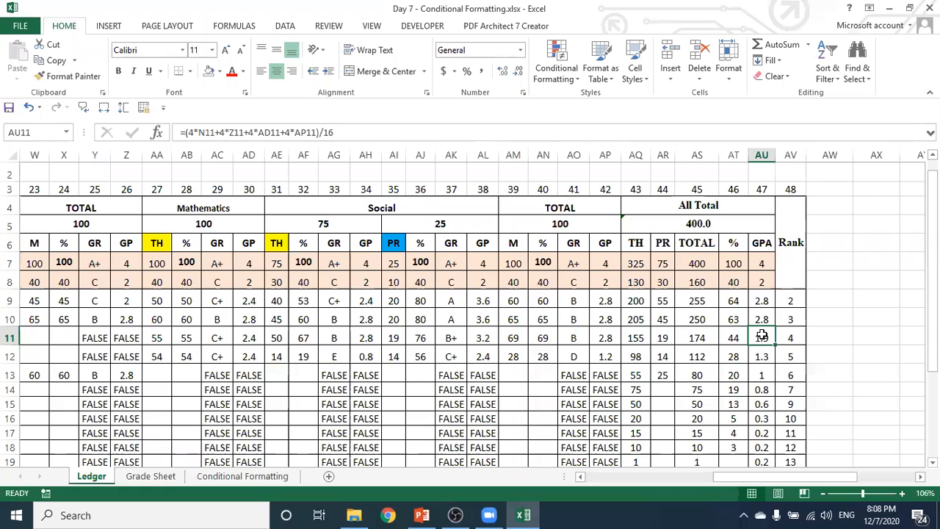
{"action": "left_click_drag", "start_coordinate": [776, 477], "coordinate": [709, 479]}
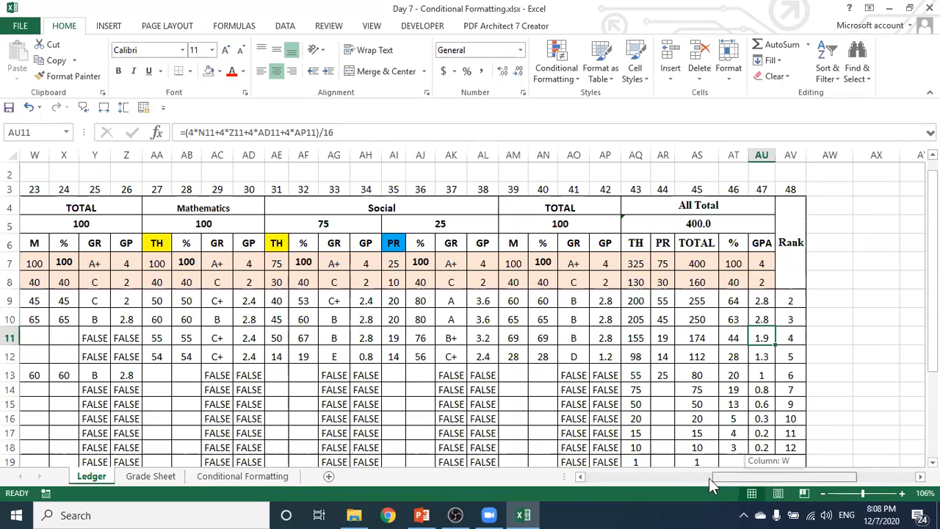
{"action": "left_click_drag", "start_coordinate": [571, 488], "coordinate": [359, 339]}
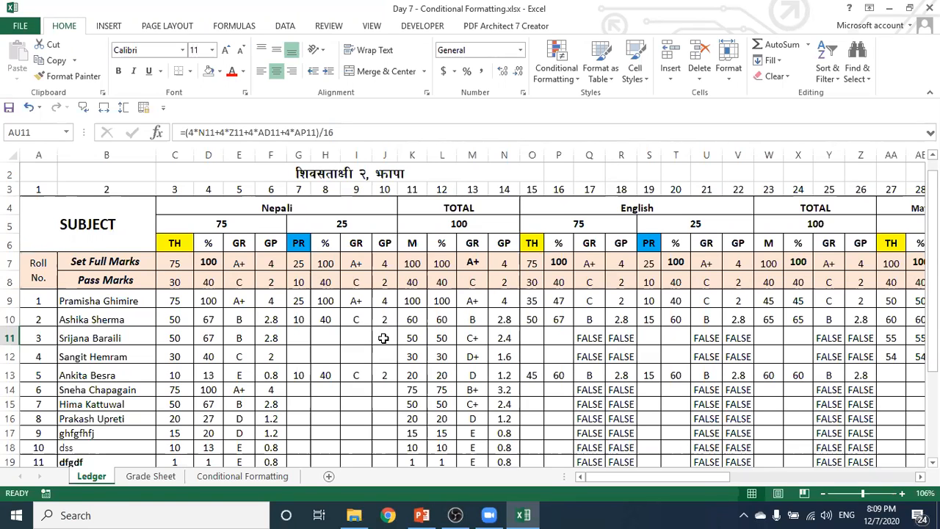
- Check the Nepali practical grade formula in I11 and narrow columns I and T slightly
{"action": "left_click", "coordinate": [361, 338]}
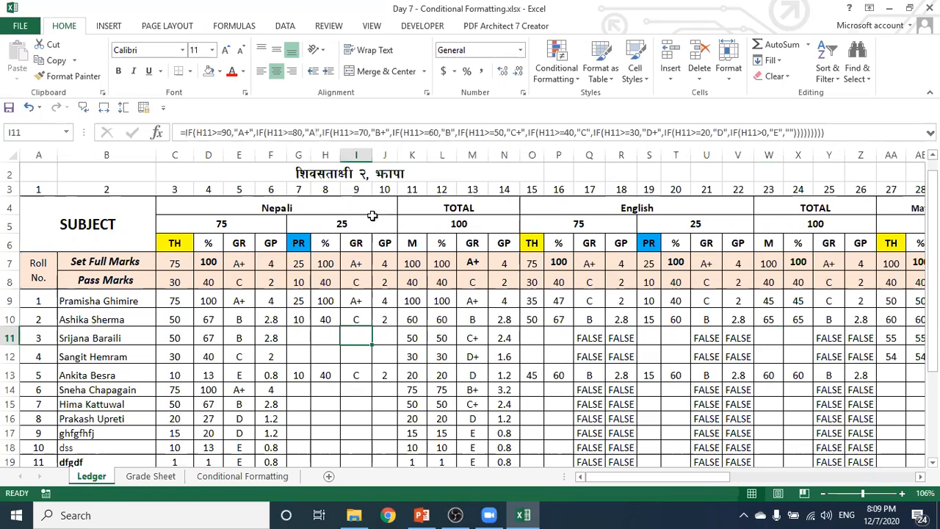
{"action": "left_click_drag", "start_coordinate": [372, 154], "coordinate": [367, 159]}
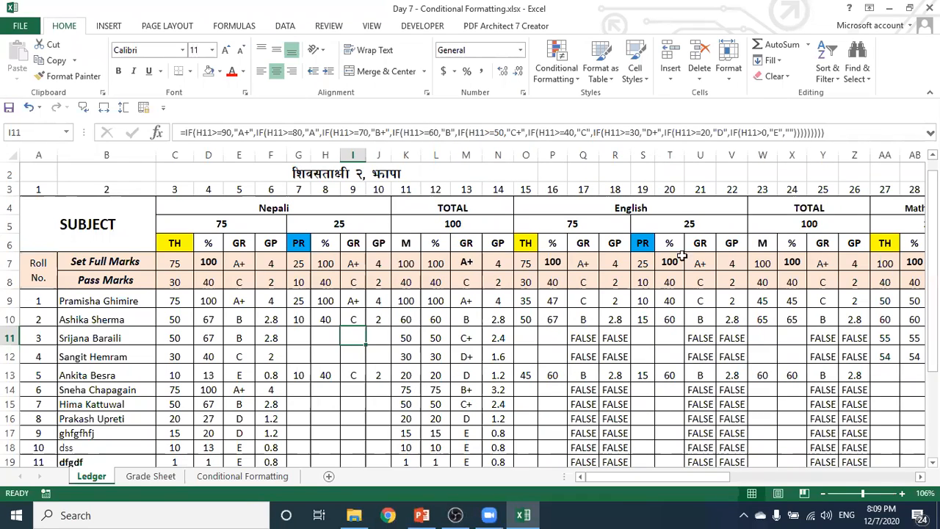
{"action": "left_click_drag", "start_coordinate": [684, 156], "coordinate": [682, 155]}
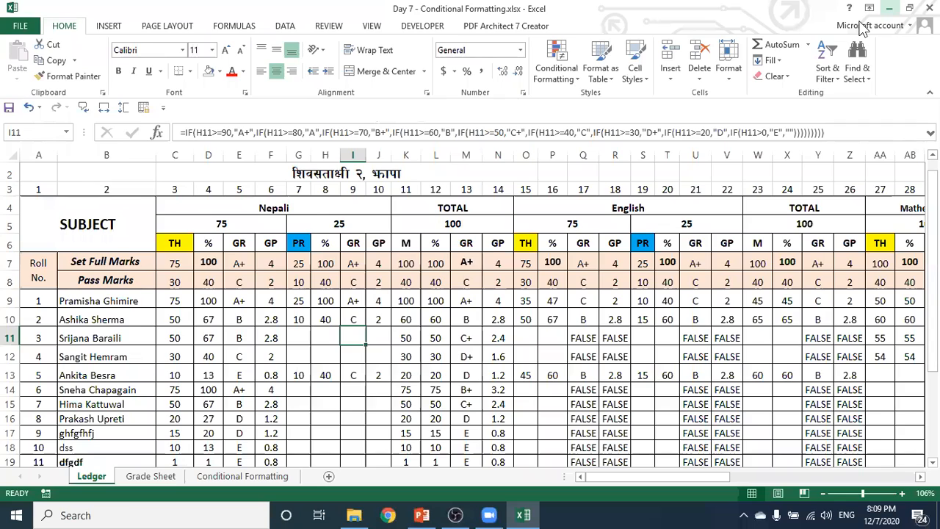
- Switch to File Explorer and open the Moti Ma V Excel workbook from the IEMIS Moti-2077 folder
{"action": "key", "text": "alt+Tab"}
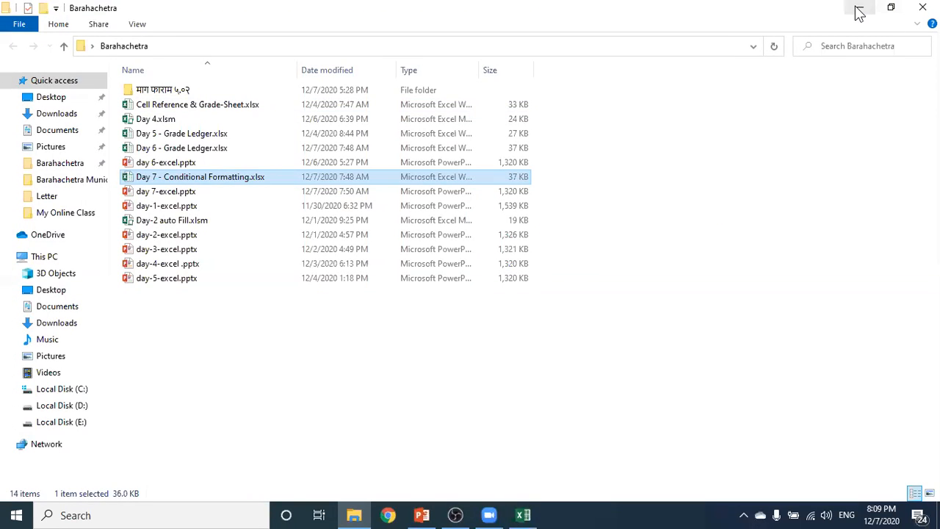
{"action": "double_click", "coordinate": [266, 177]}
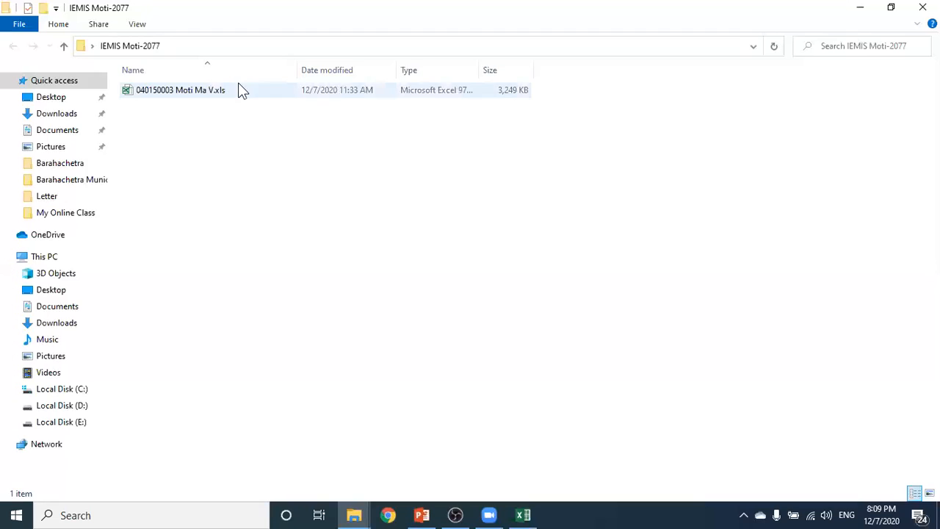
{"action": "double_click", "coordinate": [241, 90]}
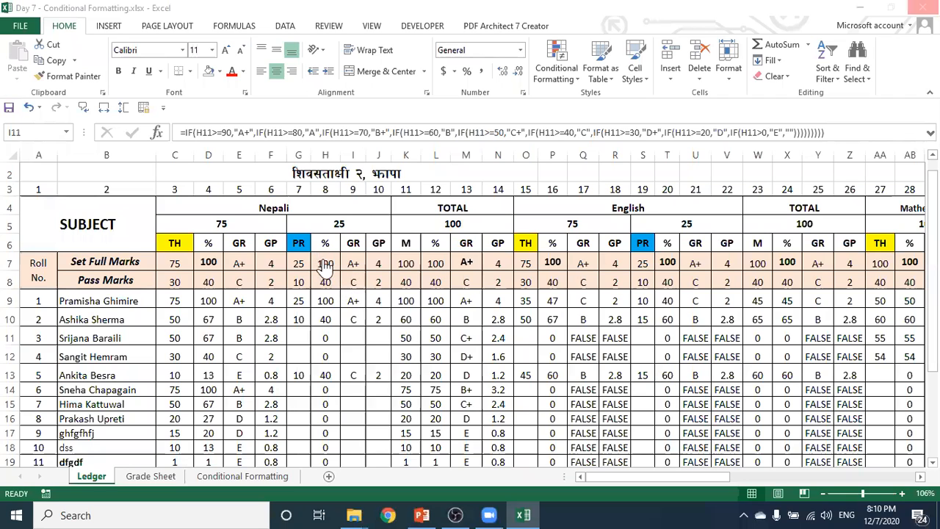
{"action": "key", "text": "alt+Tab"}
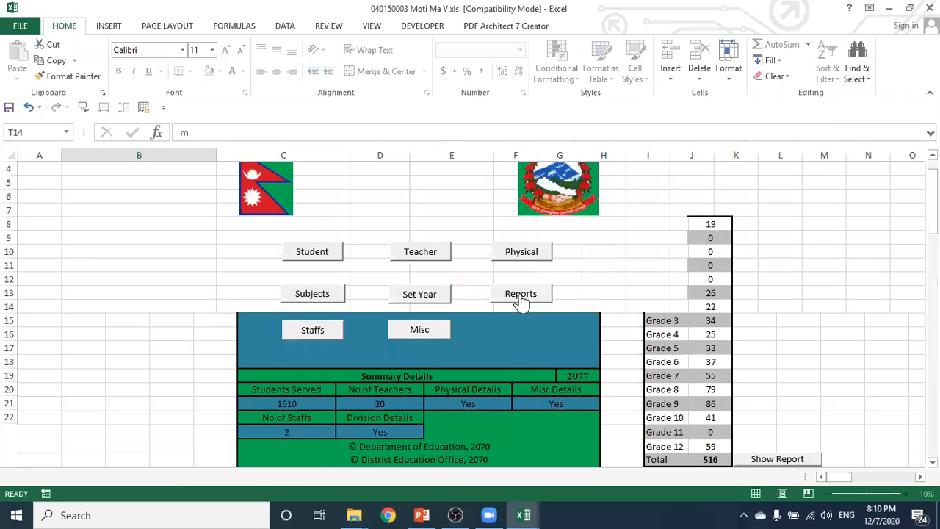
- Open the Reports form and set the report type to Student Marksheet, year 2077 and class 2
{"action": "left_click", "coordinate": [520, 295]}
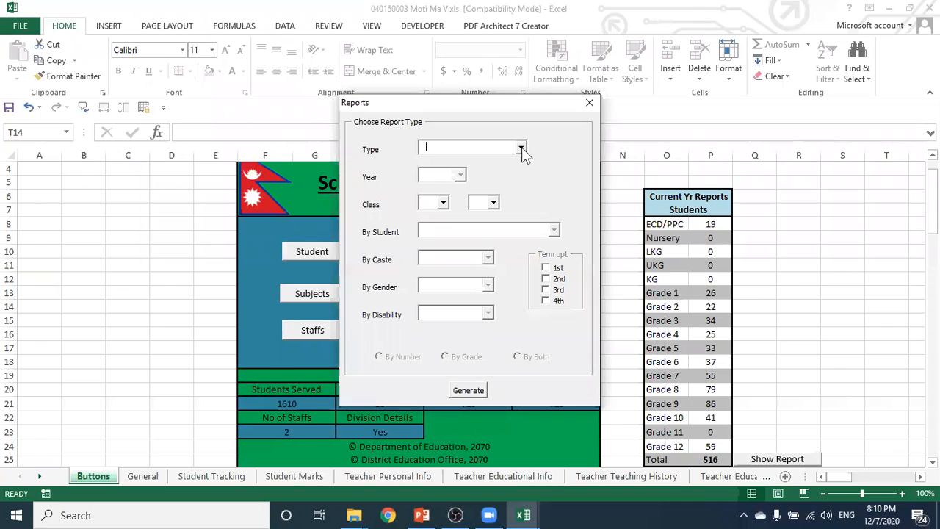
{"action": "left_click", "coordinate": [521, 149]}
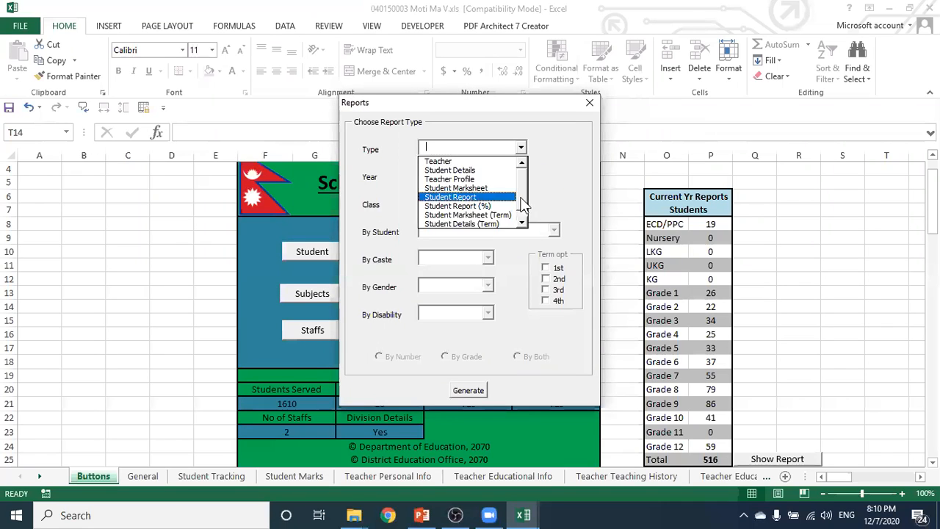
{"action": "left_click", "coordinate": [485, 189]}
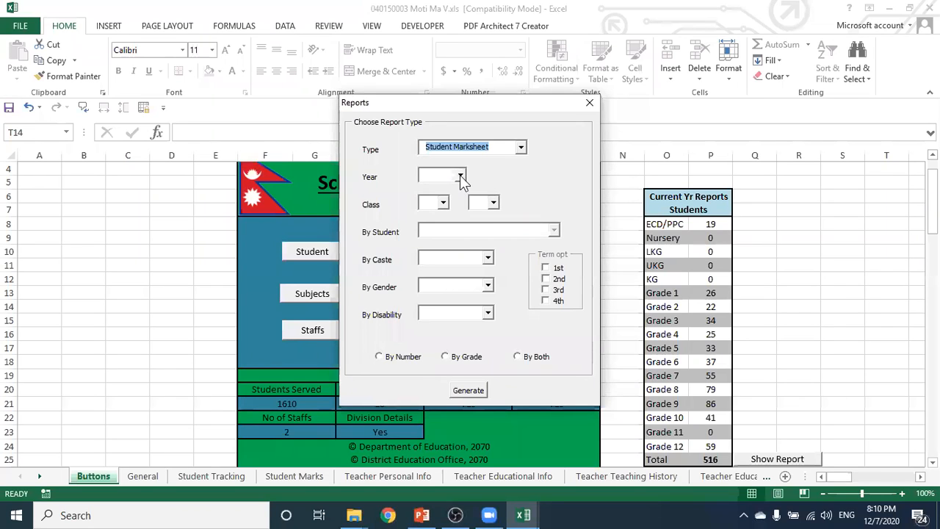
{"action": "left_click", "coordinate": [459, 176]}
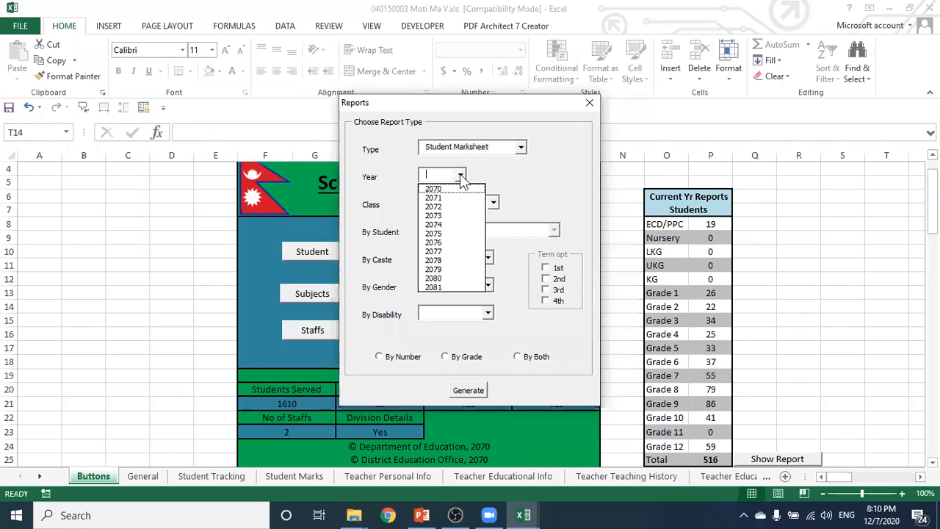
{"action": "left_click", "coordinate": [457, 251]}
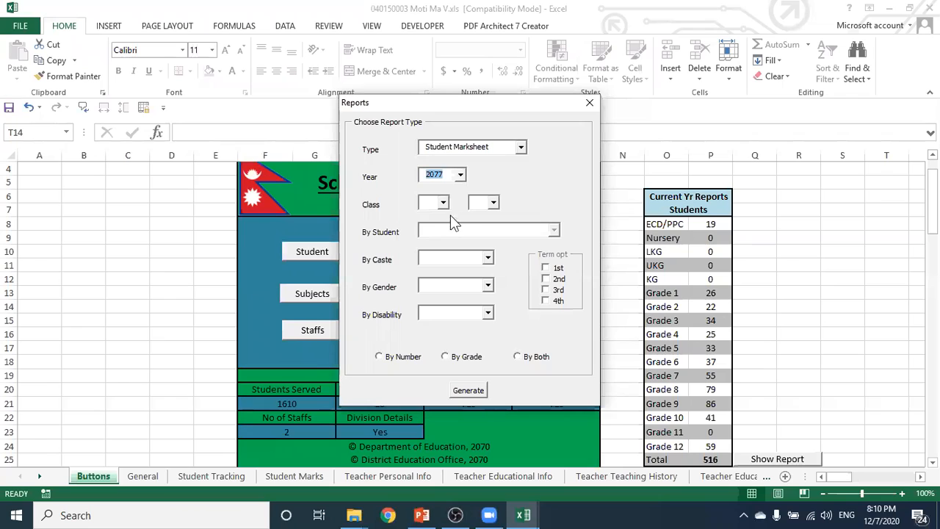
{"action": "left_click", "coordinate": [442, 204]}
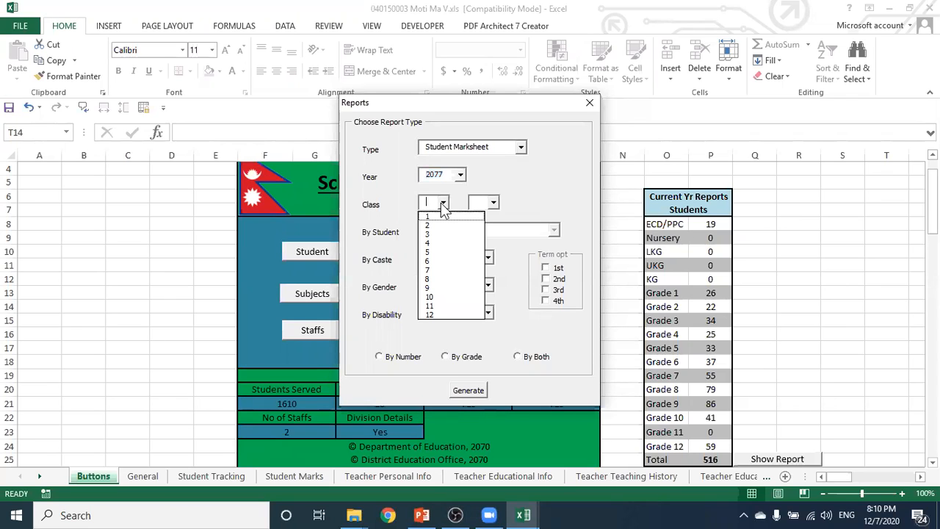
{"action": "left_click", "coordinate": [441, 226]}
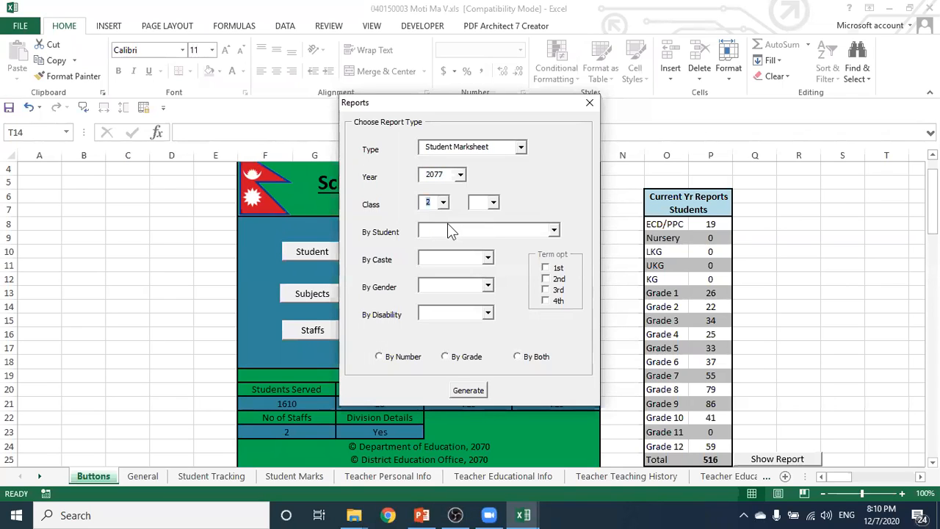
- Choose the first listed student, caste Others, gender Female and disability N/A, and generate the marksheet
{"action": "left_click", "coordinate": [553, 233]}
{"action": "left_click", "coordinate": [466, 244]}
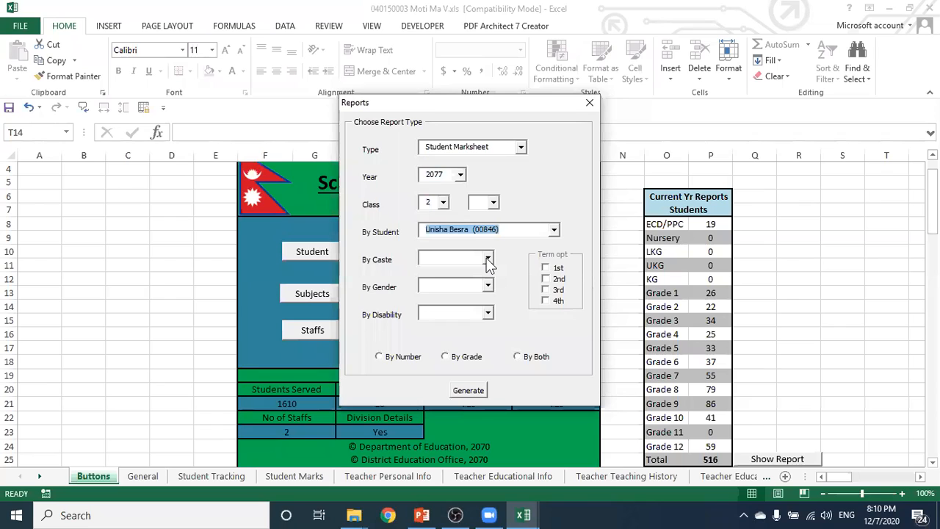
{"action": "left_click", "coordinate": [489, 261]}
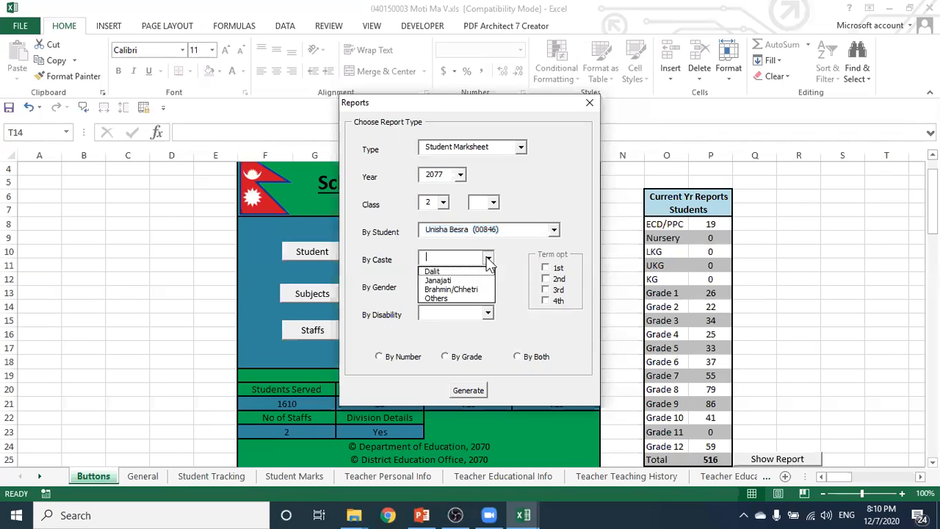
{"action": "left_click", "coordinate": [448, 298]}
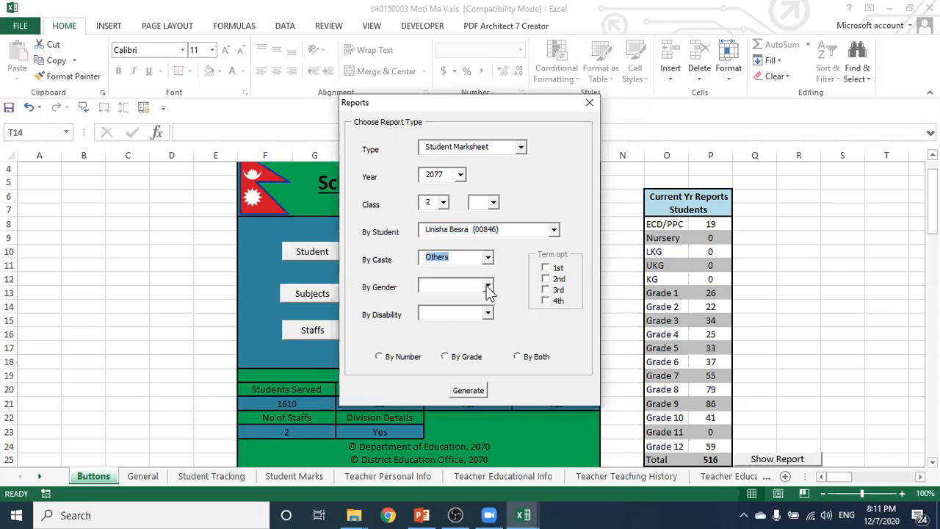
{"action": "left_click", "coordinate": [489, 287]}
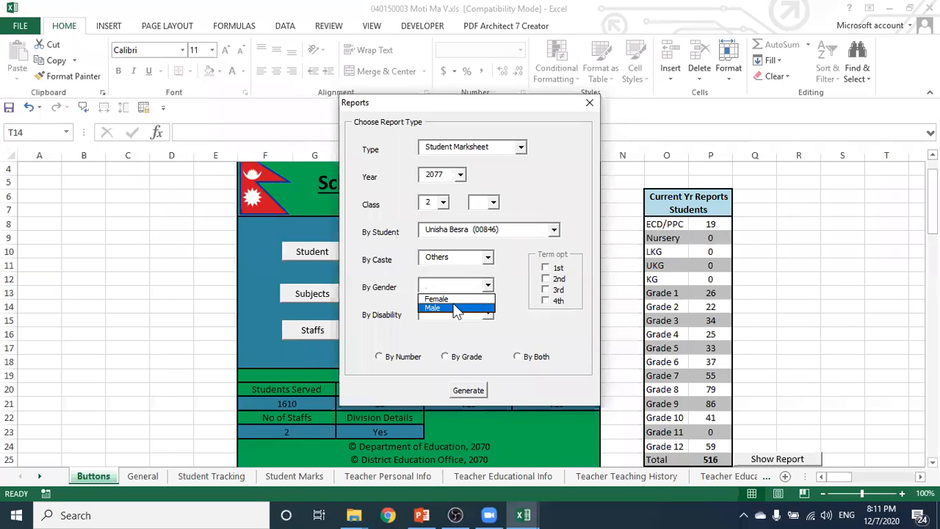
{"action": "left_click", "coordinate": [457, 299]}
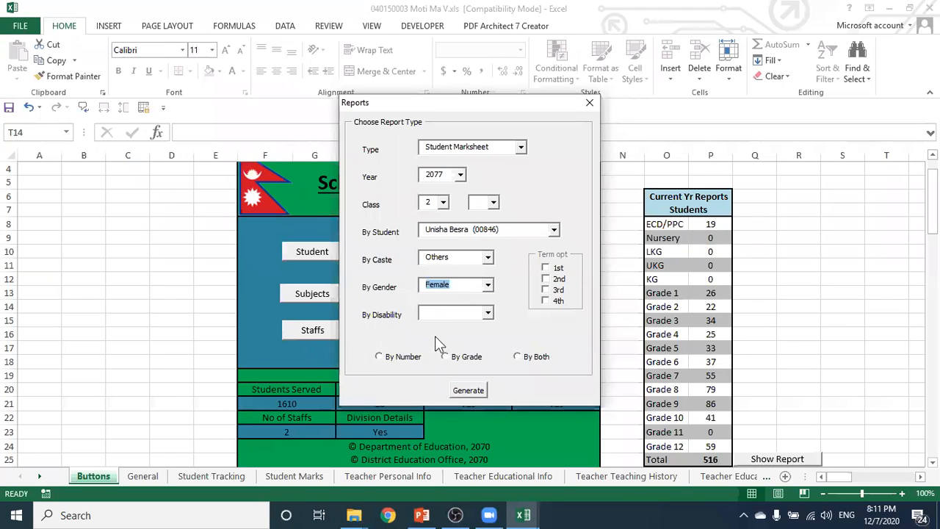
{"action": "left_click", "coordinate": [489, 314]}
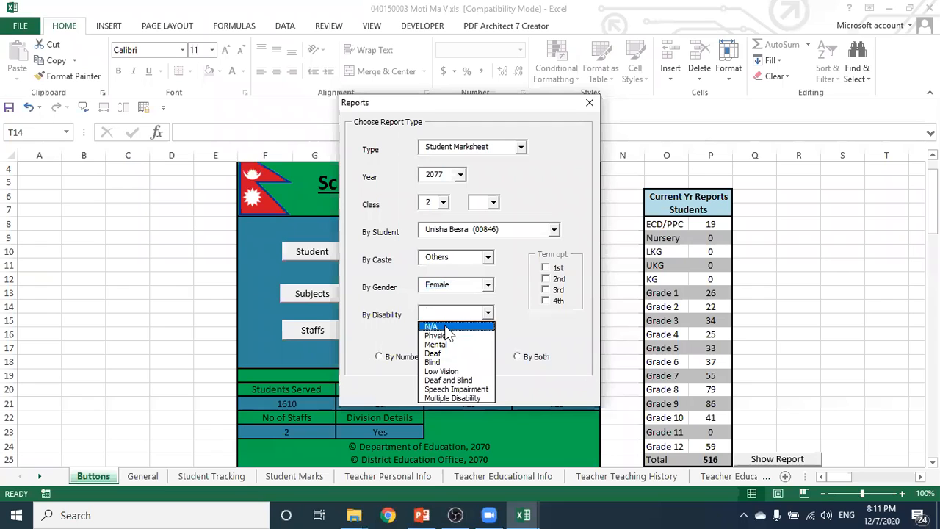
{"action": "left_click", "coordinate": [470, 332]}
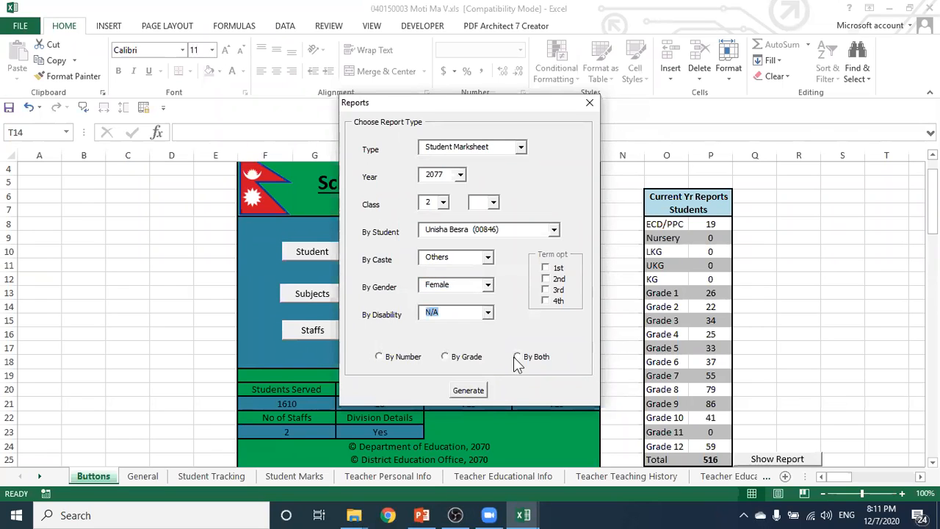
{"action": "left_click", "coordinate": [468, 391]}
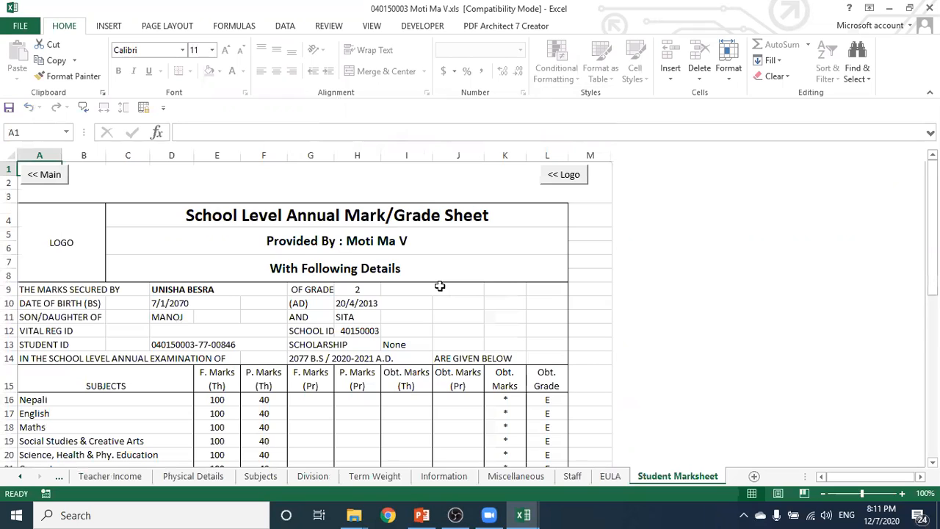
- Examine the generated marksheet's subject grades, totals row and grading scale, and check the overall grade cell L30
{"action": "scroll", "coordinate": [449, 350], "scroll_direction": "down", "scroll_amount": 5}
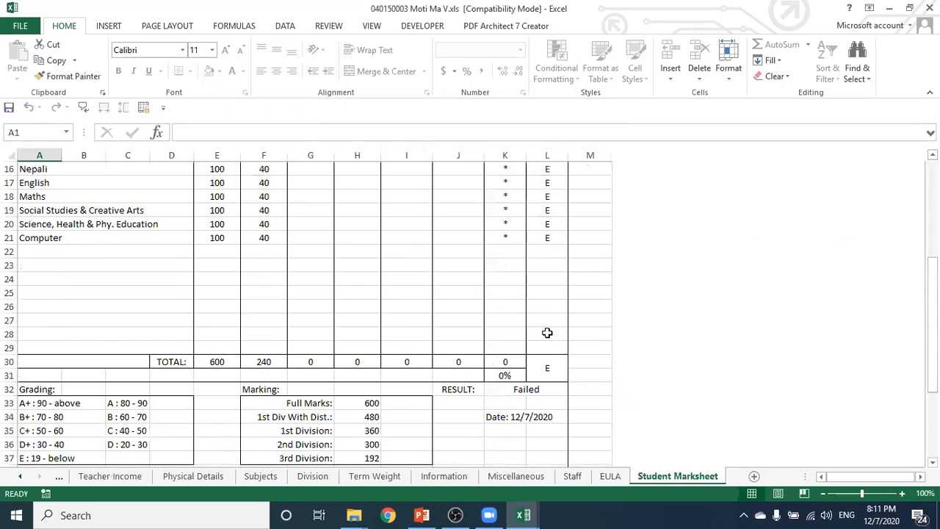
{"action": "scroll", "coordinate": [548, 333], "scroll_direction": "down", "scroll_amount": 1}
{"action": "left_click", "coordinate": [554, 338]}
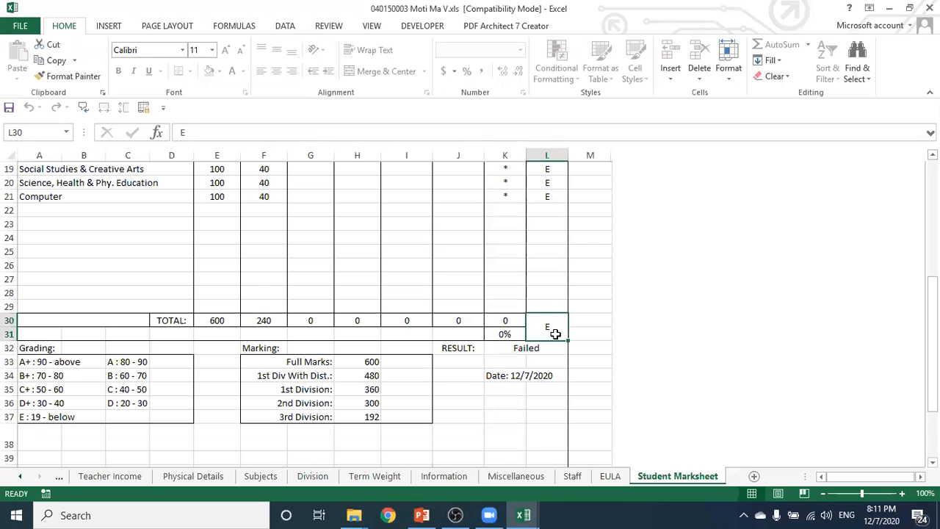
{"action": "scroll", "coordinate": [550, 292], "scroll_direction": "up", "scroll_amount": 2}
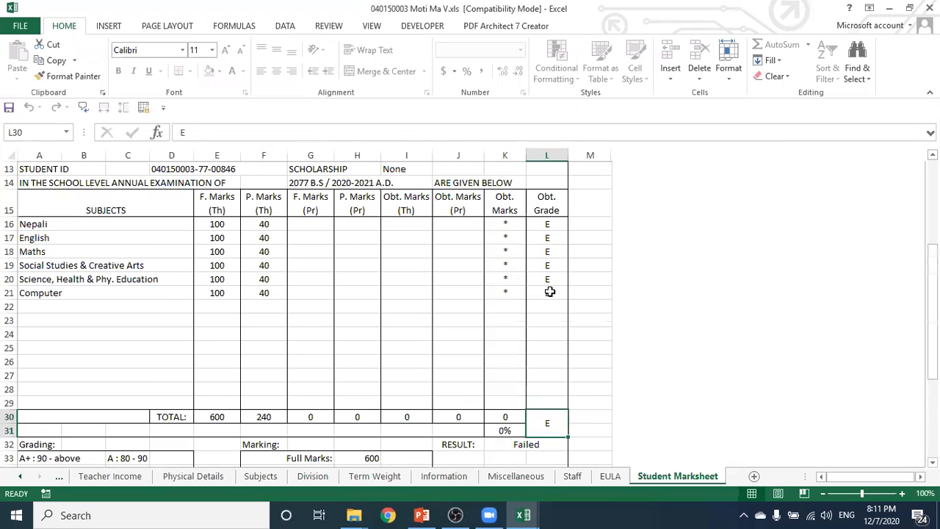
{"action": "scroll", "coordinate": [550, 292], "scroll_direction": "up", "scroll_amount": 1}
{"action": "scroll", "coordinate": [550, 292], "scroll_direction": "down", "scroll_amount": 2}
{"action": "scroll", "coordinate": [550, 292], "scroll_direction": "up", "scroll_amount": 2}
{"action": "scroll", "coordinate": [551, 292], "scroll_direction": "up", "scroll_amount": 1}
{"action": "scroll", "coordinate": [550, 294], "scroll_direction": "down", "scroll_amount": 3}
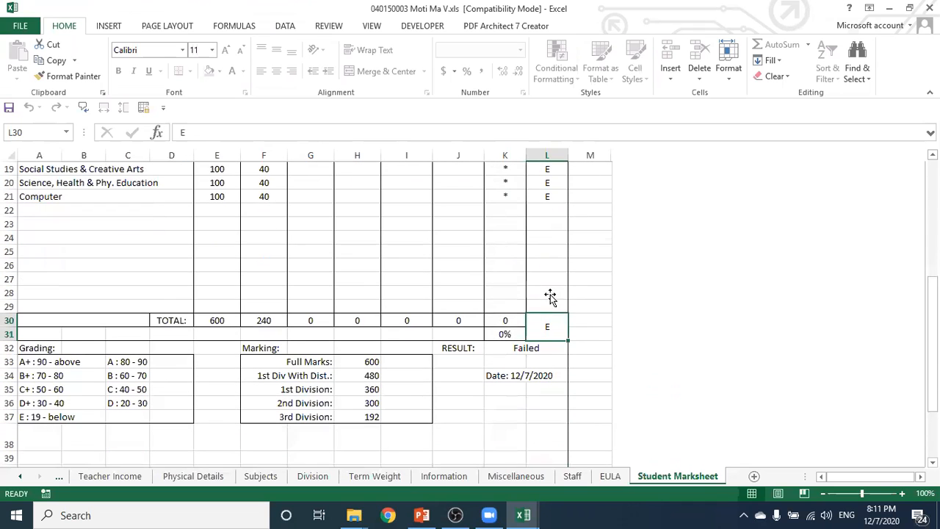
- Check the overall percentage cell K31 and review the obtained marks column and student details above it
{"action": "left_click", "coordinate": [507, 335]}
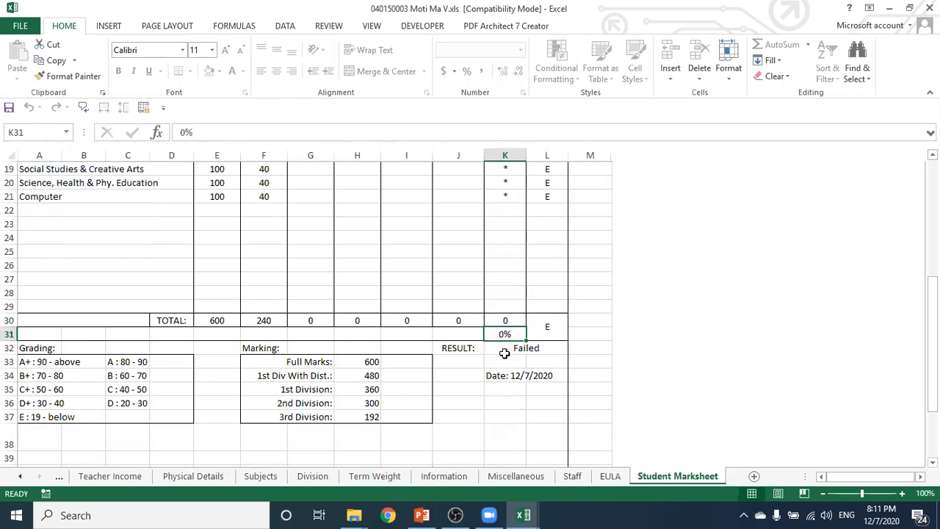
{"action": "scroll", "coordinate": [505, 354], "scroll_direction": "up", "scroll_amount": 2}
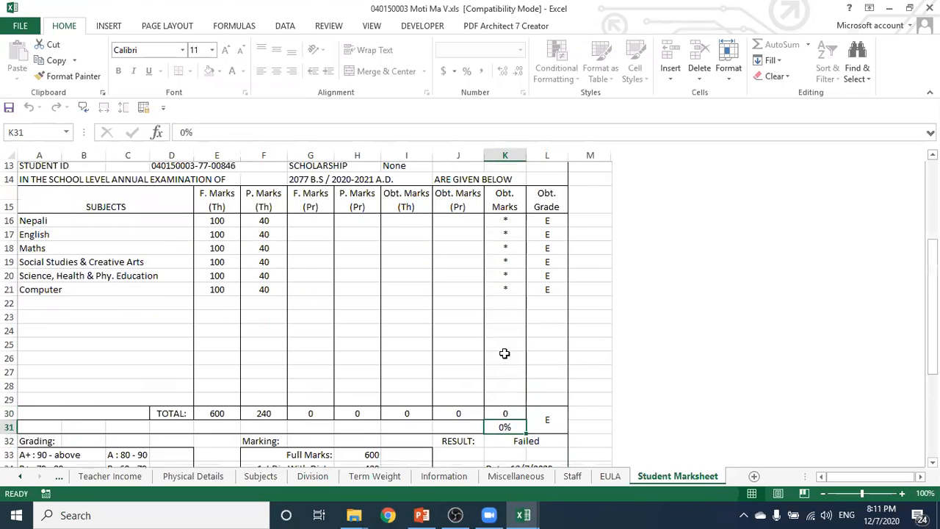
{"action": "scroll", "coordinate": [505, 355], "scroll_direction": "up", "scroll_amount": 1}
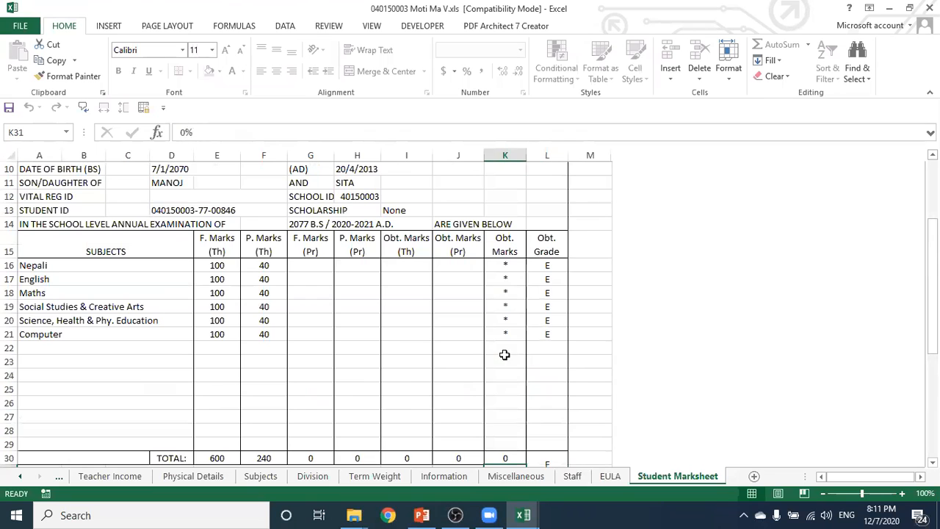
{"action": "scroll", "coordinate": [505, 355], "scroll_direction": "up", "scroll_amount": 2}
{"action": "scroll", "coordinate": [501, 357], "scroll_direction": "down", "scroll_amount": 3}
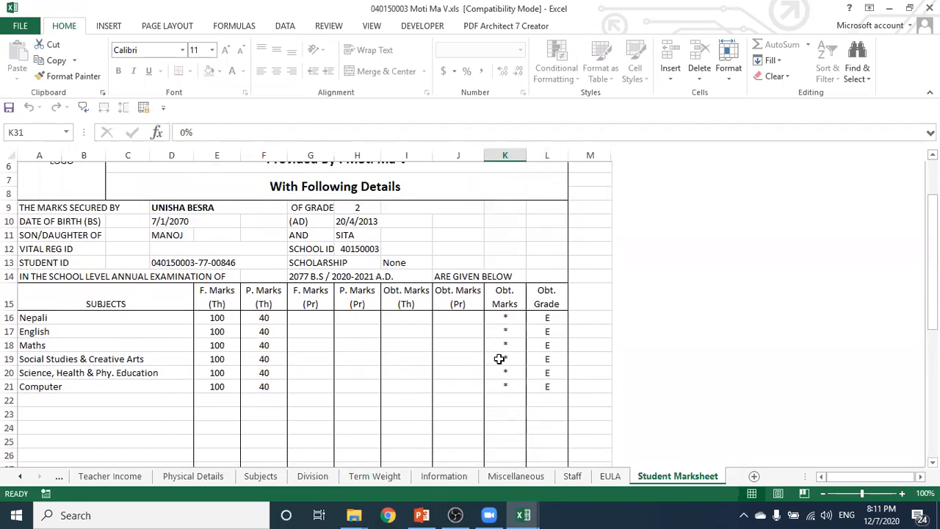
- Review the marksheet's result, division marks, subject grades and overall grade cell L30, and return to the IEMIS main menu
{"action": "scroll", "coordinate": [500, 358], "scroll_direction": "down", "scroll_amount": 3}
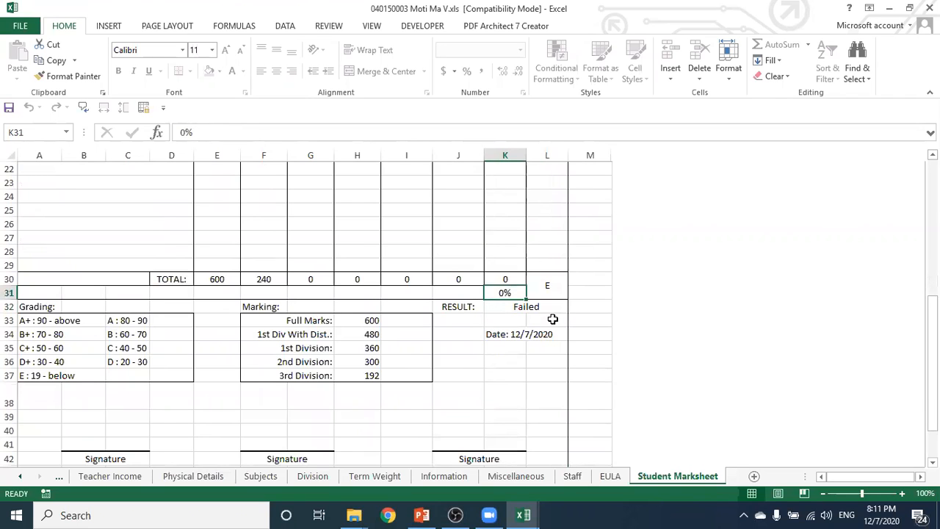
{"action": "left_click", "coordinate": [551, 288]}
{"action": "scroll", "coordinate": [550, 256], "scroll_direction": "up", "scroll_amount": 3}
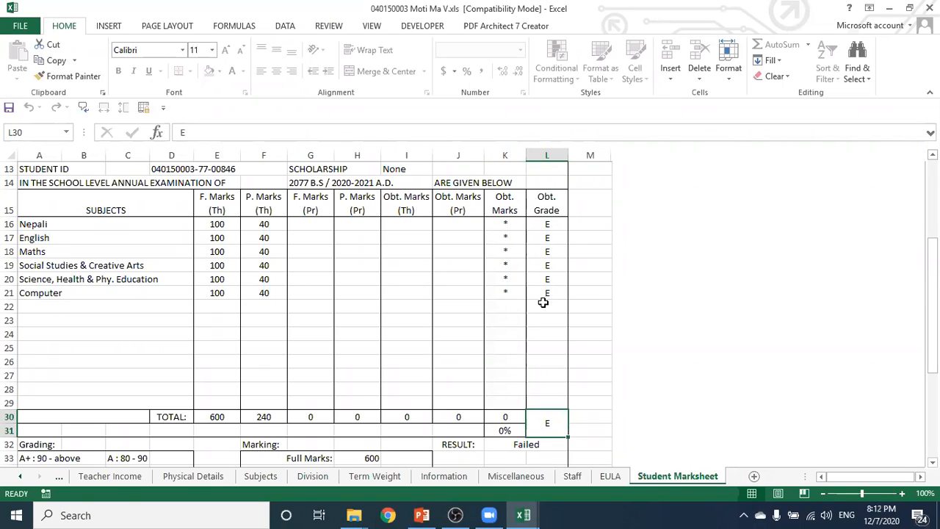
{"action": "scroll", "coordinate": [543, 309], "scroll_direction": "down", "scroll_amount": 2}
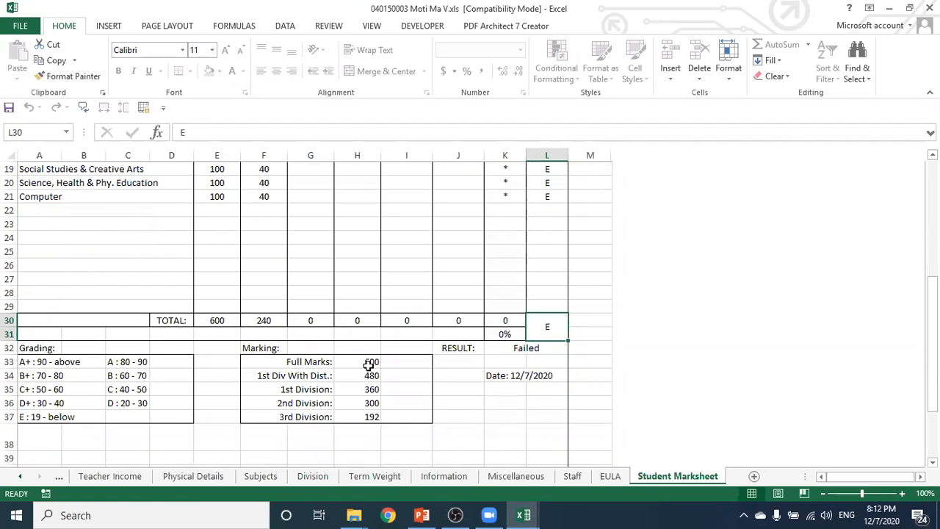
{"action": "scroll", "coordinate": [369, 363], "scroll_direction": "up", "scroll_amount": 4}
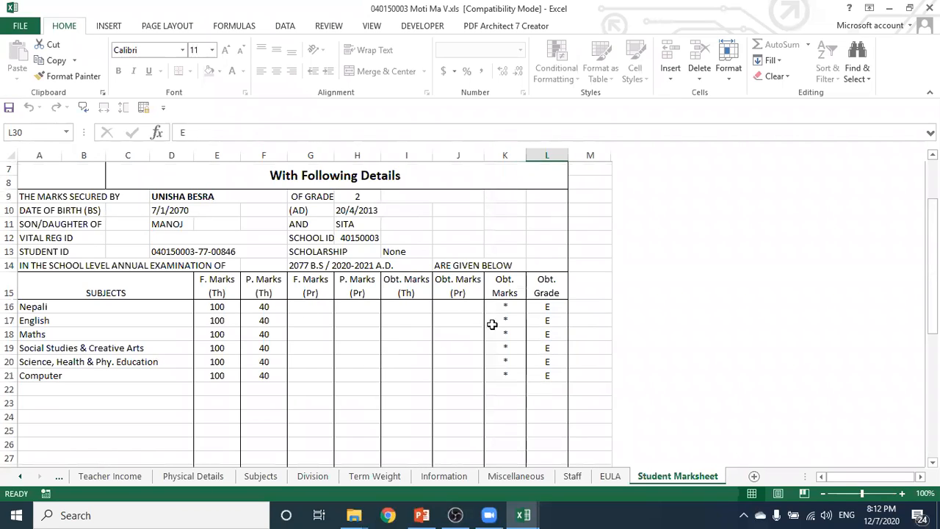
{"action": "scroll", "coordinate": [452, 312], "scroll_direction": "up", "scroll_amount": 2}
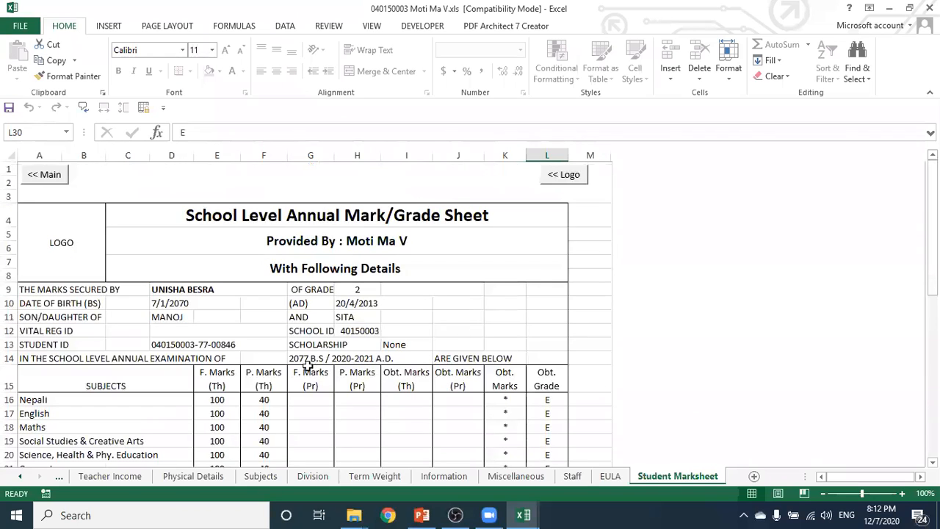
{"action": "left_click", "coordinate": [457, 316]}
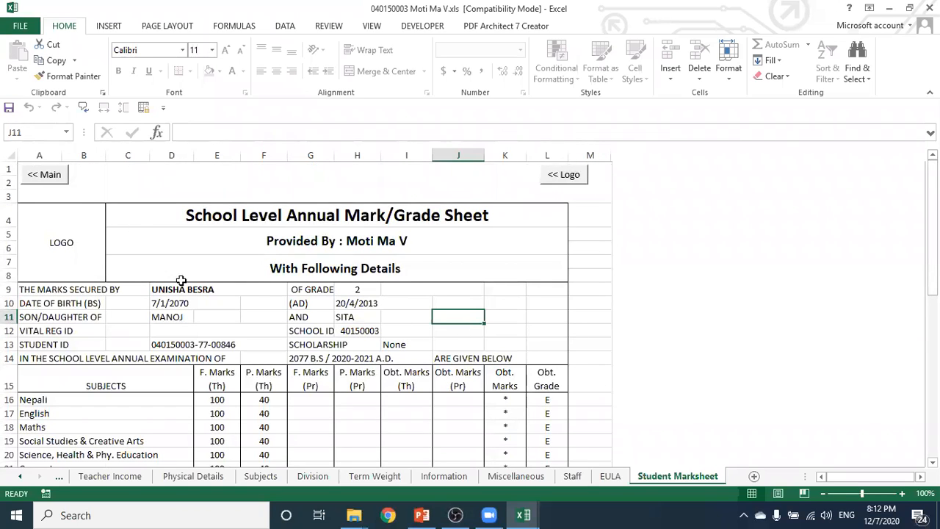
{"action": "left_click", "coordinate": [47, 185]}
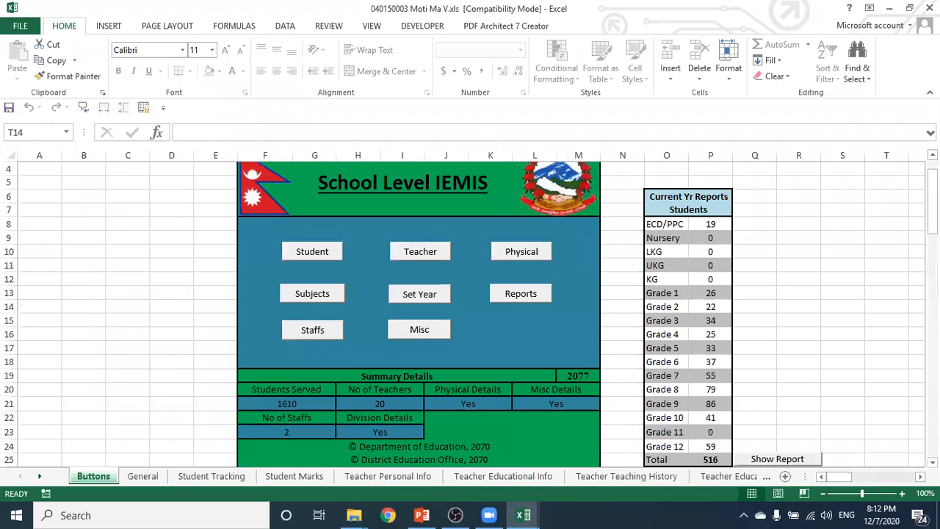
- Switch to the Day 7 - Conditional Formatting workbook and inspect the Nepali formulas in H11, J12 and E7 on the Ledger sheet
{"action": "left_click", "coordinate": [461, 272]}
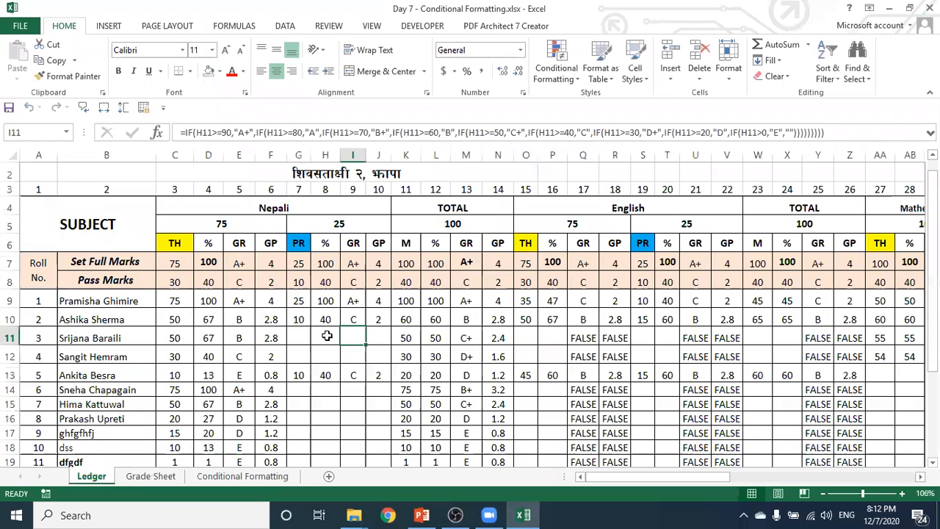
{"action": "key", "text": "Left"}
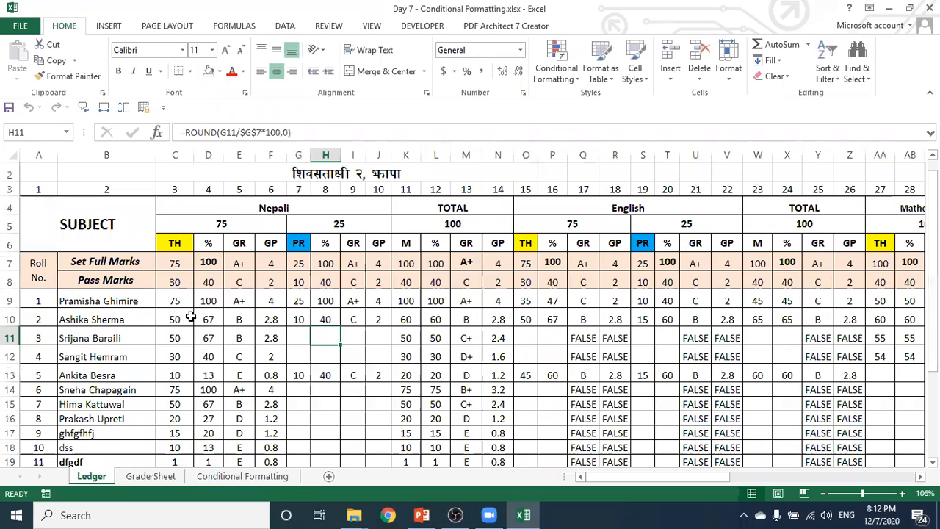
{"action": "key", "text": "Down"}
{"action": "key", "text": "Right"}
{"action": "key", "text": "Right"}
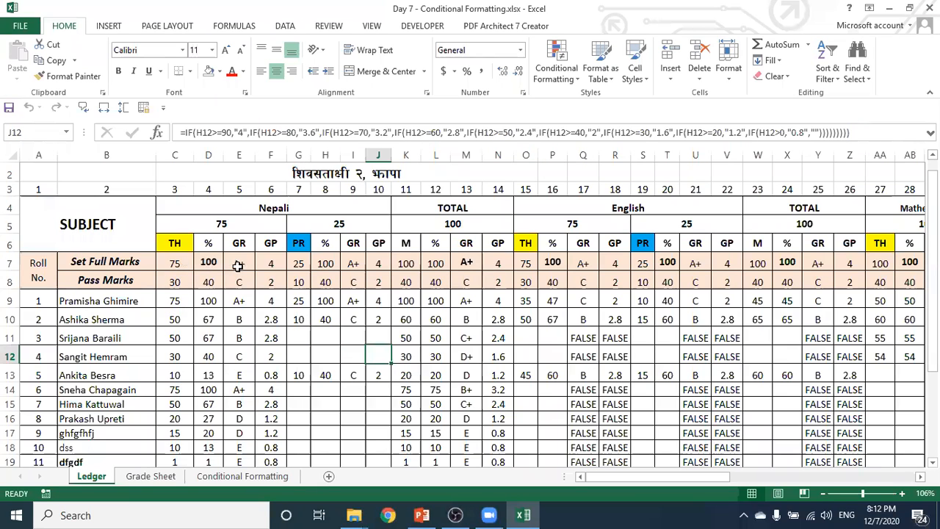
{"action": "left_click", "coordinate": [788, 135]}
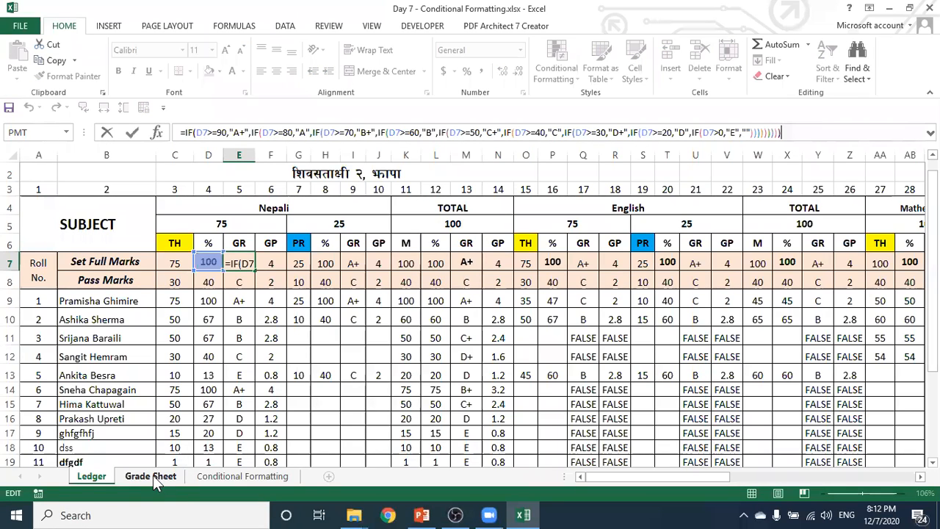
{"action": "key", "text": "ctrl+Return"}
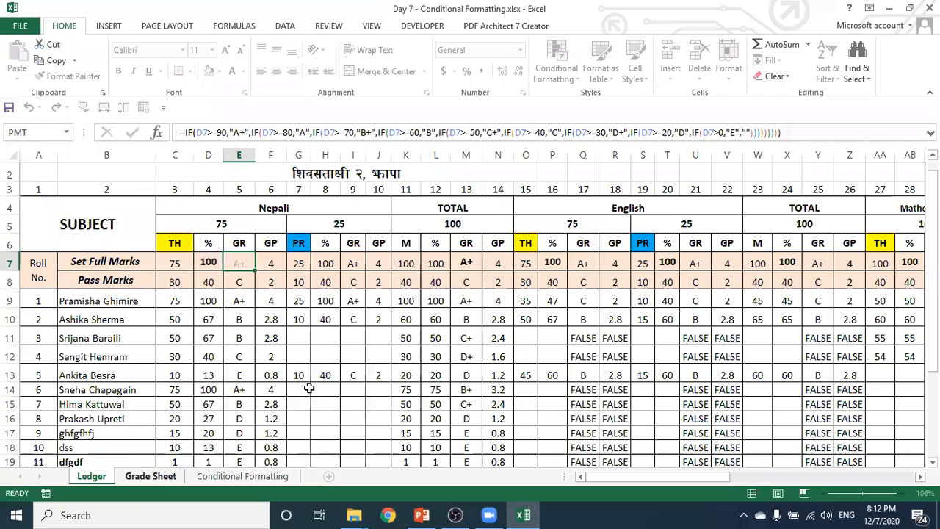
- On the Grade Sheet, clear the obtained grades, final grades and grade points in F13:I16 for Nepali through Social Studies
{"action": "key", "text": "ctrl+Page_Down"}
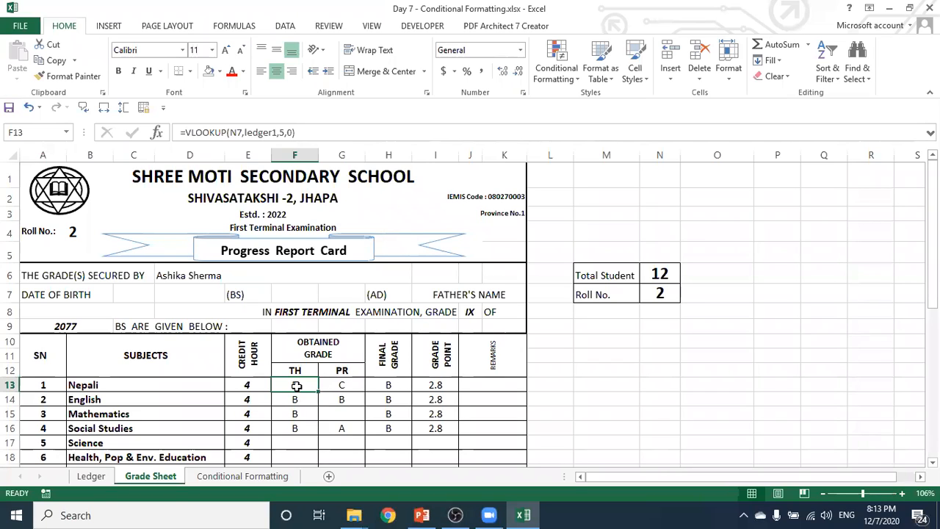
{"action": "left_click_drag", "start_coordinate": [307, 386], "coordinate": [437, 430]}
{"action": "left_click_drag", "start_coordinate": [412, 413], "coordinate": [413, 414]}
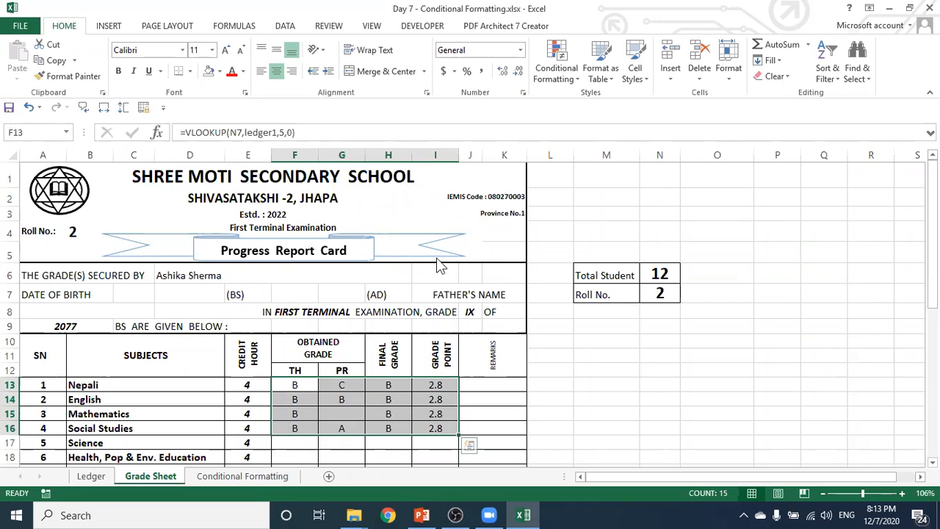
{"action": "key", "text": "Delete"}
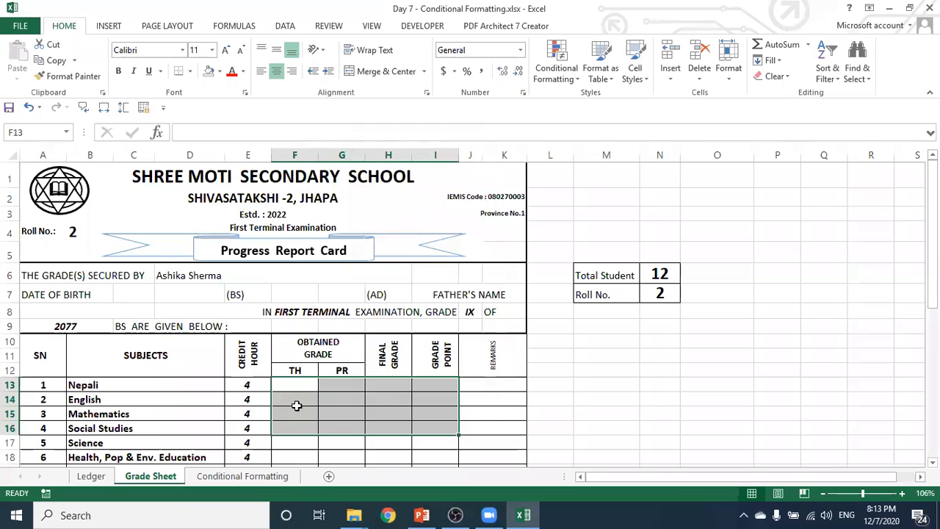
{"action": "left_click", "coordinate": [298, 383]}
{"action": "left_click", "coordinate": [341, 388]}
{"action": "left_click", "coordinate": [400, 390]}
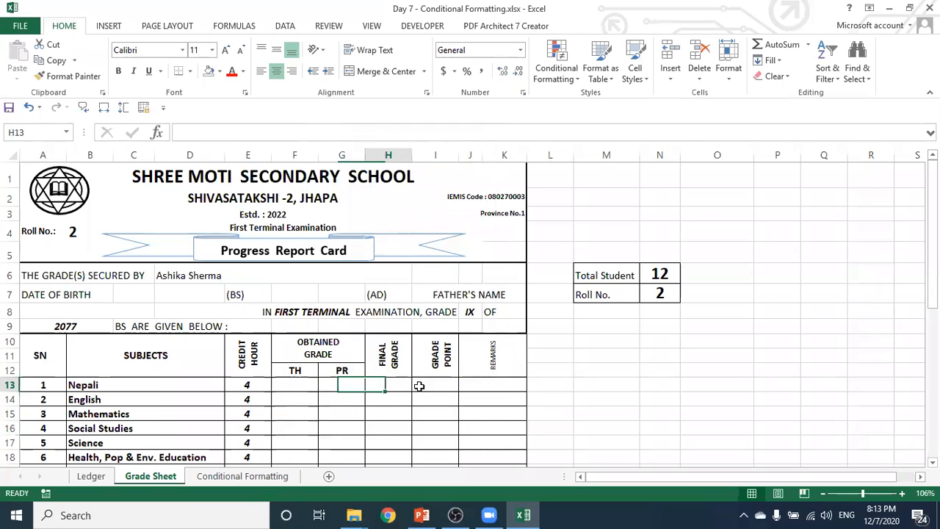
{"action": "left_click", "coordinate": [419, 385]}
{"action": "left_click", "coordinate": [438, 402]}
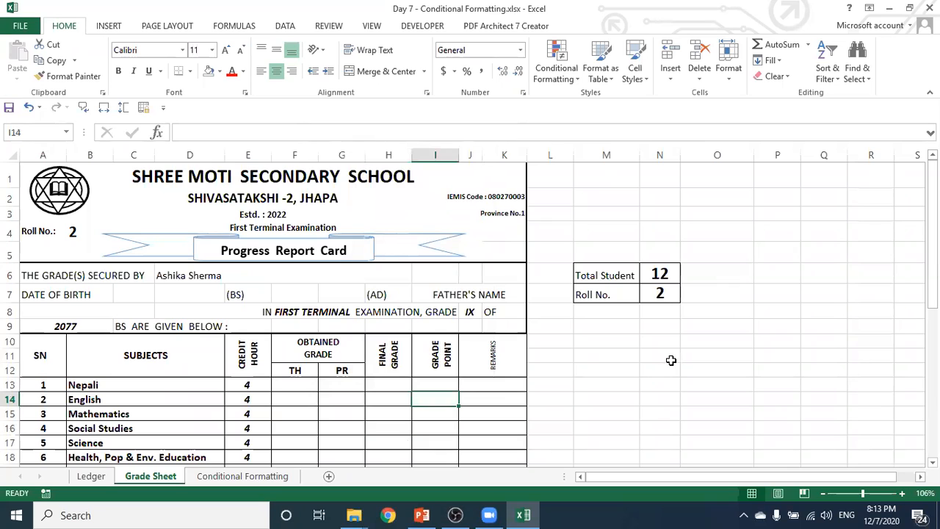
- Clear the Roll No. and Total Student values in cells N7 and N6 beside the report card
{"action": "left_click", "coordinate": [660, 294]}
{"action": "key", "text": "Delete"}
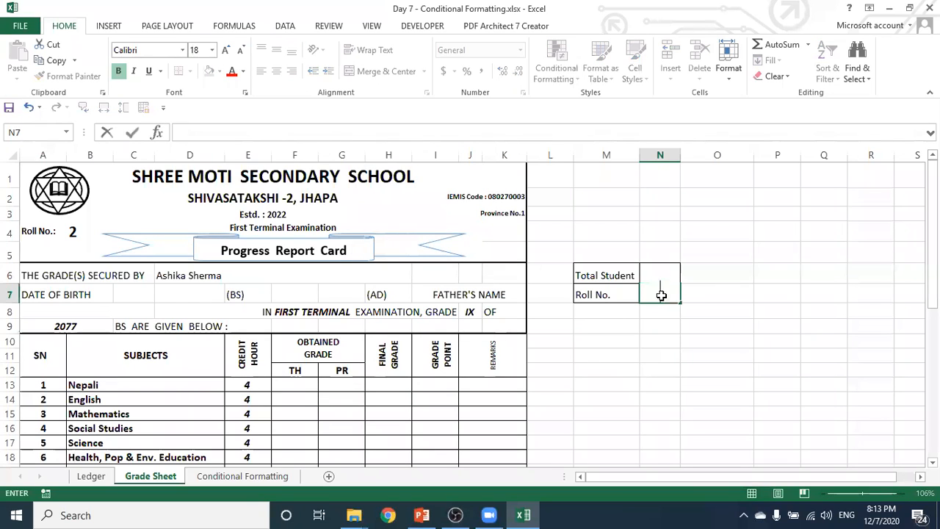
{"action": "left_click", "coordinate": [651, 273]}
{"action": "key", "text": "Delete"}
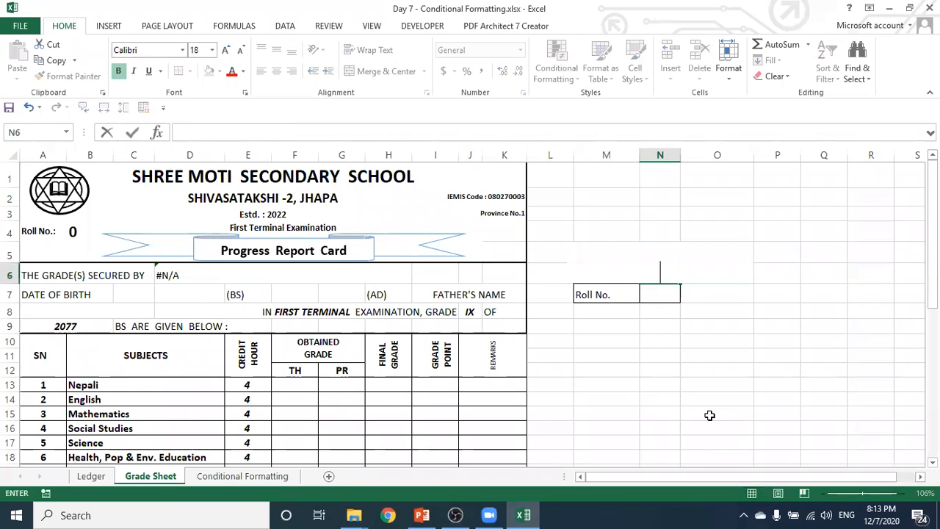
{"action": "left_click", "coordinate": [710, 413]}
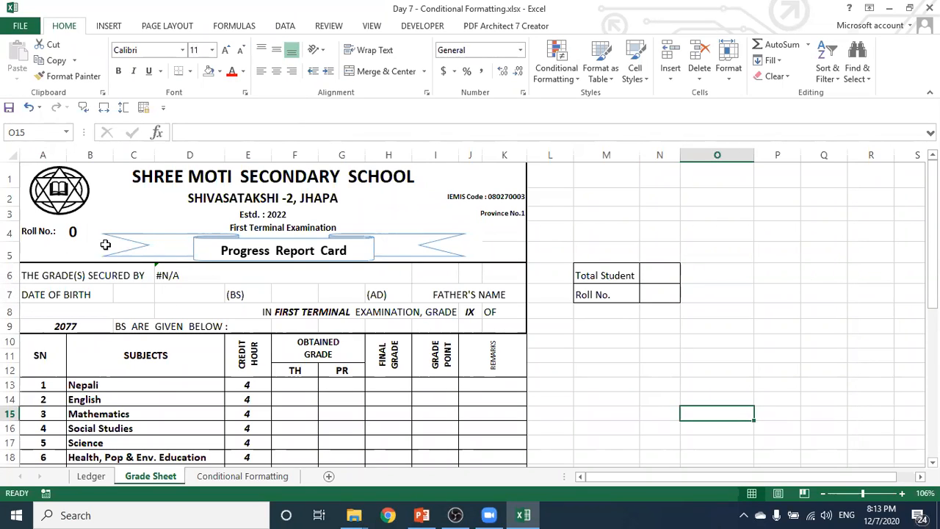
- Clear the roll number in B4 and the student name lookup in D6 on the progress report card
{"action": "left_click", "coordinate": [75, 234]}
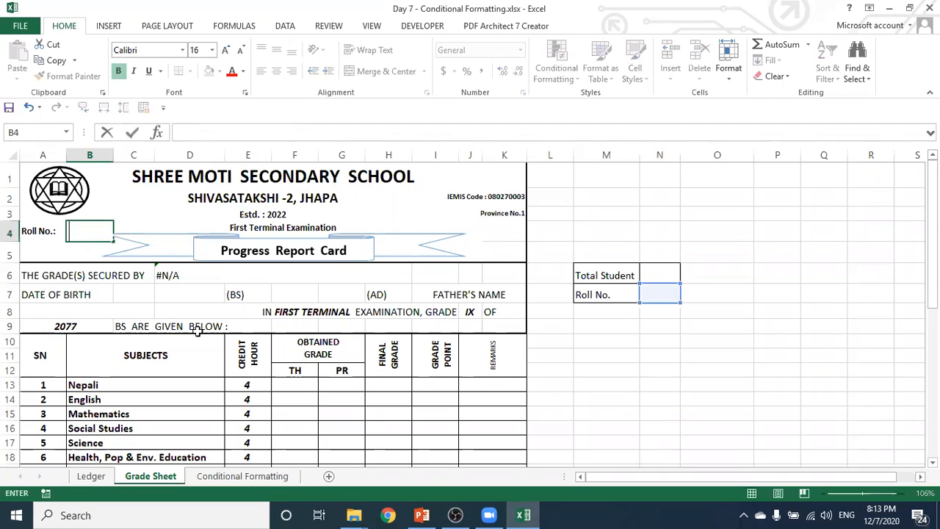
{"action": "left_click", "coordinate": [607, 383]}
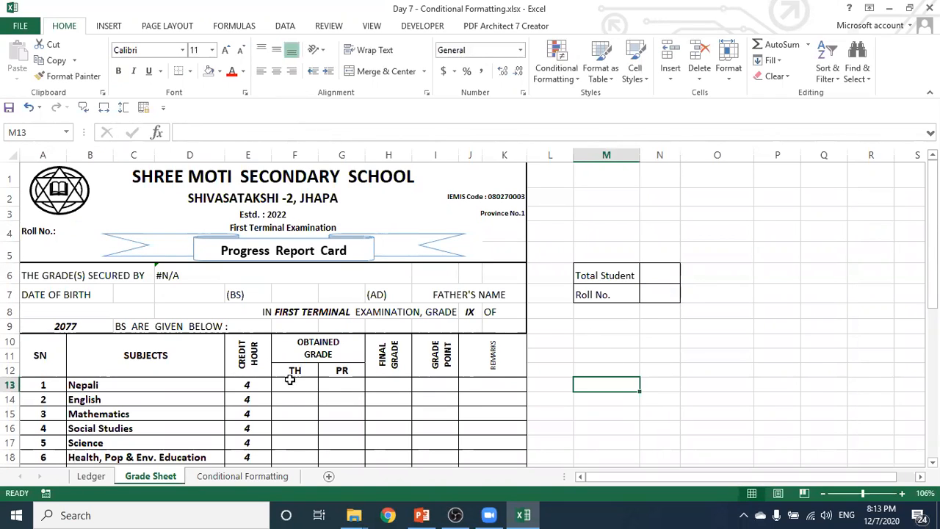
{"action": "left_click", "coordinate": [179, 275]}
{"action": "key", "text": "BackSpace"}
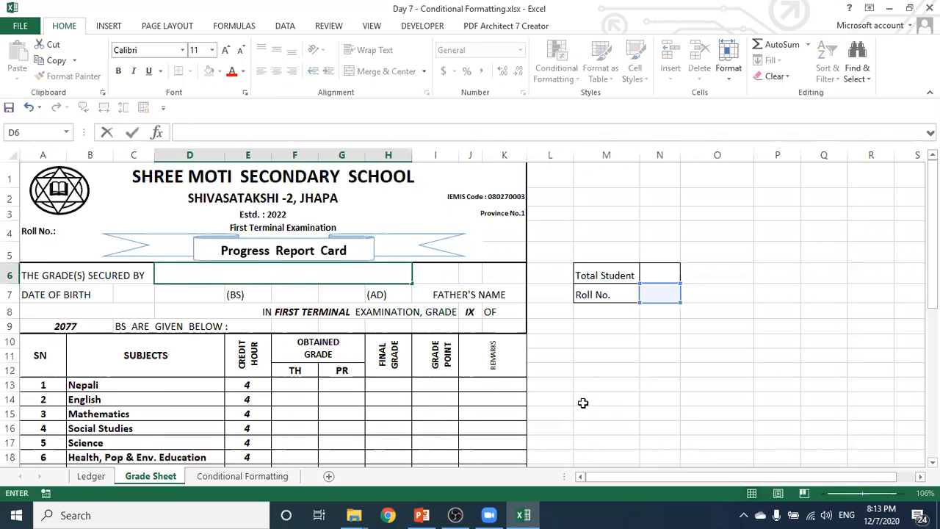
{"action": "left_click", "coordinate": [188, 277]}
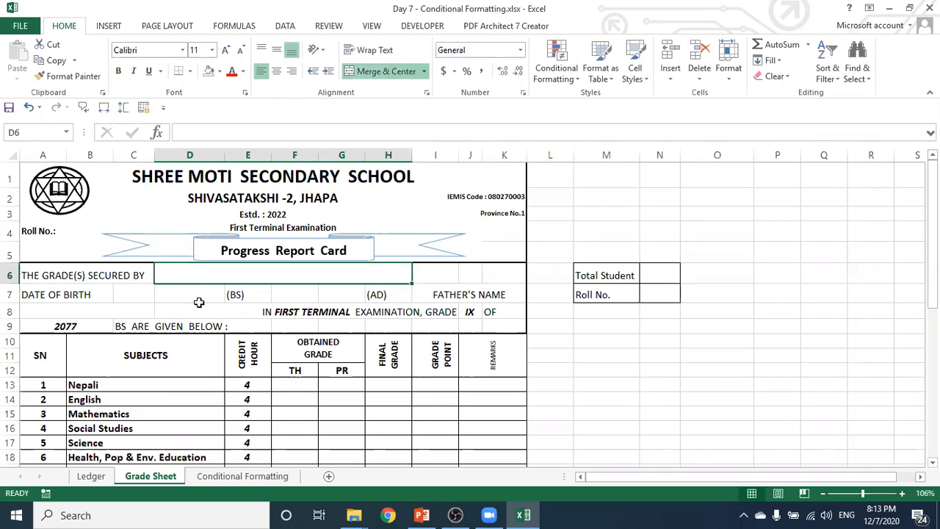
{"action": "left_click", "coordinate": [596, 366]}
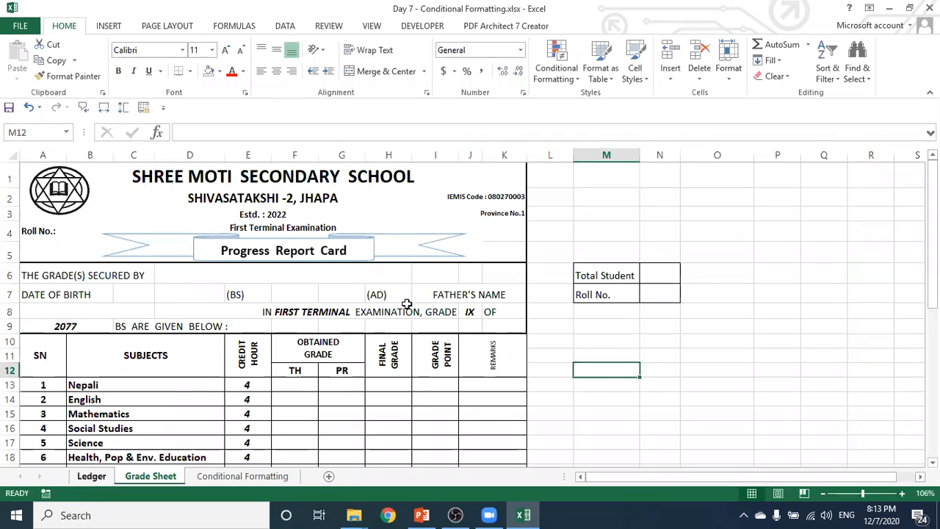
- On the Ledger sheet, select the full table from the SUBJECT heading through row 27 to check its ledger1 name, and highlight the Nepali block C4:J10
{"action": "key", "text": "ctrl+Page_Up"}
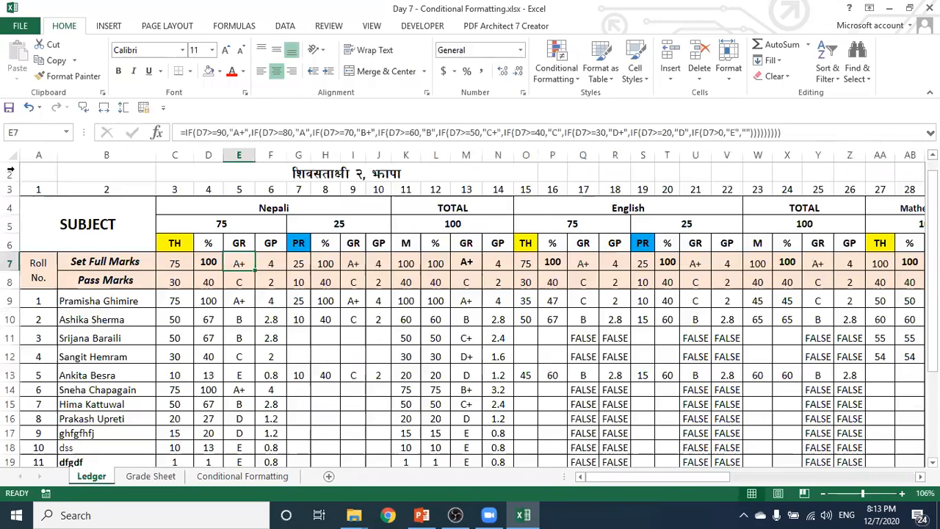
{"action": "left_click_drag", "start_coordinate": [22, 211], "coordinate": [911, 259]}
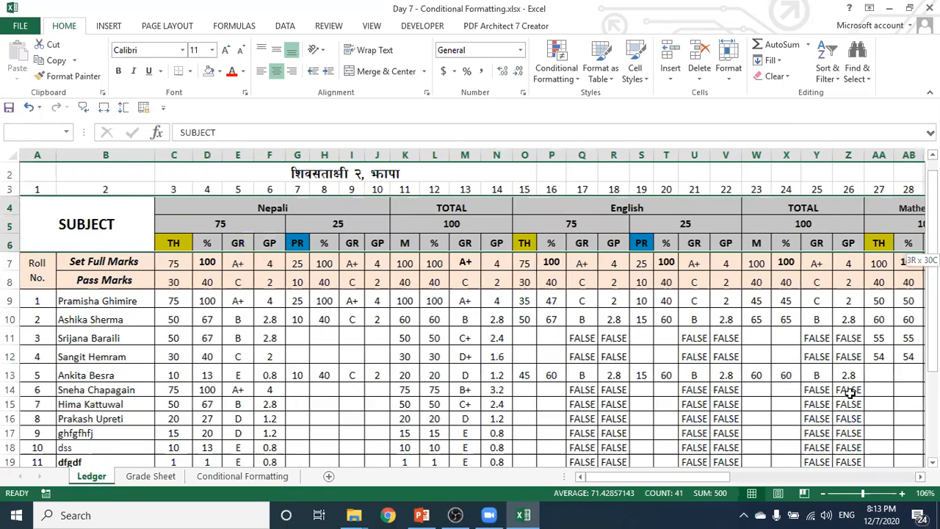
{"action": "scroll", "coordinate": [851, 475], "scroll_direction": "right", "scroll_amount": 2}
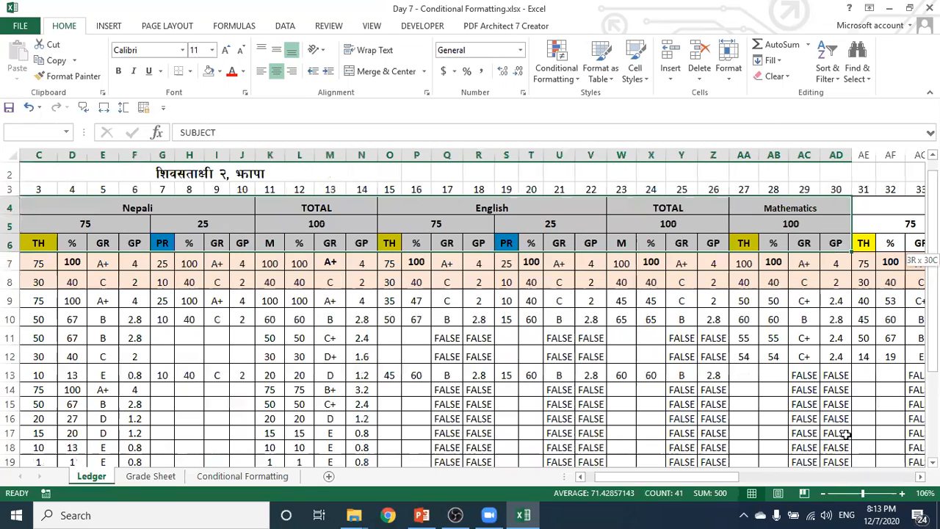
{"action": "left_click_drag", "start_coordinate": [795, 491], "coordinate": [106, 443]}
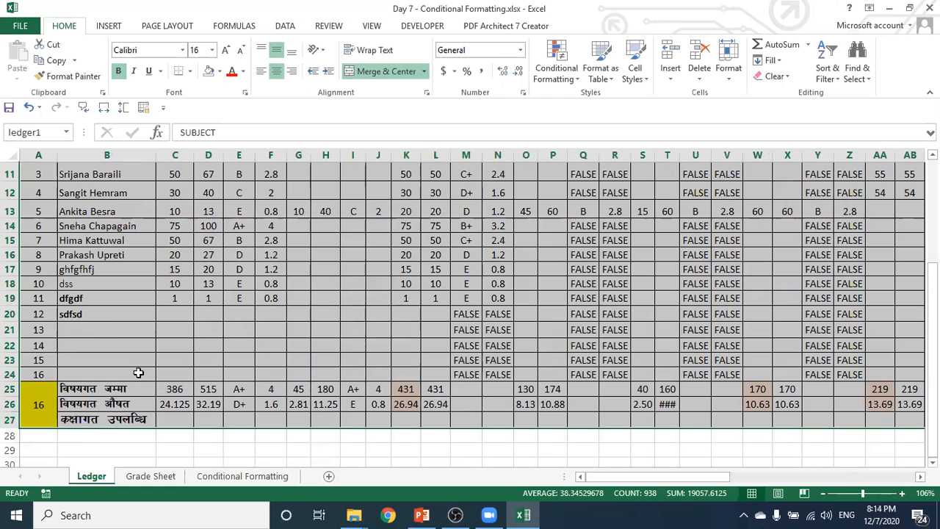
{"action": "scroll", "coordinate": [267, 382], "scroll_direction": "up", "scroll_amount": 1}
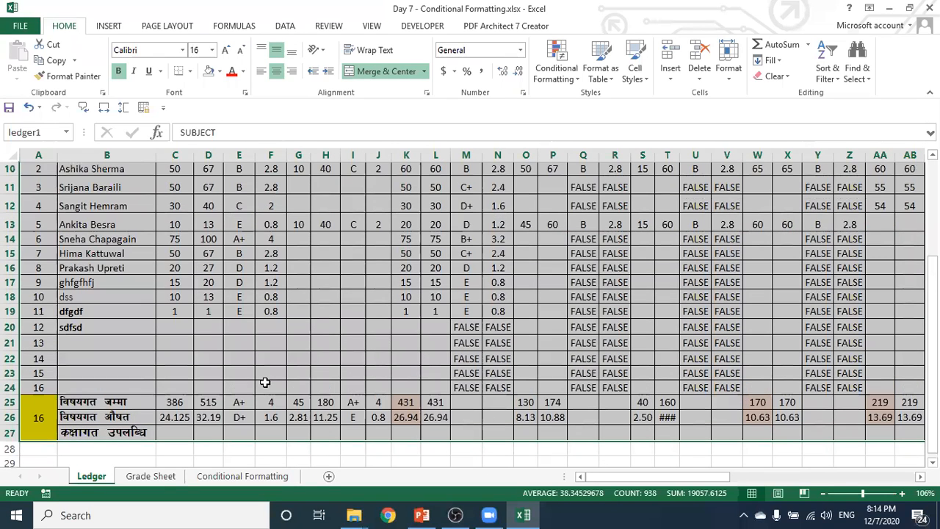
{"action": "scroll", "coordinate": [57, 133], "scroll_direction": "up", "scroll_amount": 1}
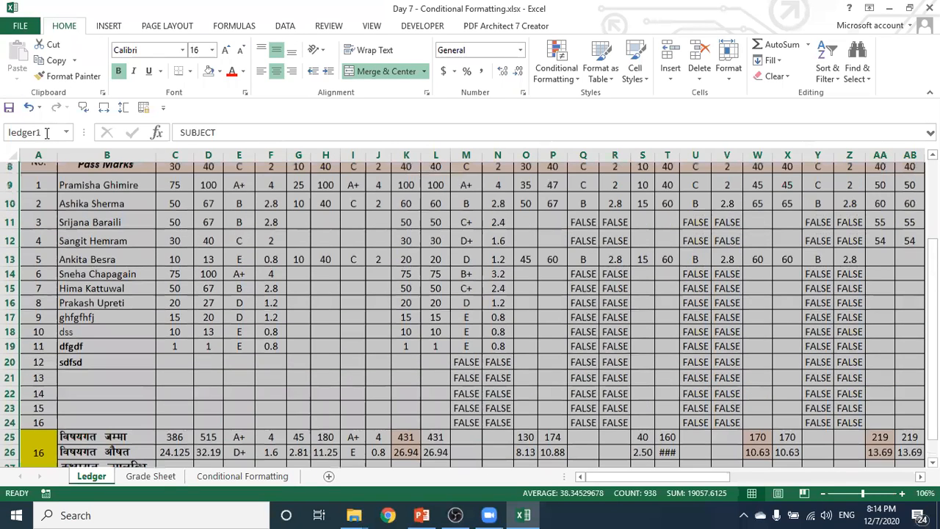
{"action": "scroll", "coordinate": [46, 133], "scroll_direction": "up", "scroll_amount": 2}
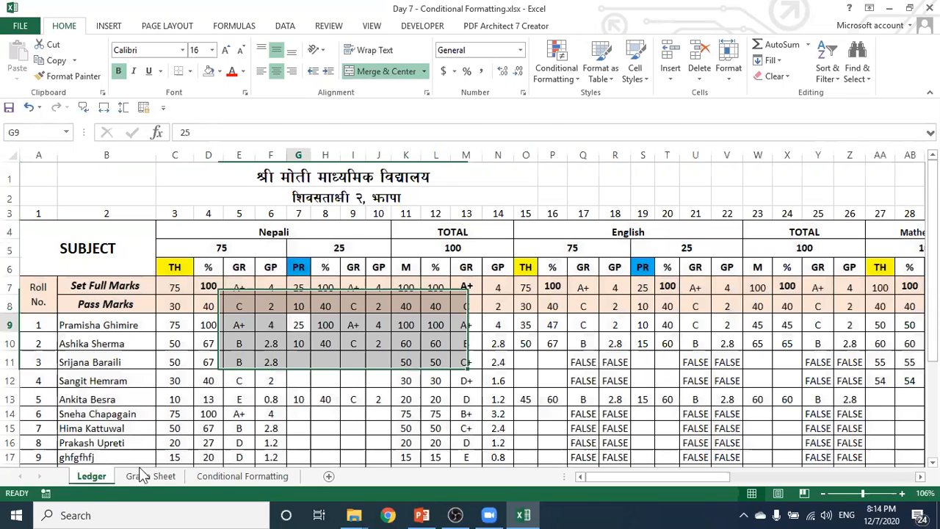
{"action": "mouse_move", "coordinate": [174, 228]}
{"action": "left_mouse_down"}
{"action": "mouse_move", "coordinate": [213, 370]}
{"action": "mouse_move", "coordinate": [222, 311]}
{"action": "mouse_move", "coordinate": [223, 343]}
{"action": "left_mouse_up"}
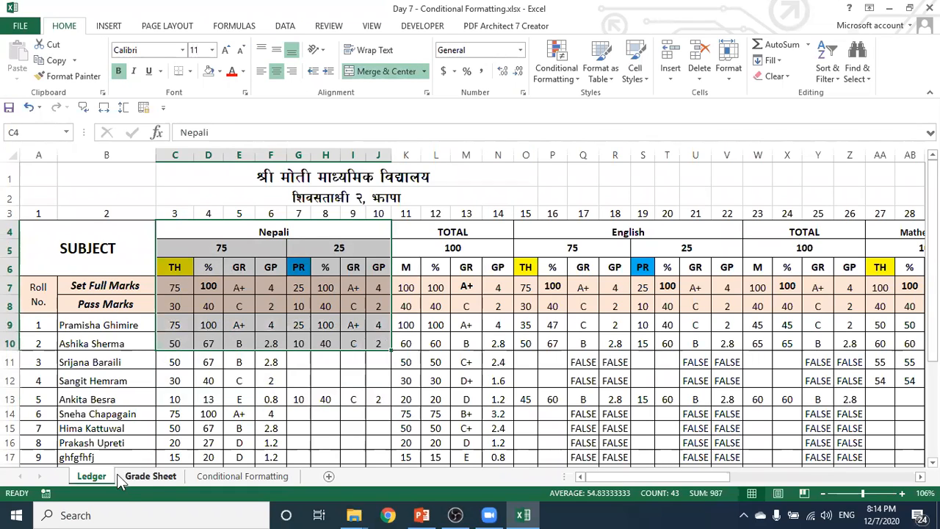
- Return to the Grade Sheet and select the practical grade cell G13 for Nepali
{"action": "left_click", "coordinate": [142, 476]}
{"action": "left_click", "coordinate": [325, 385]}
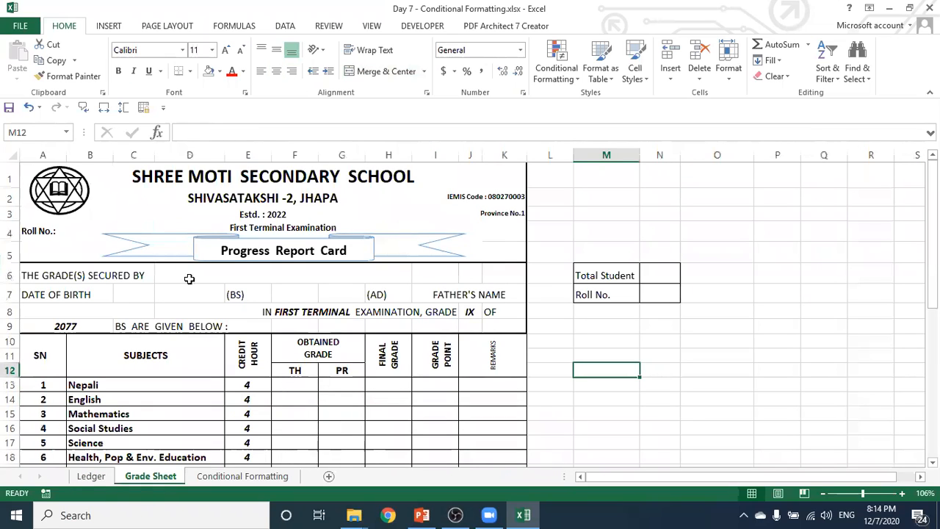
{"action": "key", "text": "Right"}
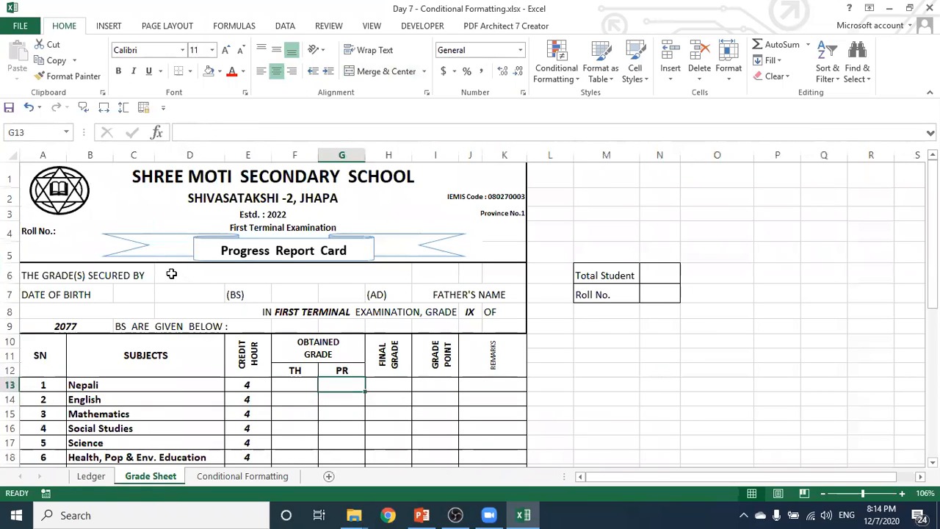
- Enter 1 as the Roll No. in cell N7 beside the report card
{"action": "left_click", "coordinate": [171, 274]}
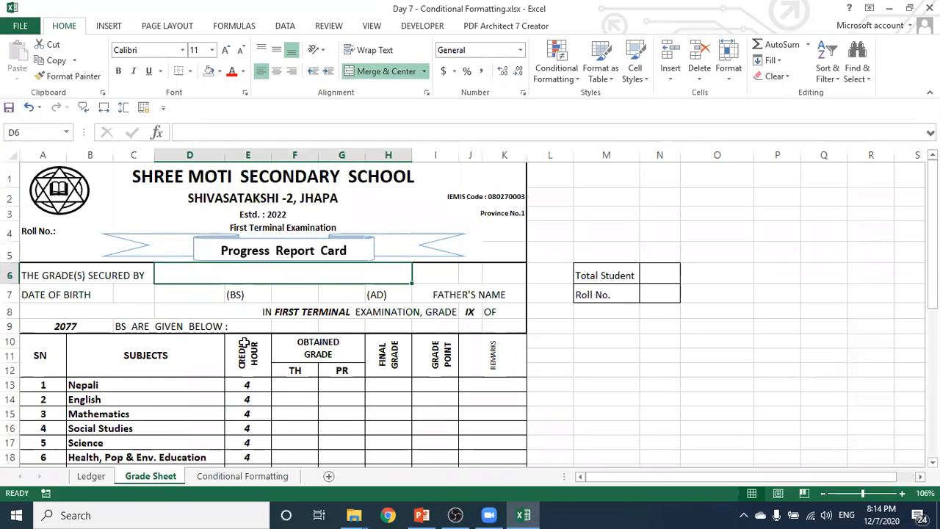
{"action": "left_click", "coordinate": [662, 295]}
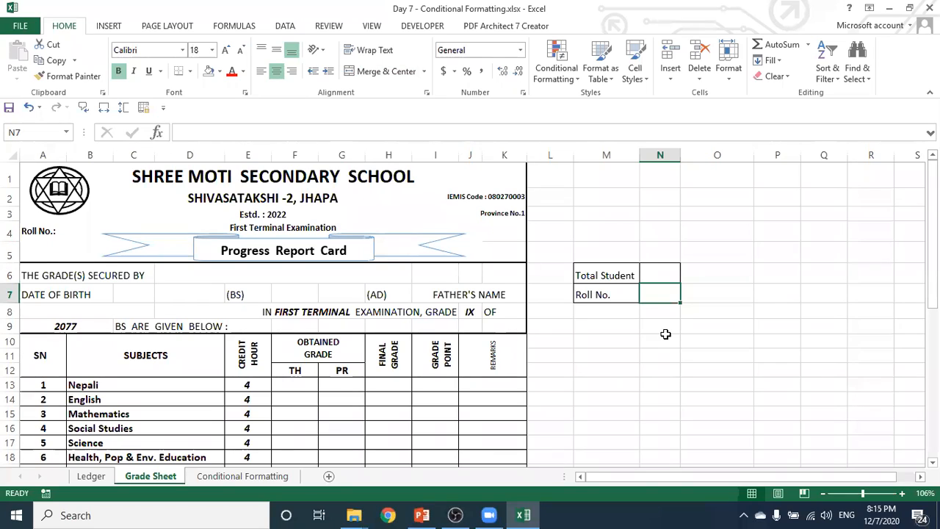
{"action": "type", "text": "1"}
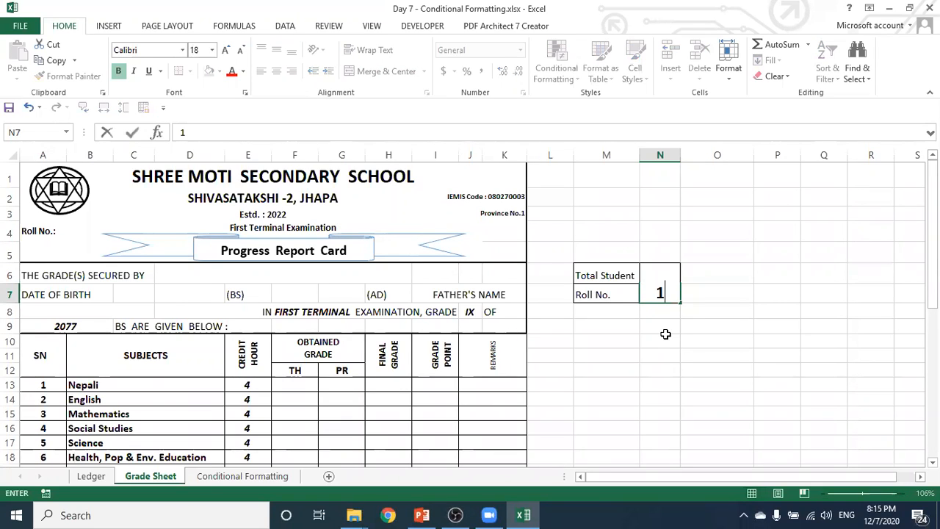
{"action": "left_click", "coordinate": [666, 336]}
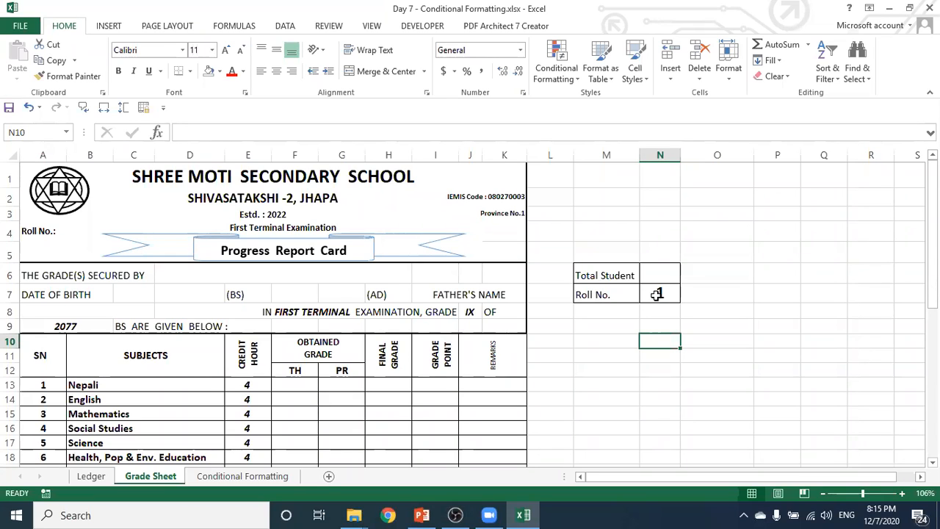
{"action": "left_click", "coordinate": [654, 294]}
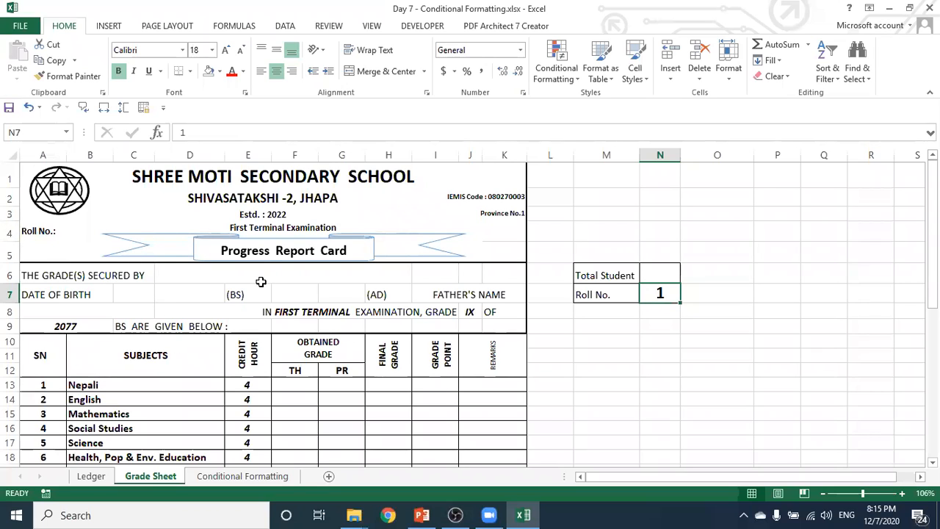
- Highlight the whole progress report card to review the area filled from the roll number, and clear the highlight
{"action": "mouse_move", "coordinate": [23, 168]}
{"action": "left_mouse_down"}
{"action": "mouse_move", "coordinate": [235, 175]}
{"action": "mouse_move", "coordinate": [419, 216]}
{"action": "mouse_move", "coordinate": [447, 435]}
{"action": "mouse_move", "coordinate": [441, 514]}
{"action": "mouse_move", "coordinate": [453, 437]}
{"action": "mouse_move", "coordinate": [426, 413]}
{"action": "mouse_move", "coordinate": [430, 342]}
{"action": "left_mouse_up"}
{"action": "scroll", "coordinate": [432, 343], "scroll_direction": "up", "scroll_amount": 6}
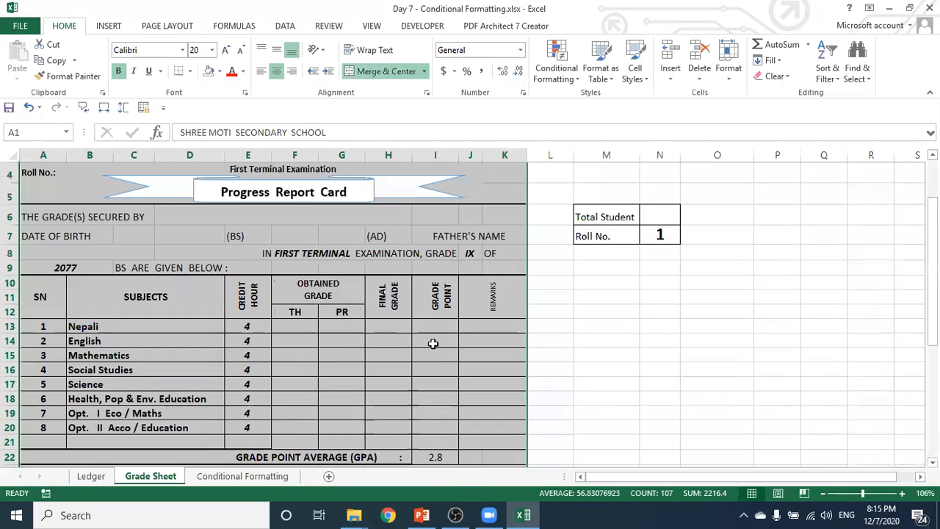
{"action": "scroll", "coordinate": [431, 349], "scroll_direction": "up", "scroll_amount": 1}
{"action": "scroll", "coordinate": [73, 310], "scroll_direction": "up", "scroll_amount": 1}
{"action": "left_click_drag", "start_coordinate": [536, 324], "coordinate": [538, 309]}
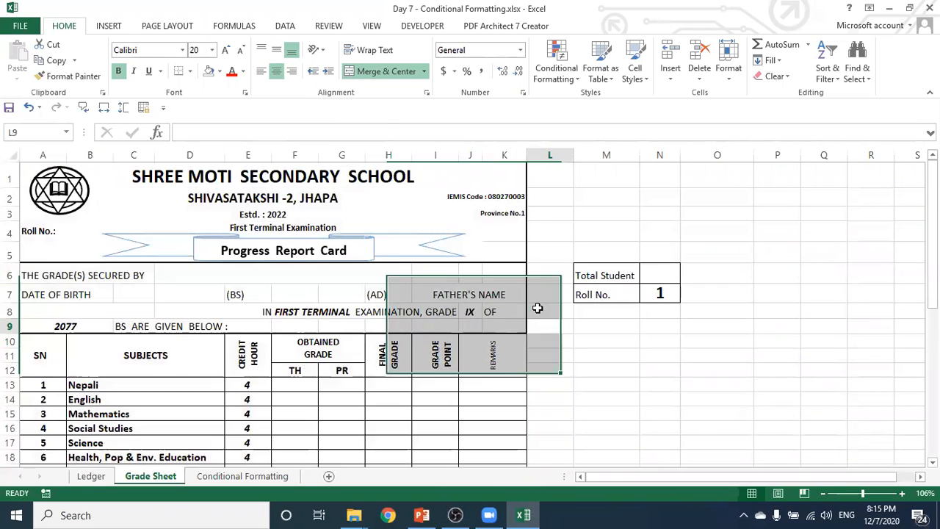
- Link the report card's roll number in B4 to the Roll No. cell with the formula =N7
{"action": "left_click", "coordinate": [71, 233]}
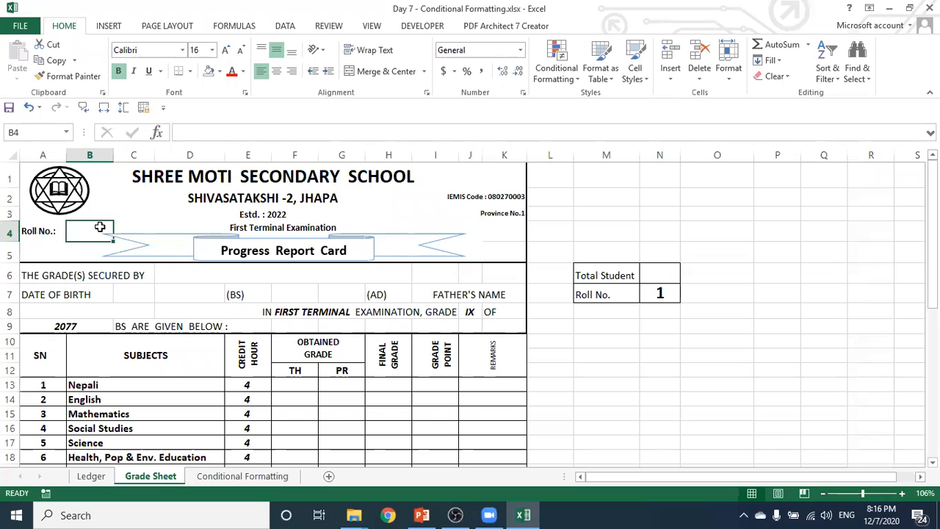
{"action": "type", "text": "="}
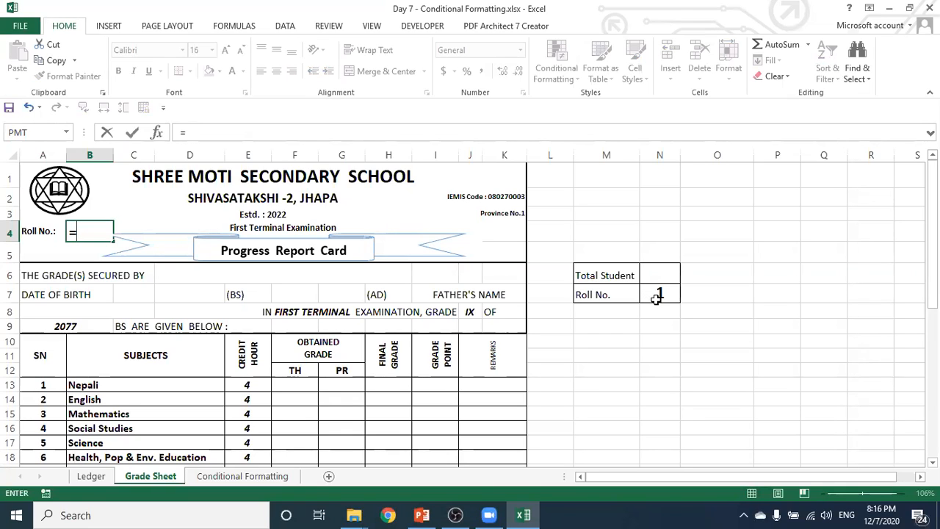
{"action": "left_click", "coordinate": [653, 294]}
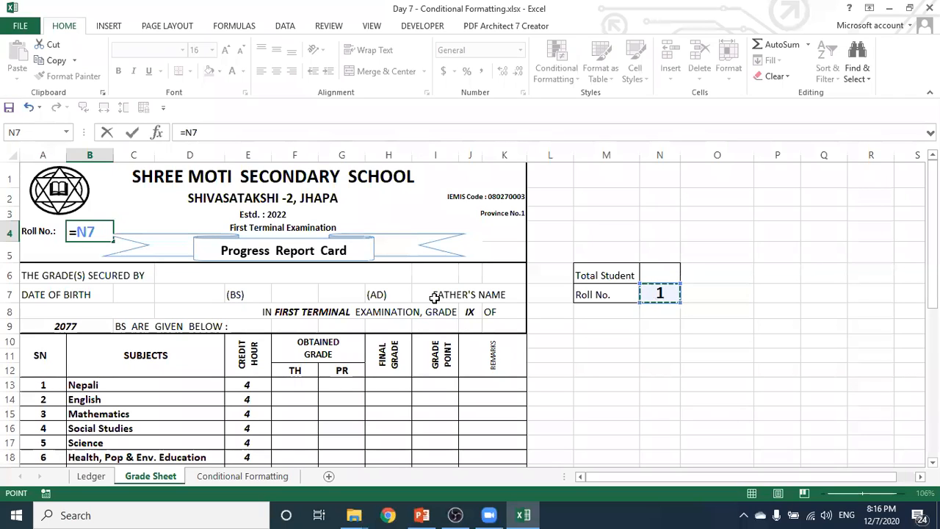
{"action": "key", "text": "Return"}
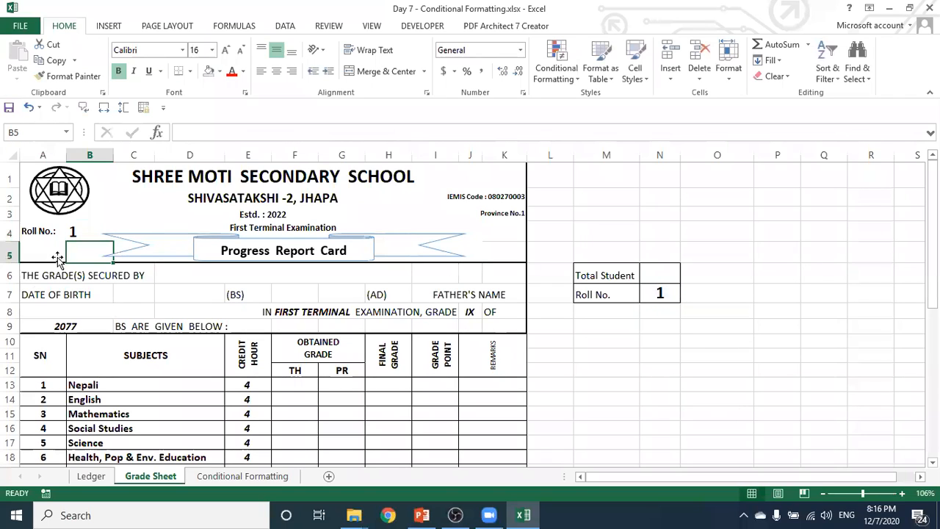
{"action": "left_click", "coordinate": [75, 232]}
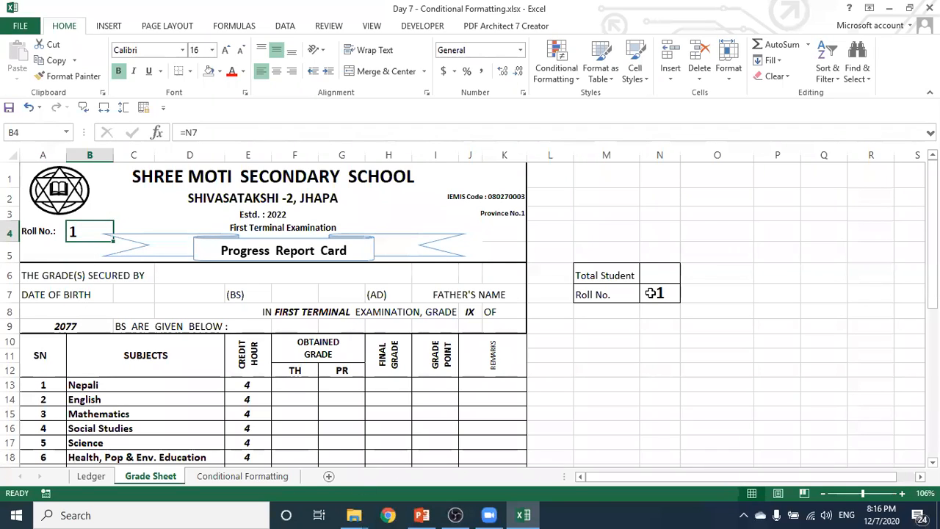
- Test the roll number link by changing N7 to 2 and finally to 10
{"action": "left_click", "coordinate": [651, 293]}
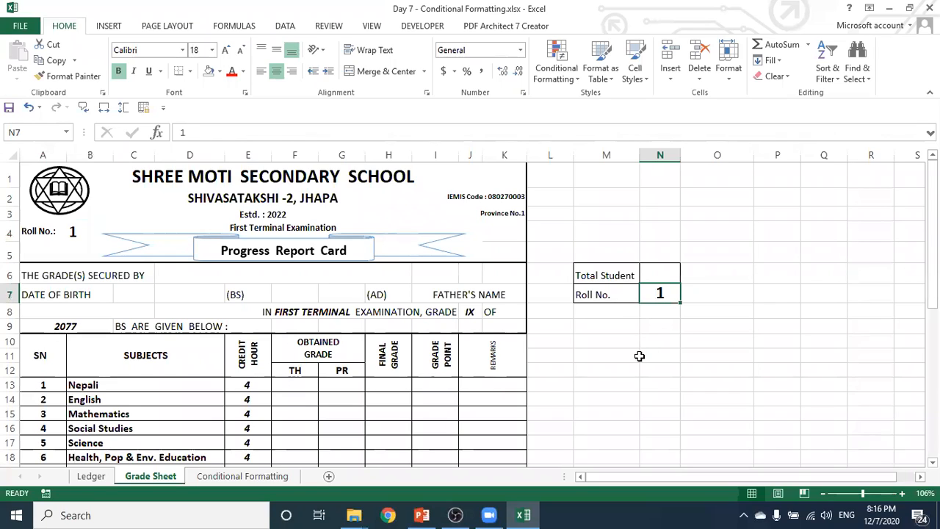
{"action": "type", "text": "2"}
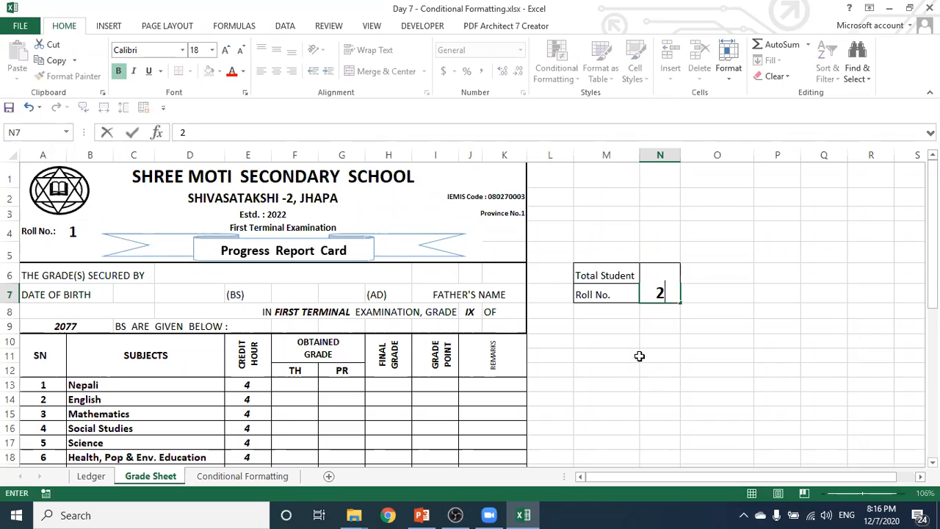
{"action": "key", "text": "Return"}
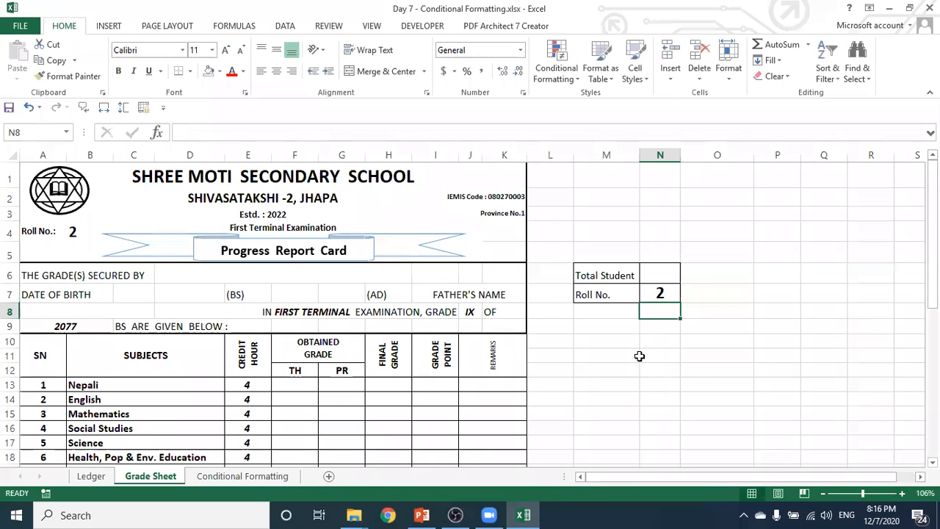
{"action": "left_click", "coordinate": [659, 297]}
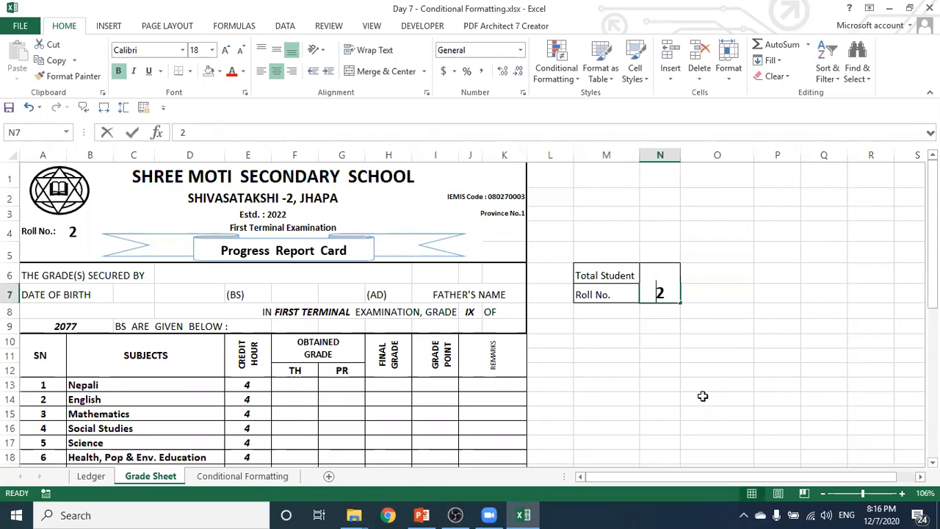
{"action": "type", "text": "10"}
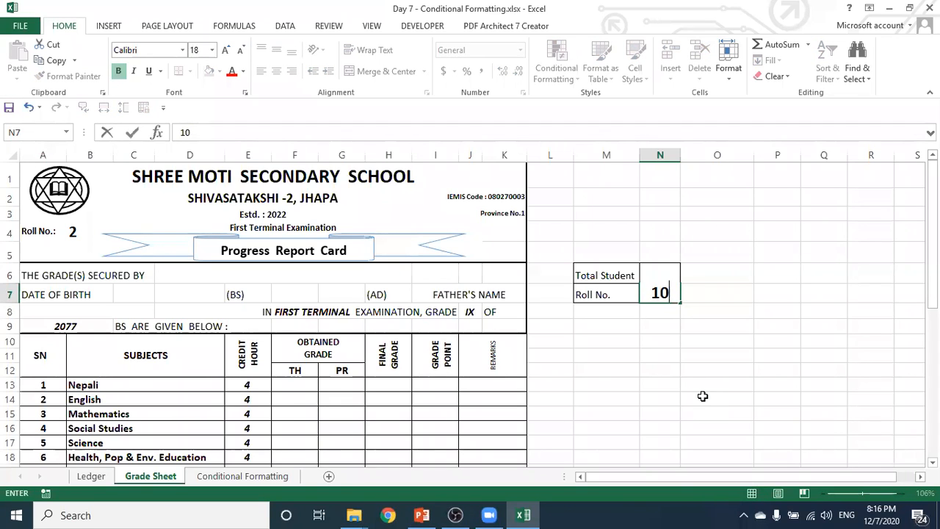
{"action": "key", "text": "Return"}
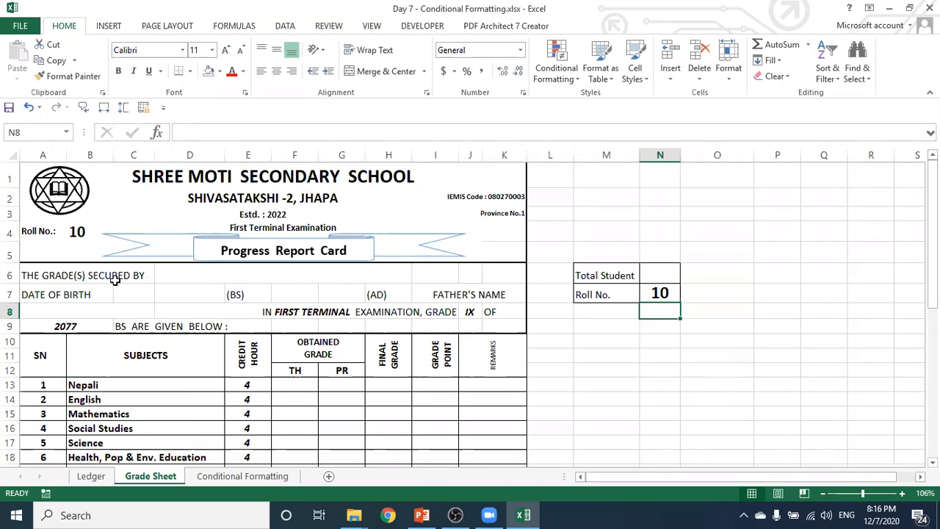
- Unmerge the student name cells D6:H6 on the report card and select D6 alone
{"action": "left_click", "coordinate": [172, 275]}
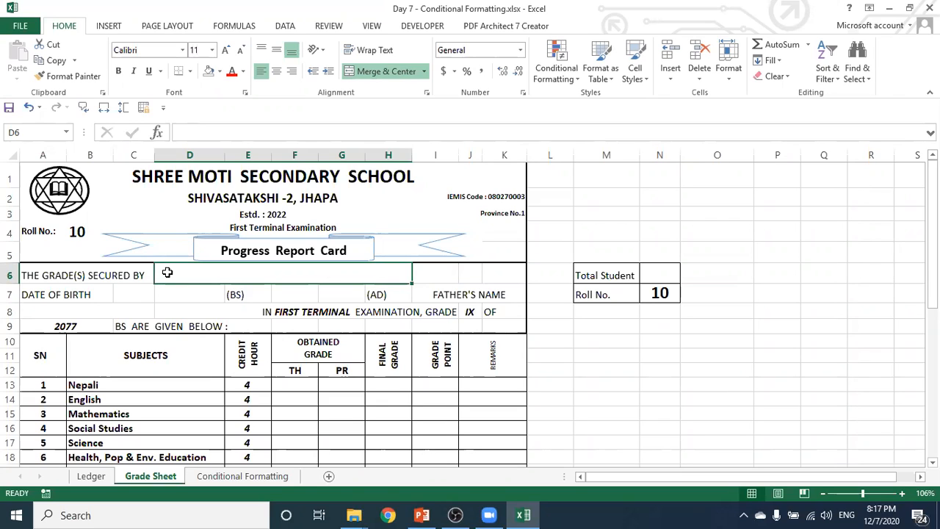
{"action": "left_click", "coordinate": [369, 71]}
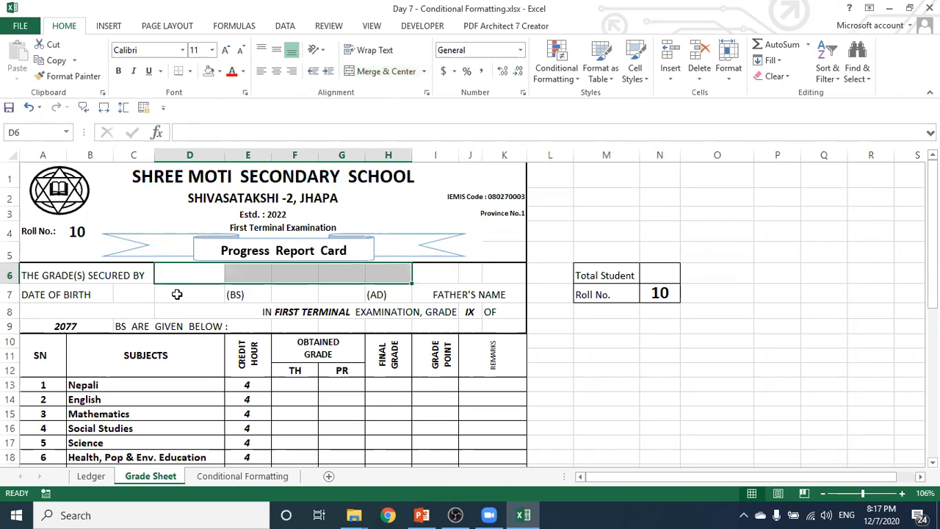
{"action": "left_click", "coordinate": [169, 274]}
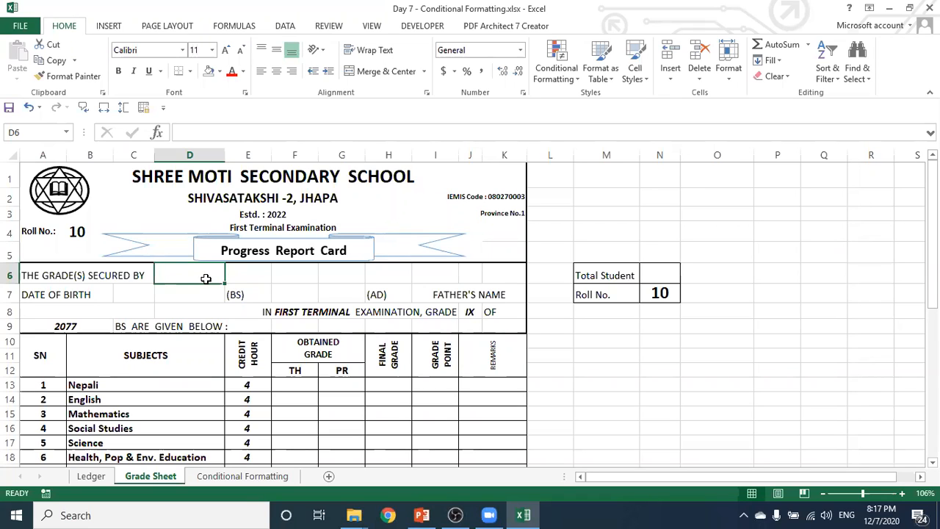
- Start a VLOOKUP formula in D6 for the student name, using N7 as the lookup value
{"action": "type", "text": "="}
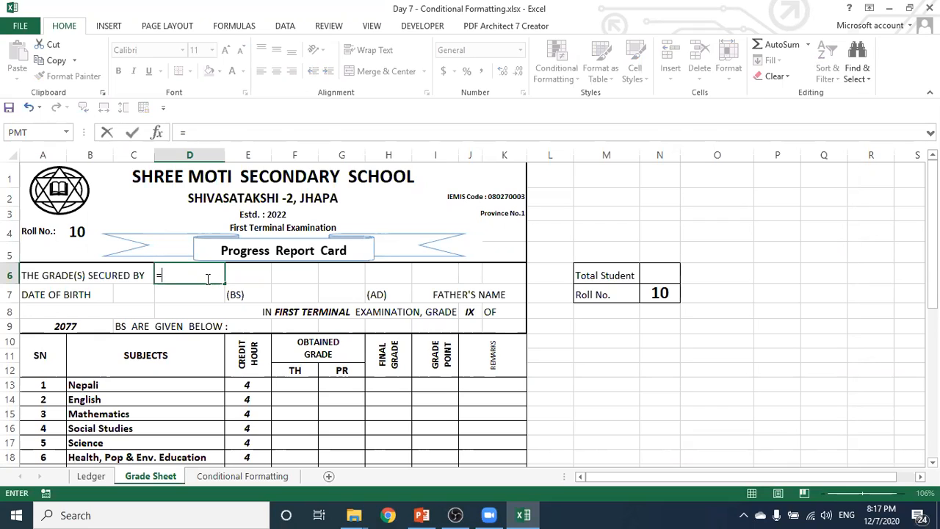
{"action": "type", "text": "VL"}
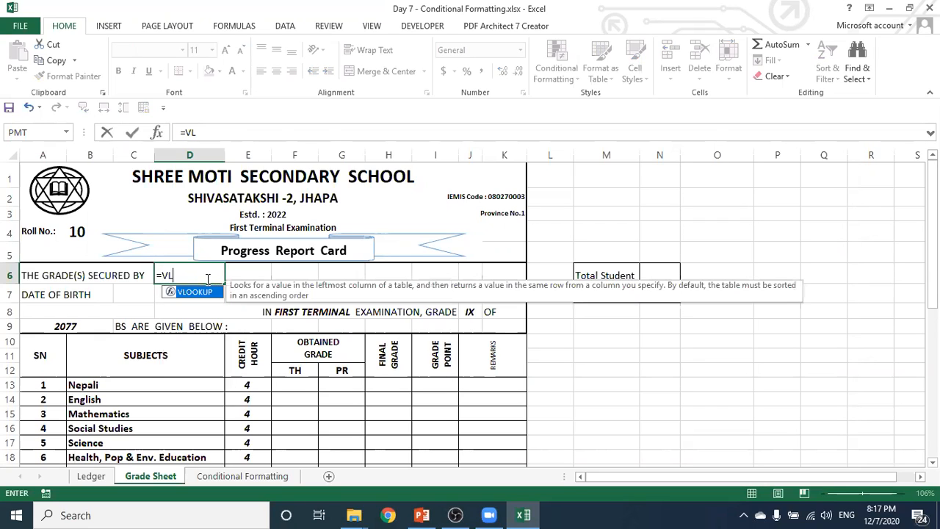
{"action": "type", "text": "OOKUP("}
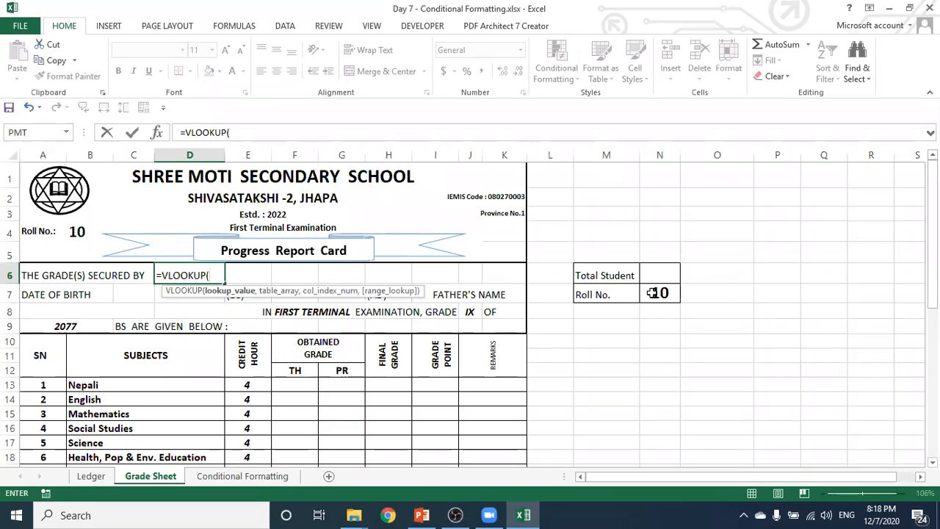
{"action": "left_click", "coordinate": [652, 293]}
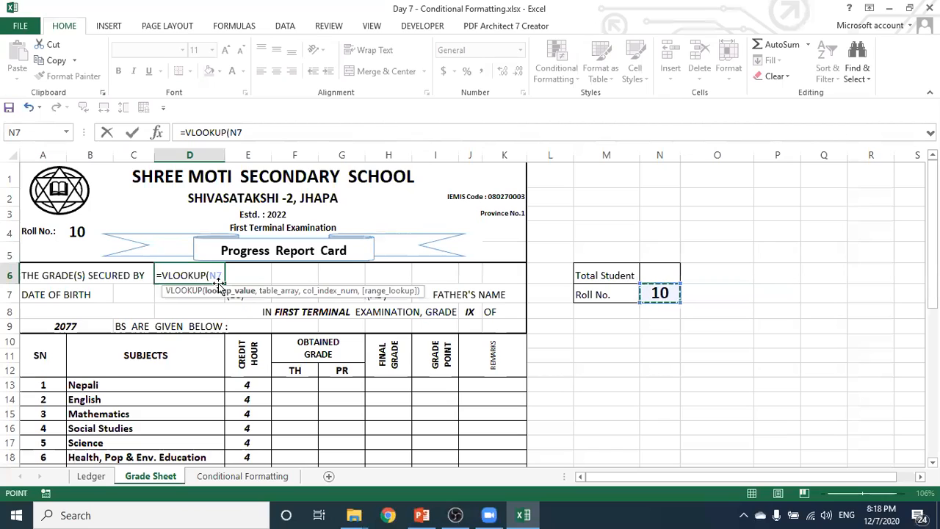
{"action": "left_click", "coordinate": [246, 133]}
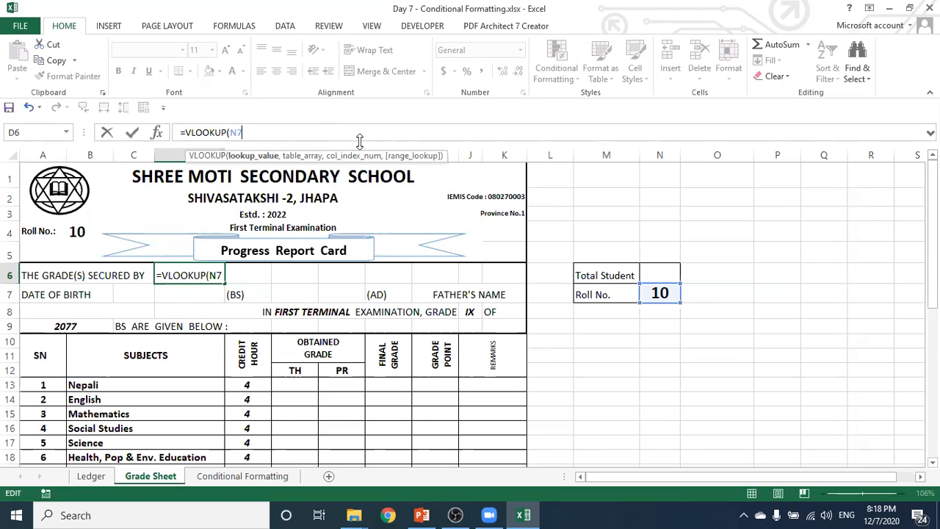
{"action": "type", "text": ","}
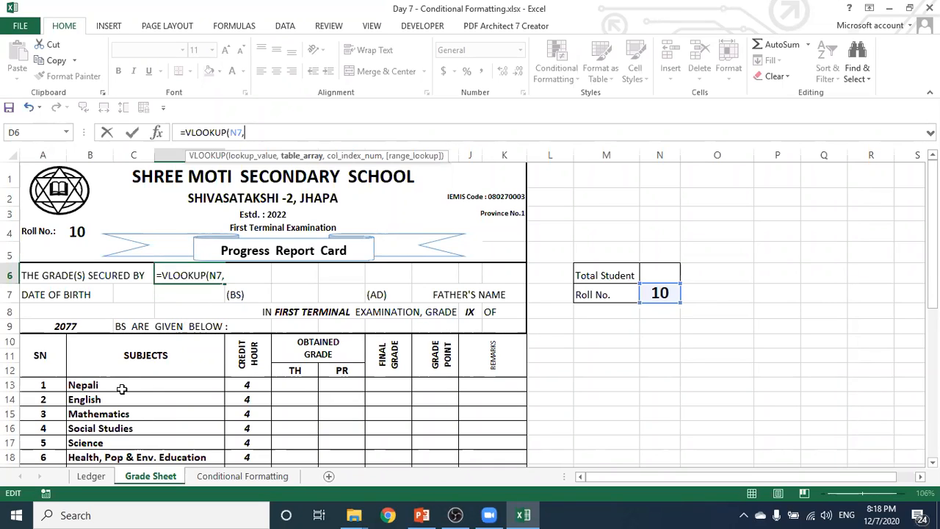
- Give the VLOOKUP the ledger1 range as its table array by selecting A4:AV27 on the Ledger sheet
{"action": "left_click", "coordinate": [100, 476]}
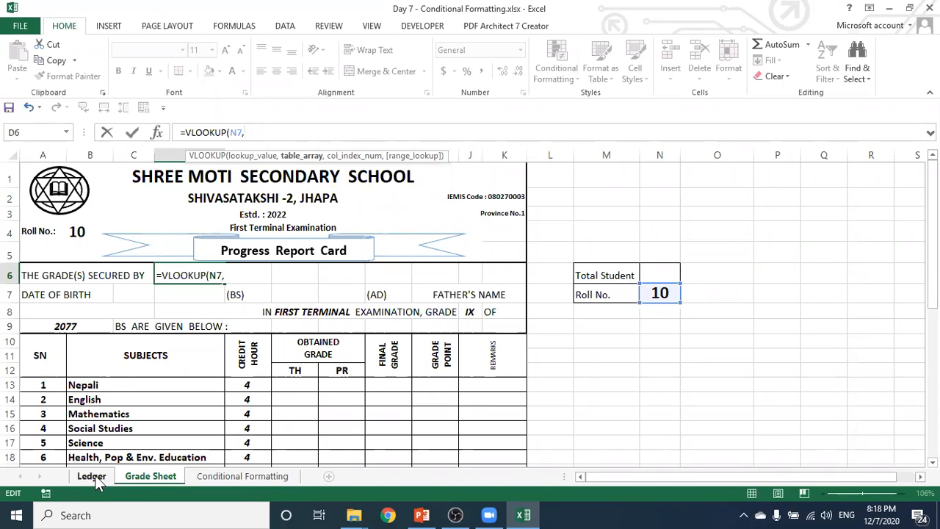
{"action": "left_click", "coordinate": [94, 477]}
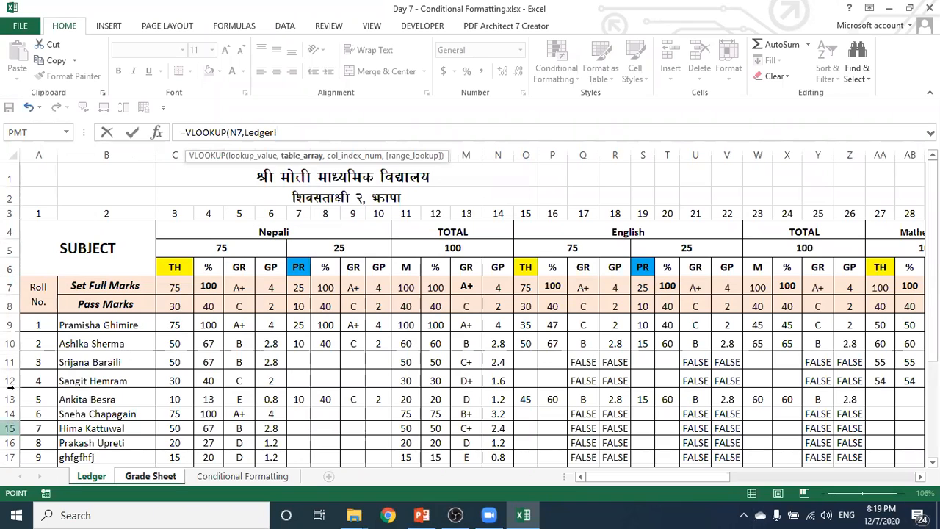
{"action": "left_click_drag", "start_coordinate": [22, 228], "coordinate": [863, 439]}
{"action": "left_click_drag", "start_coordinate": [850, 505], "coordinate": [845, 401]}
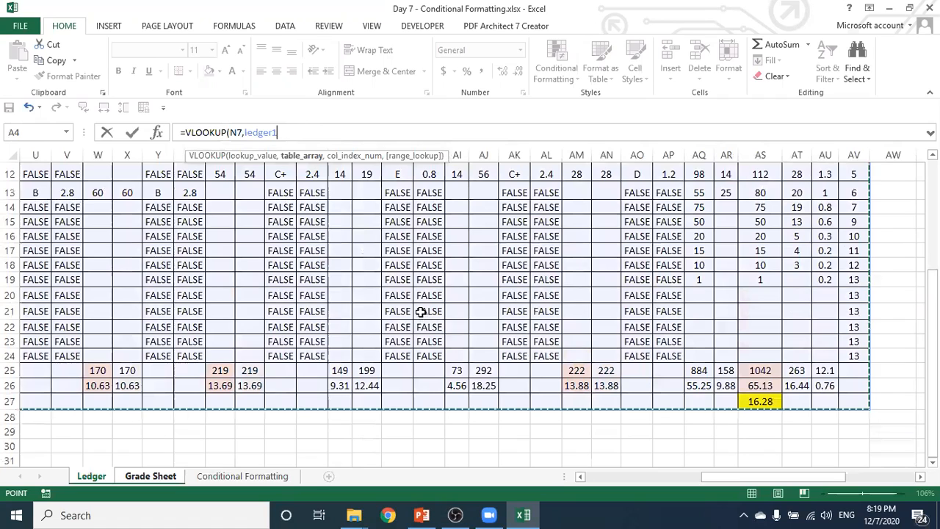
{"action": "type", "text": ","}
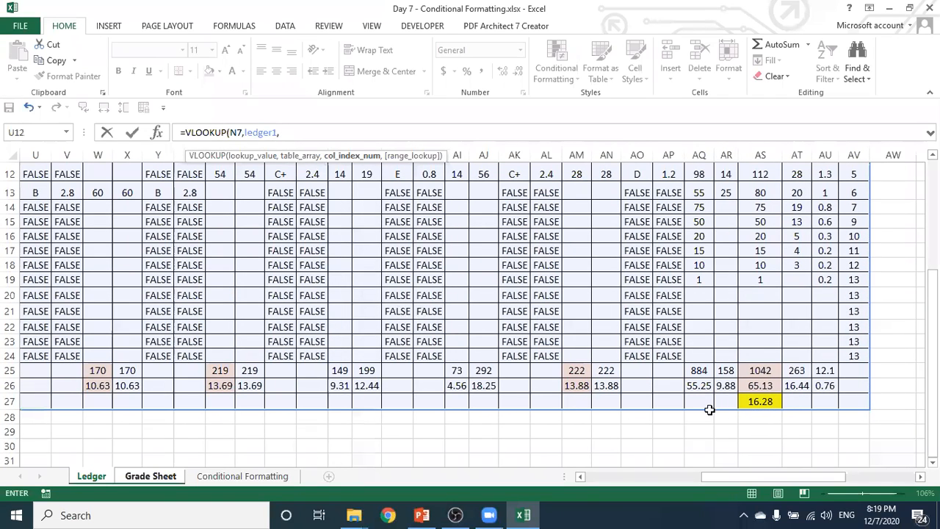
- Complete the student name VLOOKUP in D6 with column index 2 and exact match 0
{"action": "left_click_drag", "start_coordinate": [933, 360], "coordinate": [933, 274]}
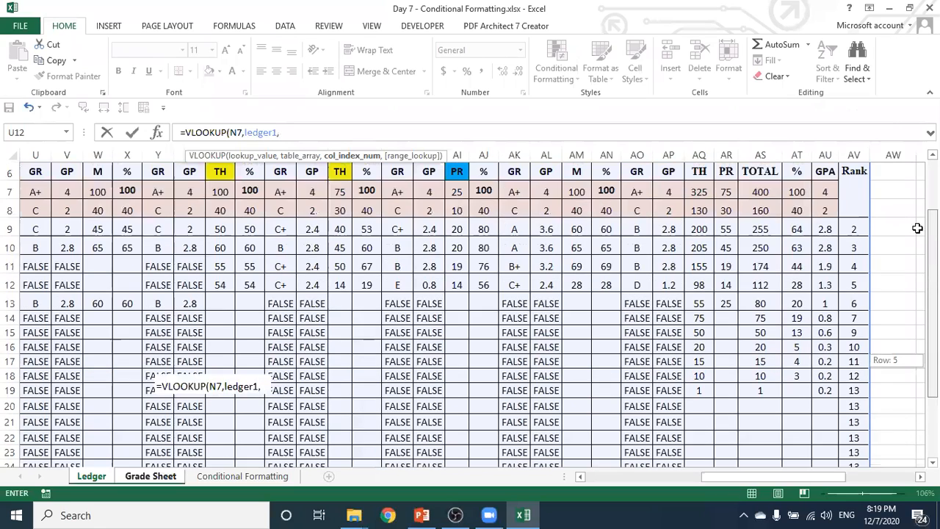
{"action": "scroll", "coordinate": [615, 449], "scroll_direction": "up", "scroll_amount": 1}
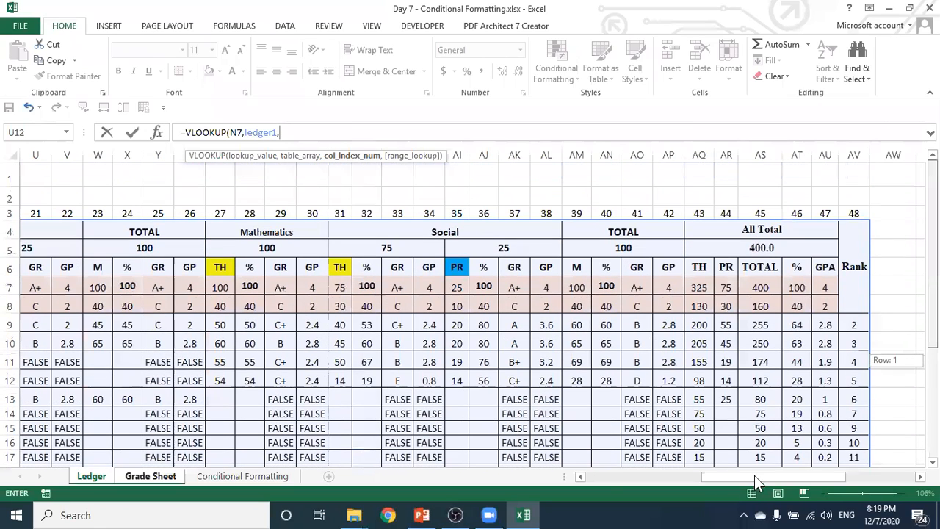
{"action": "left_click", "coordinate": [580, 476]}
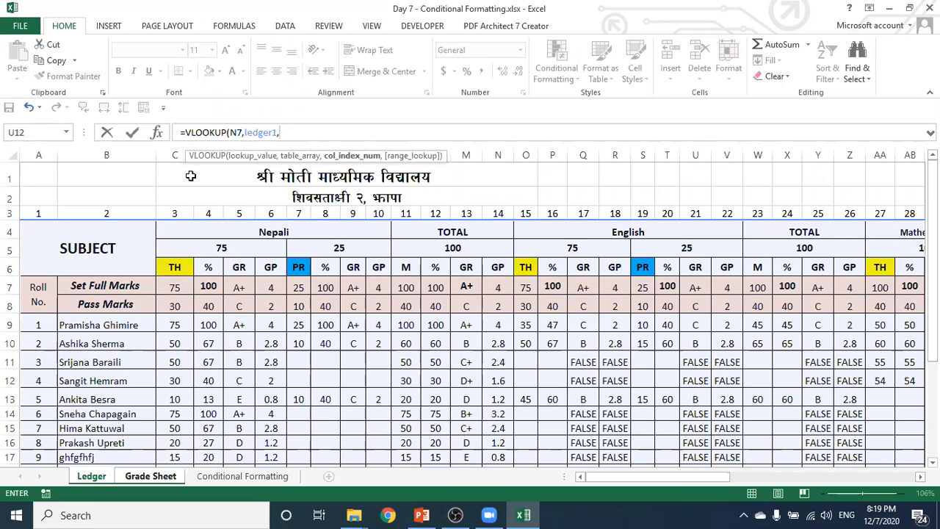
{"action": "type", "text": "2,0"}
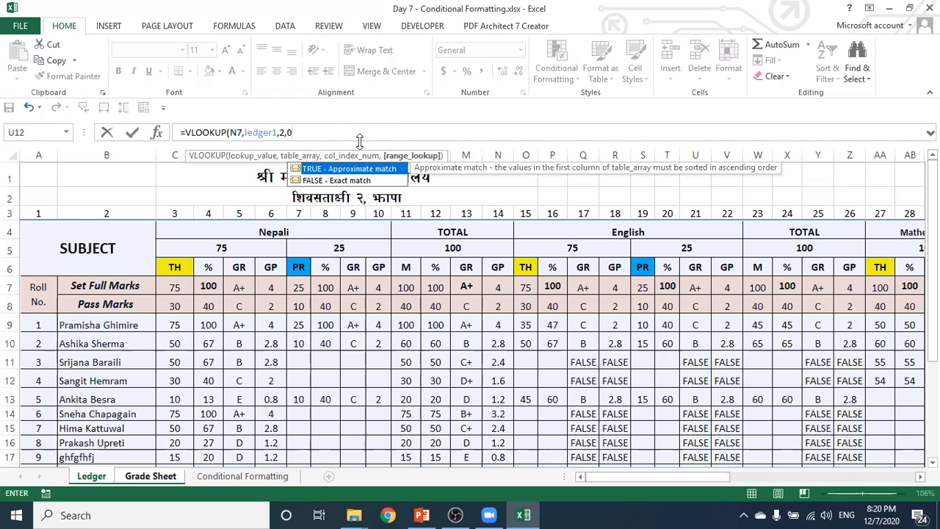
{"action": "type", "text": ")"}
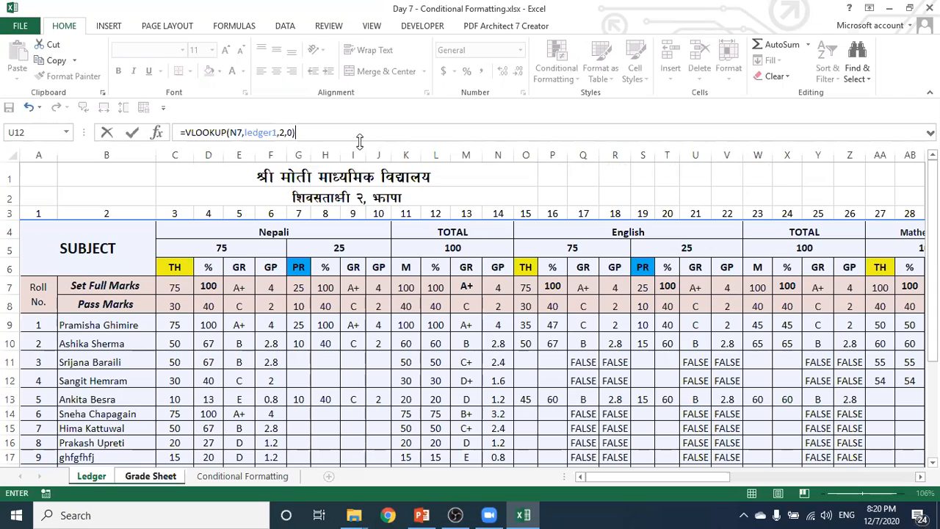
{"action": "key", "text": "Return"}
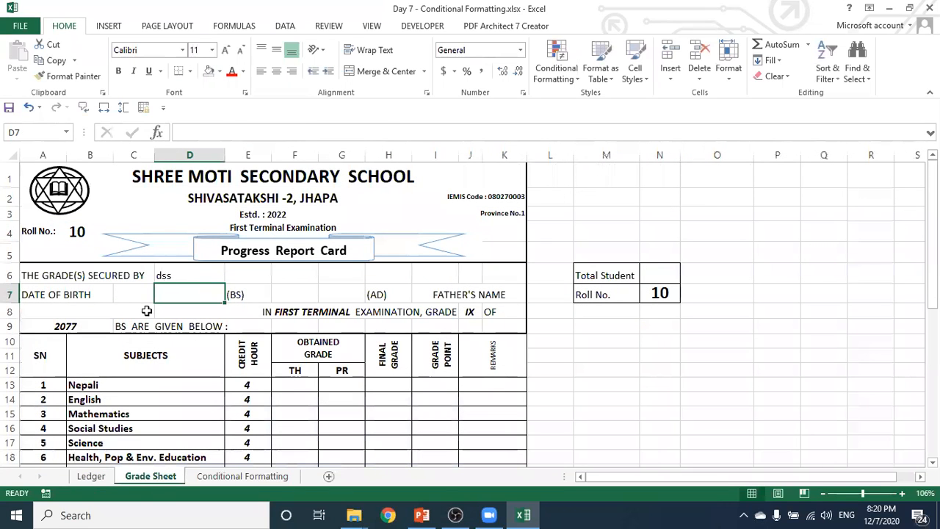
{"action": "key", "text": "Up"}
- Check the name entered for roll number 10 on the Ledger sheet against the report card
{"action": "left_click", "coordinate": [91, 476]}
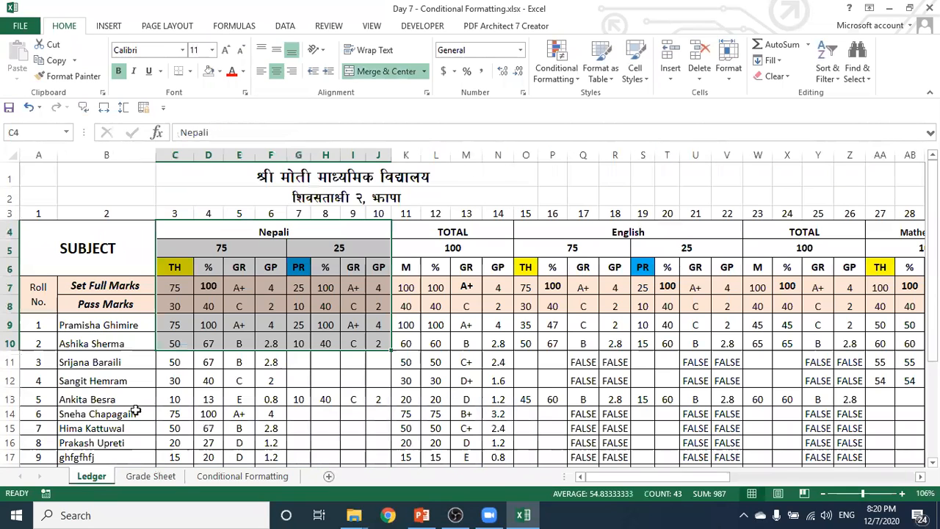
{"action": "scroll", "coordinate": [80, 250], "scroll_direction": "down", "scroll_amount": 4}
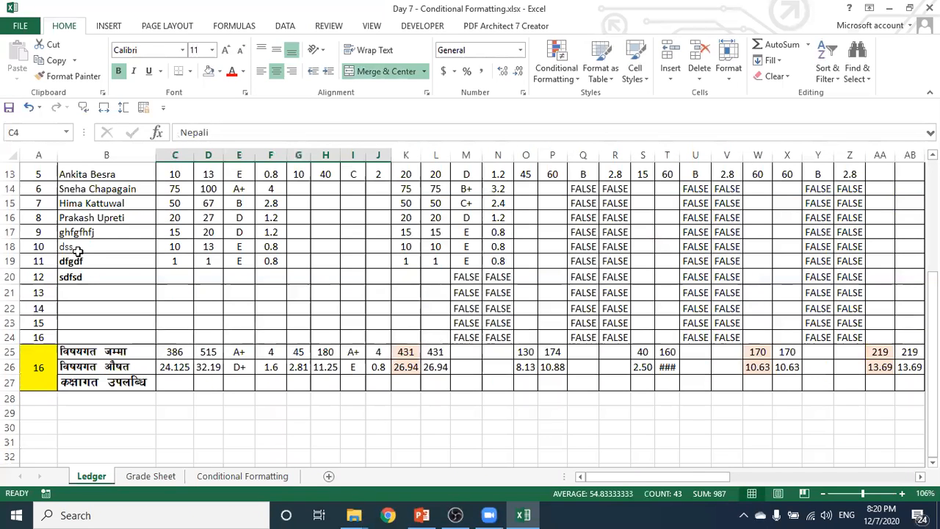
{"action": "left_click", "coordinate": [86, 249]}
{"action": "scroll", "coordinate": [143, 233], "scroll_direction": "up", "scroll_amount": 2}
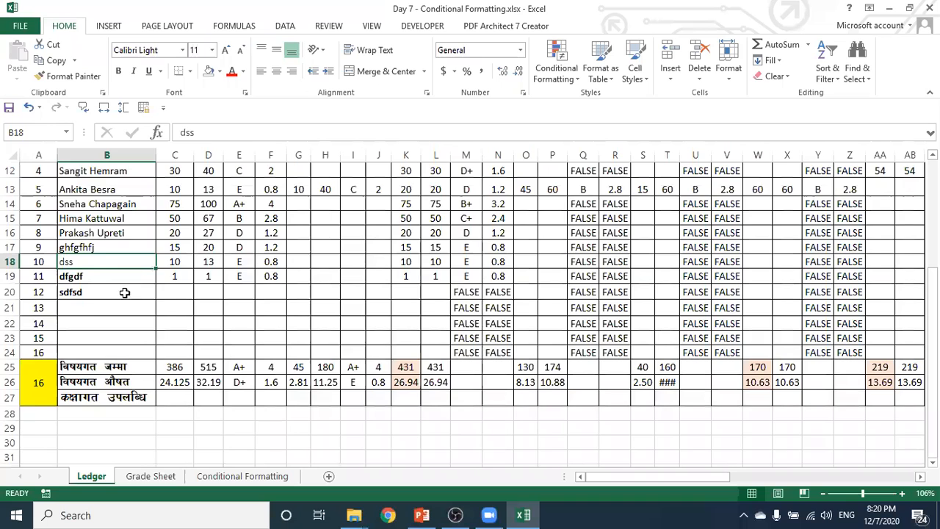
{"action": "scroll", "coordinate": [148, 228], "scroll_direction": "up", "scroll_amount": 2}
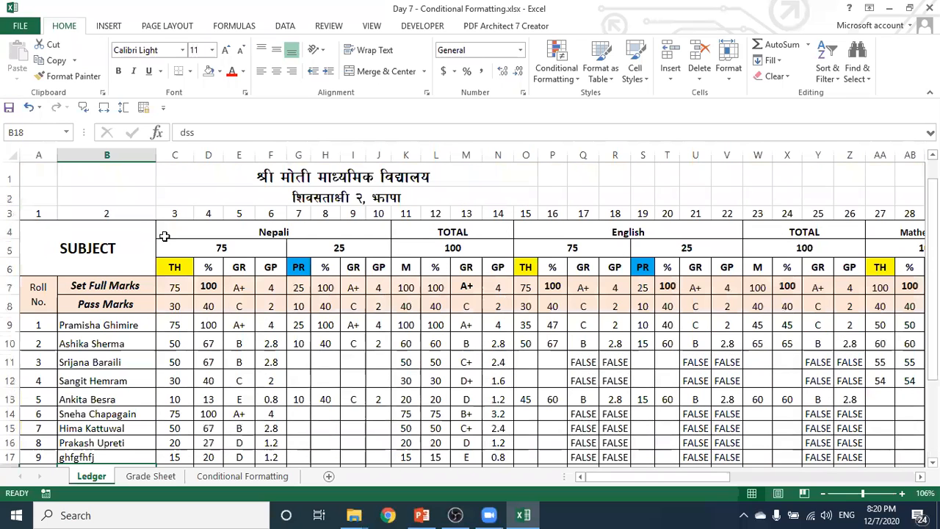
- Test the name lookup on the Grade Sheet by setting the roll number in N7 to 1
{"action": "left_click", "coordinate": [150, 476]}
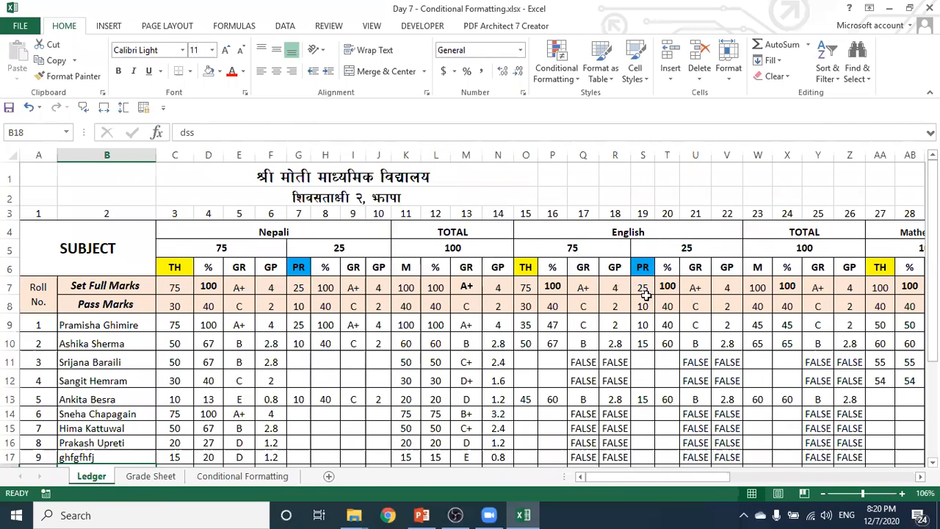
{"action": "key", "text": "ctrl+bracketleft"}
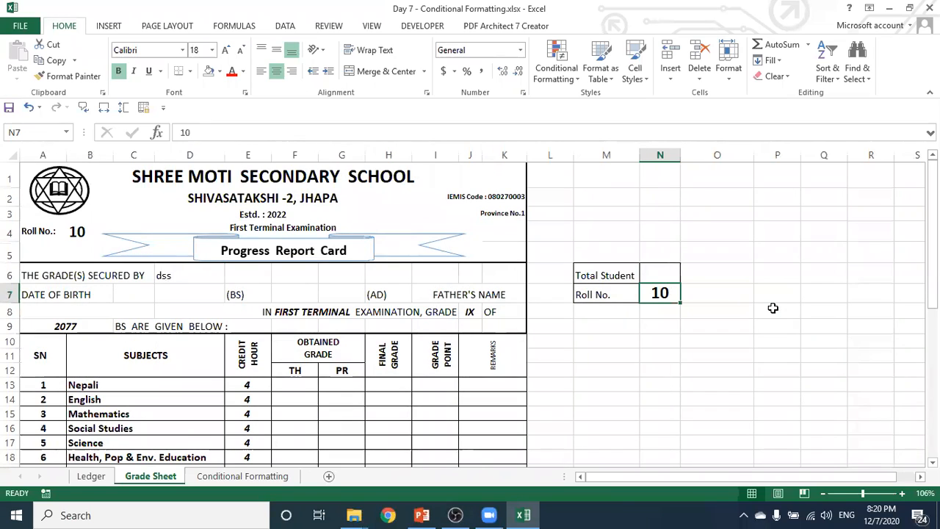
{"action": "type", "text": "1"}
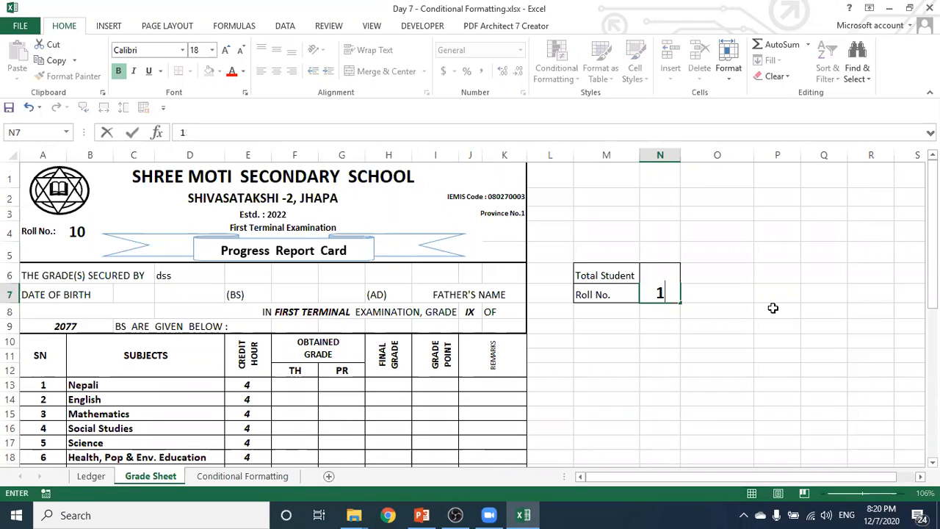
{"action": "key", "text": "Return"}
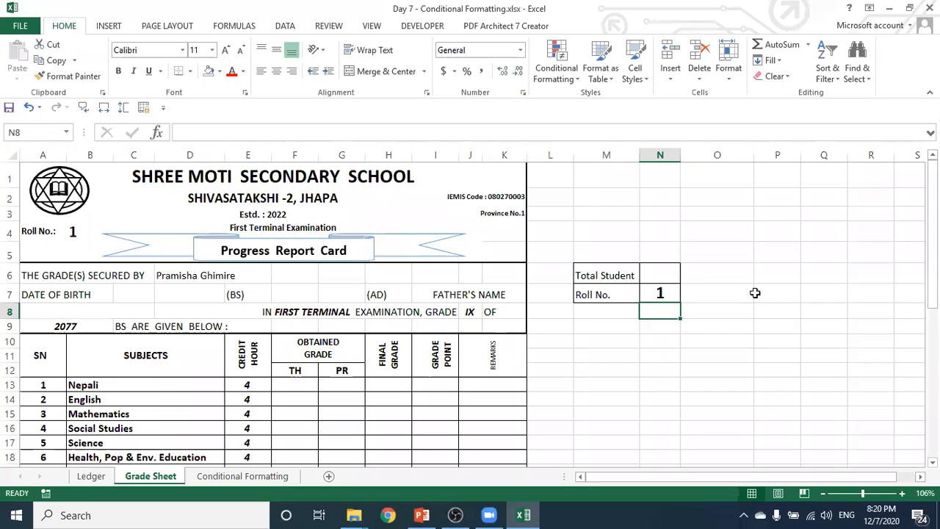
- Review the student name formula in D6 and select the Nepali TH grade cell F13
{"action": "left_click", "coordinate": [197, 273]}
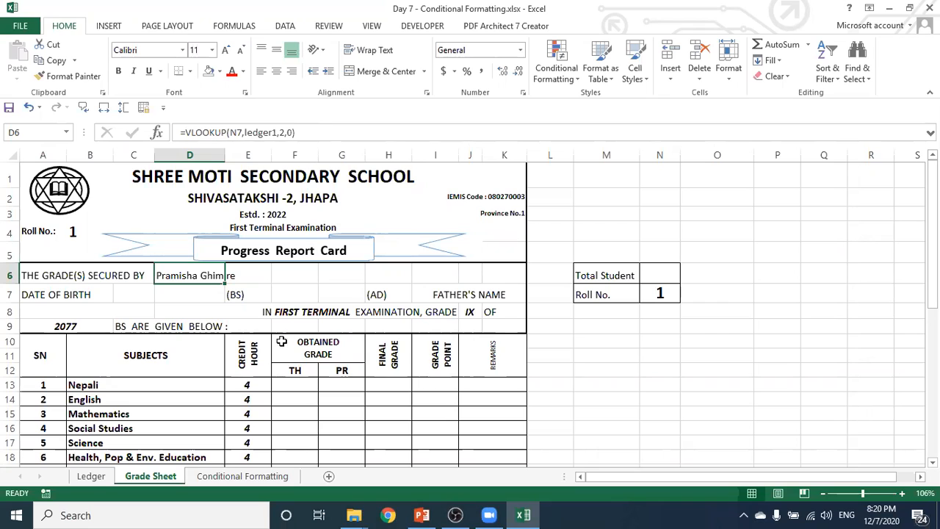
{"action": "left_click", "coordinate": [177, 300]}
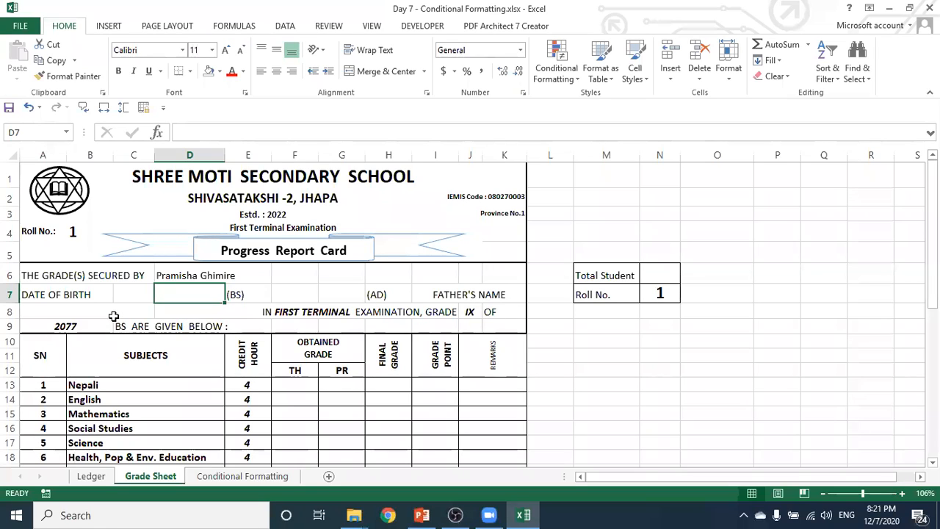
{"action": "left_click", "coordinate": [289, 385]}
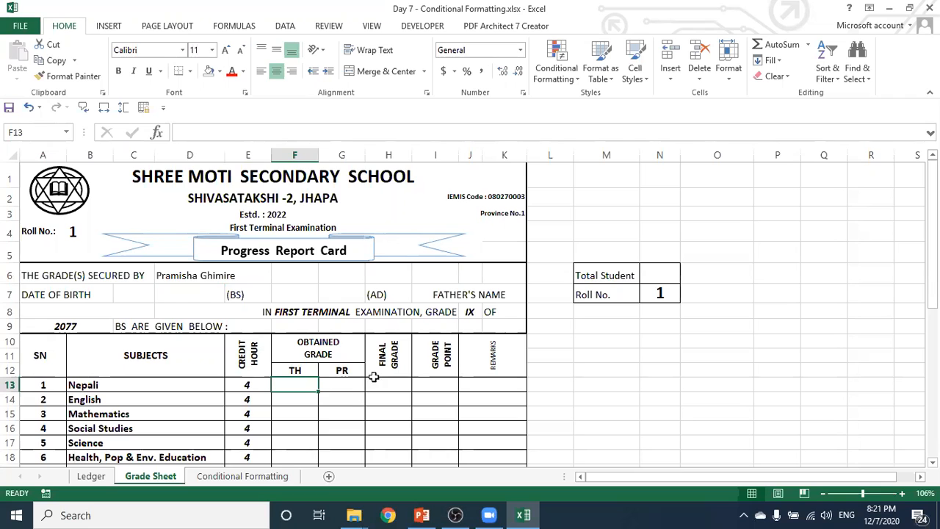
- Make the roll number reference absolute ($N$7) in the student name's VLOOKUP formula in D6 of the grade sheet
{"action": "scroll", "coordinate": [392, 344], "scroll_direction": "down", "scroll_amount": 2}
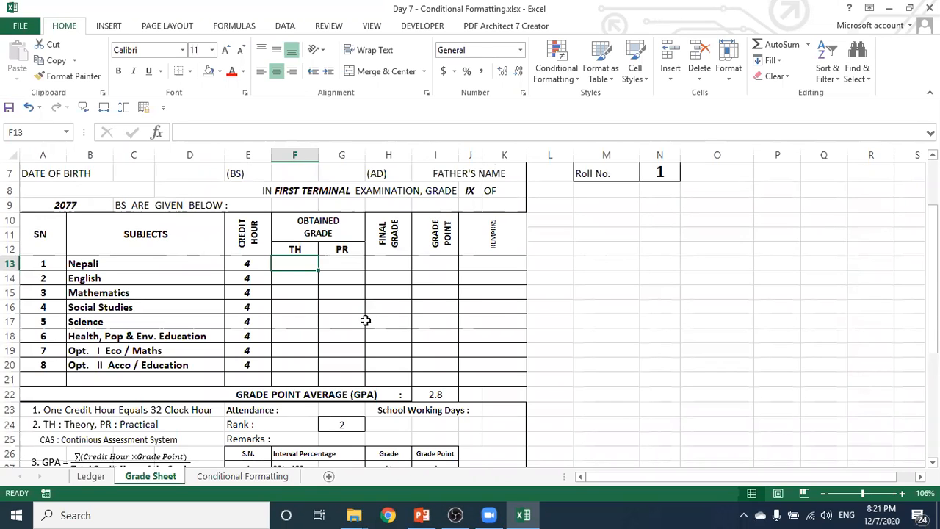
{"action": "scroll", "coordinate": [364, 315], "scroll_direction": "up", "scroll_amount": 2}
{"action": "left_click", "coordinate": [158, 275]}
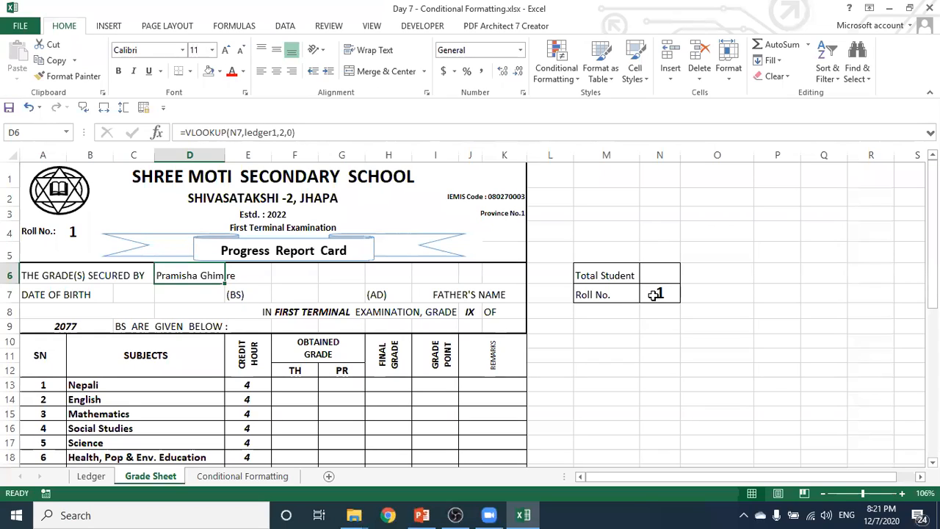
{"action": "left_click", "coordinate": [241, 132]}
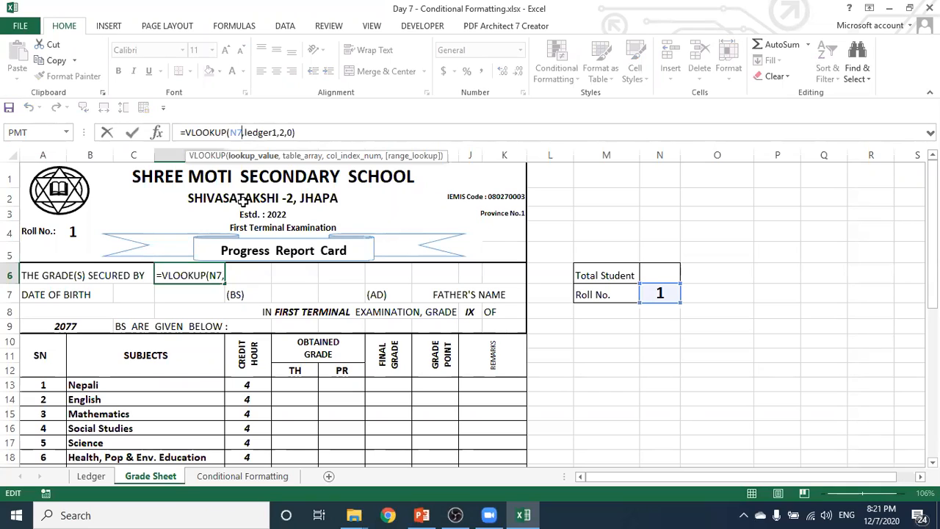
{"action": "key", "text": "F4"}
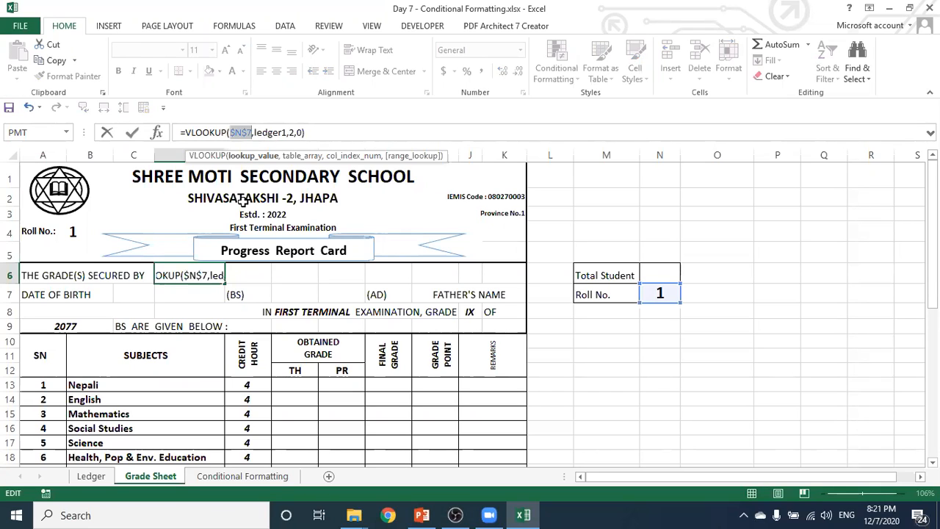
{"action": "key", "text": "Return"}
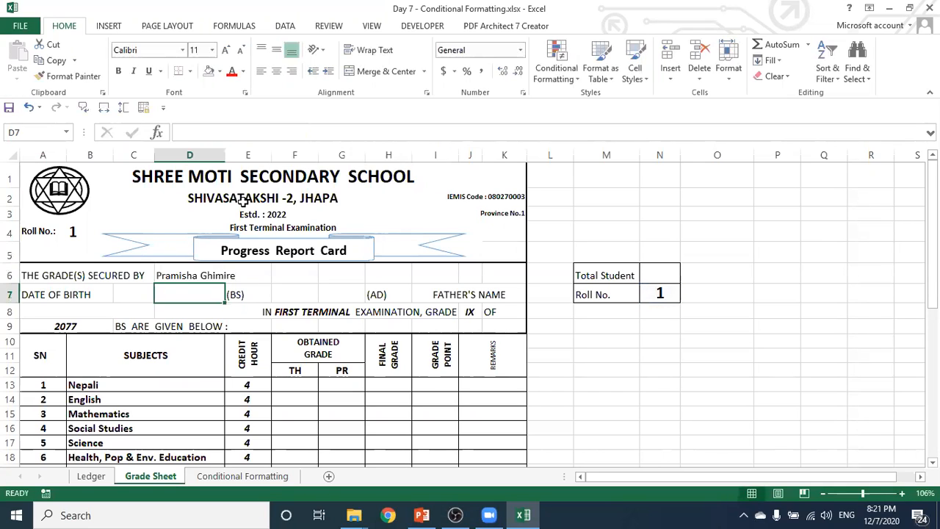
- Copy the student name's VLOOKUP formula from D6 into the Nepali theory and practical grade cells F13:G13
{"action": "left_click", "coordinate": [177, 277]}
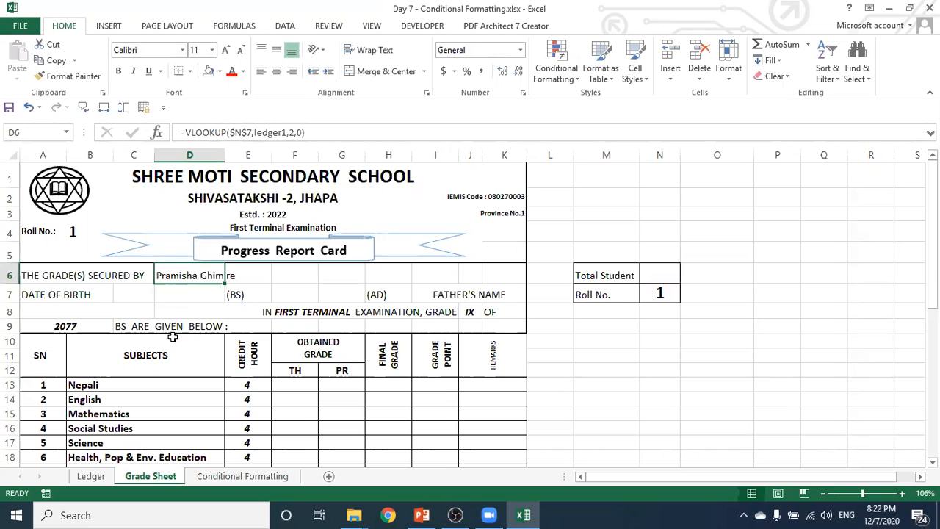
{"action": "key", "text": "ctrl+c"}
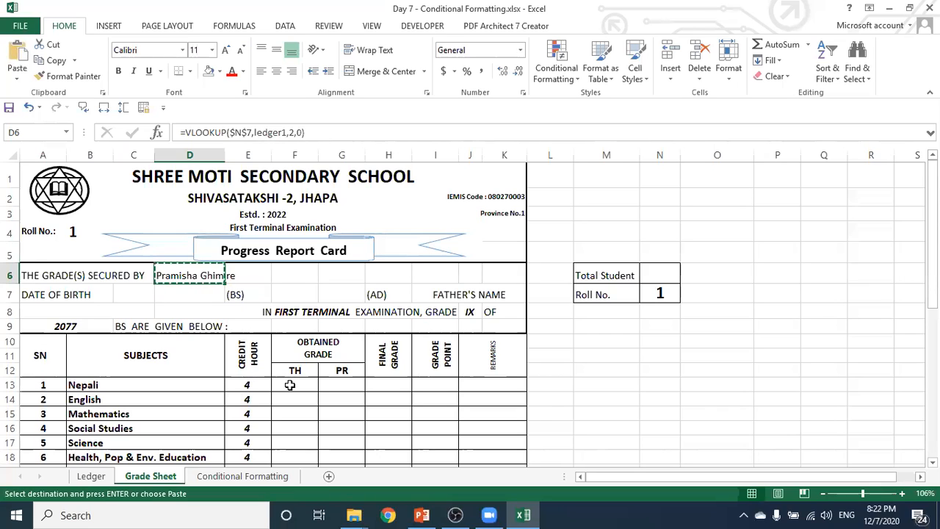
{"action": "left_click_drag", "start_coordinate": [290, 385], "coordinate": [329, 386]}
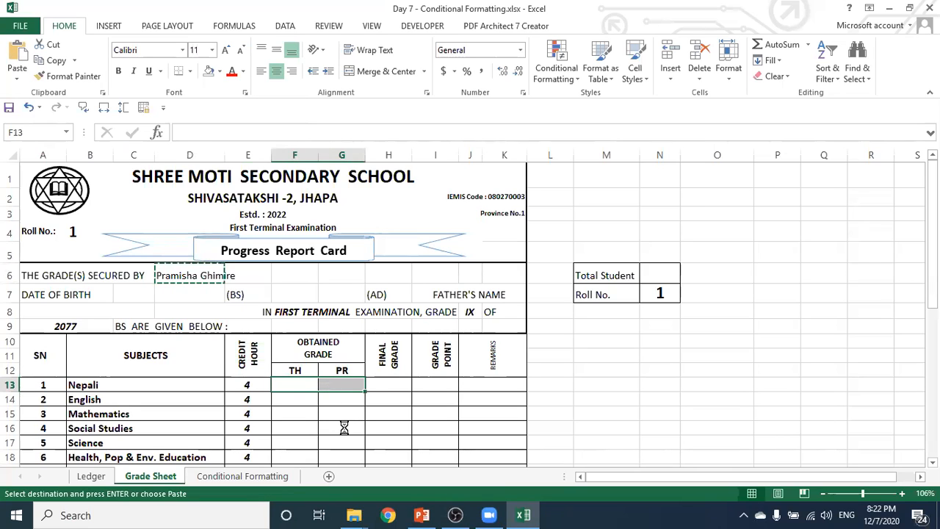
{"action": "key", "text": "ctrl+v"}
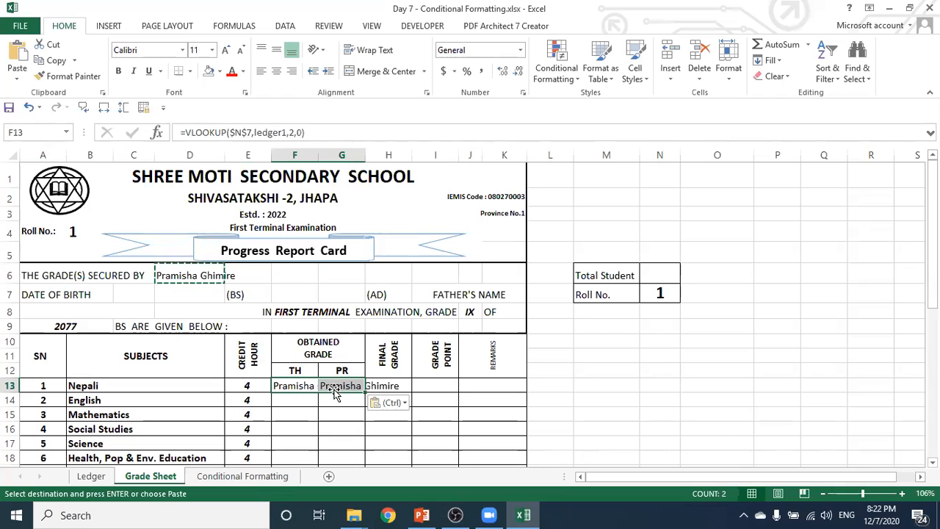
- Look up the Nepali theory grade column number in the Ledger sheet and set the column index in F13's VLOOKUP to 5
{"action": "left_click", "coordinate": [290, 384]}
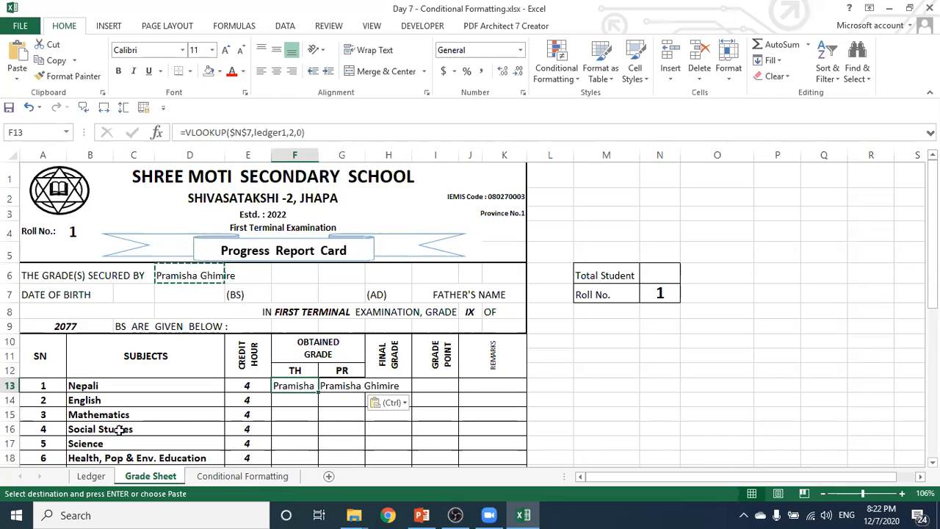
{"action": "left_click", "coordinate": [99, 482]}
{"action": "left_click", "coordinate": [92, 475]}
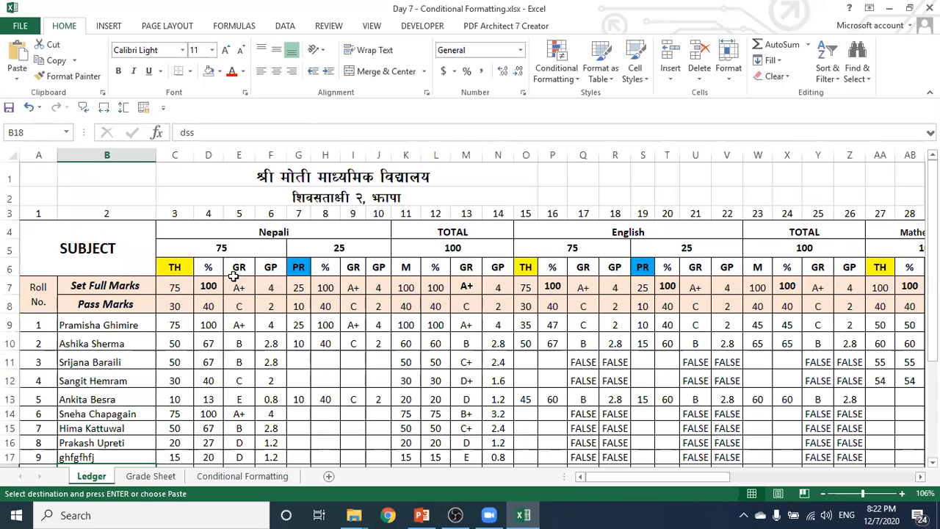
{"action": "left_click", "coordinate": [241, 154]}
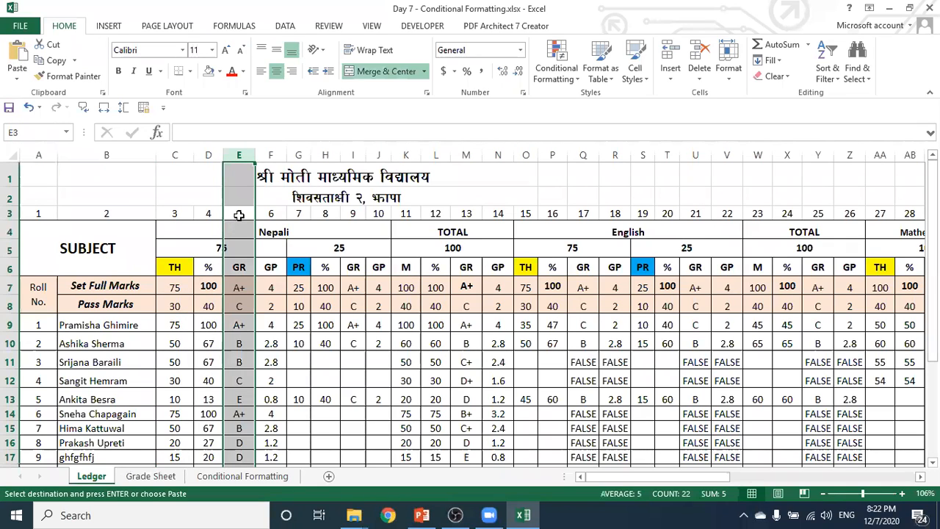
{"action": "left_click", "coordinate": [240, 330]}
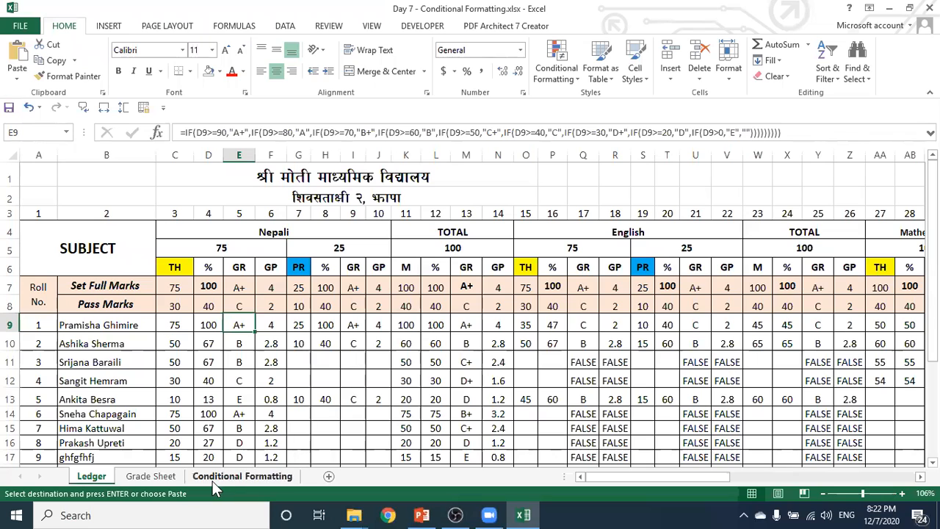
{"action": "left_click", "coordinate": [145, 477]}
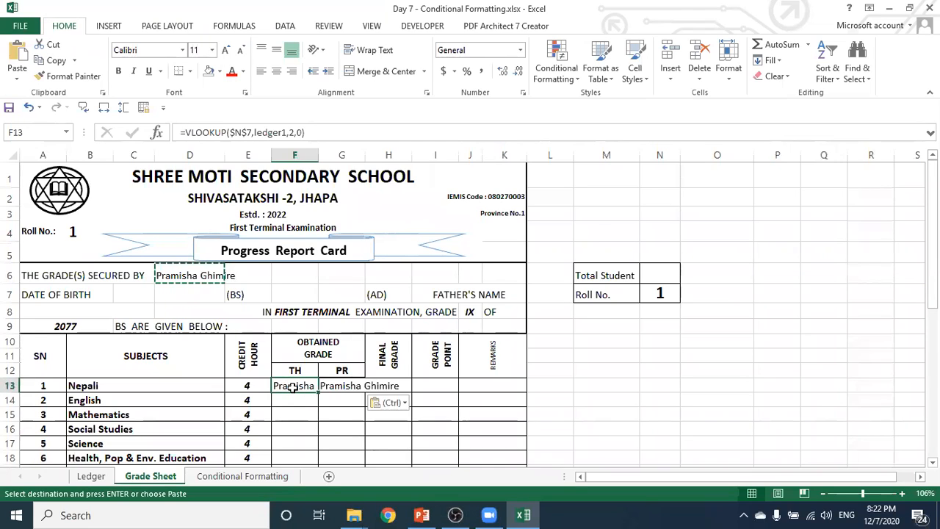
{"action": "left_click", "coordinate": [292, 132]}
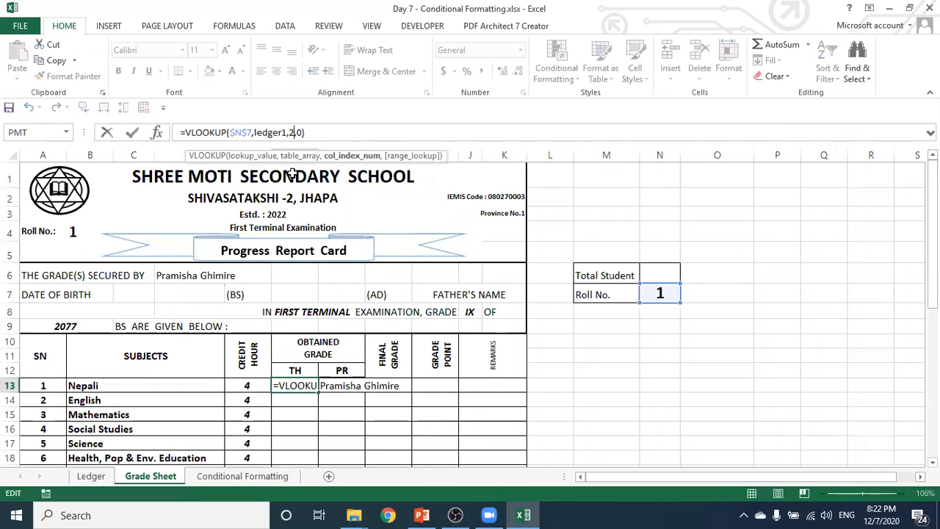
{"action": "key", "text": "BackSpace"}
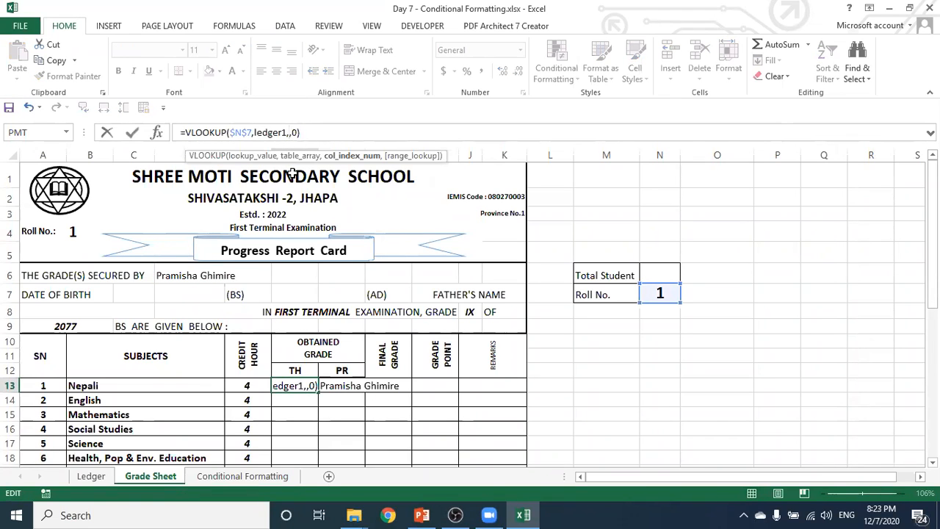
{"action": "type", "text": "5"}
{"action": "key", "text": "Return"}
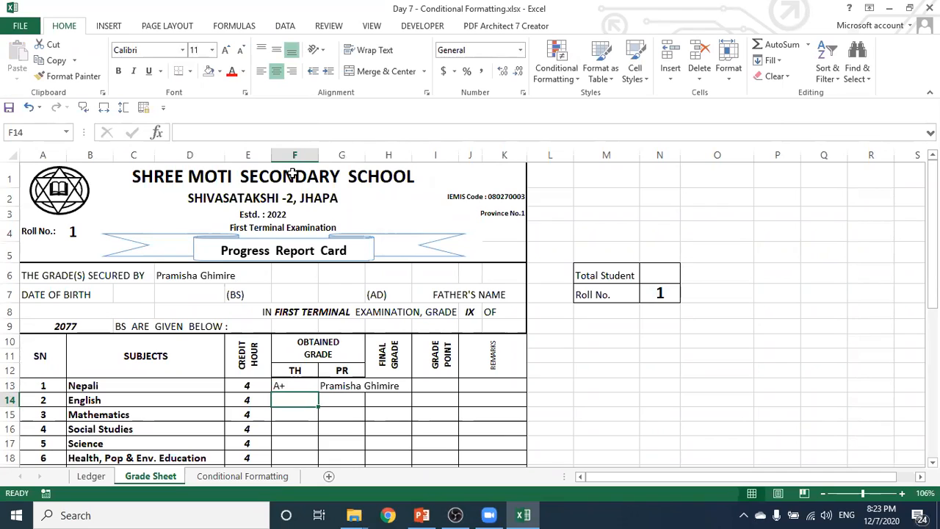
- Set the column index of the Nepali practical grade's VLOOKUP formula in G13 to 9
{"action": "left_click", "coordinate": [334, 387]}
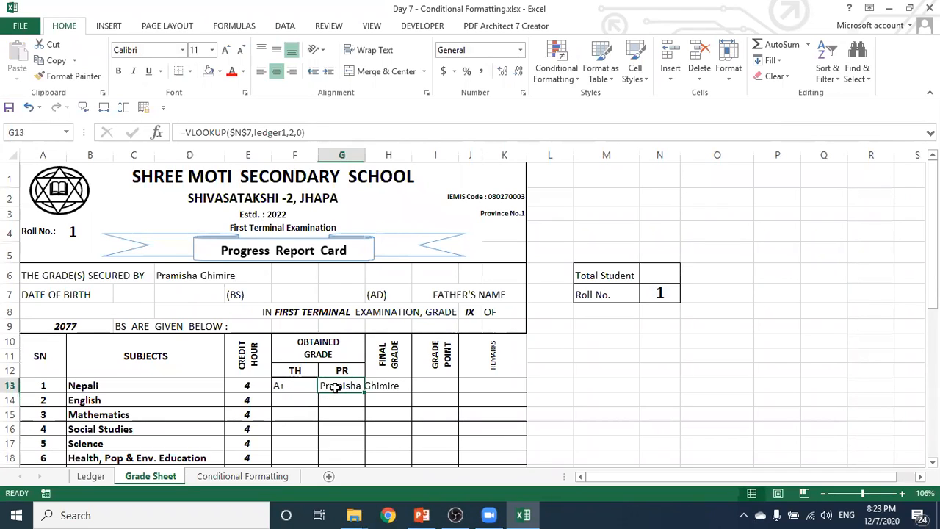
{"action": "left_click", "coordinate": [295, 132]}
{"action": "key", "text": "BackSpace"}
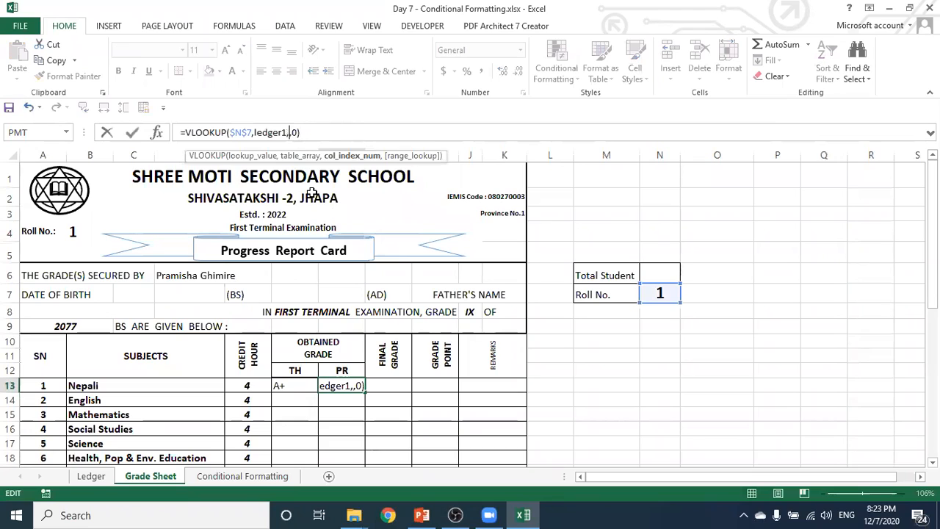
{"action": "type", "text": "9"}
{"action": "key", "text": "Return"}
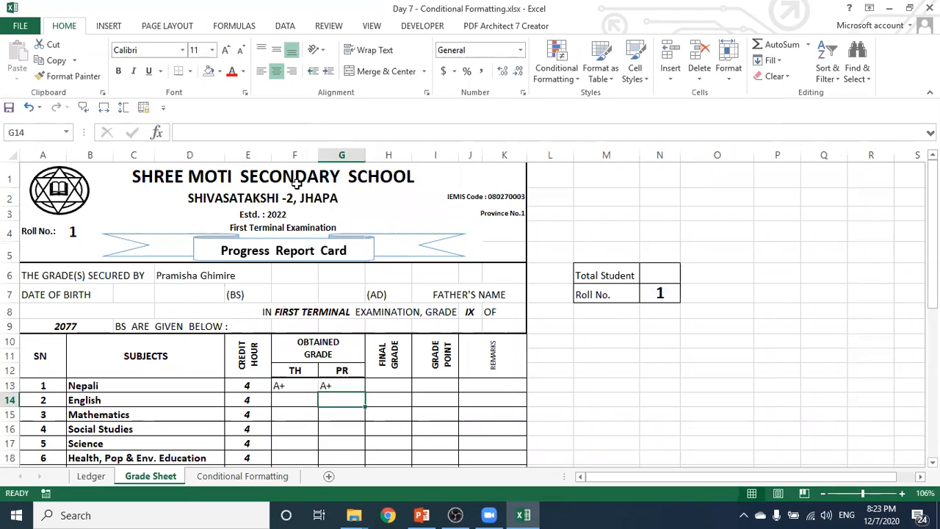
- Change the Nepali theory mark of roll number 1 in the Ledger sheet to 30
{"action": "left_click", "coordinate": [93, 477]}
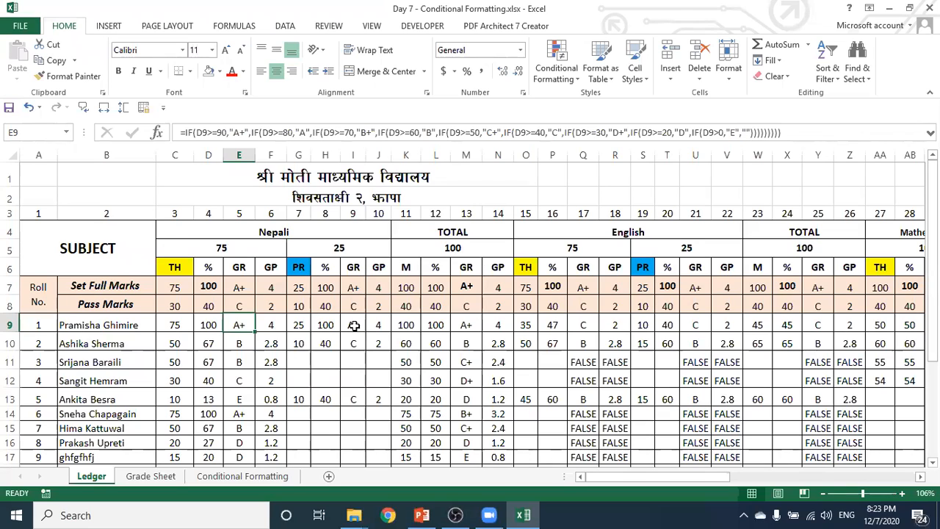
{"action": "left_click", "coordinate": [182, 322]}
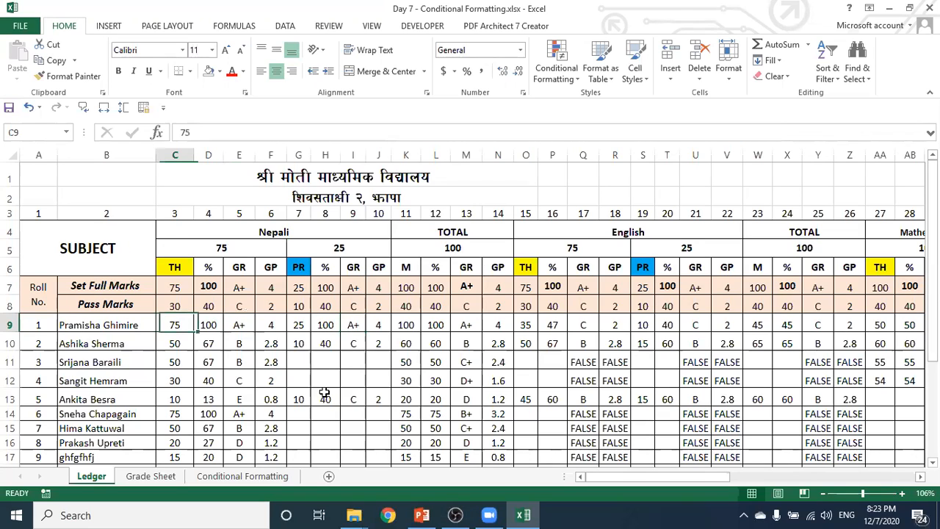
{"action": "type", "text": "30"}
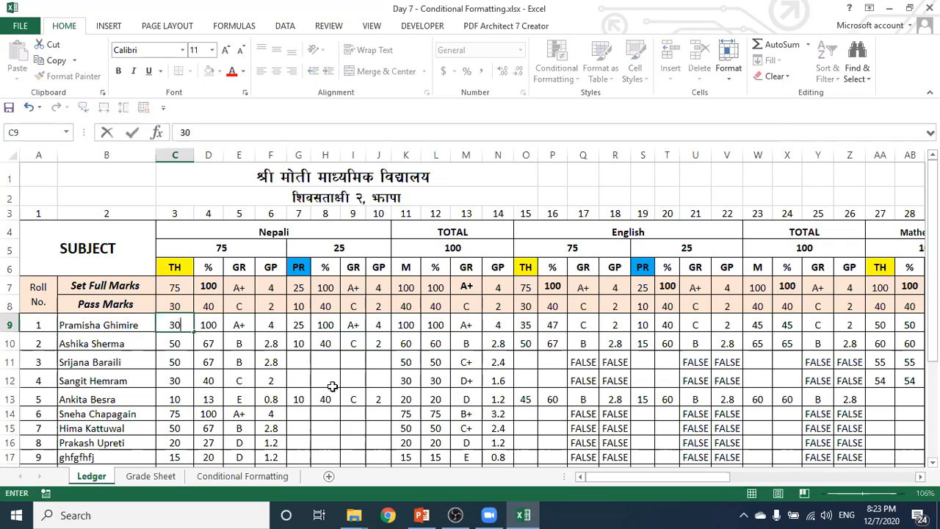
{"action": "left_click", "coordinate": [218, 368]}
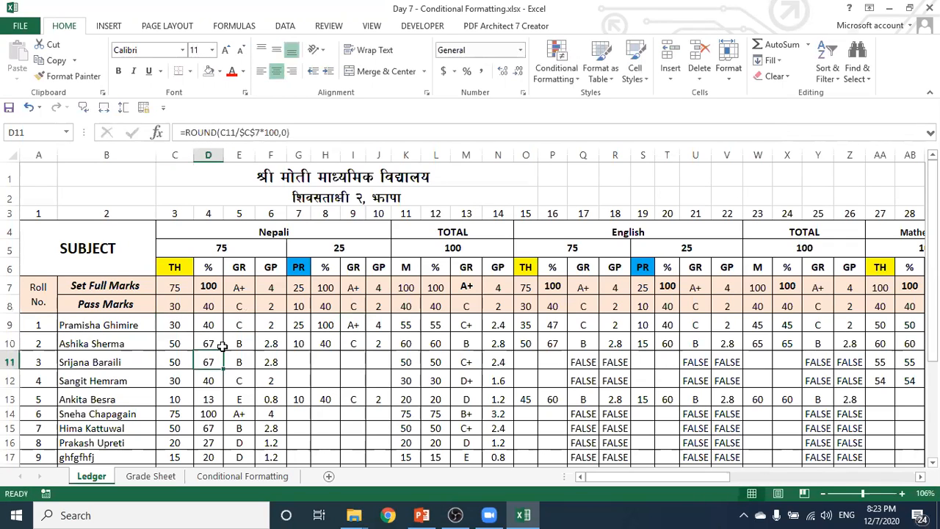
{"action": "left_click", "coordinate": [242, 326]}
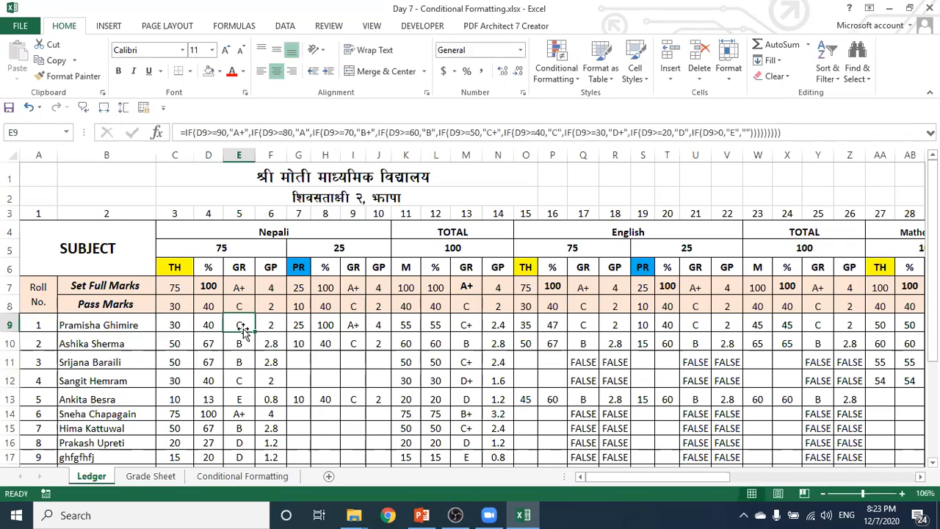
- Check the Nepali theory and practical grades and their VLOOKUP formulas in F13 and G13 of the Grade Sheet
{"action": "left_click", "coordinate": [149, 477]}
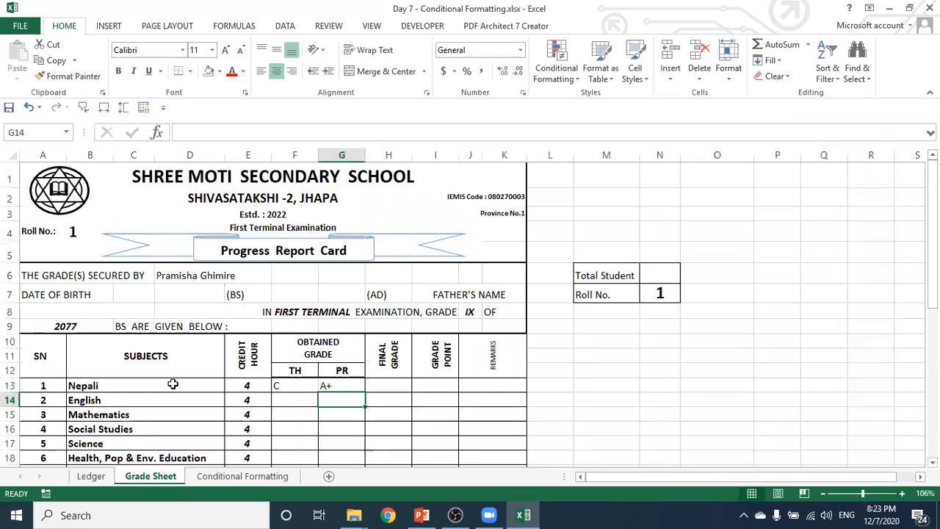
{"action": "left_click", "coordinate": [295, 387]}
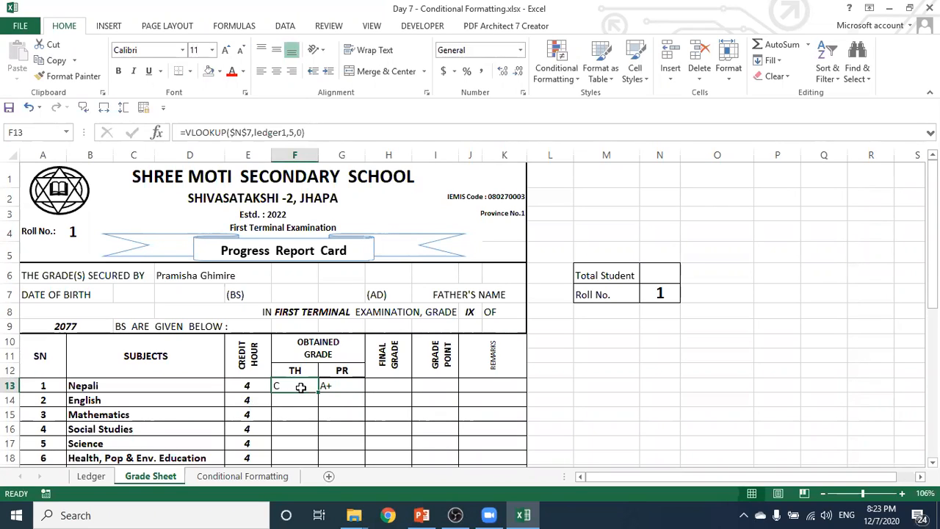
{"action": "left_click", "coordinate": [342, 385]}
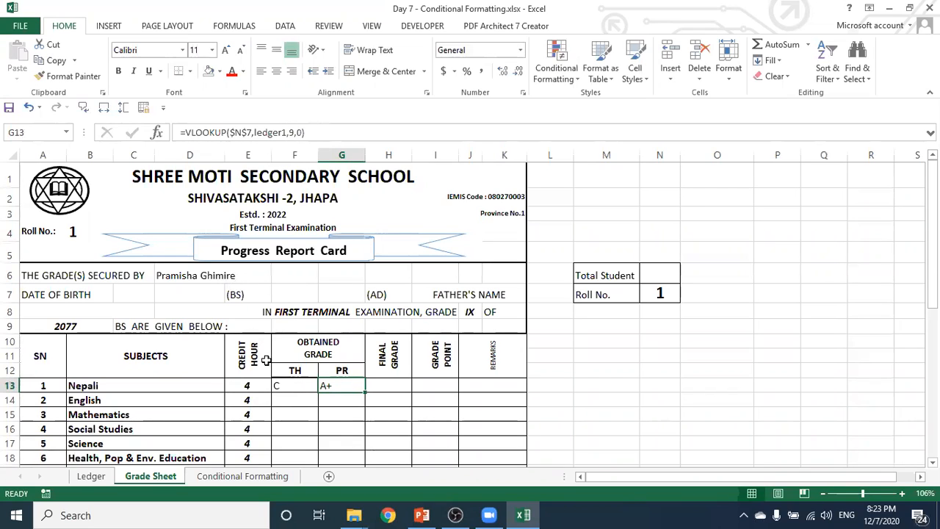
{"action": "left_click", "coordinate": [305, 385]}
{"action": "left_click", "coordinate": [351, 385]}
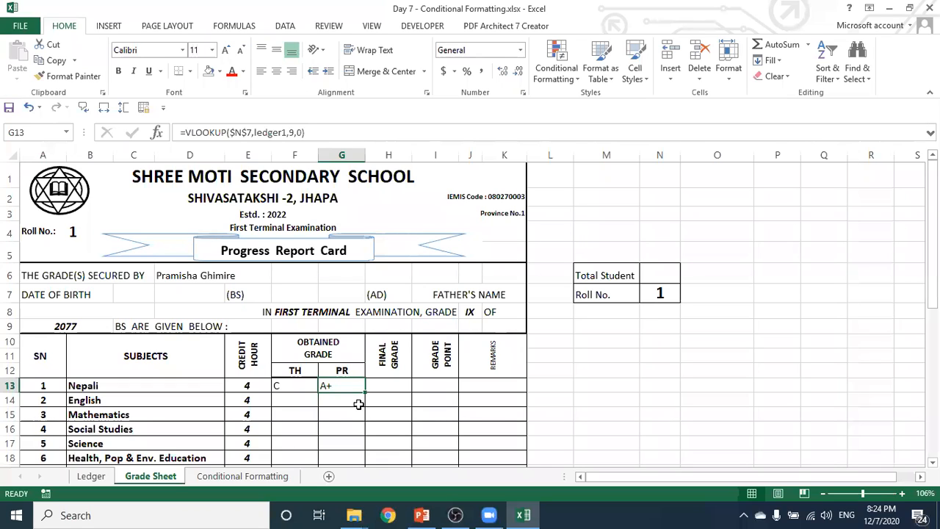
{"action": "left_click", "coordinate": [305, 388]}
{"action": "left_click", "coordinate": [342, 385]}
{"action": "scroll", "coordinate": [447, 389], "scroll_direction": "down", "scroll_amount": 3}
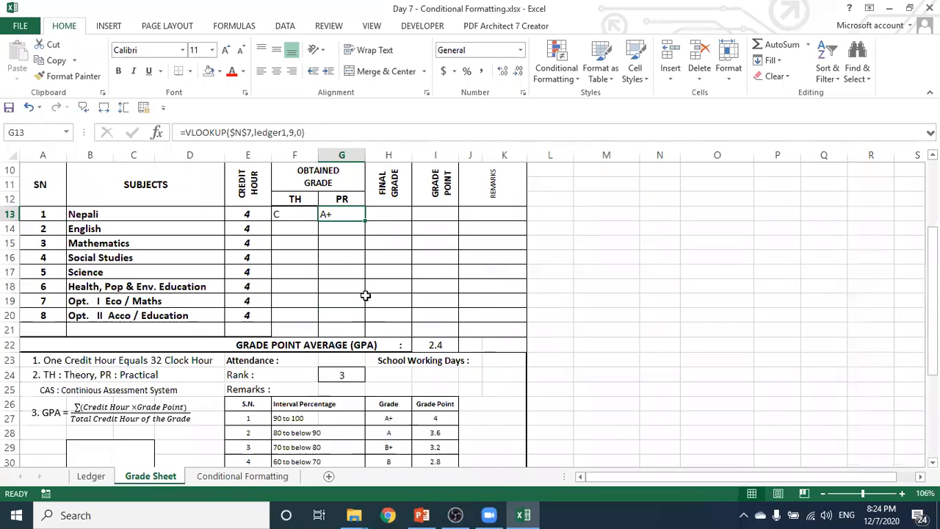
{"action": "left_click", "coordinate": [492, 375]}
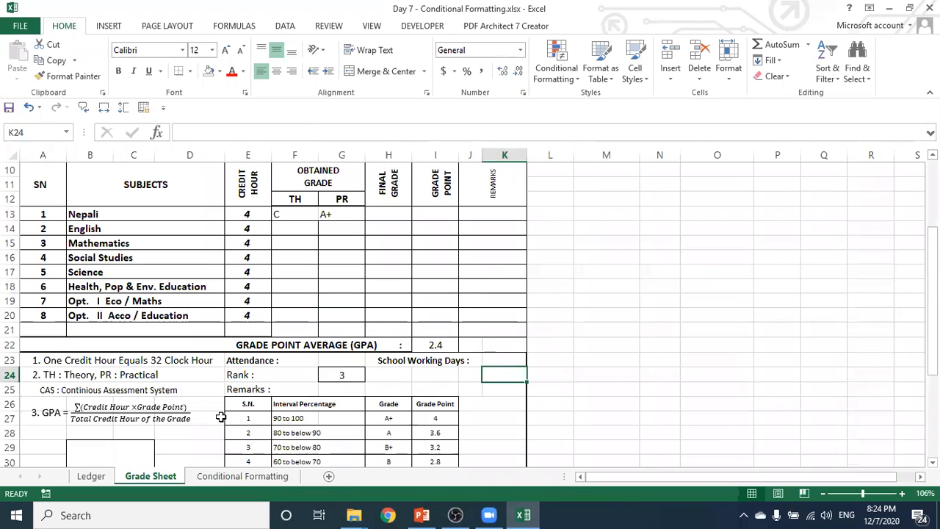
{"action": "left_click", "coordinate": [556, 345]}
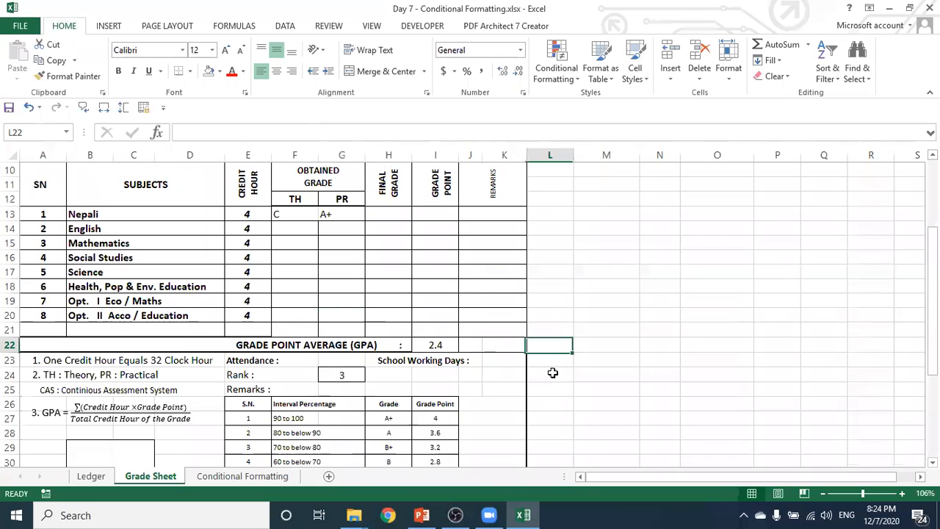
{"action": "left_click", "coordinate": [552, 360]}
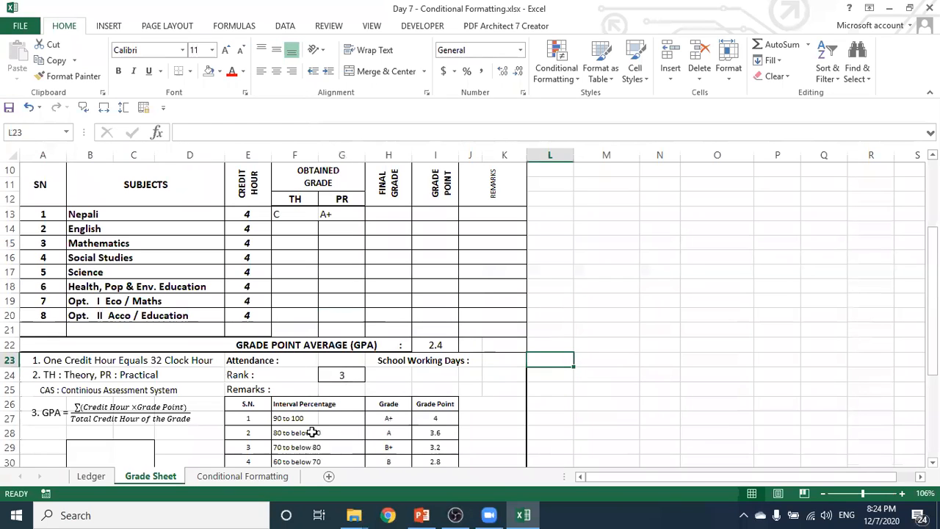
{"action": "left_click", "coordinate": [252, 475]}
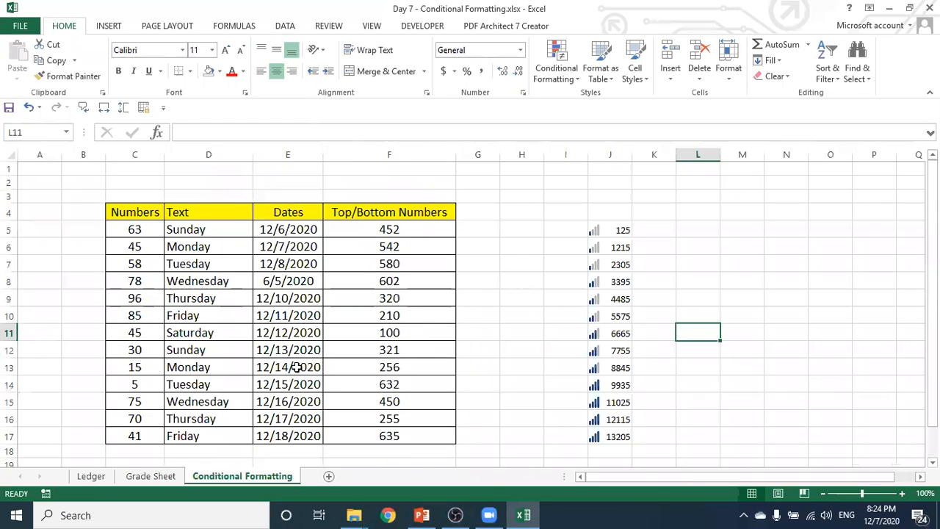
{"action": "left_click", "coordinate": [95, 479]}
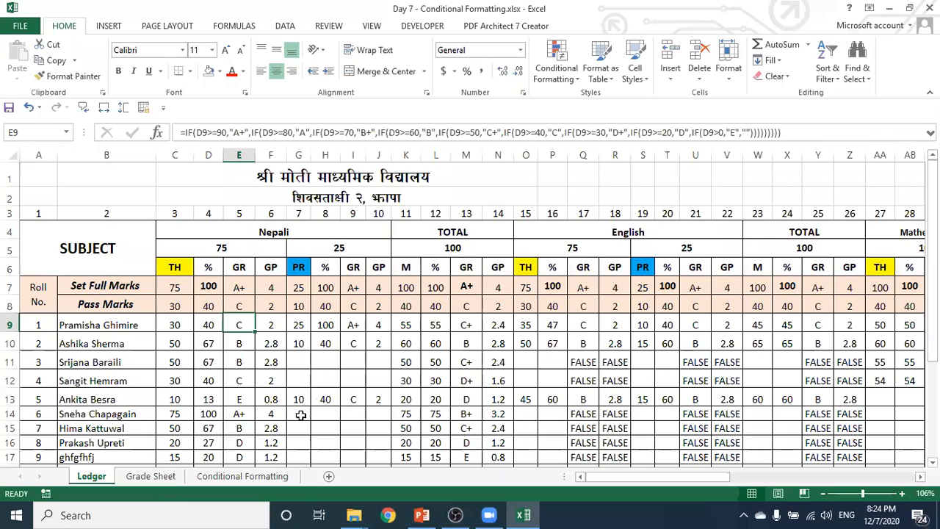
{"action": "left_click", "coordinate": [329, 360]}
{"action": "left_click", "coordinate": [327, 381]}
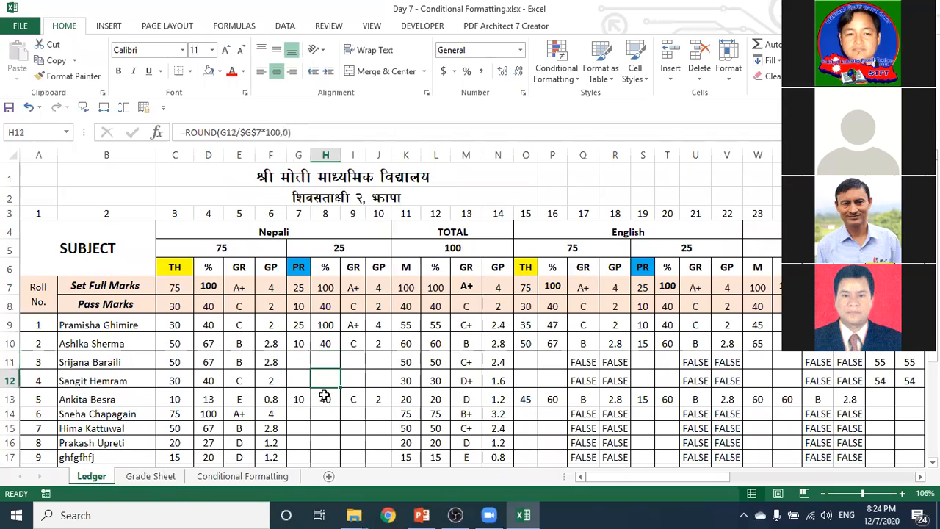
{"action": "left_click", "coordinate": [321, 400]}
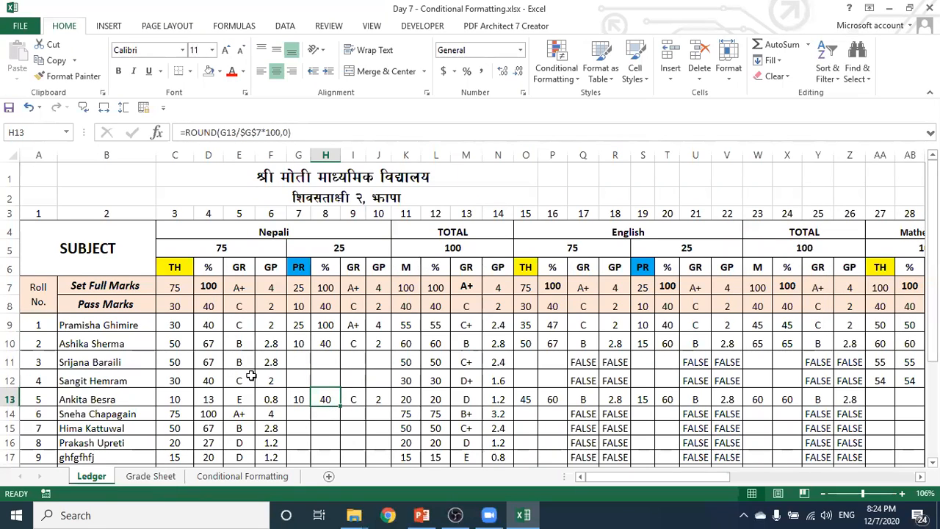
{"action": "scroll", "coordinate": [223, 361], "scroll_direction": "down", "scroll_amount": 1}
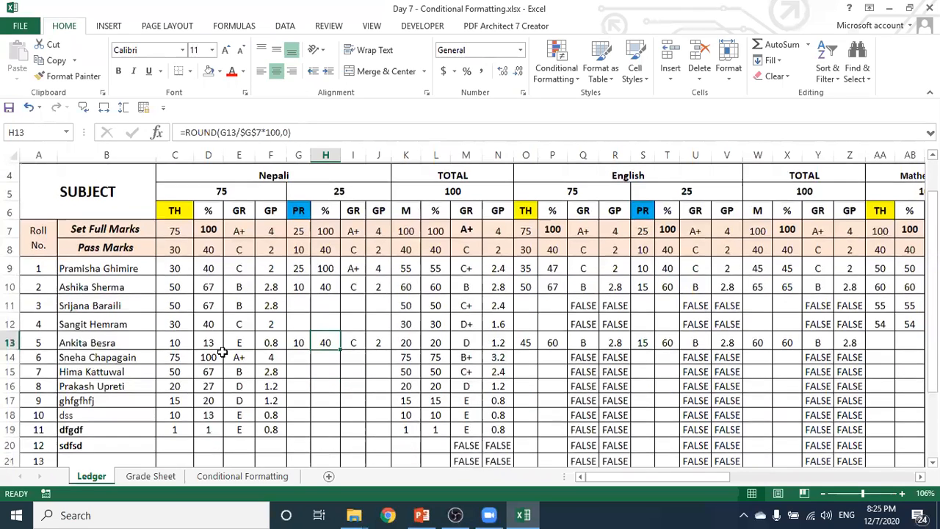
{"action": "left_click", "coordinate": [188, 266]}
{"action": "left_click_drag", "start_coordinate": [188, 266], "coordinate": [185, 426]}
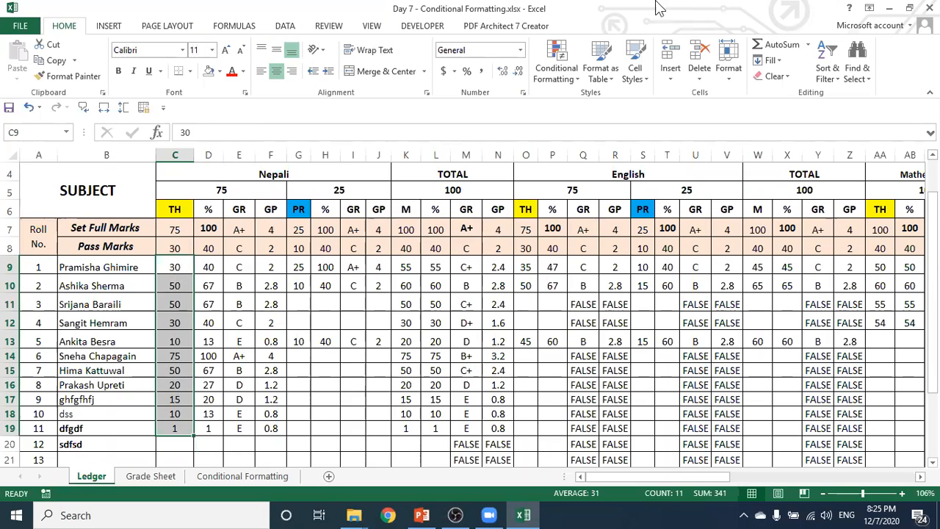
{"action": "left_click", "coordinate": [556, 71]}
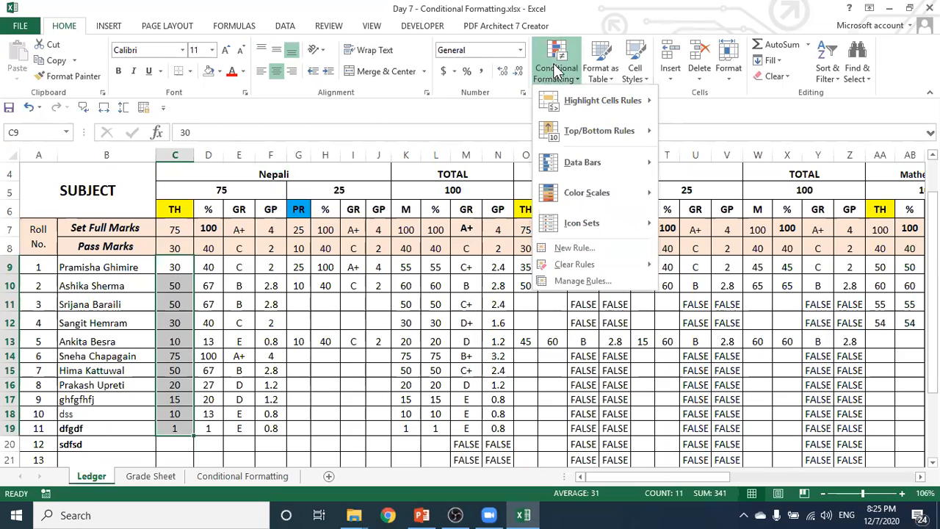
{"action": "mouse_move", "coordinate": [560, 106]}
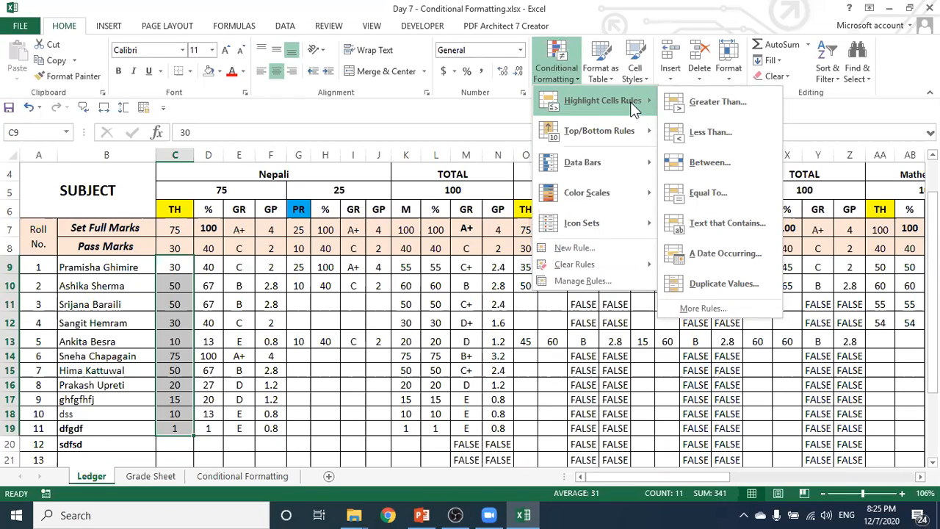
{"action": "left_click", "coordinate": [495, 105]}
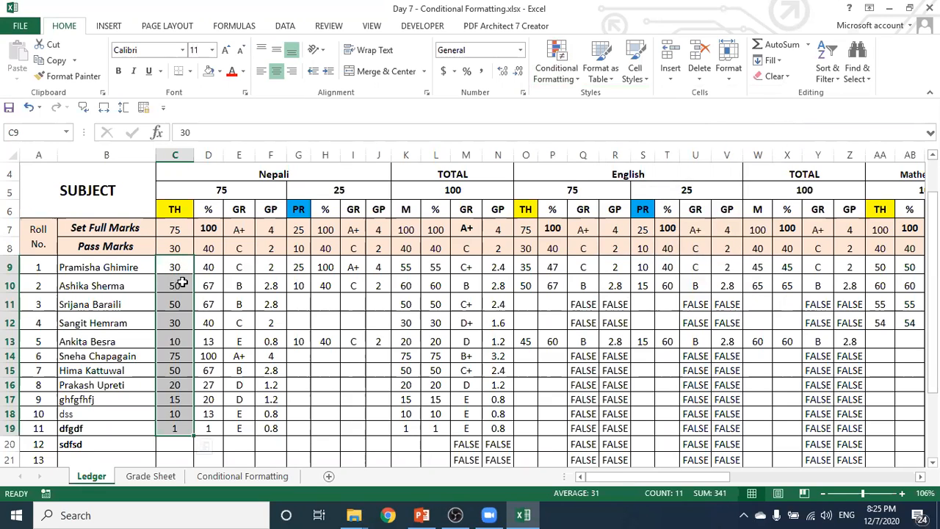
{"action": "key", "text": "Down"}
{"action": "left_click_drag", "start_coordinate": [175, 262], "coordinate": [170, 428]}
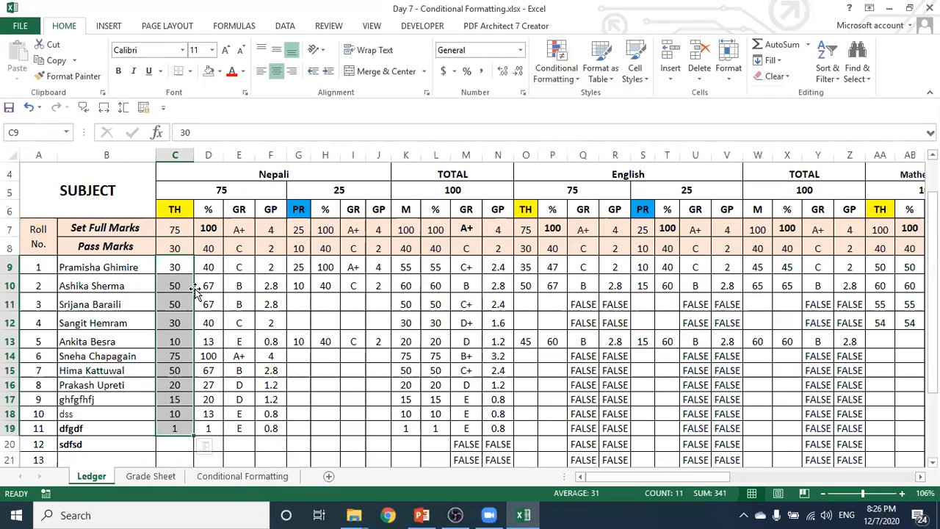
{"action": "left_click", "coordinate": [212, 271]}
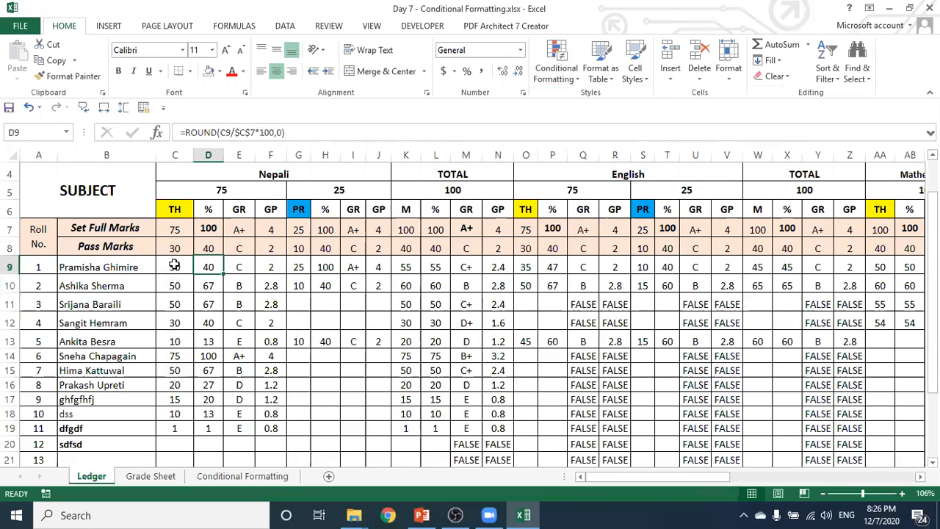
- Highlight Nepali theory marks in C9:C19 that are less than 30 with Light Red Fill with Dark Red Text
{"action": "left_click_drag", "start_coordinate": [179, 270], "coordinate": [175, 429]}
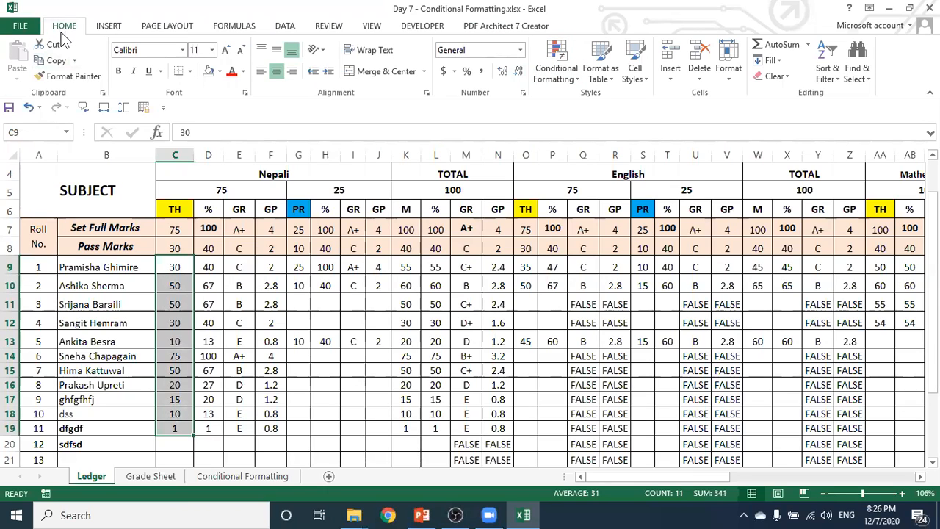
{"action": "left_click", "coordinate": [563, 65]}
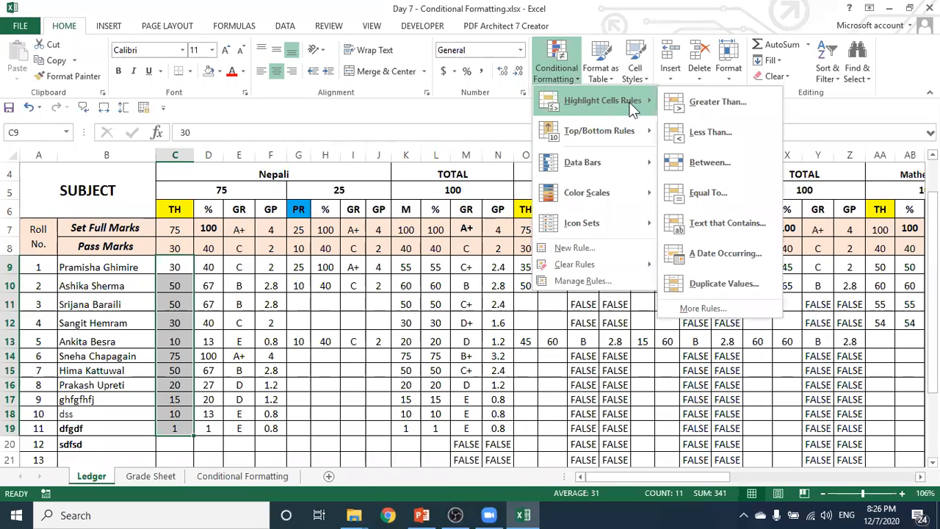
{"action": "left_click", "coordinate": [728, 130]}
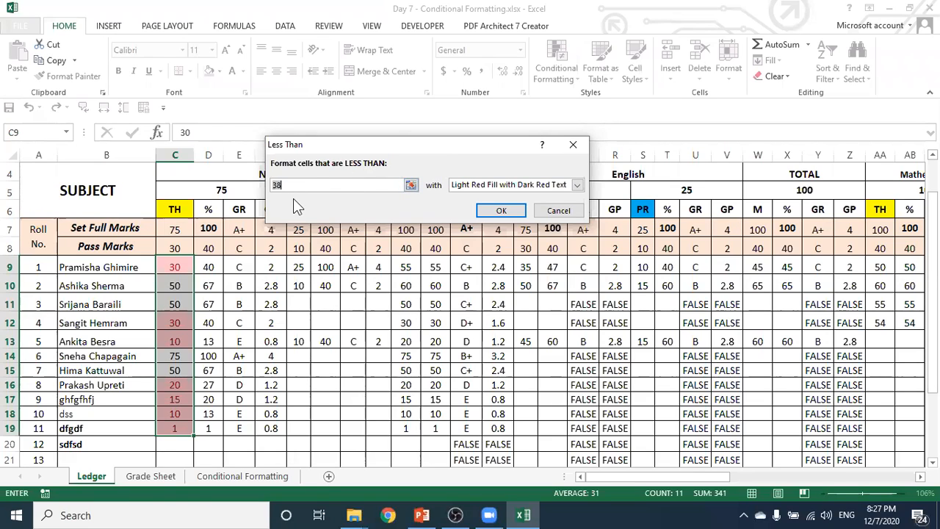
{"action": "key", "text": "BackSpace"}
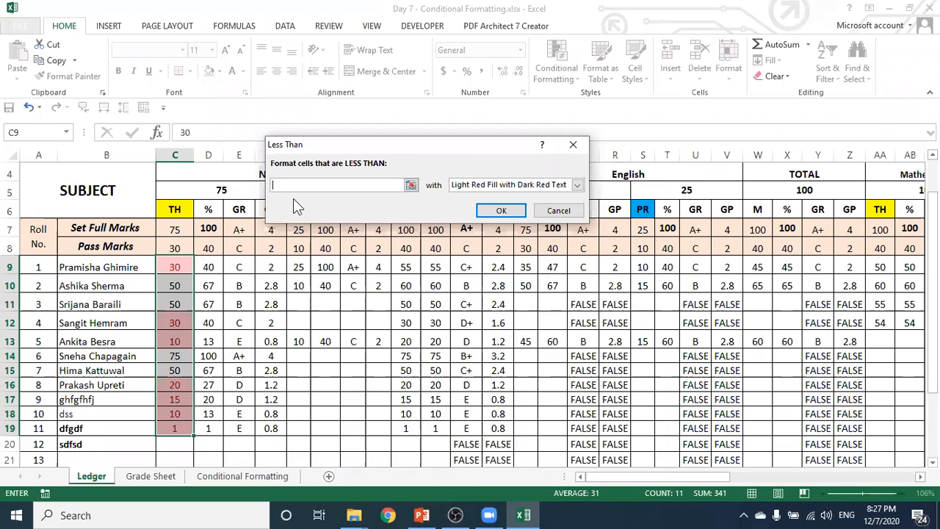
{"action": "type", "text": "30"}
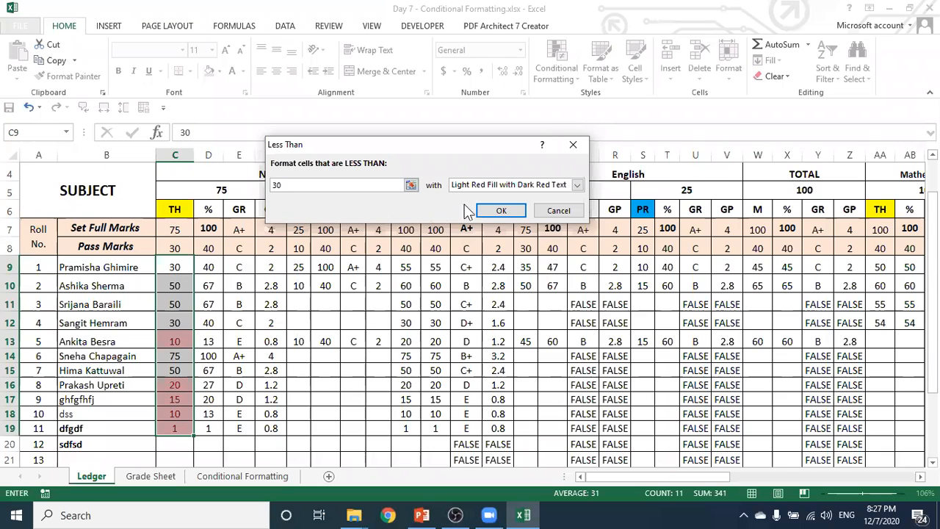
{"action": "left_click", "coordinate": [501, 210]}
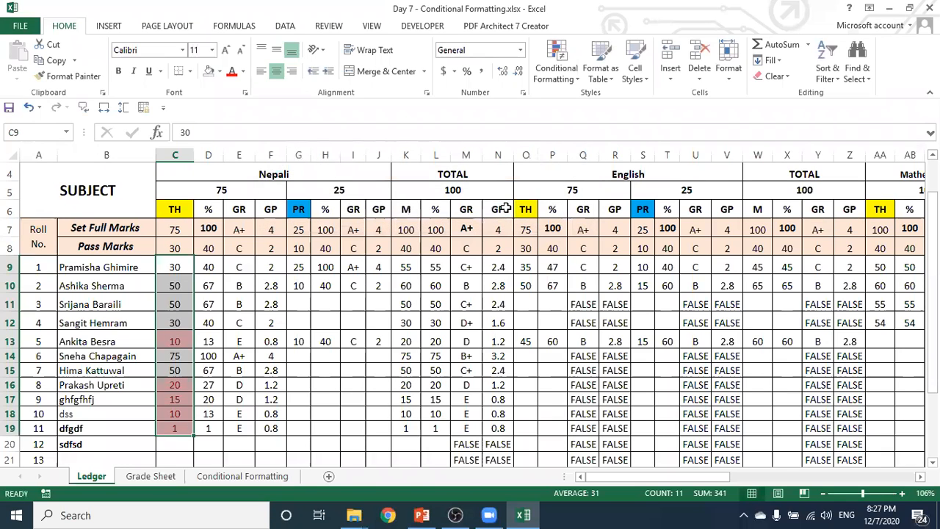
{"action": "left_click", "coordinate": [232, 302]}
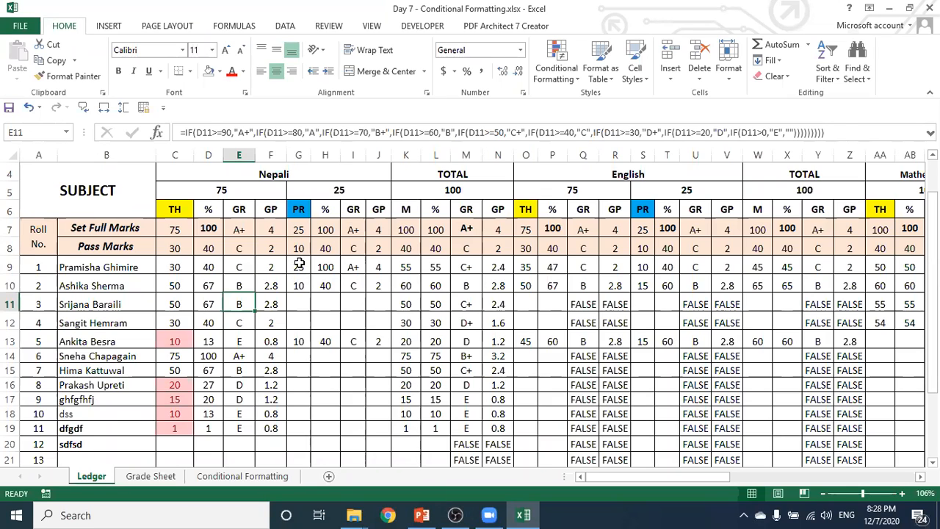
- Enter the Nepali practical marks 21, 18, 20, 5, 10, 7 and 9 in G11:G17 for roll numbers 3 to 9
{"action": "left_click_drag", "start_coordinate": [301, 266], "coordinate": [299, 430]}
{"action": "left_click", "coordinate": [295, 305]}
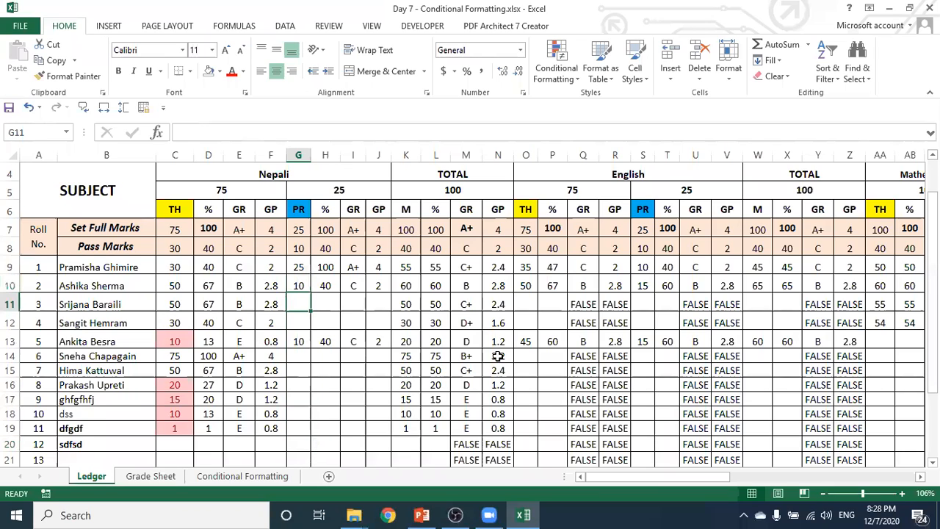
{"action": "type", "text": "21"}
{"action": "key", "text": "Return"}
{"action": "type", "text": "18"}
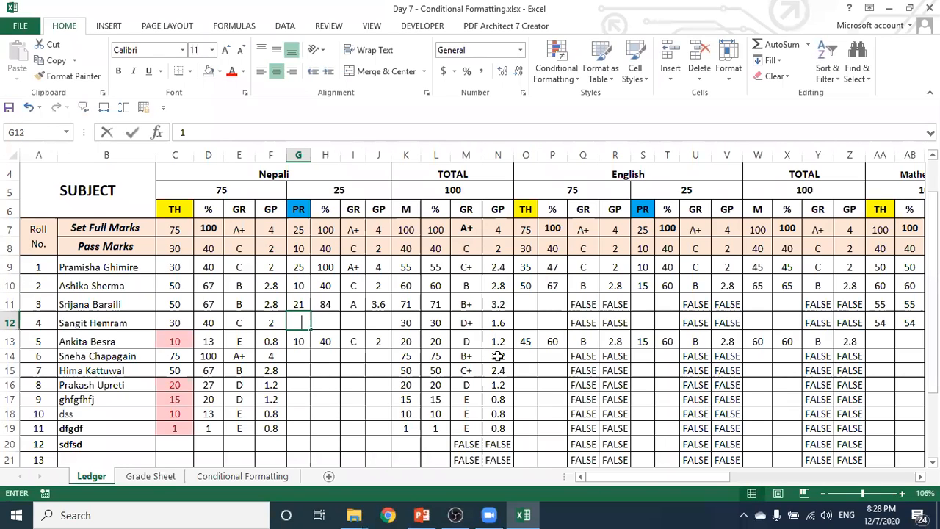
{"action": "key", "text": "Return"}
{"action": "type", "text": "20"}
{"action": "key", "text": "Return"}
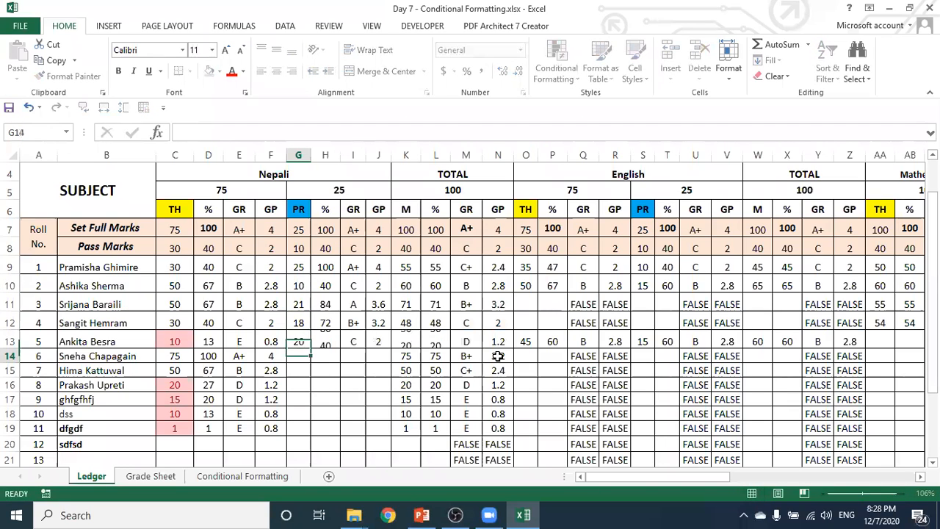
{"action": "type", "text": "5"}
{"action": "key", "text": "Return"}
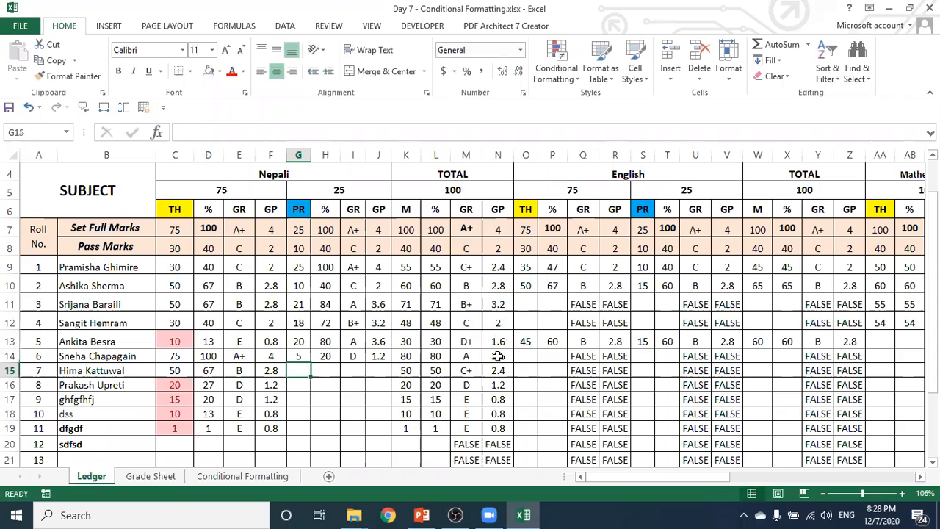
{"action": "type", "text": "10"}
{"action": "key", "text": "Return"}
{"action": "type", "text": "7"}
{"action": "key", "text": "Return"}
{"action": "type", "text": "9"}
{"action": "key", "text": "Return"}
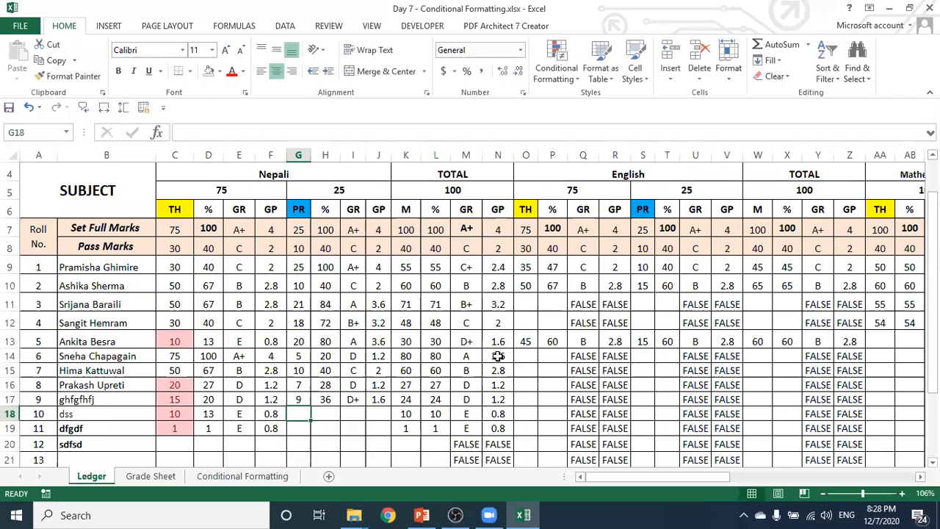
- Add a conditional formatting rule showing Nepali practical marks in G9:G19 that are less than 10 in Red Text
{"action": "left_click", "coordinate": [298, 265]}
{"action": "left_click_drag", "start_coordinate": [299, 264], "coordinate": [296, 431]}
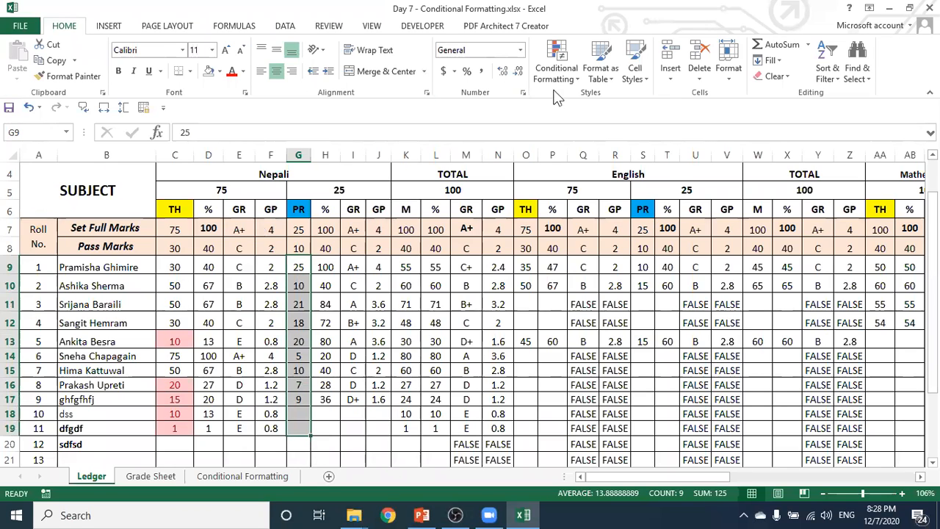
{"action": "left_click", "coordinate": [558, 66]}
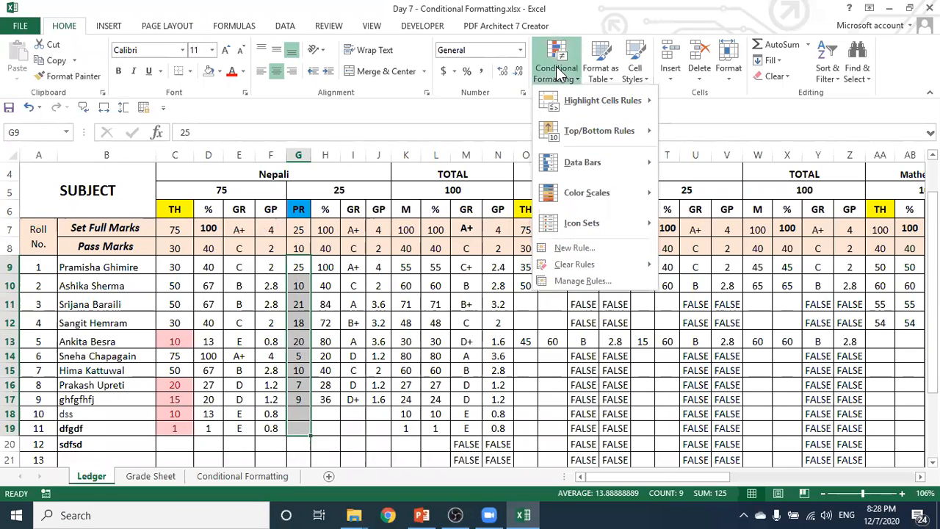
{"action": "mouse_move", "coordinate": [594, 102]}
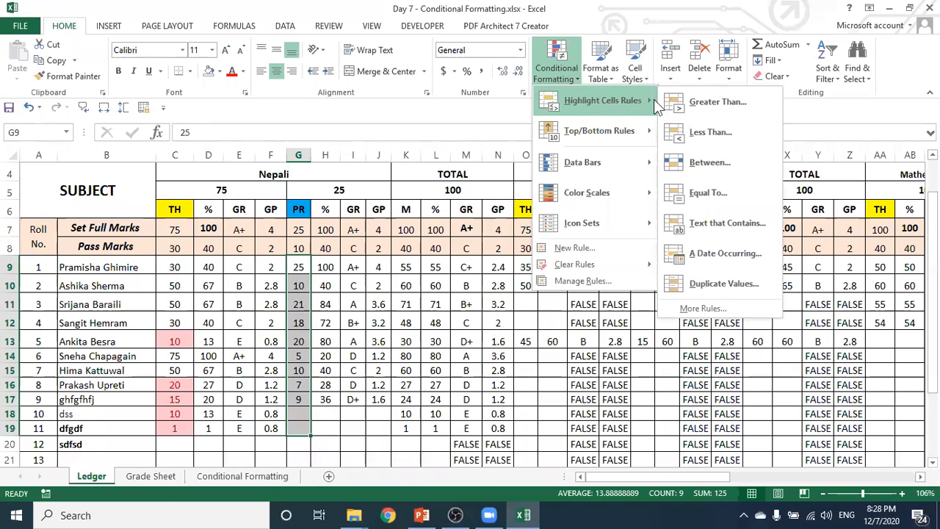
{"action": "left_click", "coordinate": [726, 131]}
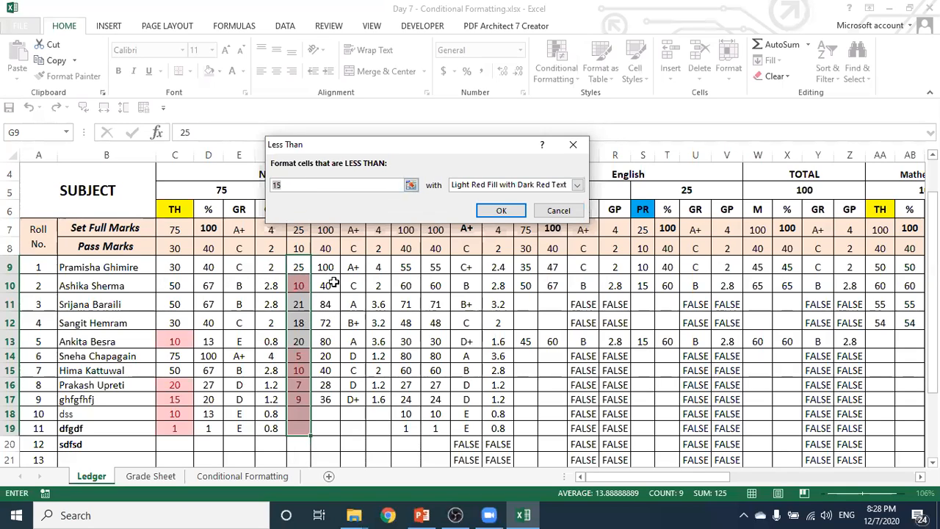
{"action": "key", "text": "BackSpace"}
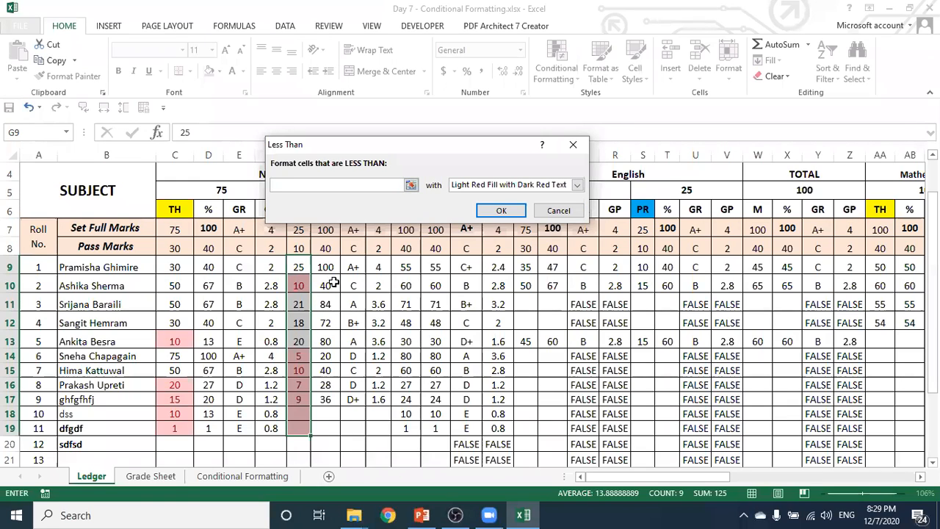
{"action": "type", "text": "10"}
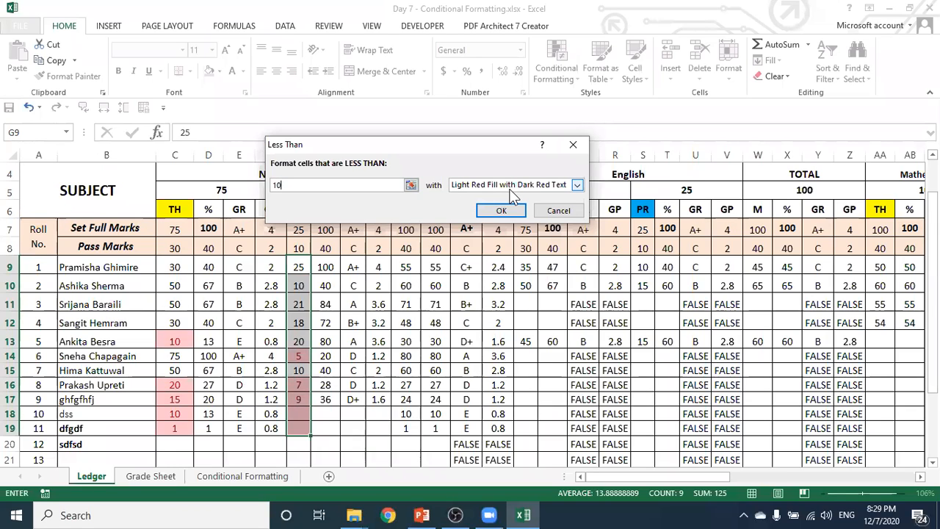
{"action": "left_click", "coordinate": [577, 185]}
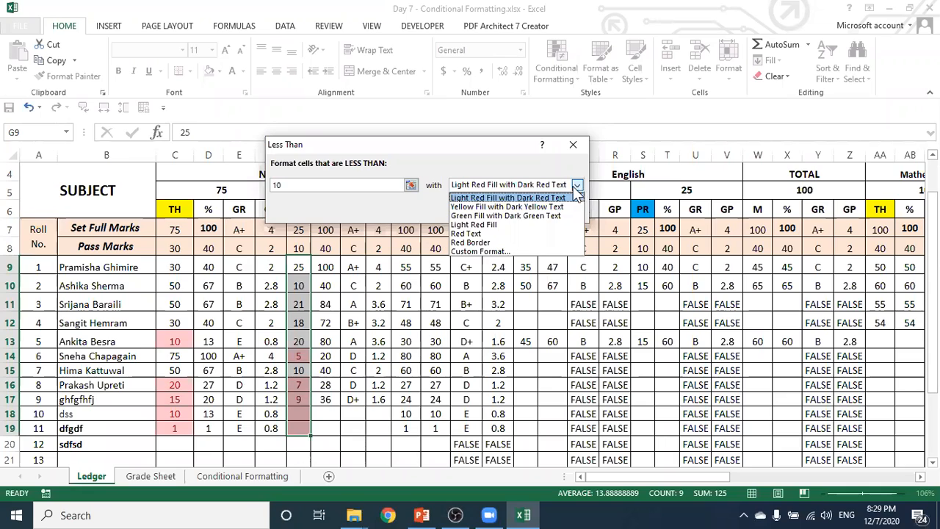
{"action": "left_click", "coordinate": [492, 233]}
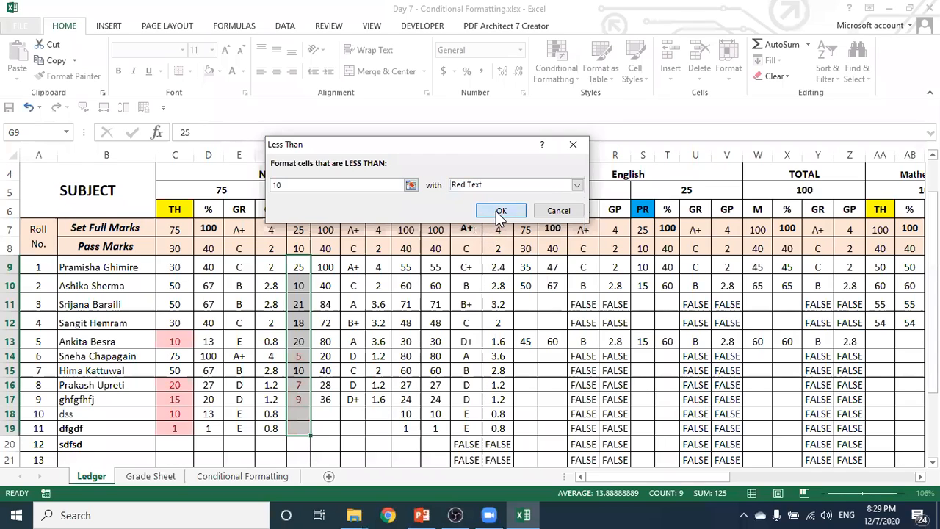
{"action": "left_click", "coordinate": [500, 211]}
{"action": "left_click", "coordinate": [330, 429]}
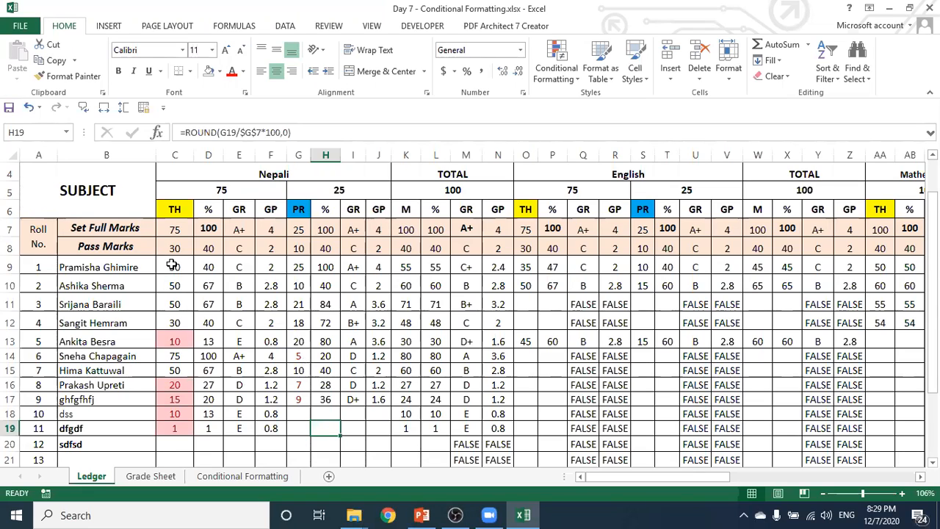
- Clear the conditional formatting rules from the Nepali theory marks in C9:C20
{"action": "left_click_drag", "start_coordinate": [171, 266], "coordinate": [177, 439]}
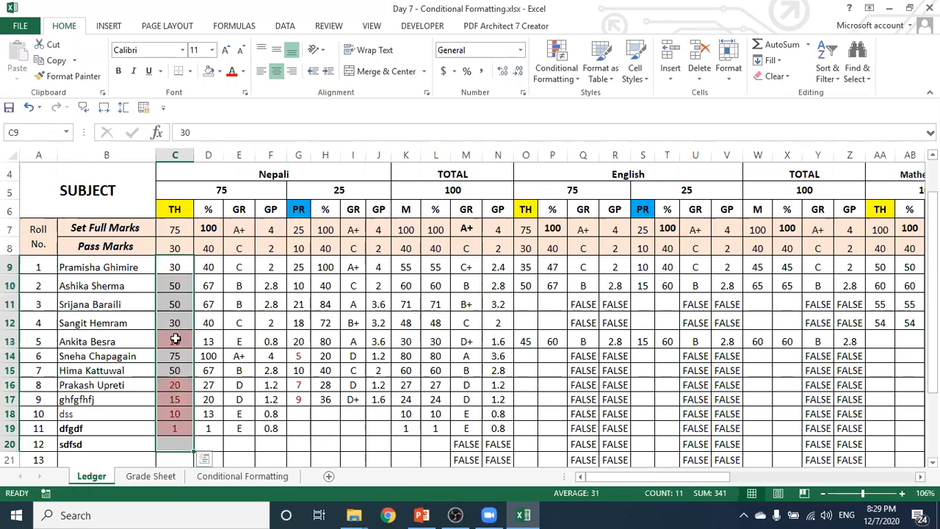
{"action": "left_click", "coordinate": [563, 69]}
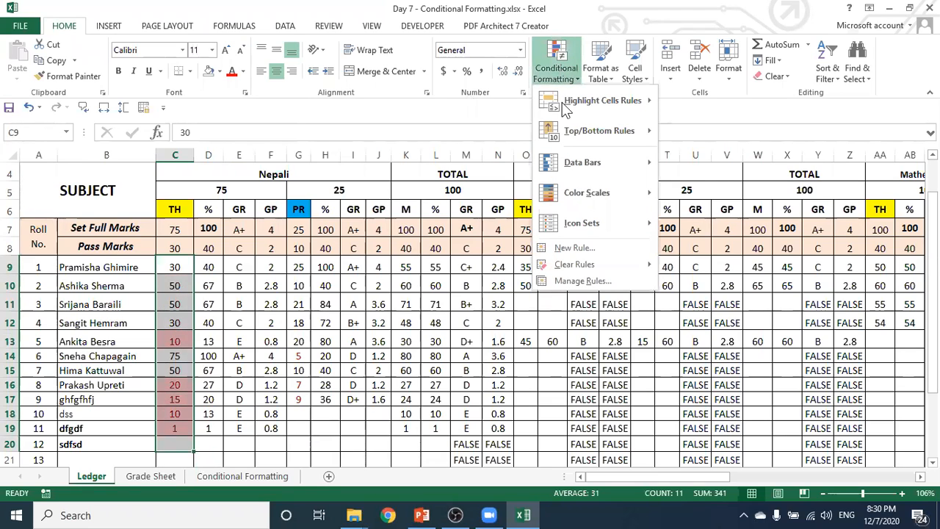
{"action": "mouse_move", "coordinate": [569, 264]}
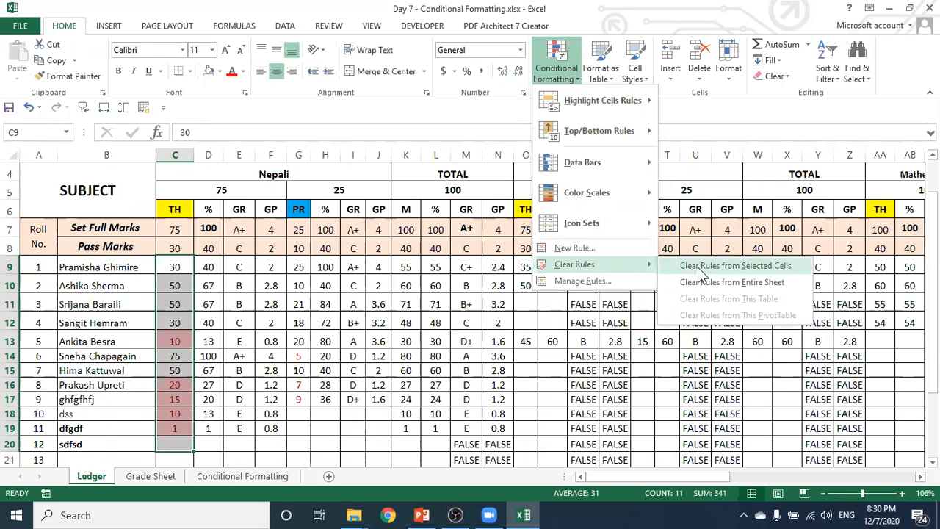
{"action": "left_click", "coordinate": [764, 266]}
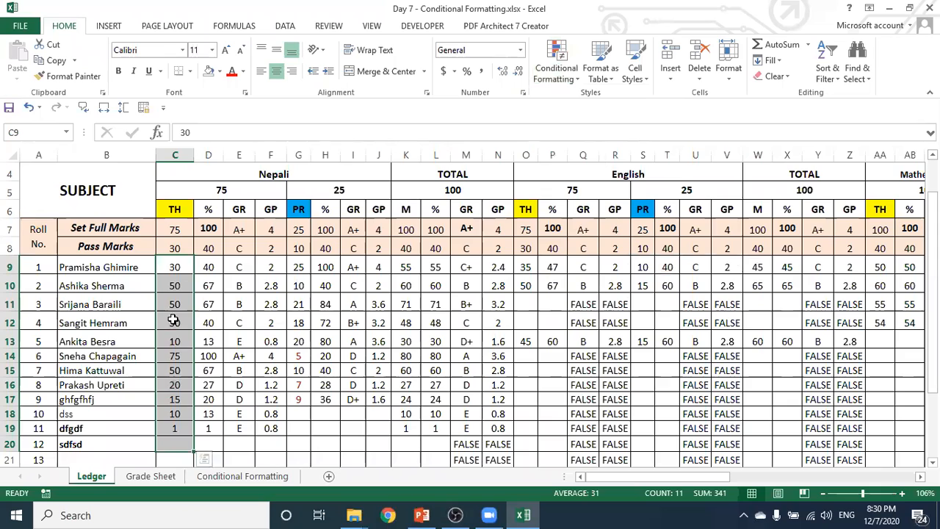
{"action": "left_click", "coordinate": [300, 387]}
{"action": "left_click", "coordinate": [300, 403]}
{"action": "left_click", "coordinate": [300, 388]}
{"action": "left_click", "coordinate": [299, 398]}
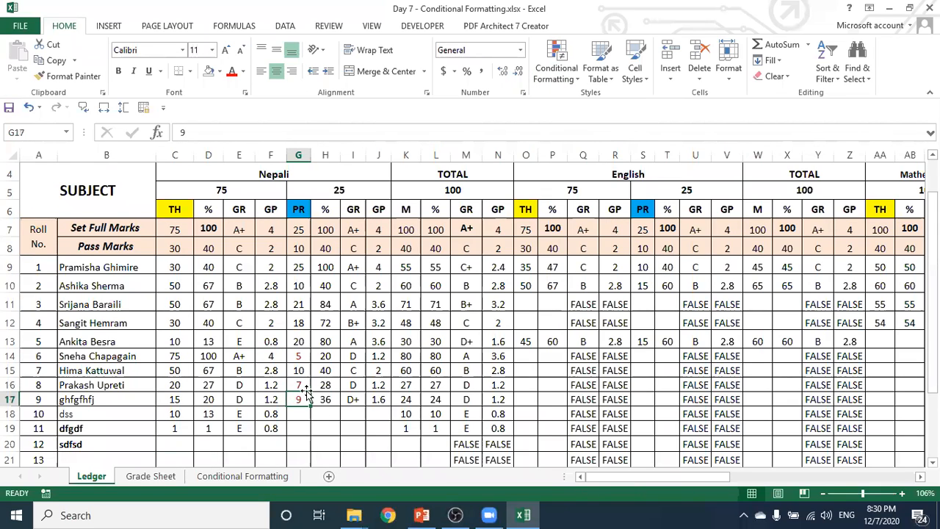
{"action": "left_click", "coordinate": [301, 387]}
{"action": "left_click", "coordinate": [301, 399]}
{"action": "left_click", "coordinate": [300, 387]}
{"action": "left_click", "coordinate": [300, 399]}
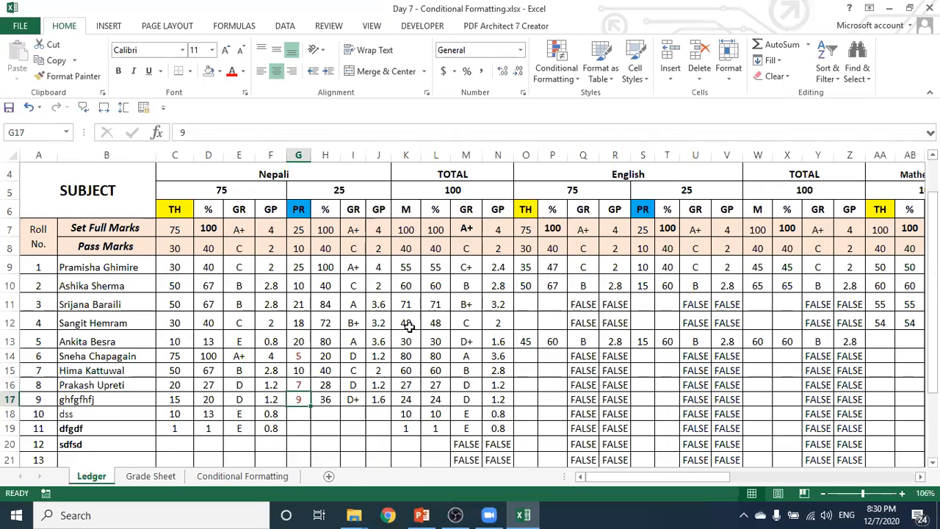
- Clear the conditional formatting rules from the entire Ledger sheet
{"action": "left_click", "coordinate": [304, 380]}
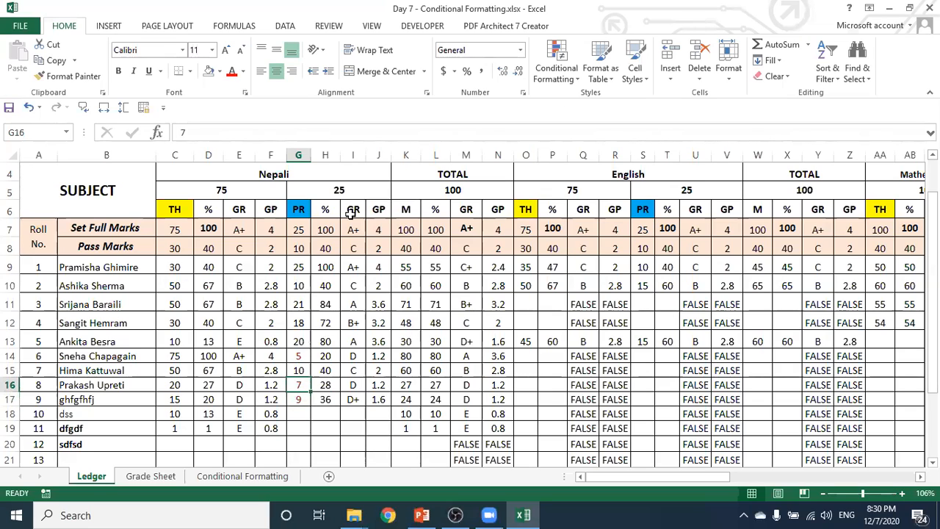
{"action": "left_click", "coordinate": [556, 71]}
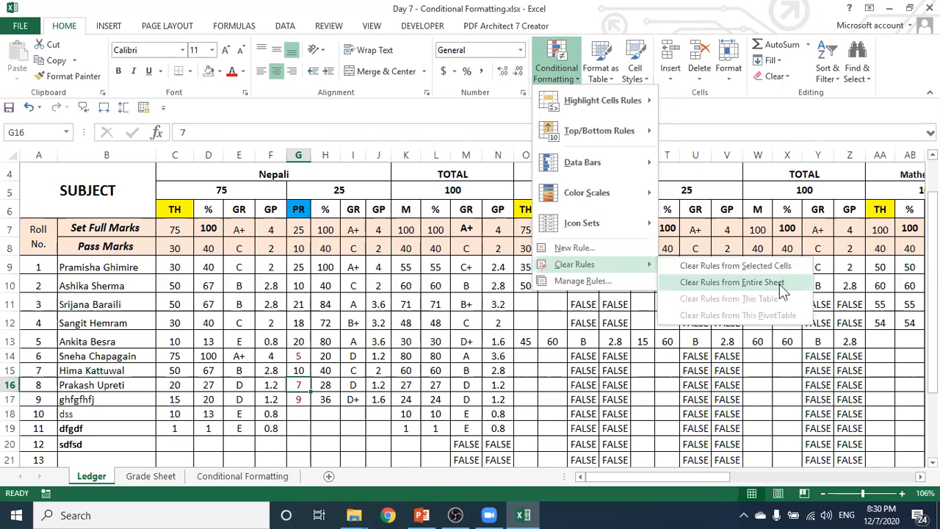
{"action": "left_click", "coordinate": [744, 281]}
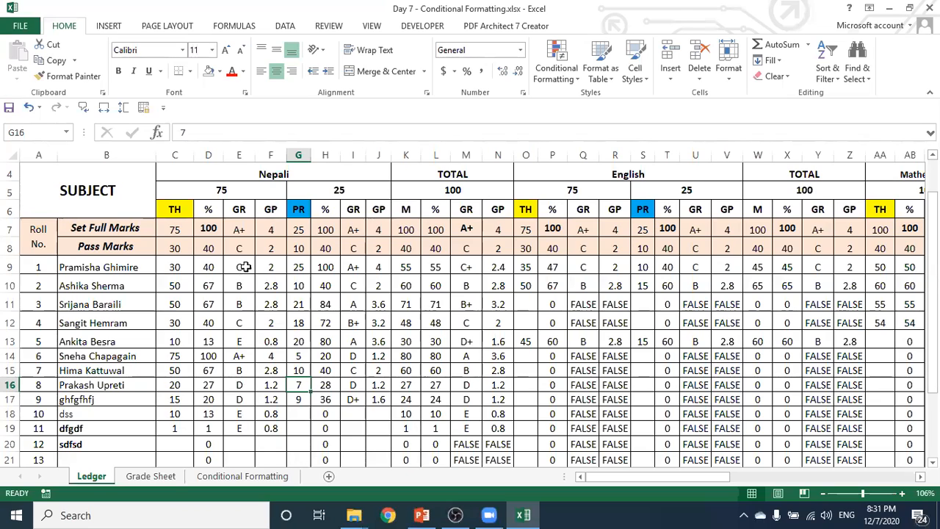
- Highlight Nepali theory grades in E9:E19 that contain the text D with Light Red Fill with Dark Red Text
{"action": "left_click_drag", "start_coordinate": [245, 264], "coordinate": [244, 430]}
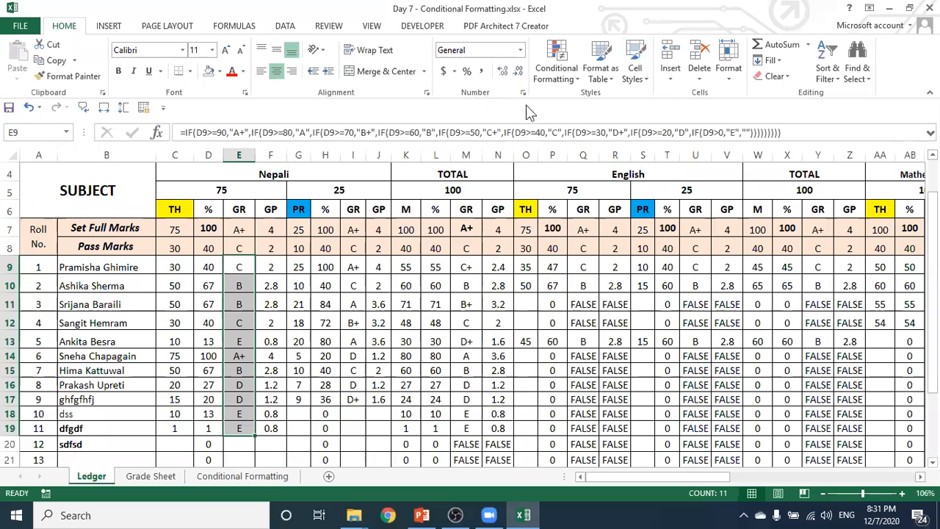
{"action": "left_click", "coordinate": [553, 66]}
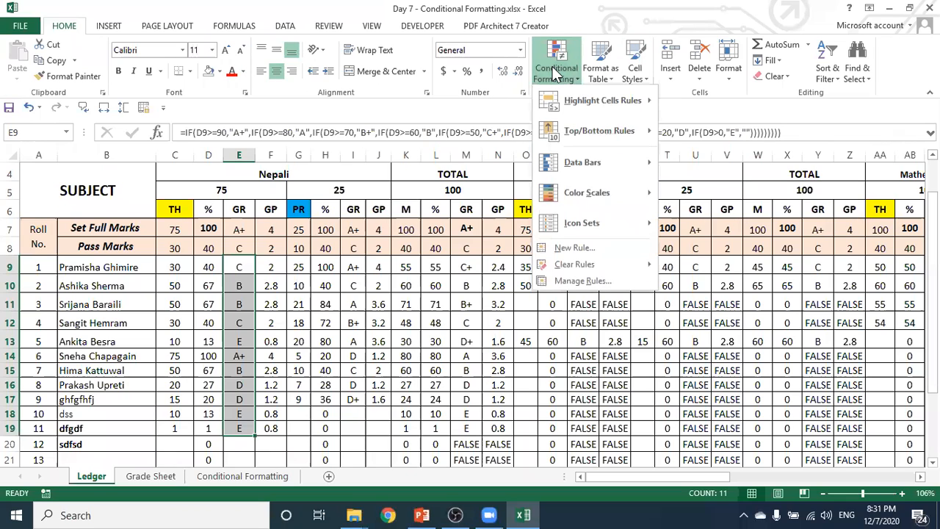
{"action": "mouse_move", "coordinate": [555, 107]}
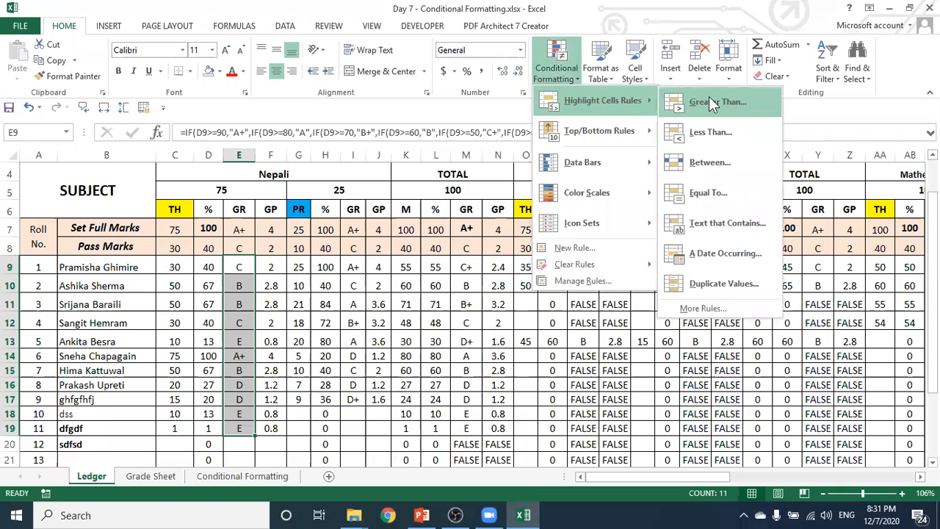
{"action": "left_click", "coordinate": [734, 220]}
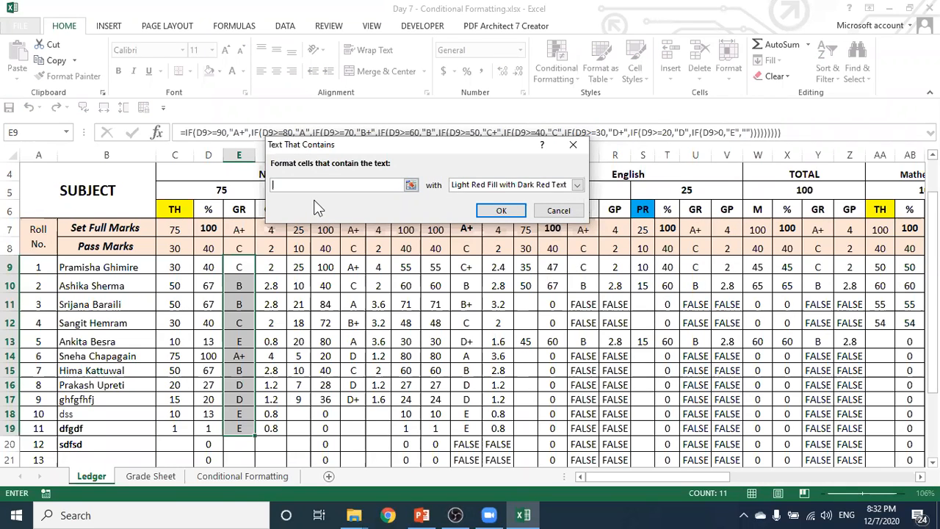
{"action": "type", "text": "D"}
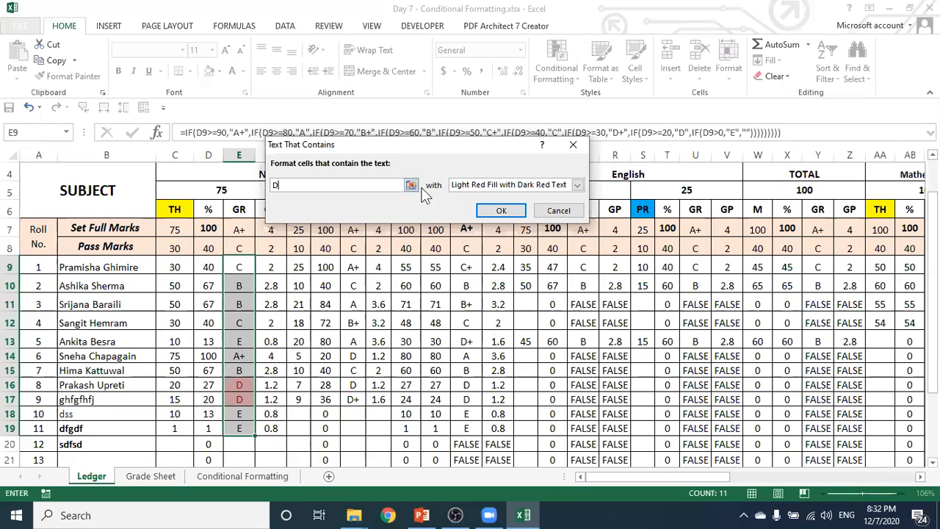
{"action": "left_click", "coordinate": [506, 209]}
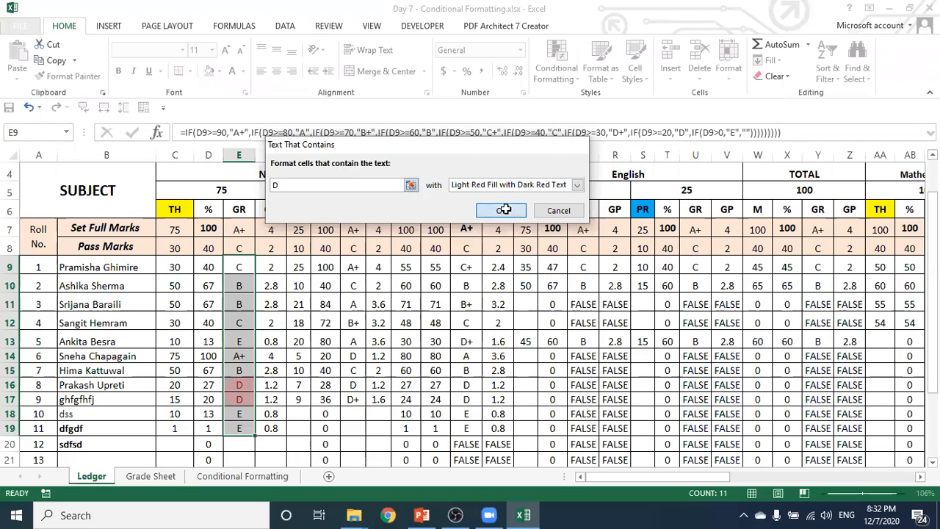
{"action": "left_click", "coordinate": [357, 340]}
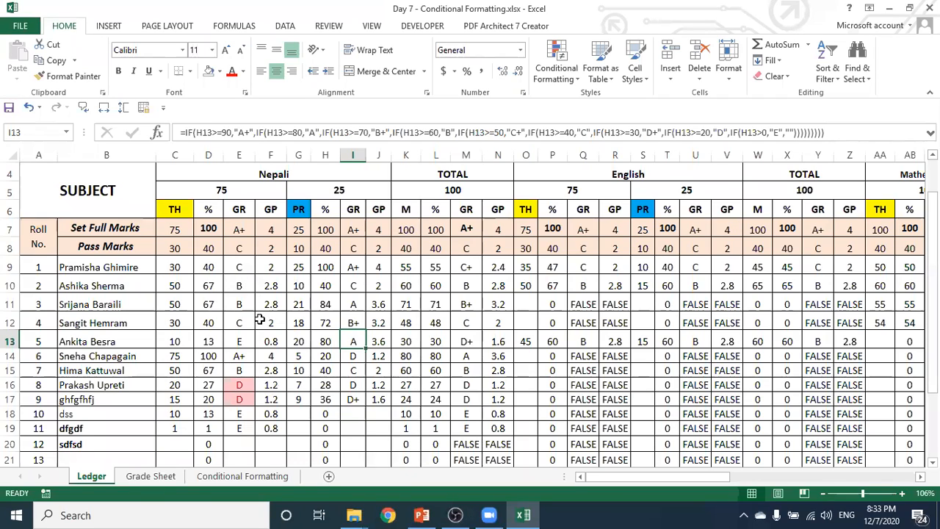
- Highlight Nepali practical grades in I9:I17 that contain the text D with Light Red Fill with Dark Red Text
{"action": "left_click_drag", "start_coordinate": [356, 270], "coordinate": [353, 401]}
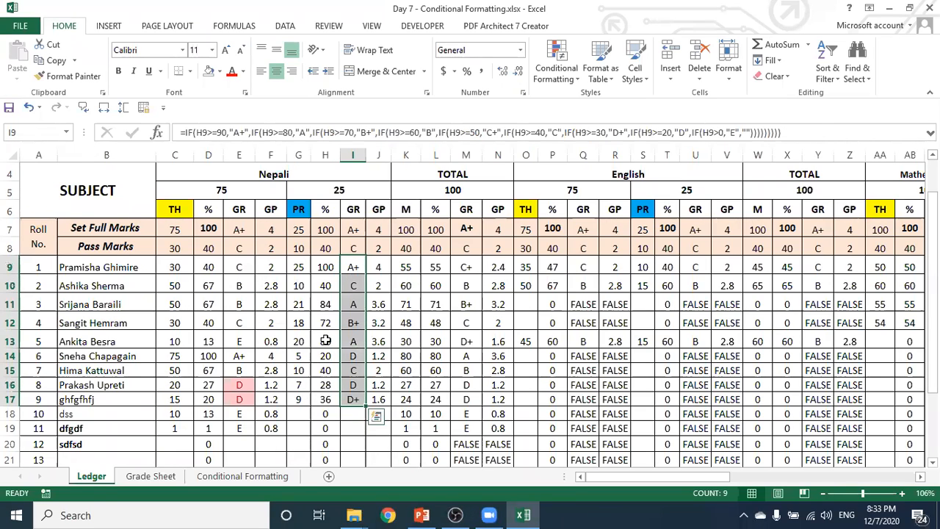
{"action": "left_click", "coordinate": [556, 70]}
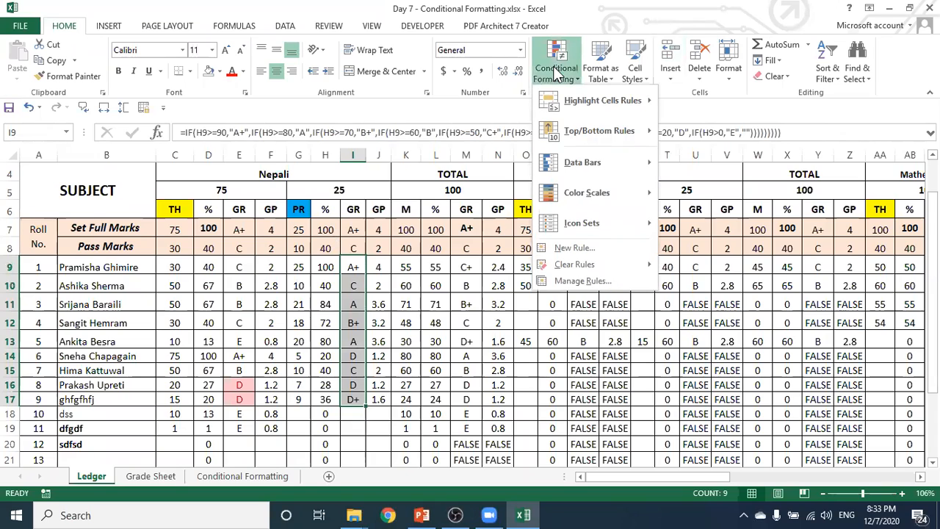
{"action": "mouse_move", "coordinate": [626, 98]}
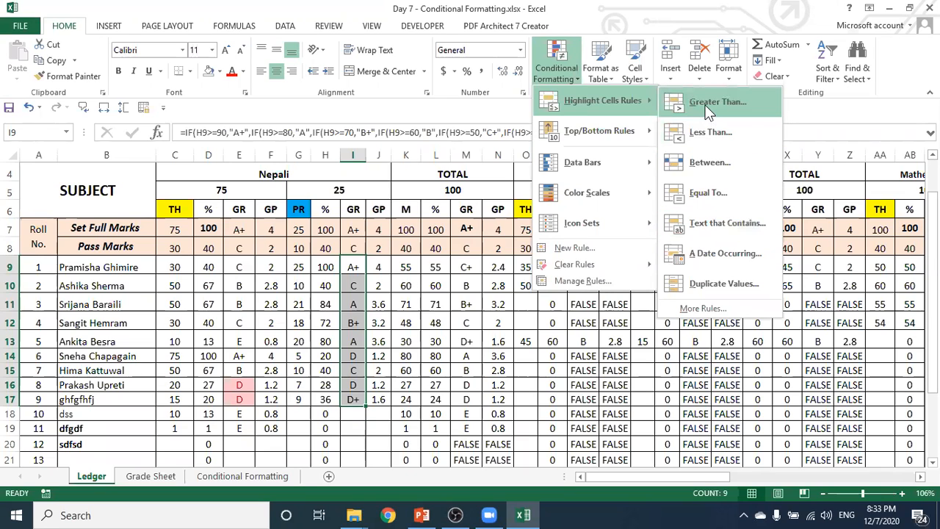
{"action": "left_click", "coordinate": [725, 222]}
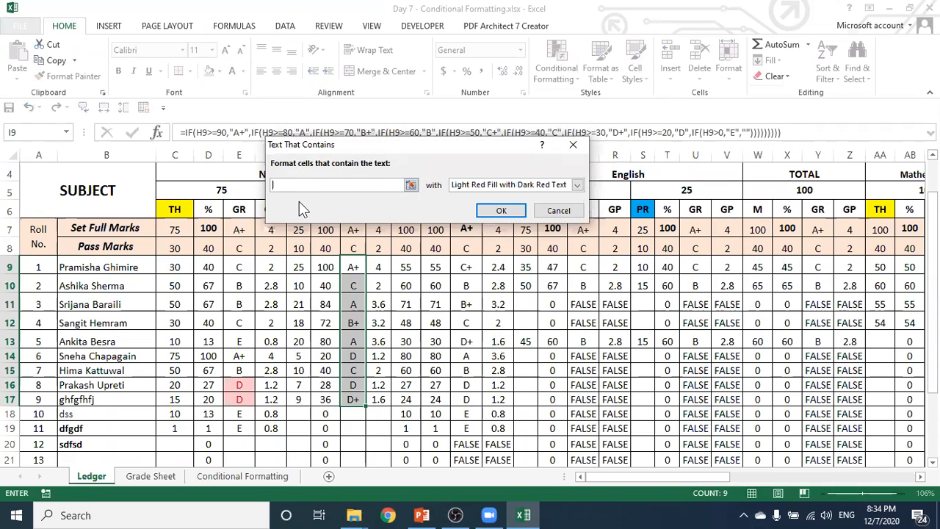
{"action": "type", "text": "D"}
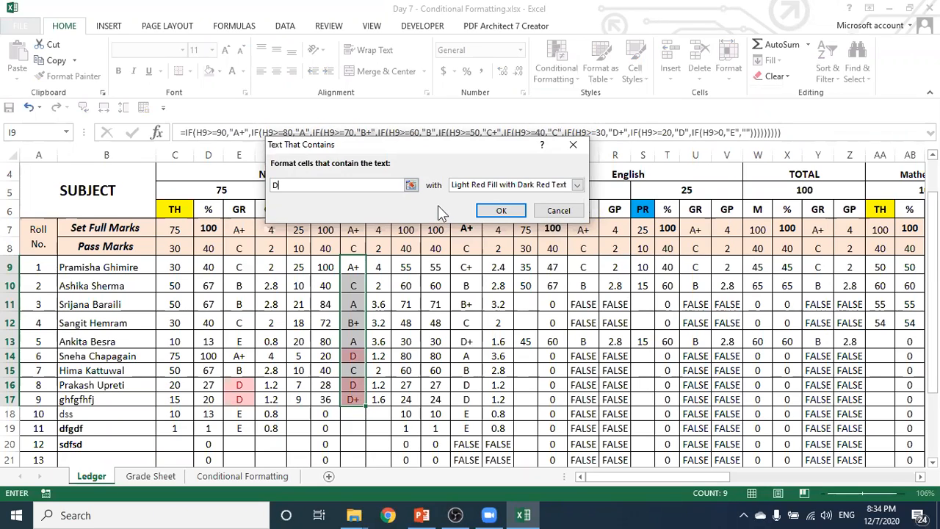
{"action": "left_click", "coordinate": [502, 211]}
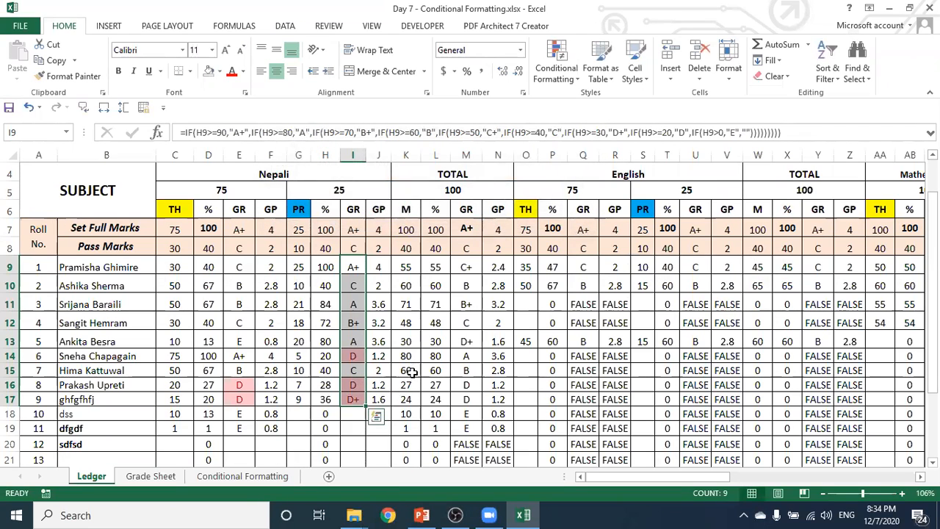
- Enter the Nepali theory marks 10, 15 and 10 in C19:C21 for roll numbers 11 to 13
{"action": "scroll", "coordinate": [191, 253], "scroll_direction": "down", "scroll_amount": 2}
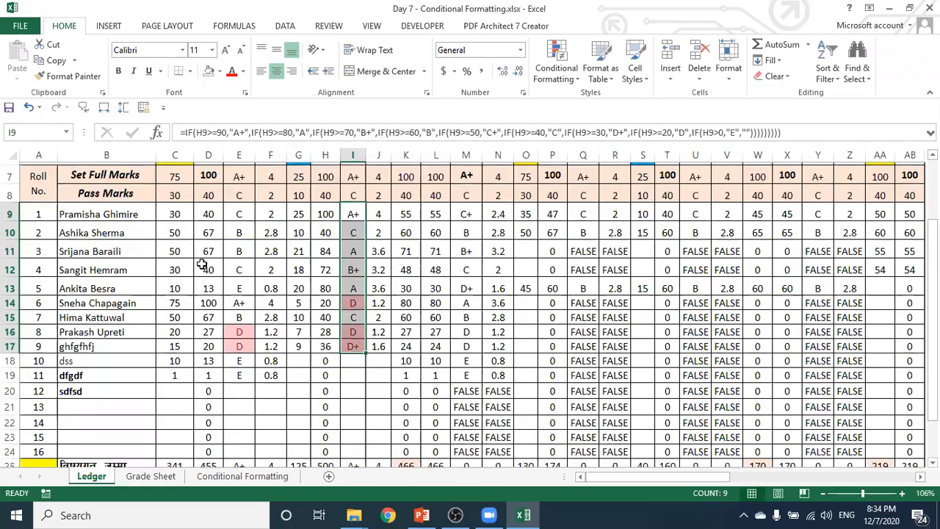
{"action": "left_click", "coordinate": [180, 317]}
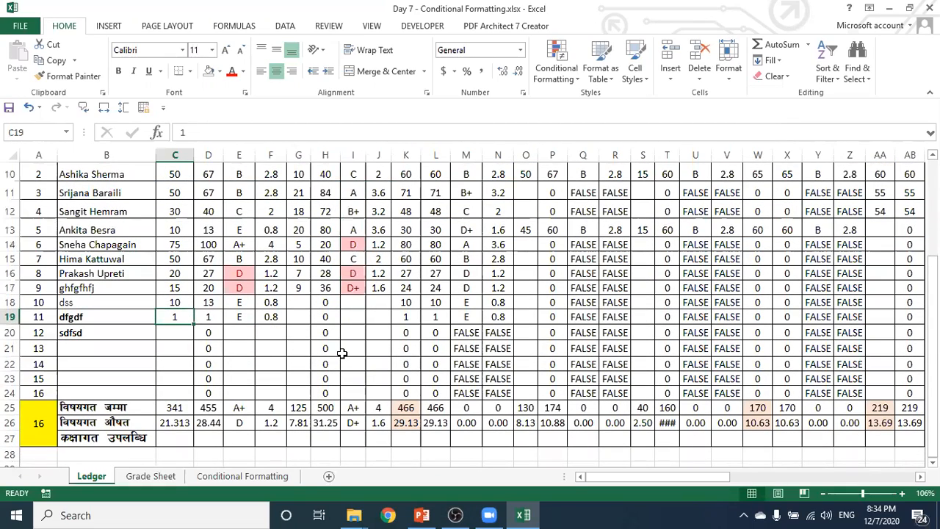
{"action": "type", "text": "10"}
{"action": "key", "text": "Return"}
{"action": "type", "text": "15"}
{"action": "key", "text": "Return"}
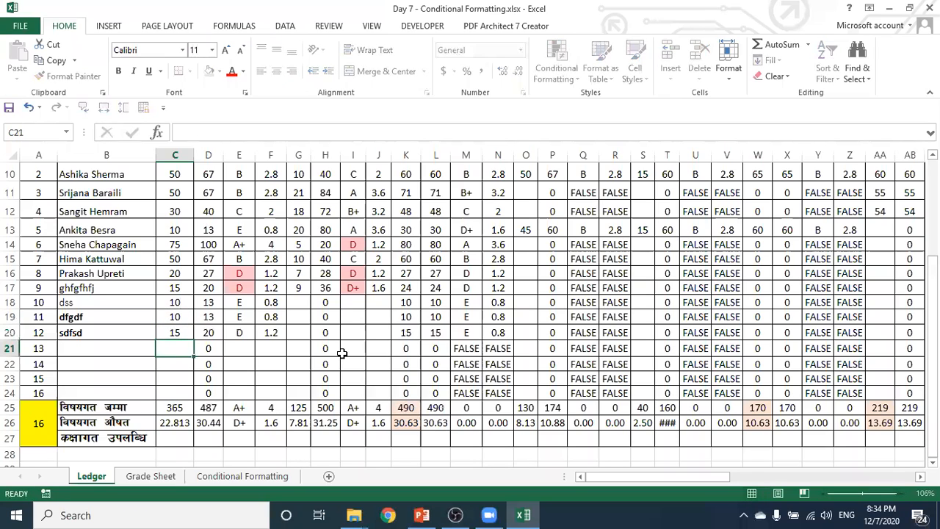
{"action": "type", "text": "10"}
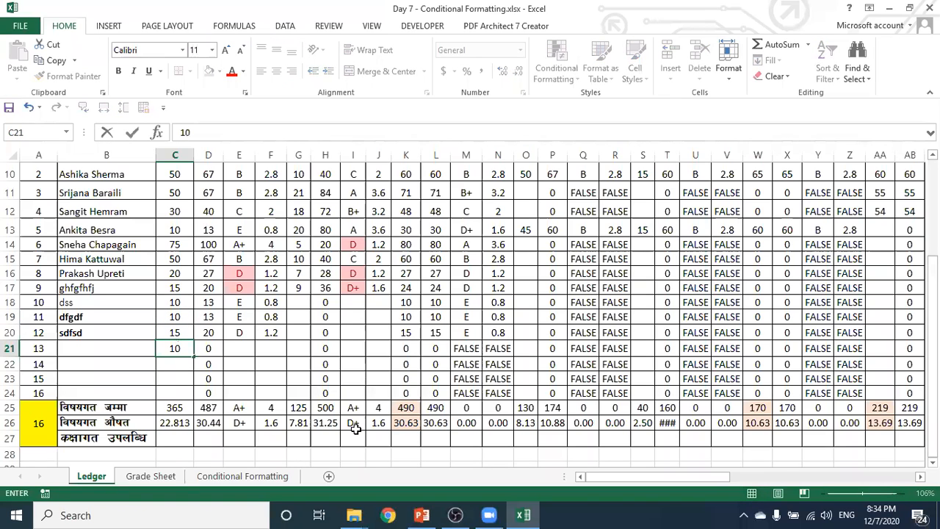
{"action": "left_click", "coordinate": [174, 377]}
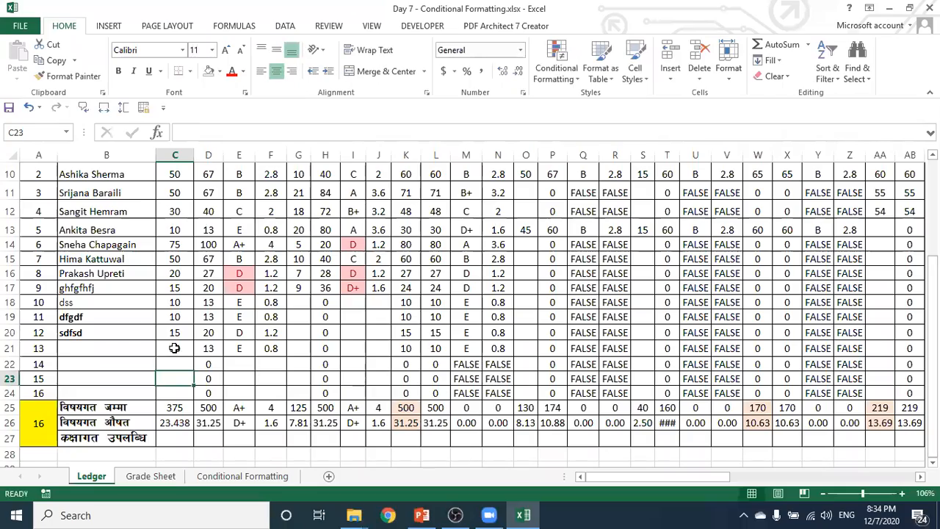
- Select the Nepali theory marks in C9:C21 and preview the Duplicate Values highlighting rule and its options without applying it
{"action": "scroll", "coordinate": [174, 348], "scroll_direction": "up", "scroll_amount": 3}
{"action": "left_click_drag", "start_coordinate": [180, 324], "coordinate": [182, 387]}
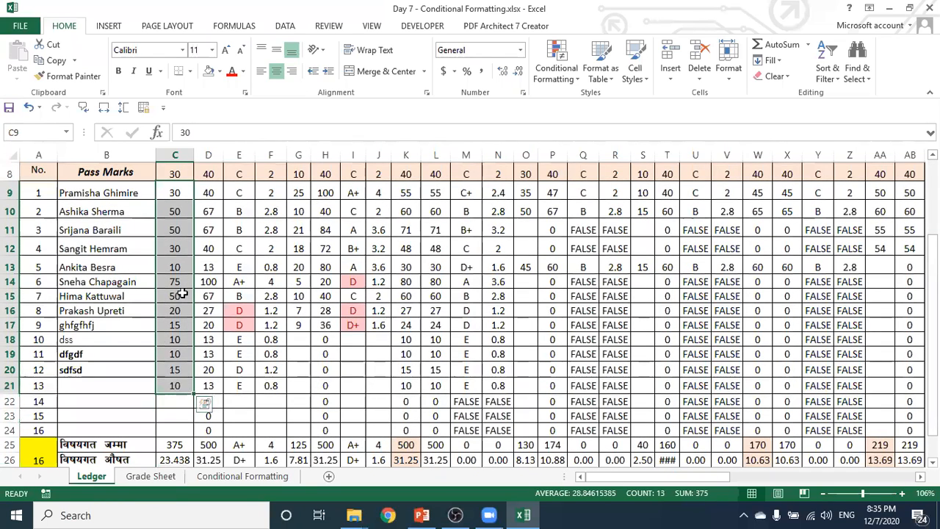
{"action": "left_click", "coordinate": [565, 77]}
{"action": "mouse_move", "coordinate": [591, 102]}
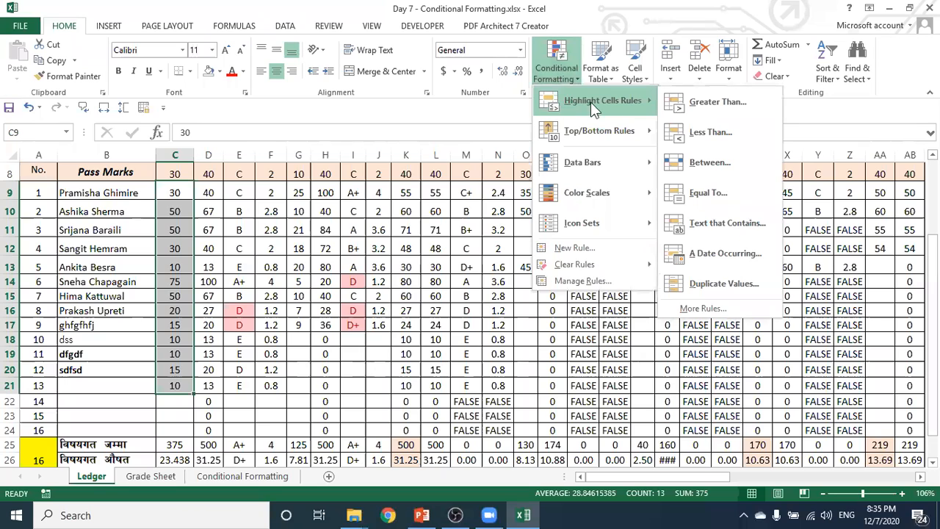
{"action": "left_click", "coordinate": [718, 283]}
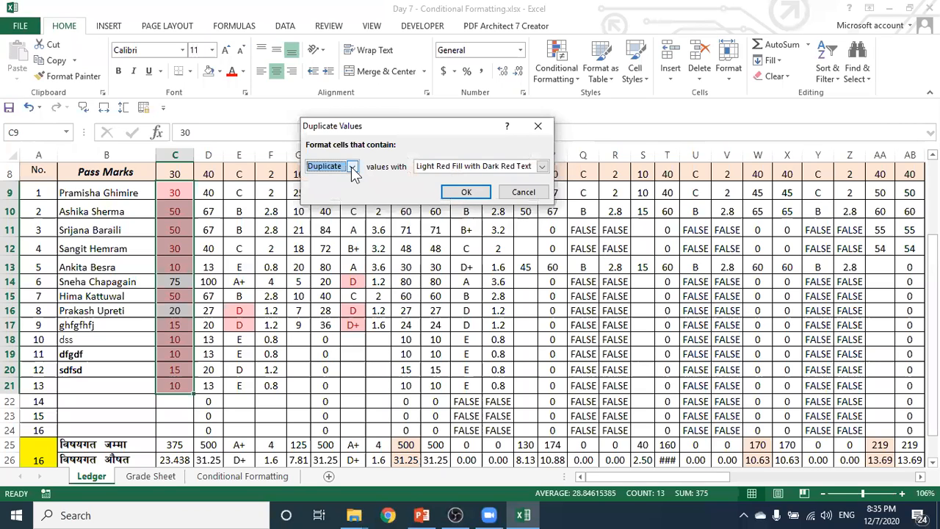
{"action": "left_click", "coordinate": [353, 168]}
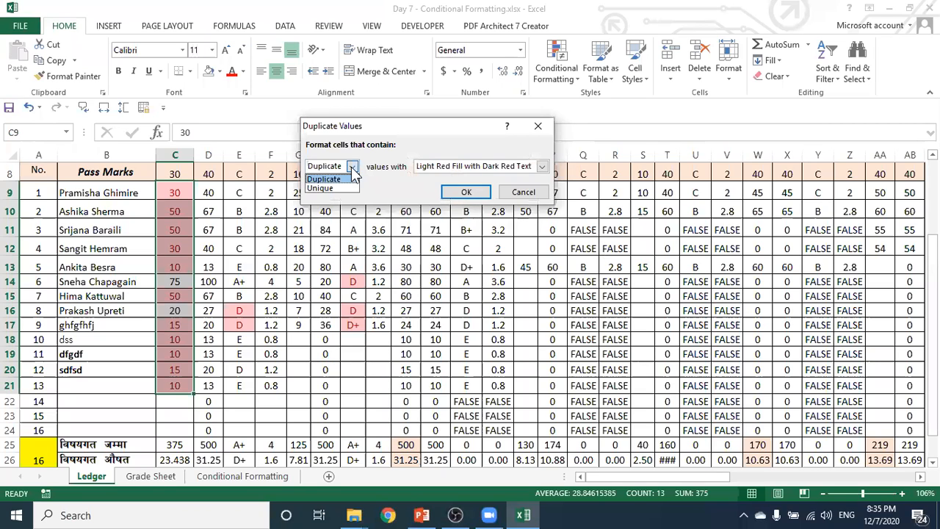
{"action": "left_click", "coordinate": [537, 129]}
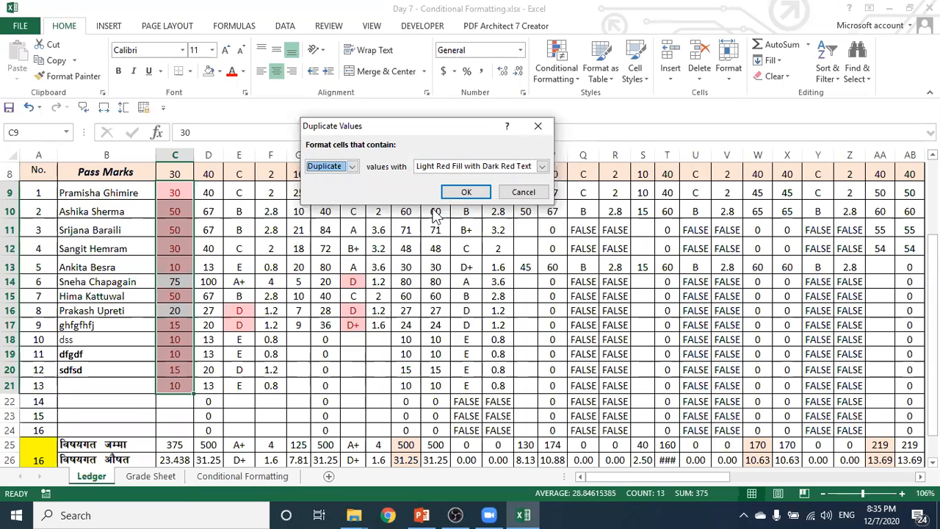
{"action": "left_click", "coordinate": [522, 192]}
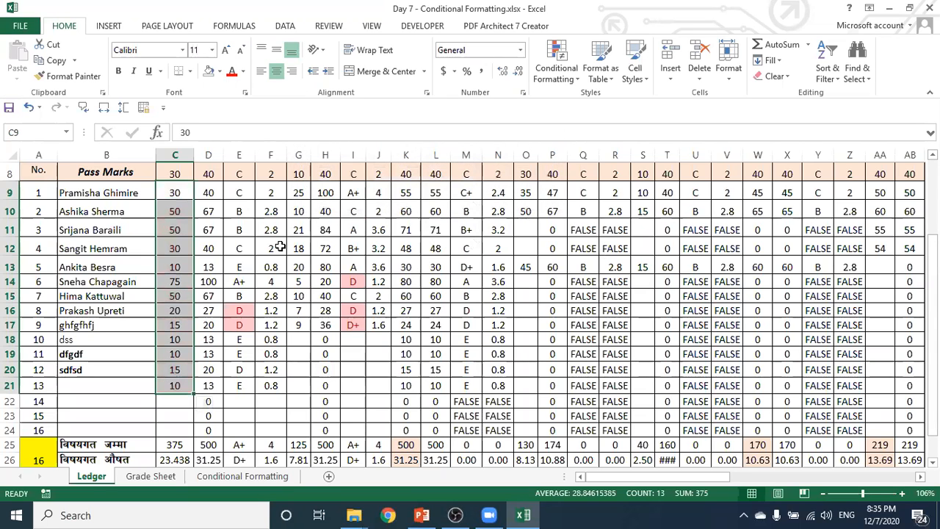
- Highlight Nepali theory marks in C9:C21 that are equal to 10 with Light Red Fill with Dark Red Text
{"action": "scroll", "coordinate": [279, 246], "scroll_direction": "up", "scroll_amount": 3}
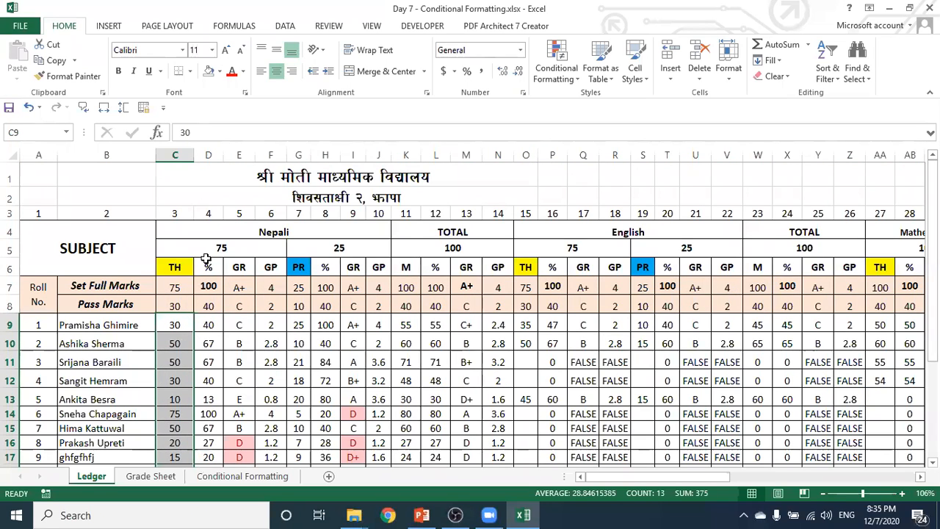
{"action": "left_click", "coordinate": [552, 73]}
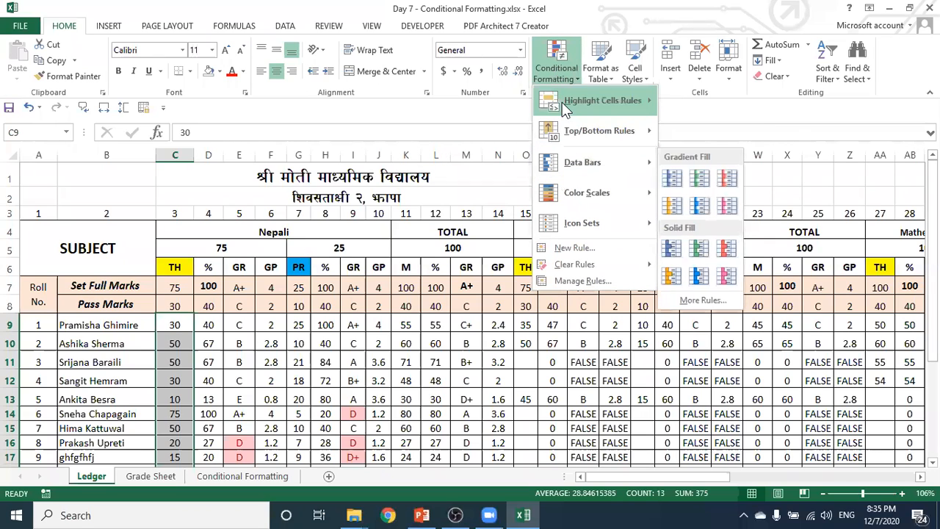
{"action": "mouse_move", "coordinate": [562, 103]}
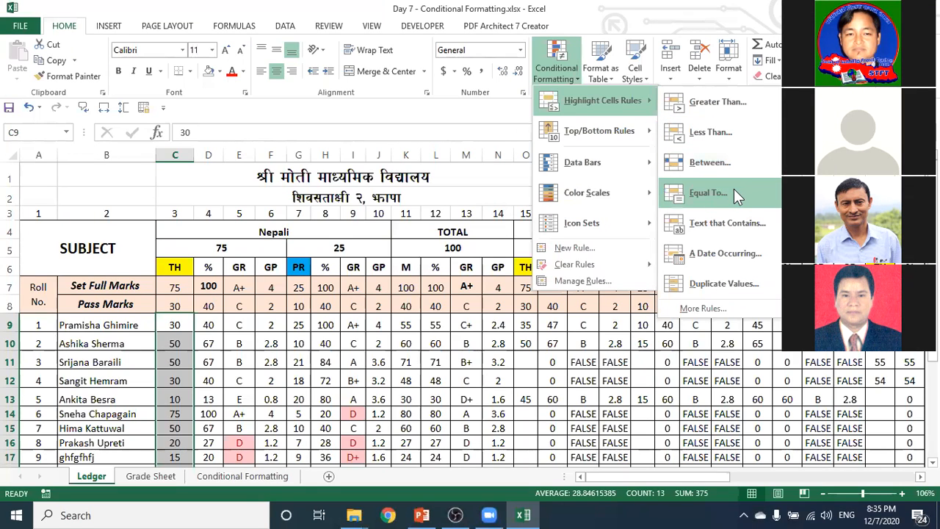
{"action": "left_click", "coordinate": [734, 189]}
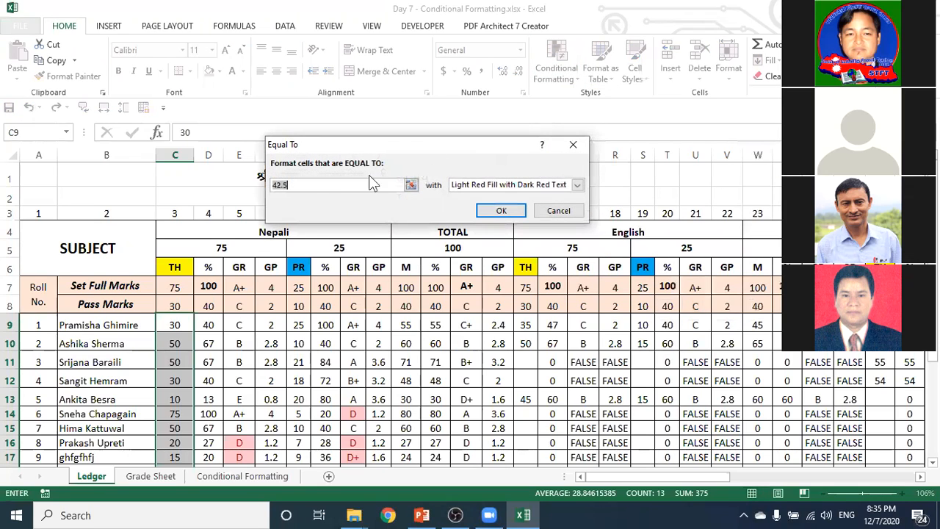
{"action": "type", "text": "10"}
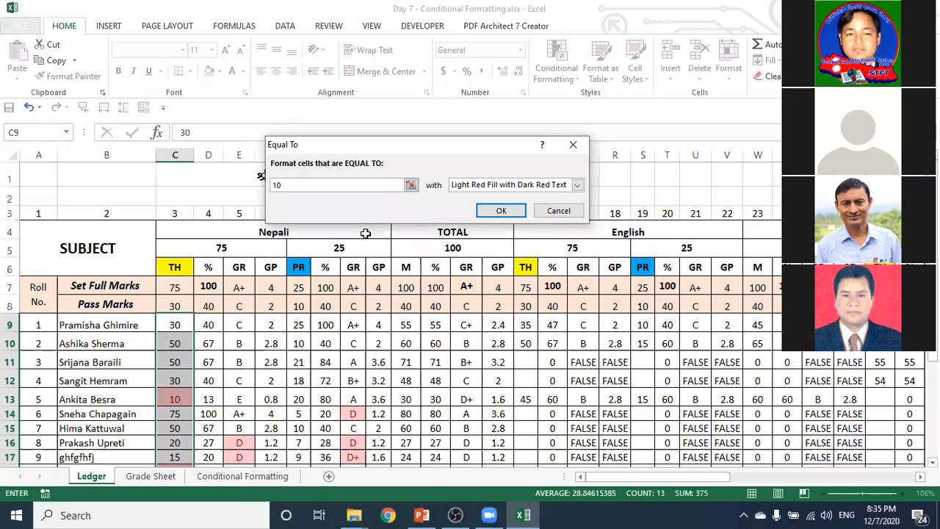
{"action": "left_click", "coordinate": [498, 212]}
{"action": "scroll", "coordinate": [468, 258], "scroll_direction": "down", "scroll_amount": 2}
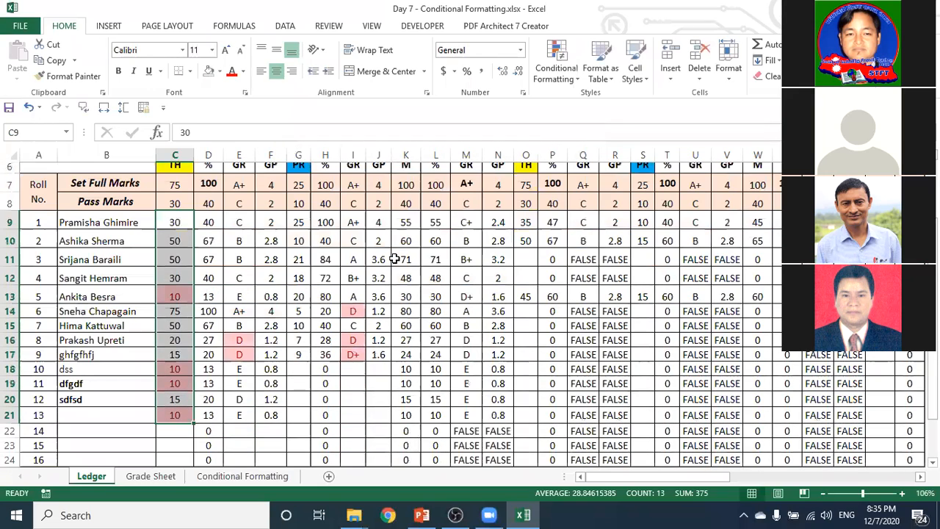
{"action": "left_click", "coordinate": [267, 422]}
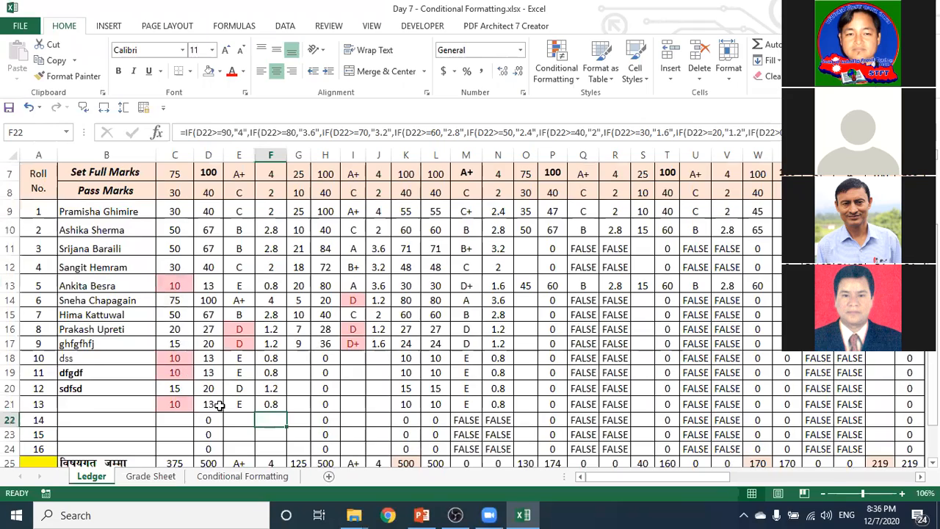
{"action": "scroll", "coordinate": [211, 434], "scroll_direction": "up", "scroll_amount": 1}
{"action": "scroll", "coordinate": [228, 386], "scroll_direction": "up", "scroll_amount": 1}
{"action": "scroll", "coordinate": [254, 331], "scroll_direction": "down", "scroll_amount": 2}
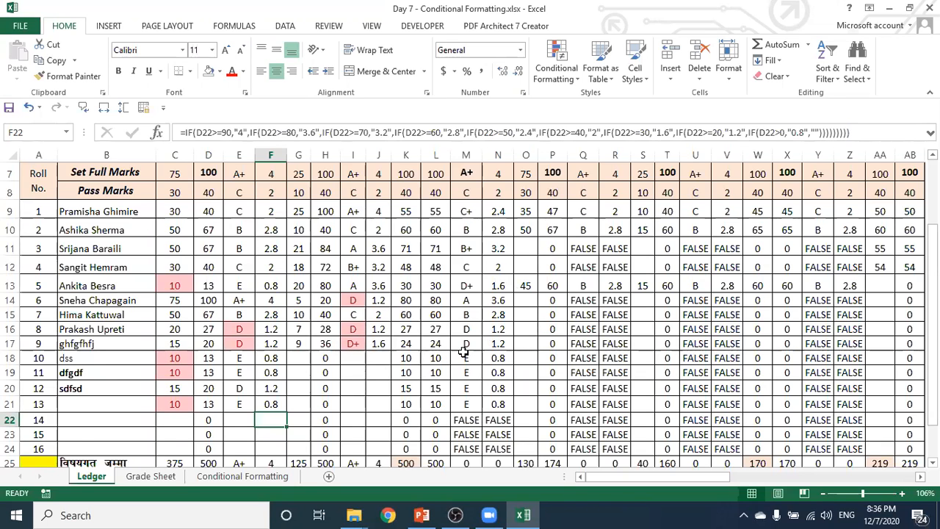
- Highlight GPA values in AU9:AU24 that are less than 1.6 with Light Red Fill with Dark Red Text
{"action": "scroll", "coordinate": [467, 352], "scroll_direction": "up", "scroll_amount": 1}
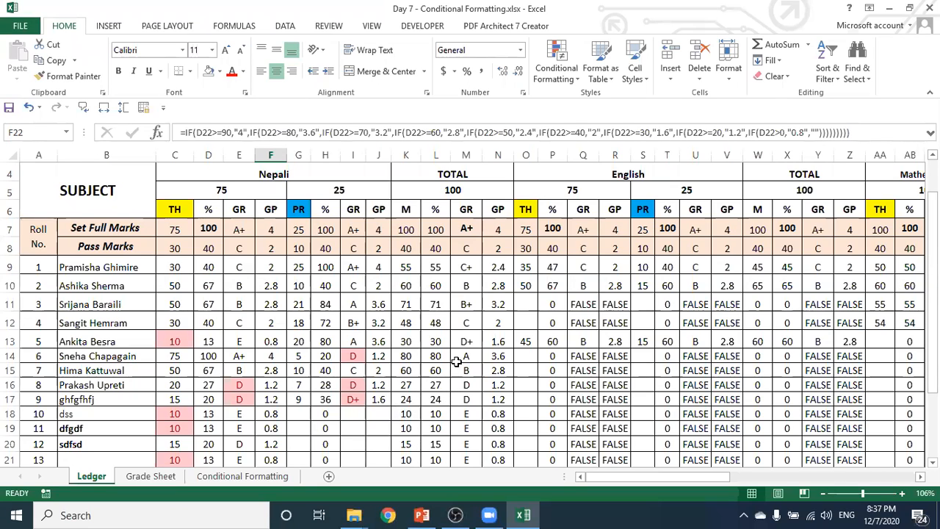
{"action": "left_click_drag", "start_coordinate": [646, 478], "coordinate": [812, 478]}
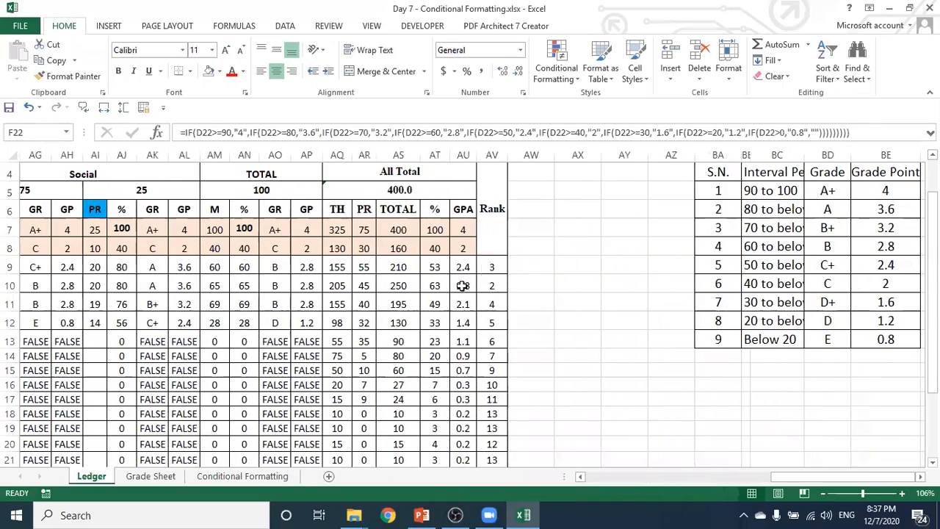
{"action": "left_click_drag", "start_coordinate": [458, 263], "coordinate": [466, 402]}
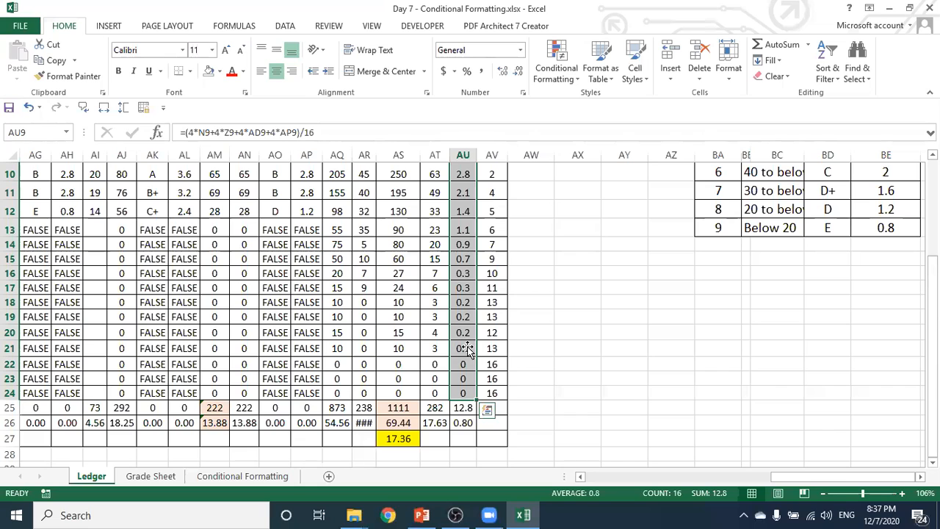
{"action": "scroll", "coordinate": [530, 368], "scroll_direction": "up", "scroll_amount": 3}
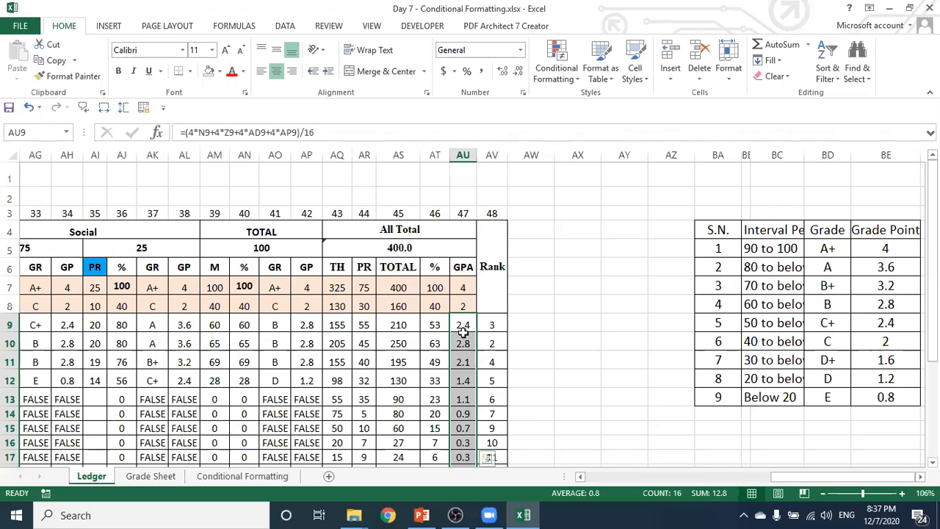
{"action": "left_click", "coordinate": [558, 70]}
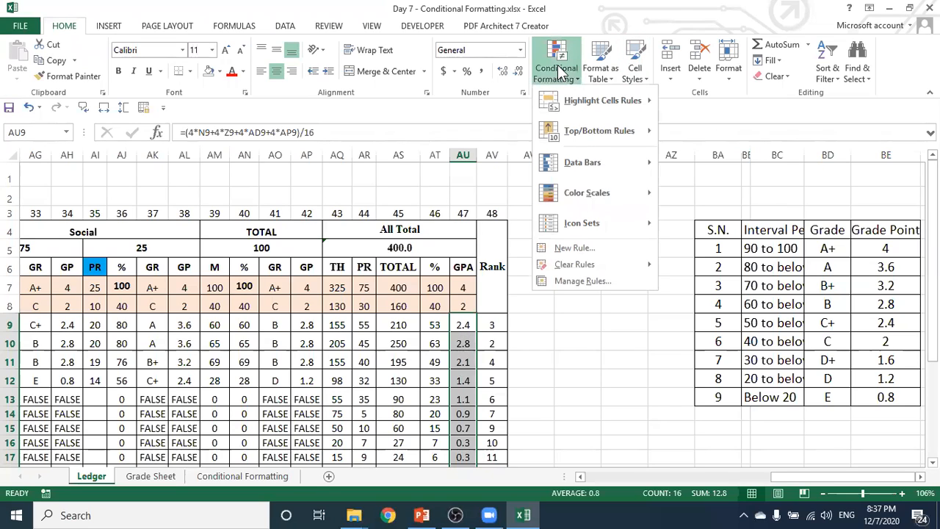
{"action": "mouse_move", "coordinate": [603, 100]}
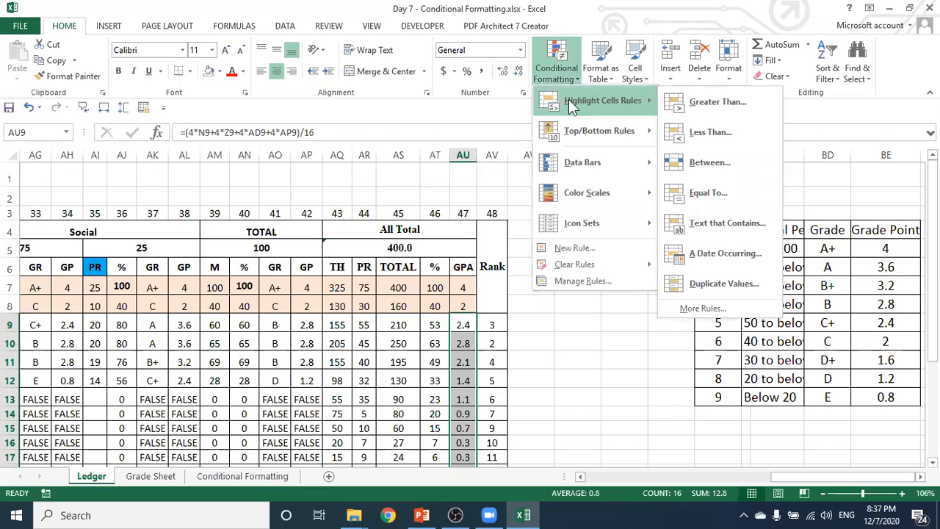
{"action": "left_click", "coordinate": [709, 132]}
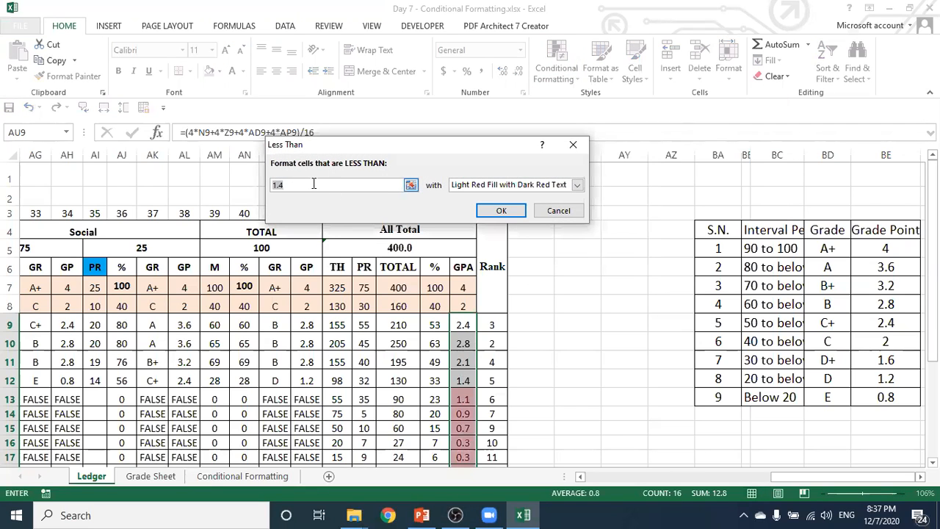
{"action": "type", "text": "1.6"}
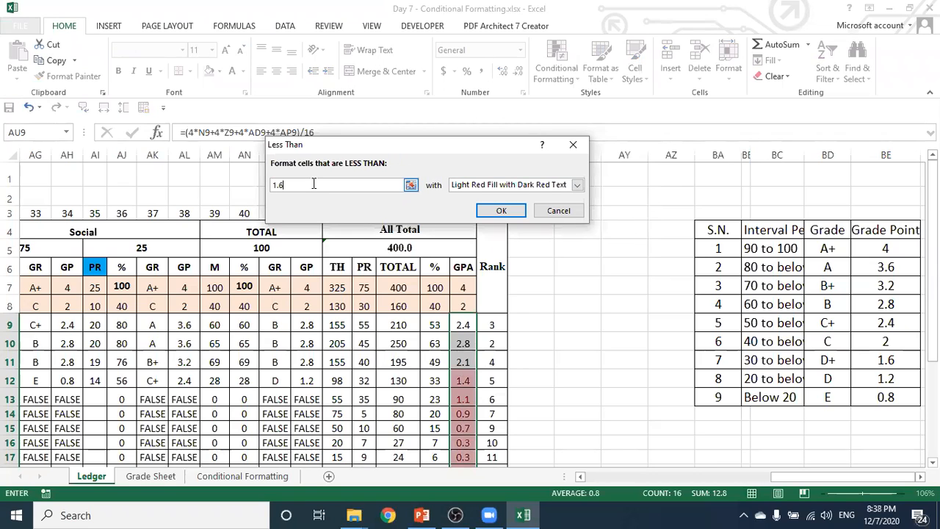
{"action": "key", "text": "Return"}
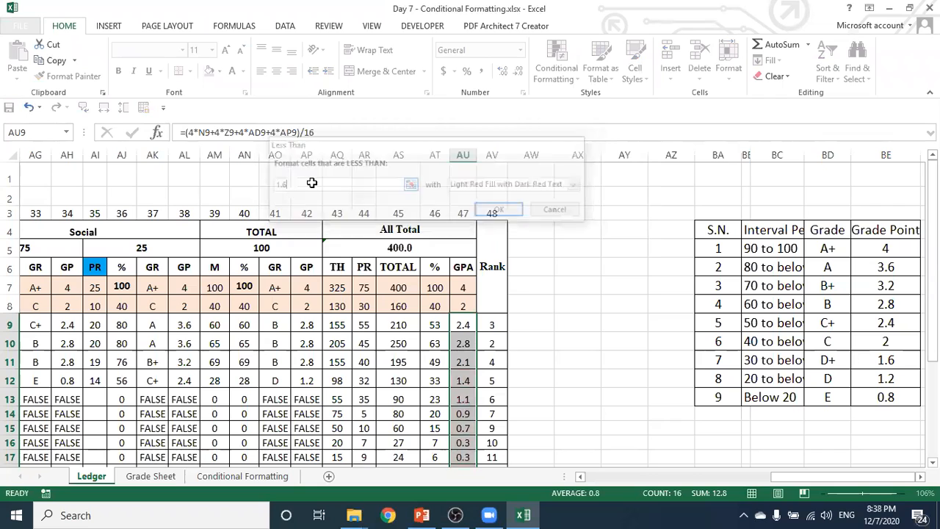
{"action": "left_click", "coordinate": [538, 311]}
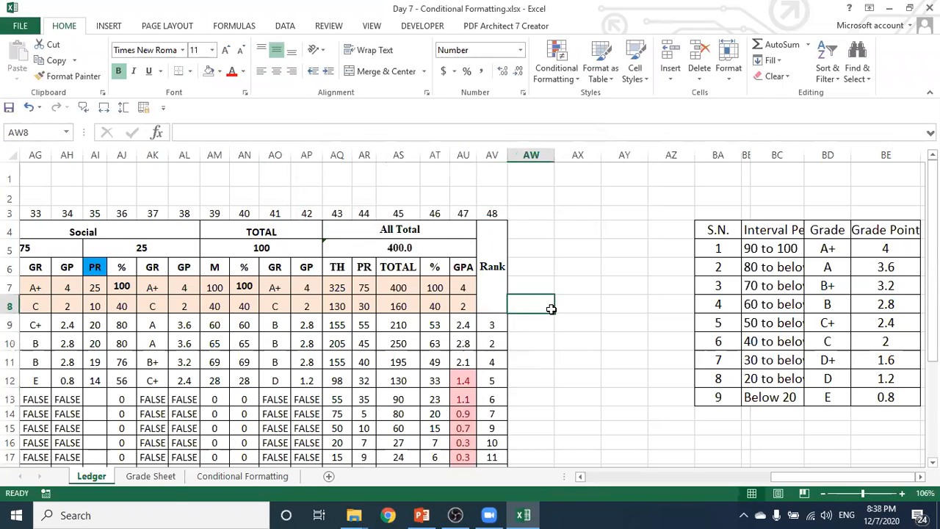
{"action": "scroll", "coordinate": [542, 287], "scroll_direction": "down", "scroll_amount": 3}
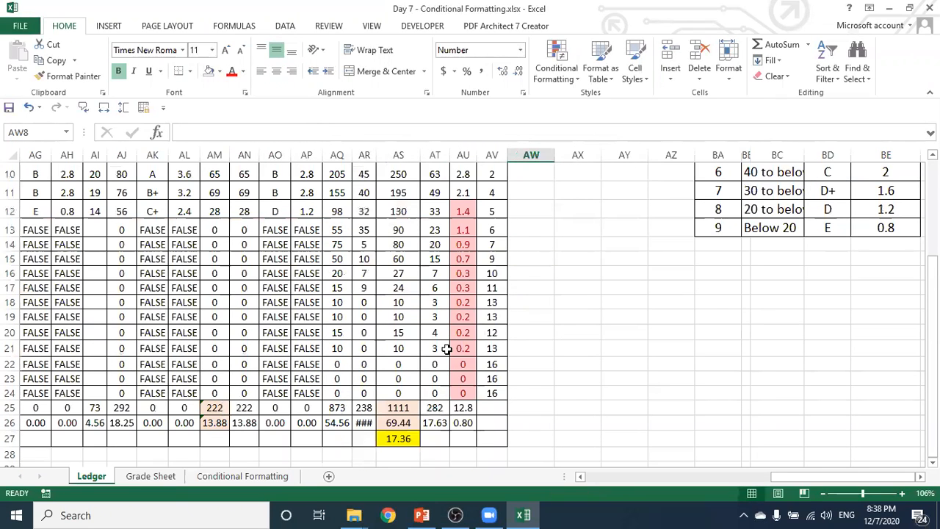
- Change roll number 9's Nepali marks to 47 for theory in C17 and 15 for practical in G17
{"action": "left_click_drag", "start_coordinate": [788, 475], "coordinate": [524, 461]}
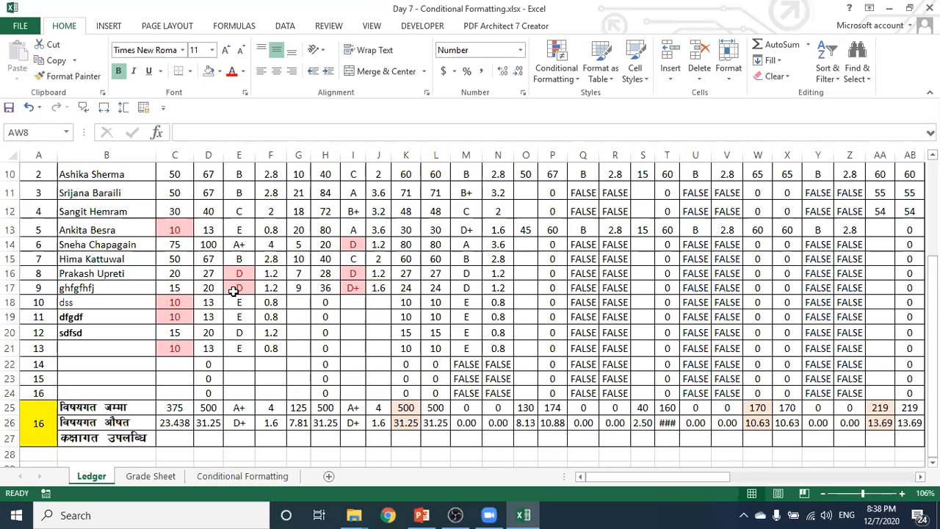
{"action": "left_click", "coordinate": [178, 289]}
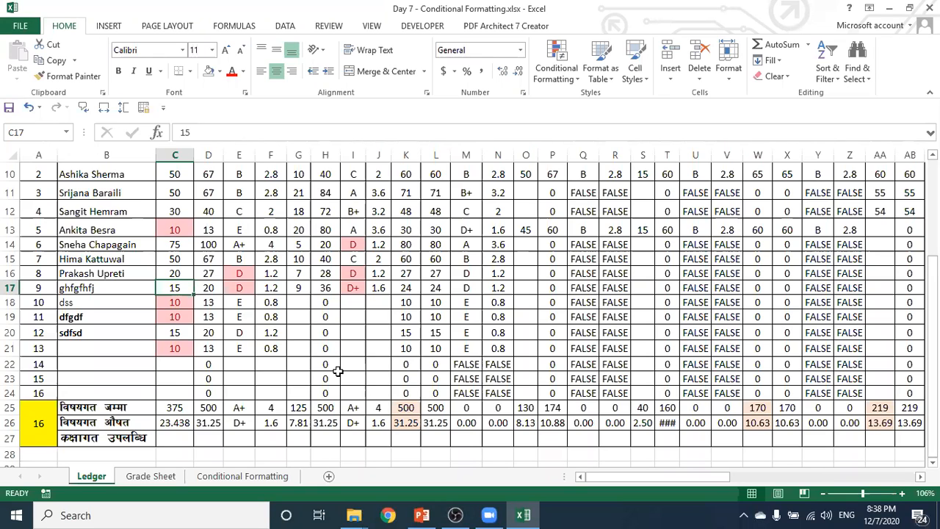
{"action": "type", "text": "47"}
{"action": "key", "text": "Tab"}
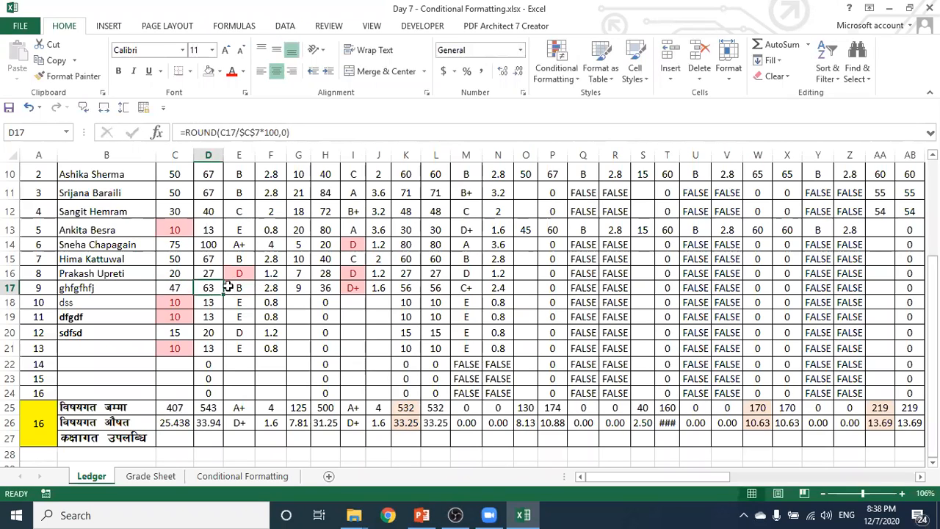
{"action": "left_click", "coordinate": [297, 289]}
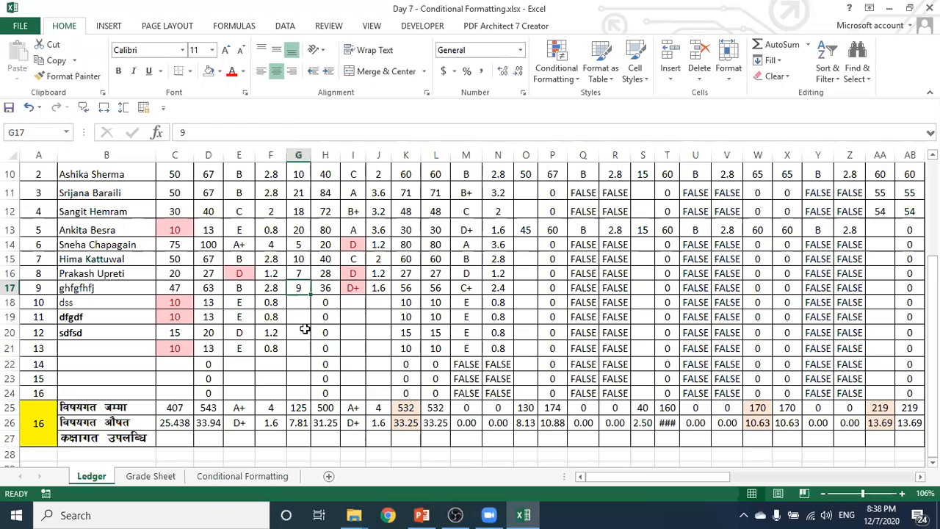
{"action": "type", "text": "15"}
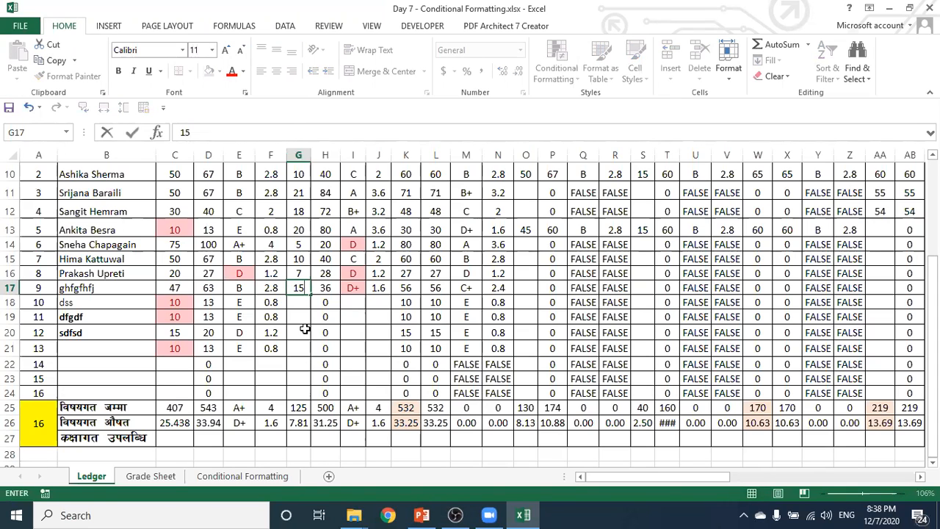
{"action": "key", "text": "Tab"}
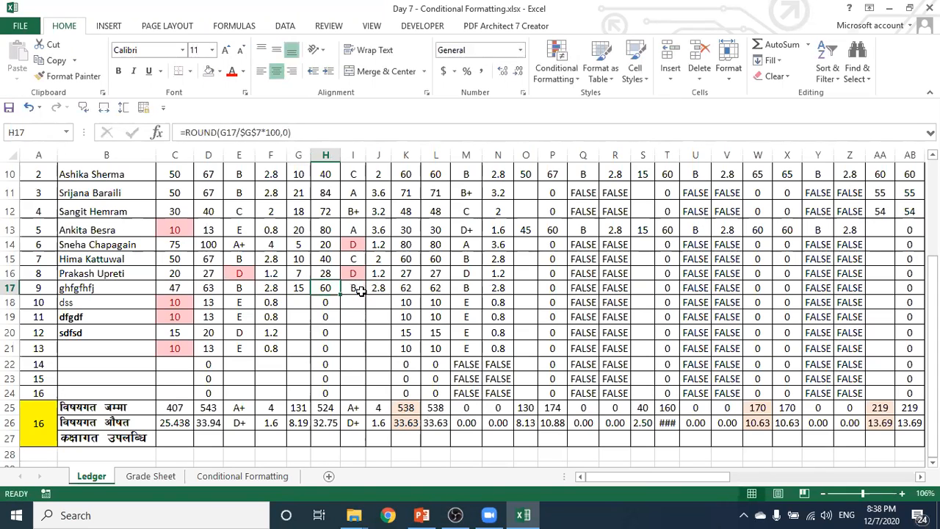
- Enter 45 as roll number 9's Mathematics theory mark in AA17
{"action": "left_click_drag", "start_coordinate": [622, 477], "coordinate": [748, 474]}
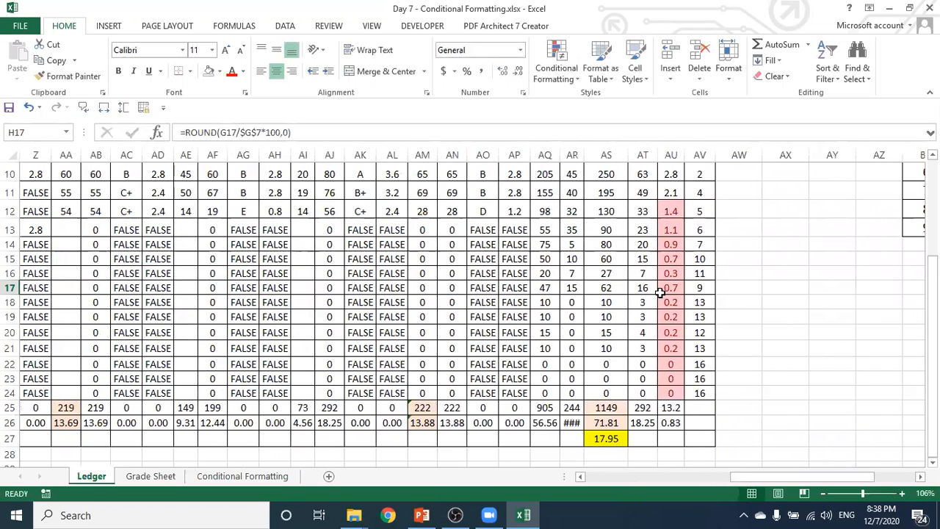
{"action": "left_click", "coordinate": [69, 287]}
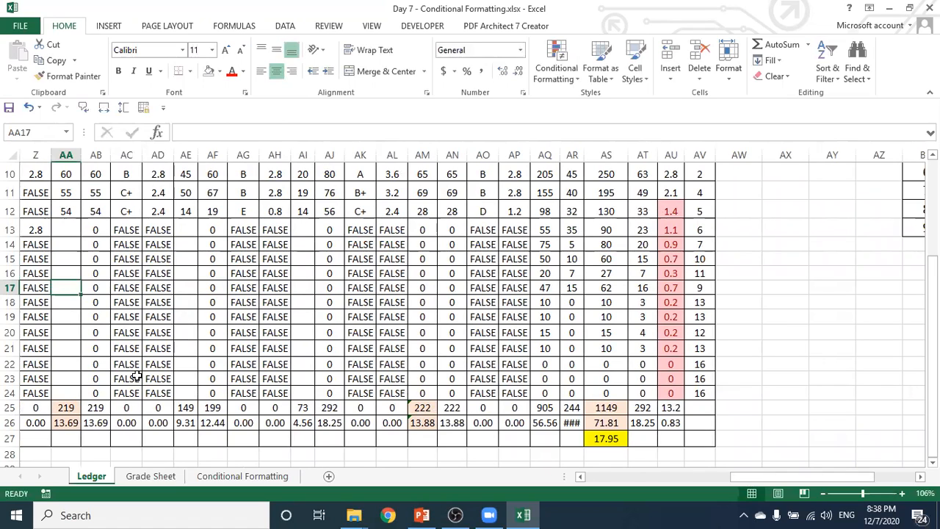
{"action": "type", "text": "45"}
{"action": "key", "text": "Tab"}
- Enter roll number 9's Social marks, 30 for theory in AE17 and 25 for practical in AI17
{"action": "key", "text": "Right"}
{"action": "key", "text": "Right"}
{"action": "key", "text": "Right"}
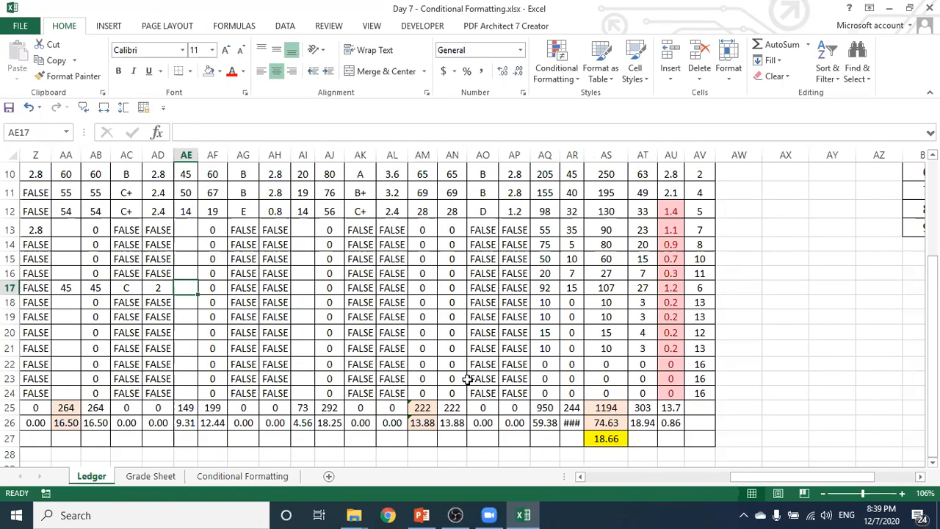
{"action": "type", "text": "30"}
{"action": "key", "text": "Tab"}
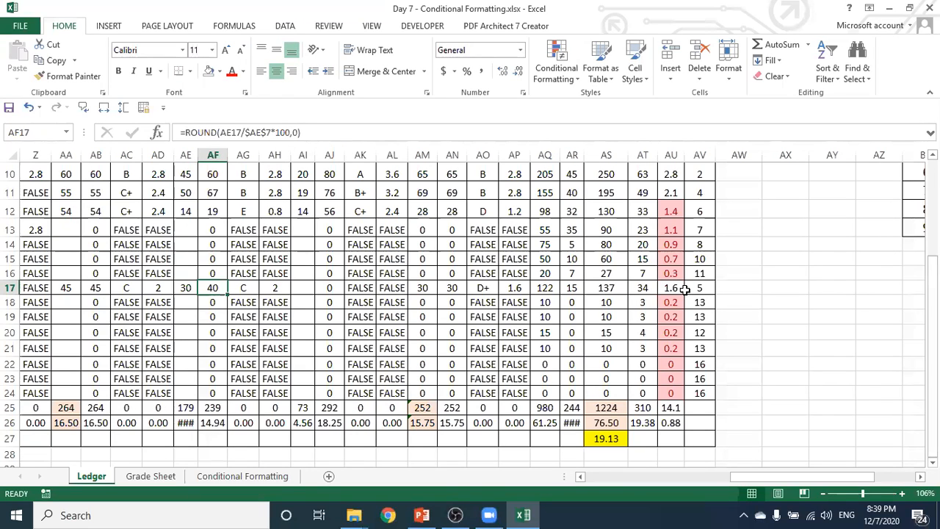
{"action": "left_click", "coordinate": [305, 288]}
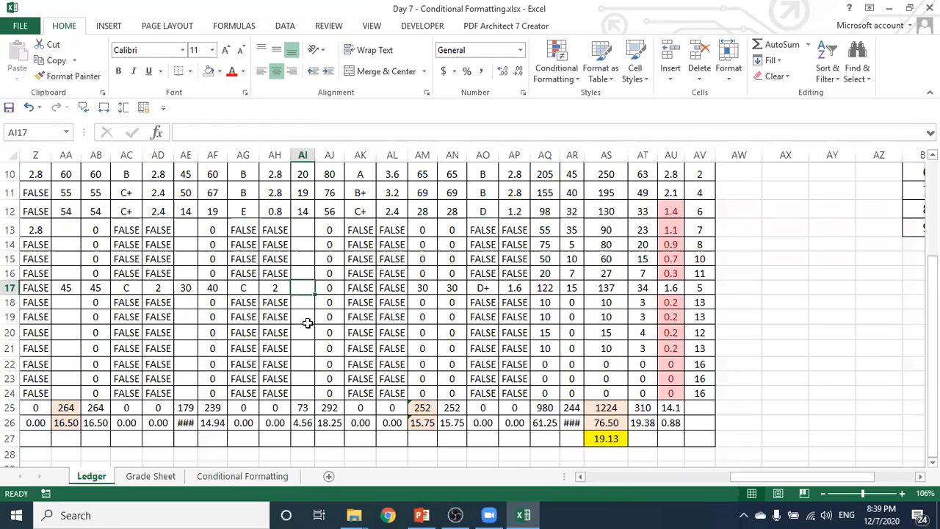
{"action": "type", "text": "25"}
{"action": "key", "text": "Tab"}
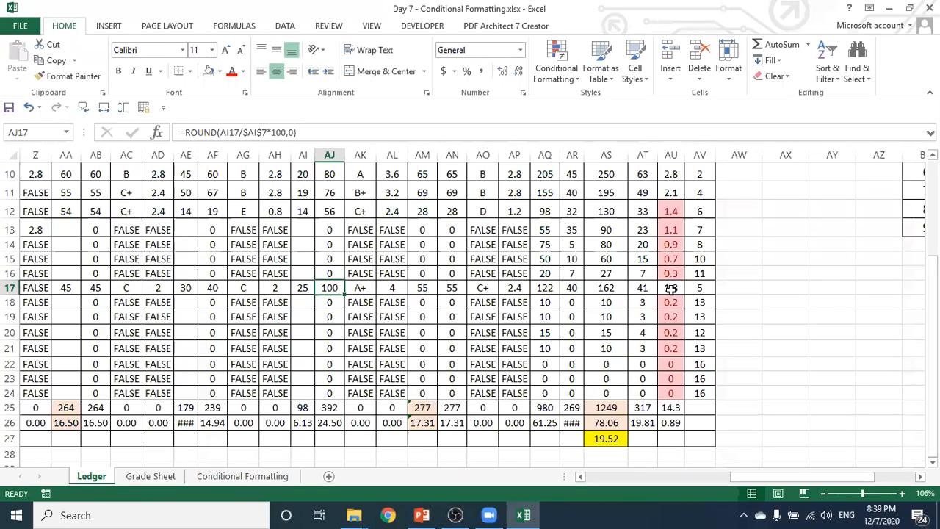
- Select all cells of the Ledger sheet and turn off their Locked protection setting
{"action": "scroll", "coordinate": [683, 301], "scroll_direction": "up", "scroll_amount": 2}
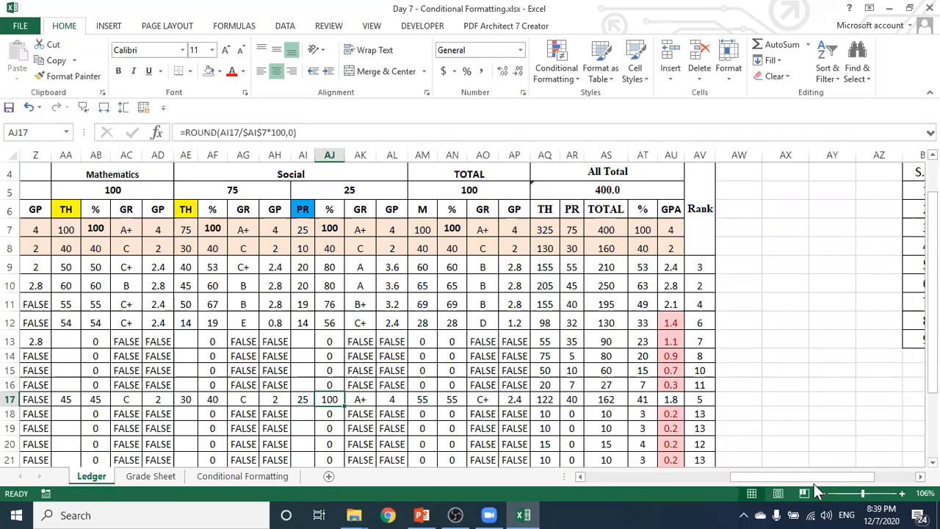
{"action": "left_click_drag", "start_coordinate": [803, 478], "coordinate": [581, 488]}
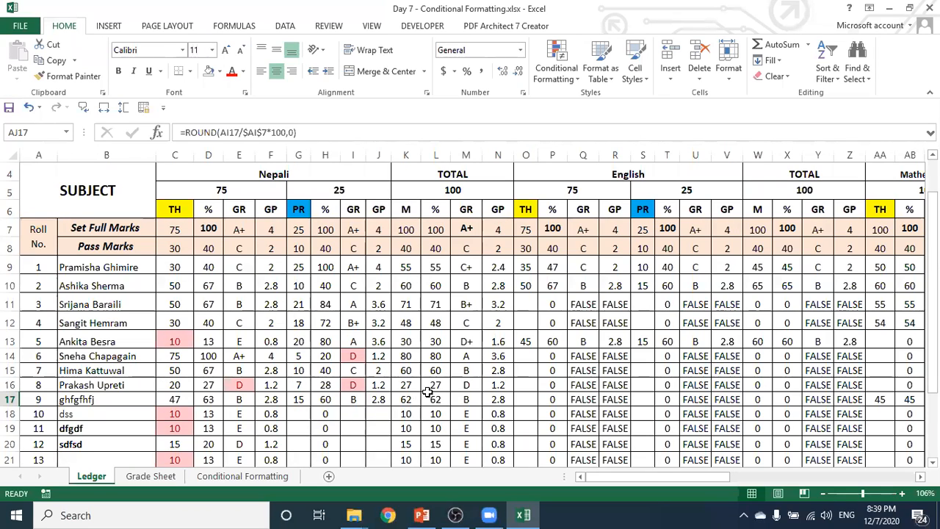
{"action": "left_click", "coordinate": [317, 303]}
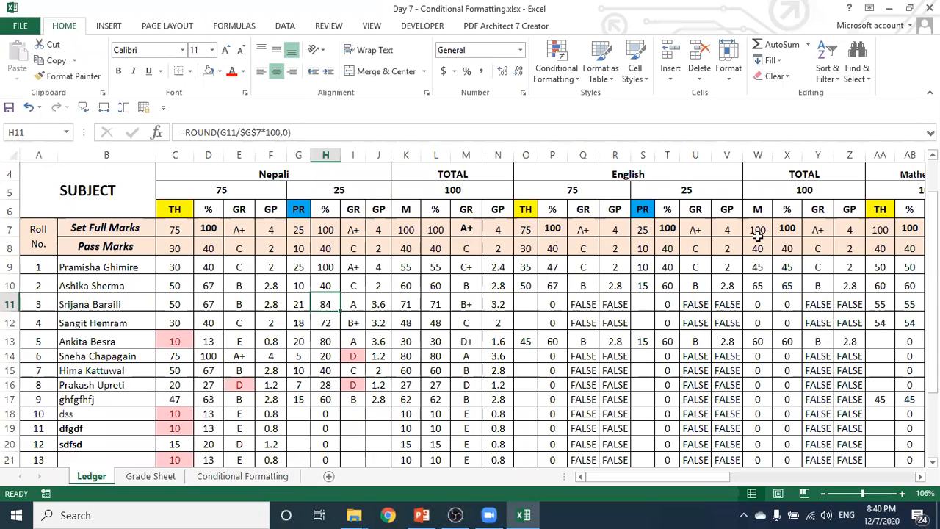
{"action": "scroll", "coordinate": [934, 221], "scroll_direction": "up", "scroll_amount": 1}
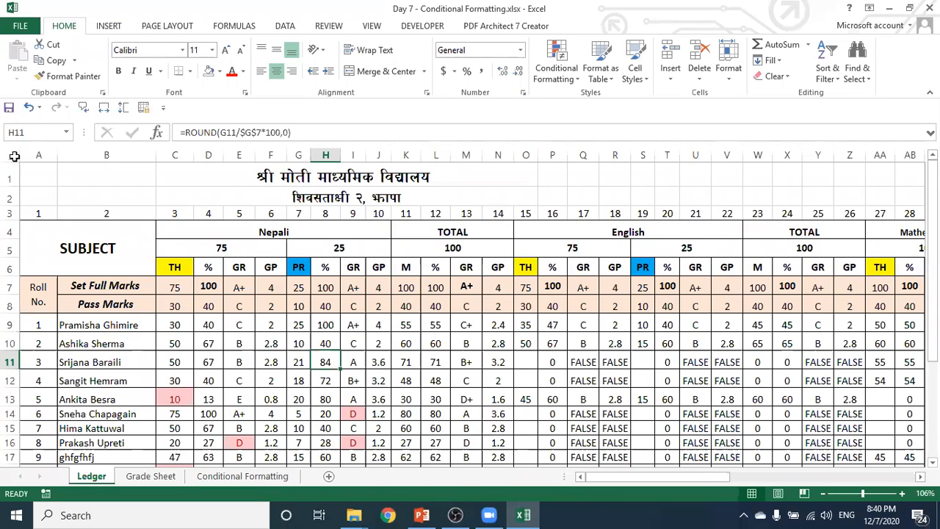
{"action": "left_click", "coordinate": [14, 156]}
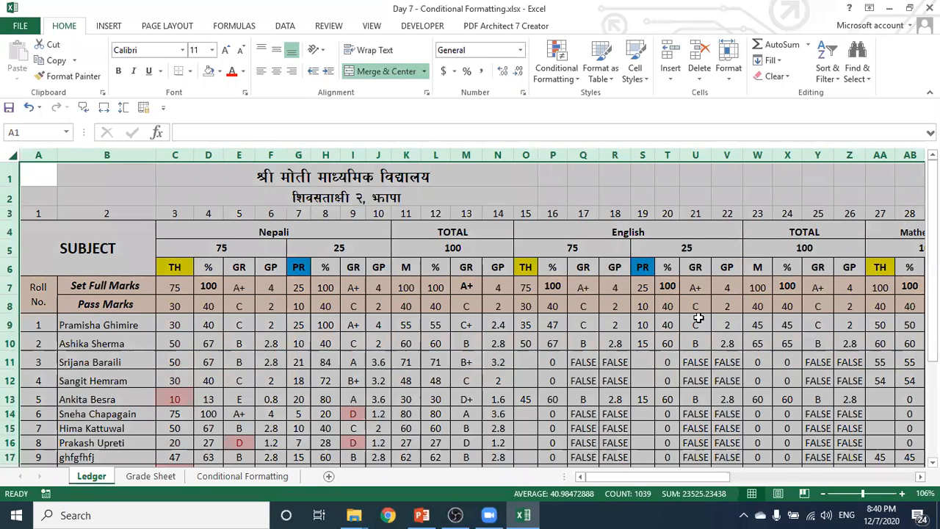
{"action": "right_click", "coordinate": [410, 328]}
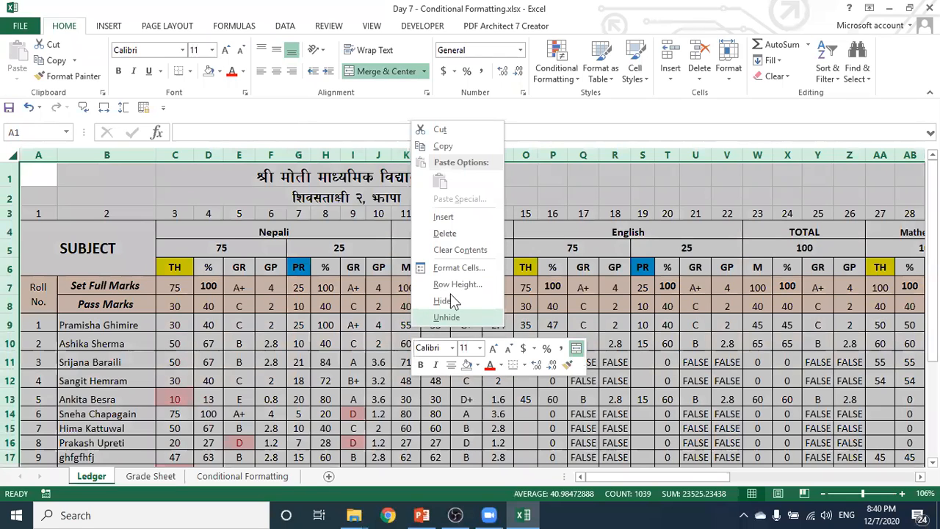
{"action": "left_click", "coordinate": [480, 268]}
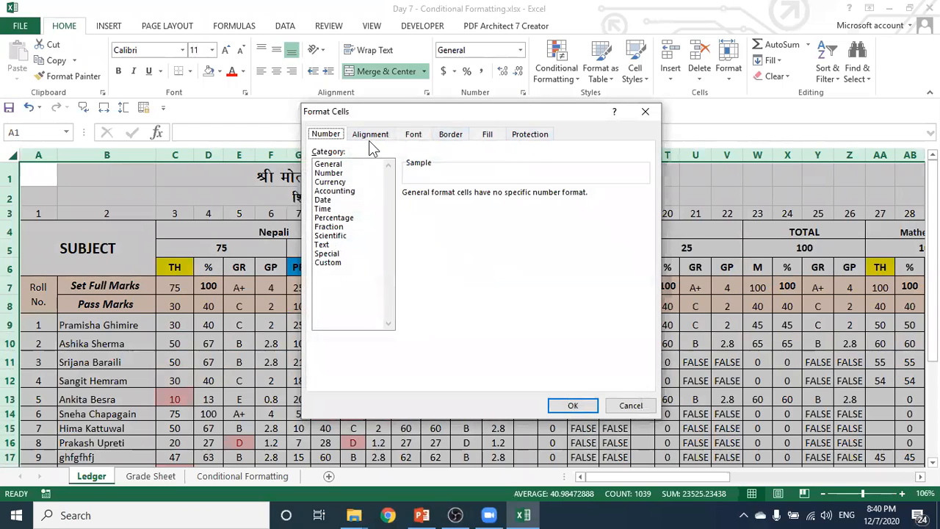
{"action": "left_click", "coordinate": [532, 138]}
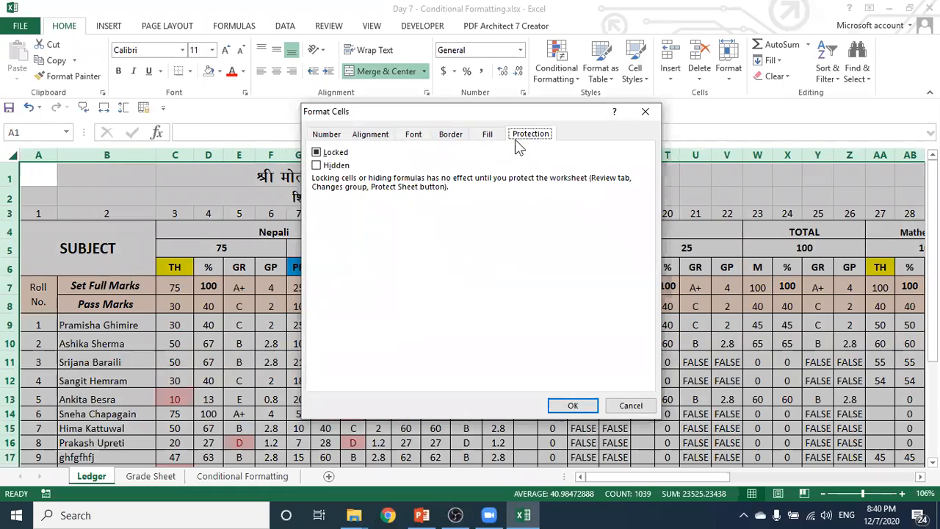
{"action": "left_click", "coordinate": [319, 154]}
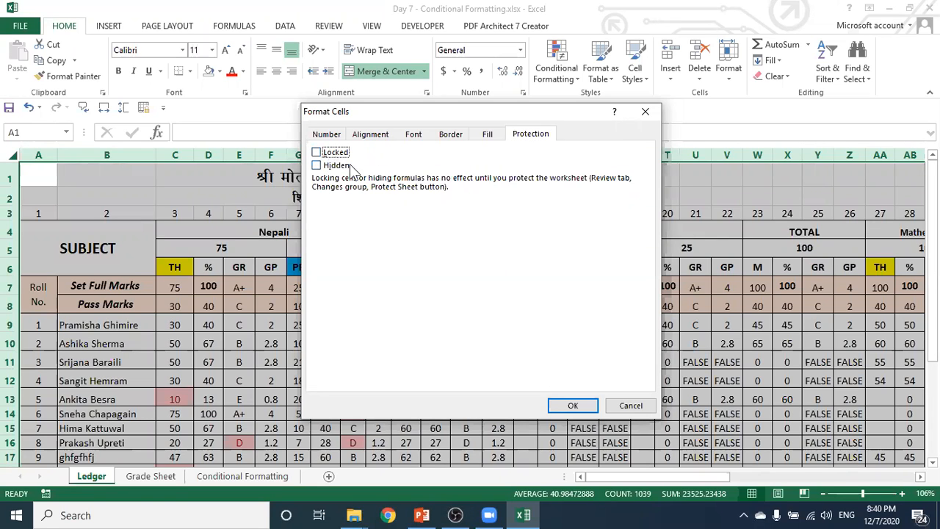
{"action": "left_click", "coordinate": [575, 406]}
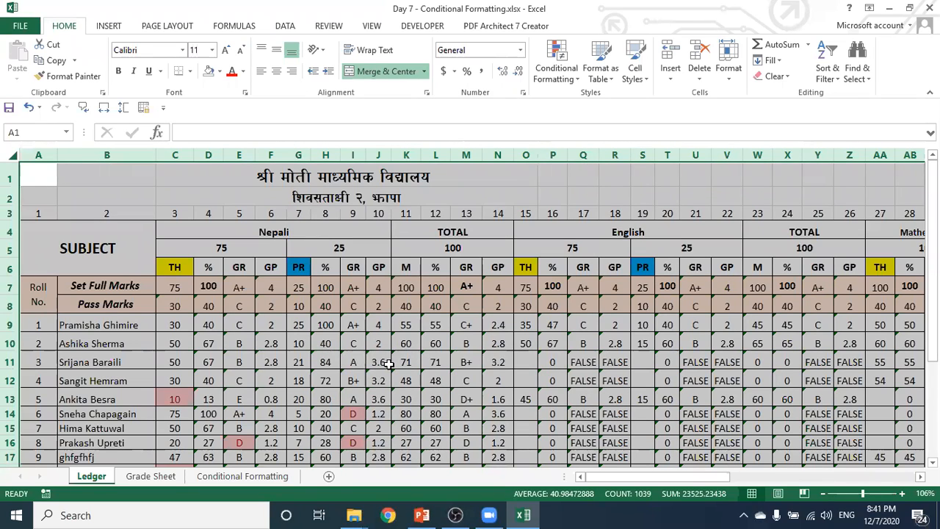
- Select every formula cell on the Ledger sheet with Go To Special and set their protection to Locked and Hidden
{"action": "left_click", "coordinate": [858, 62]}
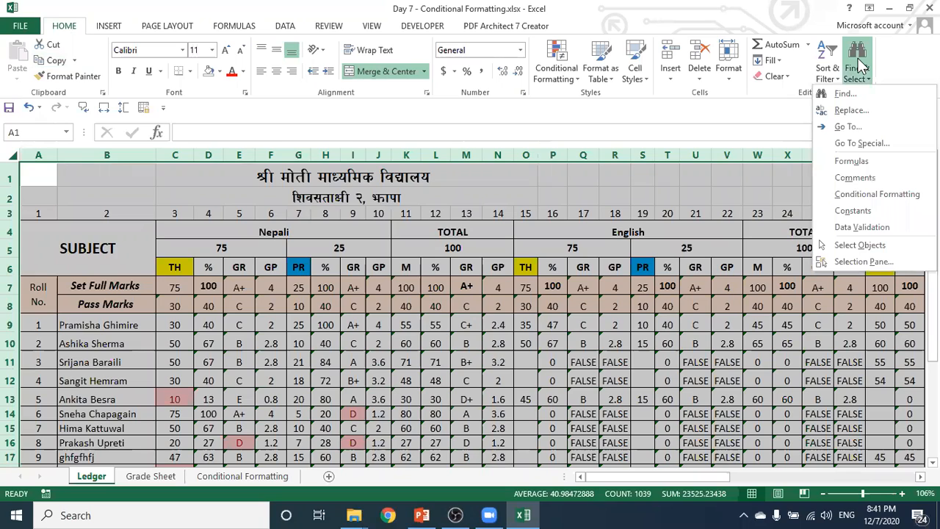
{"action": "left_click", "coordinate": [864, 143]}
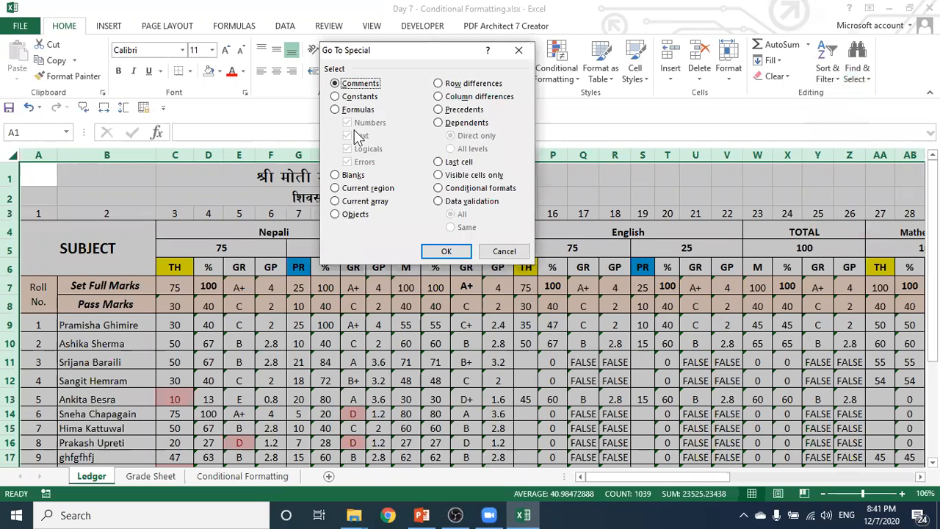
{"action": "left_click", "coordinate": [338, 111]}
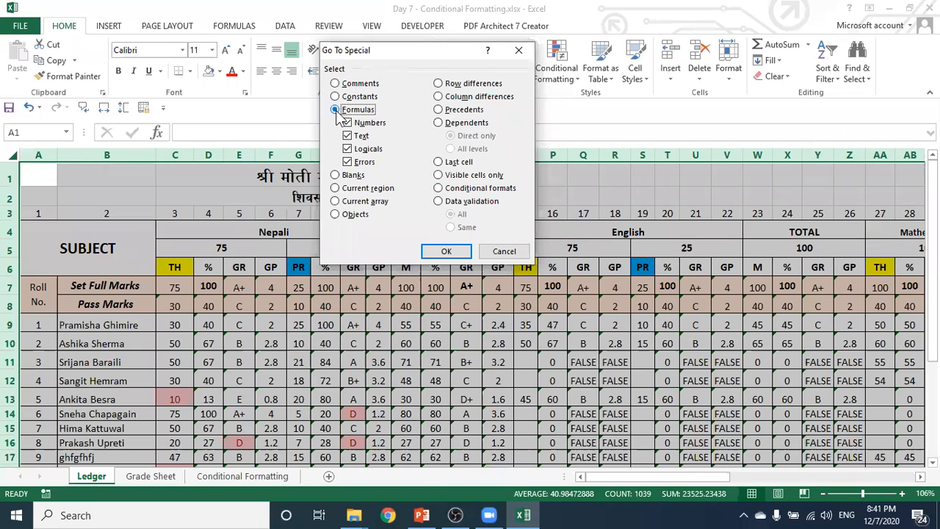
{"action": "left_click", "coordinate": [450, 252]}
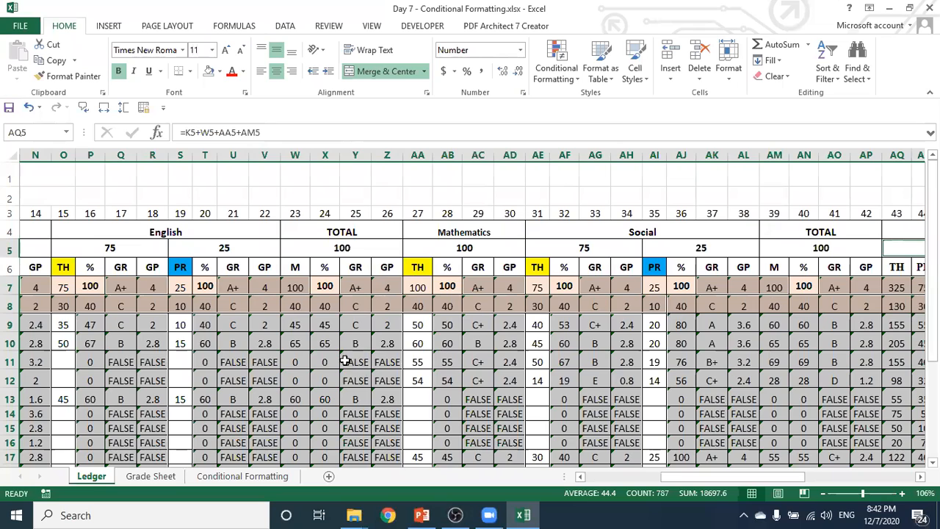
{"action": "right_click", "coordinate": [296, 325]}
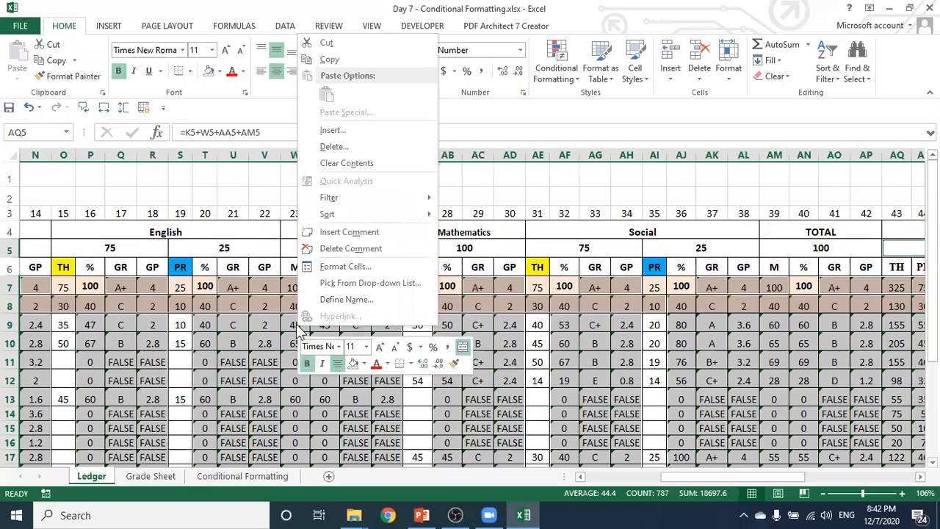
{"action": "left_click", "coordinate": [369, 266]}
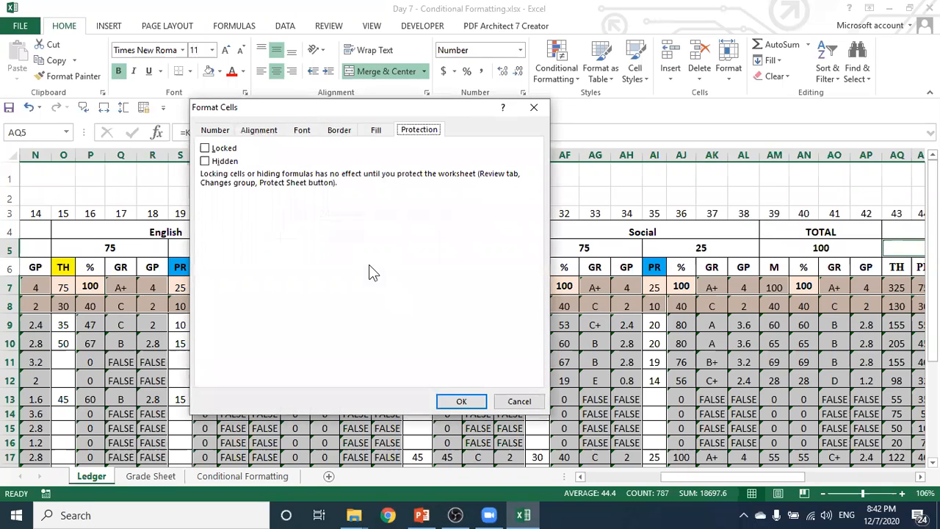
{"action": "left_click", "coordinate": [207, 149]}
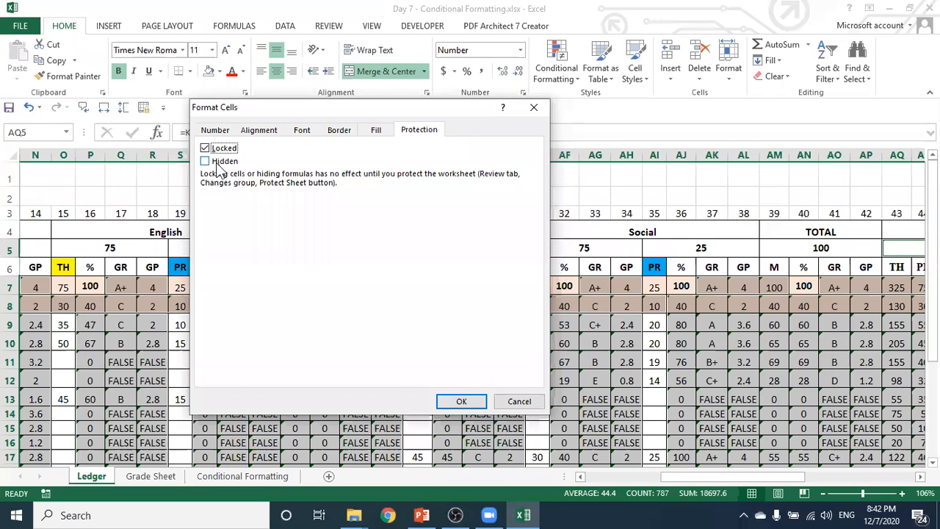
{"action": "left_click", "coordinate": [207, 164]}
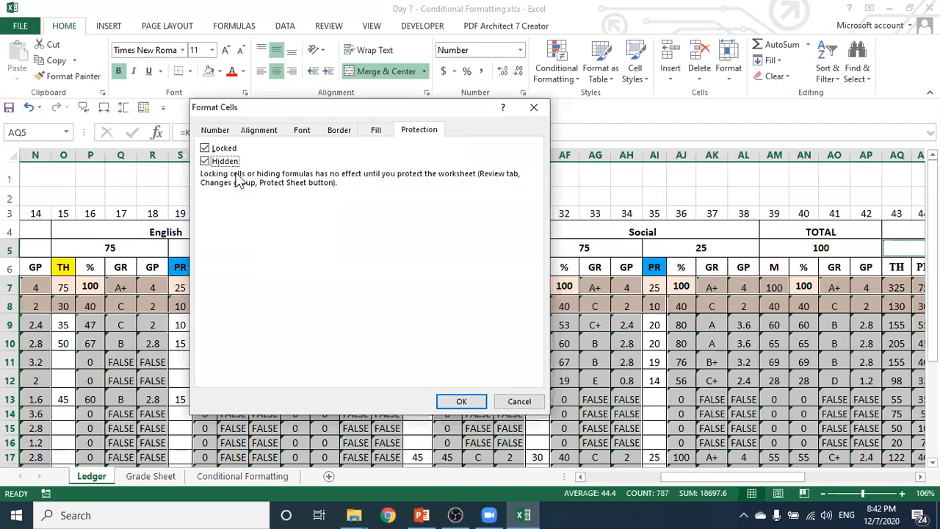
{"action": "left_click", "coordinate": [462, 401]}
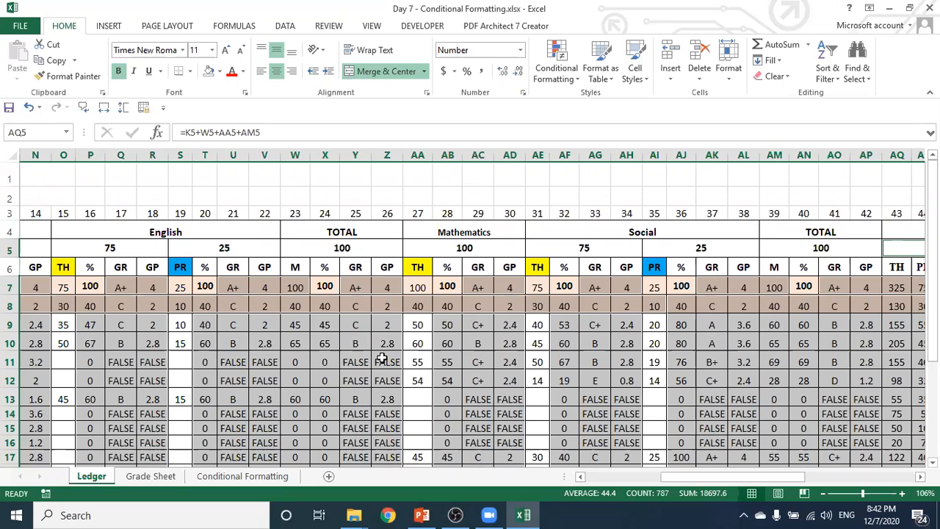
- Protect the Ledger sheet with a password, entering and confirming the password and keeping the default user permissions
{"action": "left_click", "coordinate": [328, 27]}
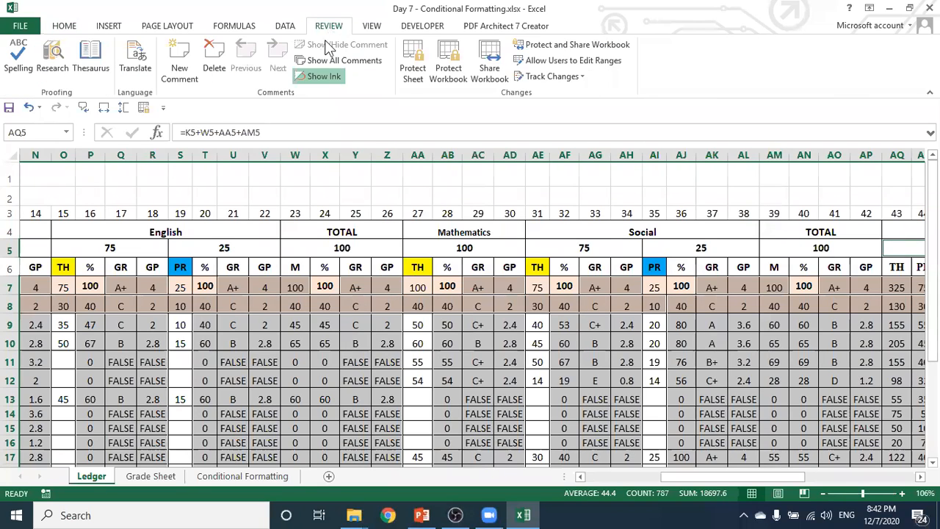
{"action": "left_click", "coordinate": [414, 71]}
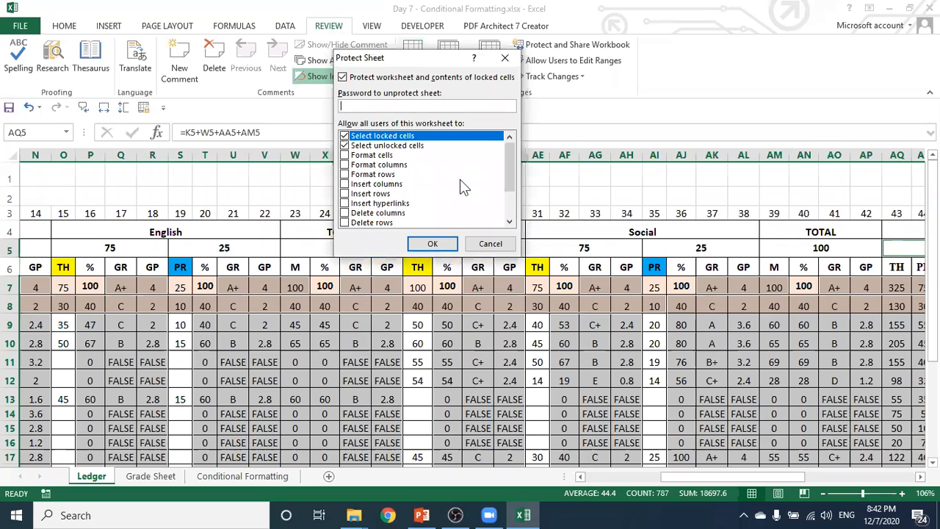
{"action": "type", "text": "1"}
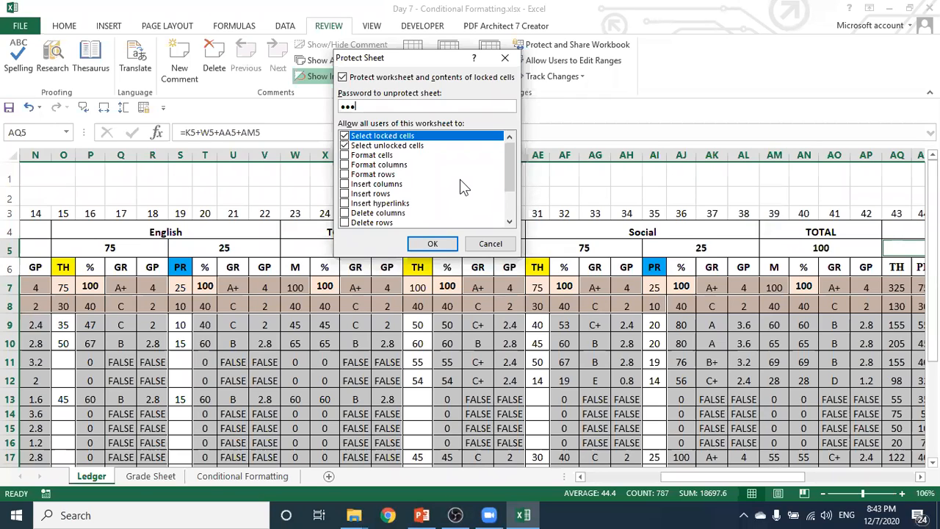
{"action": "left_click", "coordinate": [439, 247]}
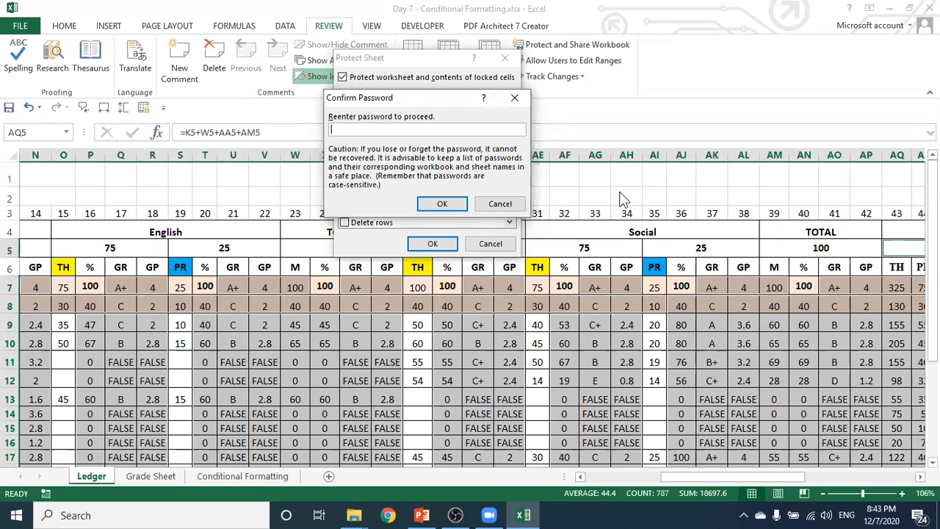
{"action": "type", "text": "1"}
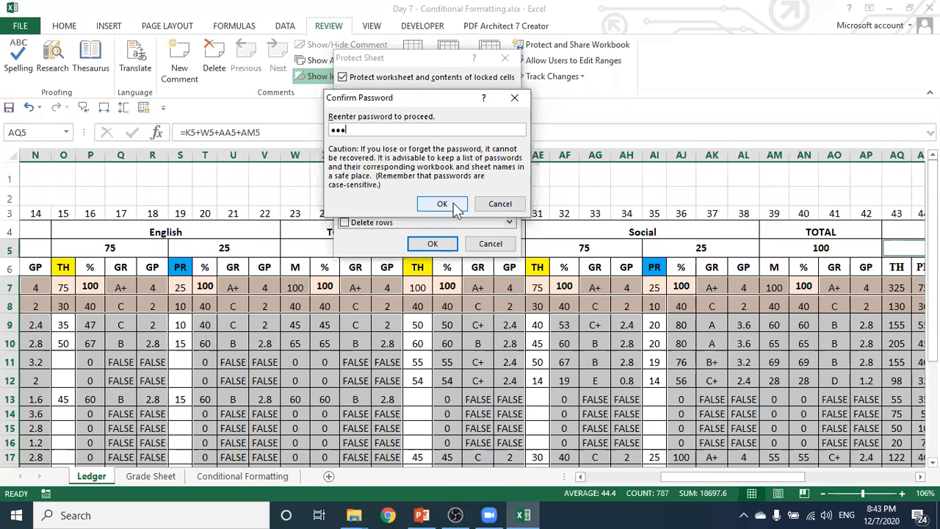
{"action": "left_click", "coordinate": [441, 204]}
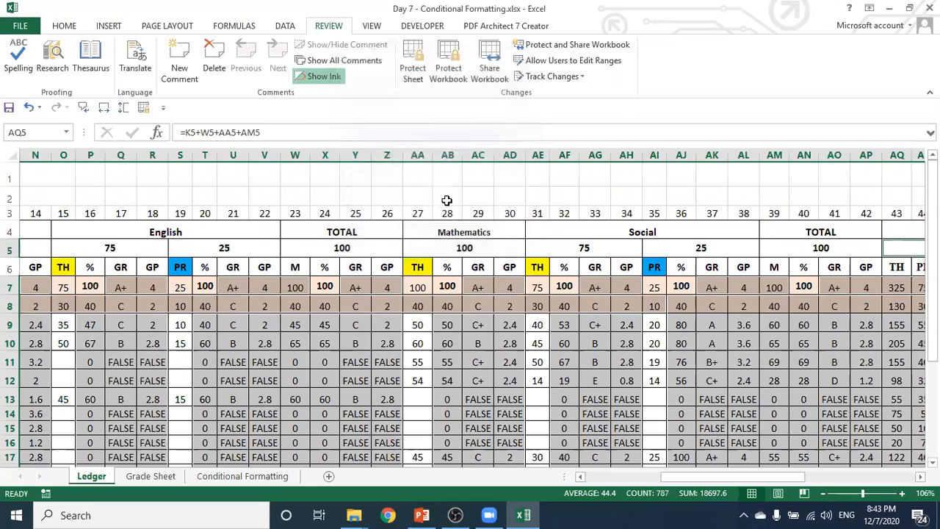
- Try to edit the formula cell Y10 in the English total grade column to test the sheet protection
{"action": "double_click", "coordinate": [357, 344]}
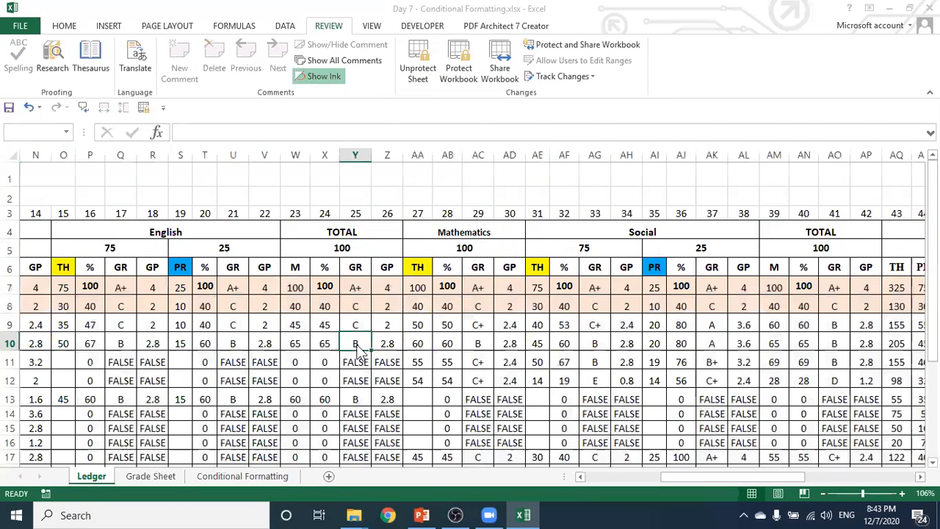
{"action": "left_click", "coordinate": [645, 238]}
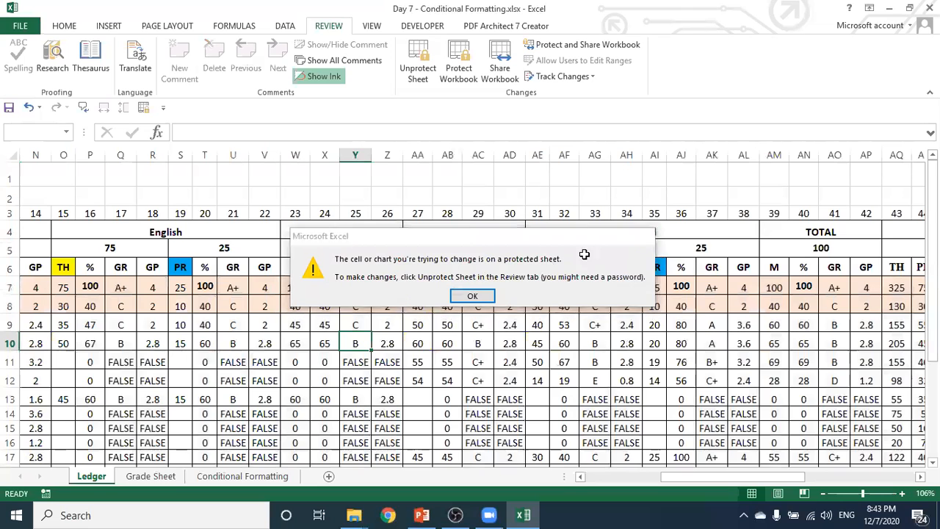
- Clear the contents of the Nepali theory marks in C9:C24
{"action": "left_click_drag", "start_coordinate": [707, 477], "coordinate": [580, 472]}
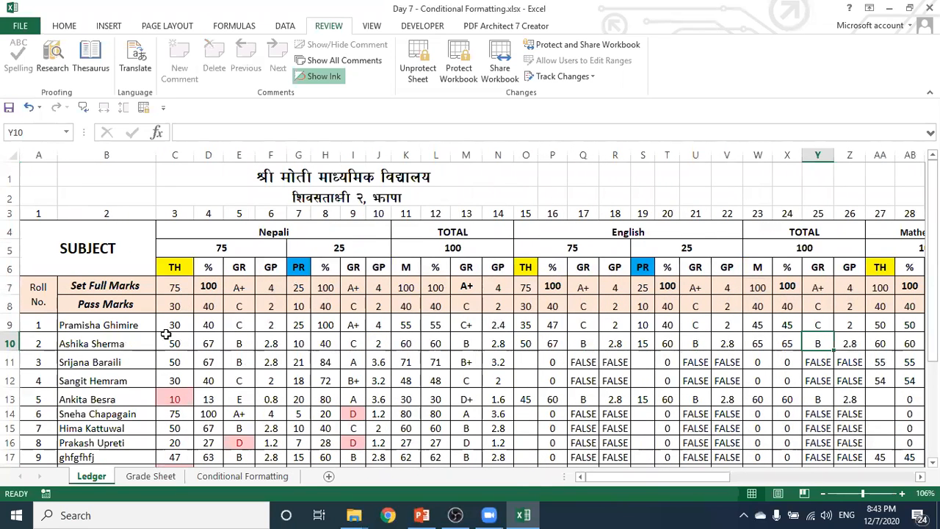
{"action": "left_click_drag", "start_coordinate": [187, 325], "coordinate": [180, 399]}
{"action": "right_click", "coordinate": [171, 295]}
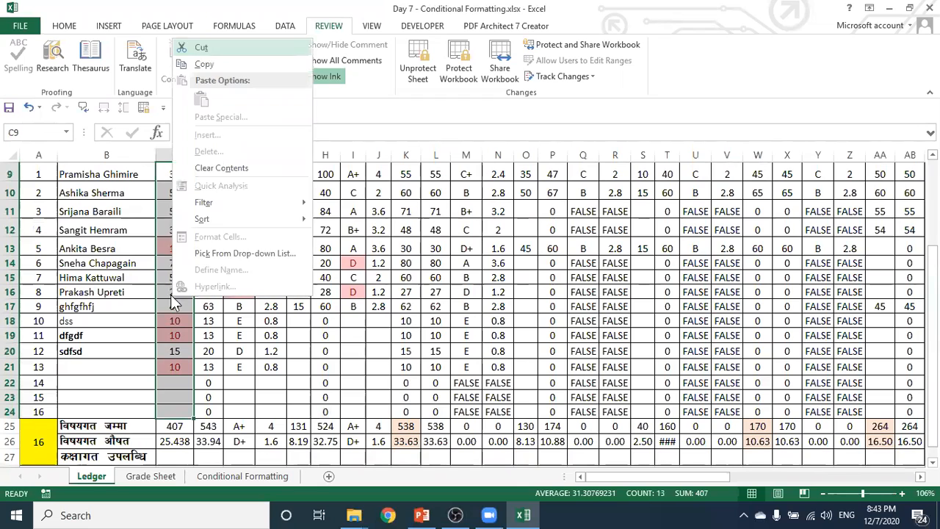
{"action": "left_click", "coordinate": [262, 170]}
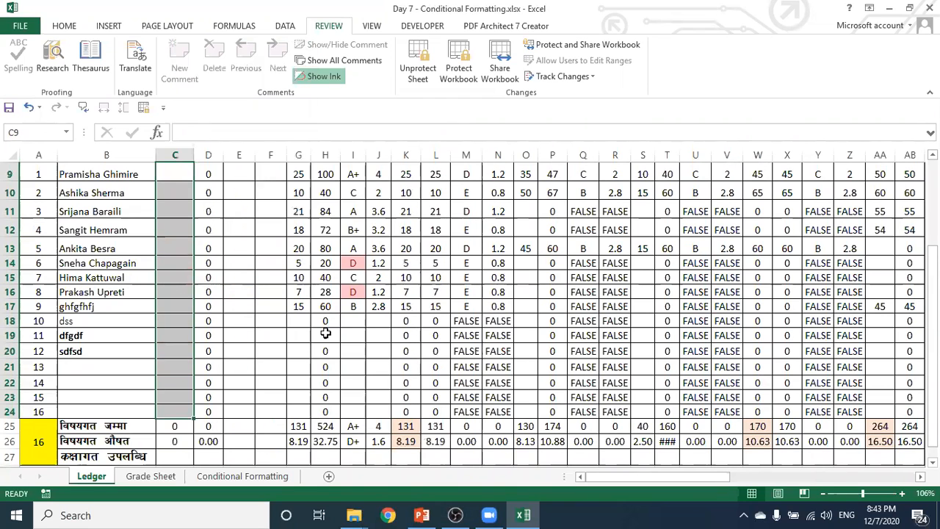
- Clear the contents of the Nepali practical marks in G9:G24
{"action": "scroll", "coordinate": [327, 332], "scroll_direction": "up", "scroll_amount": 3}
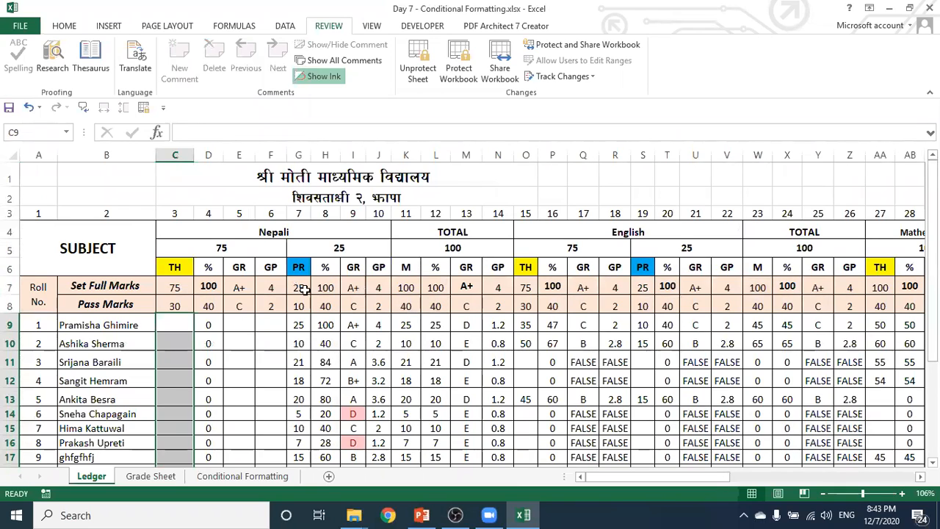
{"action": "left_click", "coordinate": [301, 326]}
{"action": "left_click_drag", "start_coordinate": [300, 337], "coordinate": [304, 415]}
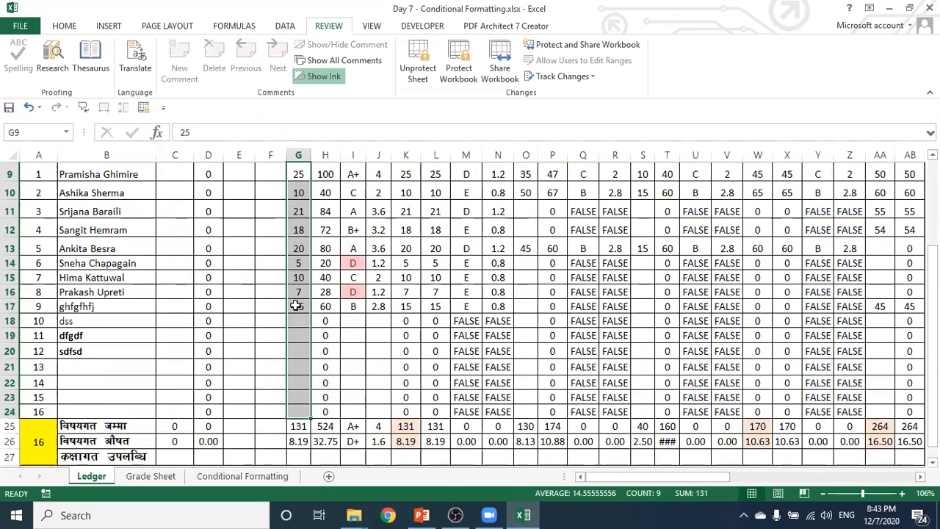
{"action": "right_click", "coordinate": [298, 283]}
{"action": "left_click", "coordinate": [376, 156]}
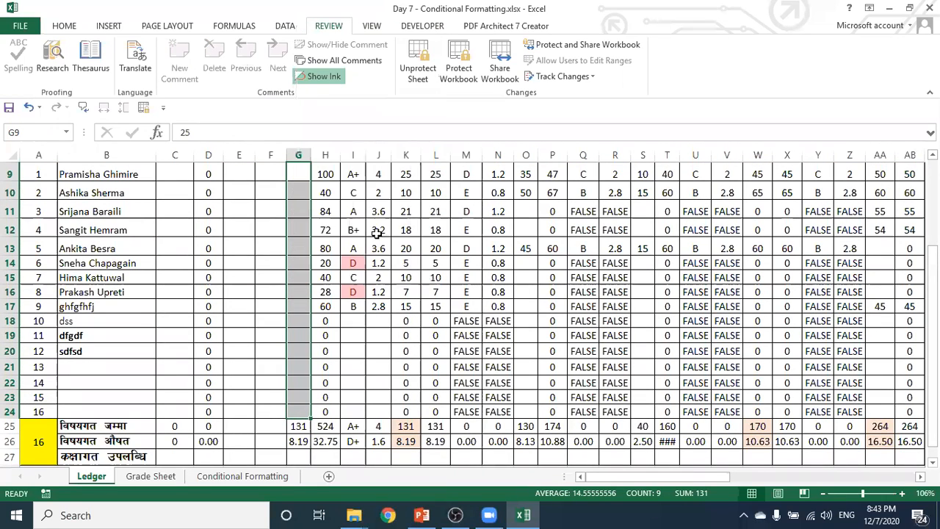
- Clear the contents of the English theory marks in O9:O14
{"action": "scroll", "coordinate": [397, 352], "scroll_direction": "up", "scroll_amount": 3}
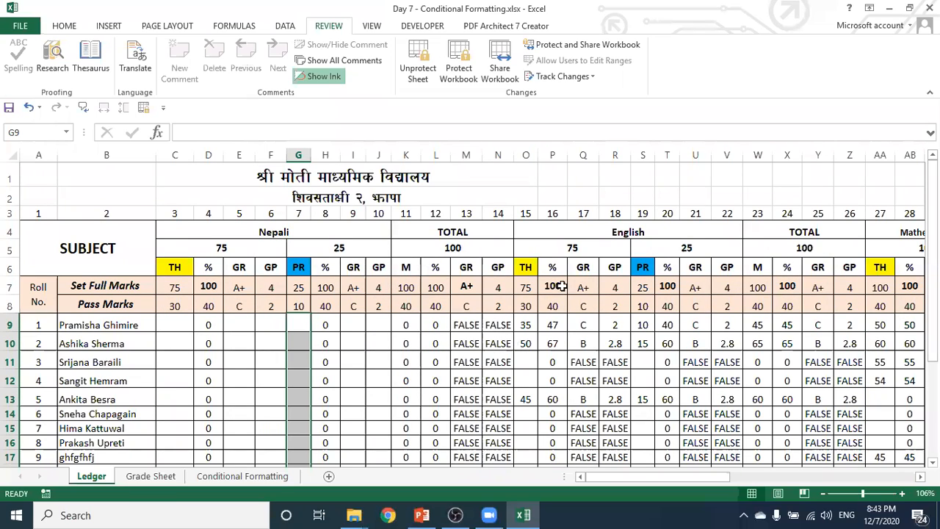
{"action": "left_click_drag", "start_coordinate": [525, 325], "coordinate": [526, 416]}
{"action": "right_click", "coordinate": [528, 399]}
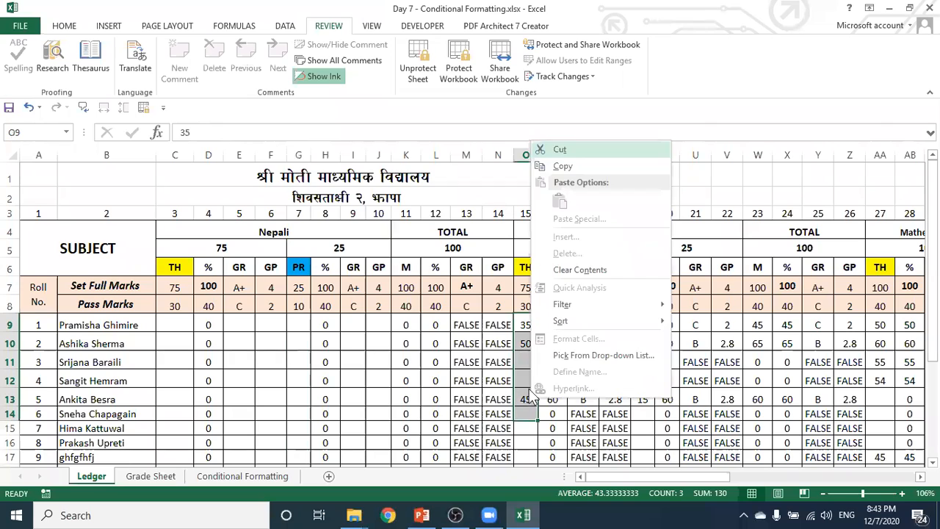
{"action": "left_click", "coordinate": [580, 270]}
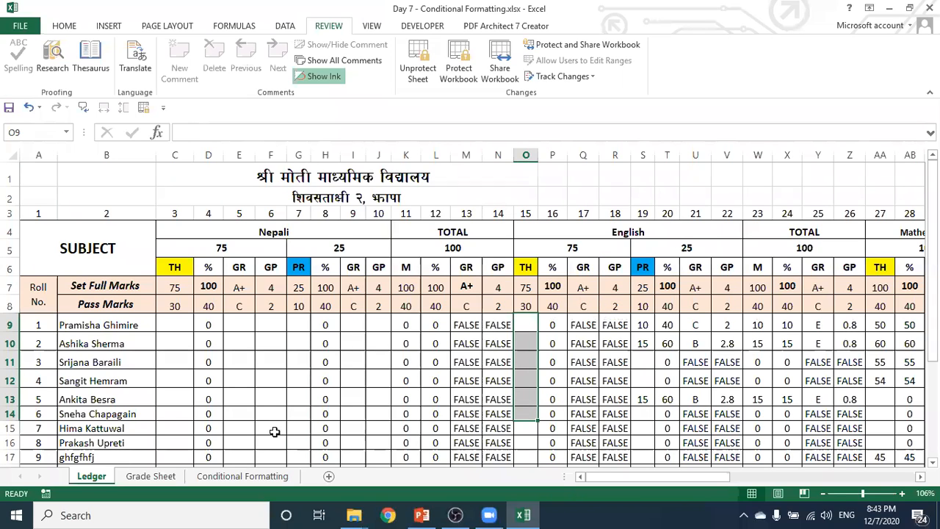
- Enter 50 as roll number 1's Nepali theory mark in C9 and move on to the practical cell G9
{"action": "left_click", "coordinate": [169, 328]}
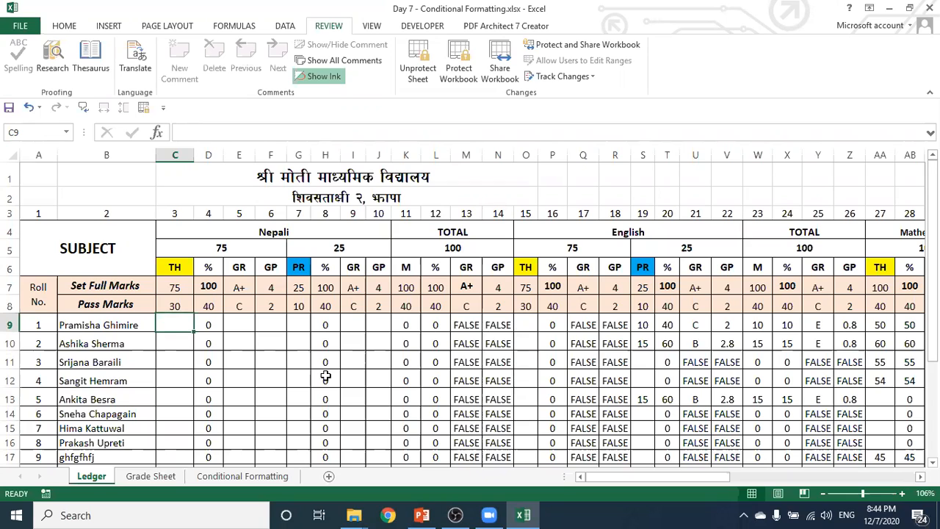
{"action": "type", "text": "50"}
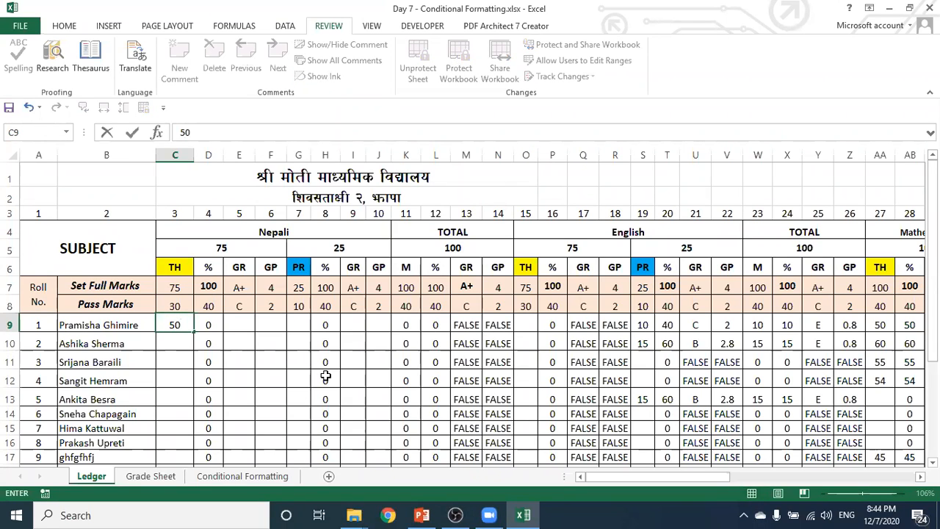
{"action": "key", "text": "Tab"}
{"action": "key", "text": "Tab"}
{"action": "key", "text": "Tab"}
{"action": "key", "text": "Tab"}
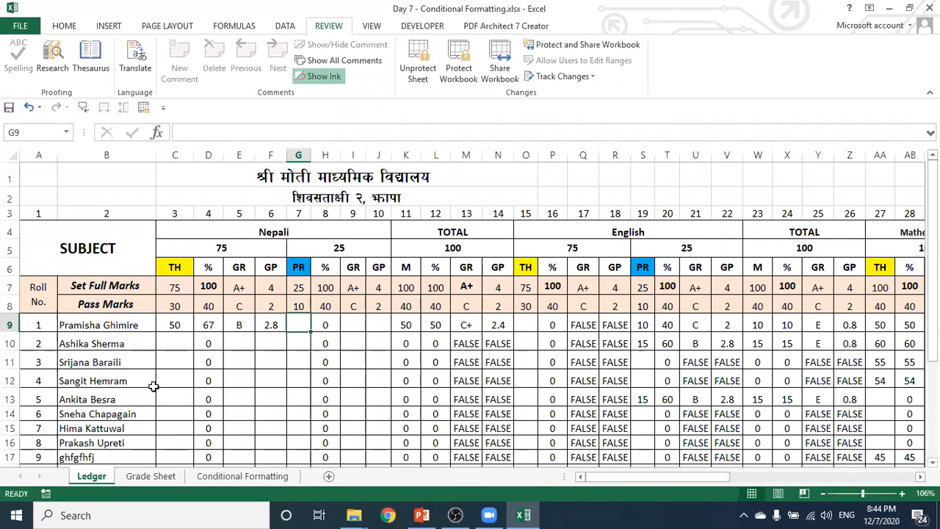
- Enter roll number 4's Nepali marks: 30 for theory in C12 and 22 for practical in G12
{"action": "left_click", "coordinate": [176, 382]}
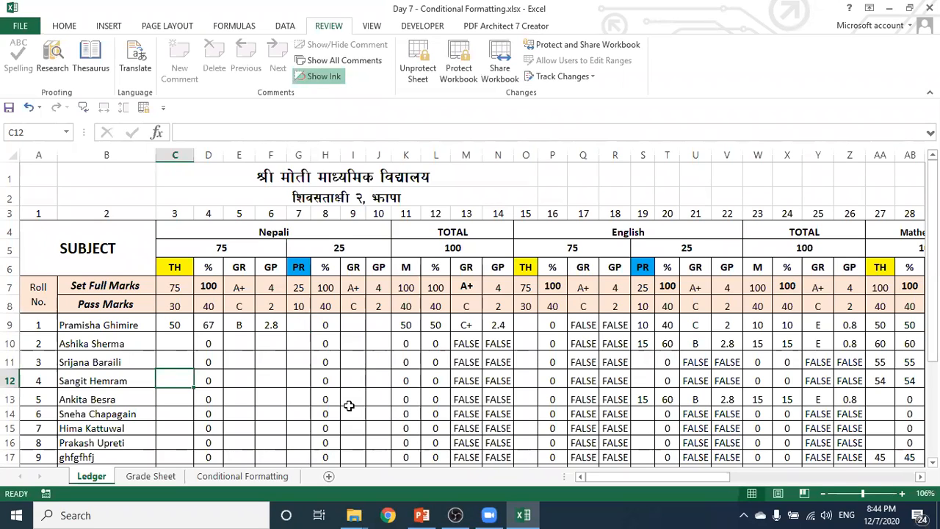
{"action": "type", "text": "30"}
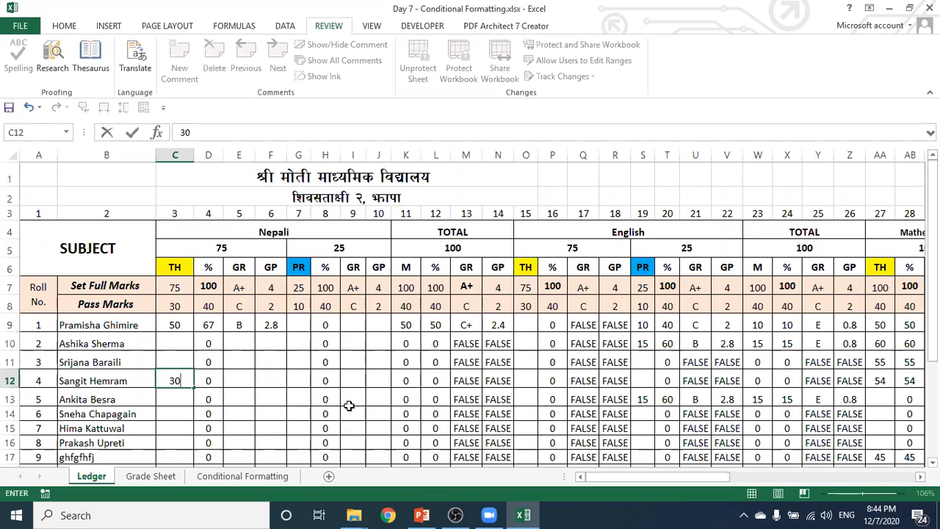
{"action": "key", "text": "Tab"}
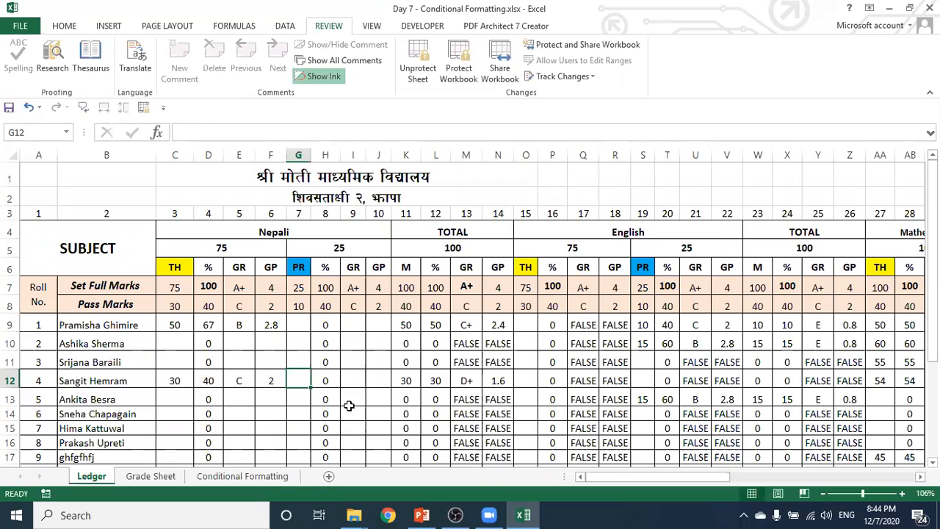
{"action": "key", "text": "Tab"}
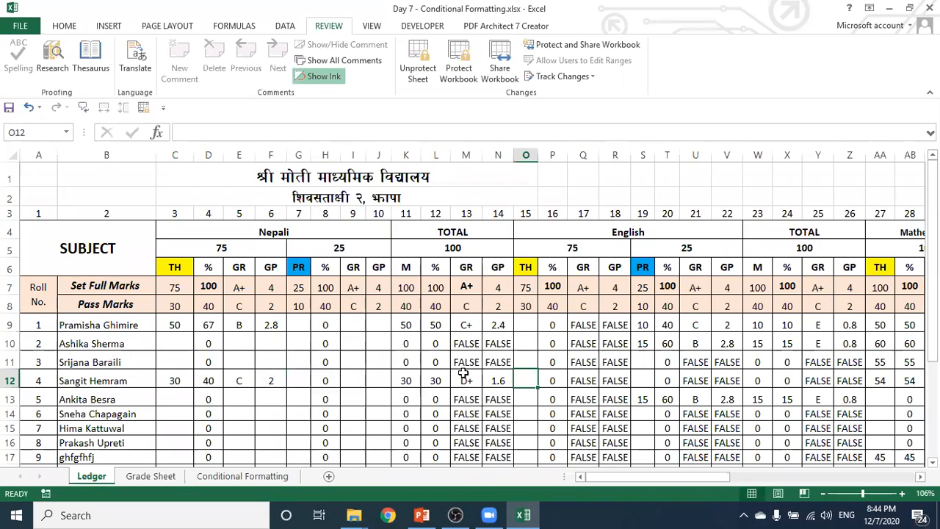
{"action": "left_click", "coordinate": [296, 381]}
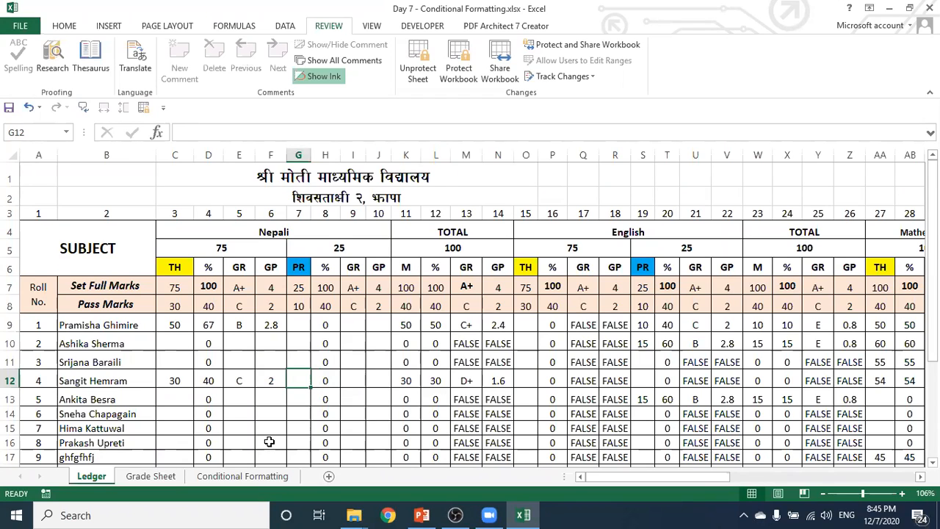
{"action": "type", "text": "22"}
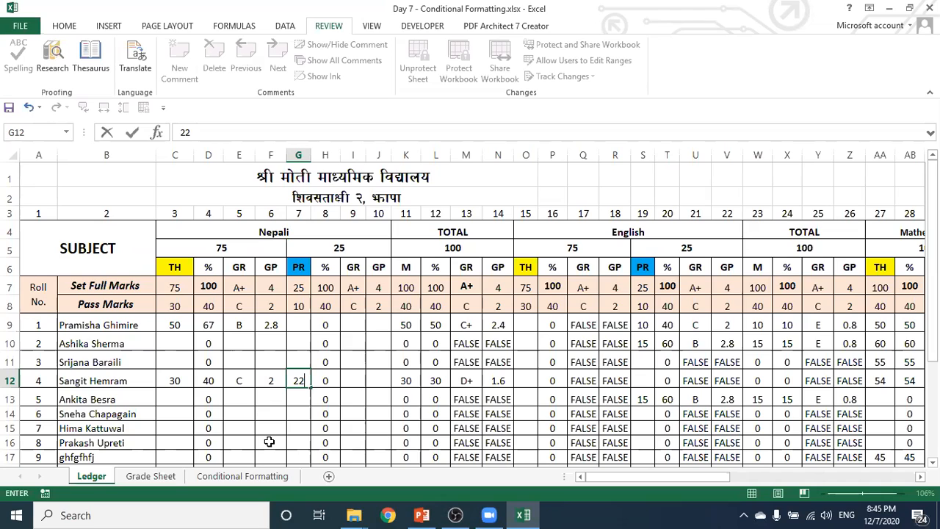
{"action": "key", "text": "Tab"}
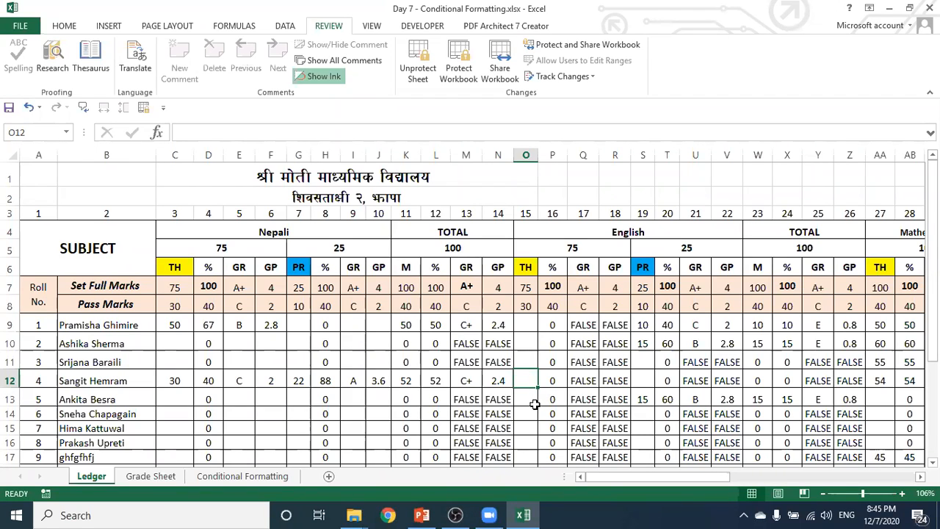
- Review roll number 4's row across the English, Mathematics, Social, All Total and Rank columns, then return to the first columns
{"action": "key", "text": "Right"}
{"action": "key", "text": "Right"}
{"action": "key", "text": "Right"}
{"action": "key", "text": "Right"}
{"action": "key", "text": "Right"}
{"action": "key", "text": "Right"}
{"action": "key", "text": "Right"}
{"action": "key", "text": "Right"}
{"action": "key", "text": "Right"}
{"action": "key", "text": "Right"}
{"action": "key", "text": "Right"}
{"action": "key", "text": "Right"}
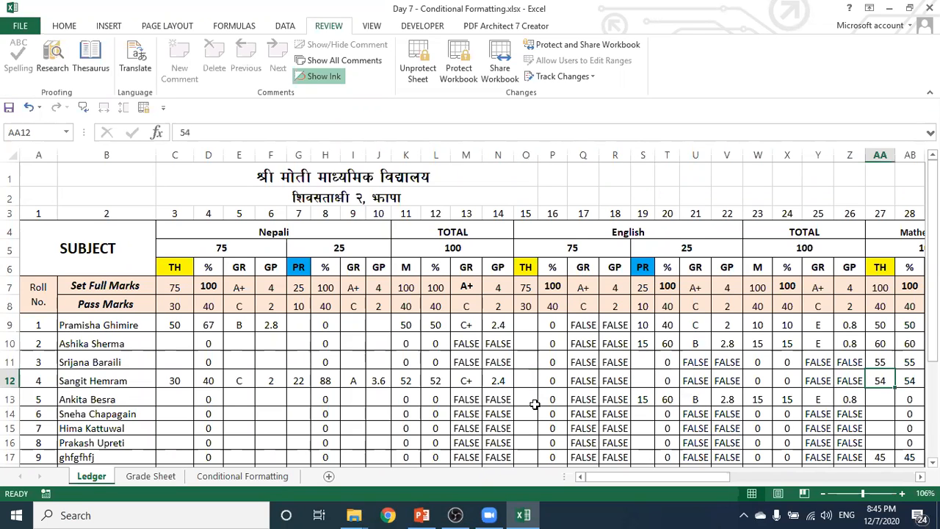
{"action": "key", "text": "Right"}
{"action": "key", "text": "Right"}
{"action": "key", "text": "Right"}
{"action": "key", "text": "Right"}
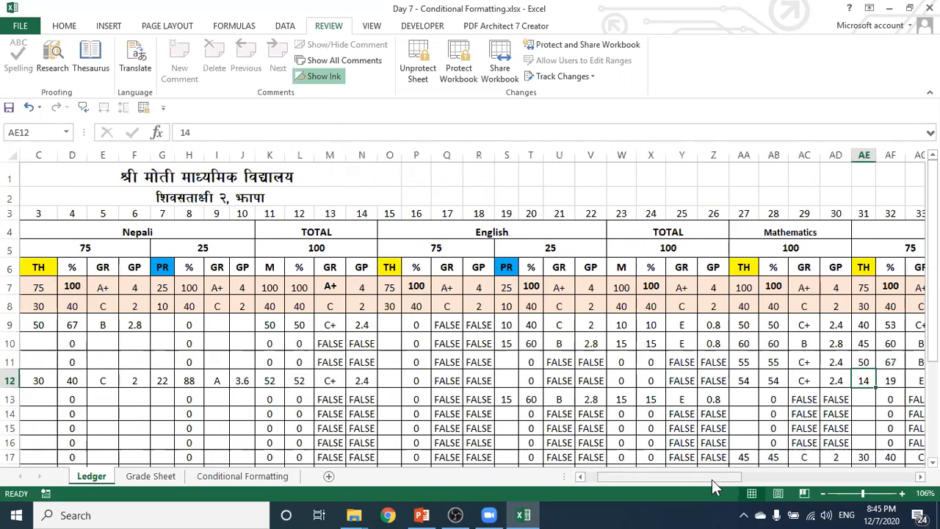
{"action": "key", "text": "Right"}
{"action": "key", "text": "Right"}
{"action": "key", "text": "Right"}
{"action": "key", "text": "Right"}
{"action": "key", "text": "Right"}
{"action": "key", "text": "Right"}
{"action": "key", "text": "Right"}
{"action": "key", "text": "Right"}
{"action": "key", "text": "Right"}
{"action": "key", "text": "Right"}
{"action": "key", "text": "Right"}
{"action": "key", "text": "Right"}
{"action": "key", "text": "Right"}
{"action": "key", "text": "Right"}
{"action": "key", "text": "Right"}
{"action": "key", "text": "Right"}
{"action": "key", "text": "Right"}
{"action": "key", "text": "Right"}
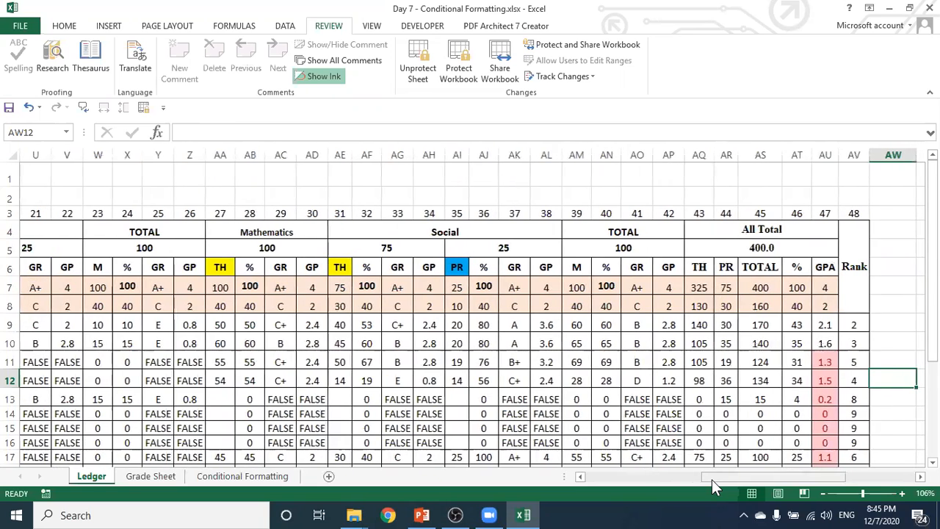
{"action": "left_click_drag", "start_coordinate": [709, 479], "coordinate": [570, 486]}
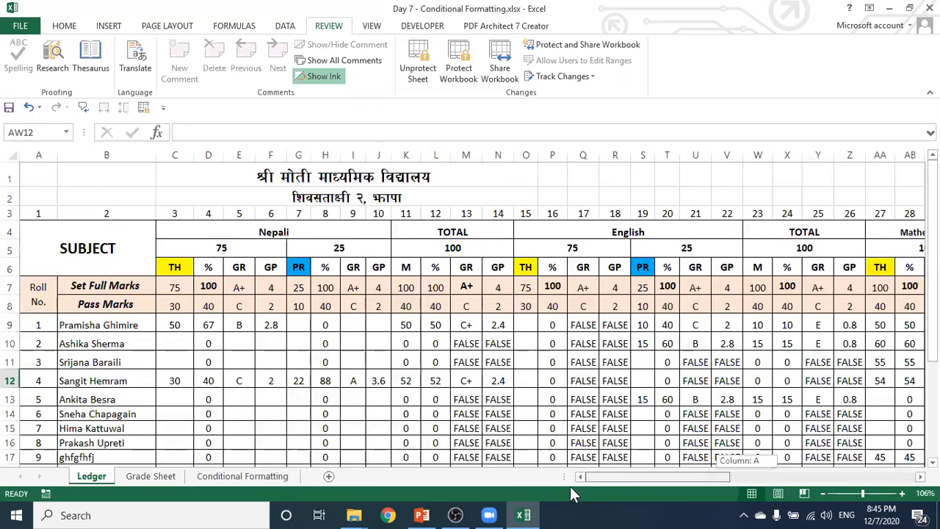
- Check roll number 1's Nepali total, percentage, grade and practical grade point cells for visible formulas, and look through the lower rows
{"action": "left_click", "coordinate": [408, 323]}
{"action": "left_click", "coordinate": [438, 324]}
{"action": "left_click", "coordinate": [466, 324]}
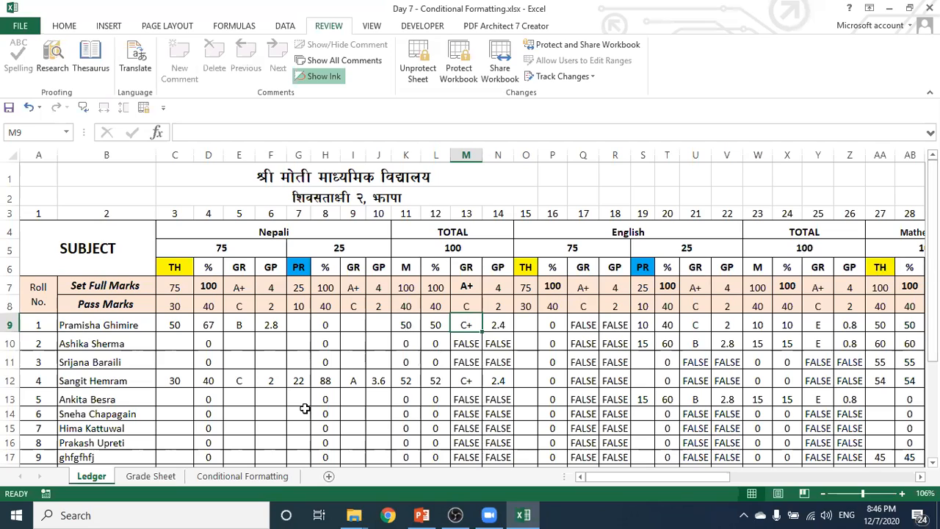
{"action": "left_click", "coordinate": [380, 326]}
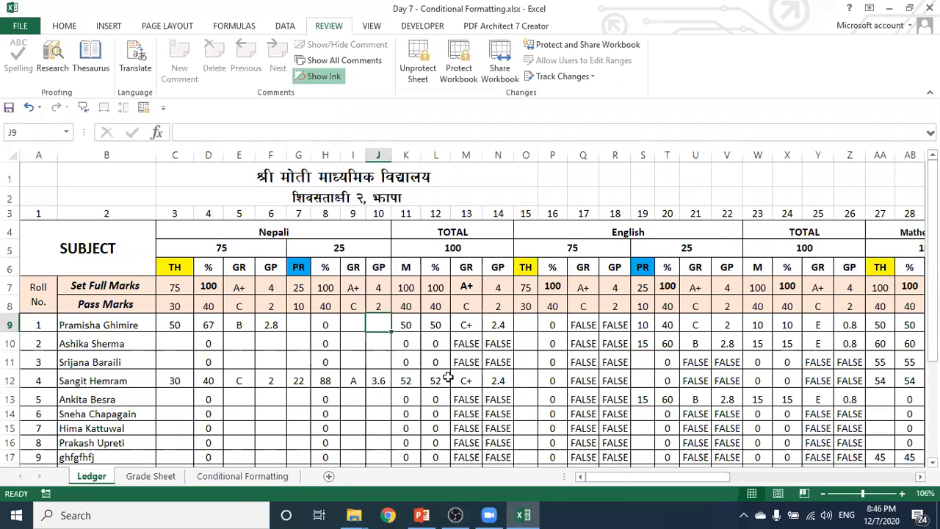
{"action": "scroll", "coordinate": [434, 361], "scroll_direction": "down", "scroll_amount": 3}
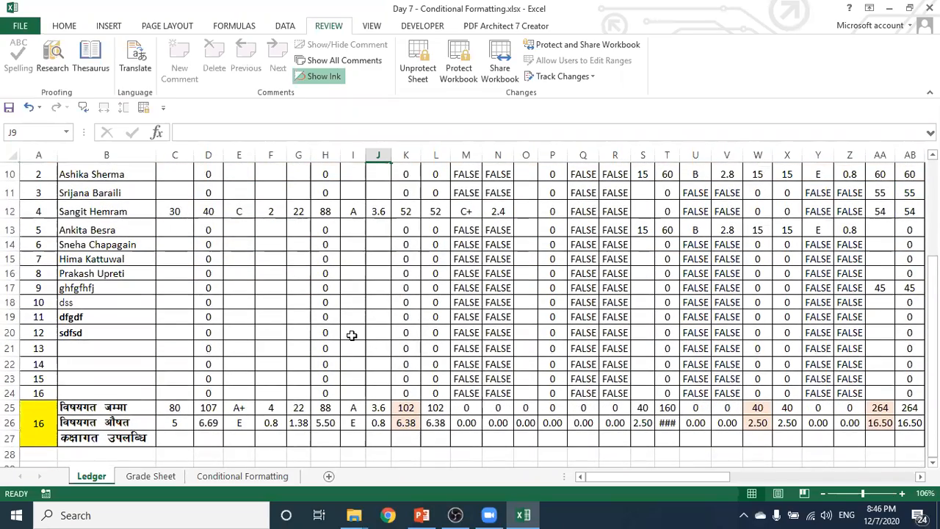
{"action": "scroll", "coordinate": [352, 335], "scroll_direction": "up", "scroll_amount": 2}
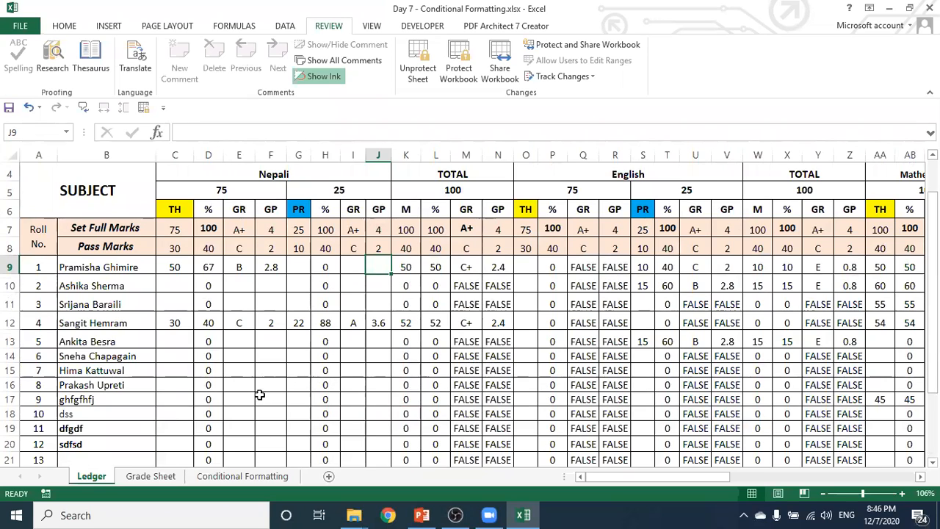
- Try to edit roll number 1's protected Nepali total grade point in N9
{"action": "left_click", "coordinate": [464, 371]}
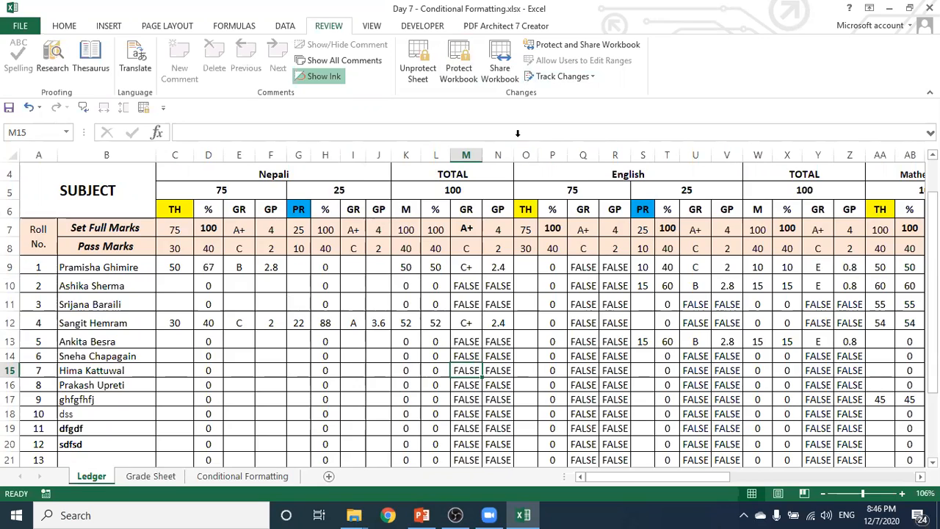
{"action": "scroll", "coordinate": [541, 172], "scroll_direction": "up", "scroll_amount": 1}
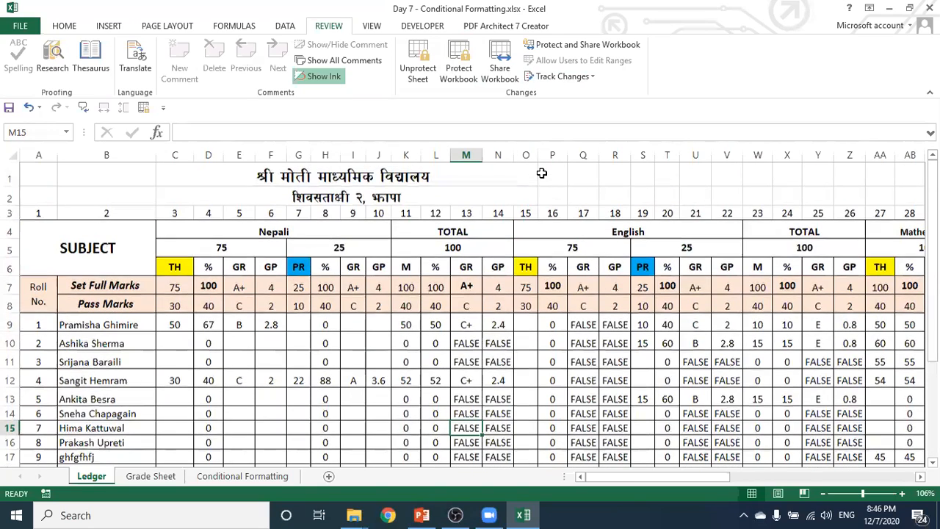
{"action": "double_click", "coordinate": [496, 325]}
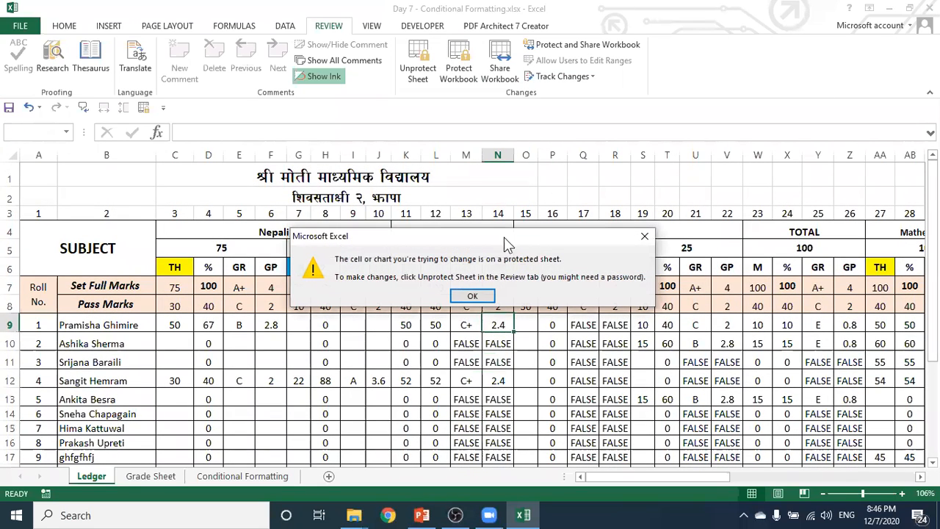
{"action": "left_click", "coordinate": [644, 237]}
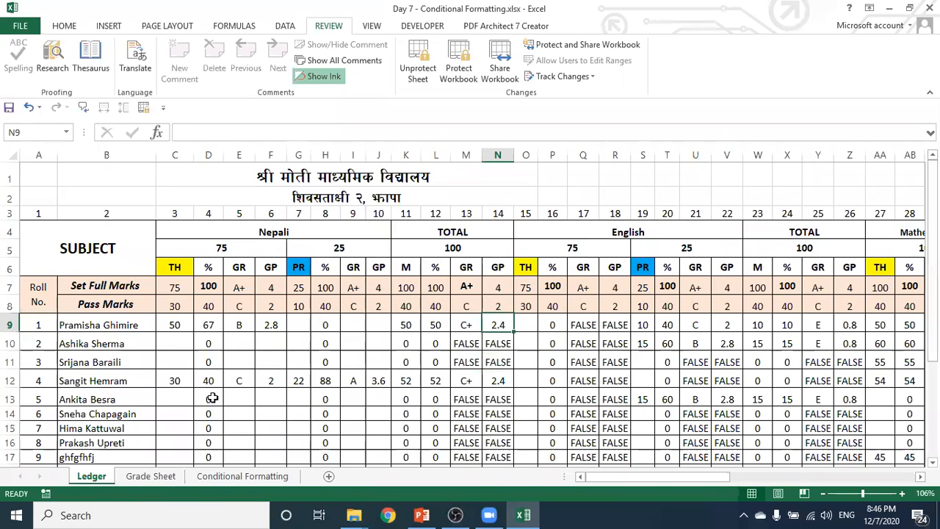
- Unprotect the Ledger sheet by entering the sheet password
{"action": "left_click", "coordinate": [210, 365]}
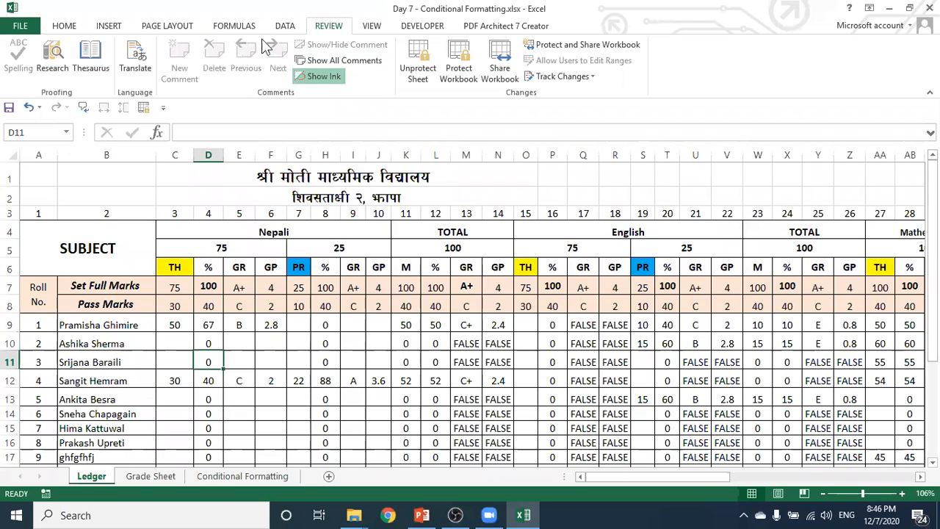
{"action": "left_click", "coordinate": [421, 66]}
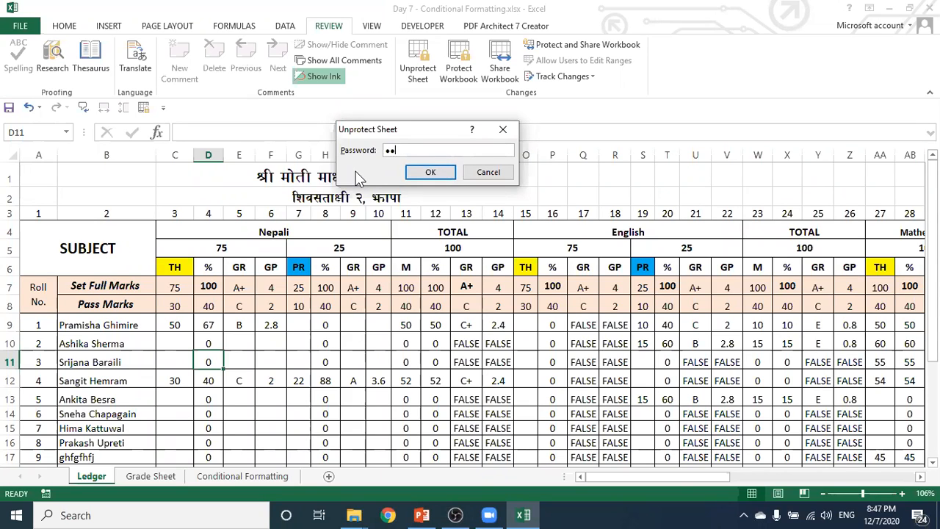
{"action": "key", "text": "Return"}
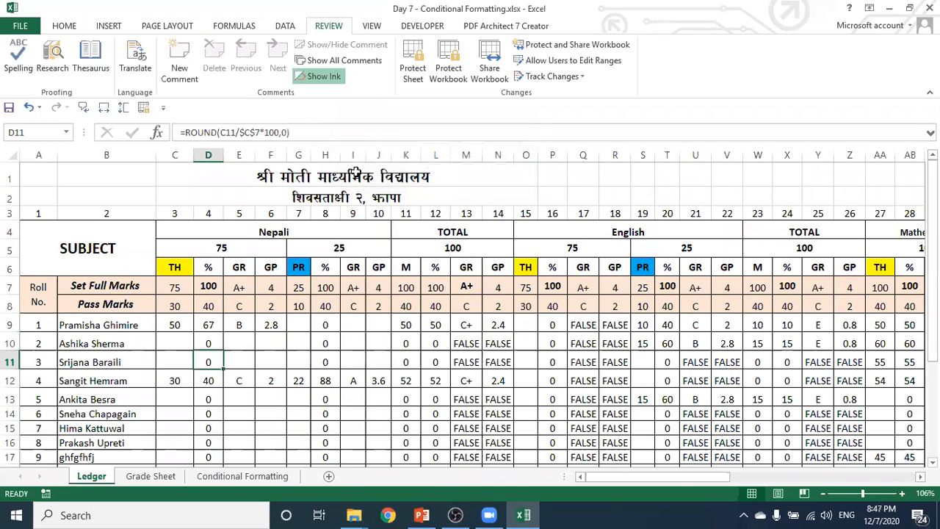
- Examine the formulas for roll number 2's Nepali total percentage, grade and grade point in L10:N10
{"action": "left_click", "coordinate": [461, 343]}
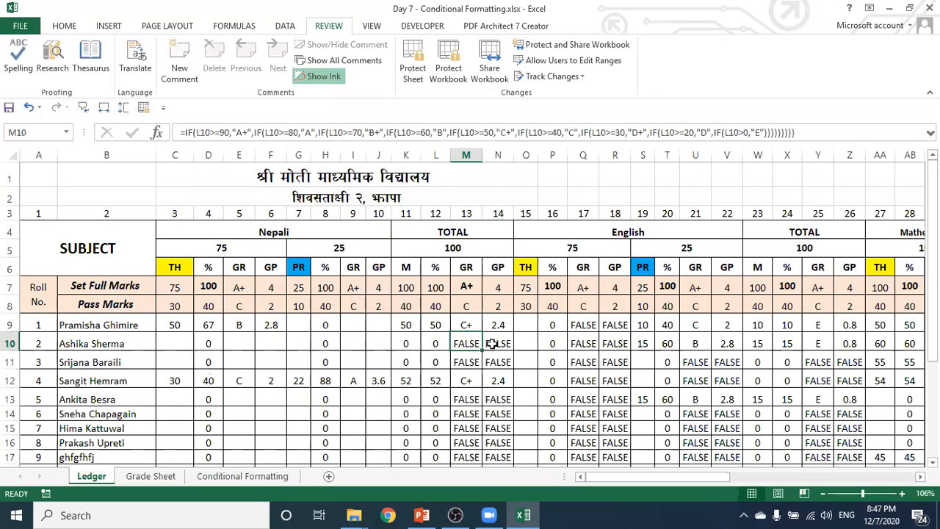
{"action": "key", "text": "Right"}
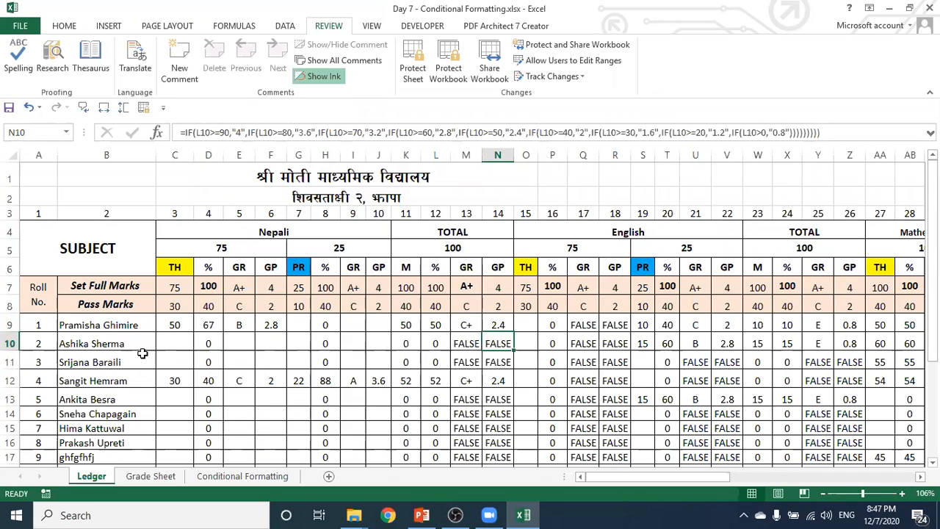
{"action": "left_click", "coordinate": [438, 340]}
{"action": "left_click", "coordinate": [496, 341]}
{"action": "scroll", "coordinate": [656, 83], "scroll_direction": "up", "scroll_amount": 1}
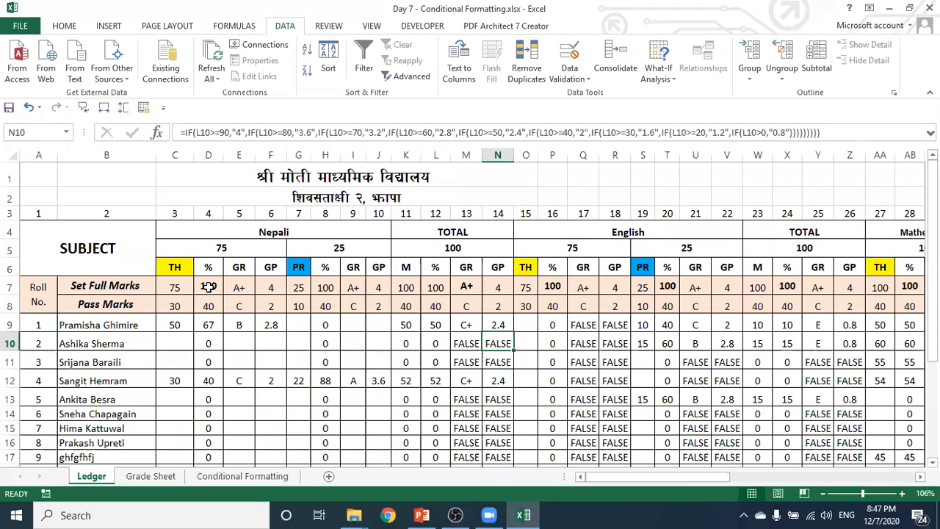
- Hide the percentage columns D, H, L, P and T on the Ledger sheet
{"action": "left_click", "coordinate": [208, 155]}
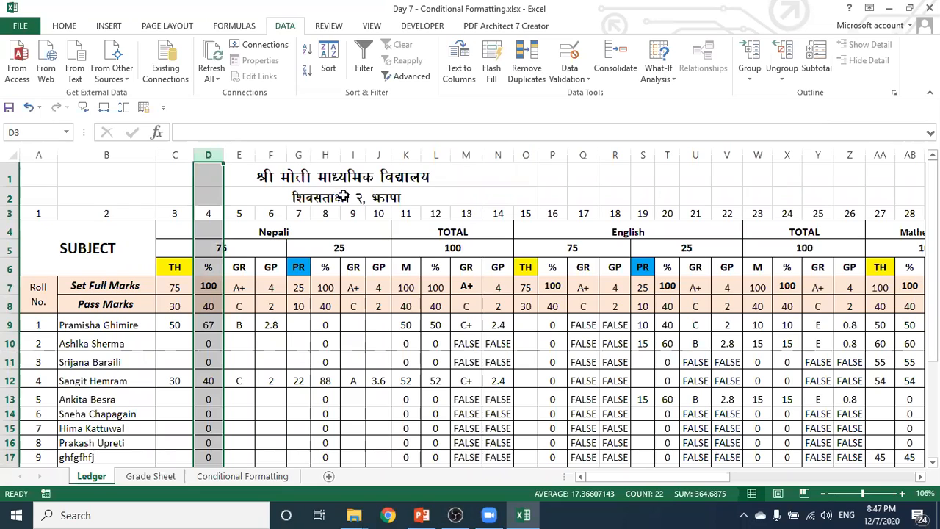
{"action": "left_click", "coordinate": [327, 154], "text": "ctrl"}
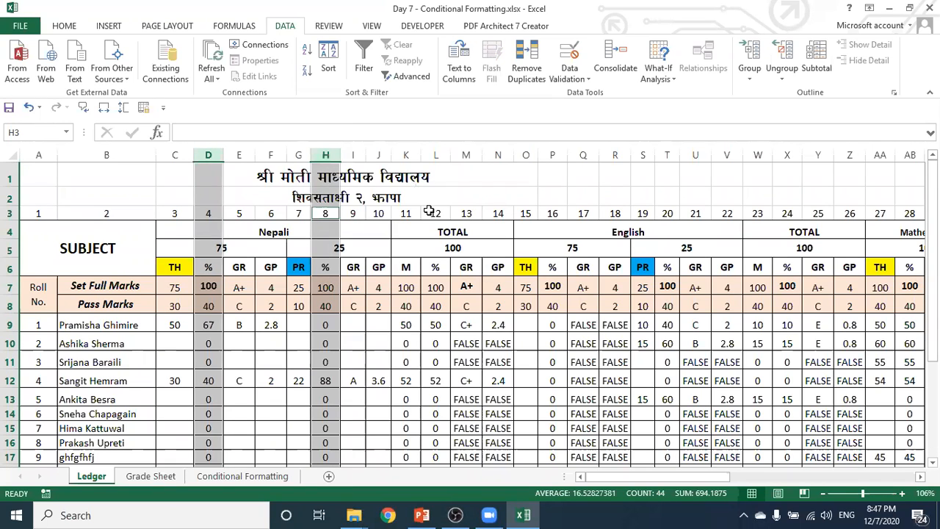
{"action": "left_click", "coordinate": [435, 154], "text": "ctrl"}
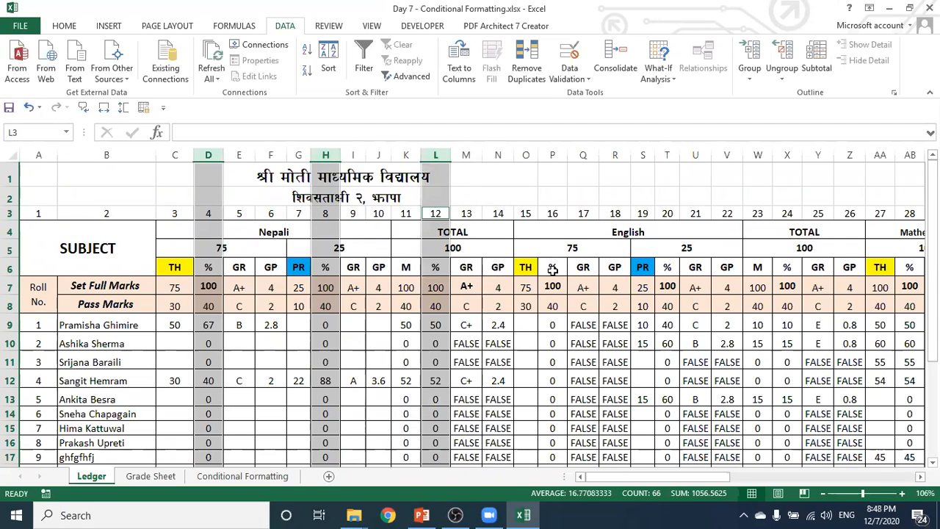
{"action": "left_click", "coordinate": [552, 154], "text": "ctrl"}
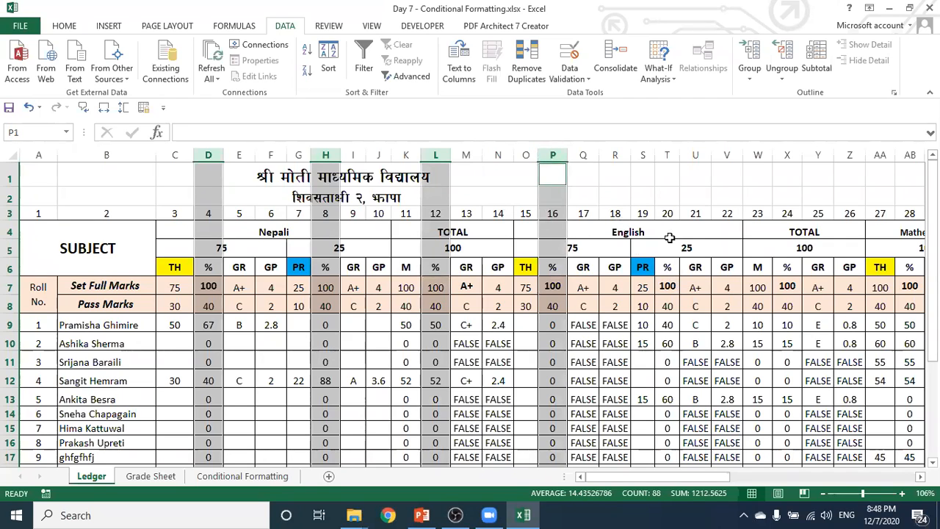
{"action": "left_click", "coordinate": [667, 155], "text": "ctrl"}
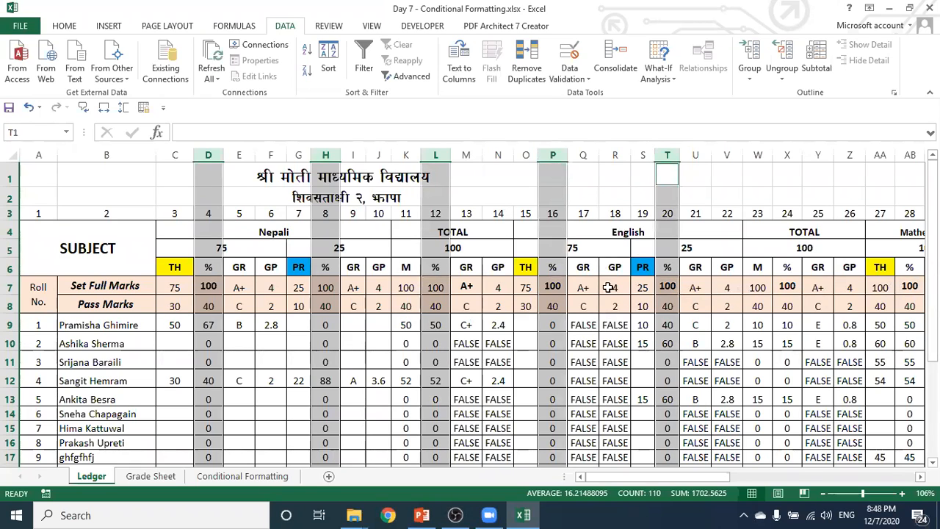
{"action": "right_click", "coordinate": [437, 155]}
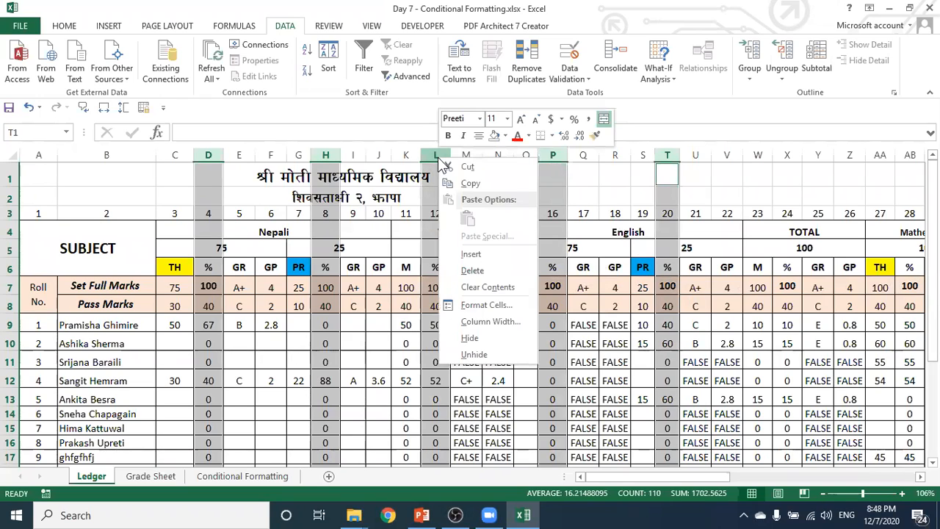
{"action": "left_click", "coordinate": [496, 336]}
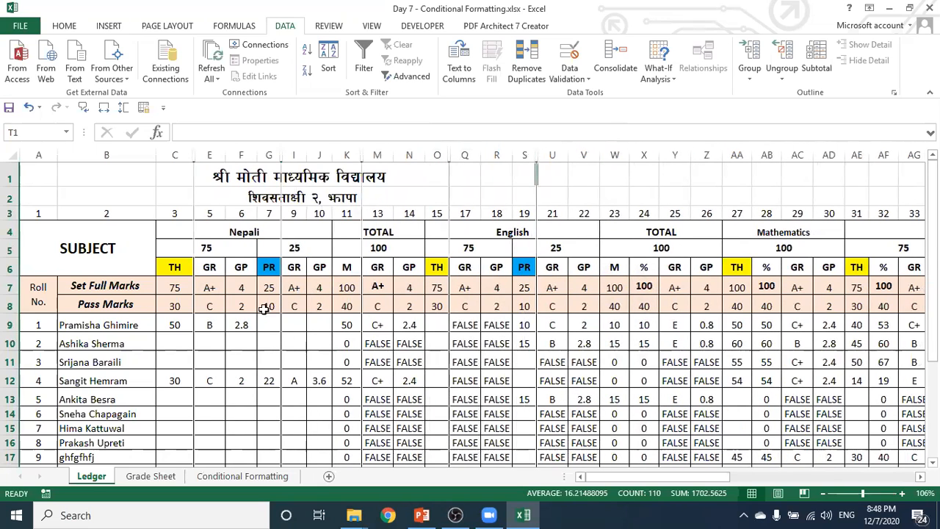
- Examine the formulas and mark cells in roll number 2's Nepali theory and practical columns in row 10
{"action": "left_click", "coordinate": [212, 343]}
{"action": "left_click", "coordinate": [245, 343]}
{"action": "left_click", "coordinate": [271, 343]}
{"action": "left_click", "coordinate": [301, 343]}
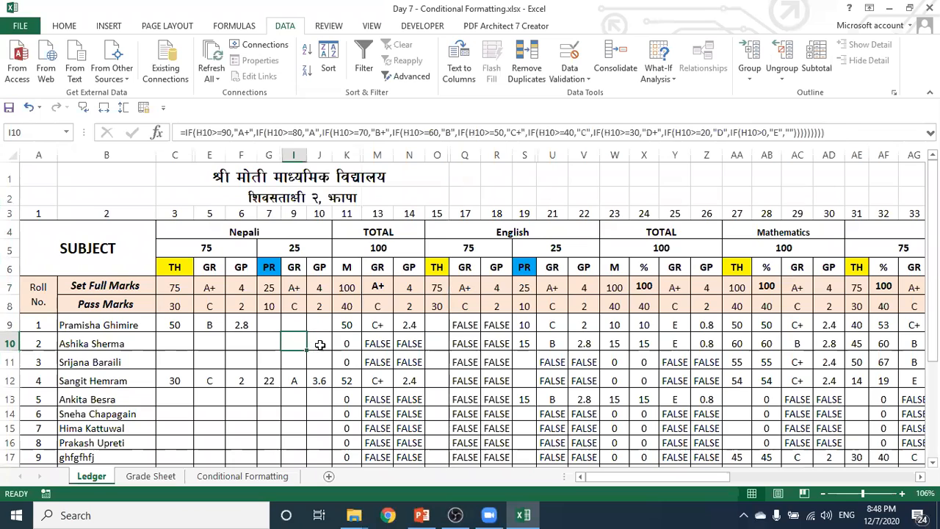
{"action": "left_click", "coordinate": [319, 343]}
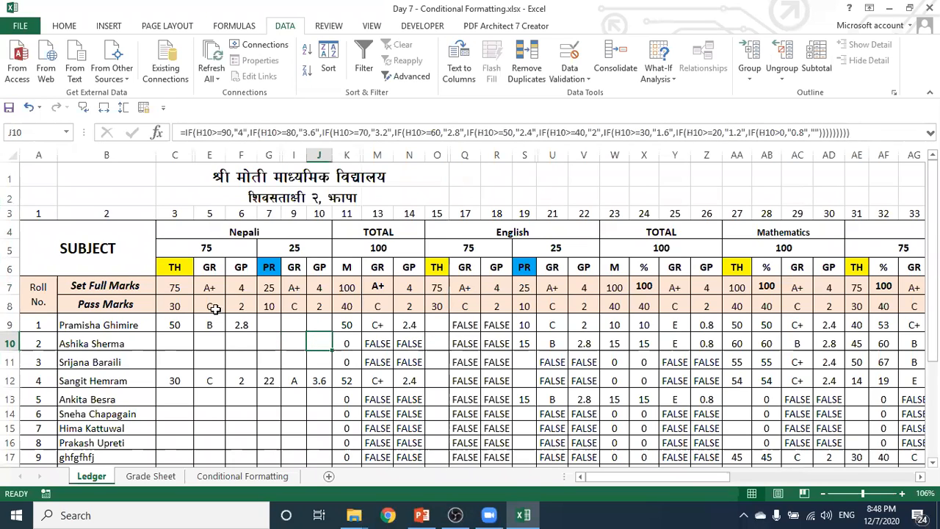
{"action": "left_click", "coordinate": [169, 342]}
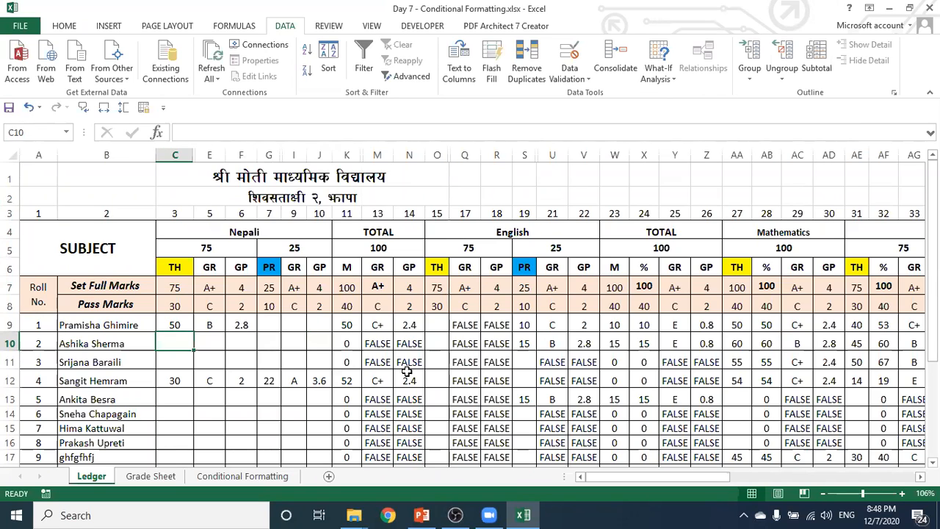
- Enter roll number 2's Nepali marks in the Ledger: 42 for theory and 12 for practical
{"action": "type", "text": "42"}
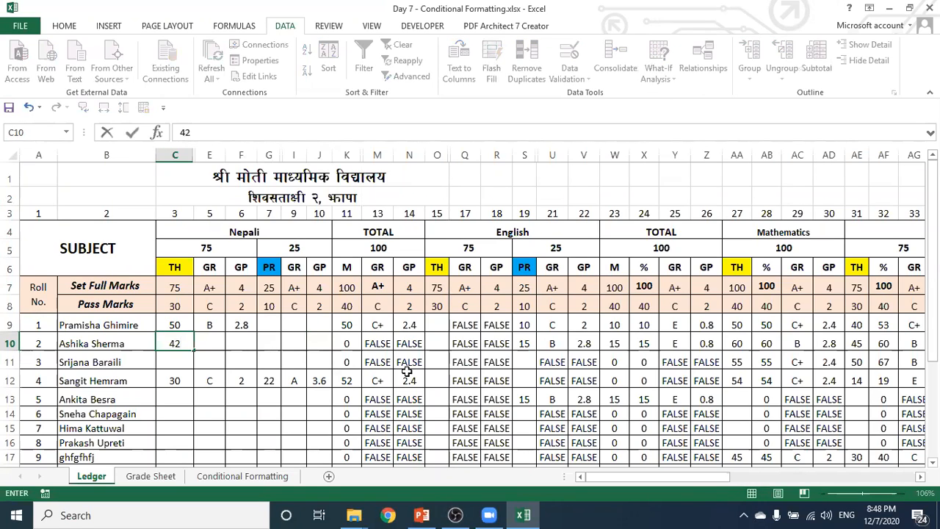
{"action": "key", "text": "Tab"}
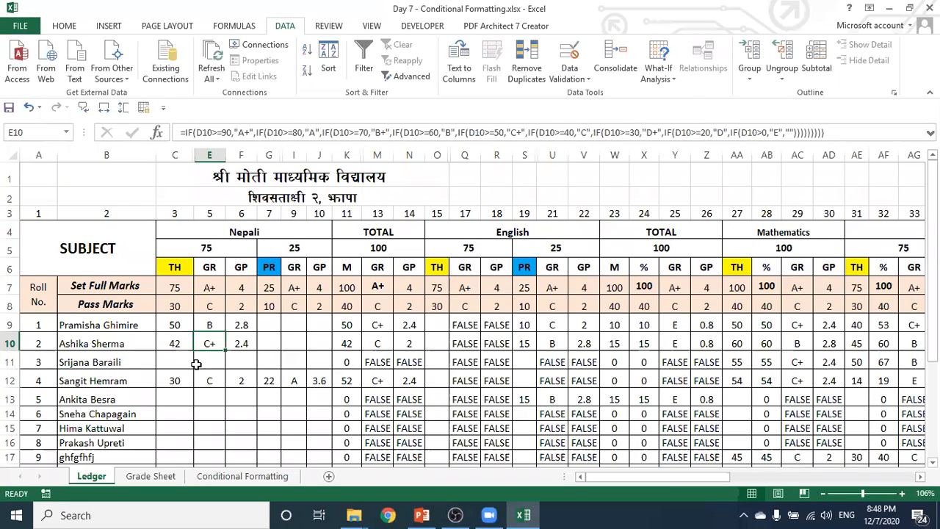
{"action": "left_click", "coordinate": [266, 344]}
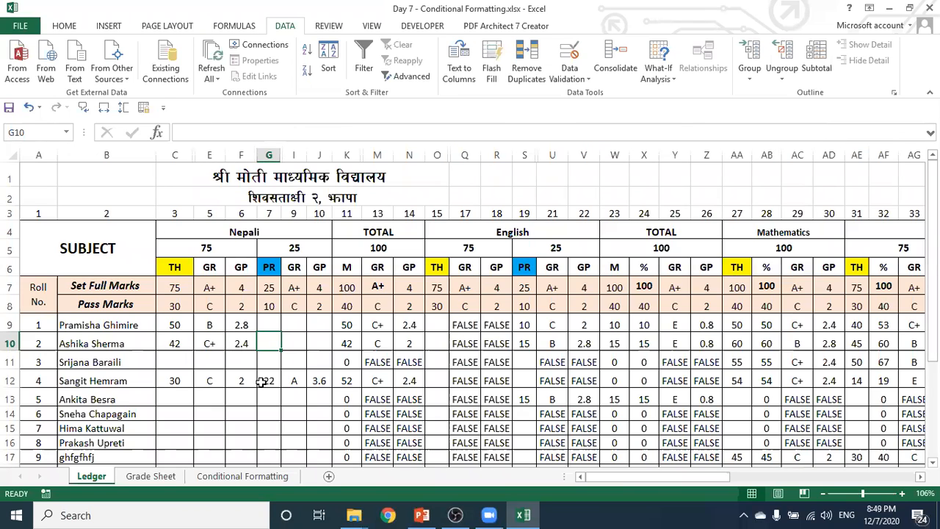
{"action": "type", "text": "12"}
{"action": "key", "text": "Tab"}
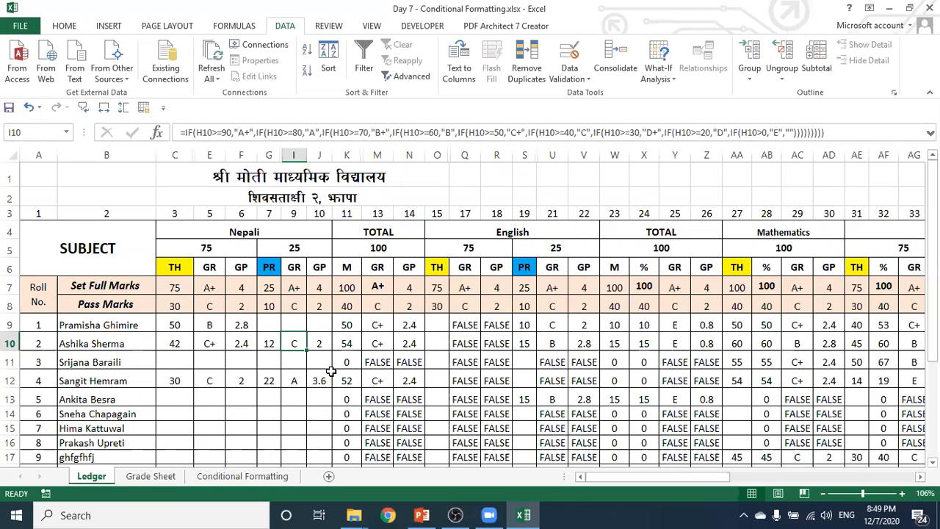
{"action": "key", "text": "Tab"}
{"action": "key", "text": "Tab"}
{"action": "key", "text": "Tab"}
{"action": "key", "text": "Tab"}
{"action": "key", "text": "Tab"}
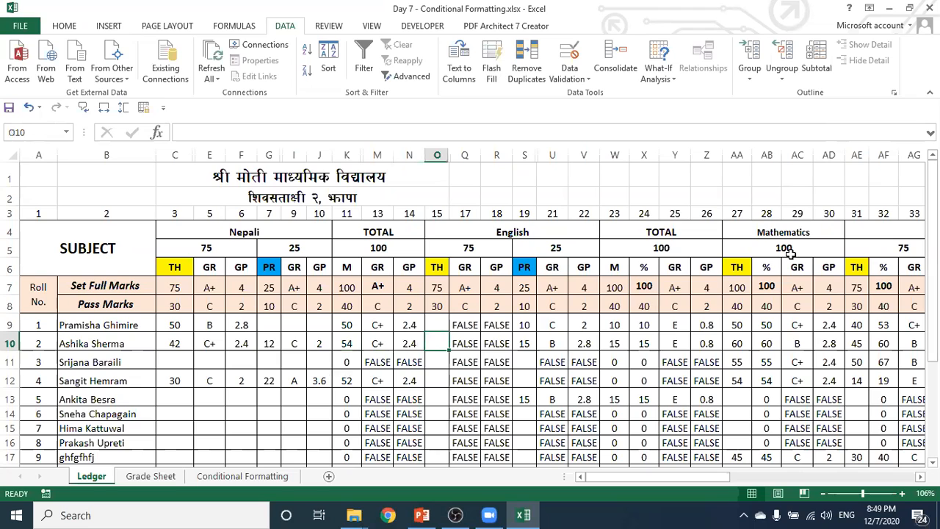
- Unhide the Nepali theory percentage column D between columns C and E
{"action": "left_click_drag", "start_coordinate": [608, 477], "coordinate": [677, 477]}
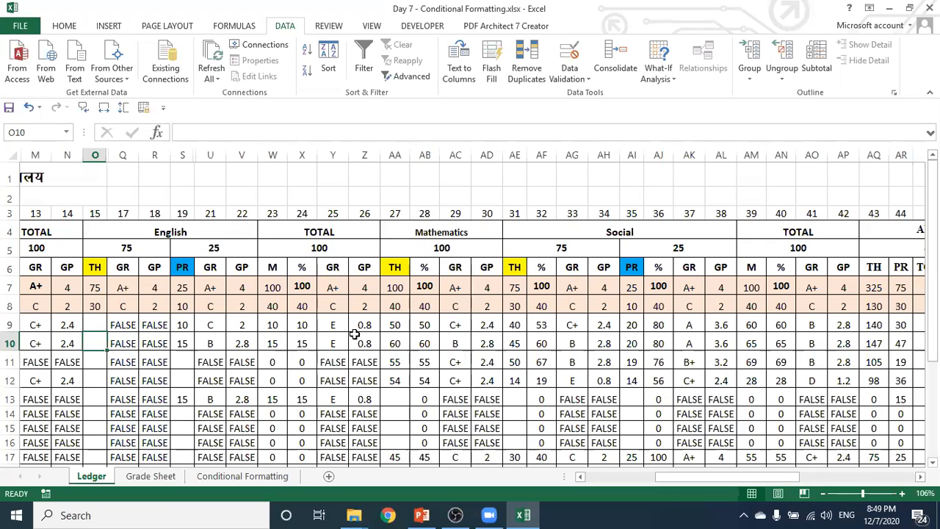
{"action": "left_click_drag", "start_coordinate": [686, 474], "coordinate": [583, 480]}
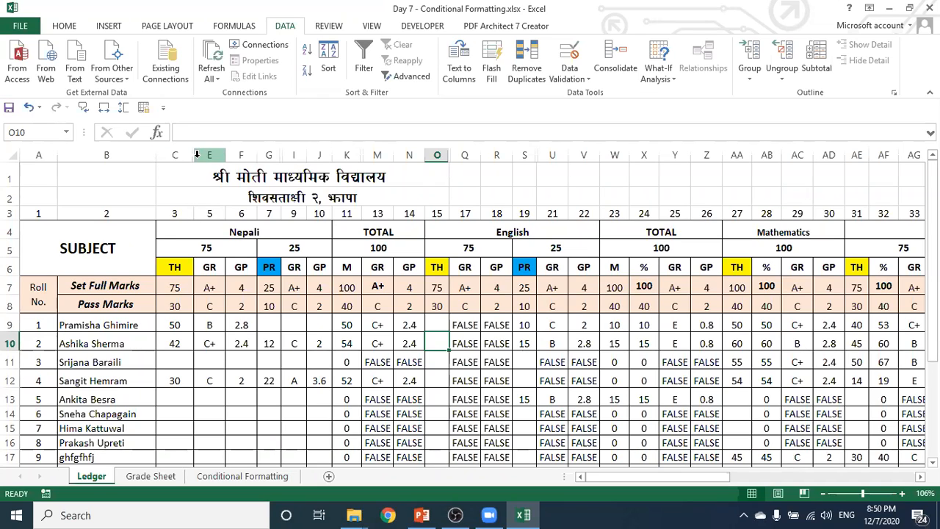
{"action": "left_click_drag", "start_coordinate": [175, 154], "coordinate": [200, 152]}
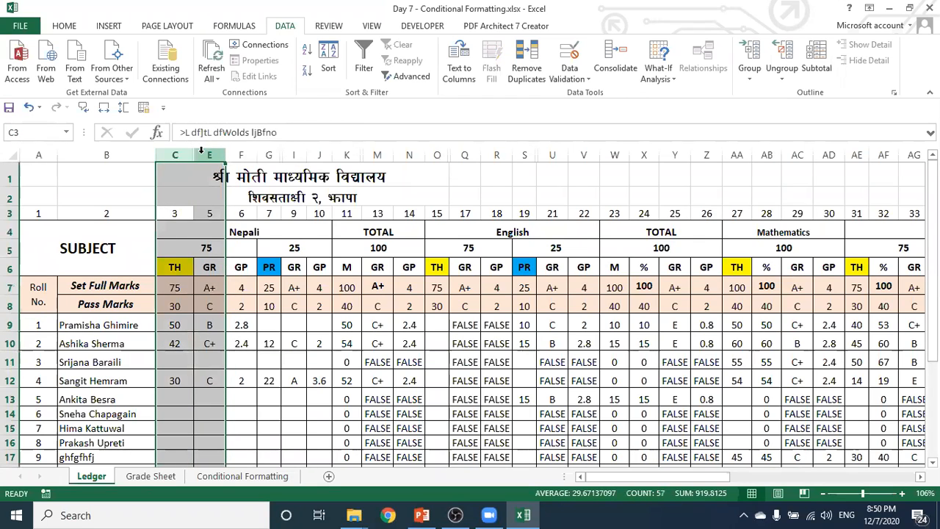
{"action": "right_click", "coordinate": [203, 155]}
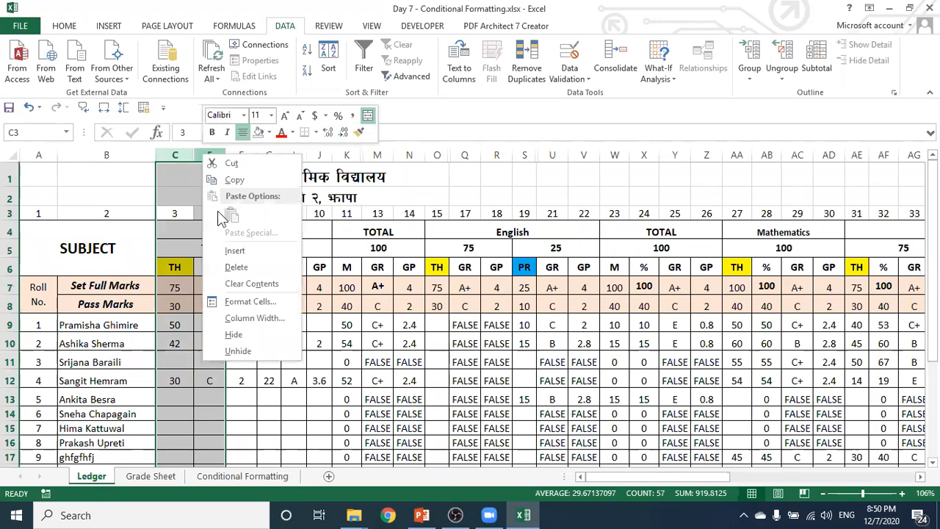
{"action": "left_click", "coordinate": [239, 352]}
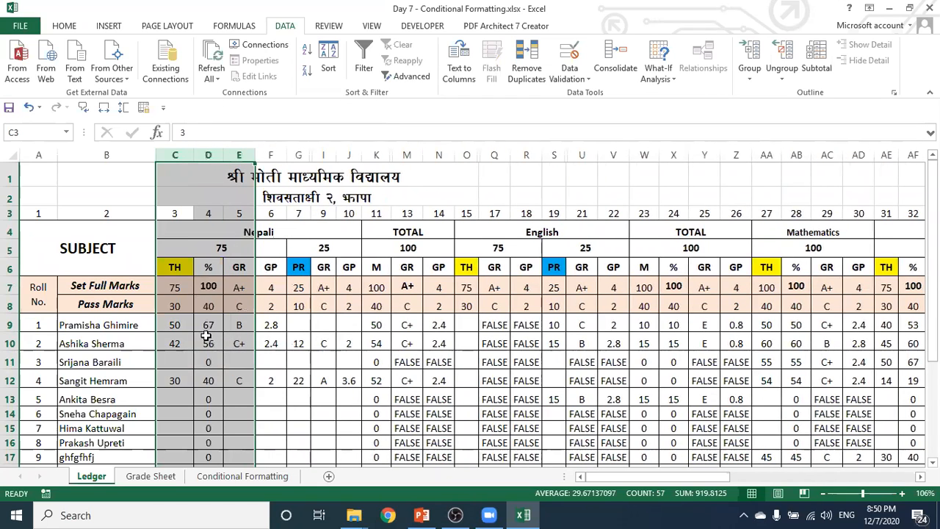
{"action": "left_click", "coordinate": [322, 359]}
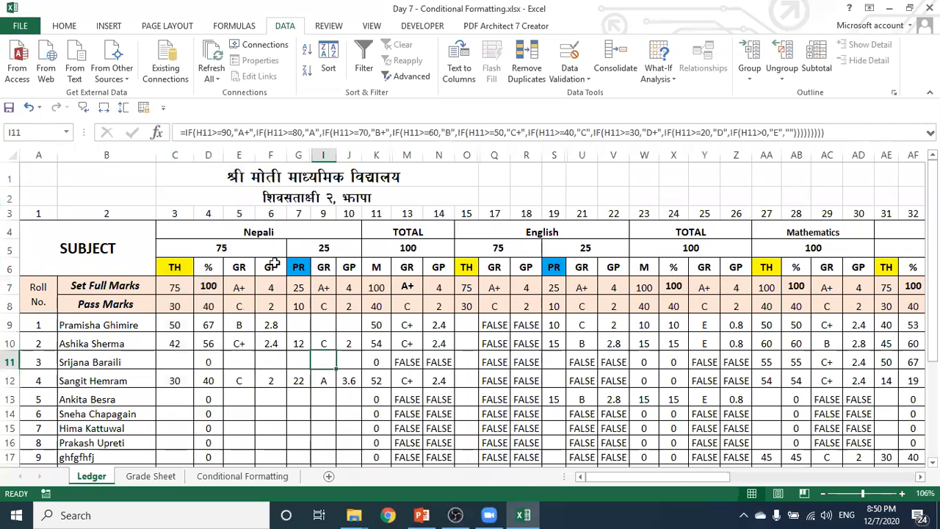
{"action": "left_click", "coordinate": [190, 200]}
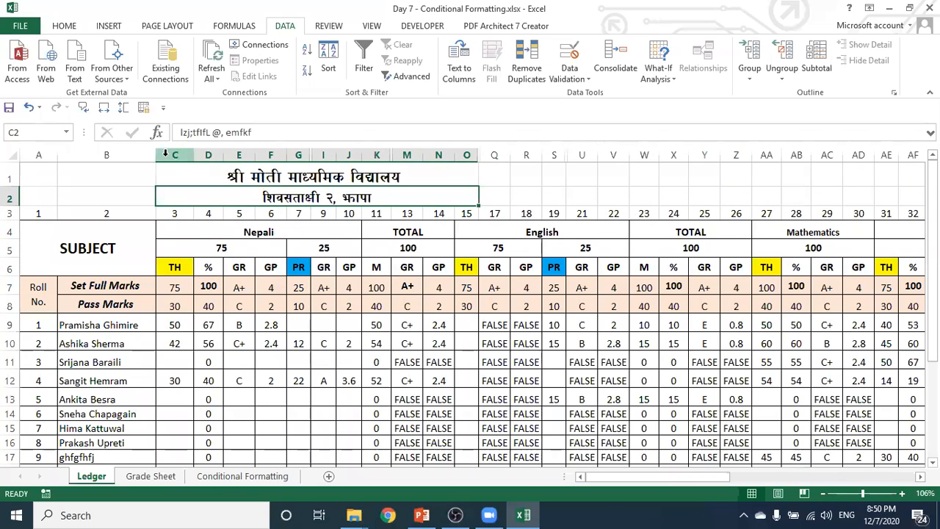
- Unhide the remaining hidden percentage columns H, L, P and T on the Ledger sheet
{"action": "left_click_drag", "start_coordinate": [166, 153], "coordinate": [917, 138]}
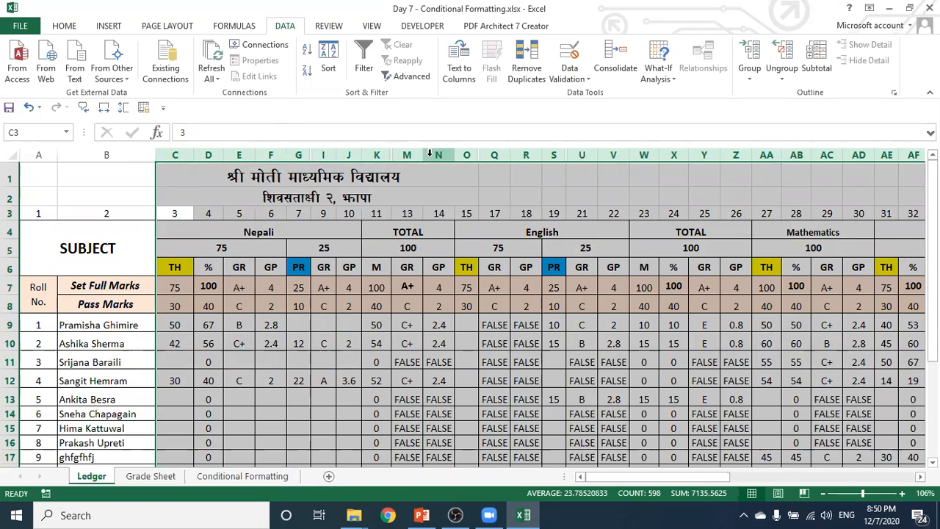
{"action": "right_click", "coordinate": [431, 154]}
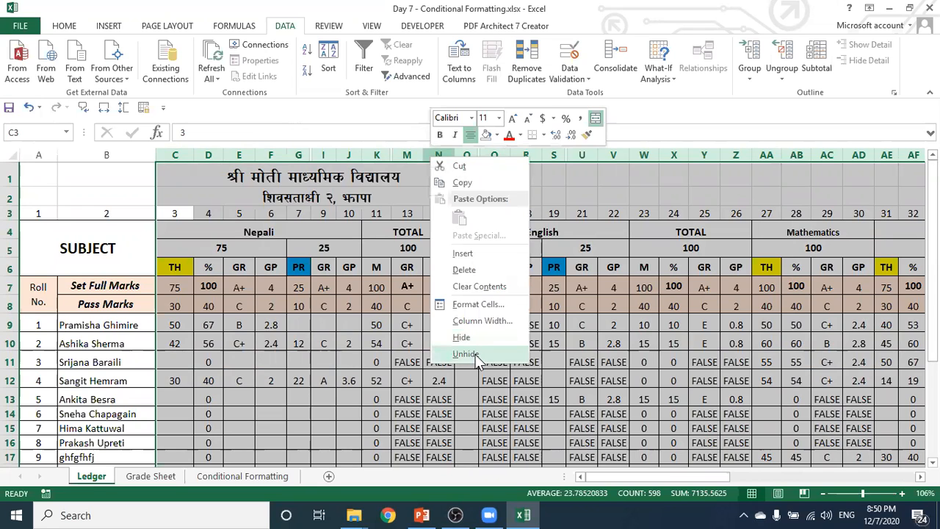
{"action": "left_click", "coordinate": [476, 354]}
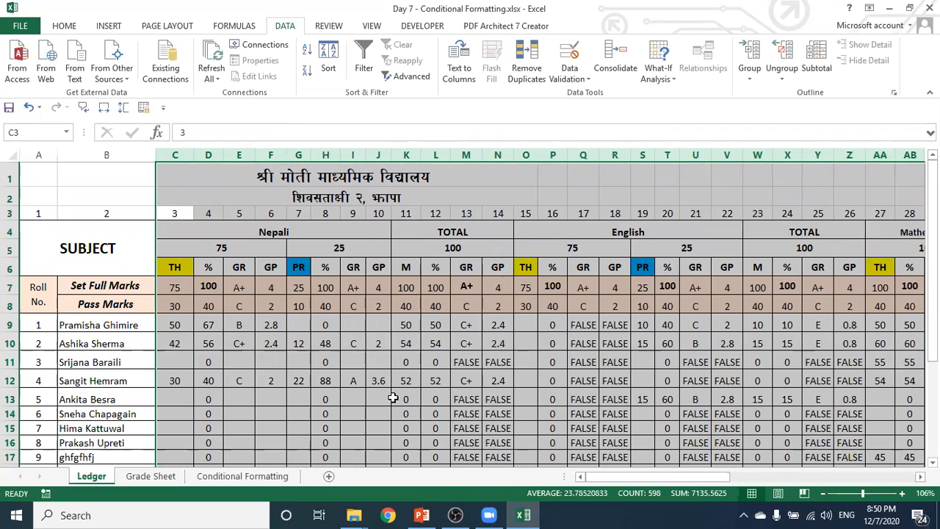
{"action": "left_click", "coordinate": [383, 379]}
{"action": "left_click", "coordinate": [325, 267]}
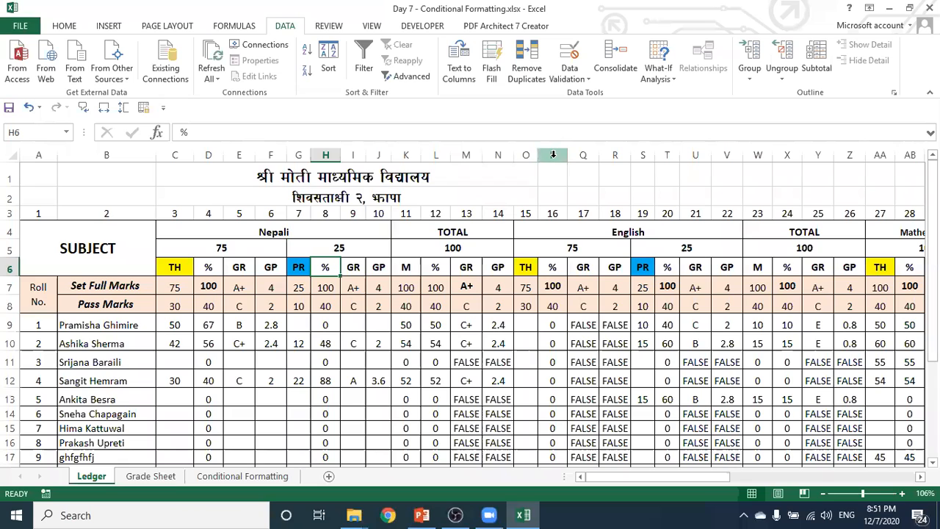
- Hide columns F through O on the Ledger sheet
{"action": "left_click", "coordinate": [272, 153]}
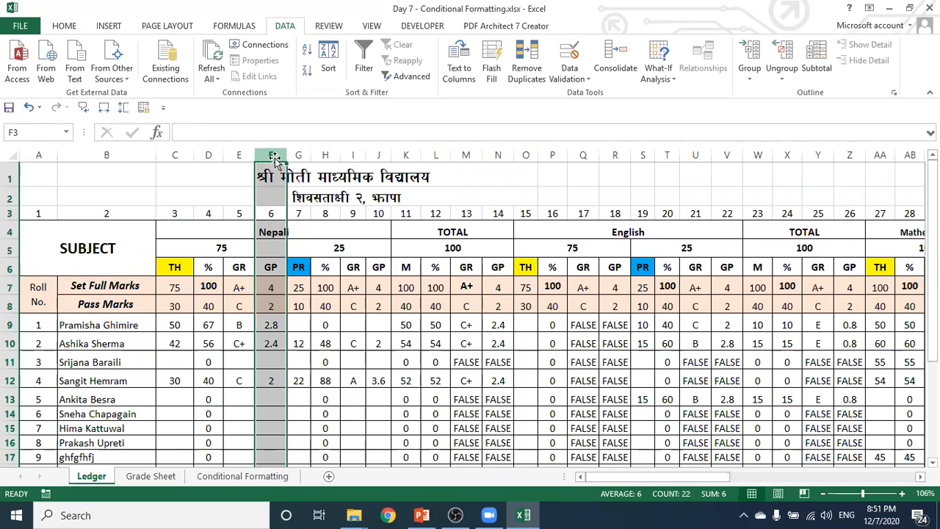
{"action": "key", "text": "Right"}
{"action": "key", "text": "Right"}
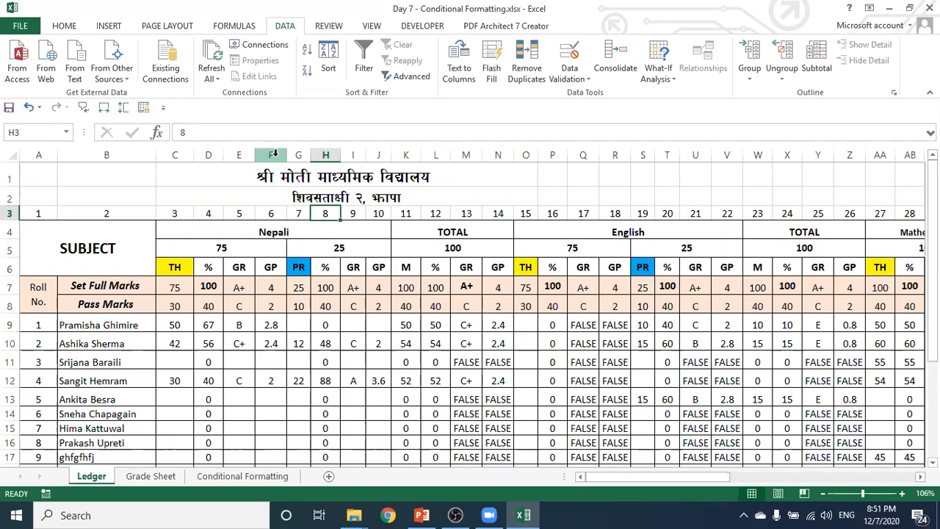
{"action": "left_click_drag", "start_coordinate": [274, 155], "coordinate": [524, 150]}
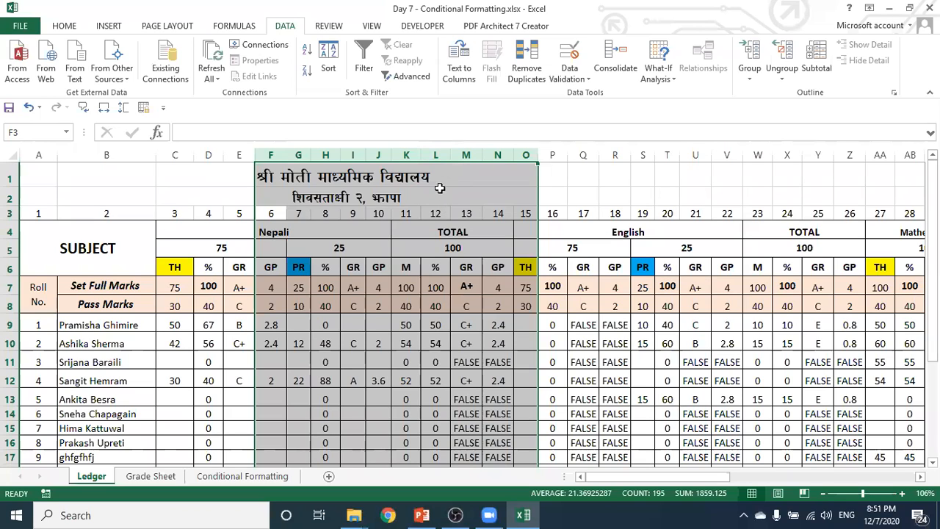
{"action": "right_click", "coordinate": [433, 155]}
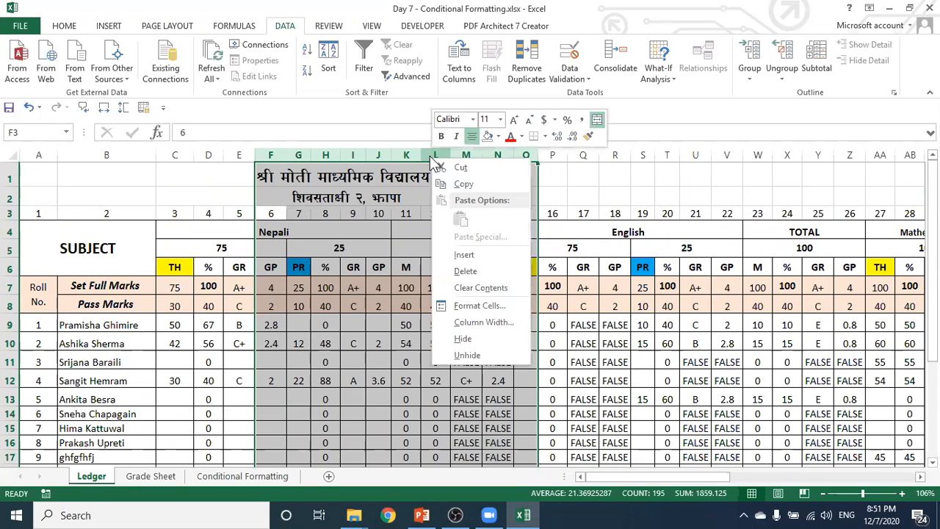
{"action": "left_click", "coordinate": [479, 337]}
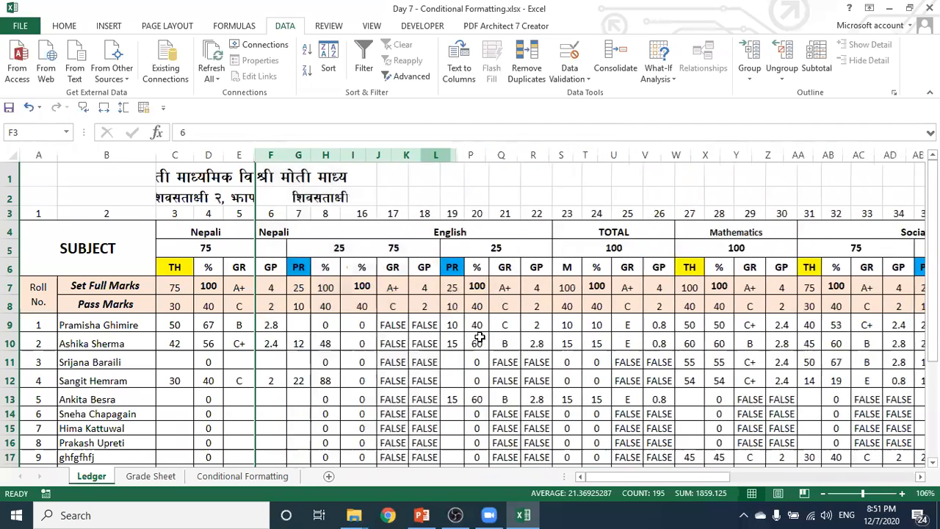
{"action": "left_click", "coordinate": [365, 327]}
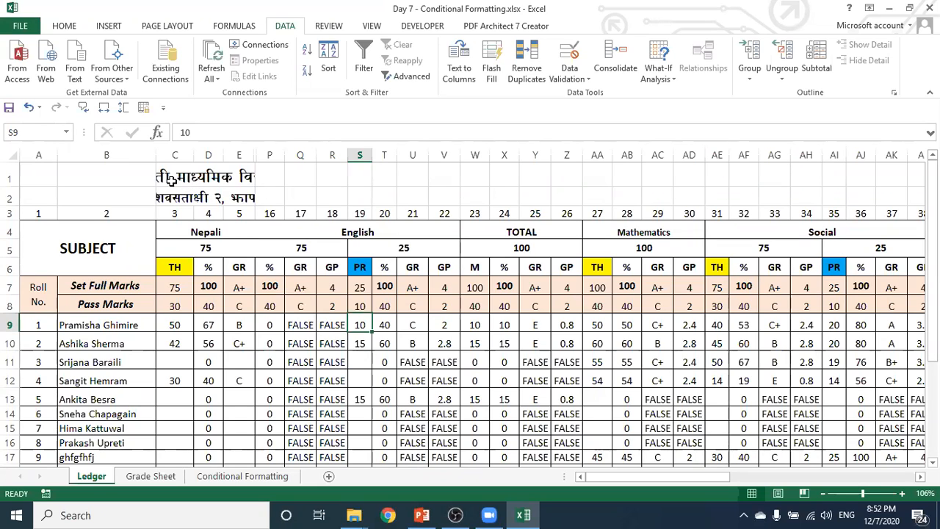
- Unmerge the school name heading in row 1, then merge and center it across C1:W1
{"action": "left_click_drag", "start_coordinate": [161, 177], "coordinate": [486, 178]}
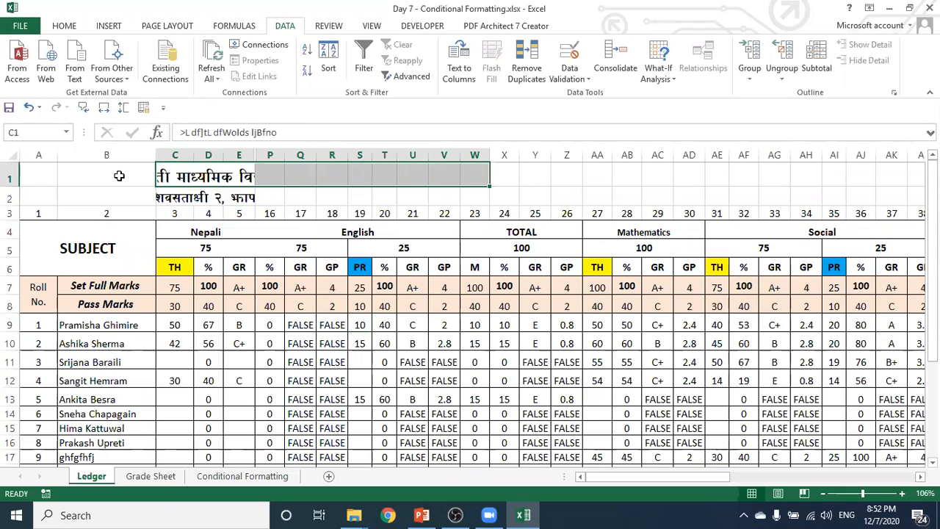
{"action": "left_click", "coordinate": [64, 28]}
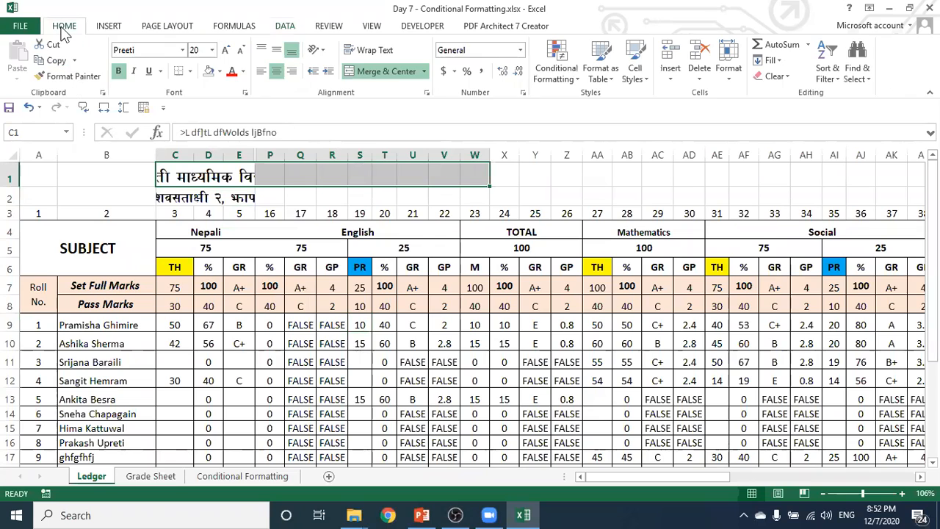
{"action": "left_click", "coordinate": [391, 74]}
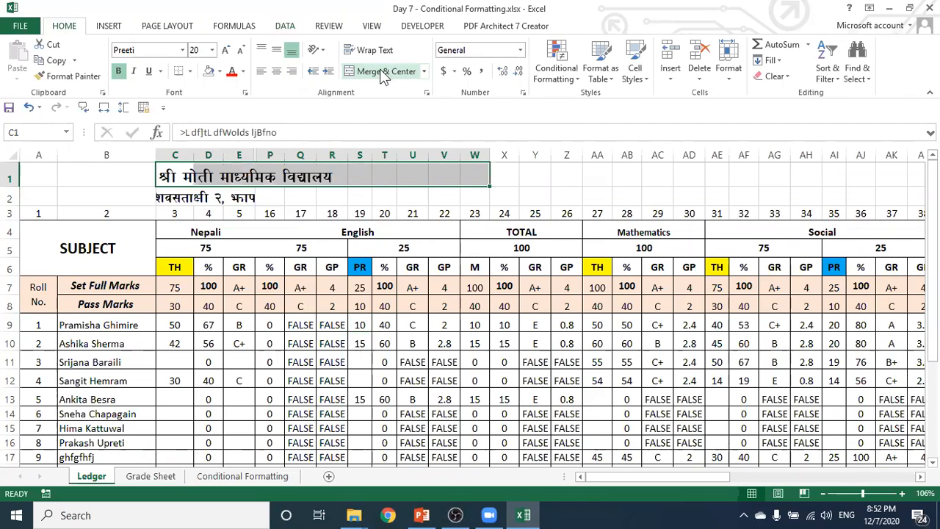
{"action": "left_click", "coordinate": [388, 72]}
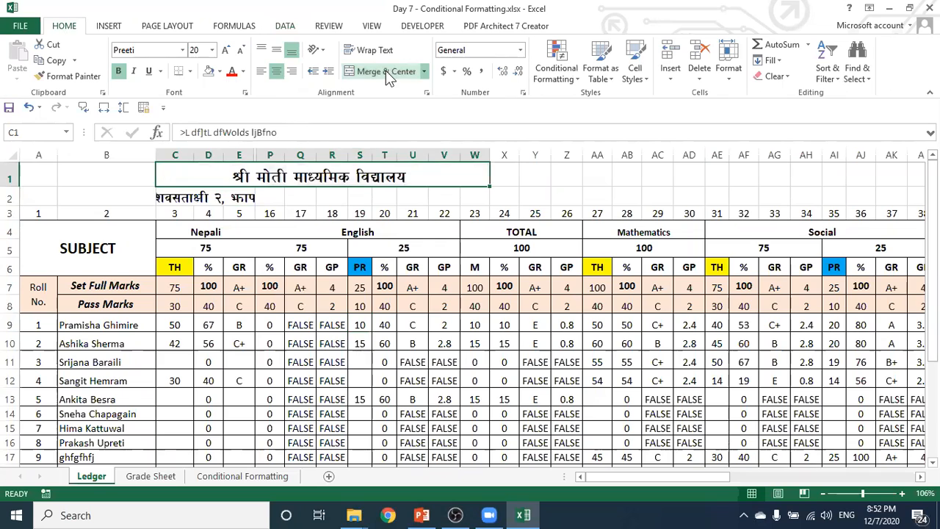
{"action": "left_click", "coordinate": [567, 175]}
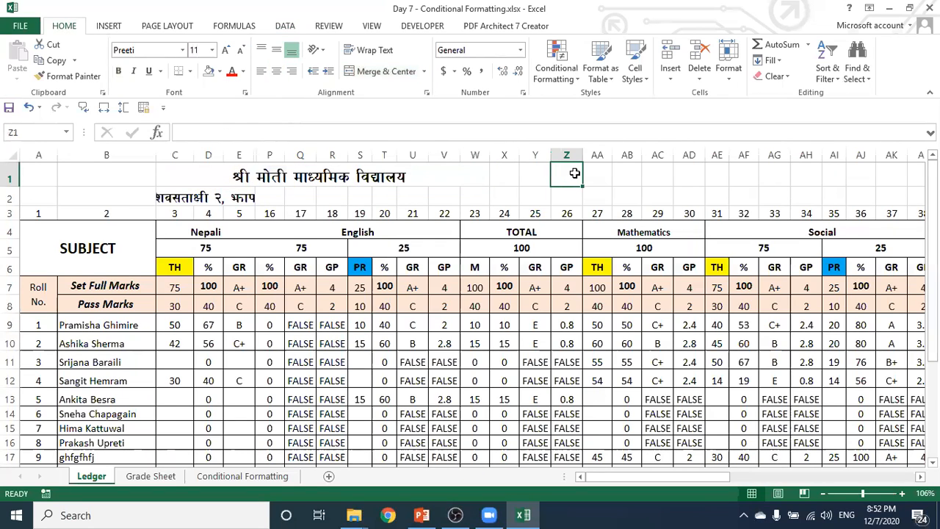
- Unmerge the school address heading in row 2, then merge and center it across C2:W2
{"action": "left_click_drag", "start_coordinate": [168, 198], "coordinate": [477, 192]}
{"action": "left_click", "coordinate": [382, 71]}
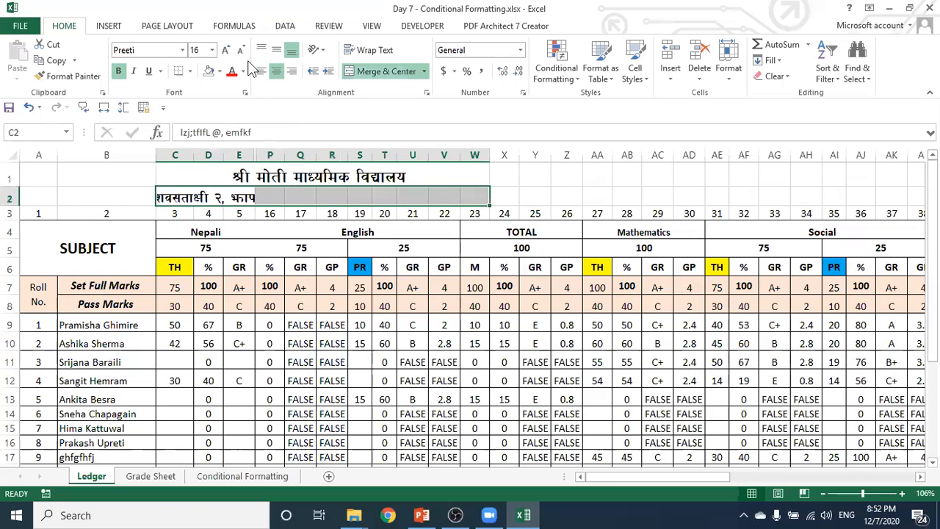
{"action": "left_click", "coordinate": [387, 72]}
{"action": "left_click", "coordinate": [388, 72]}
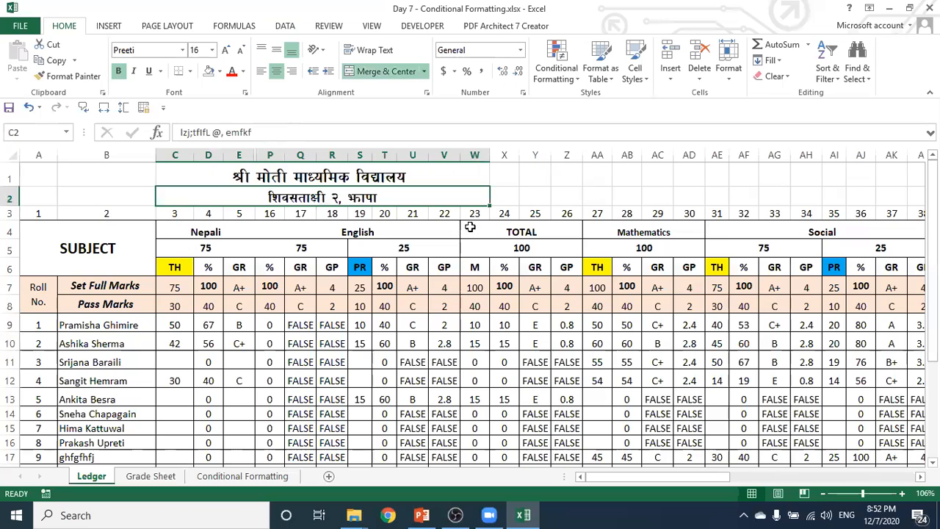
{"action": "left_click", "coordinate": [567, 177]}
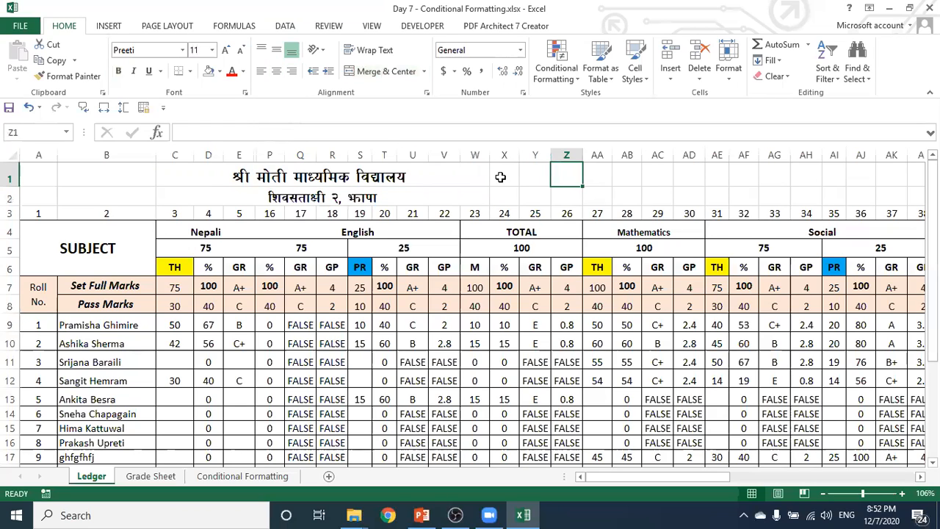
{"action": "left_click", "coordinate": [440, 178]}
{"action": "left_click", "coordinate": [433, 199]}
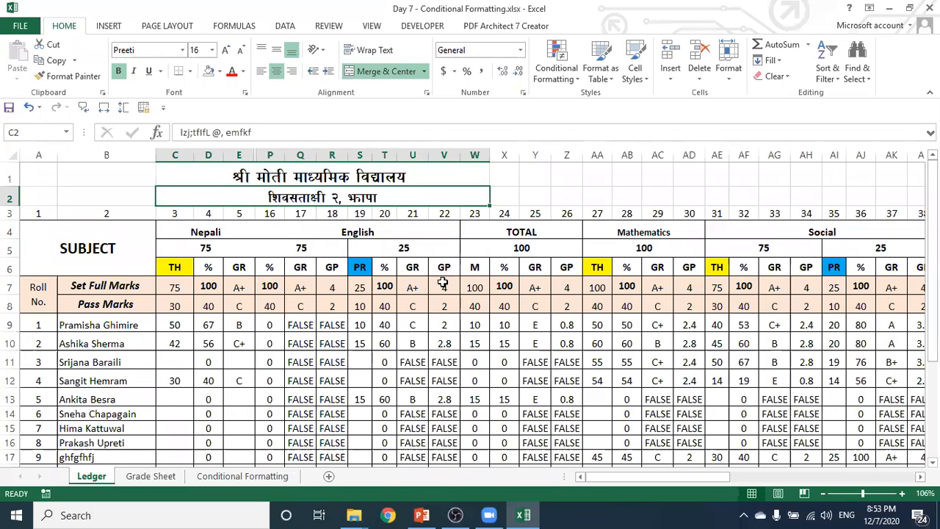
- Examine the student name's VLOOKUP formula in cell D6 of the Grade Sheet
{"action": "left_click", "coordinate": [532, 329]}
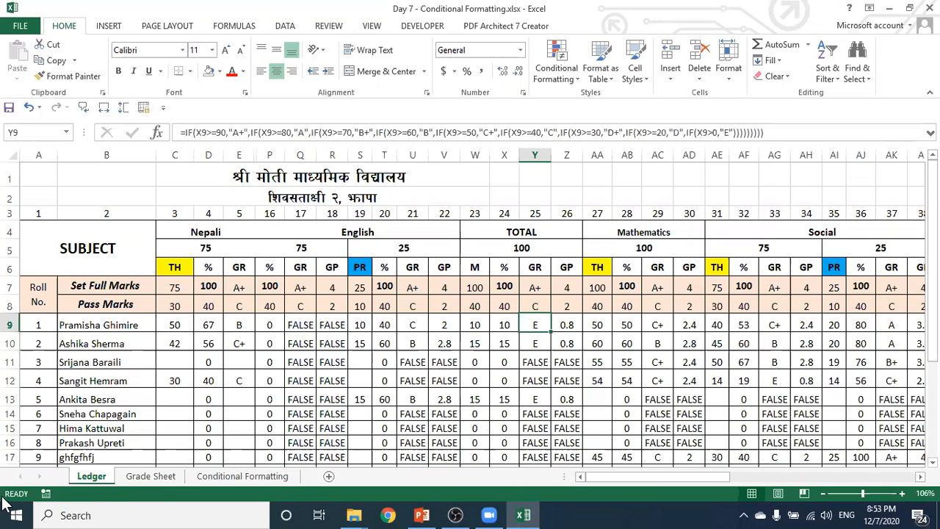
{"action": "left_click", "coordinate": [163, 478]}
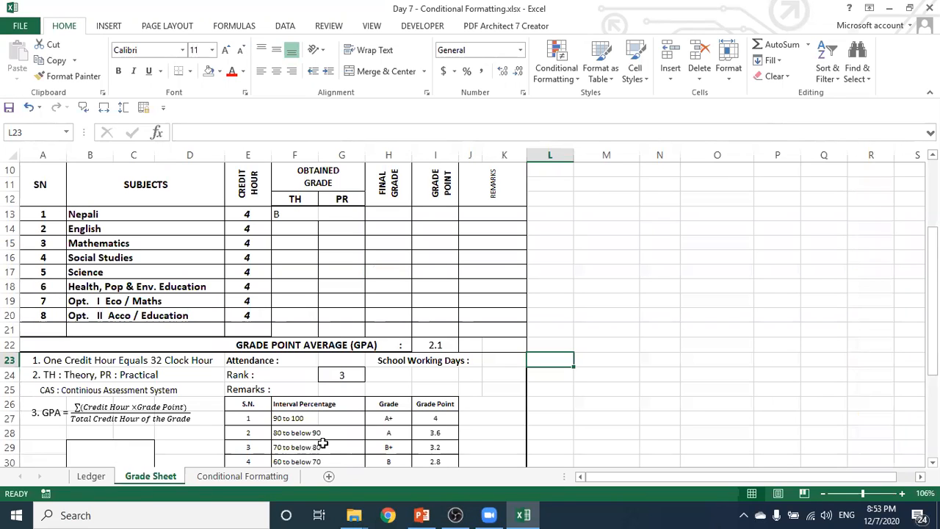
{"action": "scroll", "coordinate": [368, 398], "scroll_direction": "up", "scroll_amount": 3}
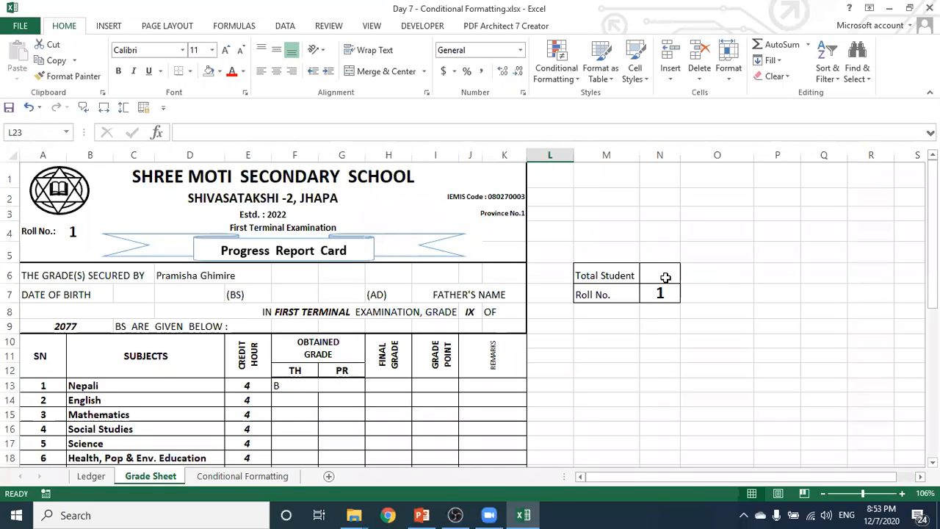
{"action": "left_click", "coordinate": [217, 277]}
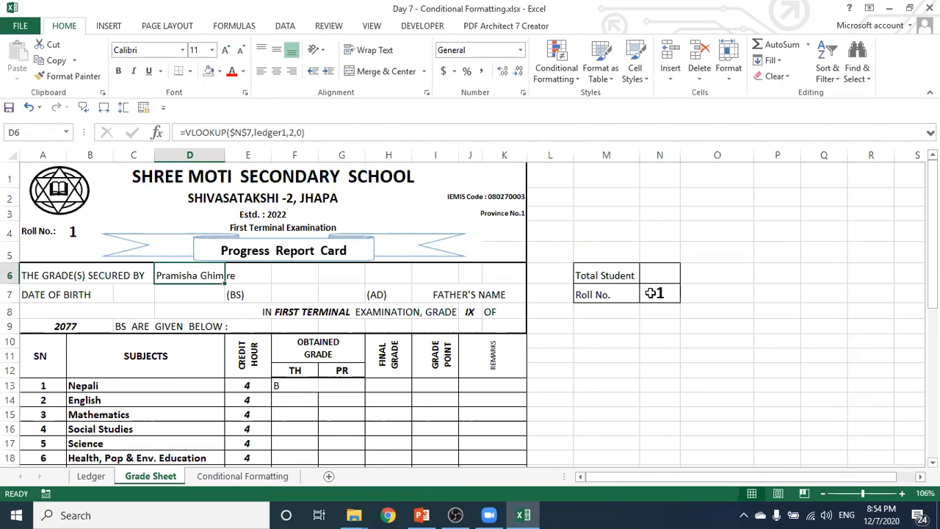
- Set the roll number in cell N7 of the Grade Sheet to 2 and check the name lookup in D6
{"action": "left_click", "coordinate": [651, 293]}
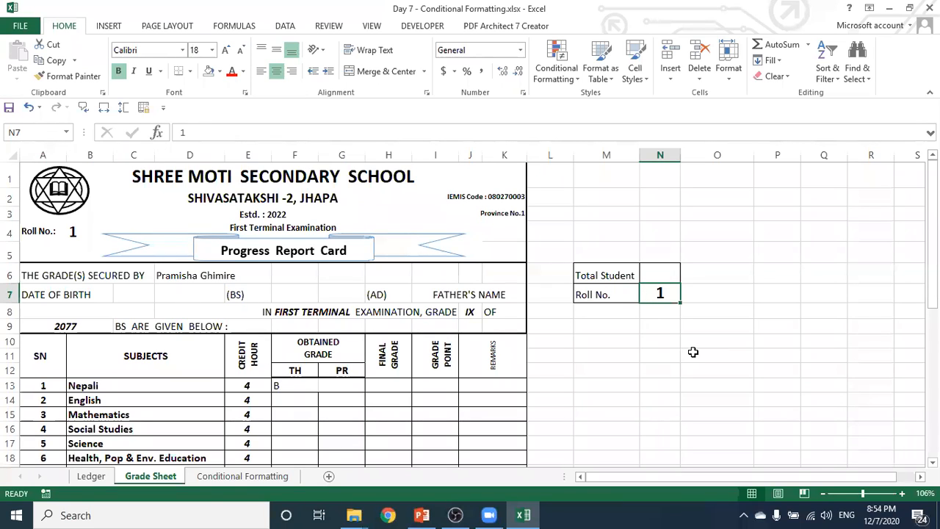
{"action": "type", "text": "2"}
{"action": "key", "text": "Return"}
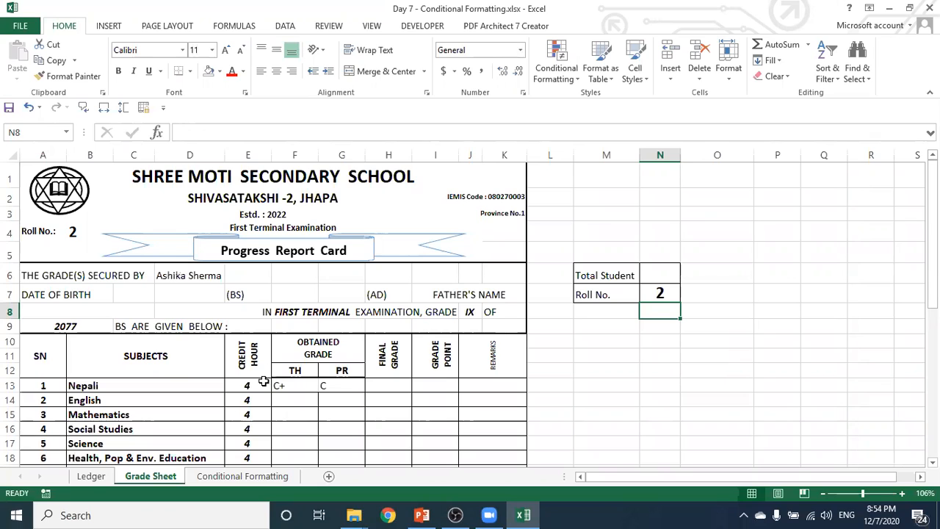
{"action": "left_click", "coordinate": [193, 275]}
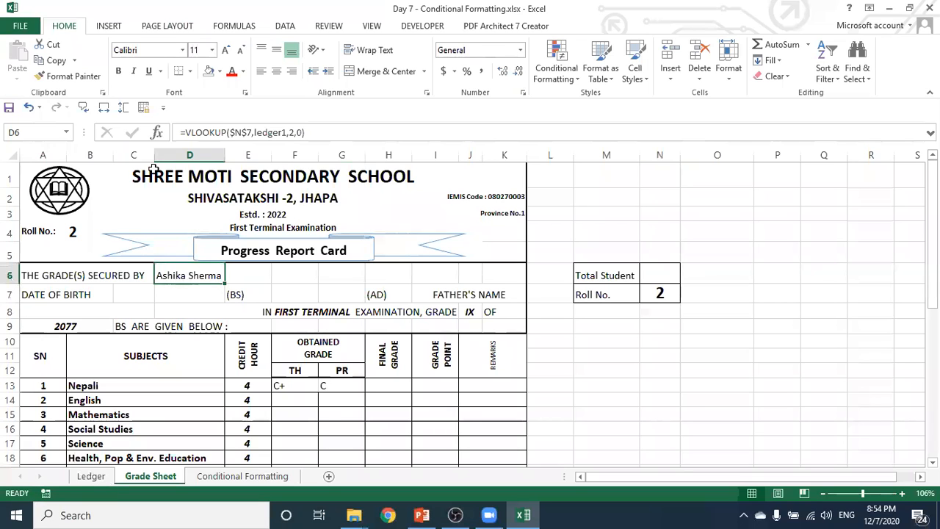
- Examine the student names in column B of the Ledger sheet as the lookup's second column
{"action": "left_click", "coordinate": [92, 478]}
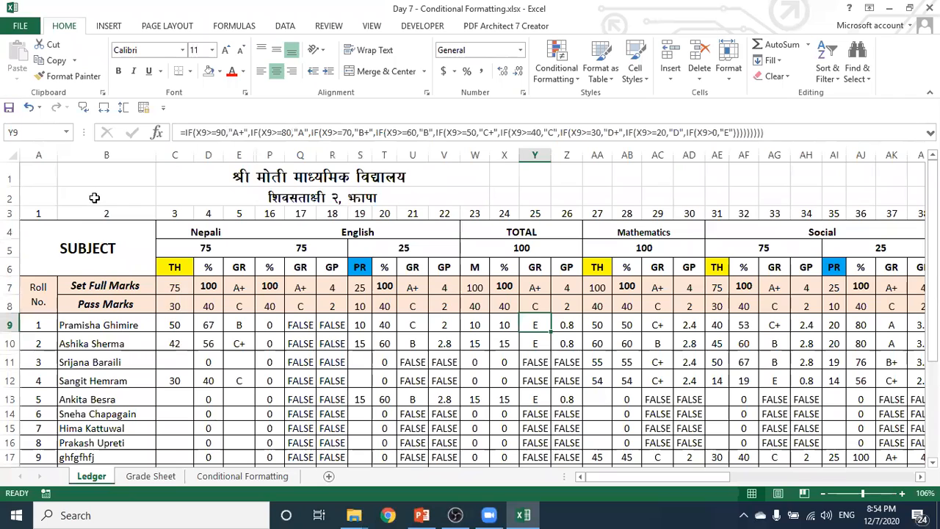
{"action": "left_click", "coordinate": [97, 155]}
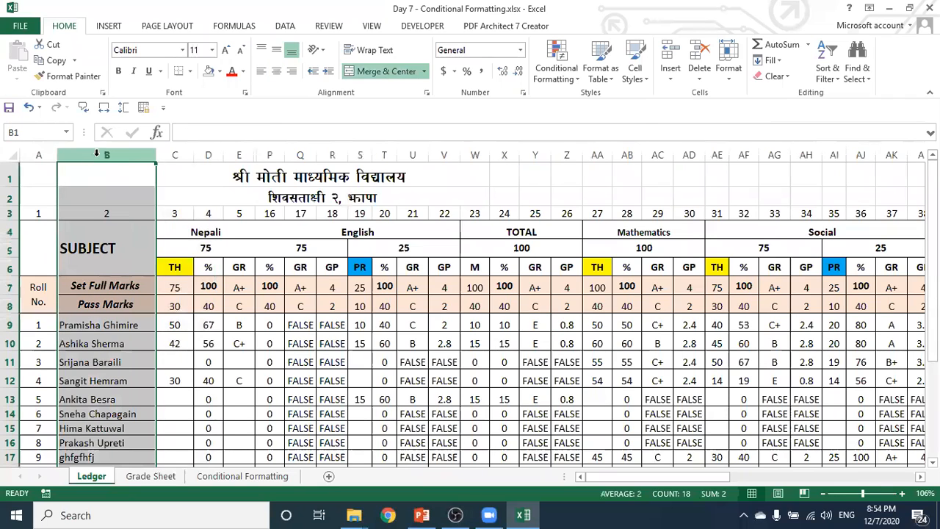
{"action": "left_click", "coordinate": [120, 209]}
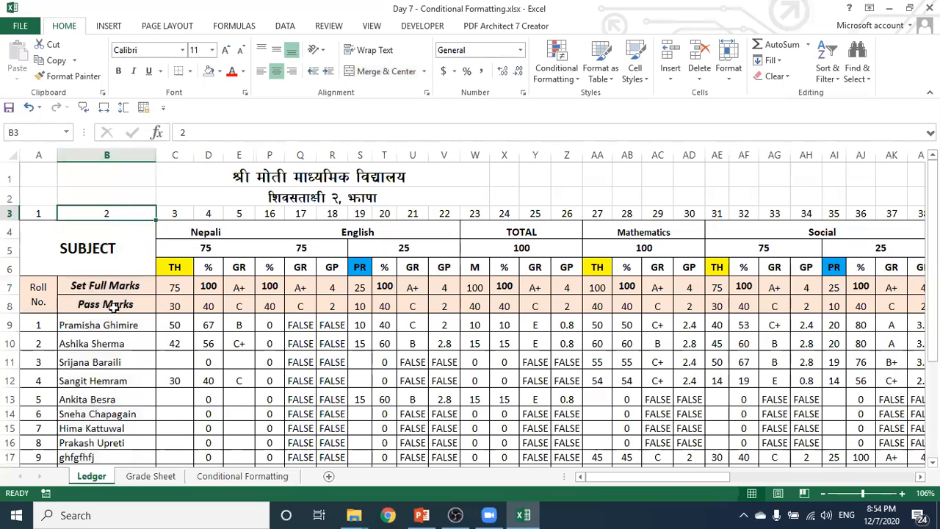
{"action": "left_click", "coordinate": [113, 329]}
{"action": "left_click", "coordinate": [113, 341]}
{"action": "left_click", "coordinate": [111, 364]}
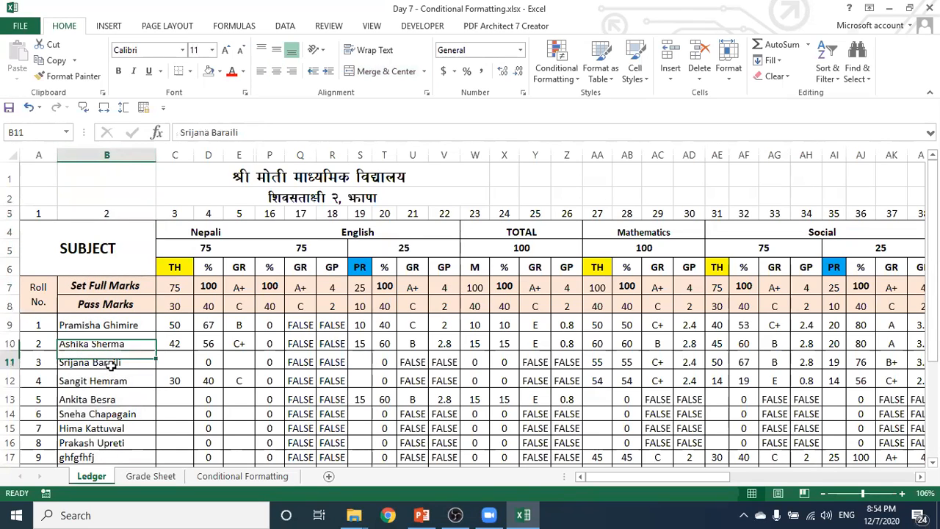
{"action": "scroll", "coordinate": [143, 341], "scroll_direction": "down", "scroll_amount": 3}
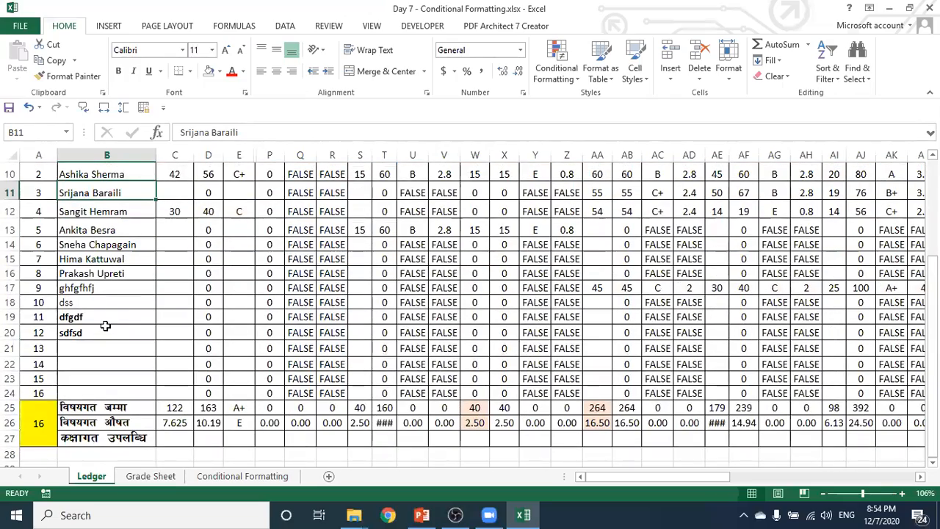
{"action": "scroll", "coordinate": [106, 326], "scroll_direction": "up", "scroll_amount": 2}
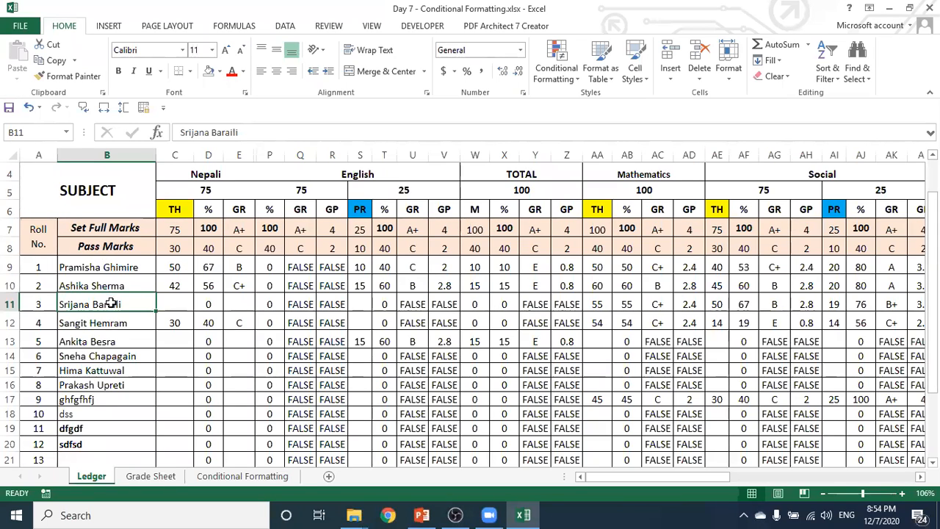
{"action": "left_click", "coordinate": [107, 154]}
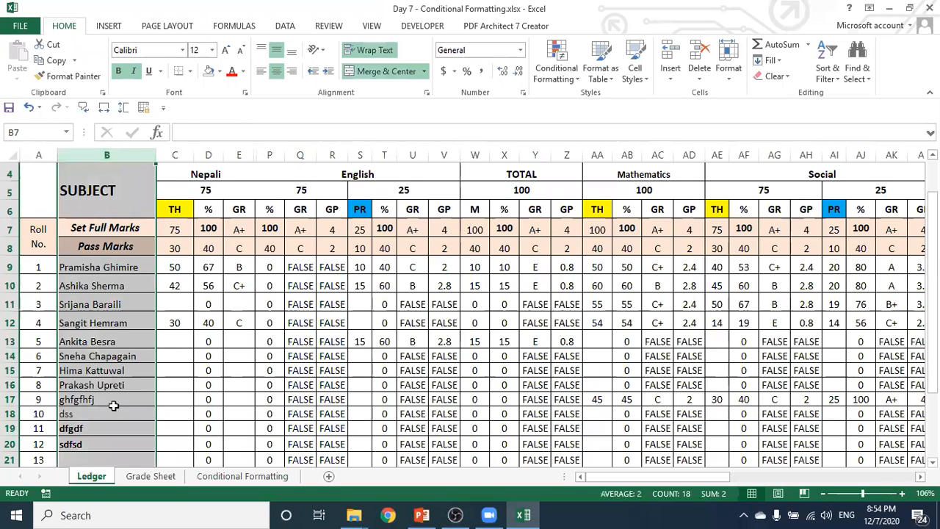
{"action": "left_click", "coordinate": [139, 286]}
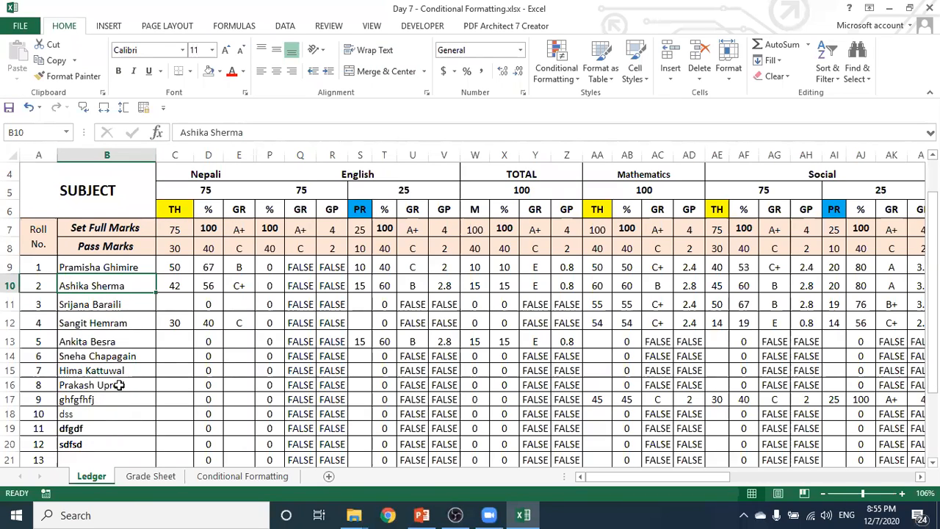
- Examine the Nepali theory GR column E, its column number in row 3, and columns W through AA on the Ledger
{"action": "left_click", "coordinate": [239, 155]}
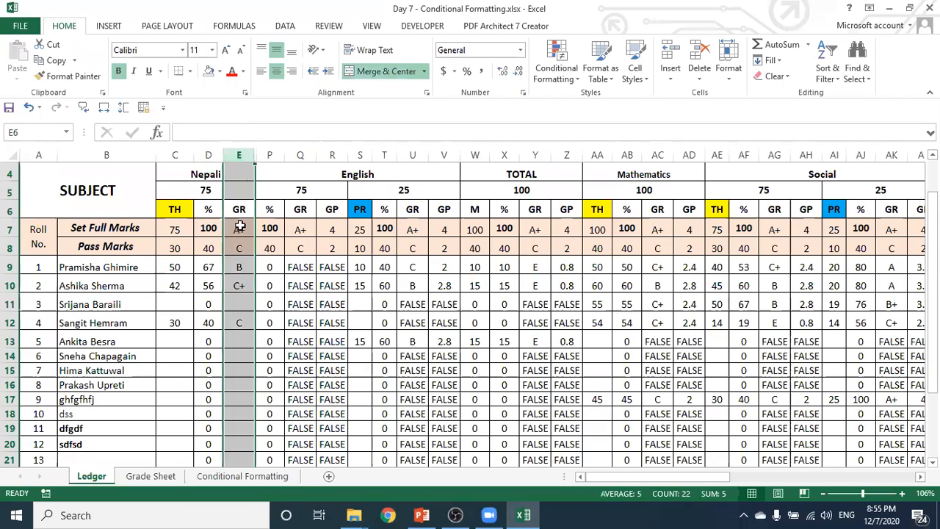
{"action": "scroll", "coordinate": [277, 316], "scroll_direction": "up", "scroll_amount": 1}
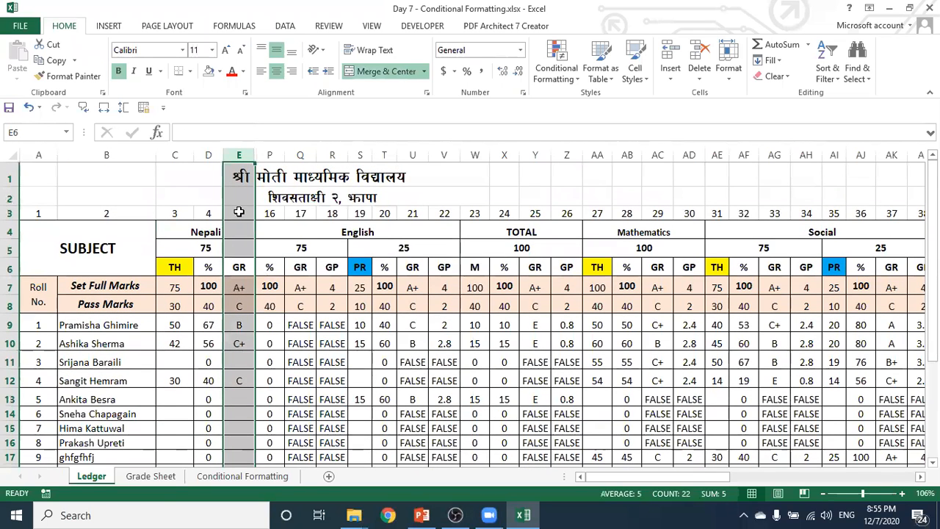
{"action": "left_click", "coordinate": [279, 230]}
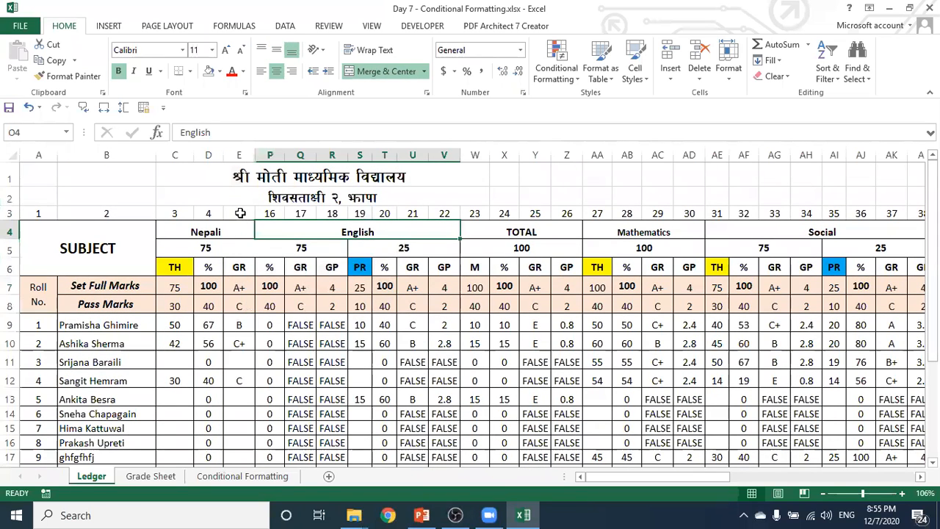
{"action": "left_click", "coordinate": [239, 213]}
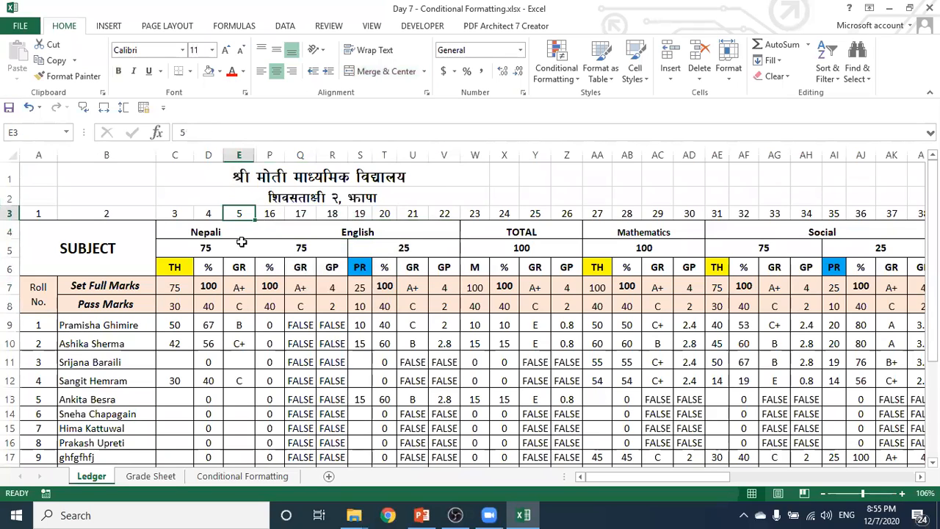
{"action": "left_click", "coordinate": [237, 324]}
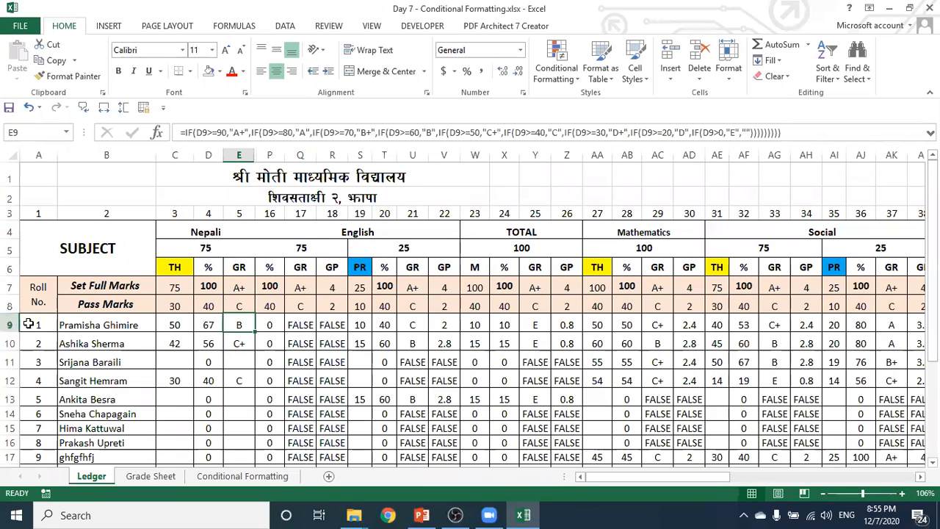
{"action": "left_click", "coordinate": [95, 325]}
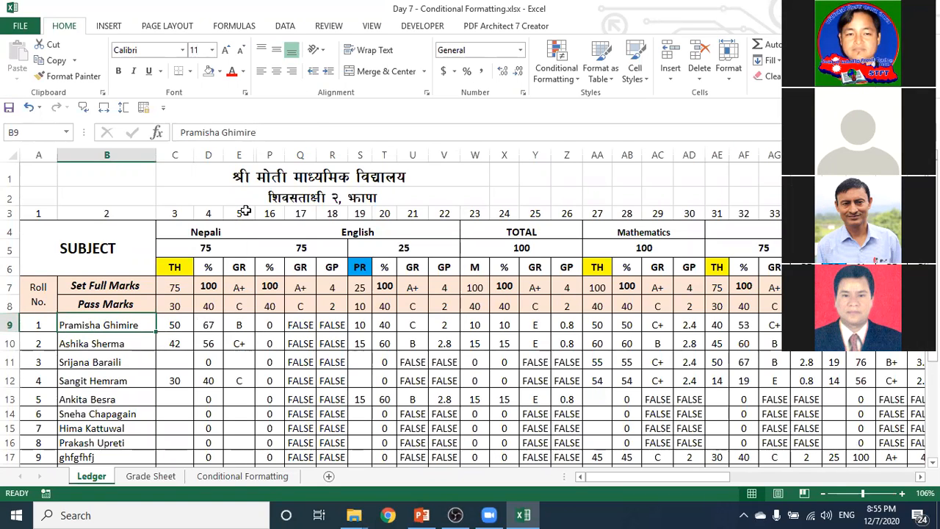
{"action": "left_click", "coordinate": [239, 155]}
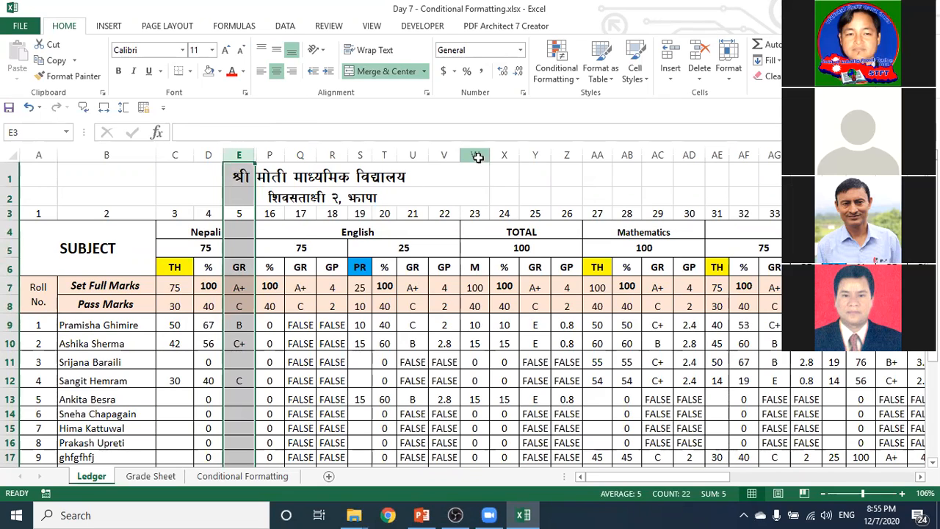
{"action": "left_click", "coordinate": [475, 156]}
{"action": "left_click", "coordinate": [534, 156]}
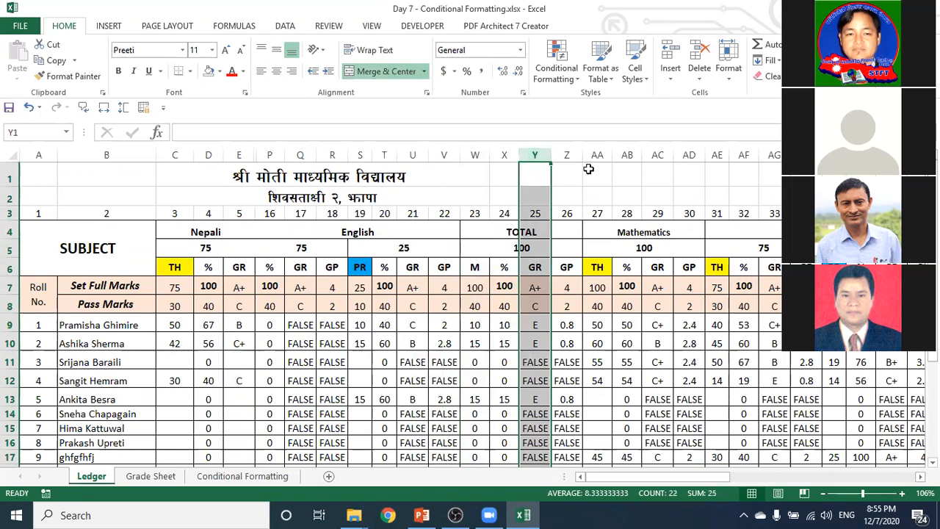
{"action": "left_click", "coordinate": [571, 155]}
{"action": "left_click", "coordinate": [597, 155]}
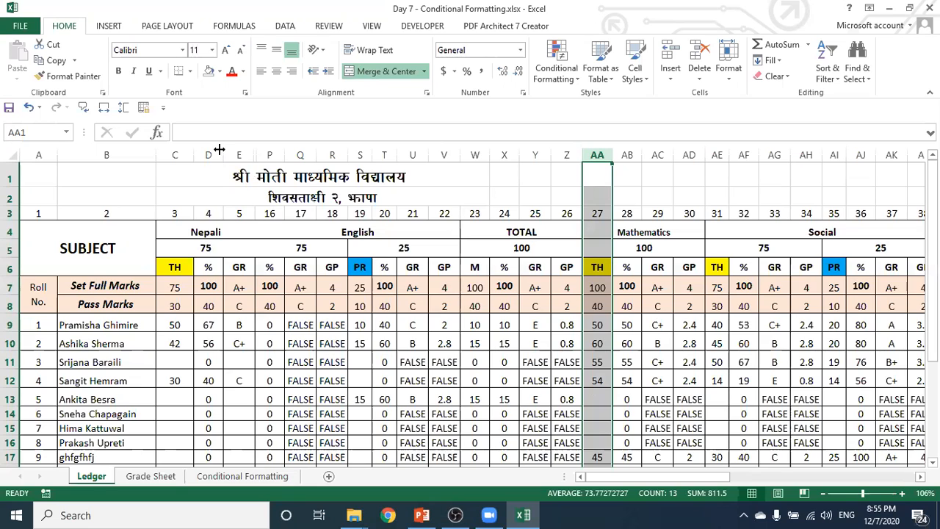
- Unhide the hidden columns within the range D through AB on the Ledger sheet
{"action": "left_click_drag", "start_coordinate": [211, 152], "coordinate": [628, 151]}
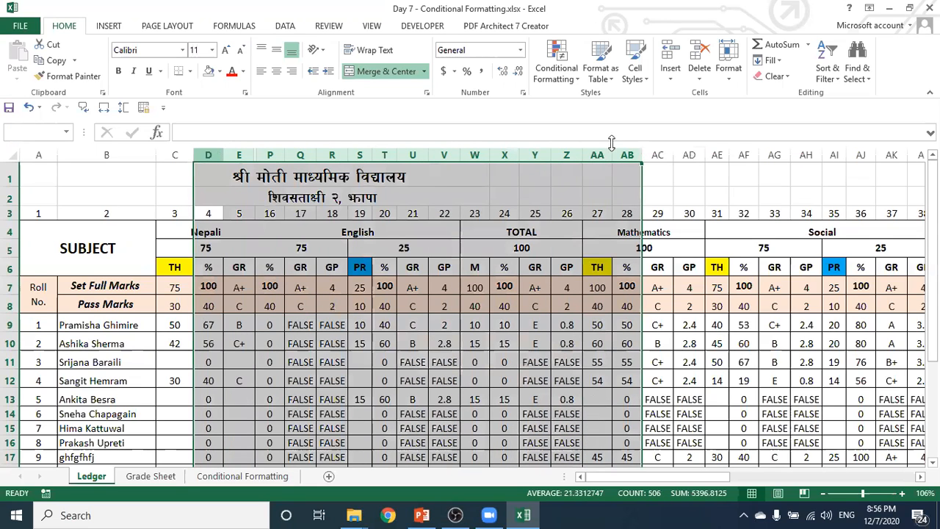
{"action": "right_click", "coordinate": [443, 157]}
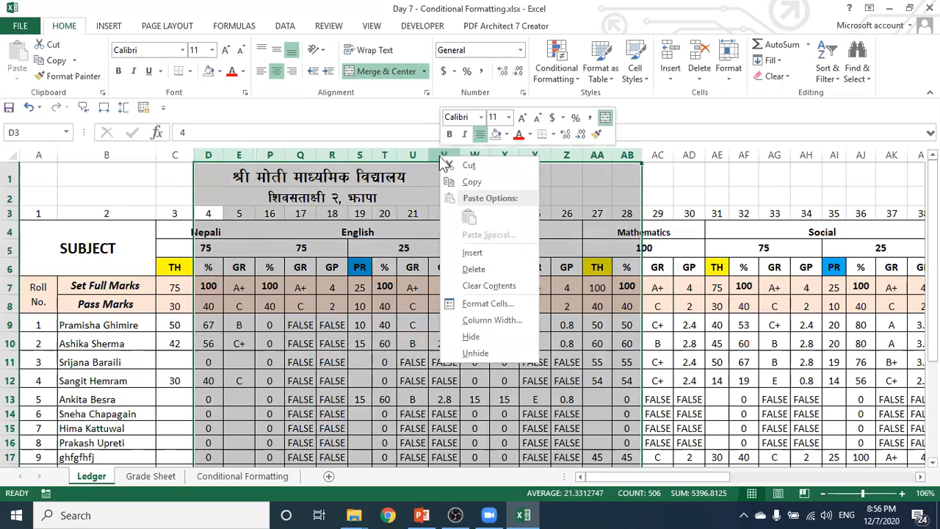
{"action": "left_click", "coordinate": [475, 354]}
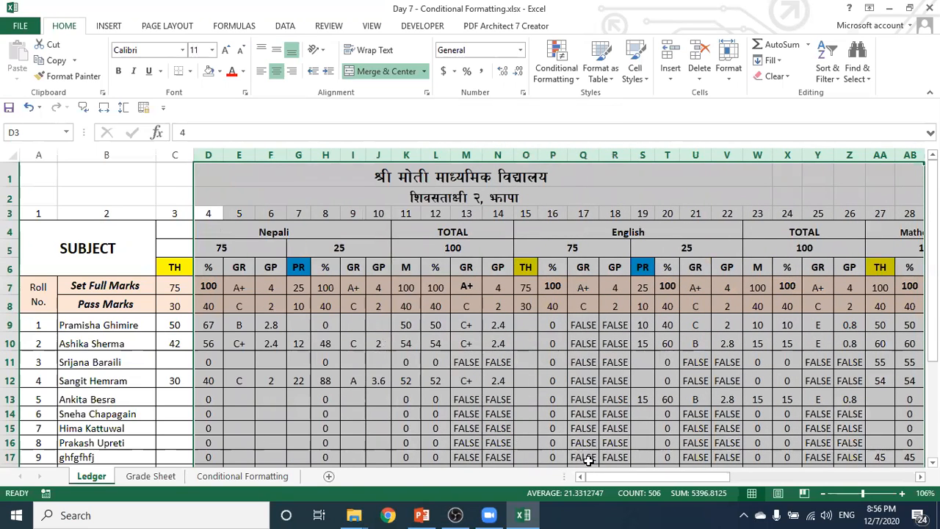
{"action": "left_click", "coordinate": [272, 342]}
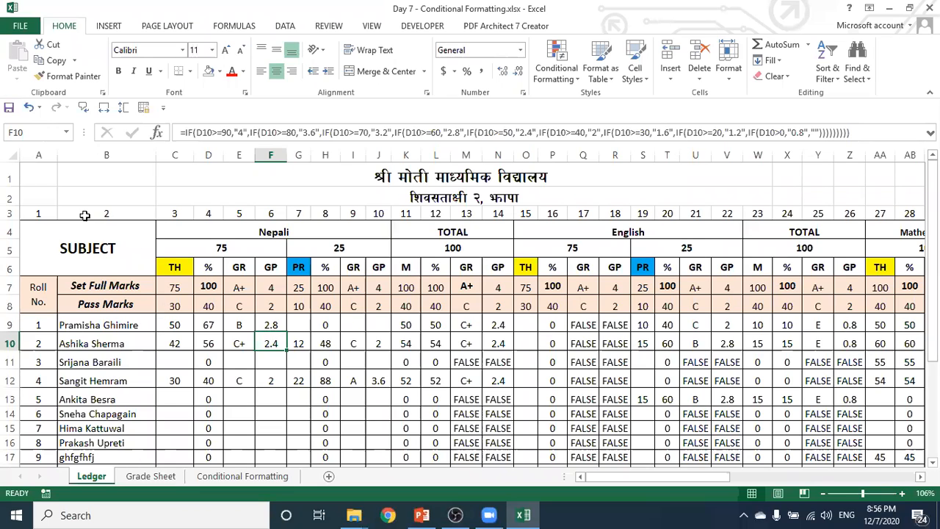
- Clear the column index numbers in A3:AV3 of the Ledger sheet
{"action": "left_click", "coordinate": [87, 214]}
{"action": "left_click", "coordinate": [171, 216]}
{"action": "left_click", "coordinate": [217, 216]}
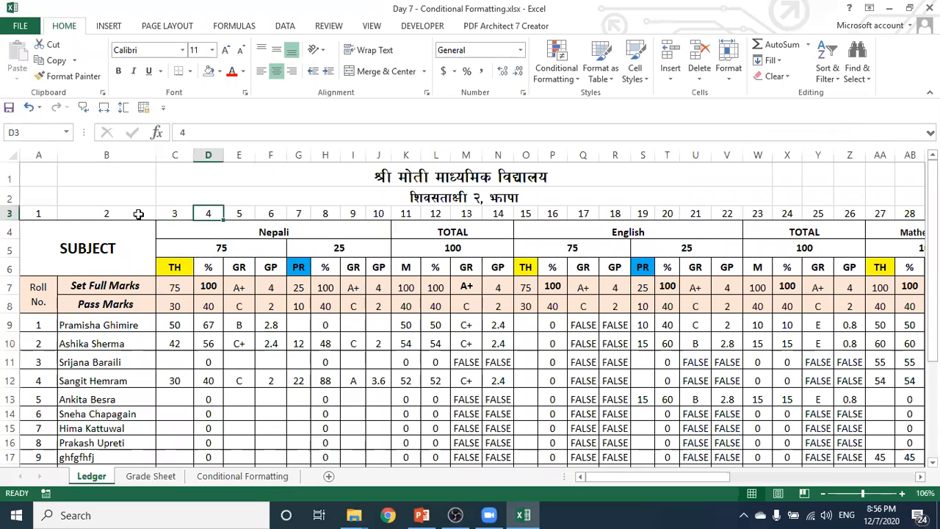
{"action": "left_click_drag", "start_coordinate": [38, 213], "coordinate": [738, 214]}
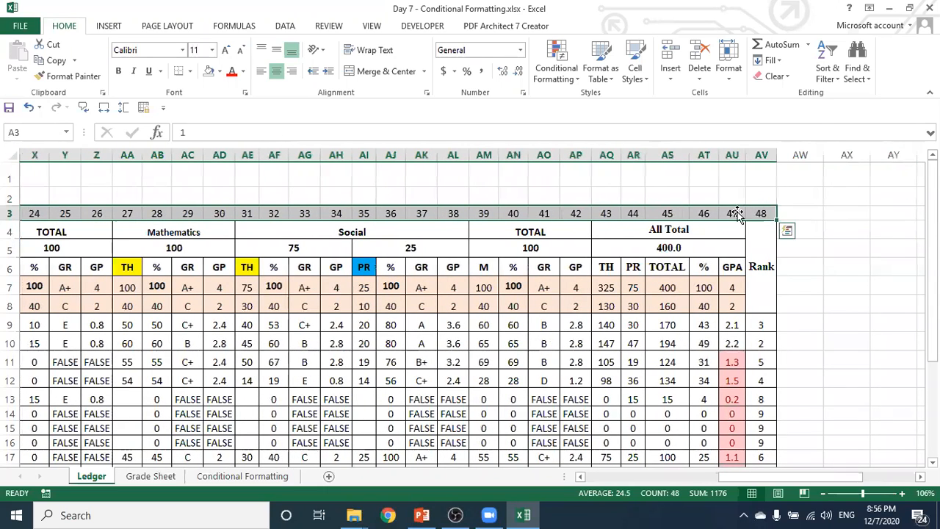
{"action": "right_click", "coordinate": [606, 215]}
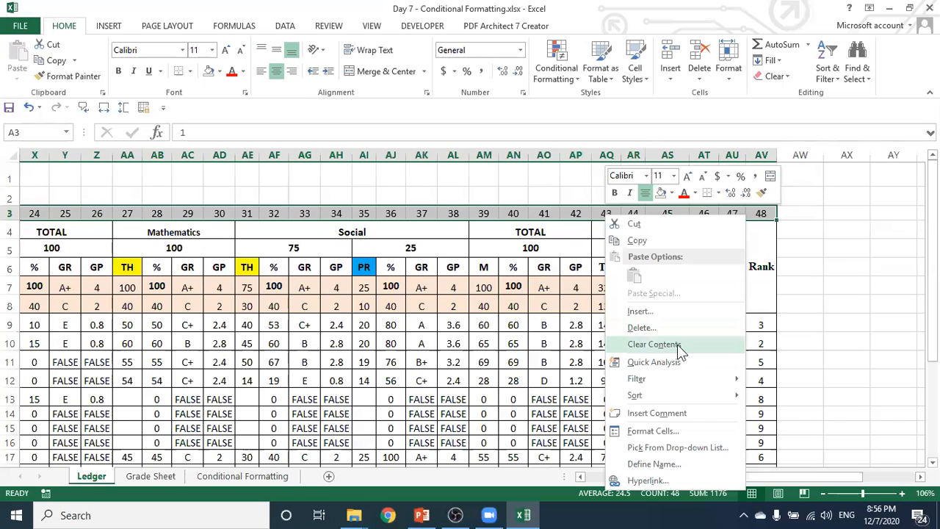
{"action": "left_click", "coordinate": [654, 345]}
{"action": "scroll", "coordinate": [620, 200], "scroll_direction": "left", "scroll_amount": 8}
{"action": "left_click", "coordinate": [620, 200]}
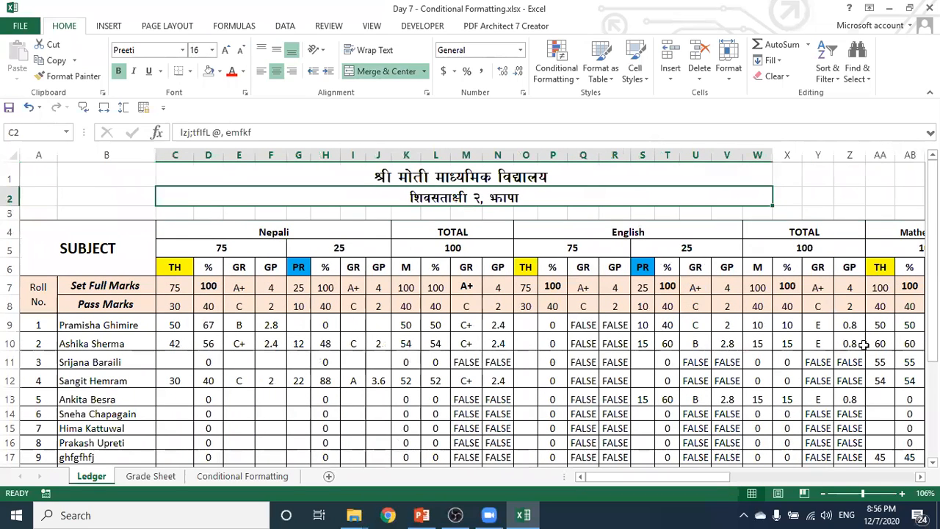
{"action": "left_click_drag", "start_coordinate": [933, 327], "coordinate": [934, 327]}
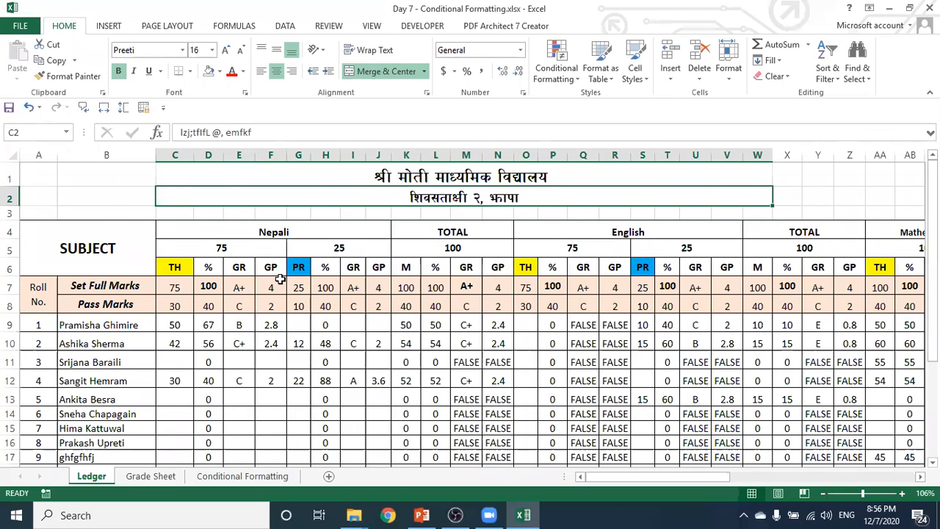
- Compare the roll number in N7 of the Grade Sheet with the names and grades in row 10 of the Ledger
{"action": "left_click", "coordinate": [268, 361]}
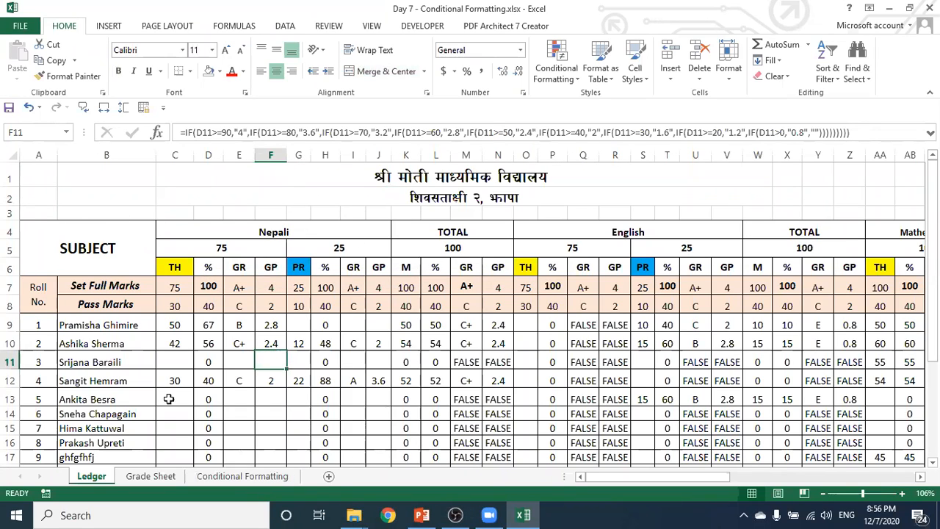
{"action": "left_click_drag", "start_coordinate": [657, 475], "coordinate": [592, 478]}
{"action": "left_click", "coordinate": [145, 477]}
{"action": "left_click", "coordinate": [670, 294]}
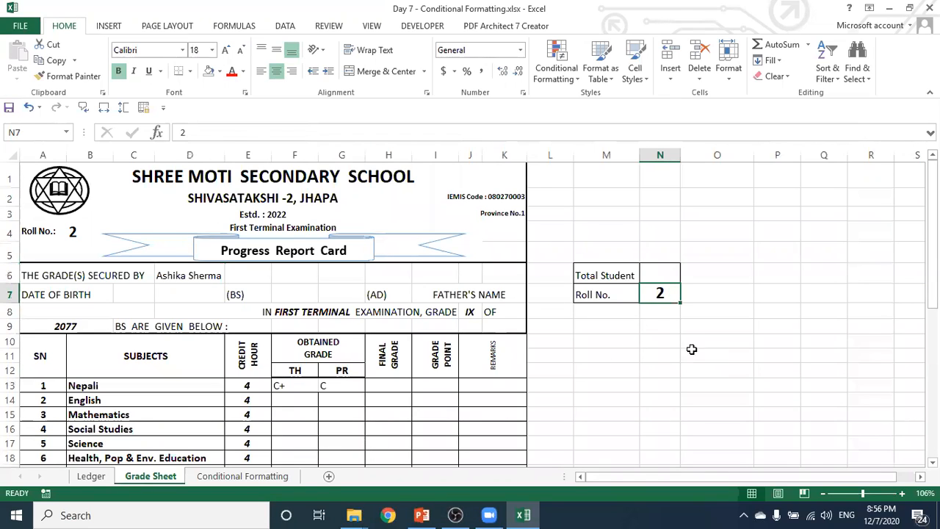
{"action": "left_click", "coordinate": [92, 477]}
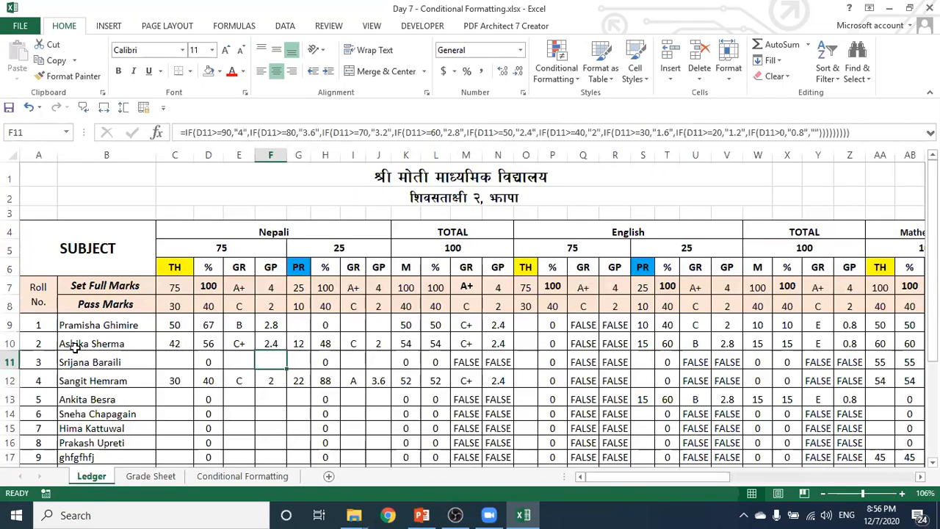
{"action": "left_click", "coordinate": [129, 344]}
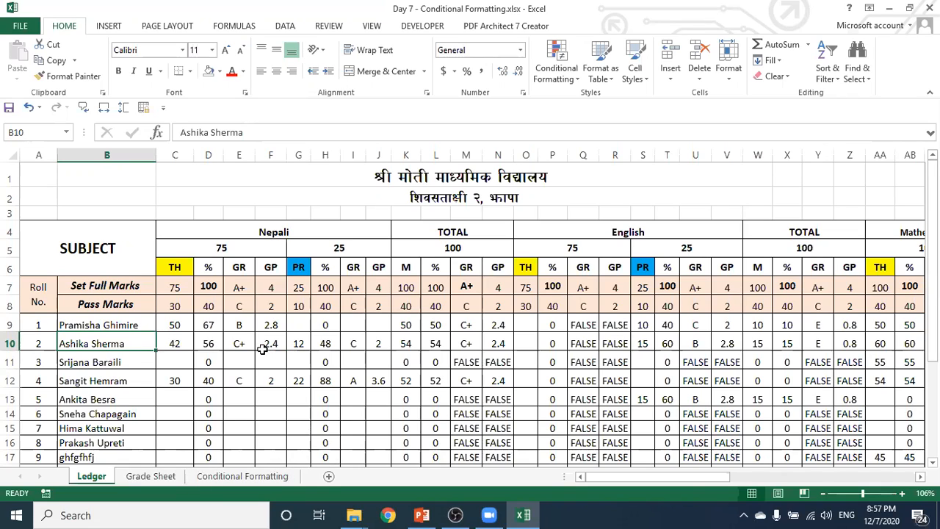
{"action": "left_click", "coordinate": [239, 346]}
{"action": "key", "text": "Right"}
{"action": "key", "text": "Right"}
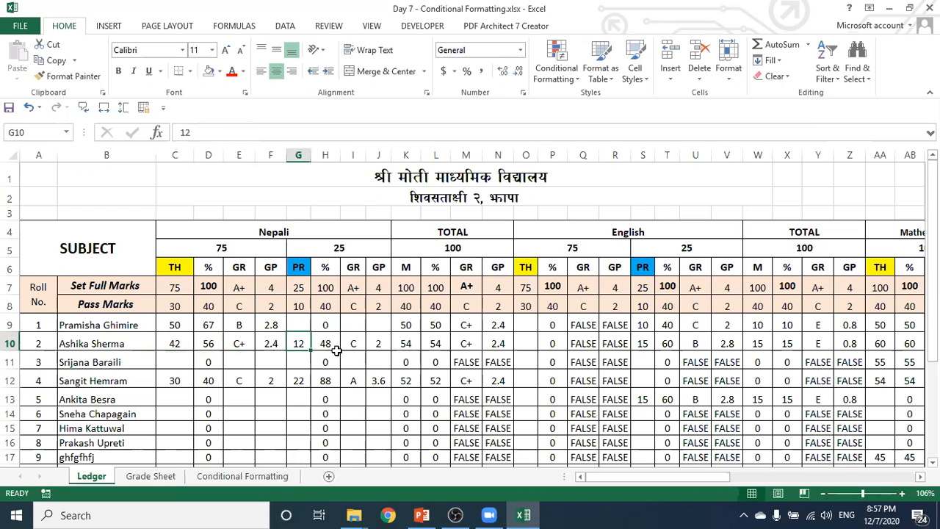
{"action": "left_click", "coordinate": [11, 343]}
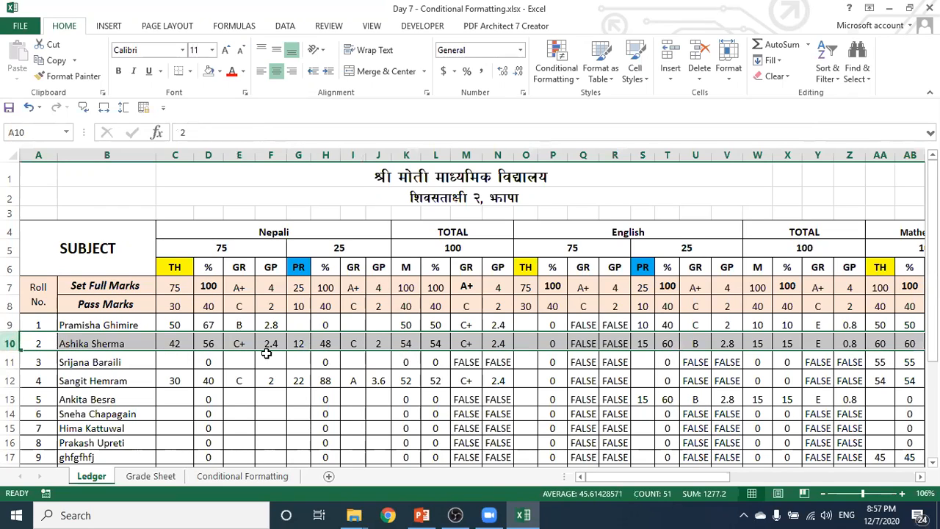
- Examine the records for roll numbers 3 and 4 on the Ledger and the Nepali grades in row 13 of the Grade Sheet
{"action": "left_click", "coordinate": [10, 361]}
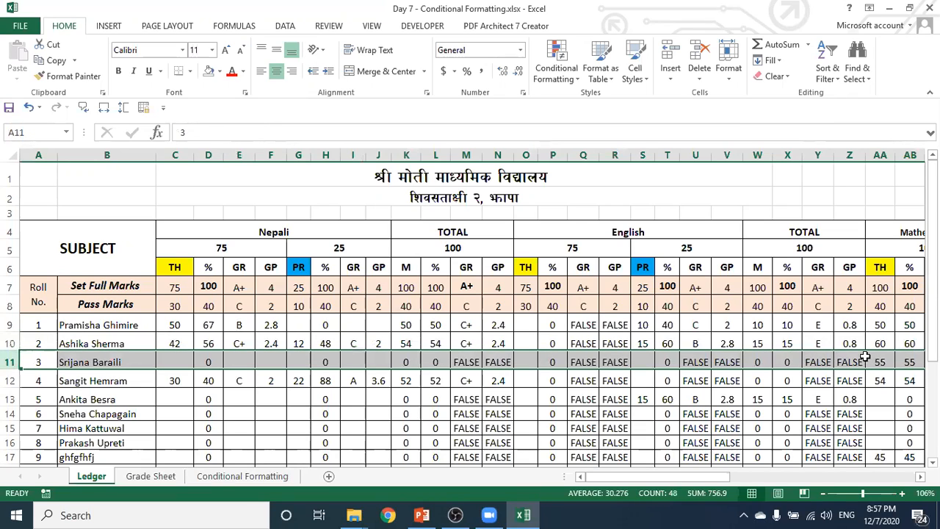
{"action": "left_click", "coordinate": [10, 380]}
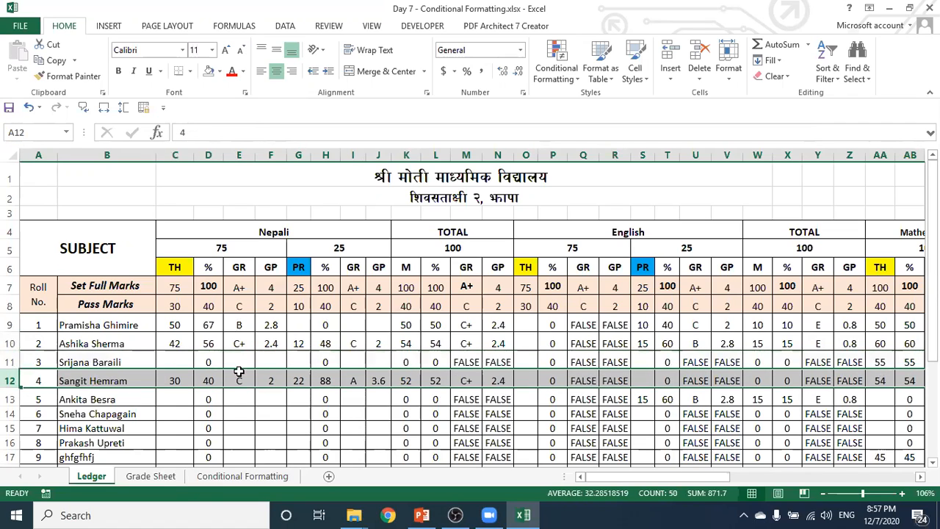
{"action": "left_click", "coordinate": [147, 476]}
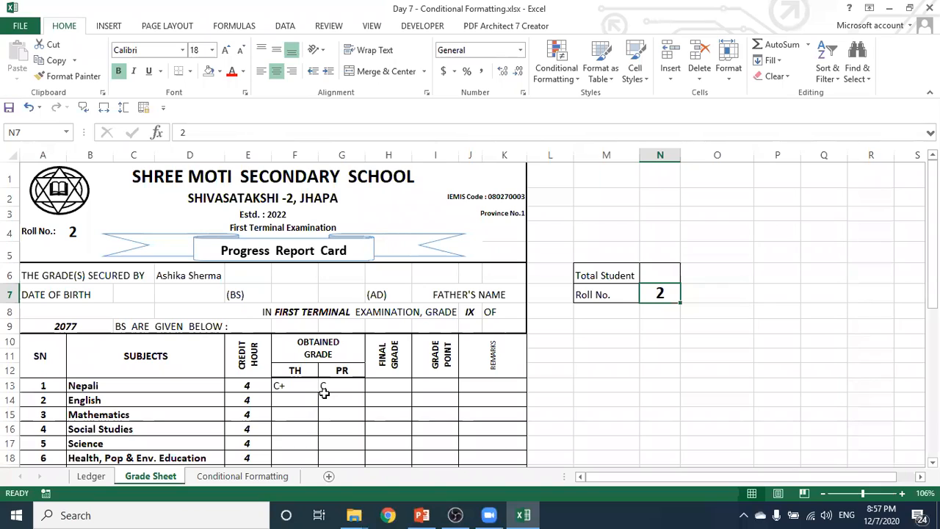
{"action": "left_click", "coordinate": [387, 387]}
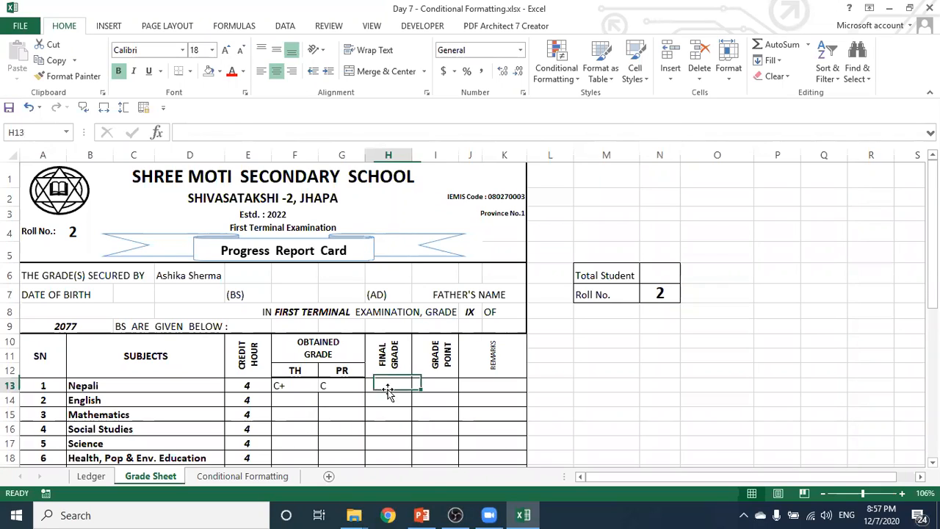
{"action": "left_click", "coordinate": [346, 401]}
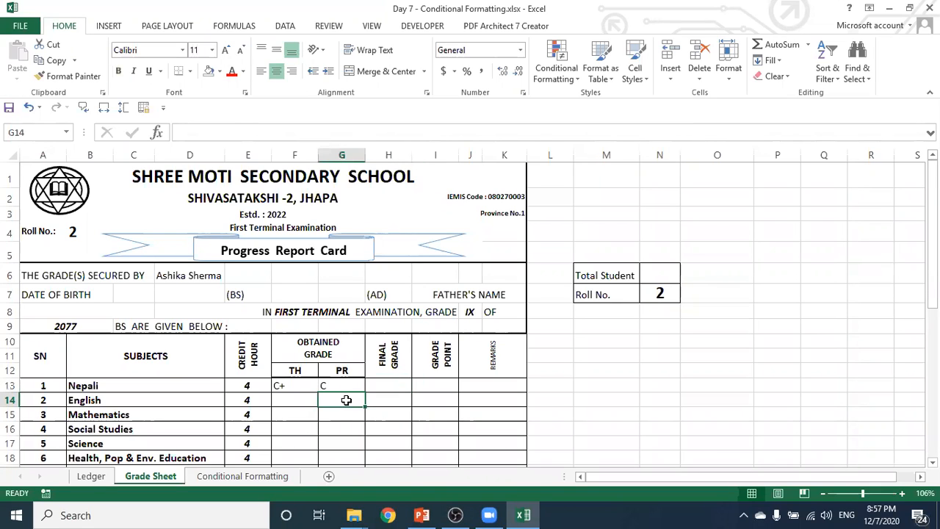
- Set the roll number in N7 of the Grade Sheet to 10 and check the name lookup in D6
{"action": "left_click", "coordinate": [657, 293]}
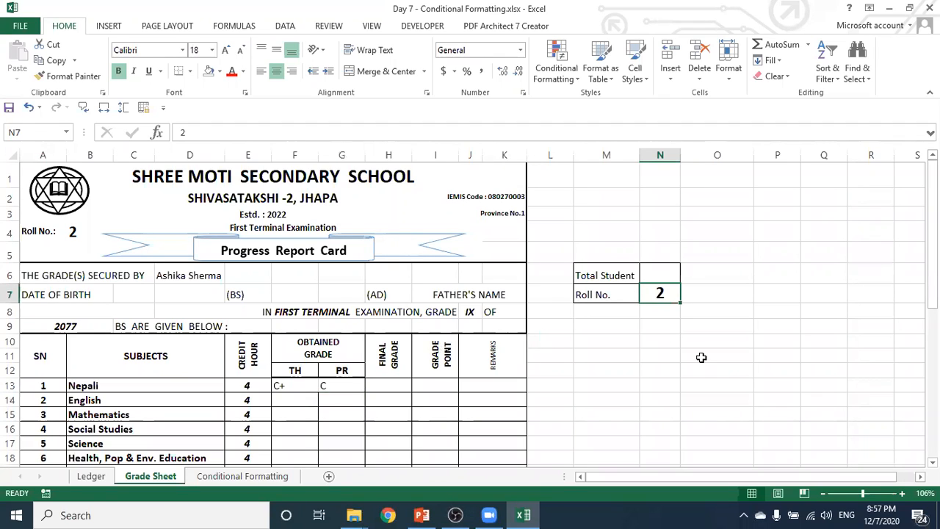
{"action": "type", "text": "10"}
{"action": "key", "text": "Return"}
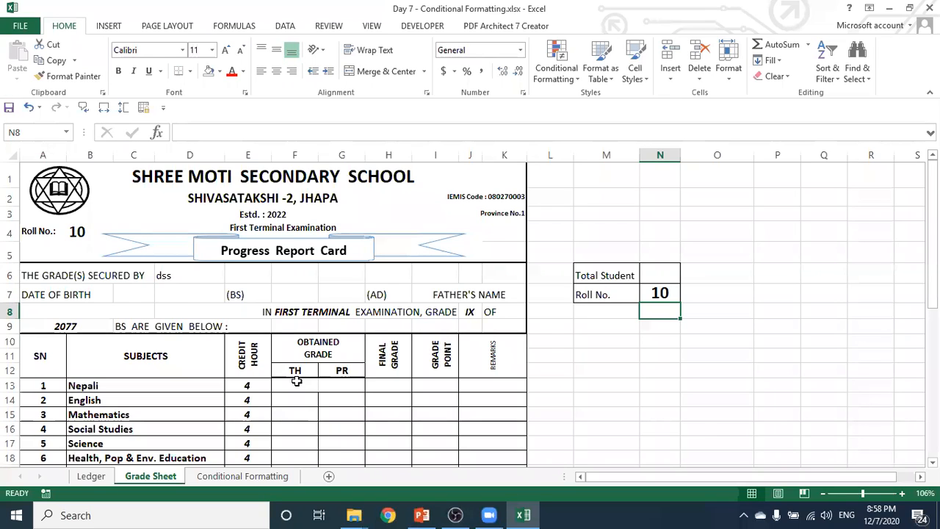
{"action": "left_click", "coordinate": [178, 277]}
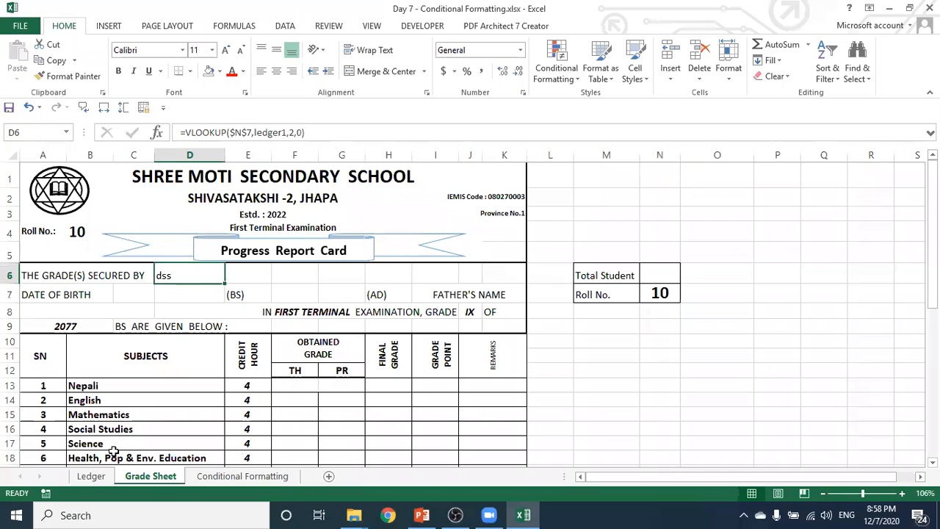
- Replace the placeholder name in B18 of the Ledger, roll number 10, with the student's name
{"action": "left_click", "coordinate": [91, 476]}
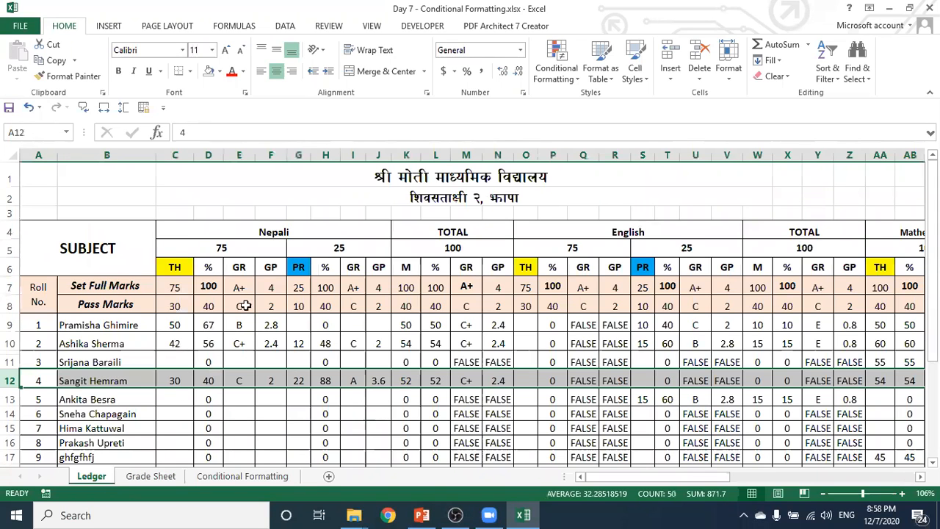
{"action": "scroll", "coordinate": [246, 297], "scroll_direction": "down", "scroll_amount": 3}
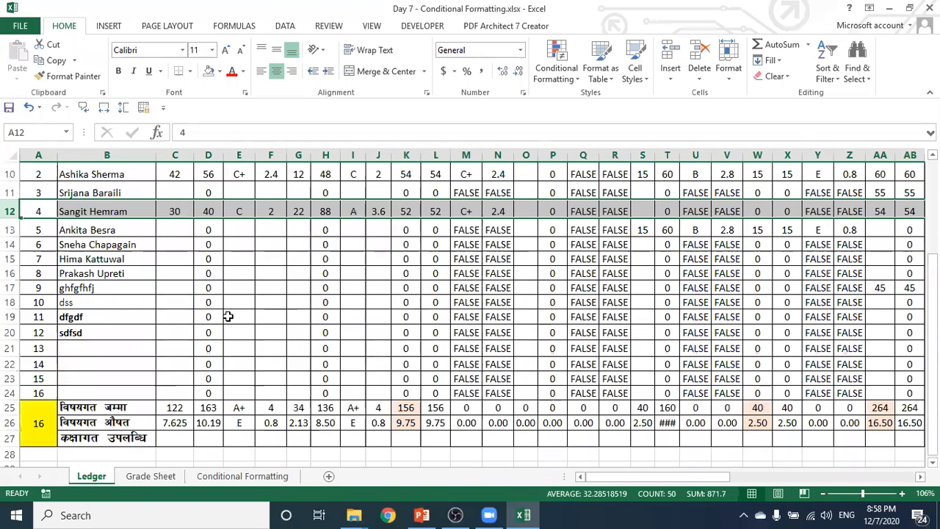
{"action": "left_click", "coordinate": [63, 303]}
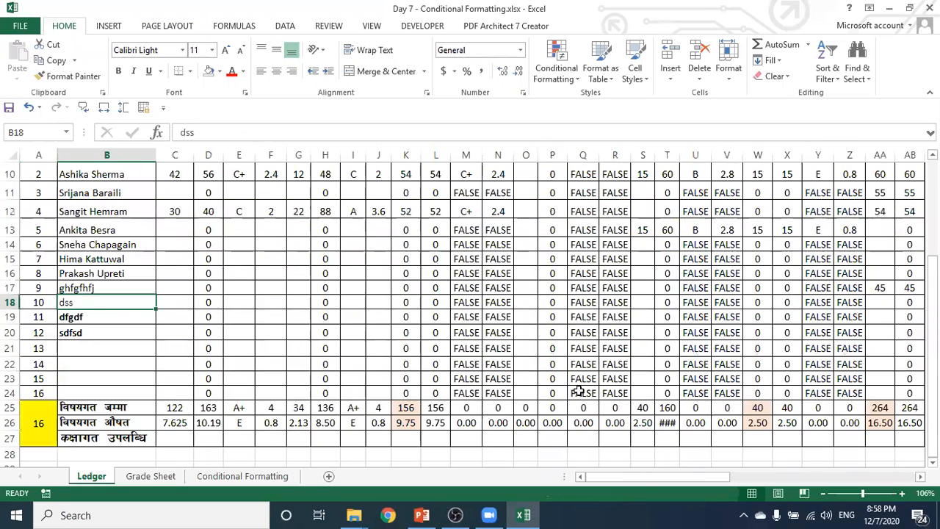
{"action": "type", "text": "HARI"}
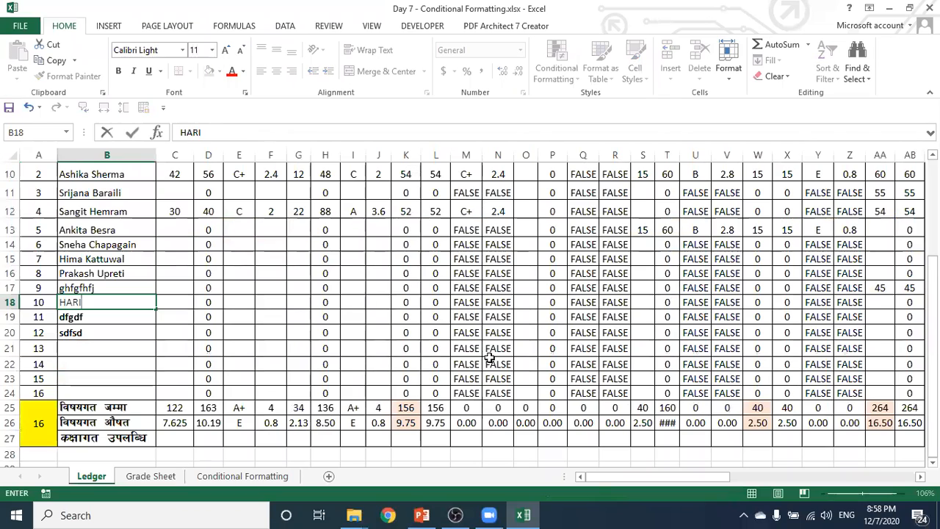
- Enter Nepali marks for roll number 10 on the Ledger: 55 for theory in C18 and 13 for practical in G18
{"action": "left_click", "coordinate": [183, 306]}
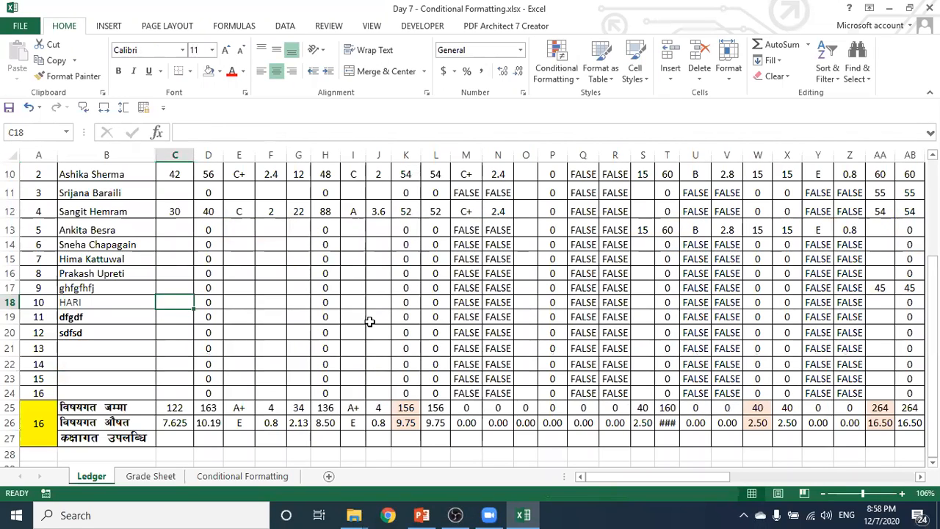
{"action": "type", "text": "55"}
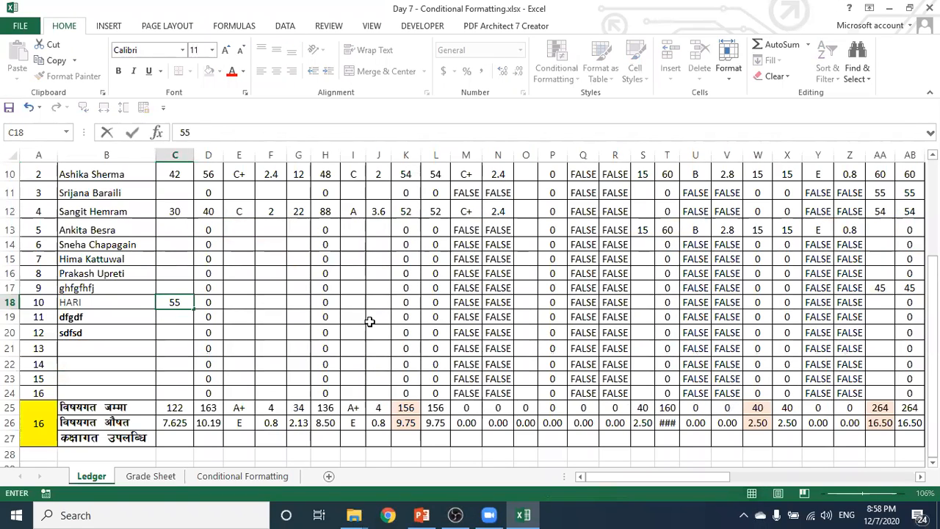
{"action": "key", "text": "Tab"}
{"action": "key", "text": "Right"}
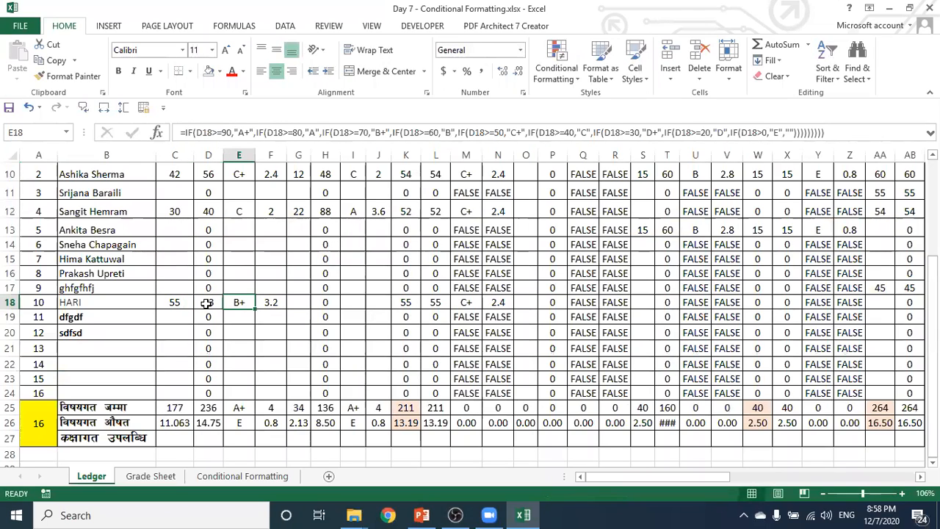
{"action": "left_click", "coordinate": [297, 304]}
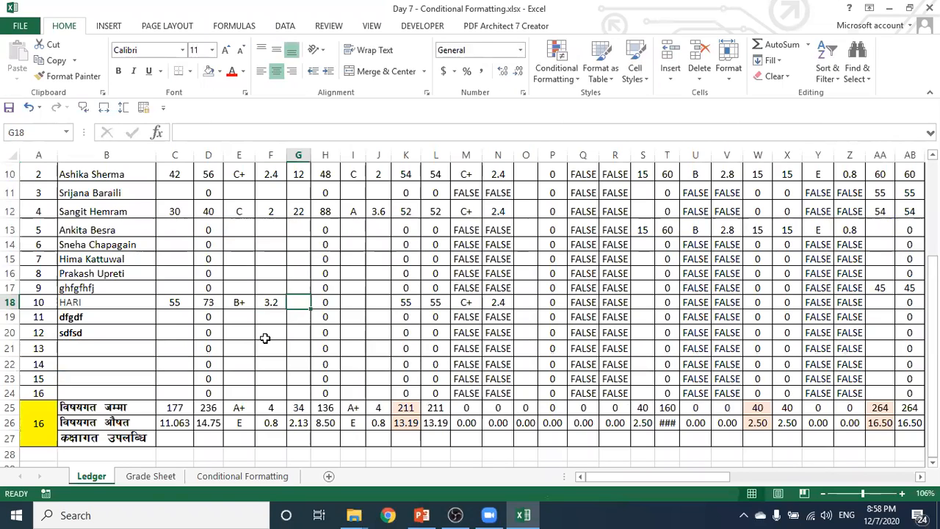
{"action": "type", "text": "13"}
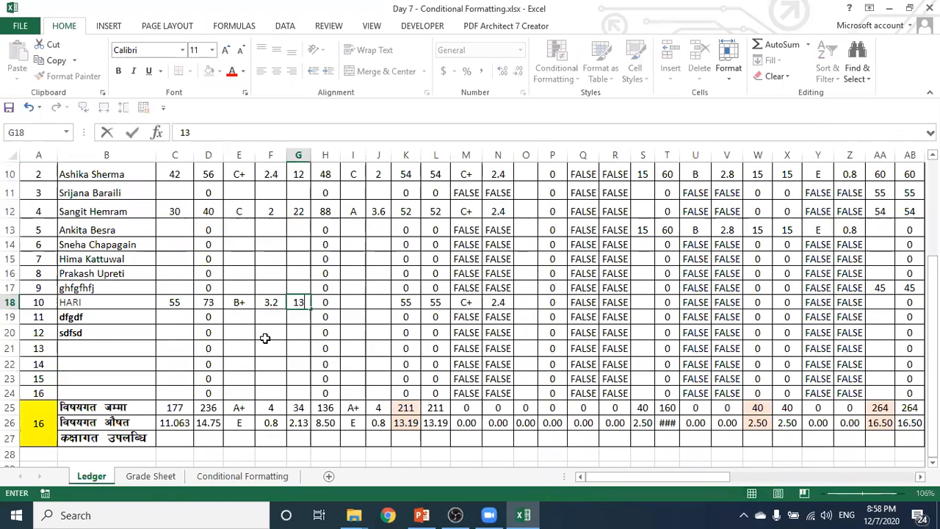
{"action": "key", "text": "Tab"}
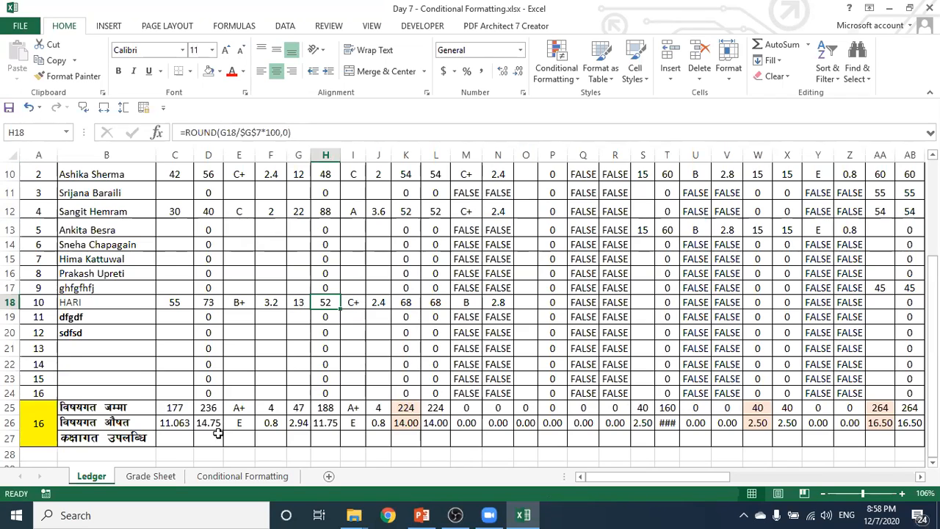
- Check the Nepali theory and practical grade lookups in F13 and G13 and the GPA lookup in I22 of the Grade Sheet
{"action": "scroll", "coordinate": [218, 417], "scroll_direction": "up", "scroll_amount": 3}
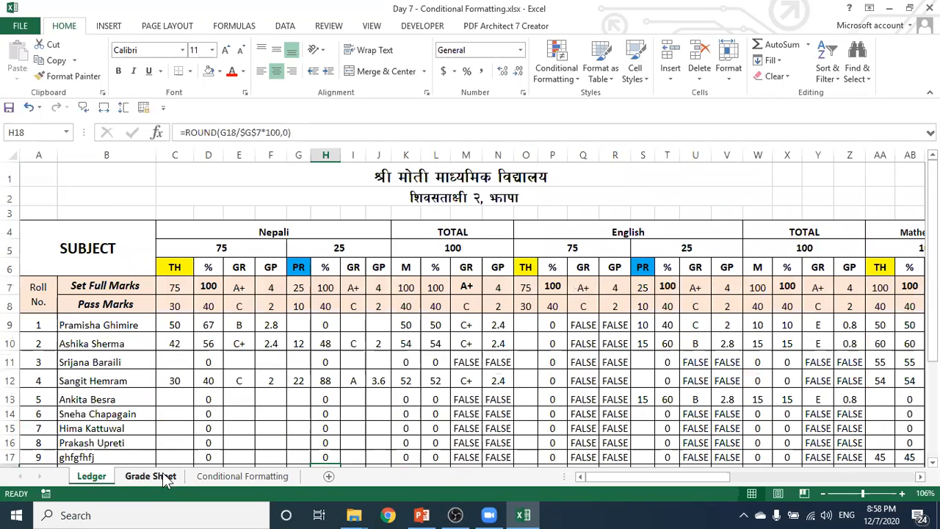
{"action": "left_click", "coordinate": [166, 478]}
{"action": "scroll", "coordinate": [389, 371], "scroll_direction": "down", "scroll_amount": 1}
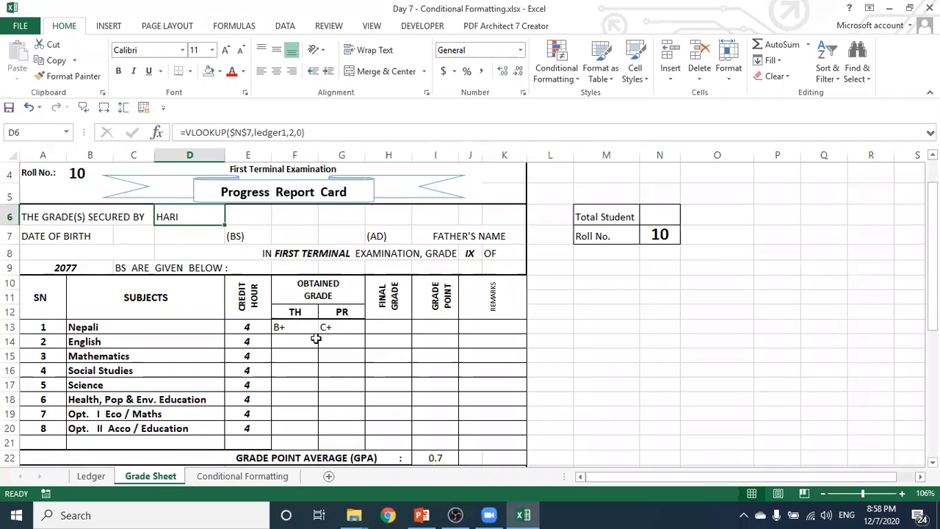
{"action": "left_click", "coordinate": [294, 328]}
{"action": "left_click", "coordinate": [346, 331]}
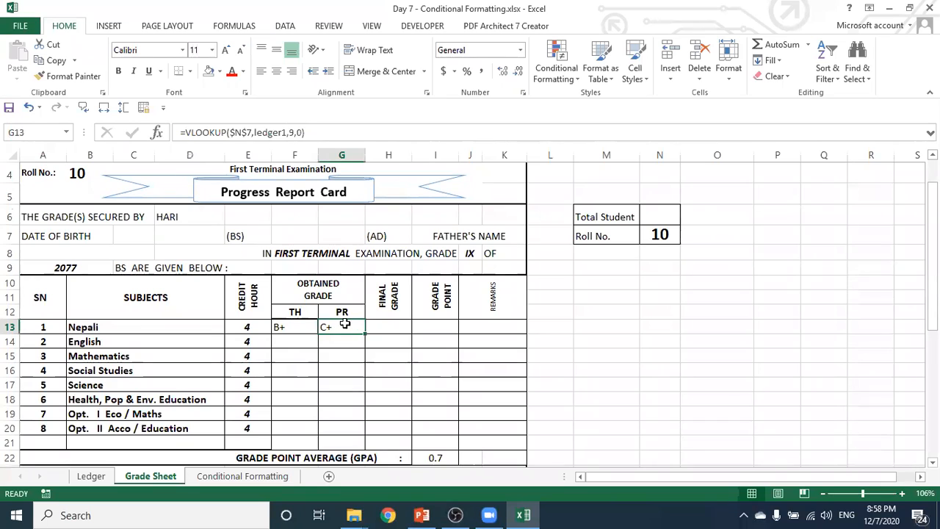
{"action": "left_click", "coordinate": [297, 327]}
{"action": "left_click", "coordinate": [331, 327]}
{"action": "left_click", "coordinate": [288, 328]}
{"action": "left_click", "coordinate": [327, 328]}
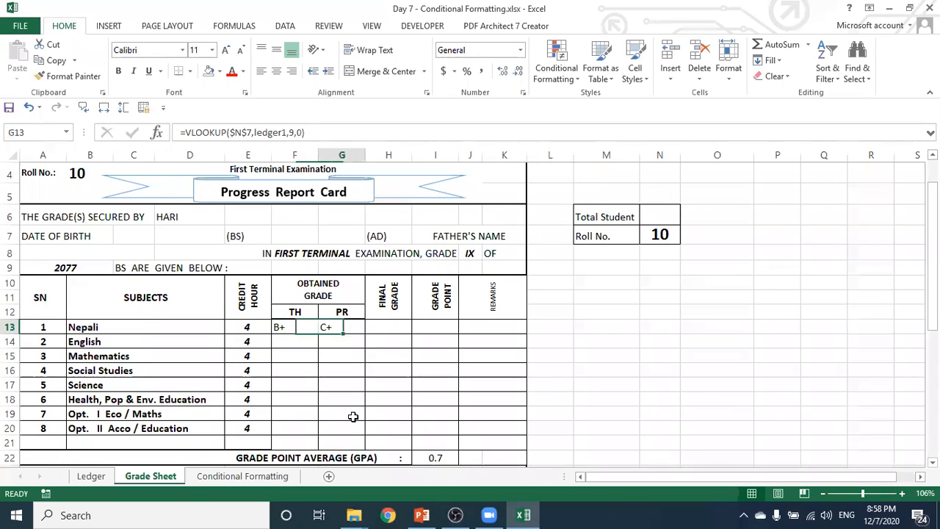
{"action": "scroll", "coordinate": [359, 411], "scroll_direction": "down", "scroll_amount": 1}
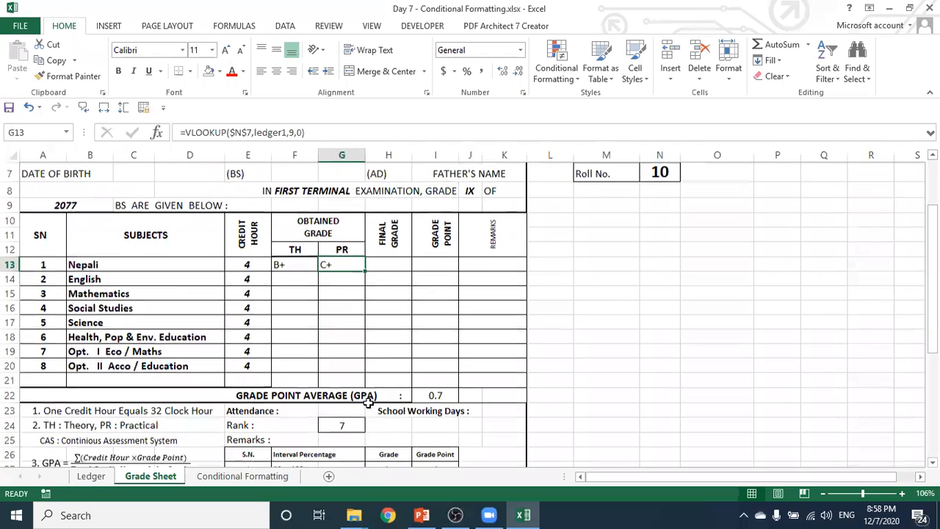
{"action": "left_click", "coordinate": [446, 400]}
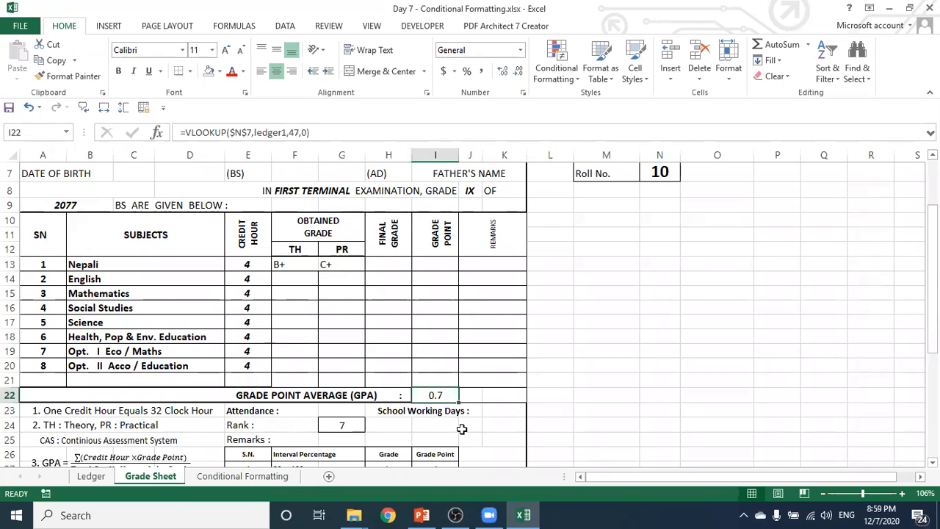
- Fill the Total Student cell N6 of the Grade Sheet with a COUNTA formula over the names in Ledger!B9:B24
{"action": "scroll", "coordinate": [461, 429], "scroll_direction": "up", "scroll_amount": 2}
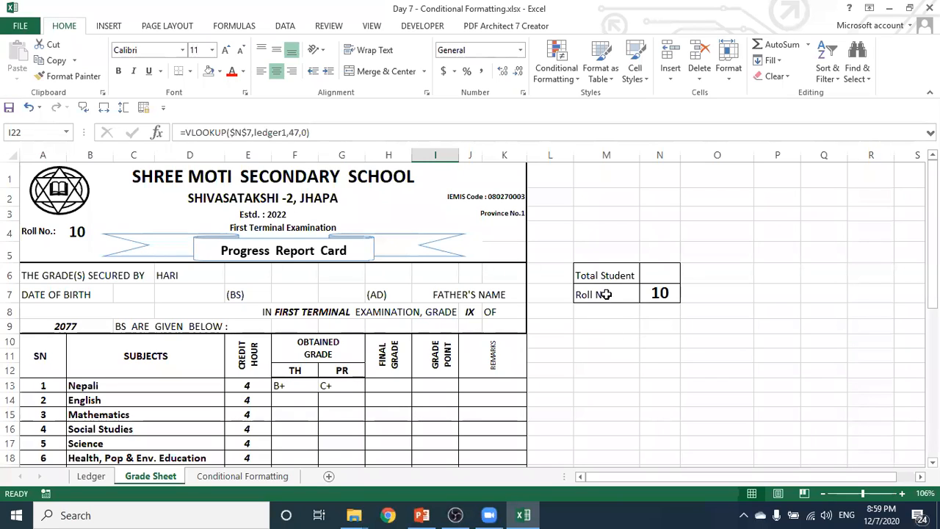
{"action": "left_click", "coordinate": [654, 274]}
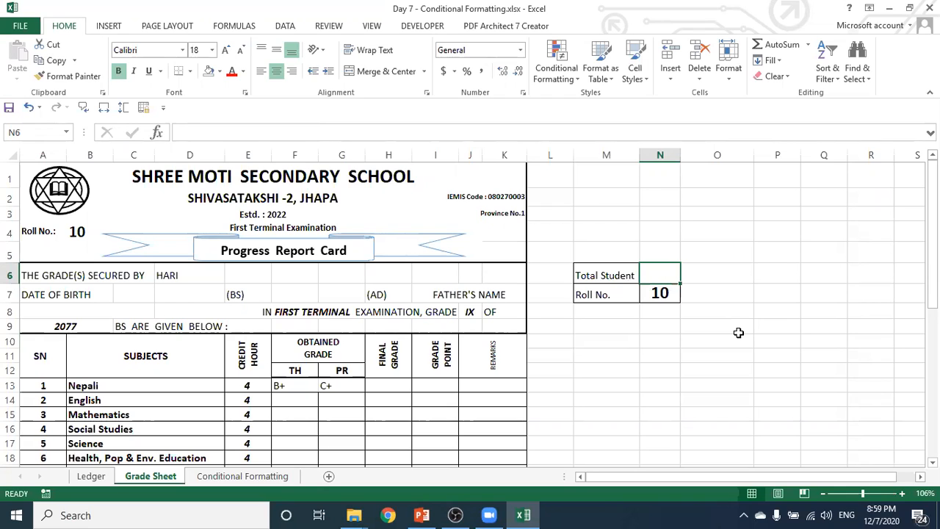
{"action": "type", "text": "="}
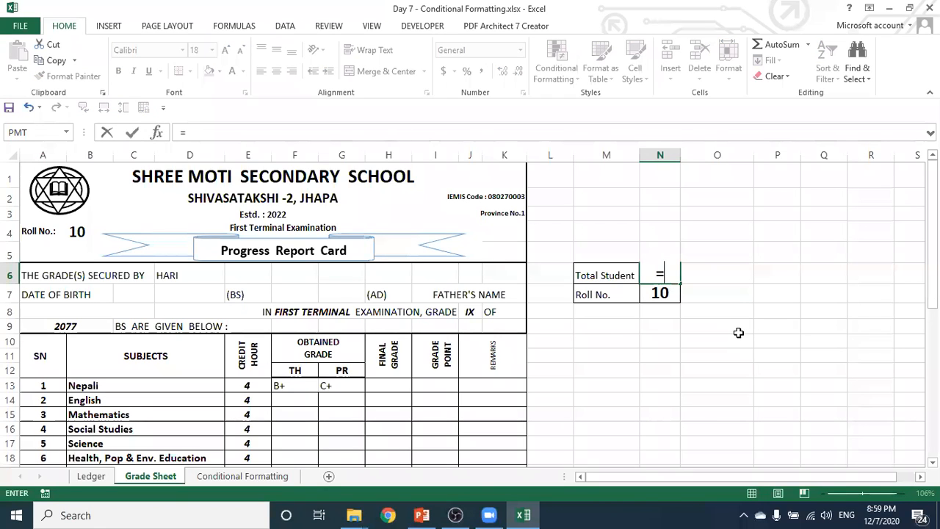
{"action": "type", "text": "COUNT"}
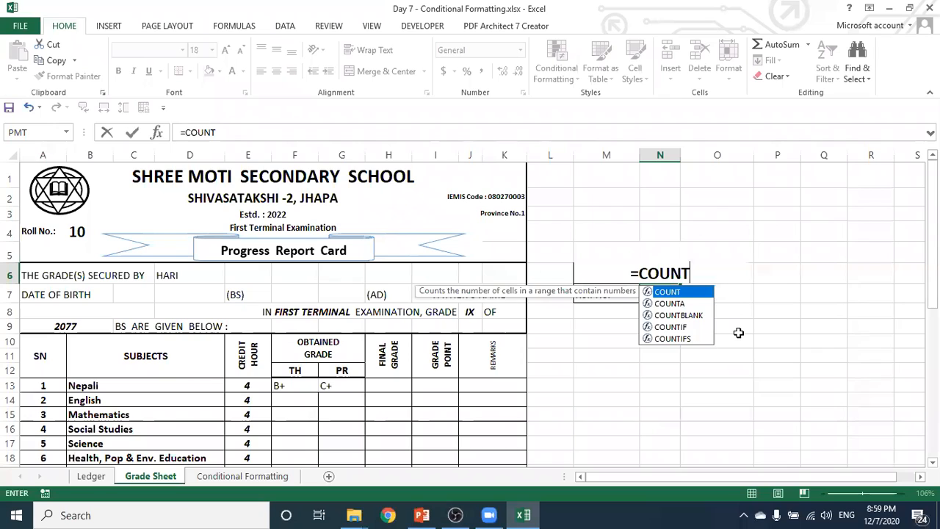
{"action": "type", "text": "A"}
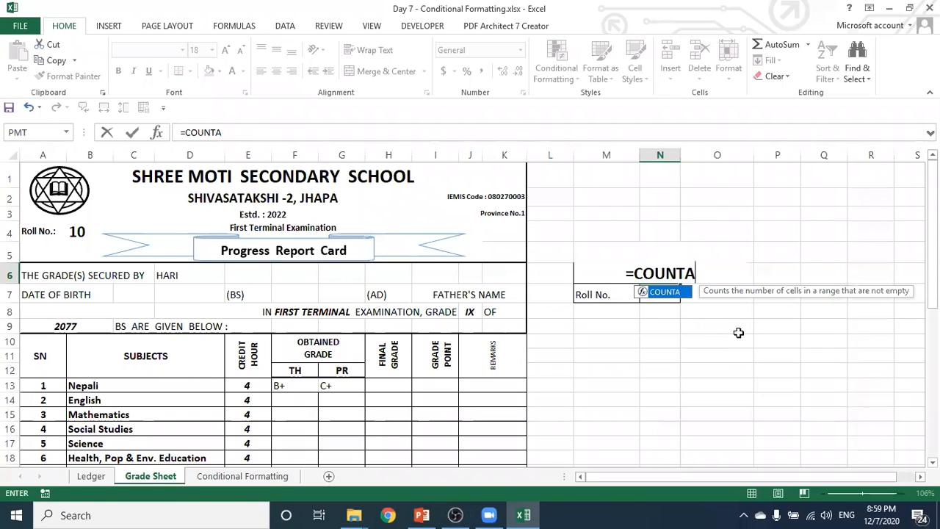
{"action": "type", "text": "("}
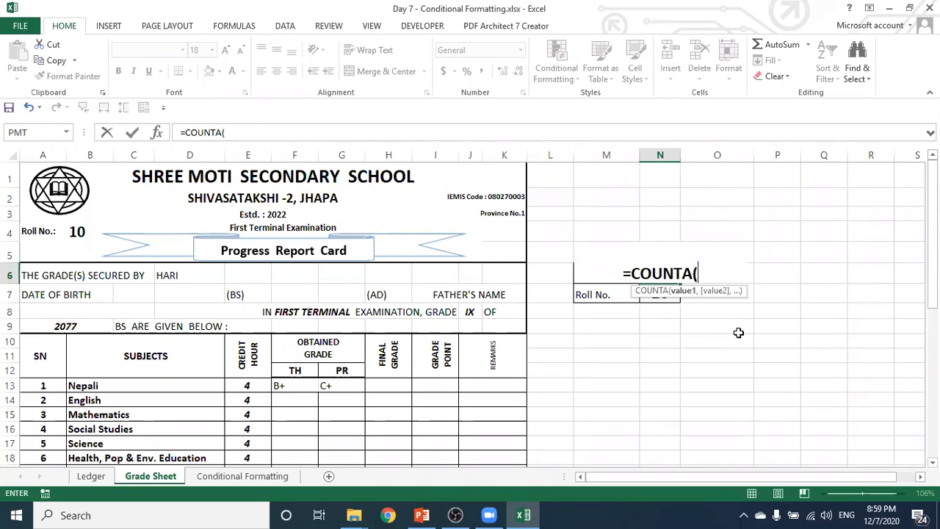
{"action": "left_click", "coordinate": [92, 477]}
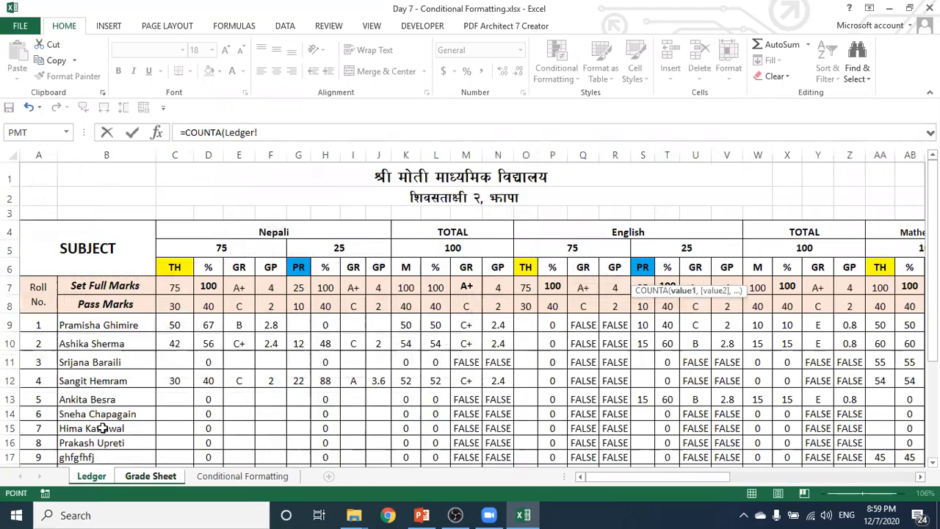
{"action": "left_click_drag", "start_coordinate": [90, 325], "coordinate": [116, 427]}
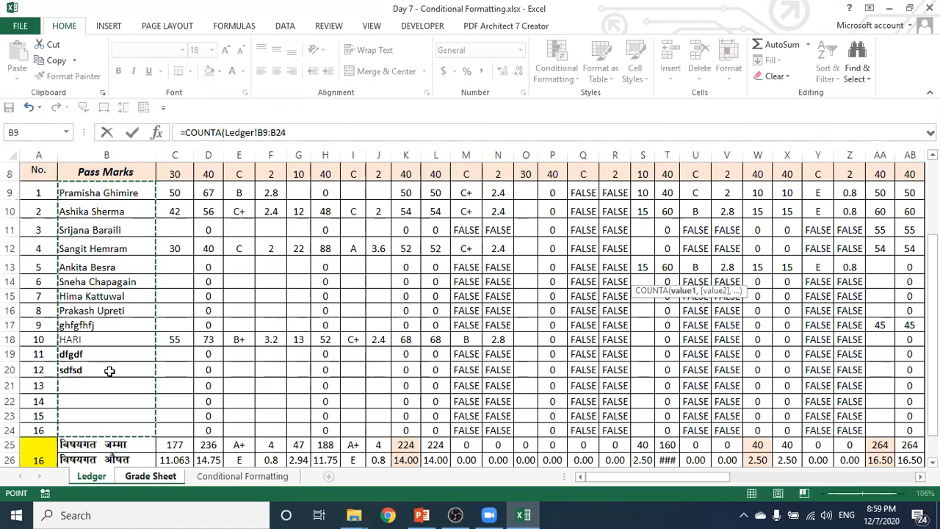
{"action": "type", "text": ")"}
{"action": "key", "text": "Return"}
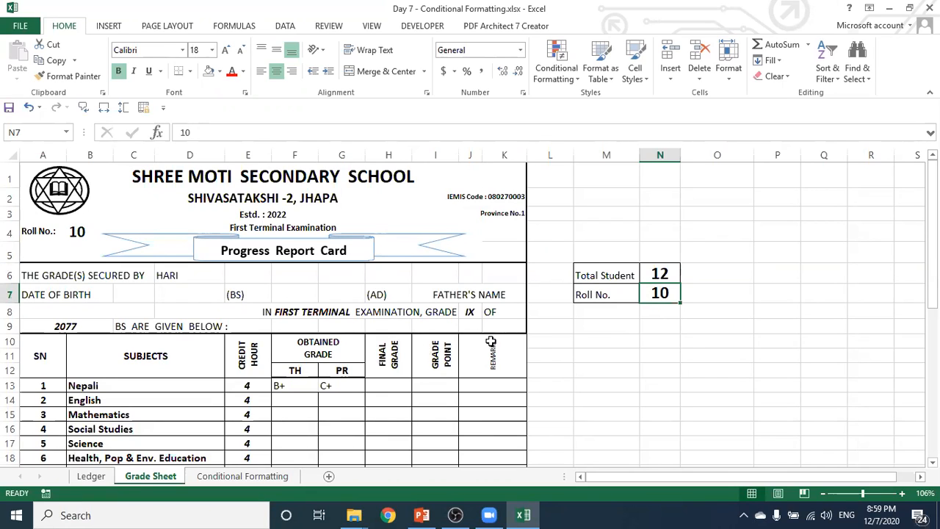
{"action": "left_click", "coordinate": [648, 327]}
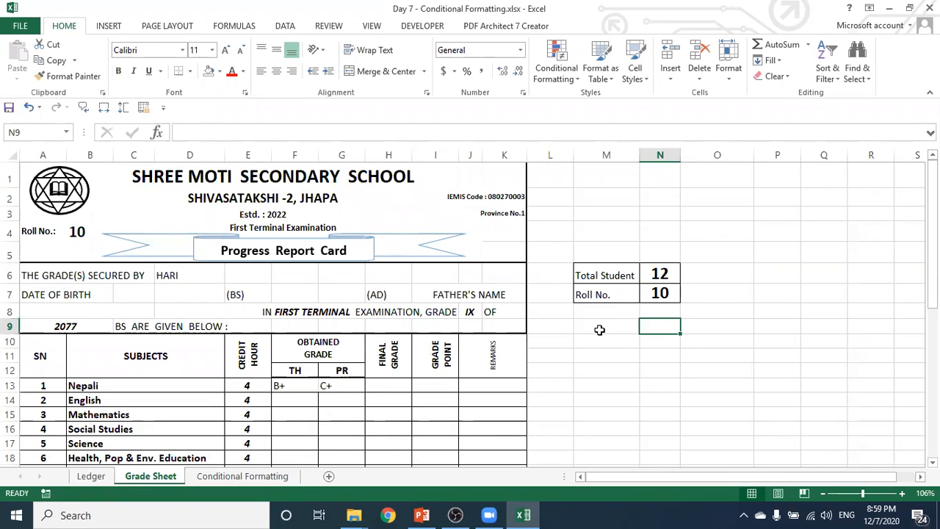
{"action": "left_click", "coordinate": [598, 328]}
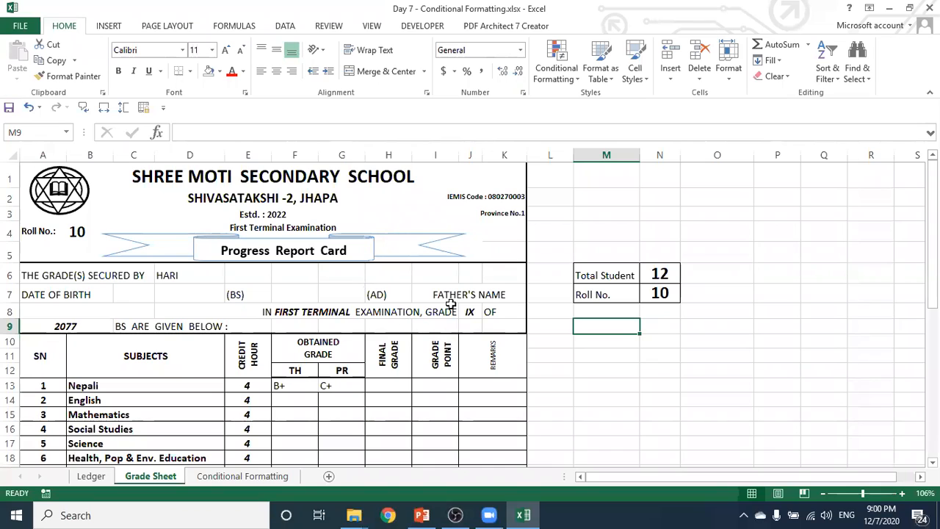
- Show the developer tools and open the Visual Basic editor to view the workbook's project, and return to the Grade Sheet
{"action": "left_click", "coordinate": [665, 297]}
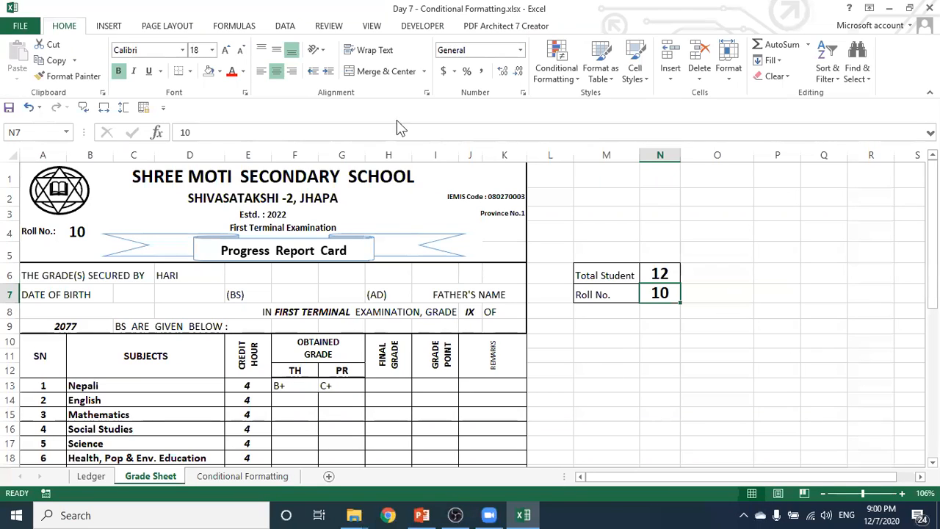
{"action": "left_click", "coordinate": [423, 28]}
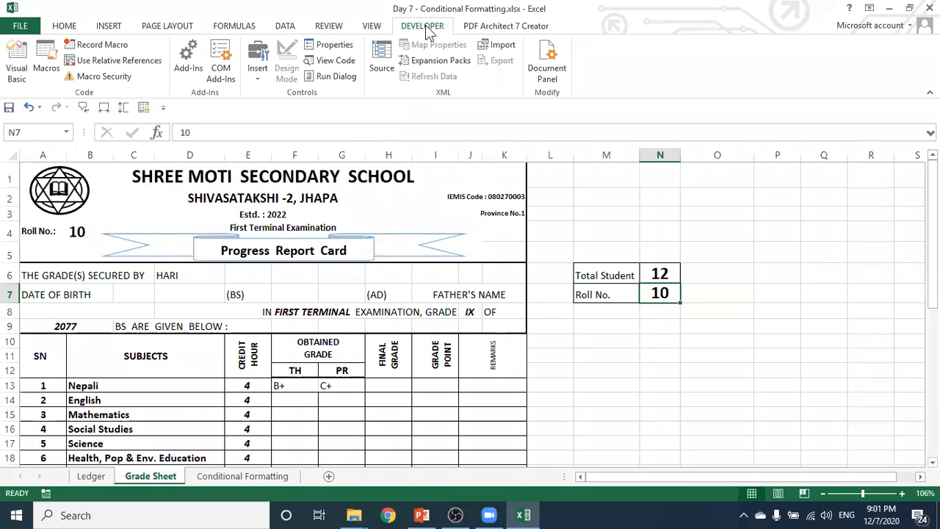
{"action": "left_click", "coordinate": [722, 278]}
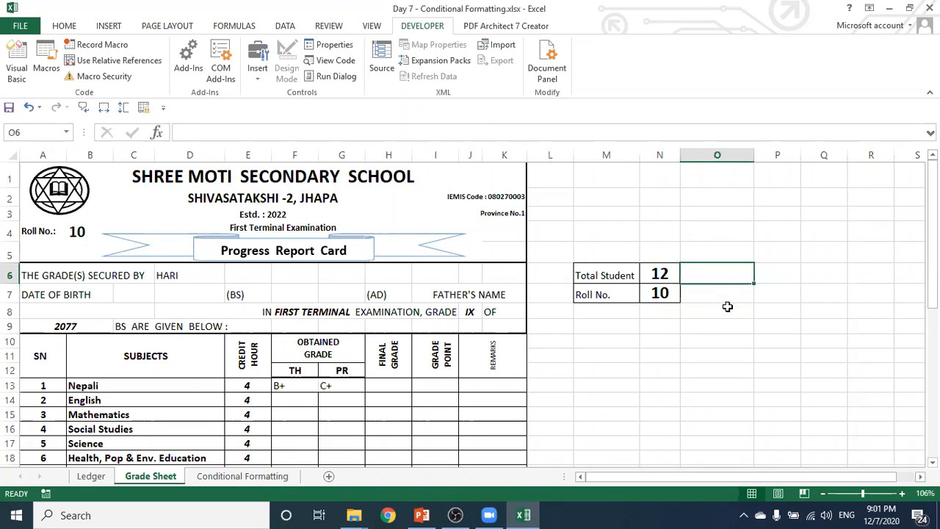
{"action": "left_click", "coordinate": [727, 298]}
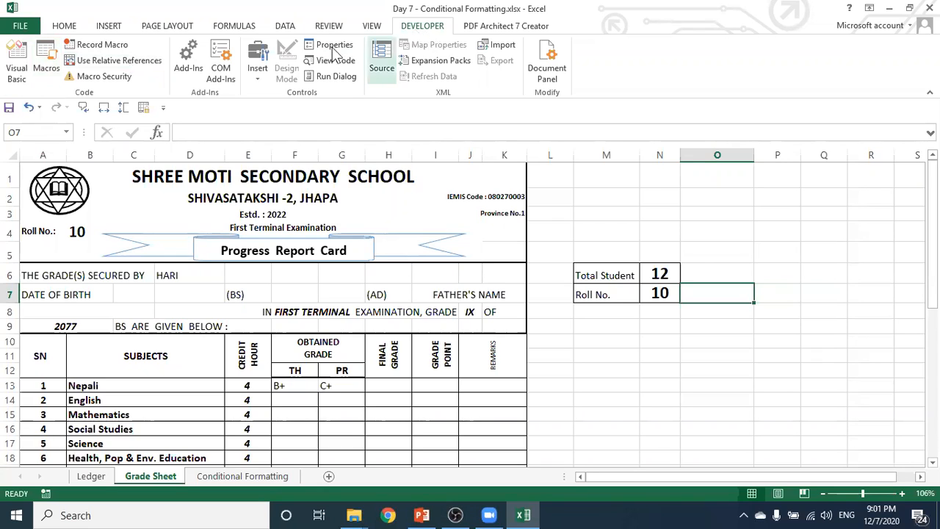
{"action": "left_click", "coordinate": [18, 65]}
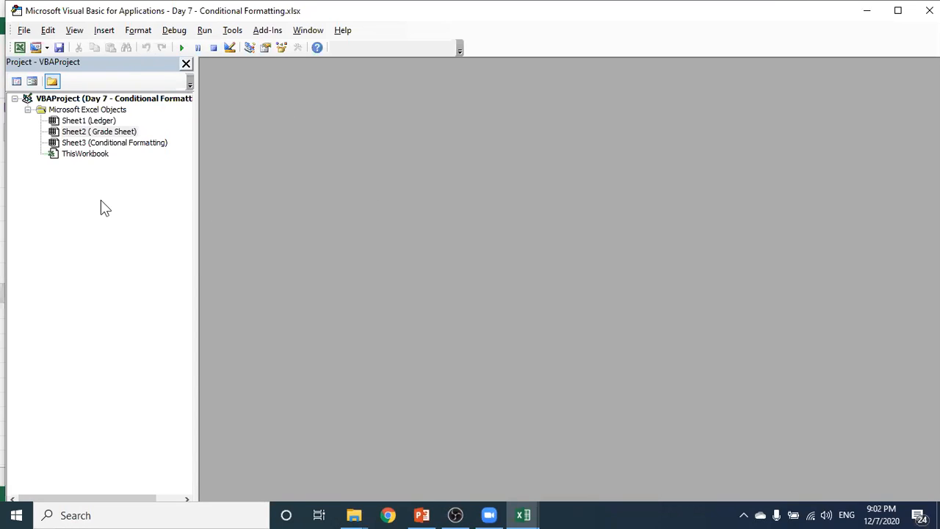
{"action": "left_click", "coordinate": [929, 10]}
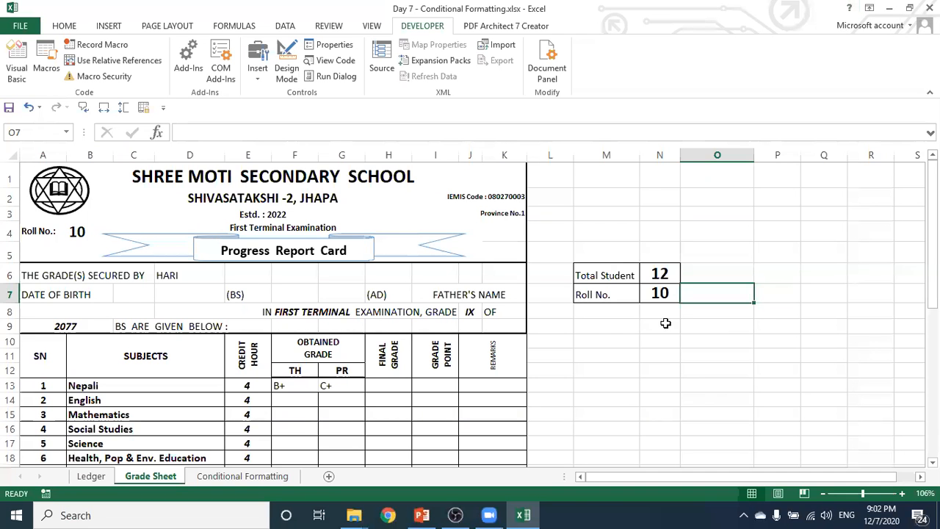
{"action": "left_click", "coordinate": [729, 343]}
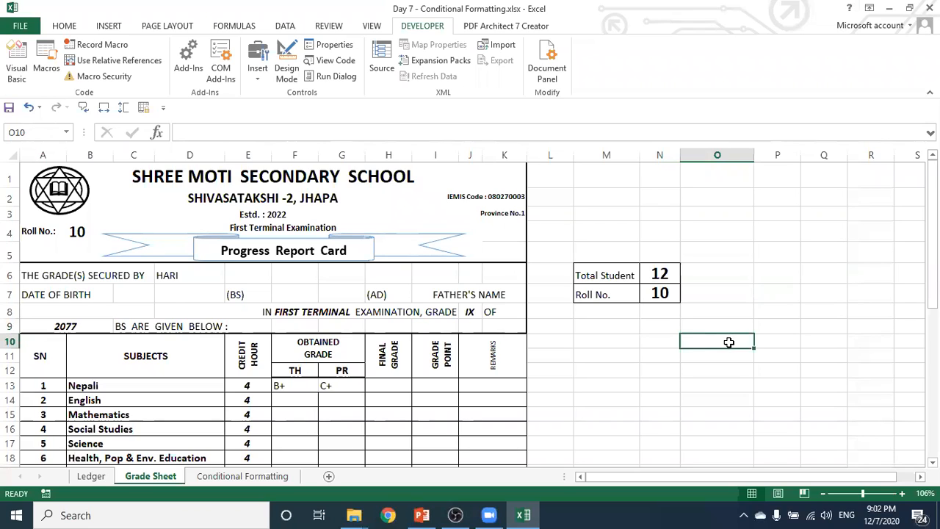
{"action": "left_click", "coordinate": [662, 314]}
{"action": "left_click", "coordinate": [688, 314]}
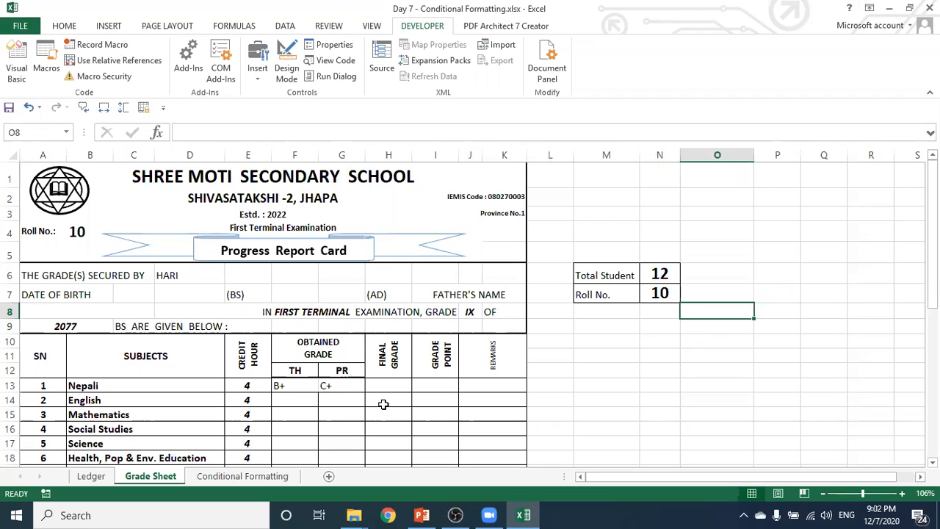
{"action": "left_click", "coordinate": [346, 401]}
{"action": "left_click", "coordinate": [300, 400]}
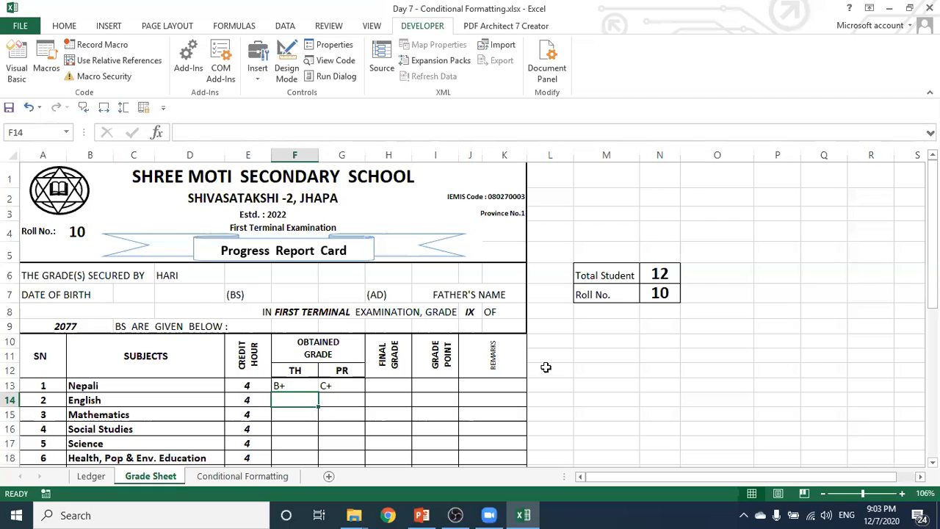
{"action": "left_click", "coordinate": [663, 311]}
{"action": "left_click", "coordinate": [728, 314]}
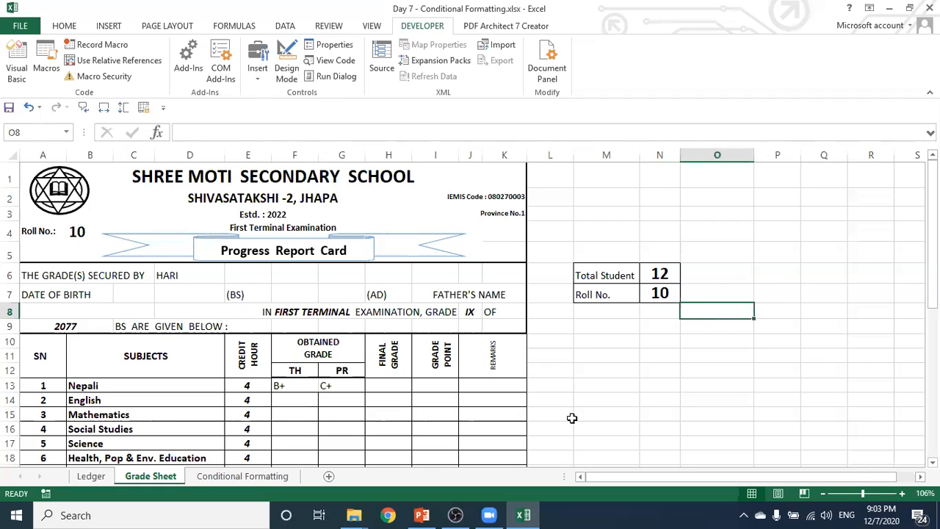